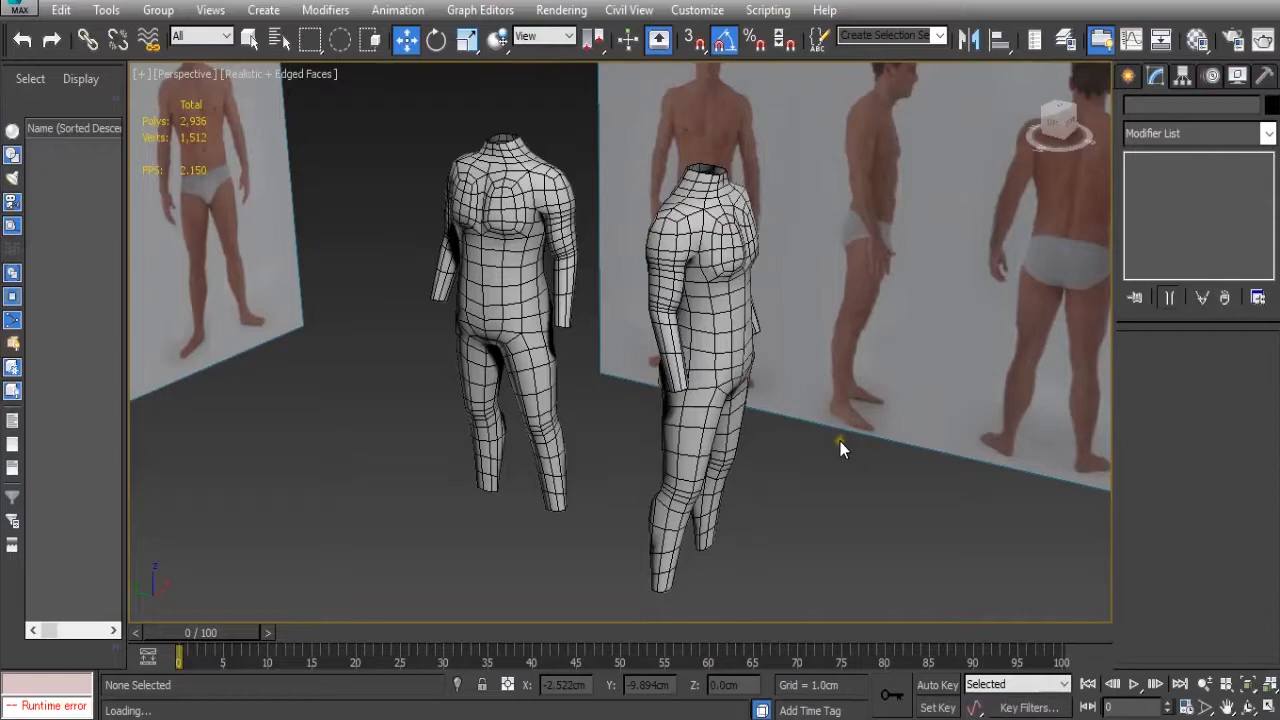
- Select the two finished body meshes standing between the reference planes and hide them
middle_click_drag(641, 424, 566, 409, "alt")
left_click(560, 405)
scroll(560, 405, "down", 2)
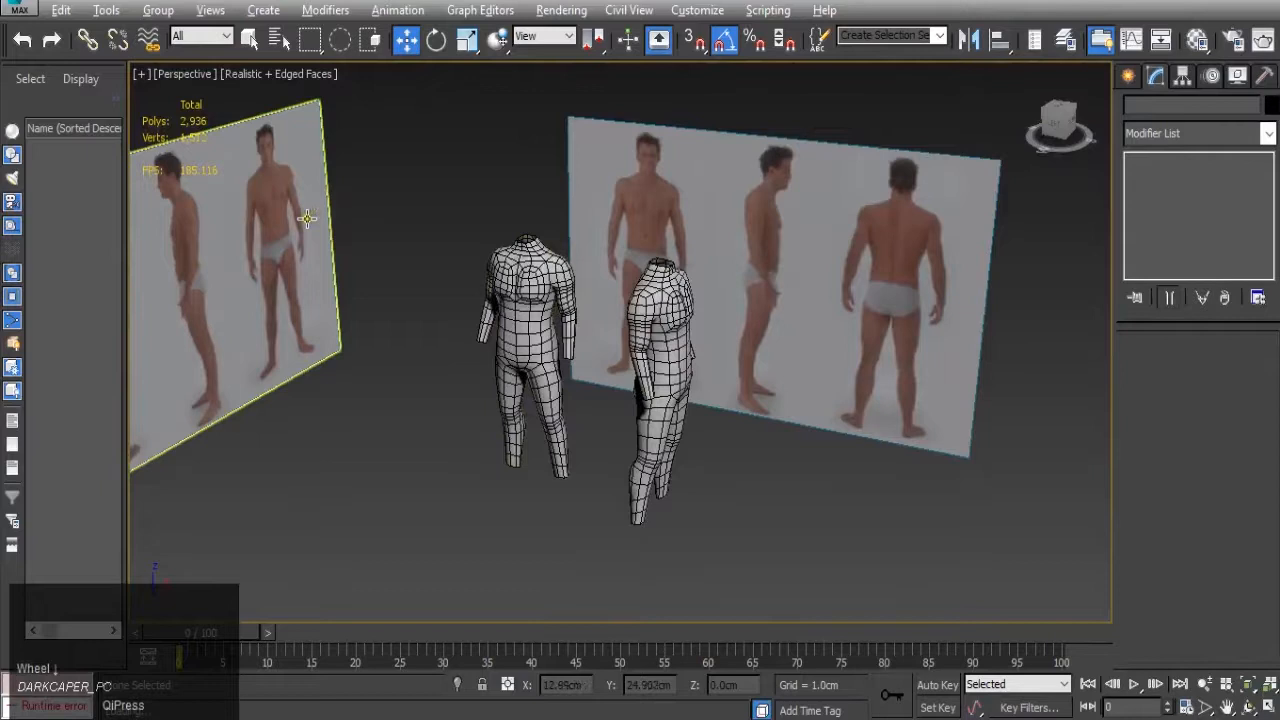
middle_click_drag(320, 232, 551, 278, "alt")
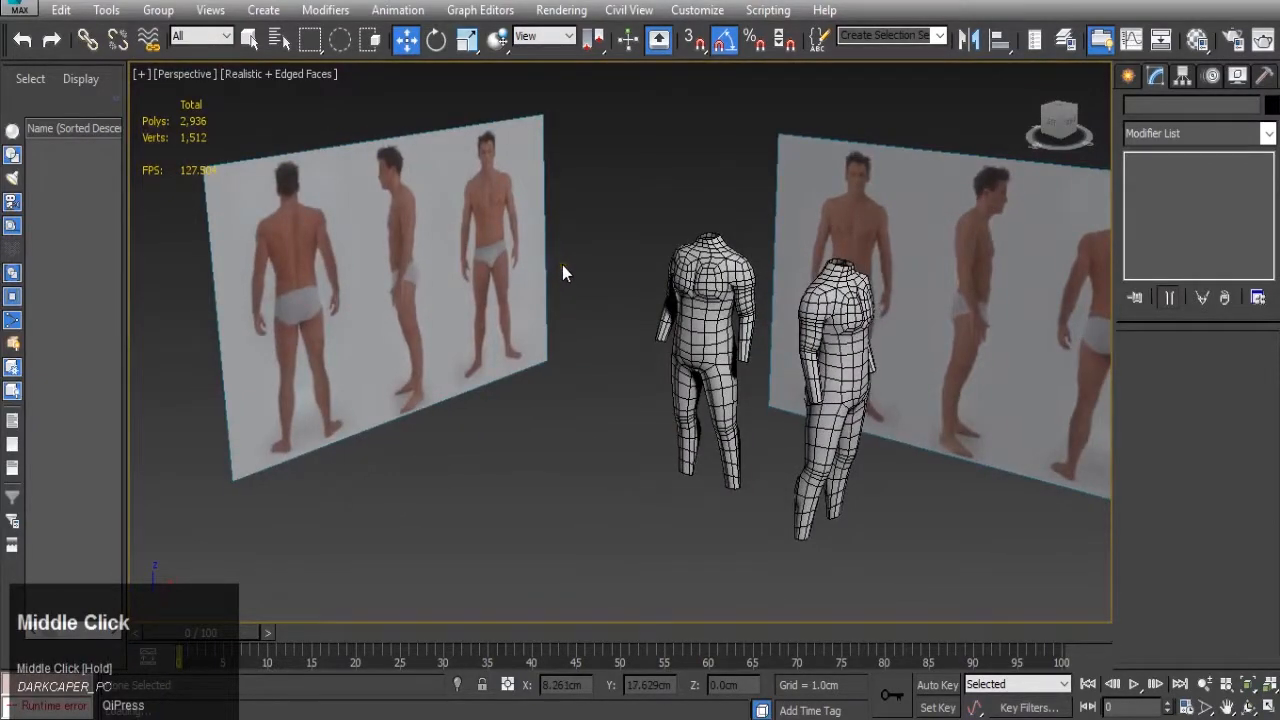
scroll(563, 270, "down", 2)
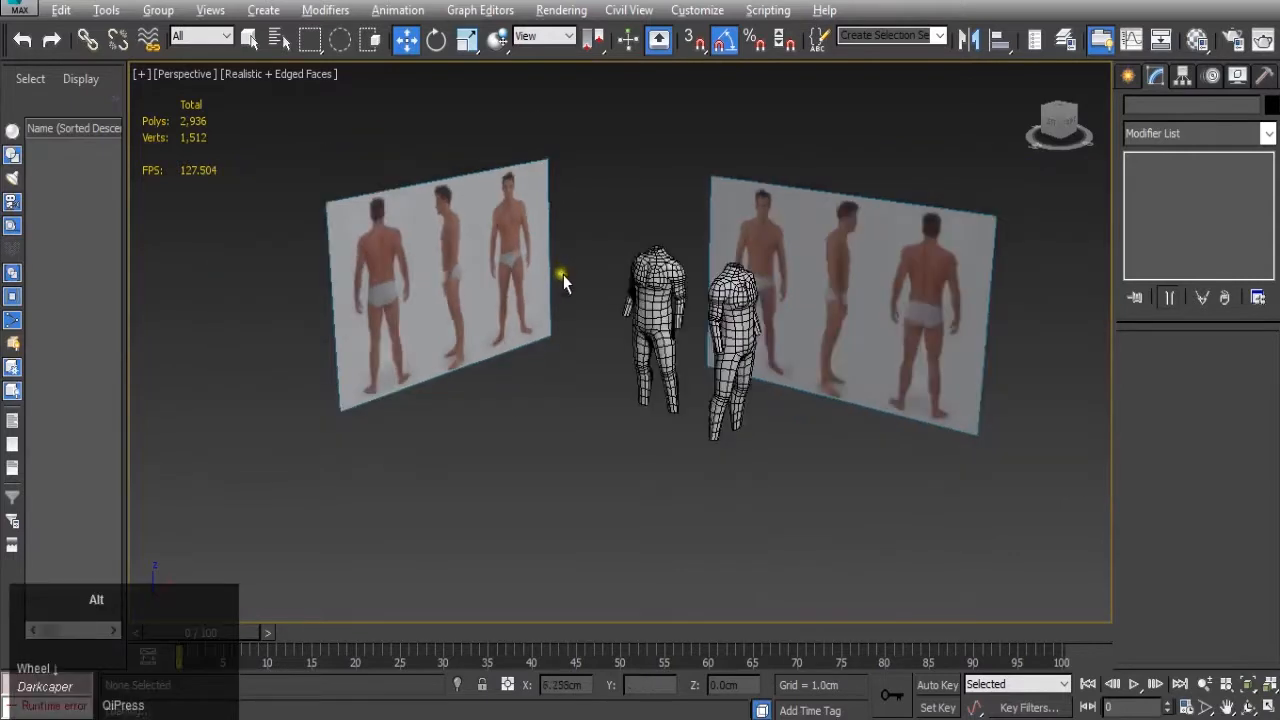
middle_click_drag(563, 275, 594, 284, "alt")
scroll(700, 230, "up", 3)
middle_click_drag(720, 190, 606, 243)
left_click(606, 243)
left_click(808, 268, "ctrl")
right_click(804, 253)
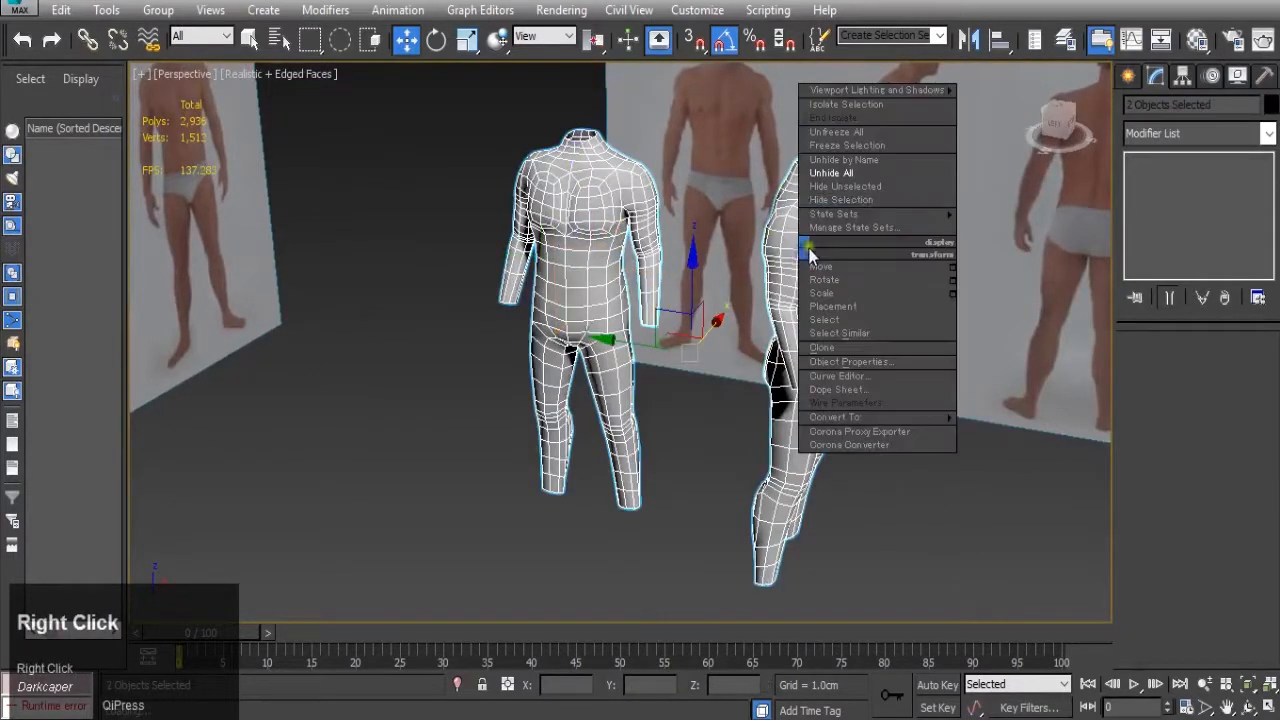
left_click(867, 200)
- Create a standard primitive box about 3.8 cm long, 1.56 cm wide and 1.79 cm high in front of the reference planes
middle_click_drag(746, 289, 766, 314, "alt")
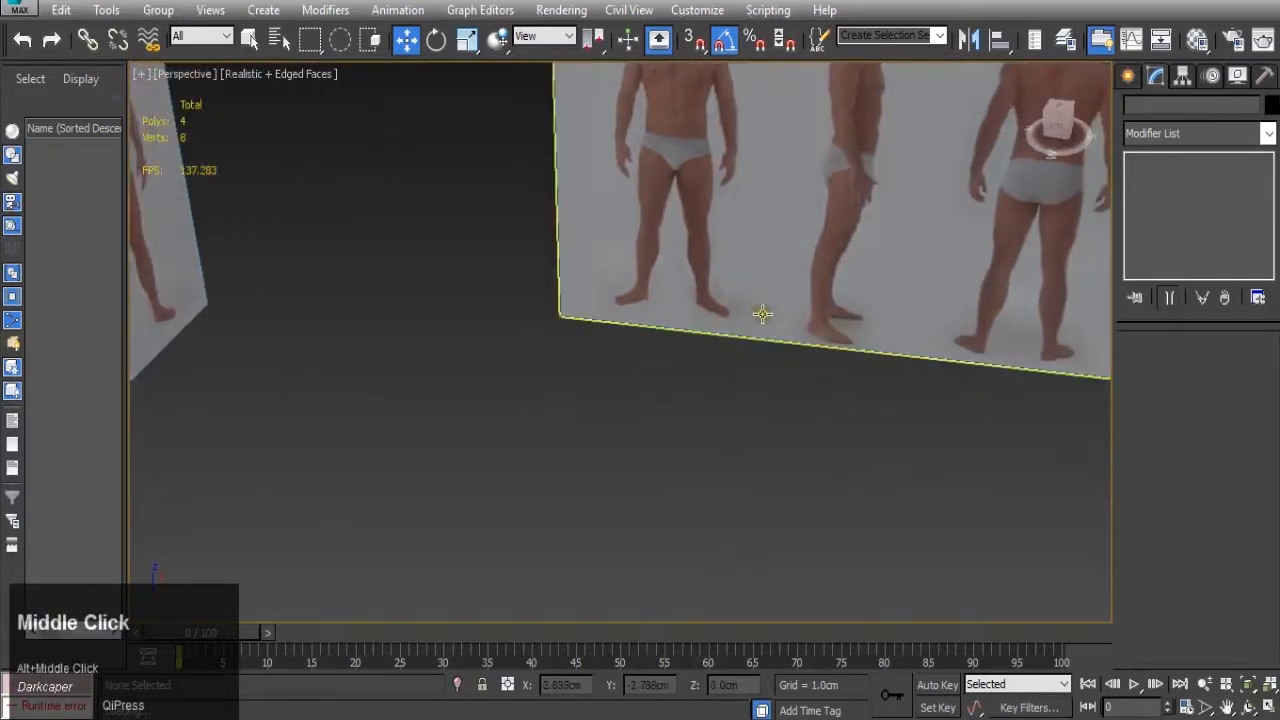
scroll(678, 454, "down", 2)
scroll(678, 454, "down", 3)
middle_click_drag(602, 449, 658, 376)
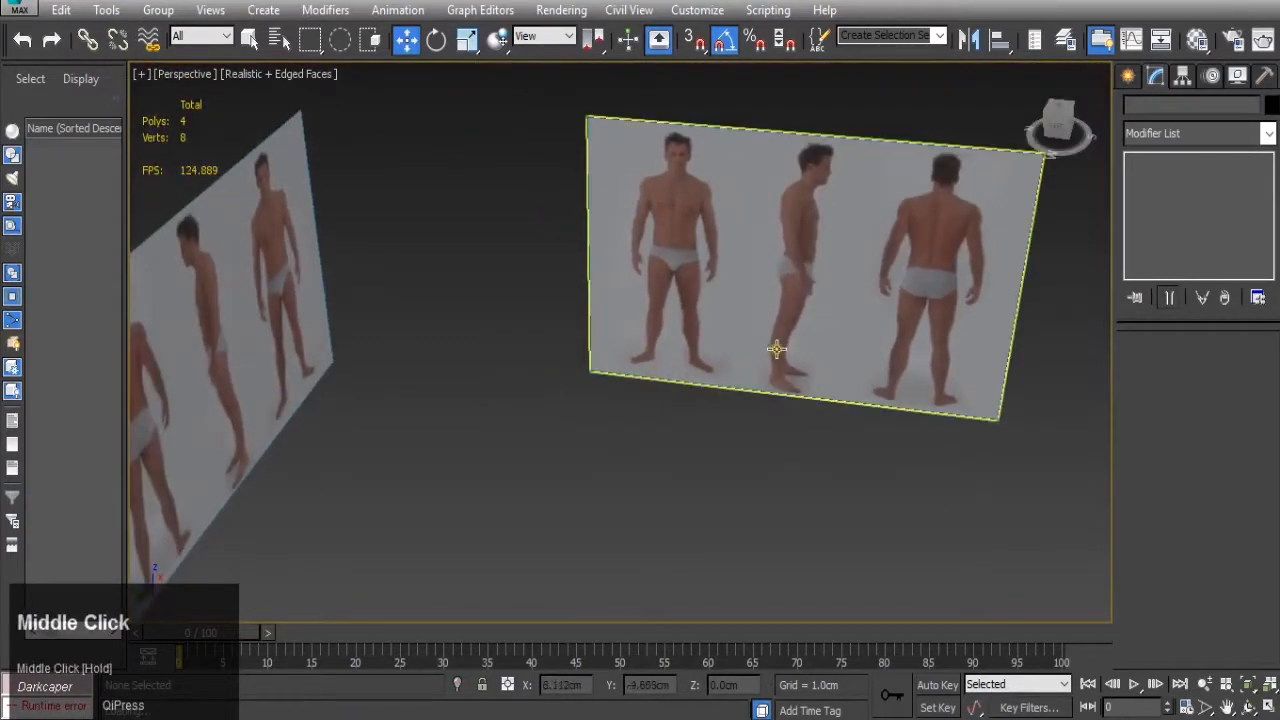
left_click(1126, 78)
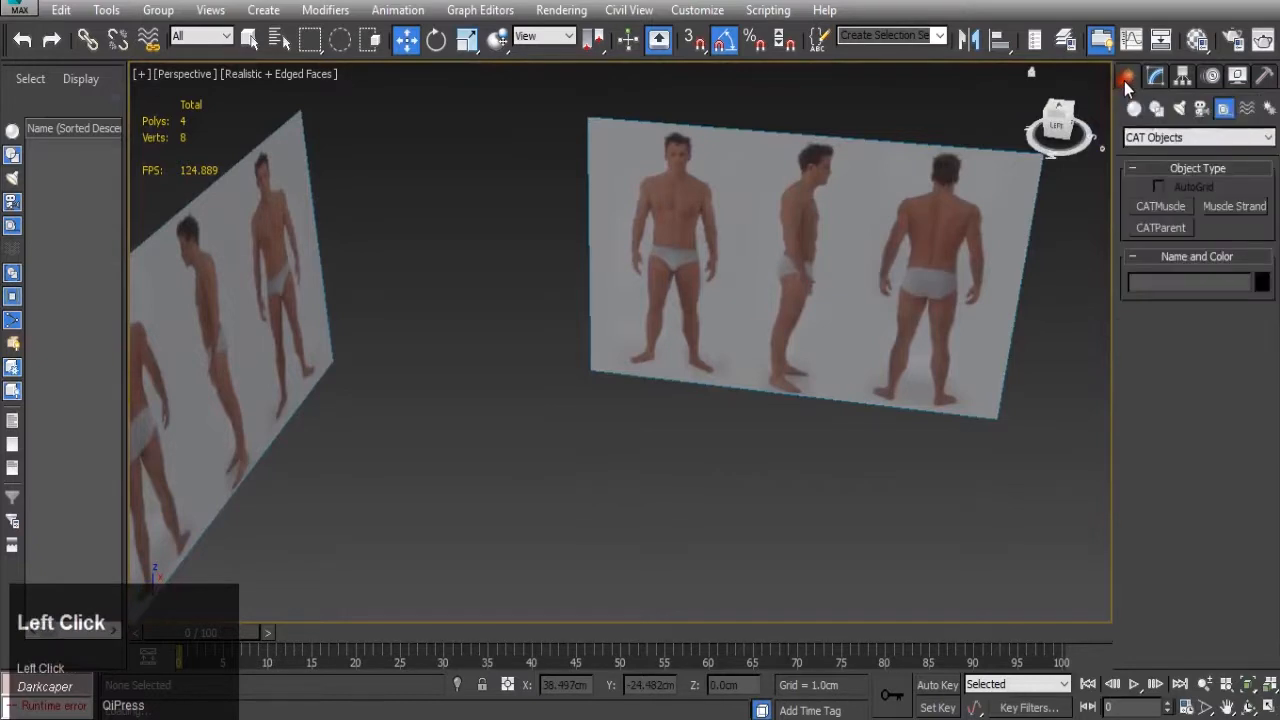
left_click(1136, 112)
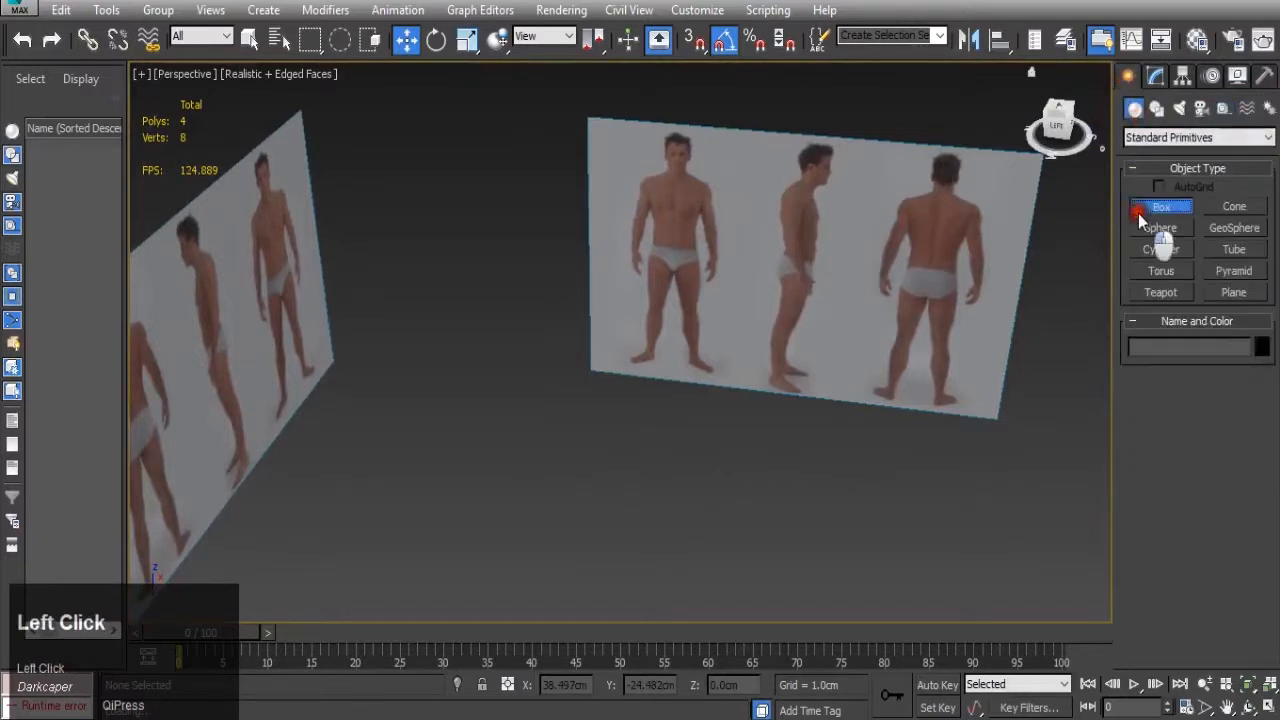
left_click(1138, 213)
left_click_drag(578, 452, 677, 508)
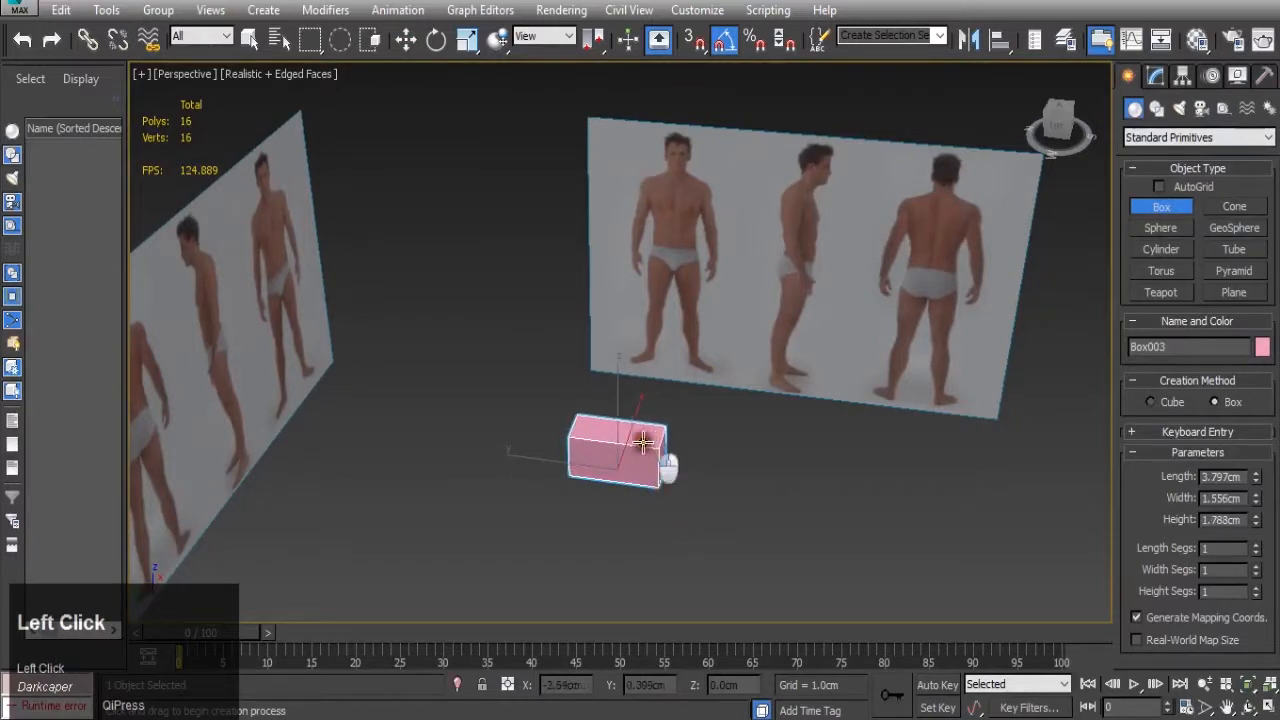
- Show all four viewports and move the box in the Left view over the chest of the front-facing reference figure
left_click(1266, 705)
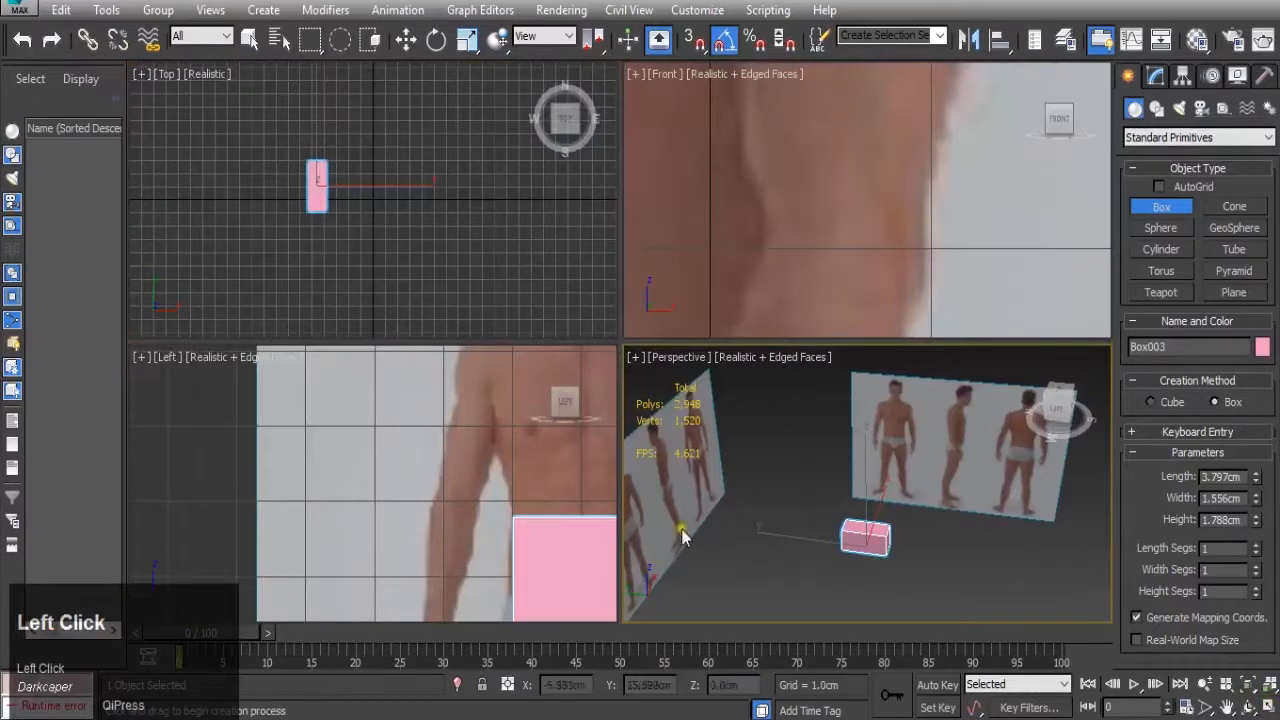
scroll(494, 508, "down", 1)
key("z")
scroll(494, 508, "down", 5)
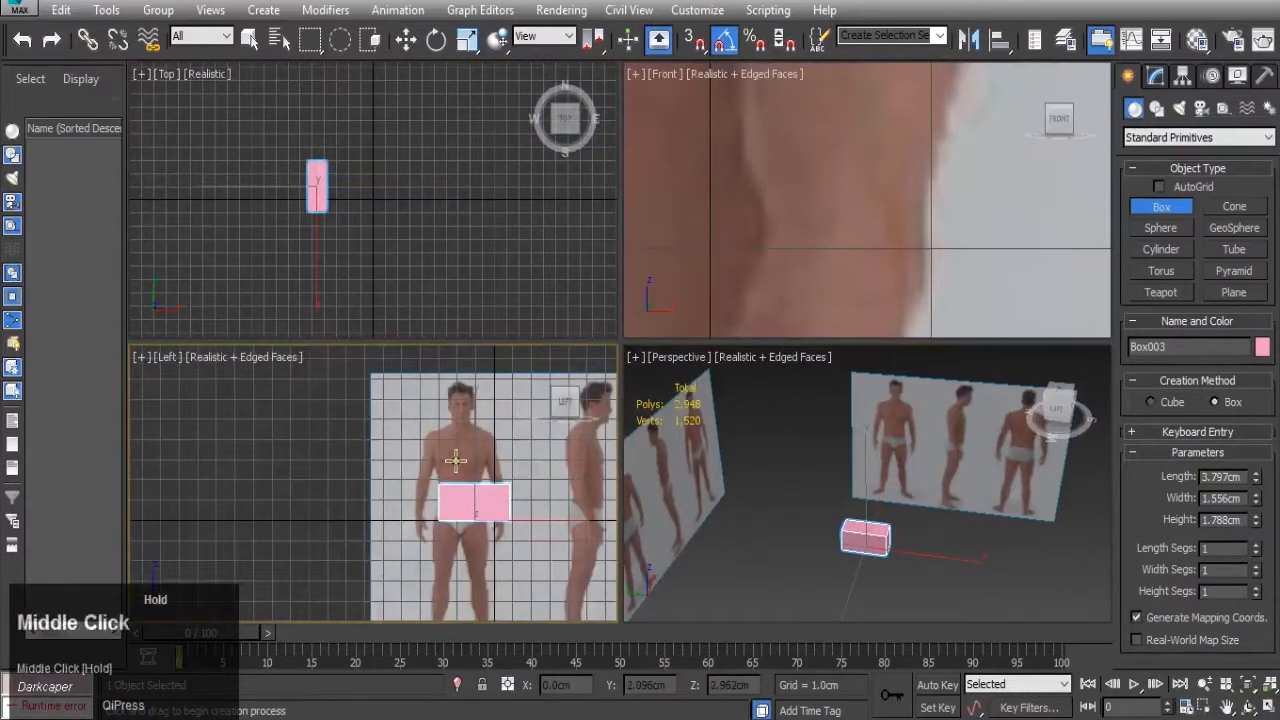
scroll(452, 455, "up", 4)
middle_click_drag(457, 466, 462, 473)
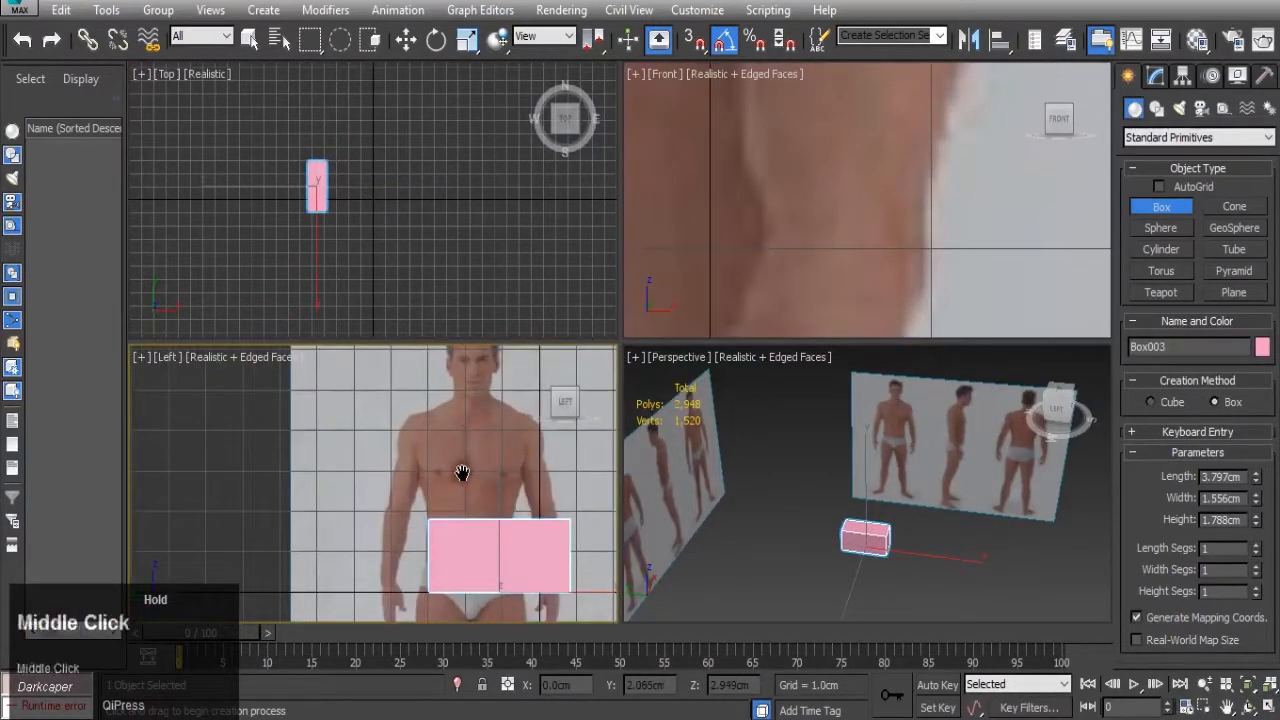
scroll(462, 473, "down", 2)
key("w")
left_click_drag(528, 535, 507, 466)
scroll(507, 466, "up", 3)
scroll(507, 466, "up", 2)
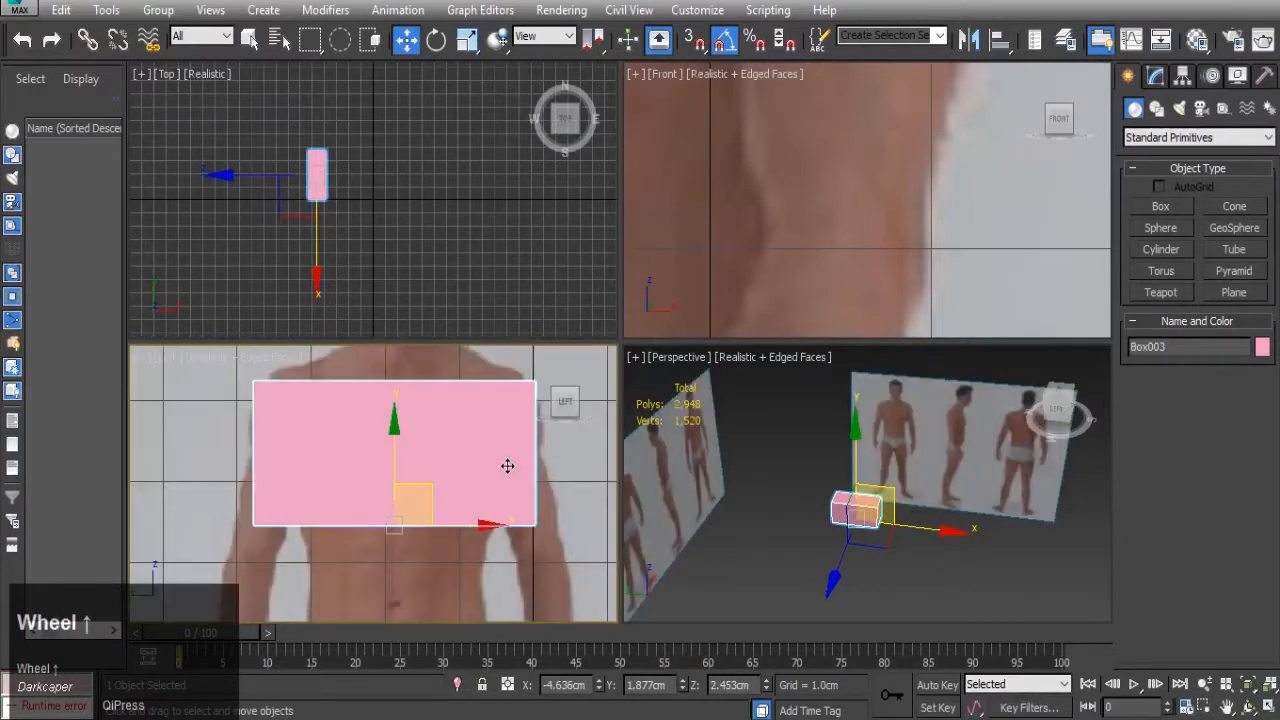
left_click_drag(393, 440, 393, 431)
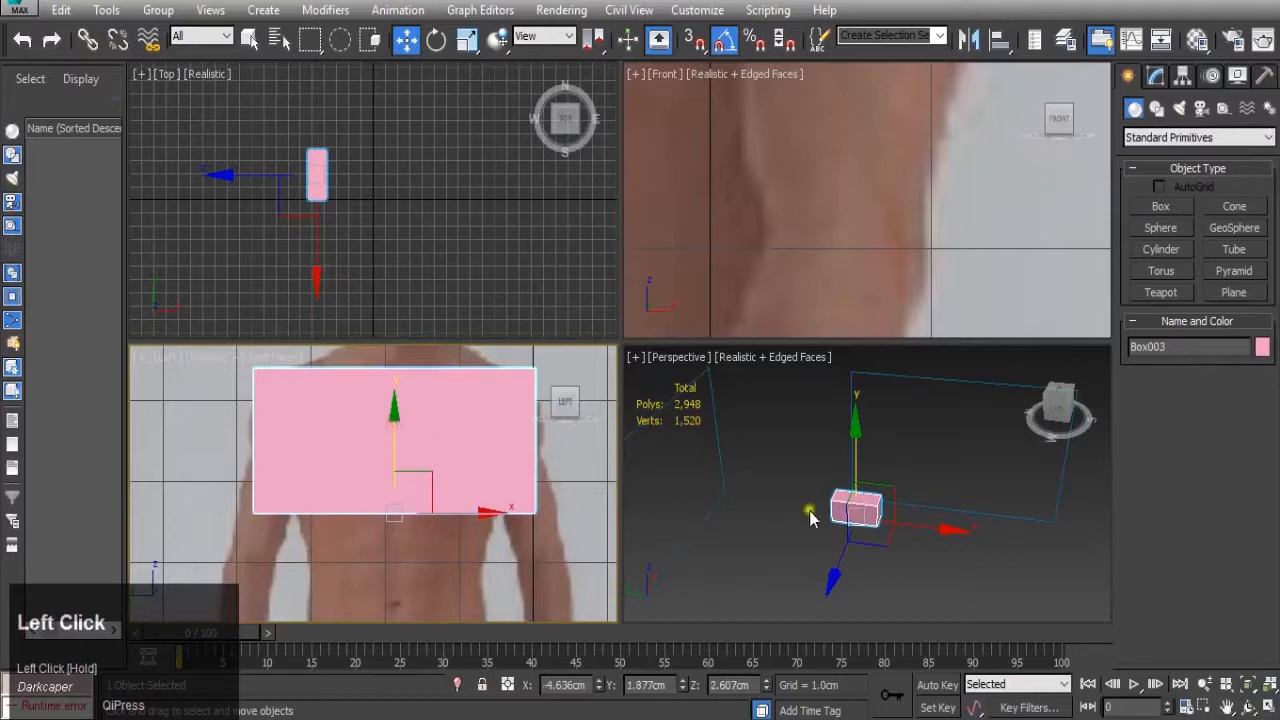
- Move the box horizontally in the Front view so it covers the torso of the side-profile reference figure
middle_click(814, 251)
scroll(800, 235, "down", 5)
middle_click_drag(750, 234, 783, 243)
left_click_drag(792, 243, 883, 232)
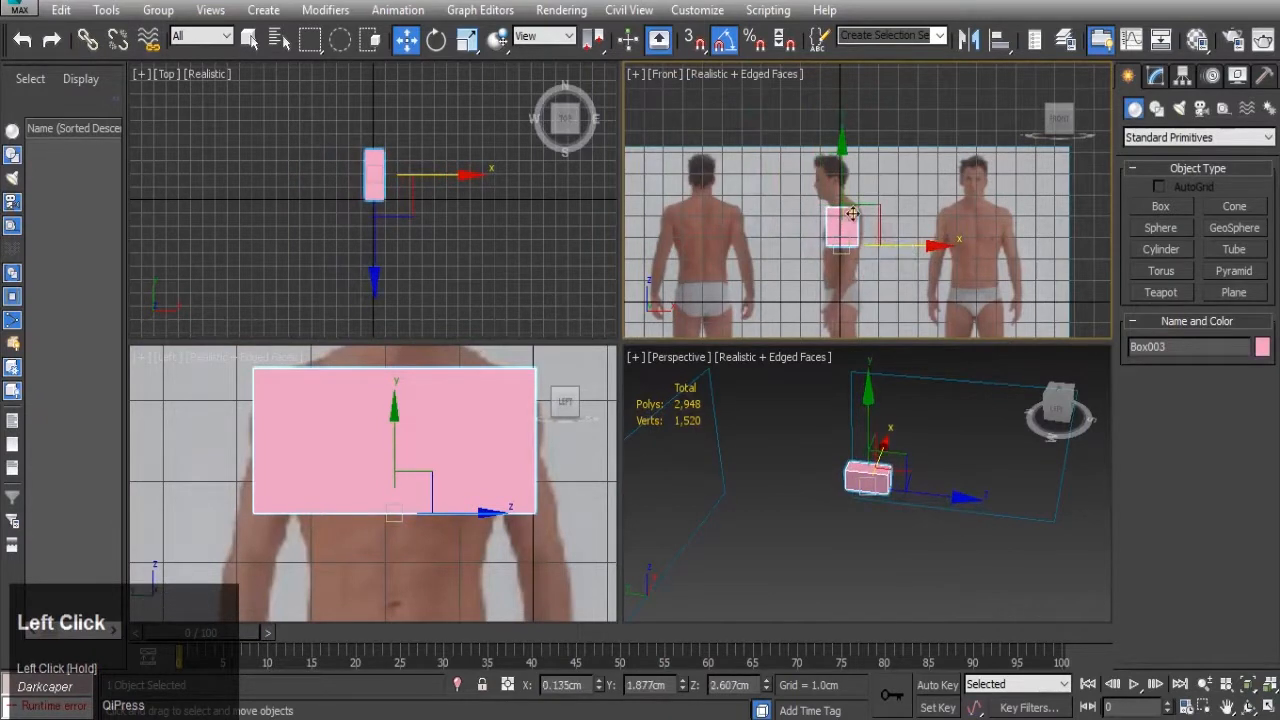
- Apply the 02 - Default material to the box and set its opacity to 0
middle_click(866, 488)
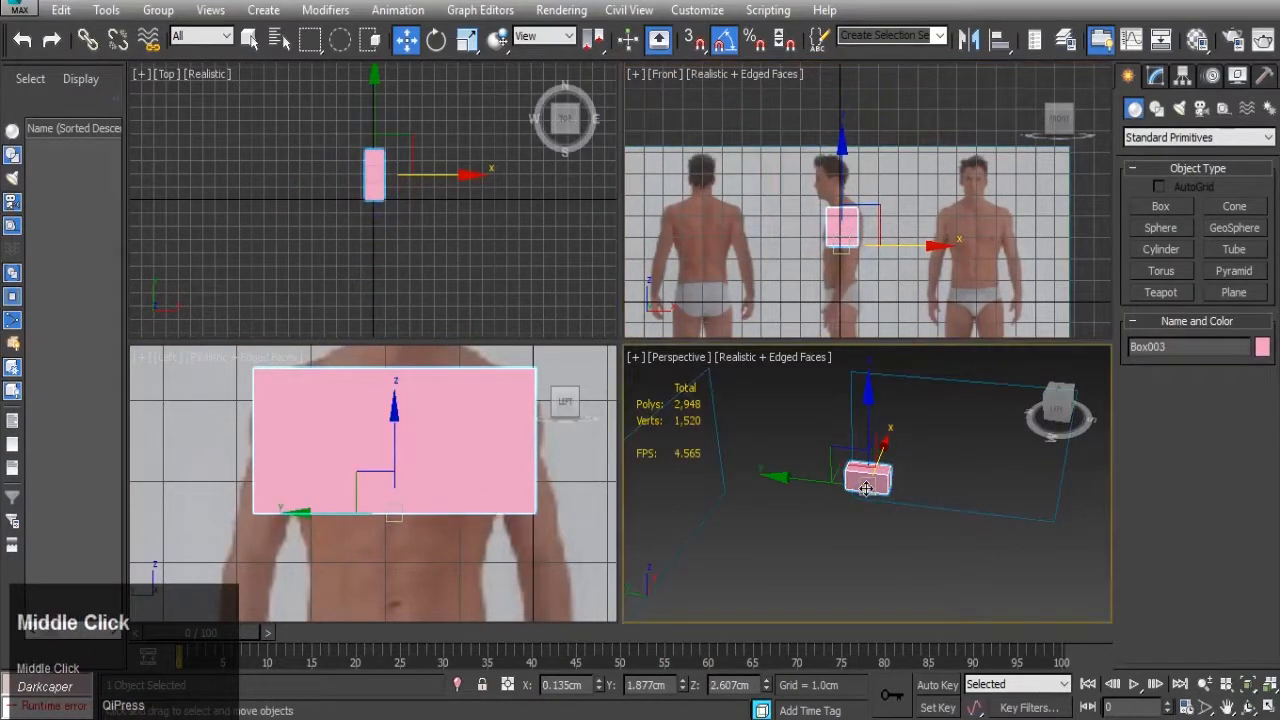
scroll(866, 488, "down", 1)
scroll(866, 488, "up", 4)
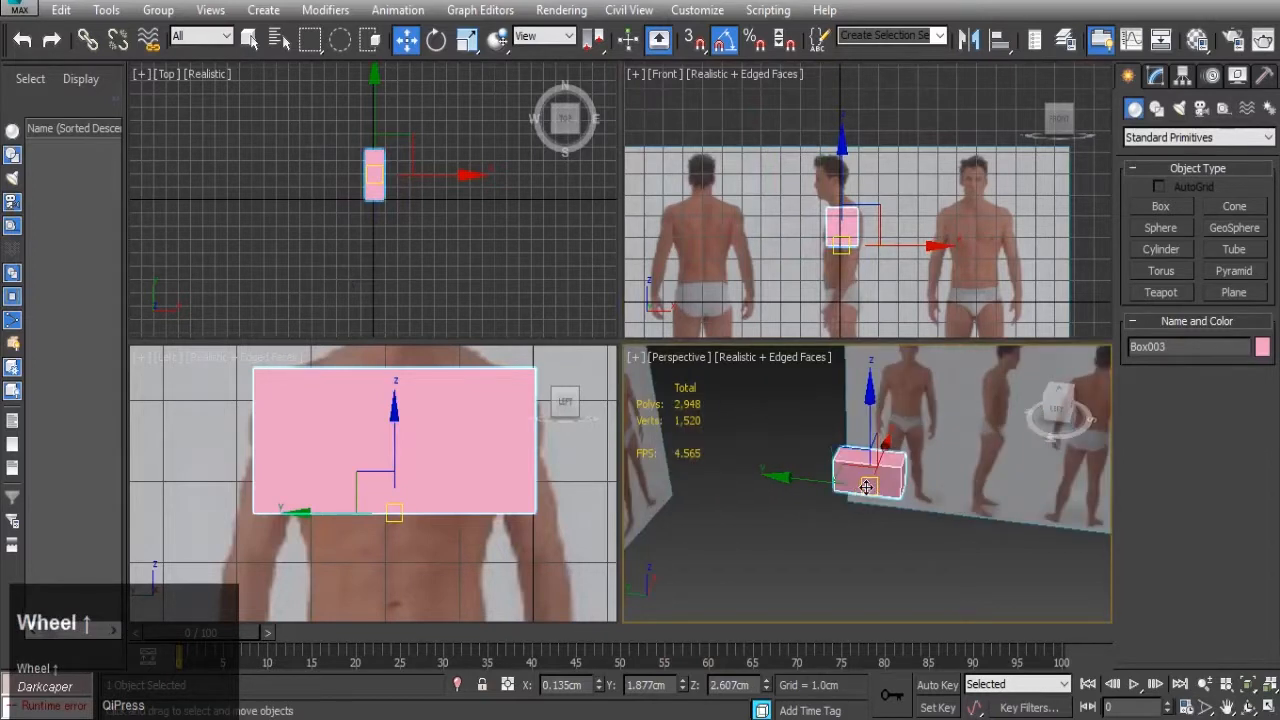
key("m")
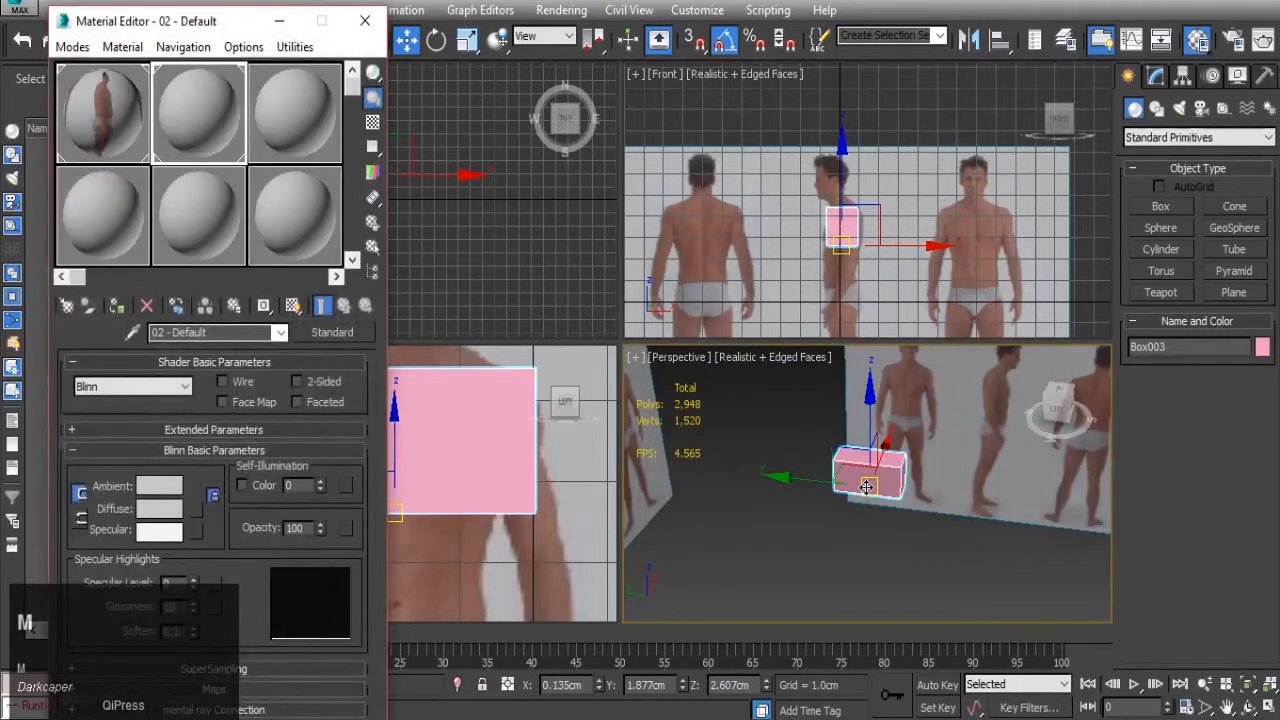
left_click_drag(212, 113, 873, 480)
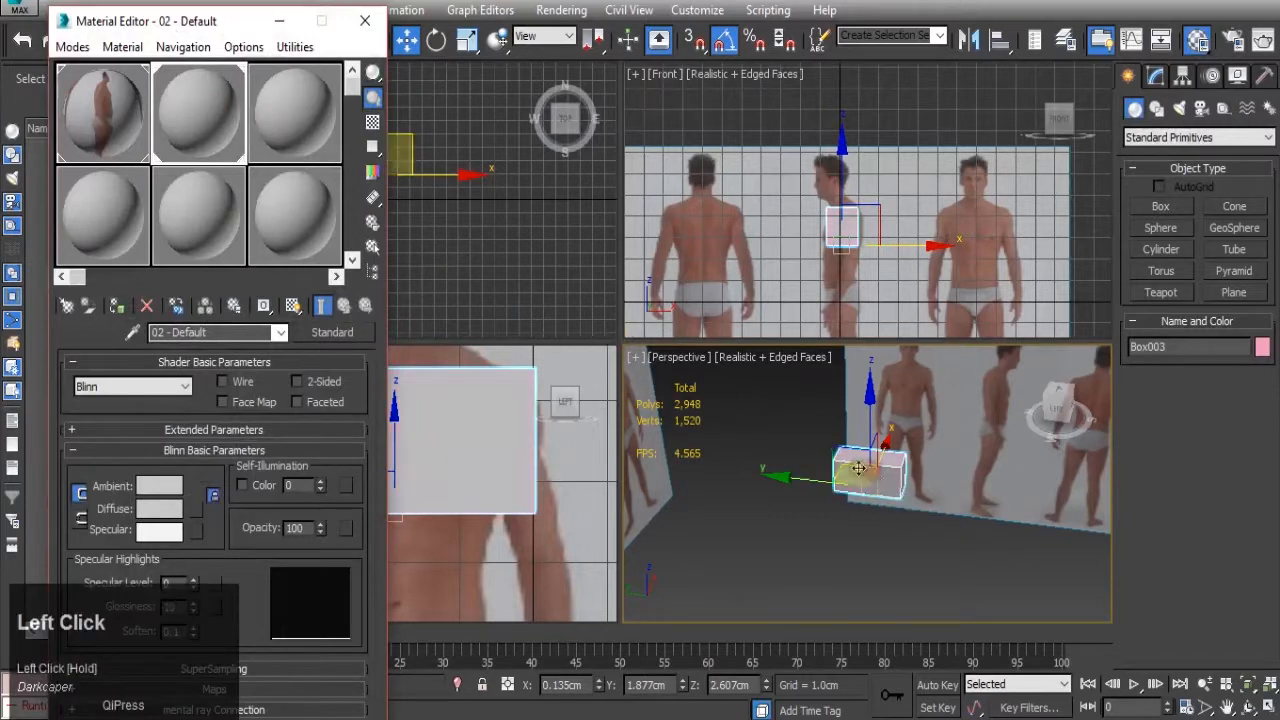
right_click(320, 531)
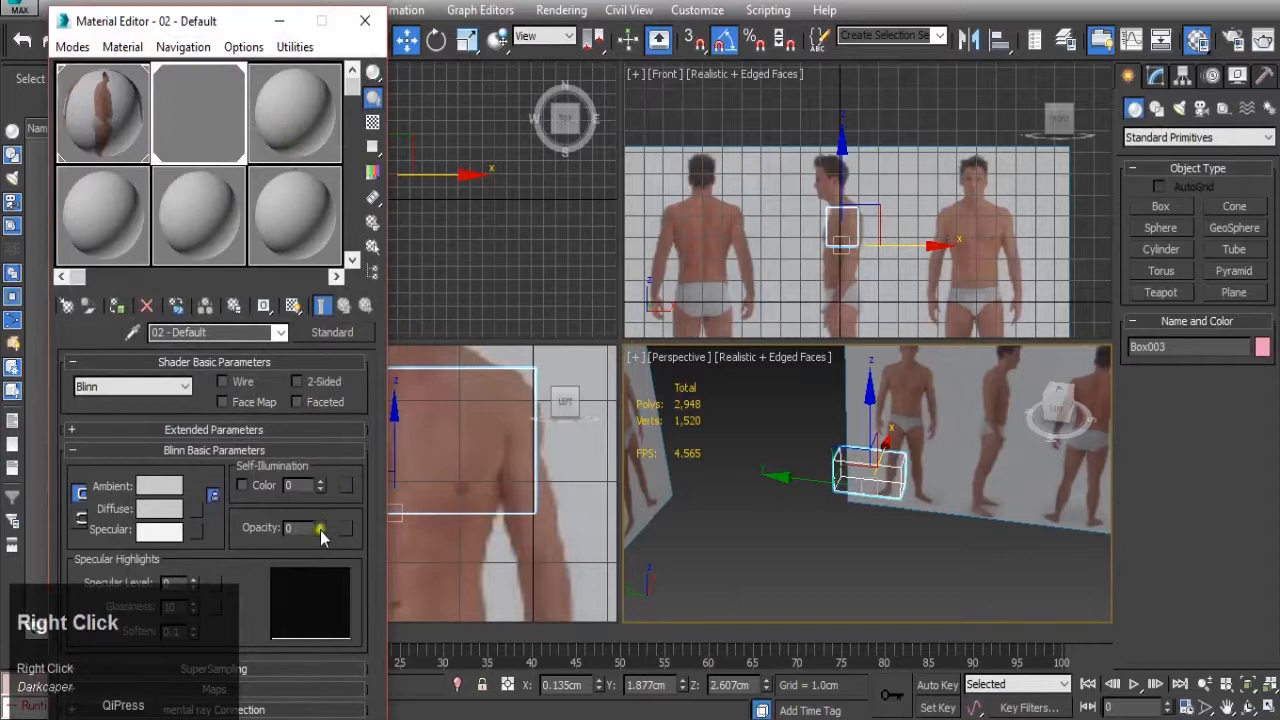
left_click(272, 34)
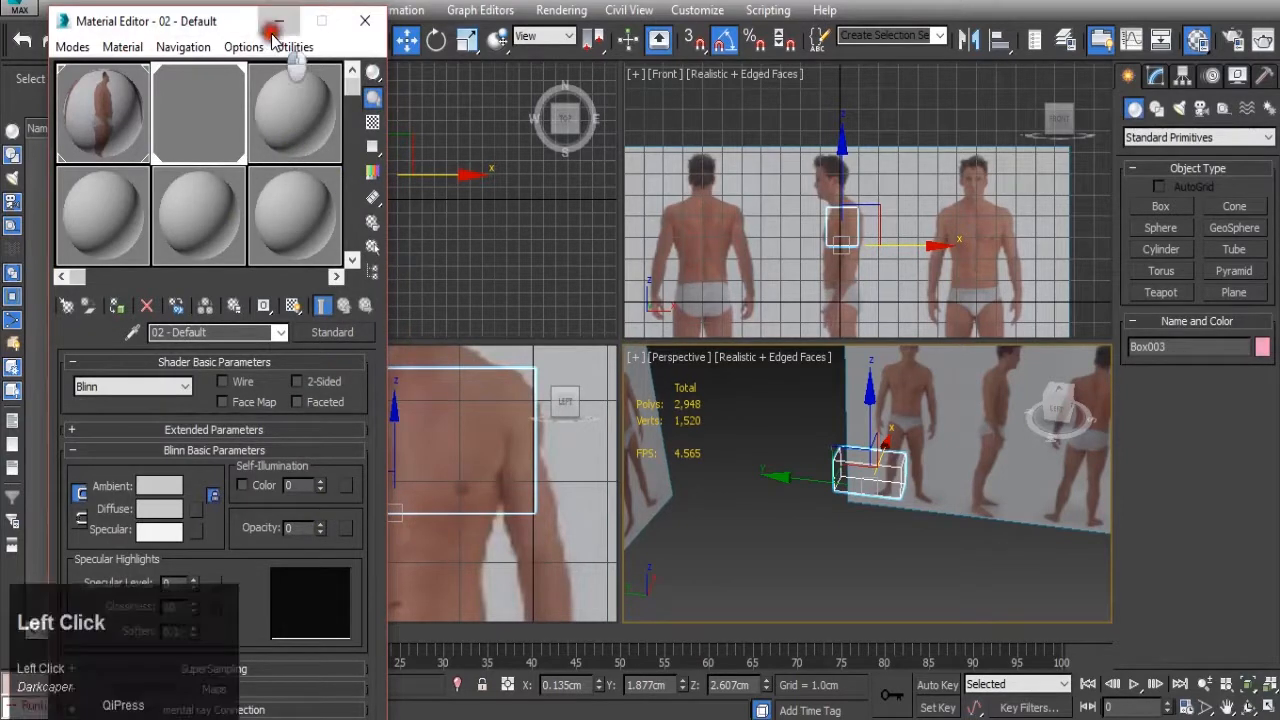
- Convert the see-through box to an Editable Poly
middle_click_drag(437, 400, 435, 489)
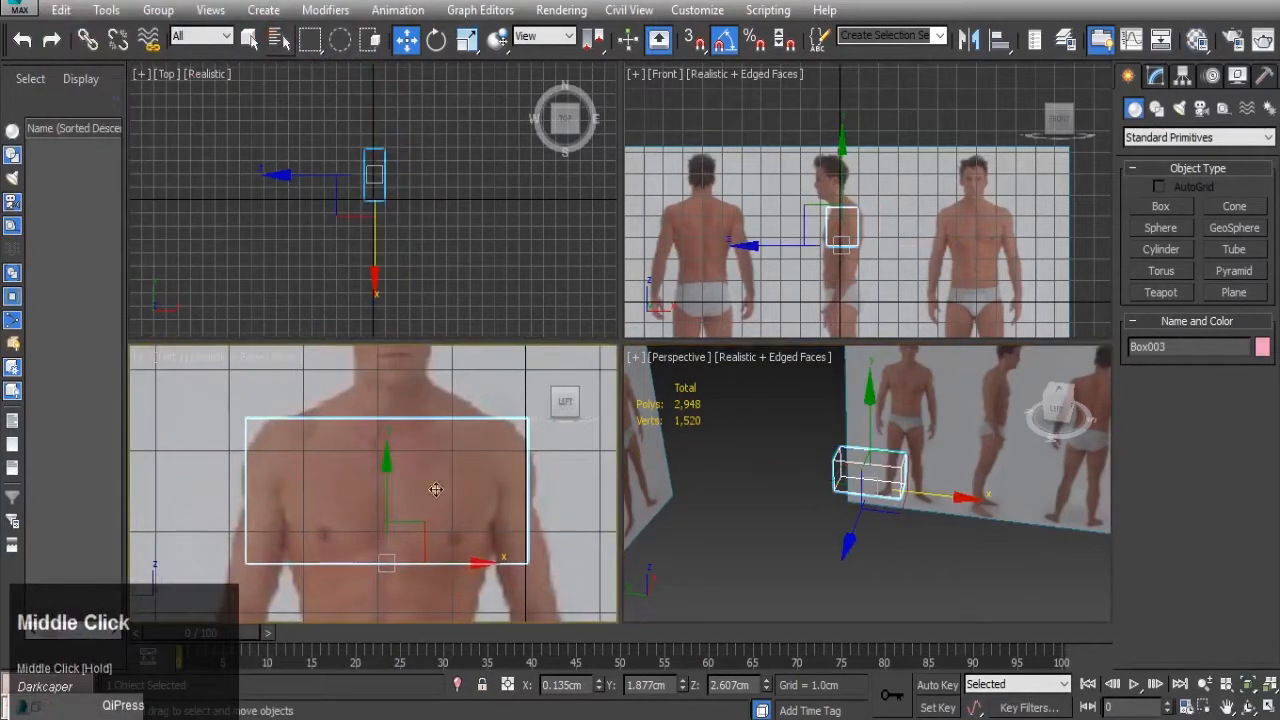
right_click(849, 463)
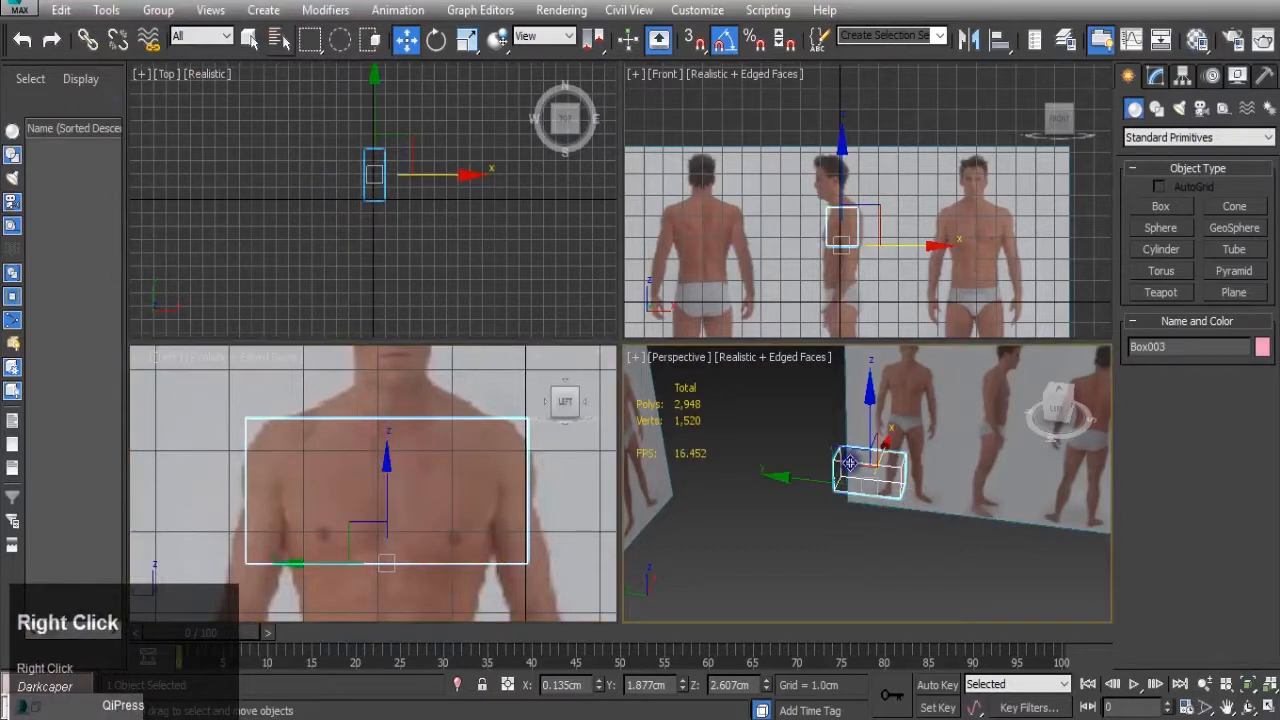
right_click(849, 463)
mouse_move(968, 628)
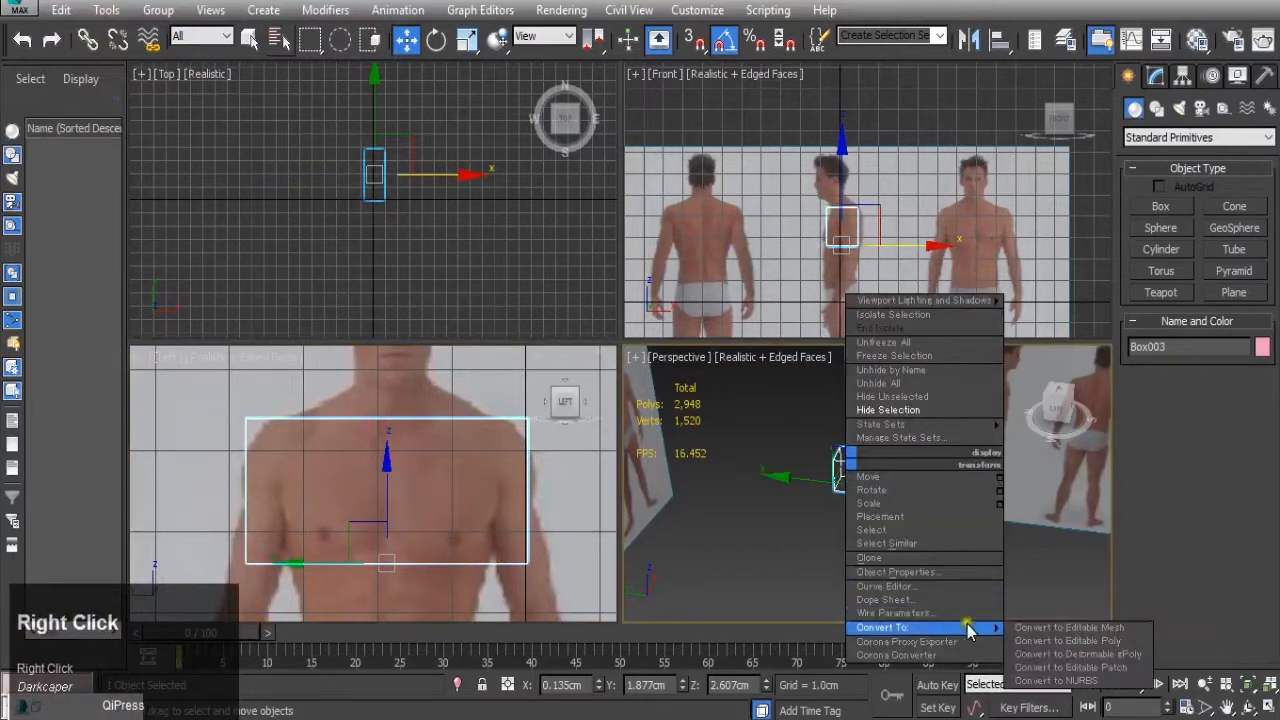
left_click(1066, 641)
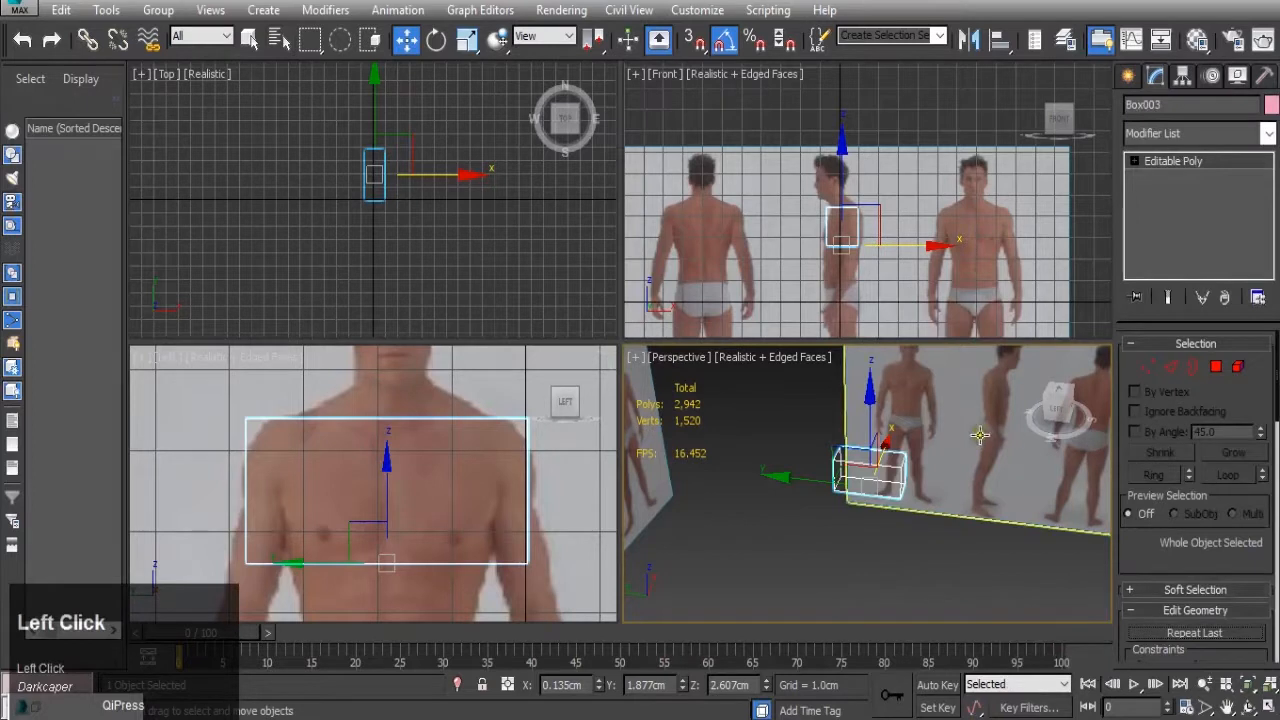
- Enter vertex editing and move the box's upper-right corner vertices in the Left view inward to the figure's shoulder
left_click(1140, 364)
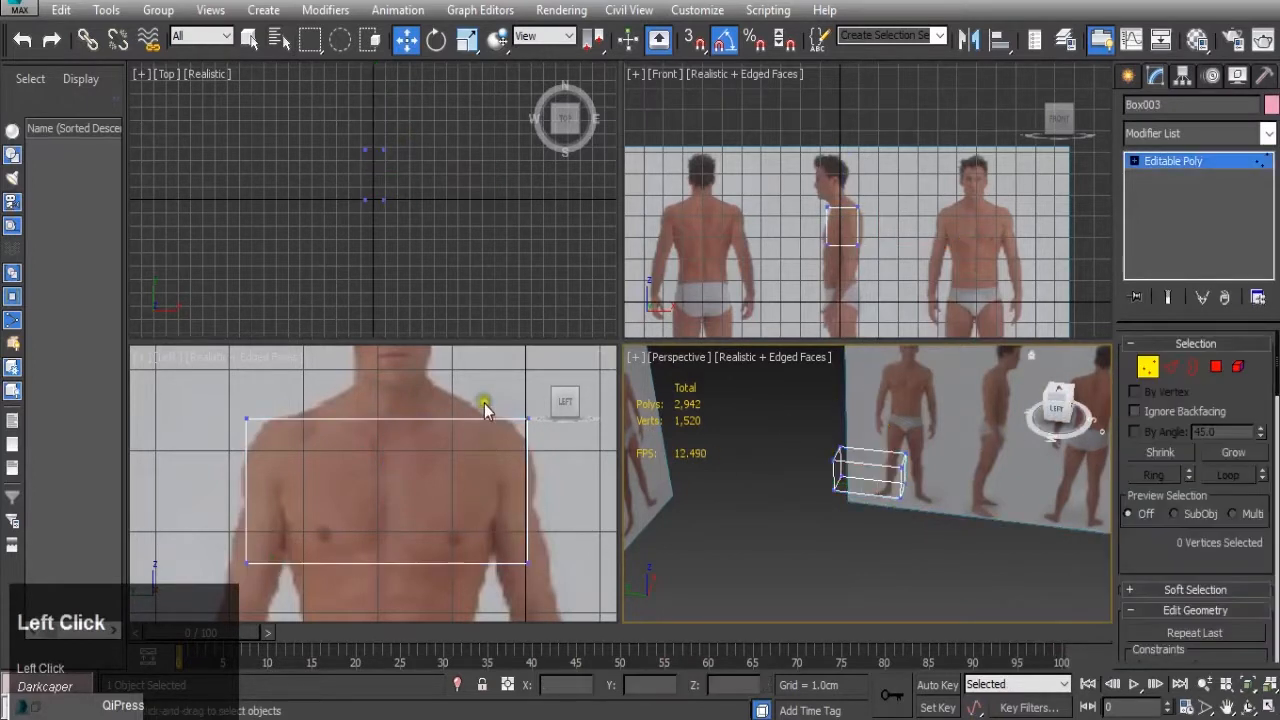
left_click(528, 420)
middle_click_drag(548, 444, 481, 459)
left_click_drag(500, 434, 486, 433)
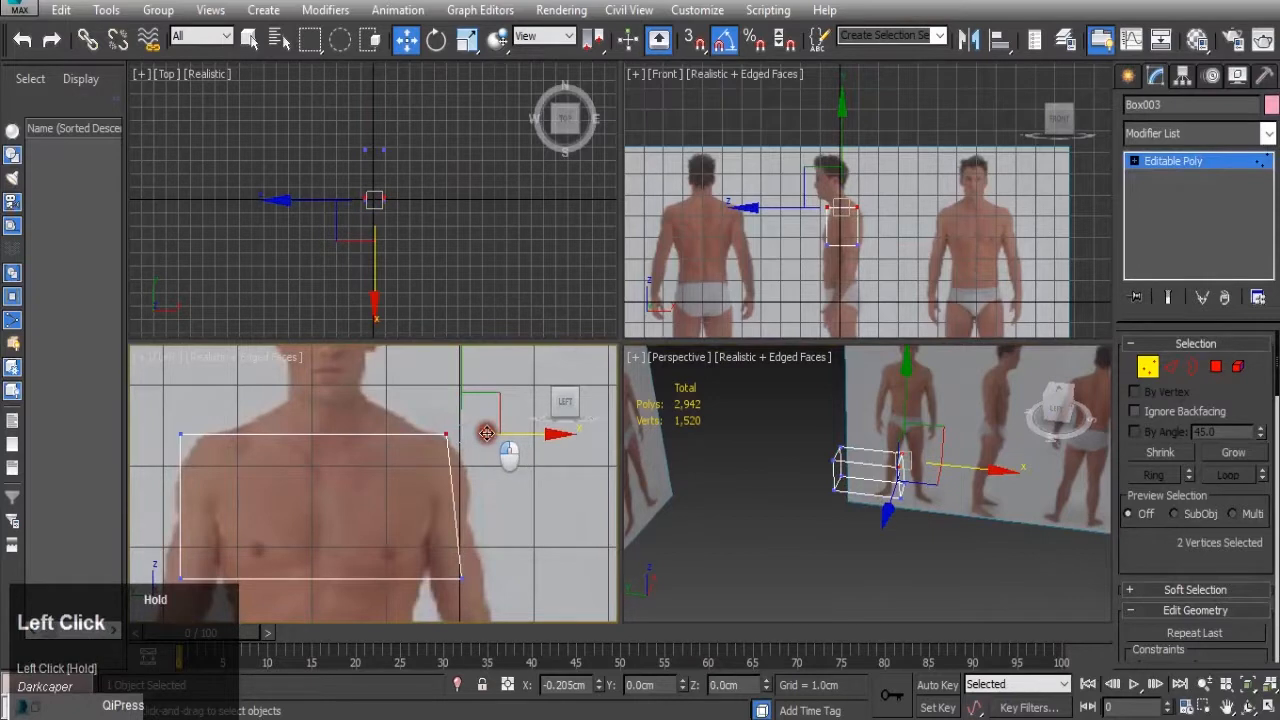
- Move the box's left corner vertices and lower-right corner vertices inward to match the torso's sides in the Left view
left_click_drag(147, 414, 254, 436)
scroll(265, 459, "down", 2)
middle_click_drag(265, 459, 317, 440)
left_click_drag(242, 462, 259, 488)
left_click_drag(341, 506, 378, 511)
left_click_drag(446, 477, 456, 505)
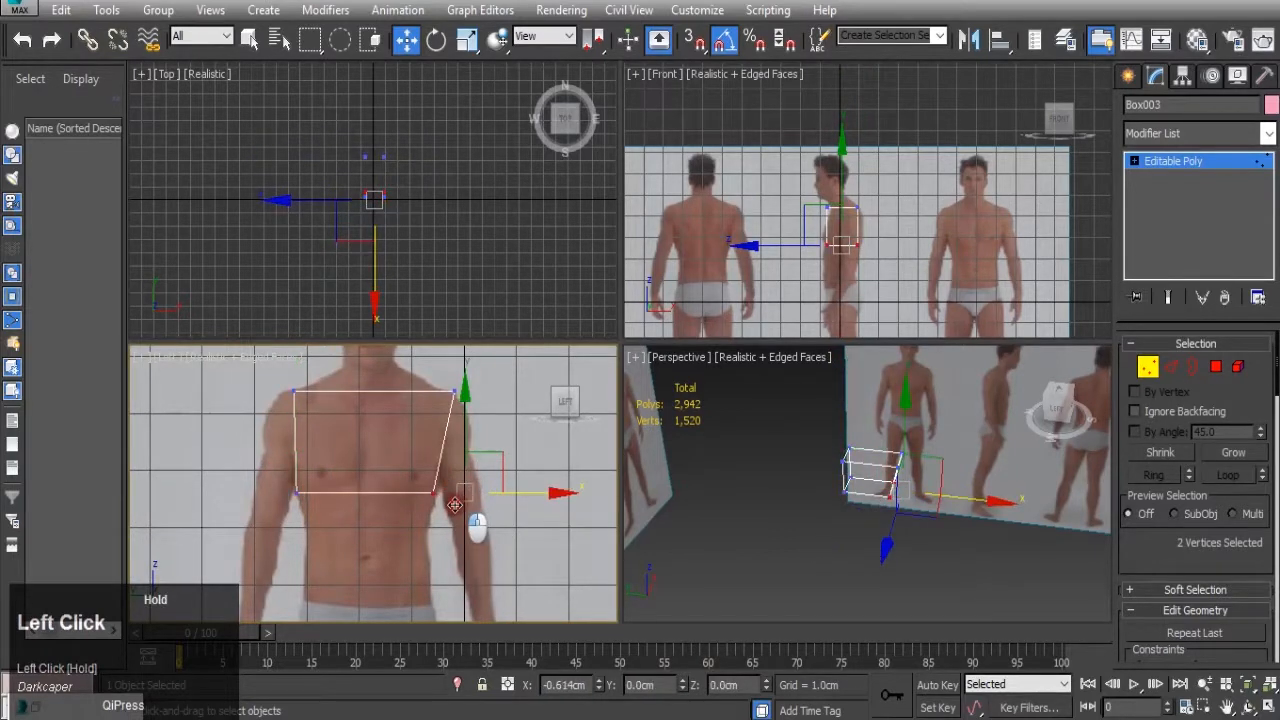
- Select all four lower vertices of the box and raise them to the figure's chest line
left_click_drag(254, 462, 305, 508, "ctrl")
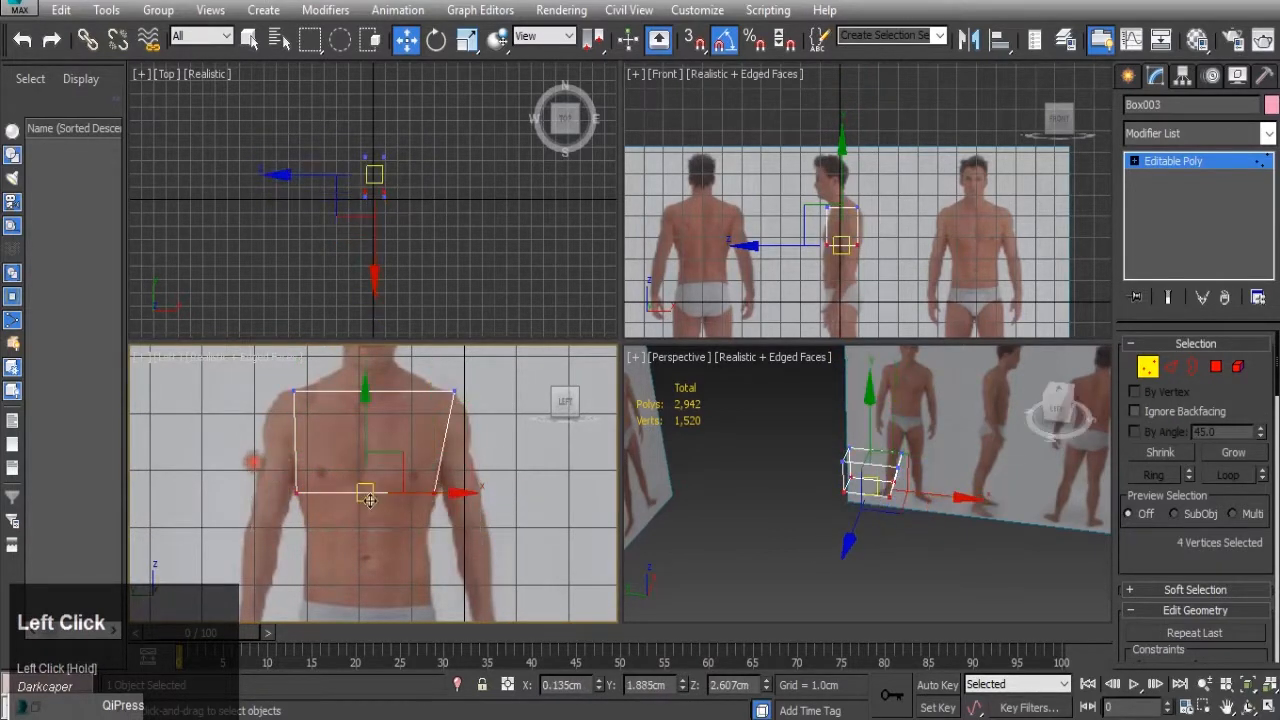
scroll(369, 500, "up", 2)
left_click_drag(360, 476, 363, 434)
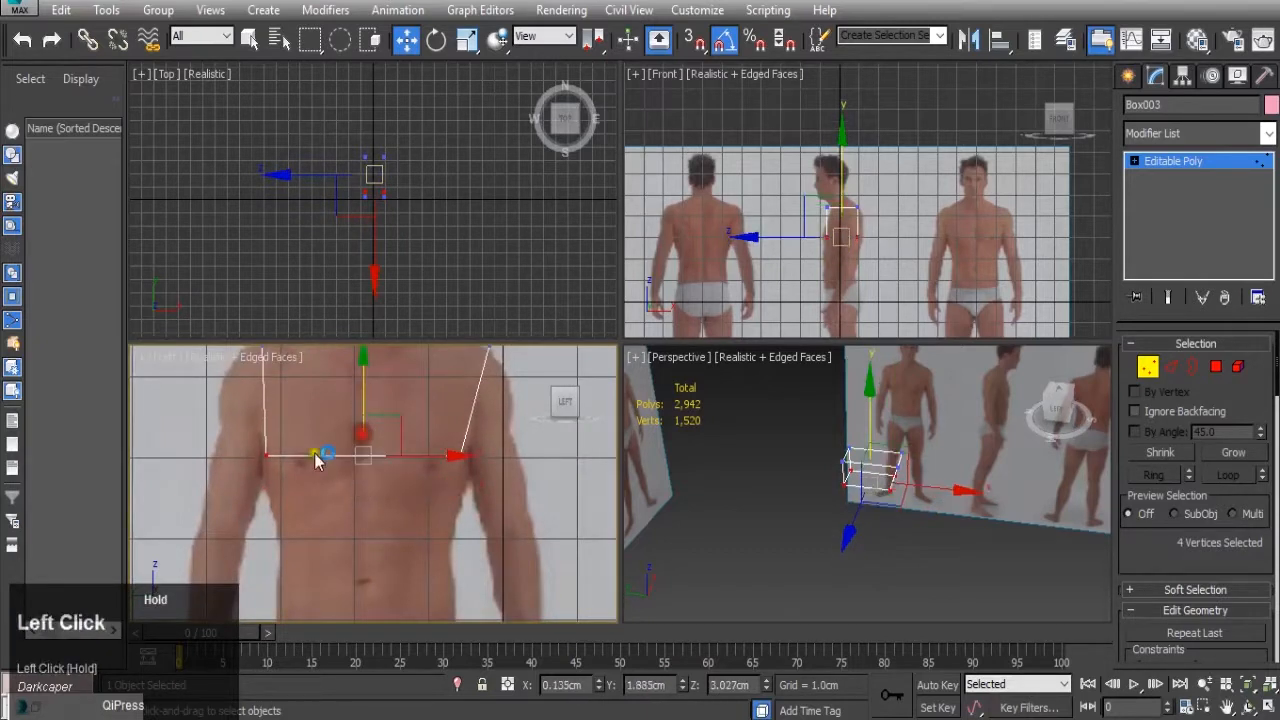
- Move the upper-right corner vertices slightly further inward along the shoulder in the Left view
scroll(465, 490, "down", 2)
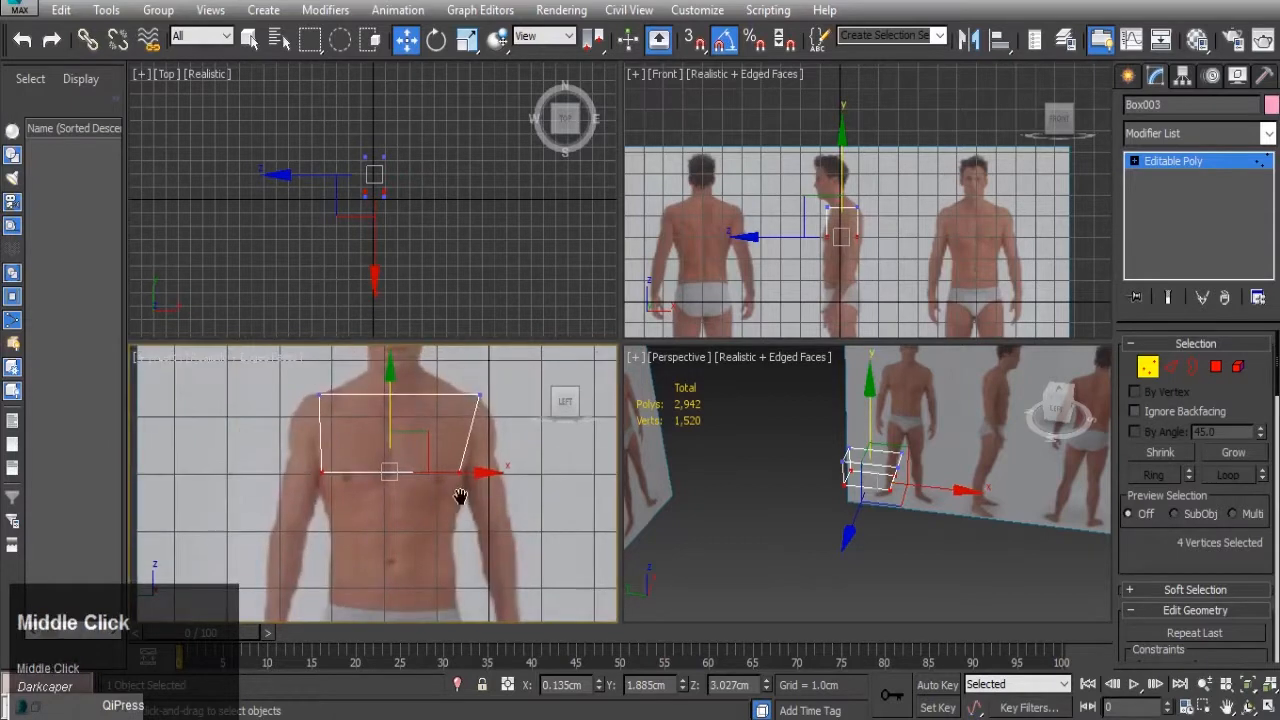
left_click(479, 398)
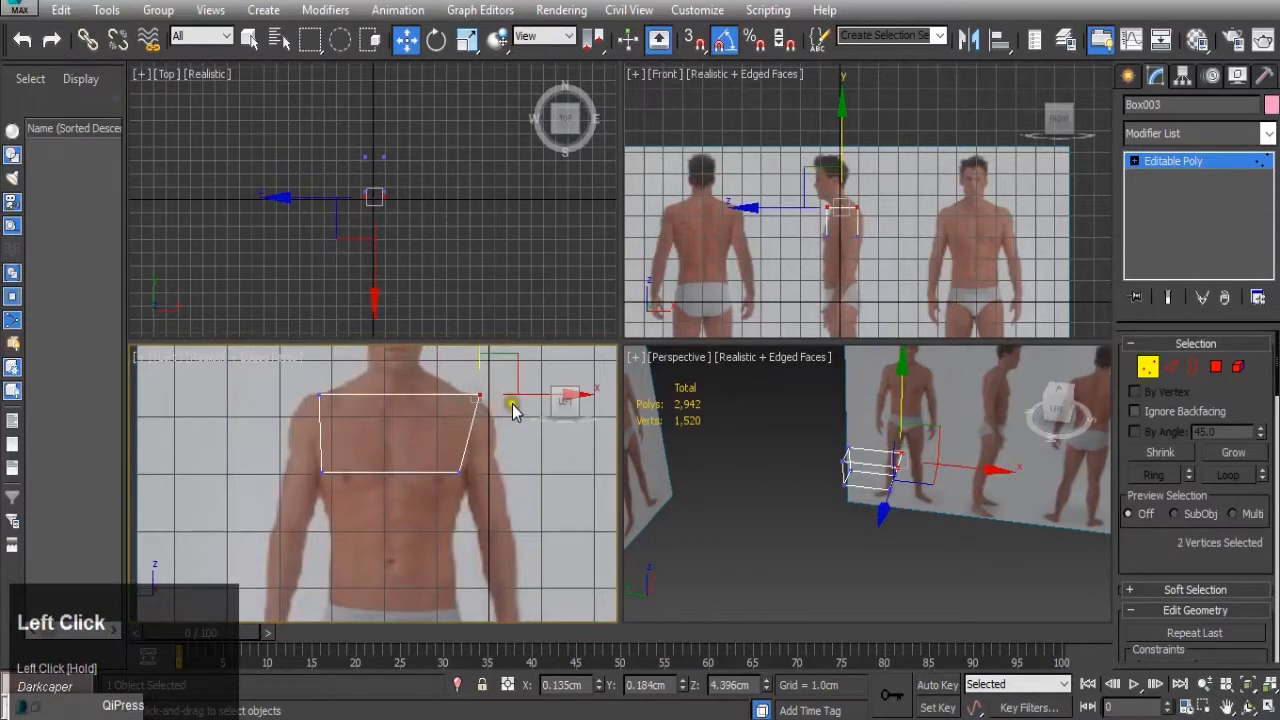
left_click_drag(531, 384, 519, 389)
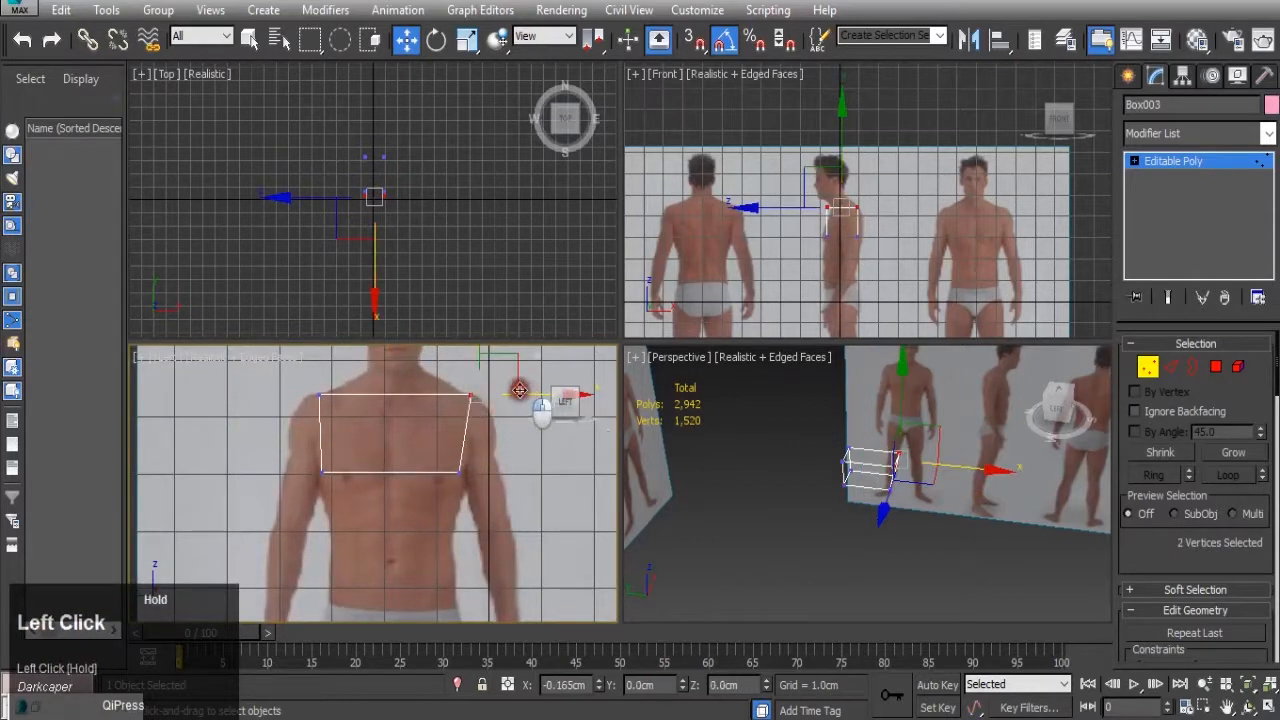
- Extrude the box's bottom polygon by 1.0 cm and move it down to the waistband of the figure's briefs in the Left view
scroll(918, 490, "up", 1)
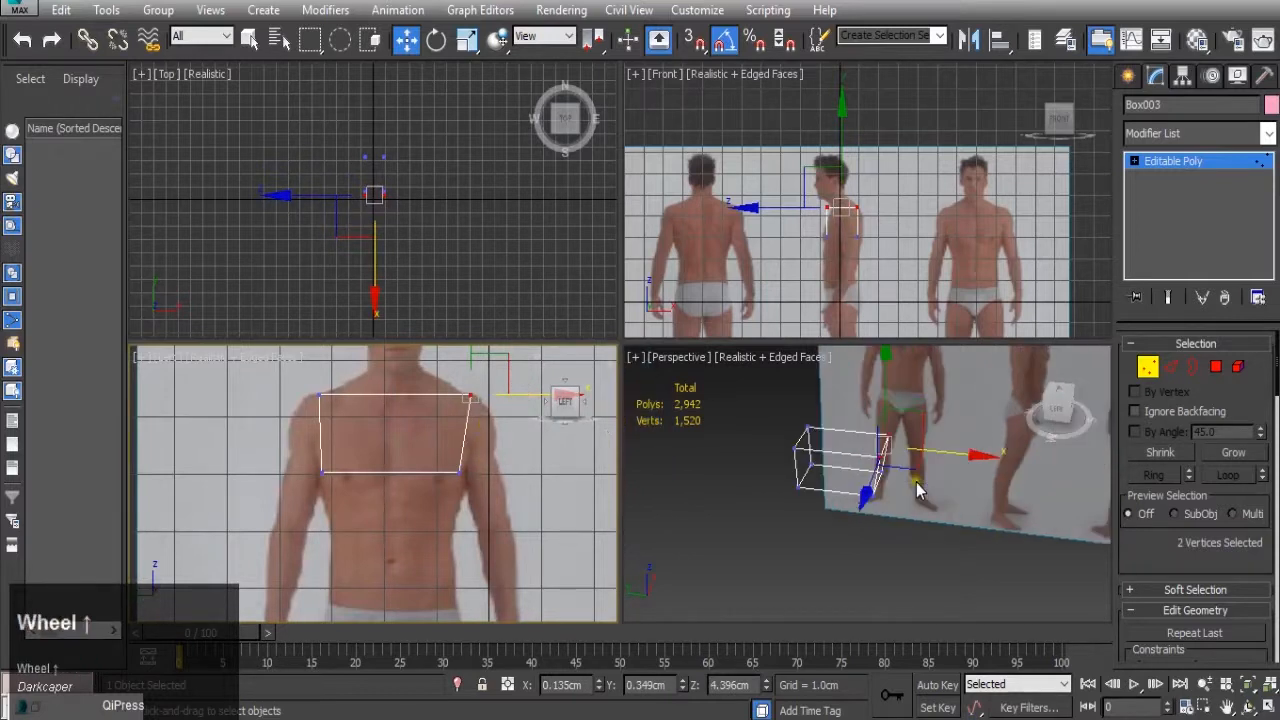
middle_click_drag(868, 522, 952, 457)
scroll(864, 522, "up", 1)
left_click(1216, 368)
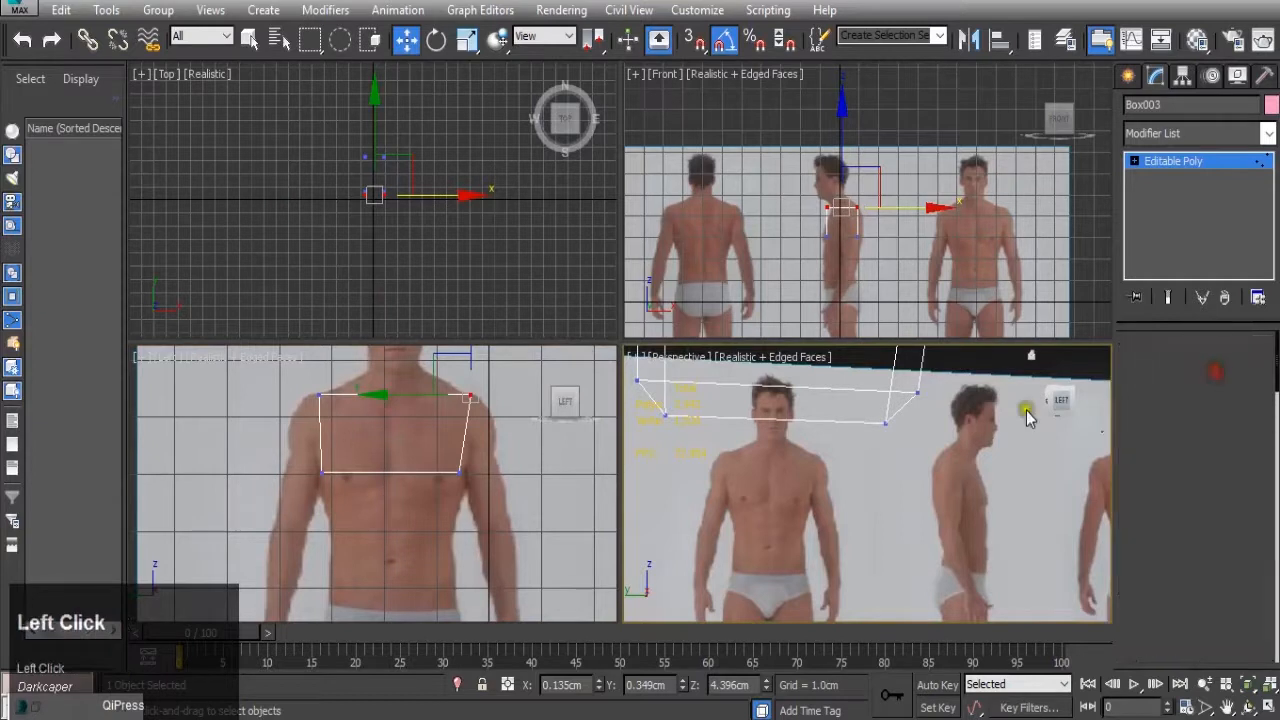
left_click(849, 421)
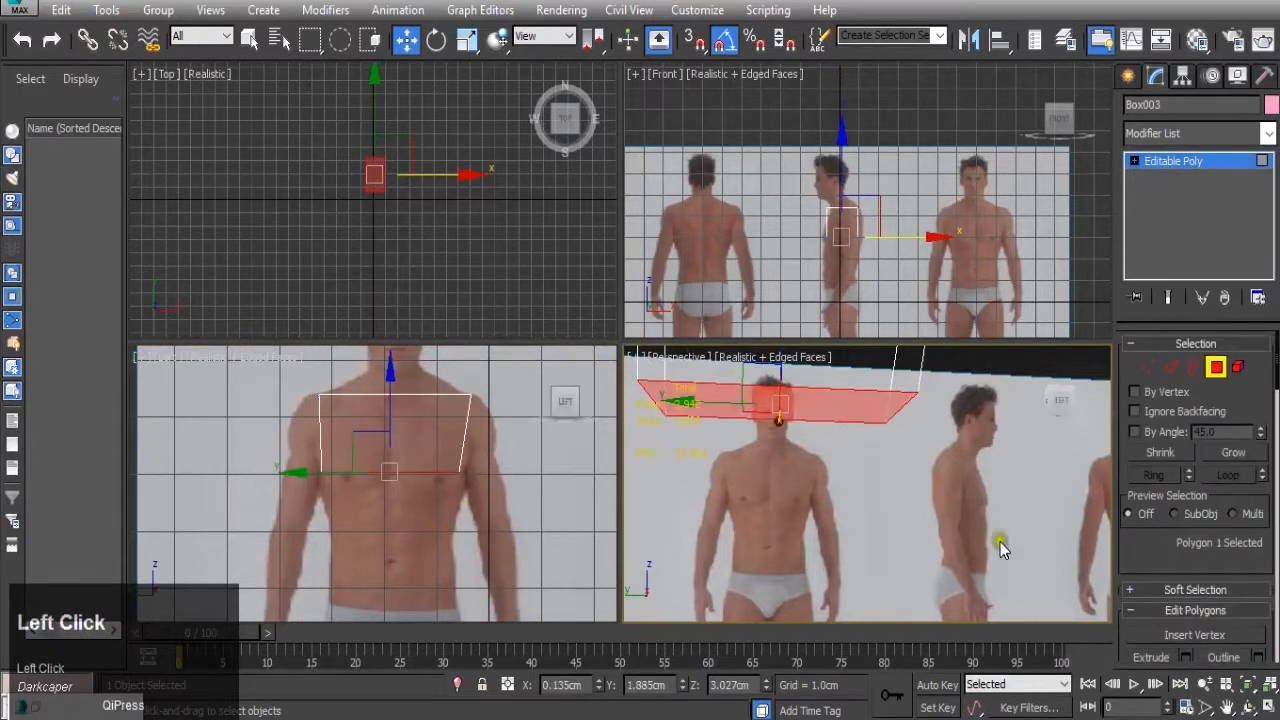
scroll(1142, 567, "down", 2)
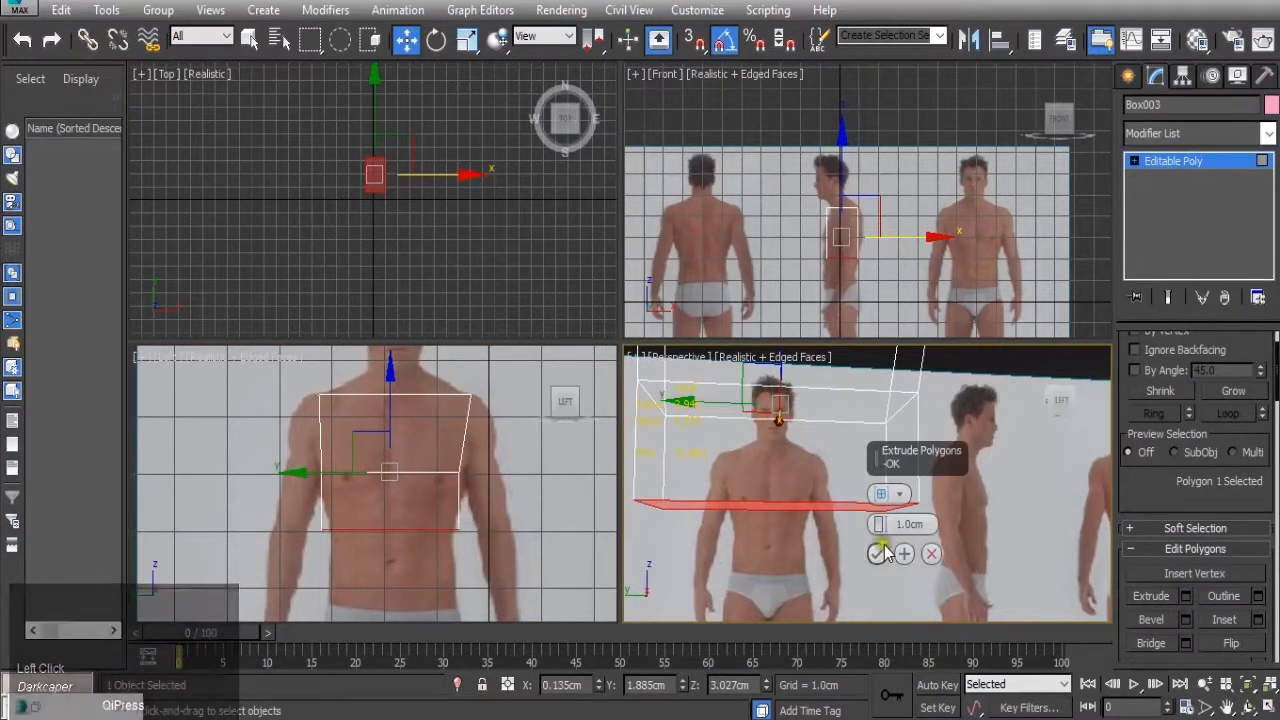
left_click(877, 553)
middle_click_drag(466, 569, 451, 415)
left_click_drag(431, 394, 419, 473)
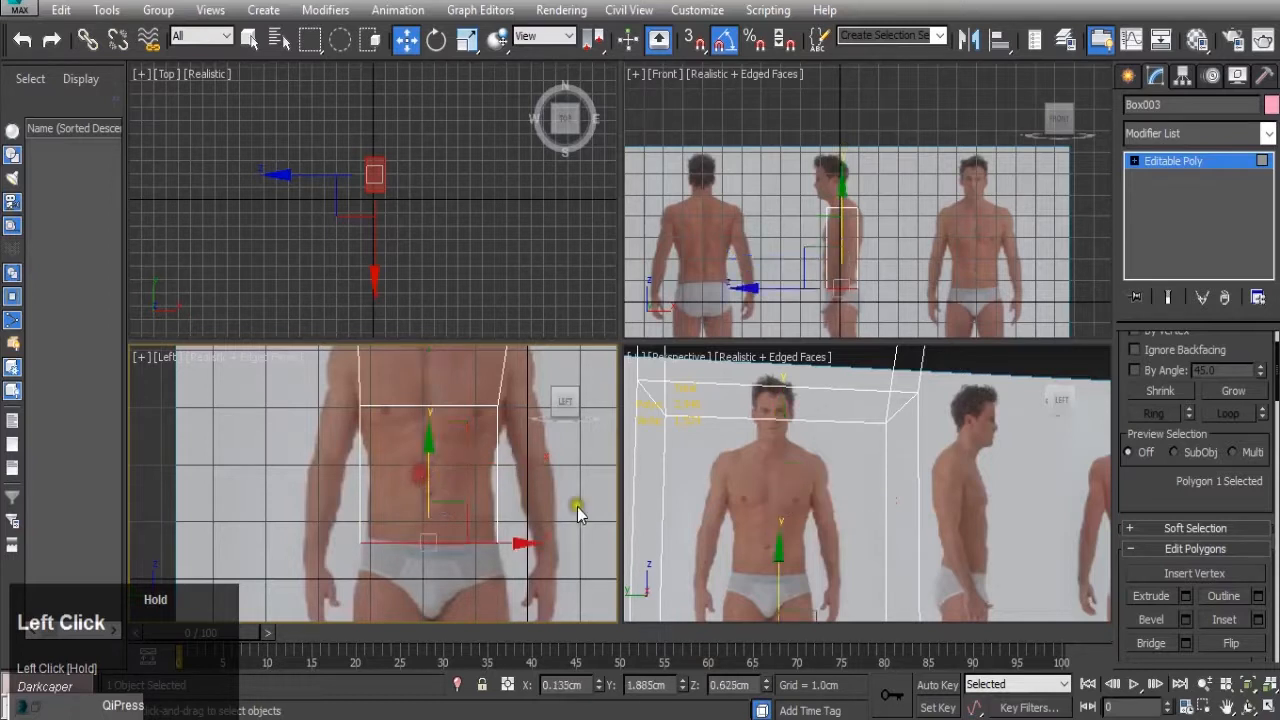
- Extrude the bottom polygon again and lower it to the figure's crotch level in the Left view
left_click(1186, 595)
left_click(383, 554)
middle_click_drag(385, 560, 421, 490)
left_click_drag(449, 461, 436, 523)
- Extrude the torso's top polygon and lower the new face to just above the shoulders at the base of the neck
scroll(428, 511, "down", 4)
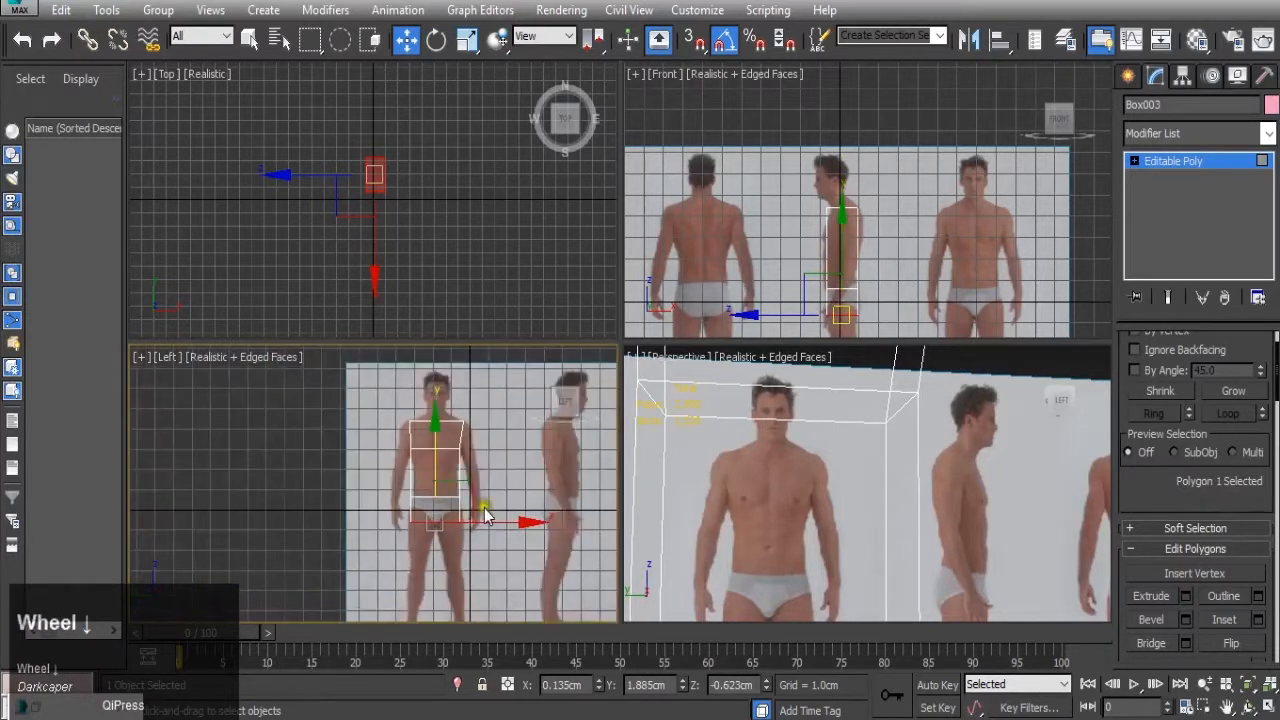
middle_click_drag(862, 453, 848, 505)
scroll(846, 509, "down", 4)
left_click(842, 478)
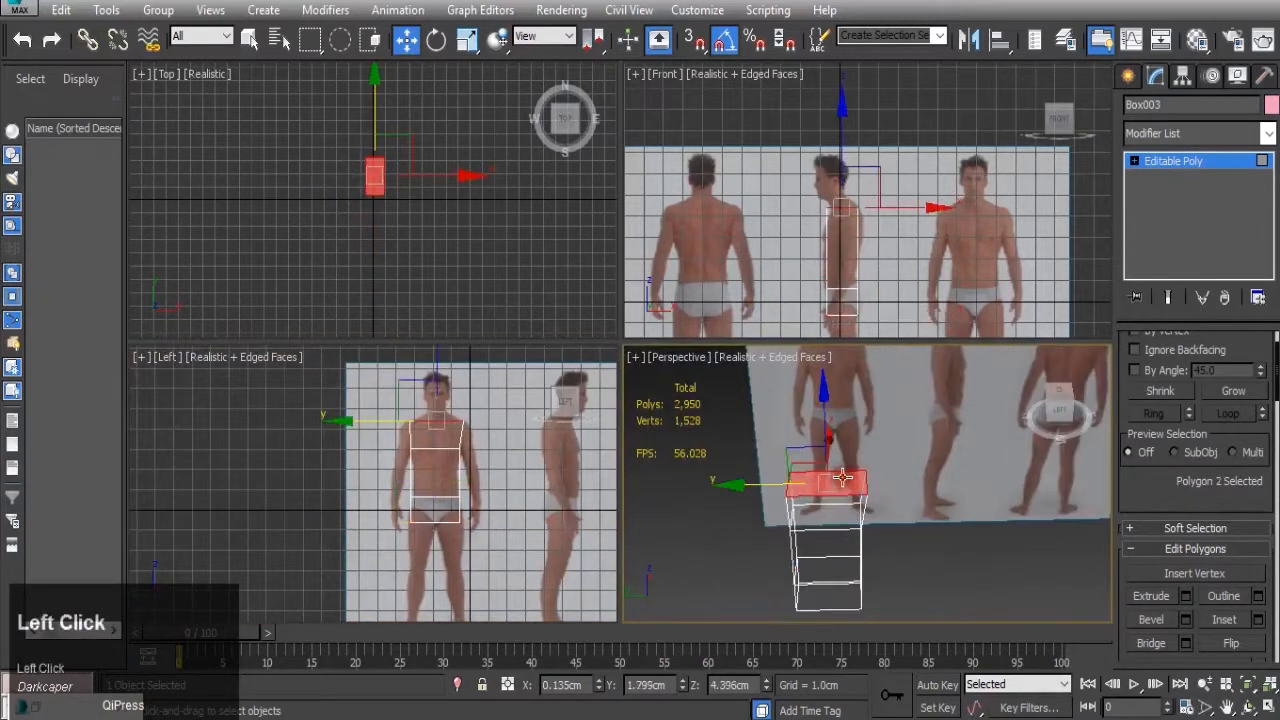
scroll(518, 425, "up", 6)
middle_click_drag(506, 420, 790, 558)
left_click(1185, 596)
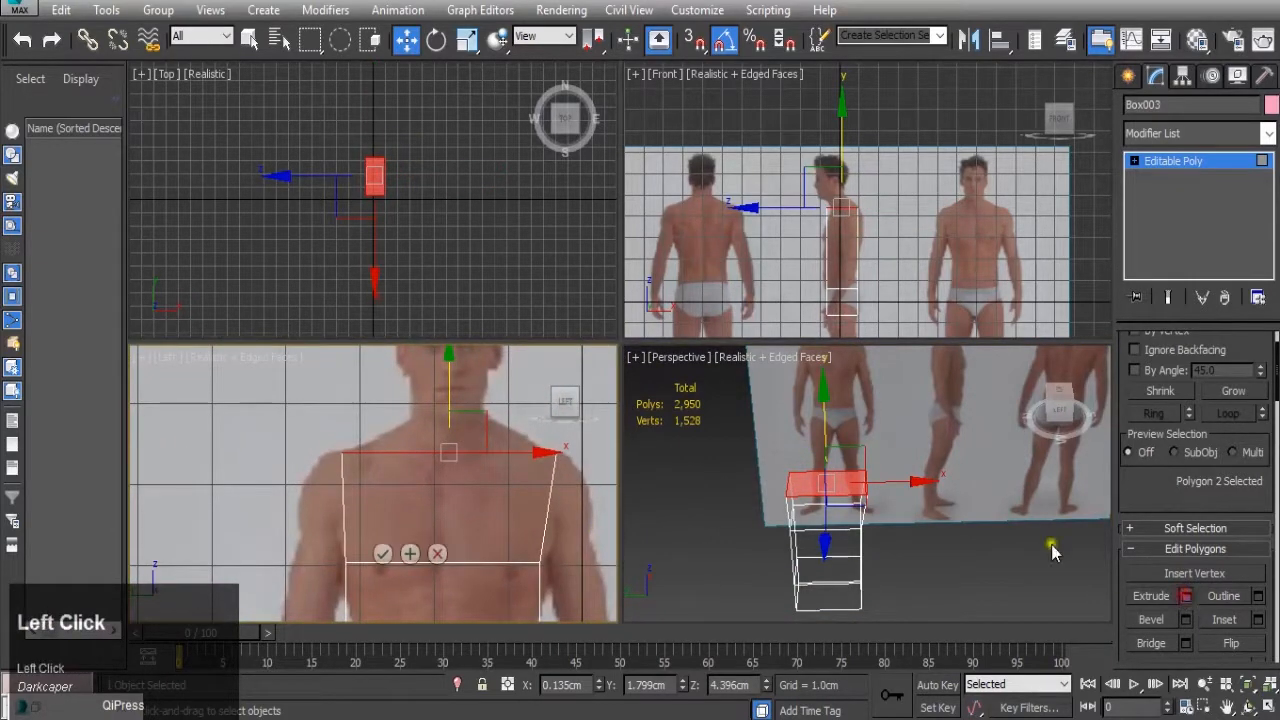
left_click(383, 554)
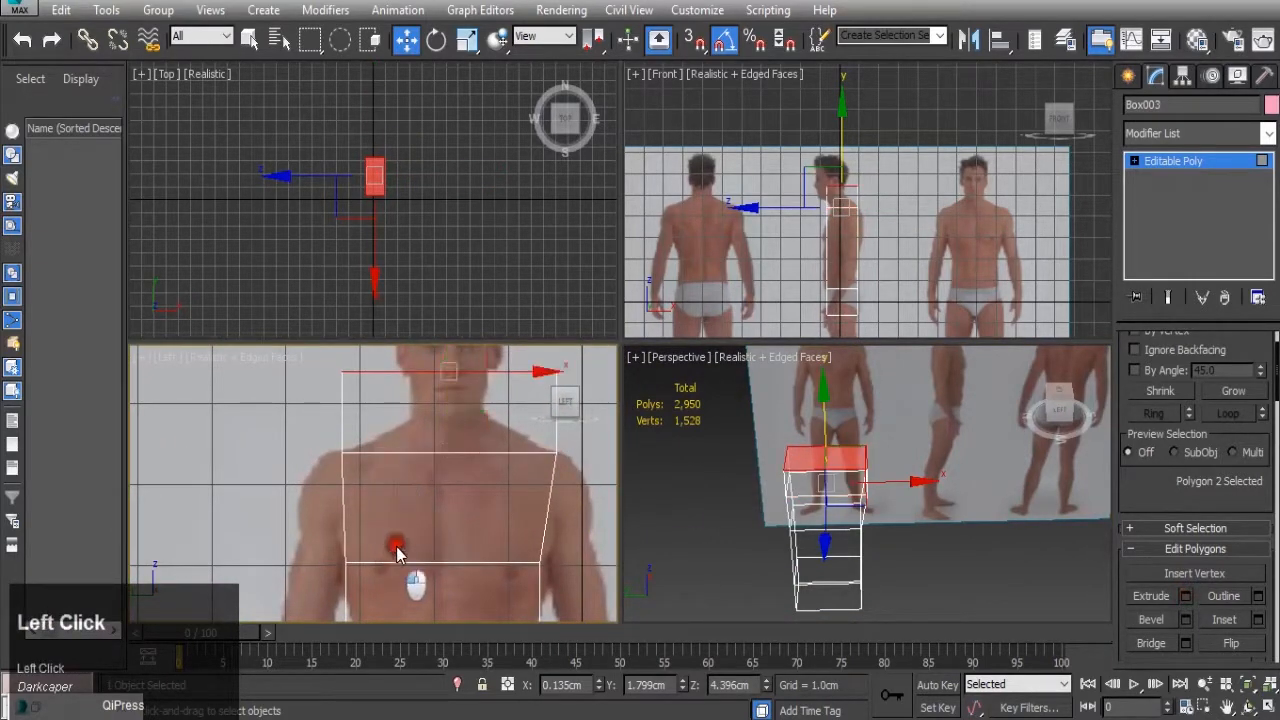
middle_click_drag(452, 365, 451, 410)
left_click_drag(448, 410, 444, 430)
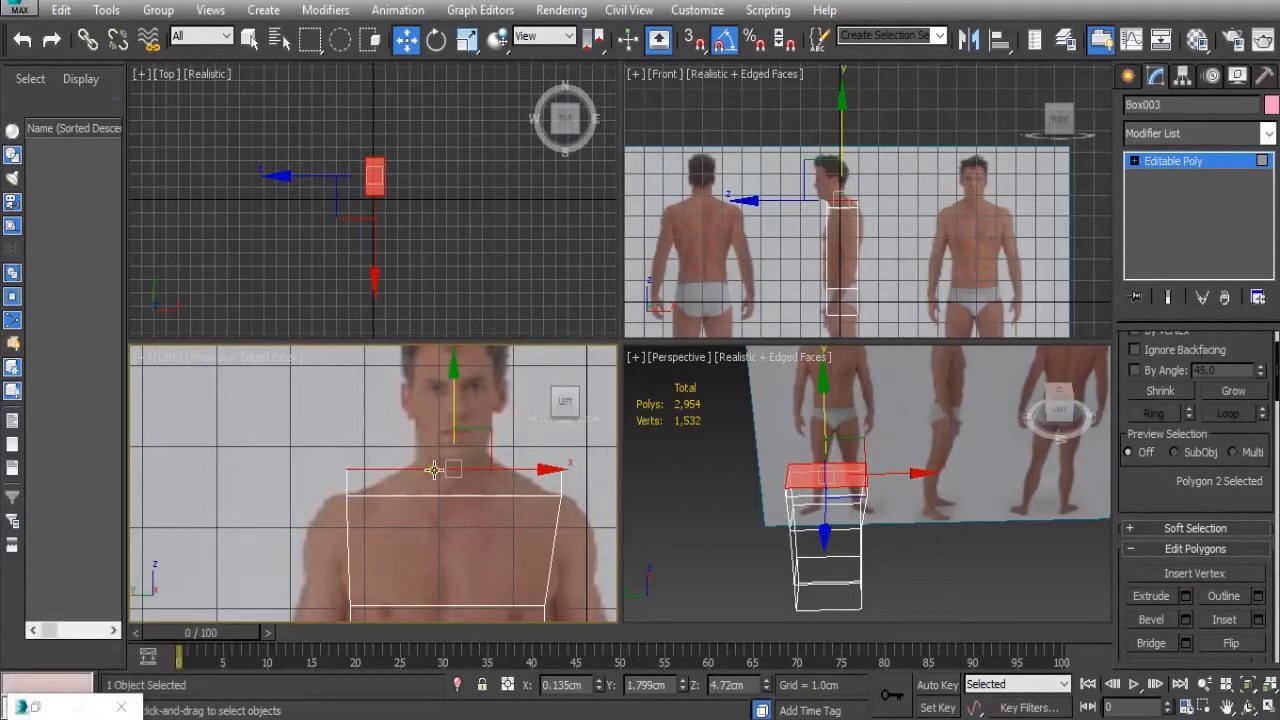
- Scale the top polygon inward in width and depth to match the base of the figure's neck
key("r")
left_click_drag(561, 468, 452, 455)
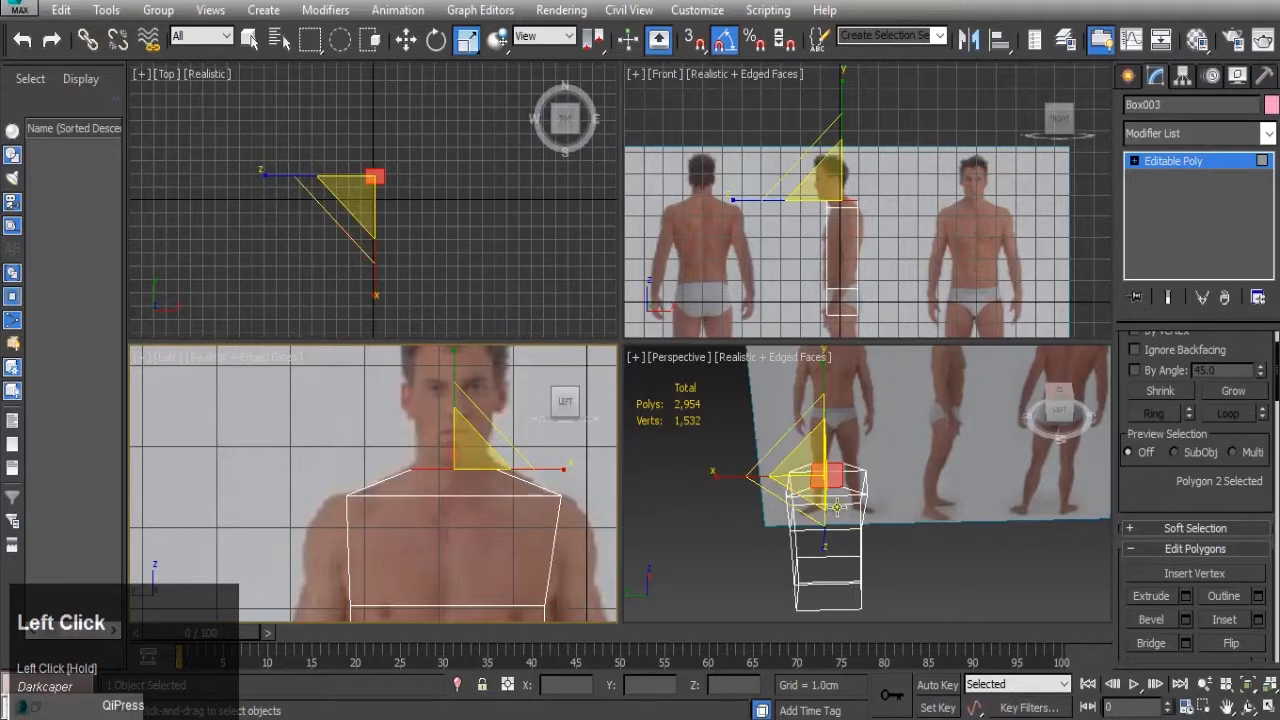
middle_click_drag(790, 485, 748, 497, "alt")
scroll(748, 497, "up", 3)
left_click_drag(746, 496, 787, 508)
middle_click_drag(787, 508, 856, 600, "alt")
middle_click_drag(868, 423, 766, 530, "alt")
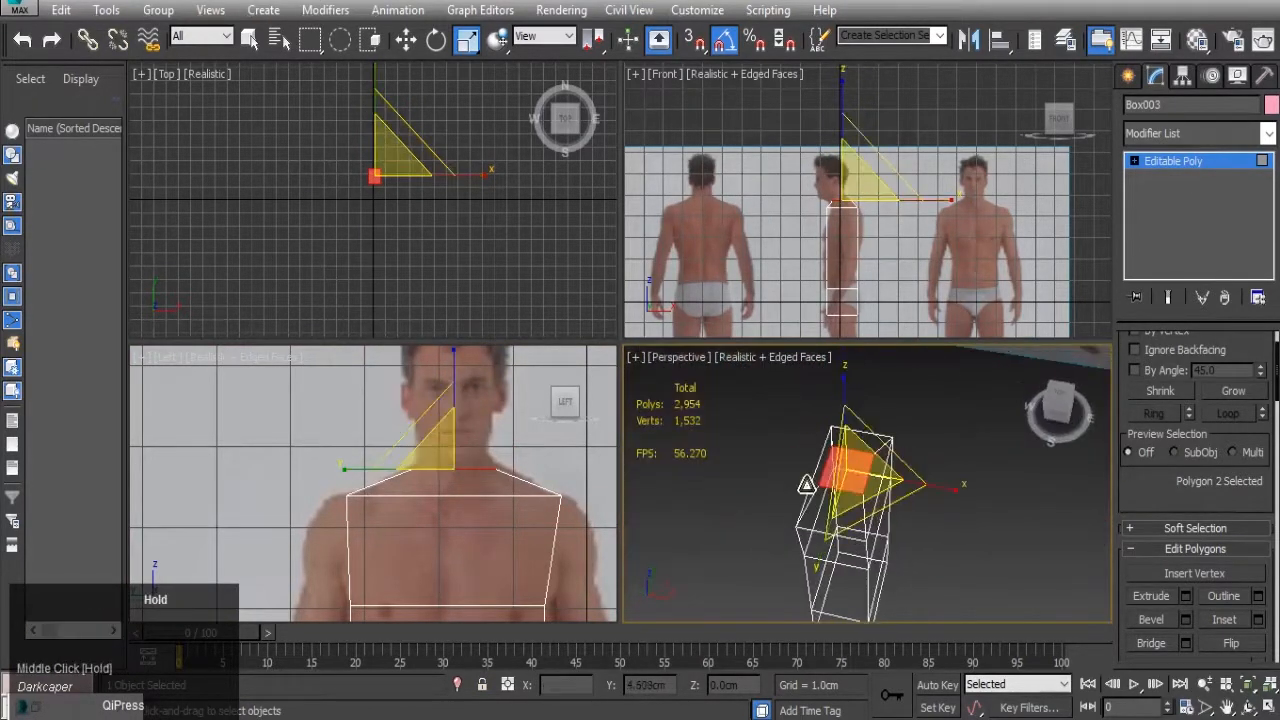
middle_click_drag(852, 462, 935, 477, "alt")
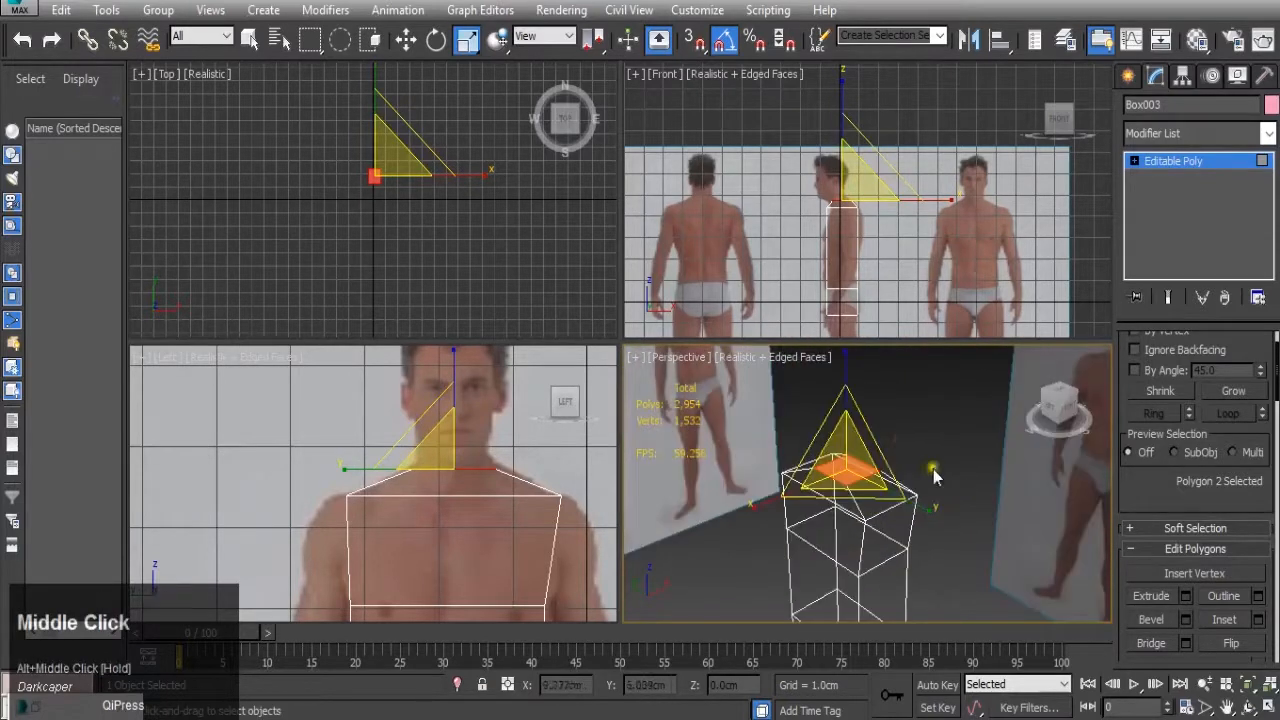
- Extrude the neck polygon by 1.0 cm and move it down to form a short neck below the chin
left_click(1185, 595)
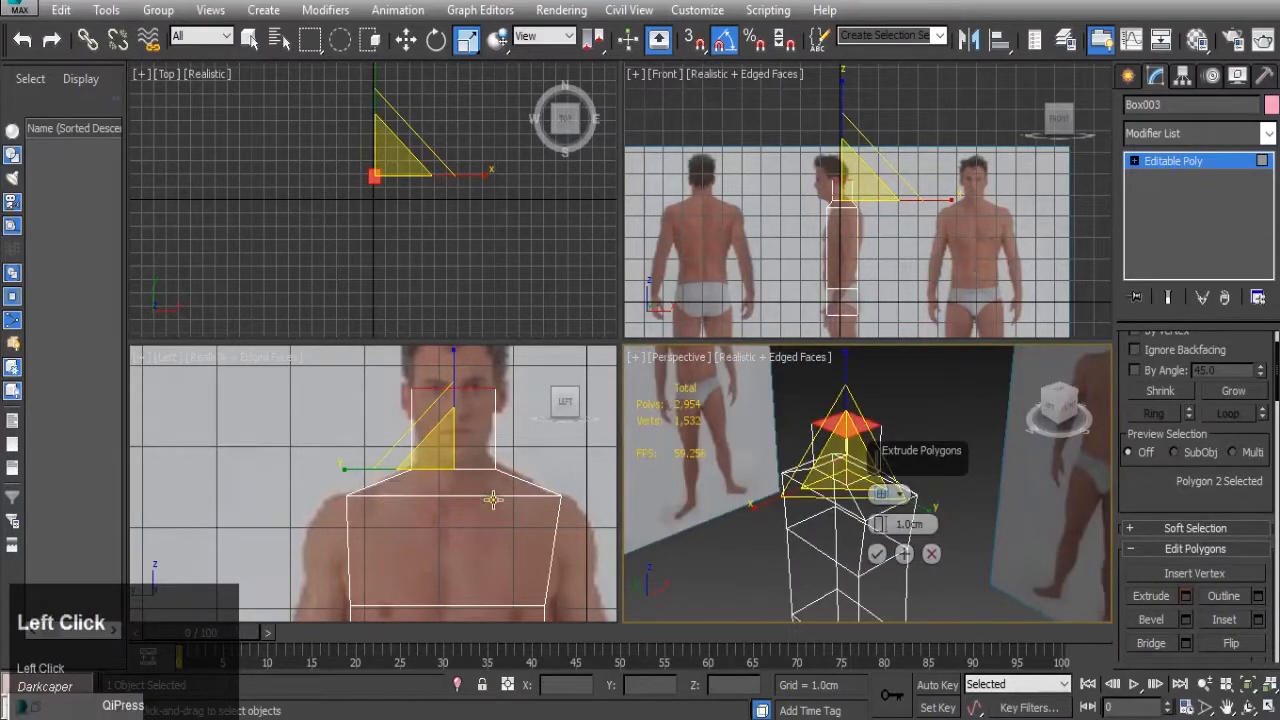
middle_click(391, 434)
scroll(391, 434, "down", 2)
key("w")
left_click_drag(434, 381, 439, 414)
- Select the four bottom vertices of the pelvis and scale them together horizontally to a narrow crotch point
scroll(460, 535, "down", 2)
scroll(460, 535, "up", 3)
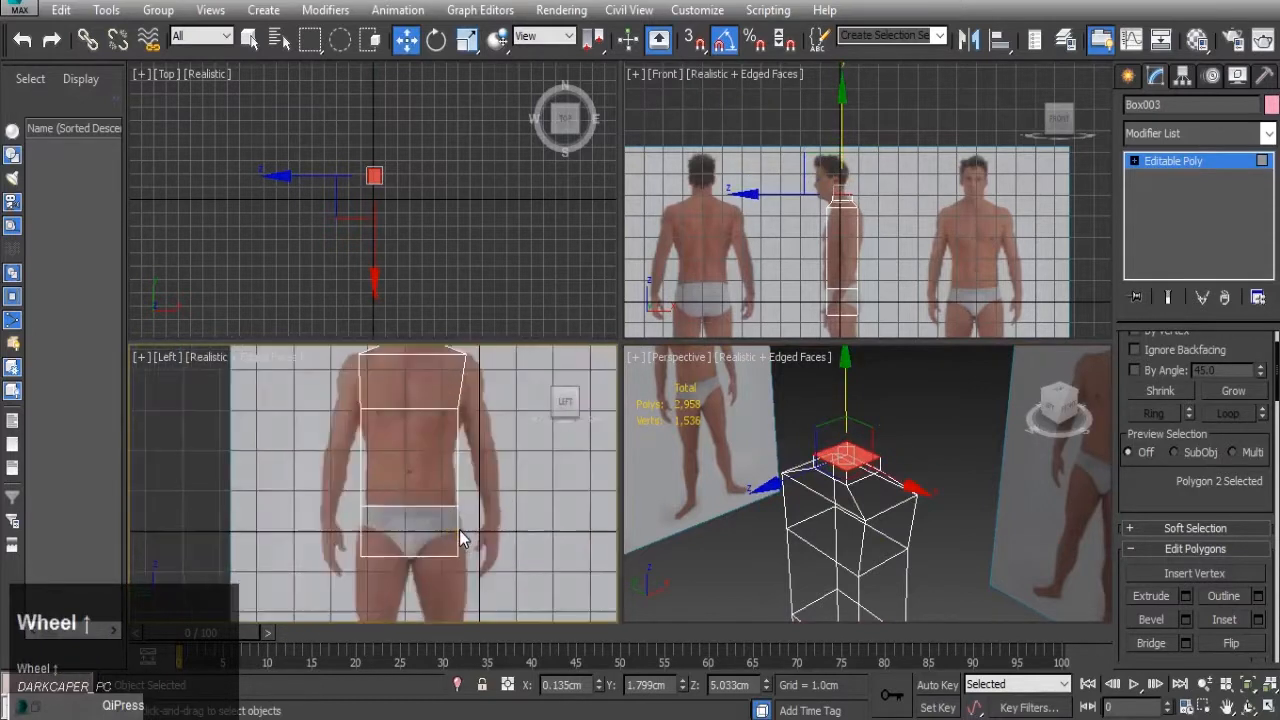
middle_click_drag(304, 563, 491, 516)
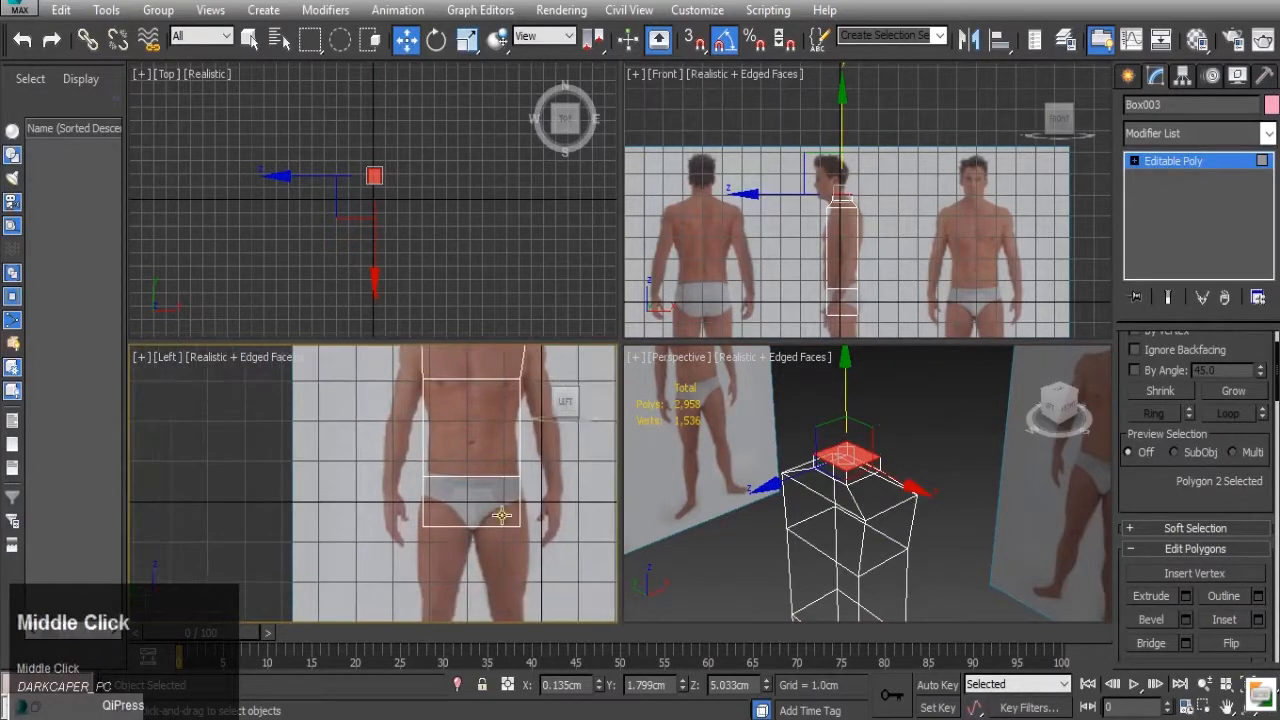
left_click(1211, 164)
left_click(1148, 367)
left_click_drag(392, 518, 540, 575)
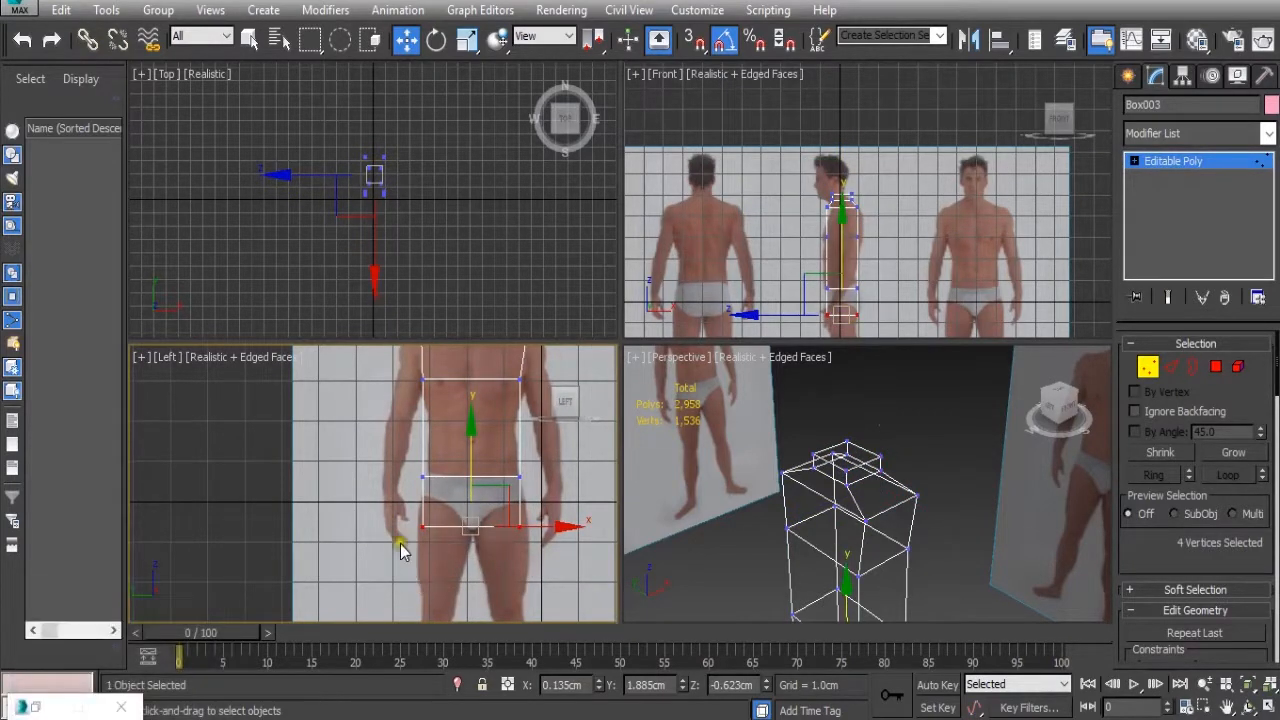
key("r")
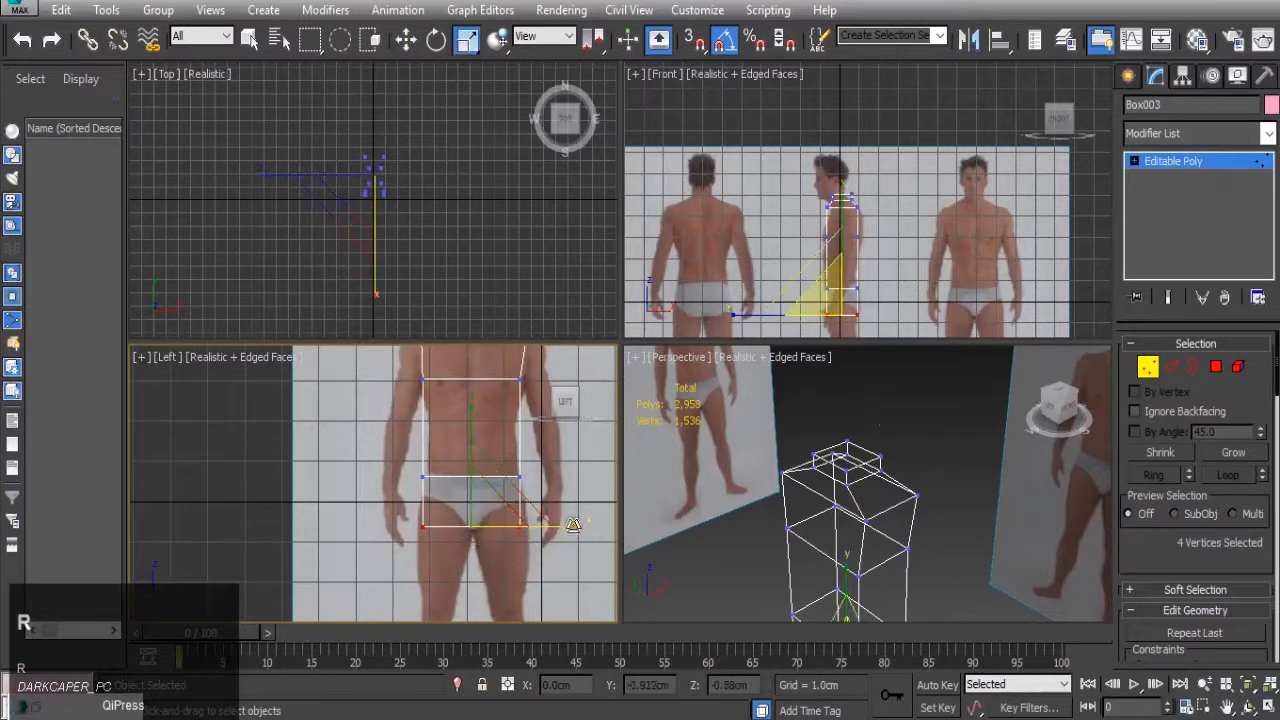
left_click_drag(568, 527, 735, 418)
- Select the four hip vertices at the waistband and move them down to the figure's hip line
mouse_move(380, 443)
left_mouse_down()
mouse_move(600, 507)
mouse_move(588, 479)
left_mouse_up()
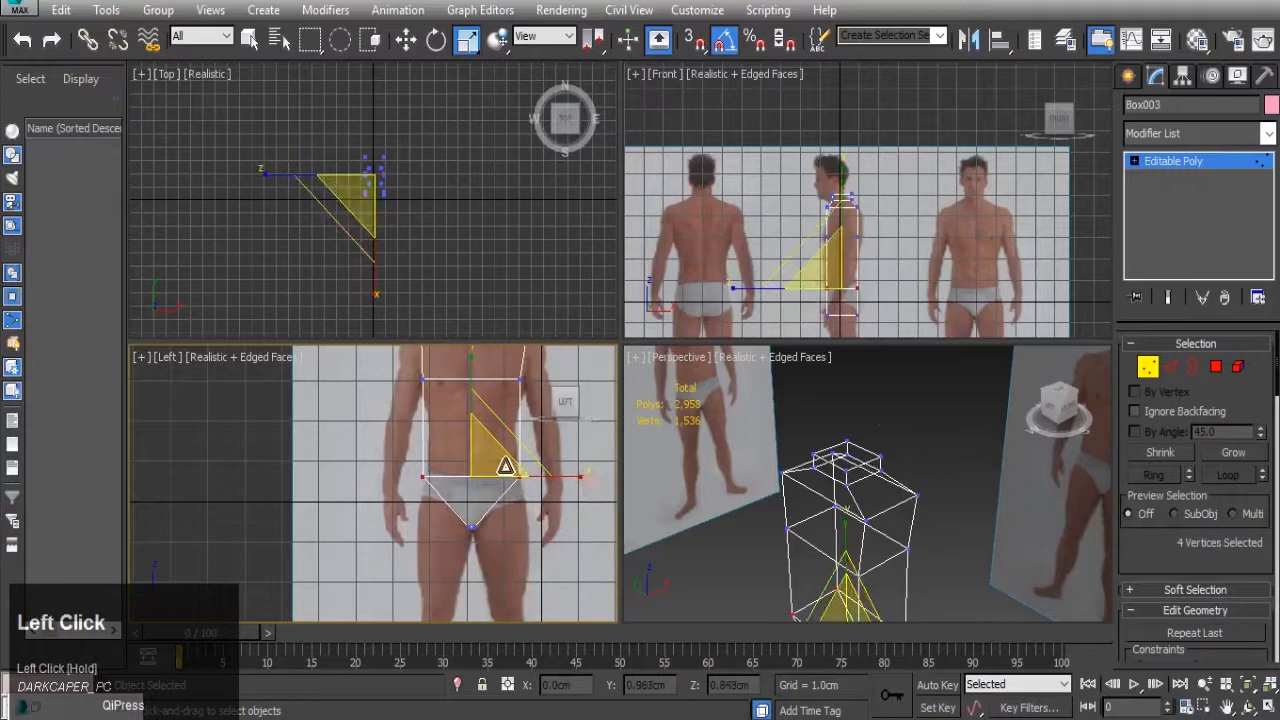
key("w")
left_click_drag(472, 408, 465, 430)
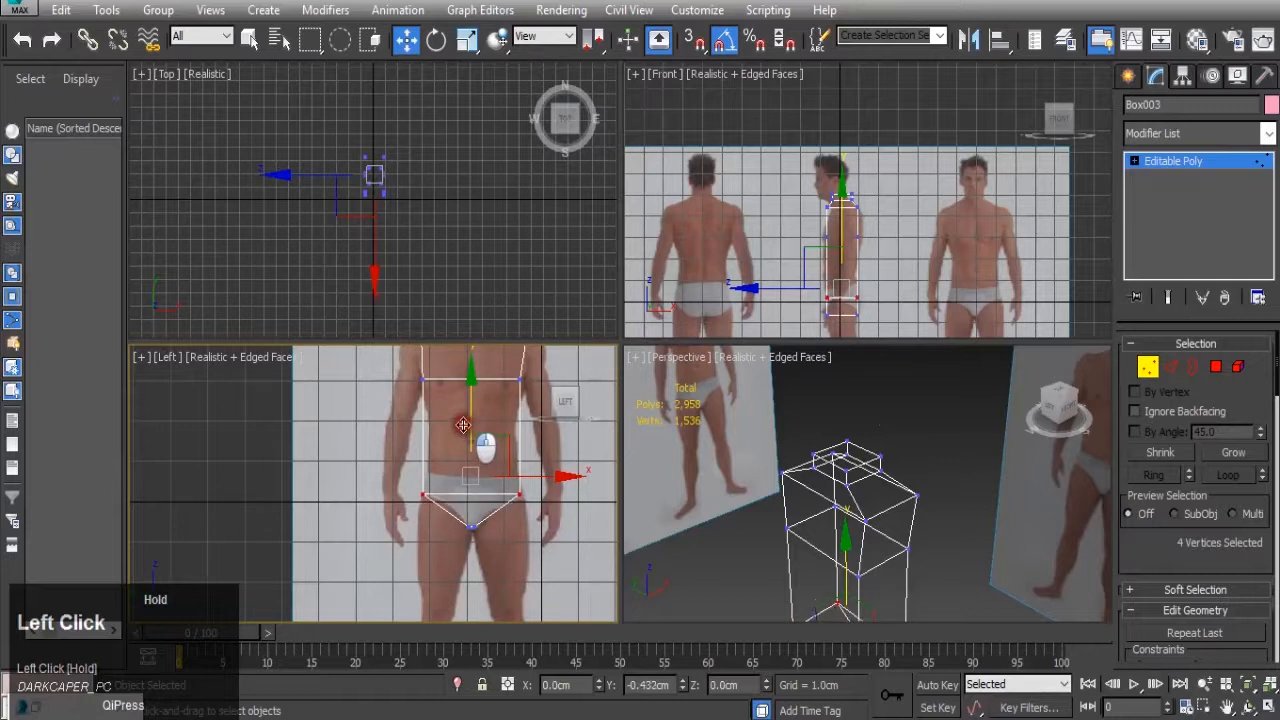
- Examine the tapered pelvis from several angles in the Perspective view and the whole torso against the Left reference
scroll(508, 552, "up", 4)
middle_click_drag(900, 540, 971, 423, "alt")
scroll(928, 539, "down", 3)
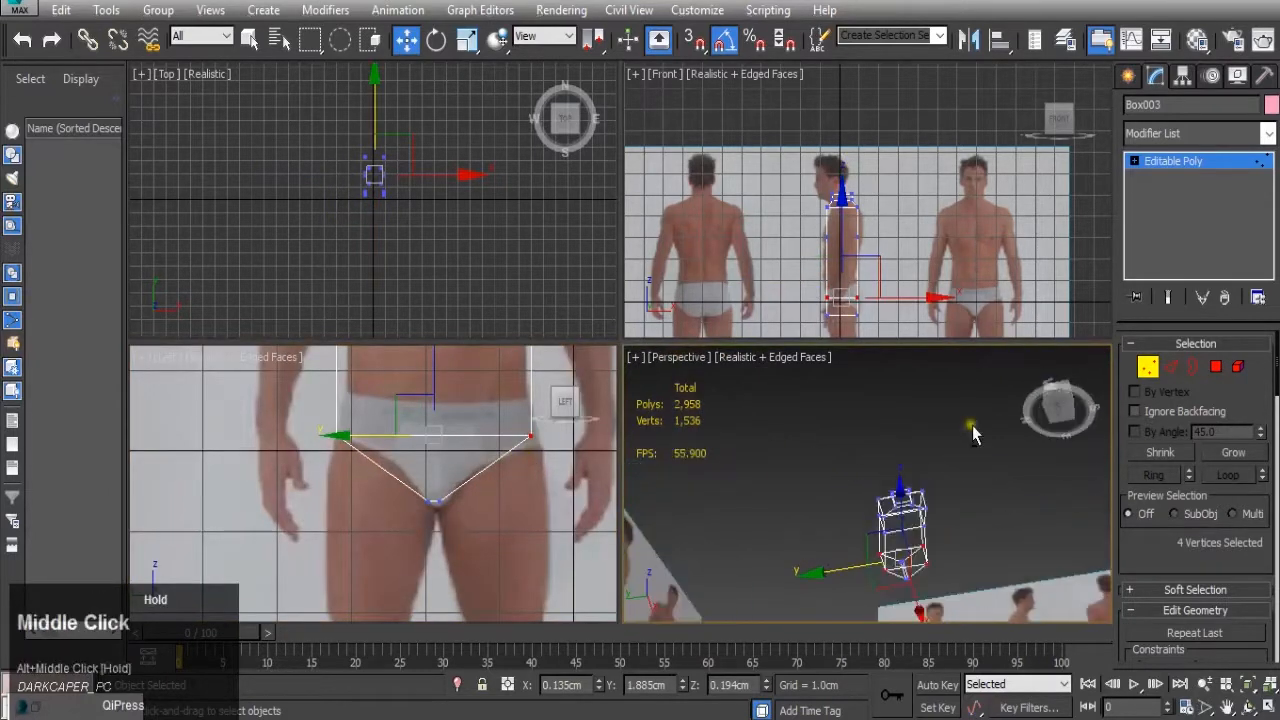
scroll(910, 515, "up", 5)
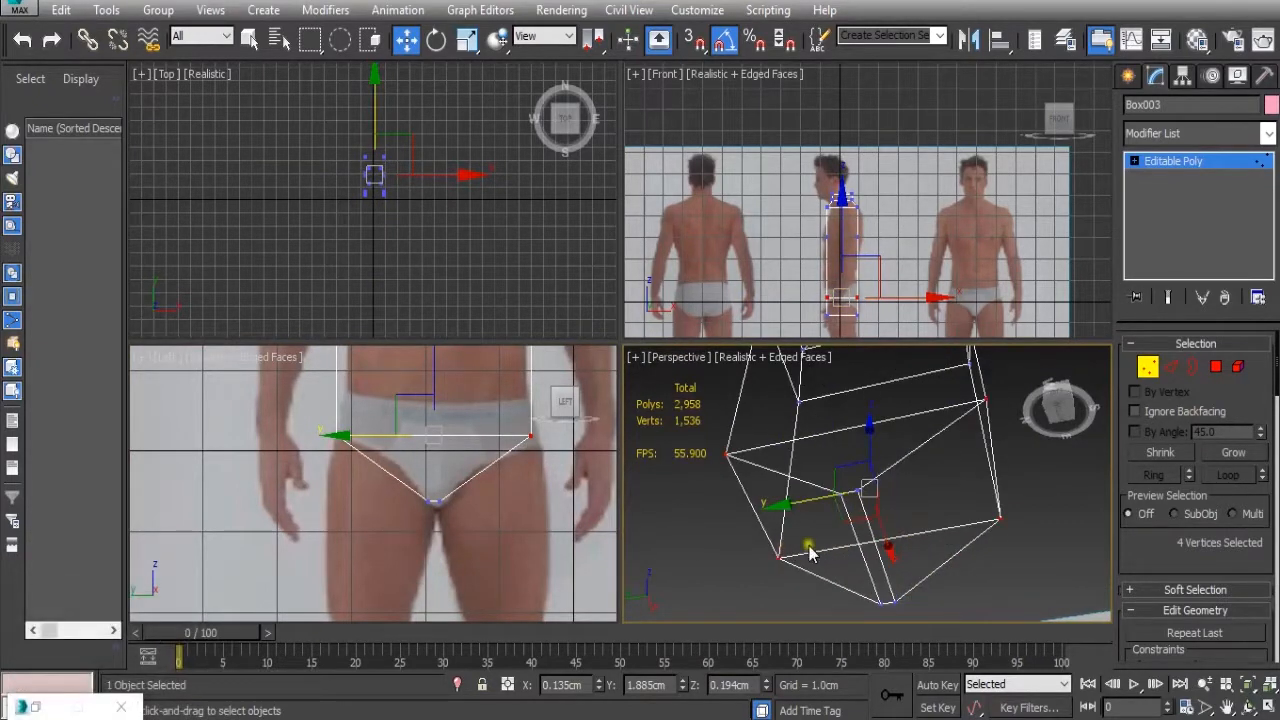
middle_click_drag(928, 509, 938, 566, "alt")
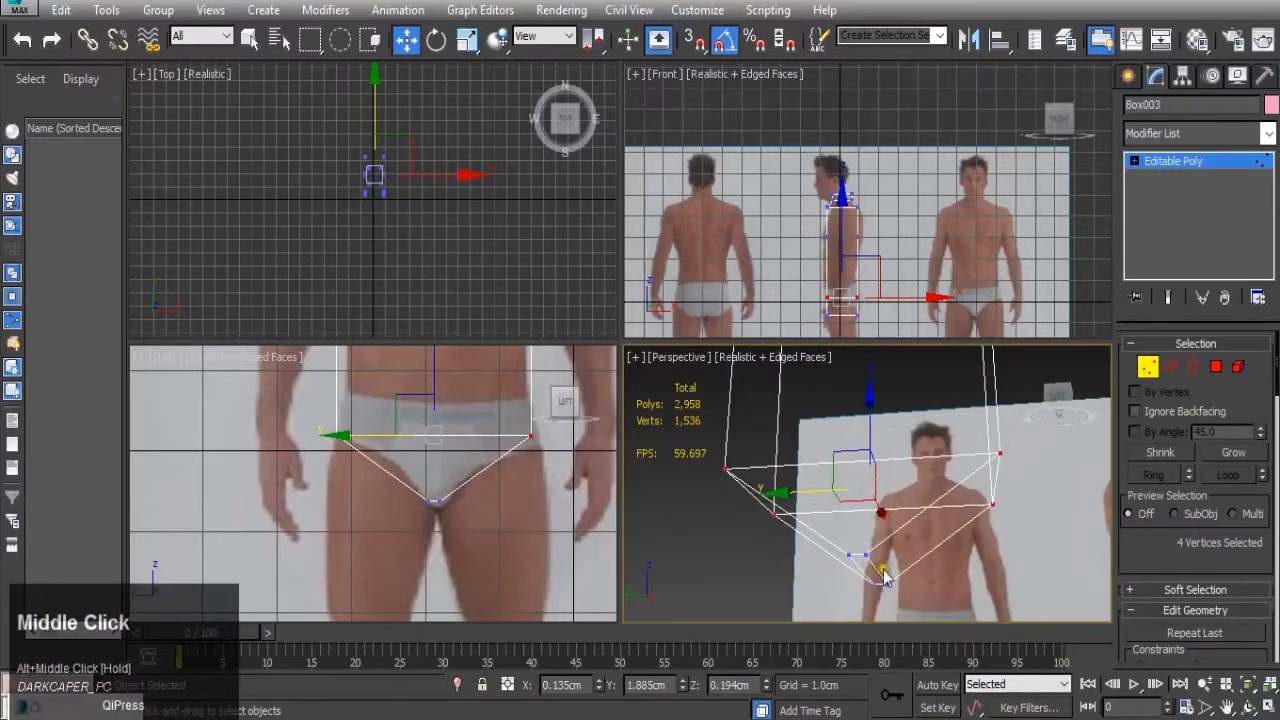
scroll(440, 495, "down", 4)
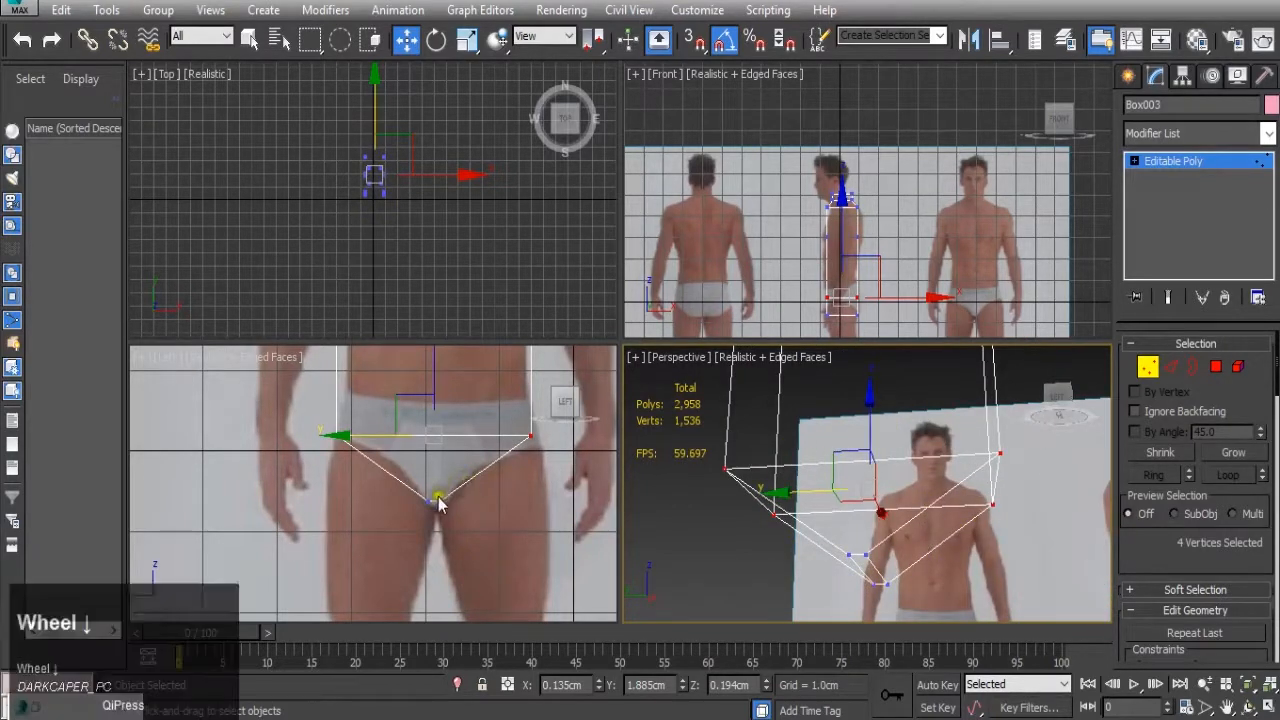
scroll(442, 445, "up", 3)
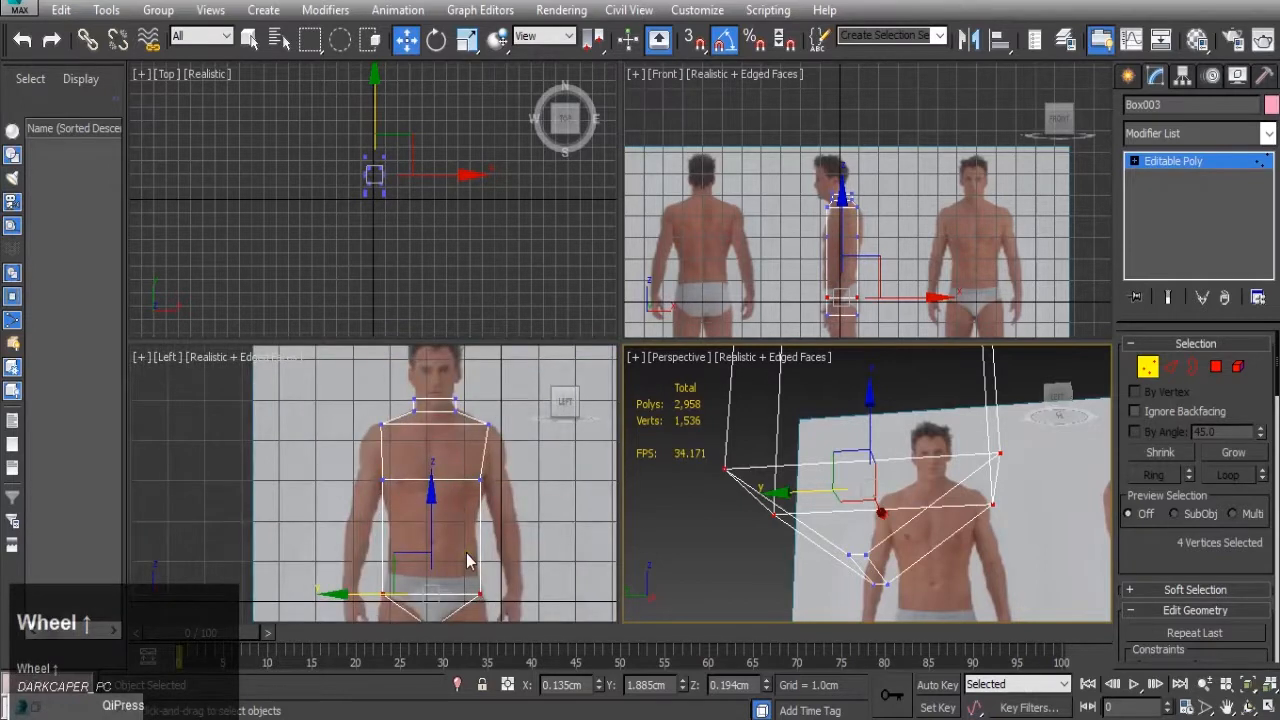
scroll(467, 560, "down", 3)
scroll(448, 532, "up", 3)
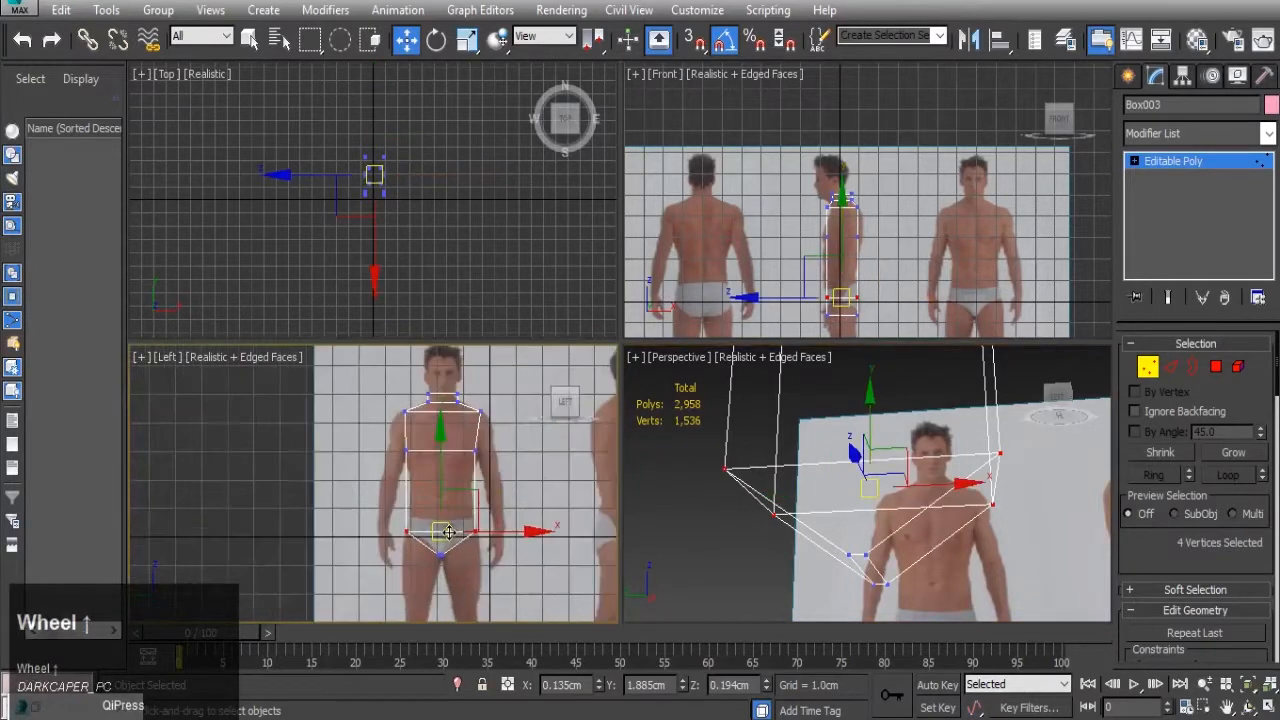
- Select the four vertical edges between chest and hips and connect them with 2 segments
left_click(1176, 368)
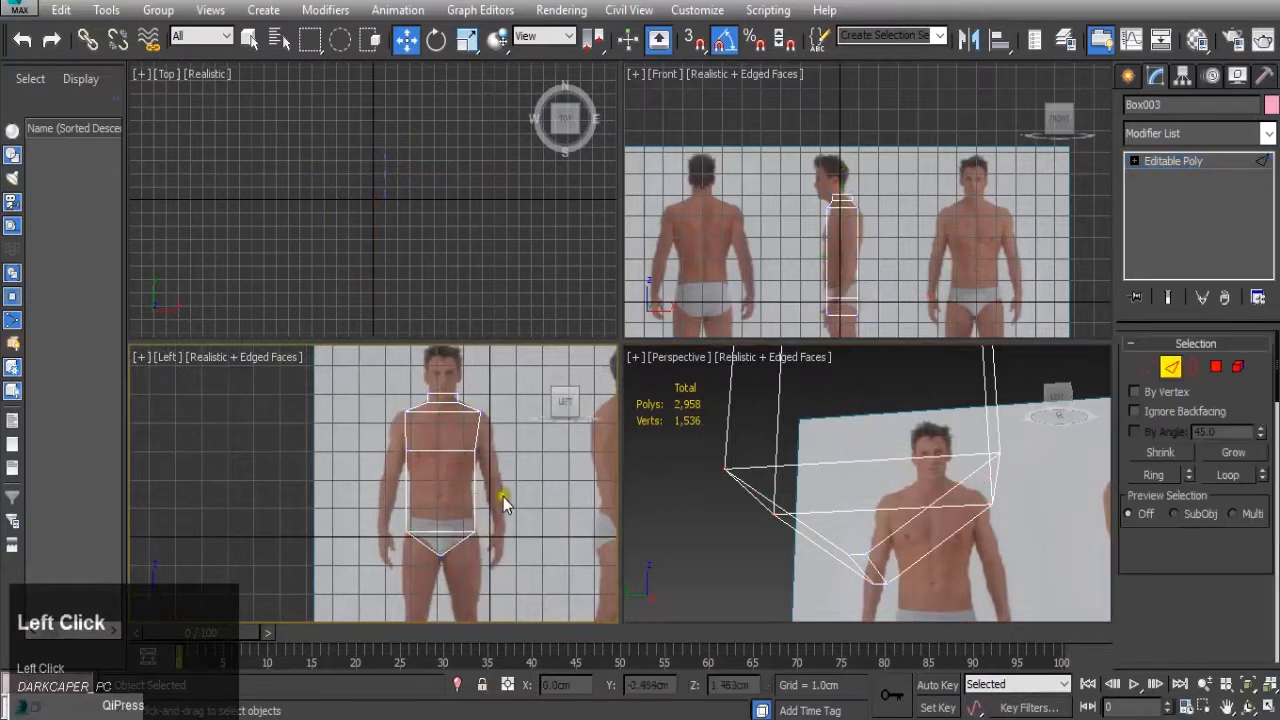
left_click_drag(362, 494, 532, 493)
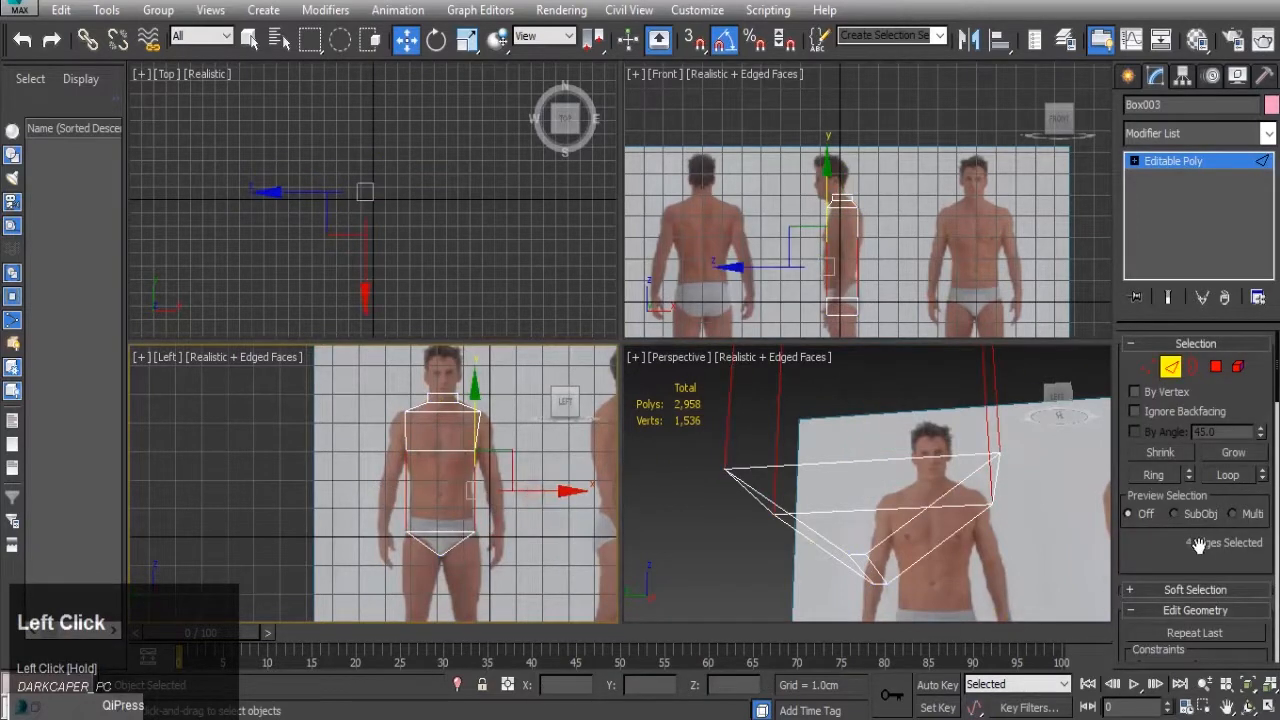
scroll(1200, 550, "down", 5)
scroll(1200, 548, "down", 10)
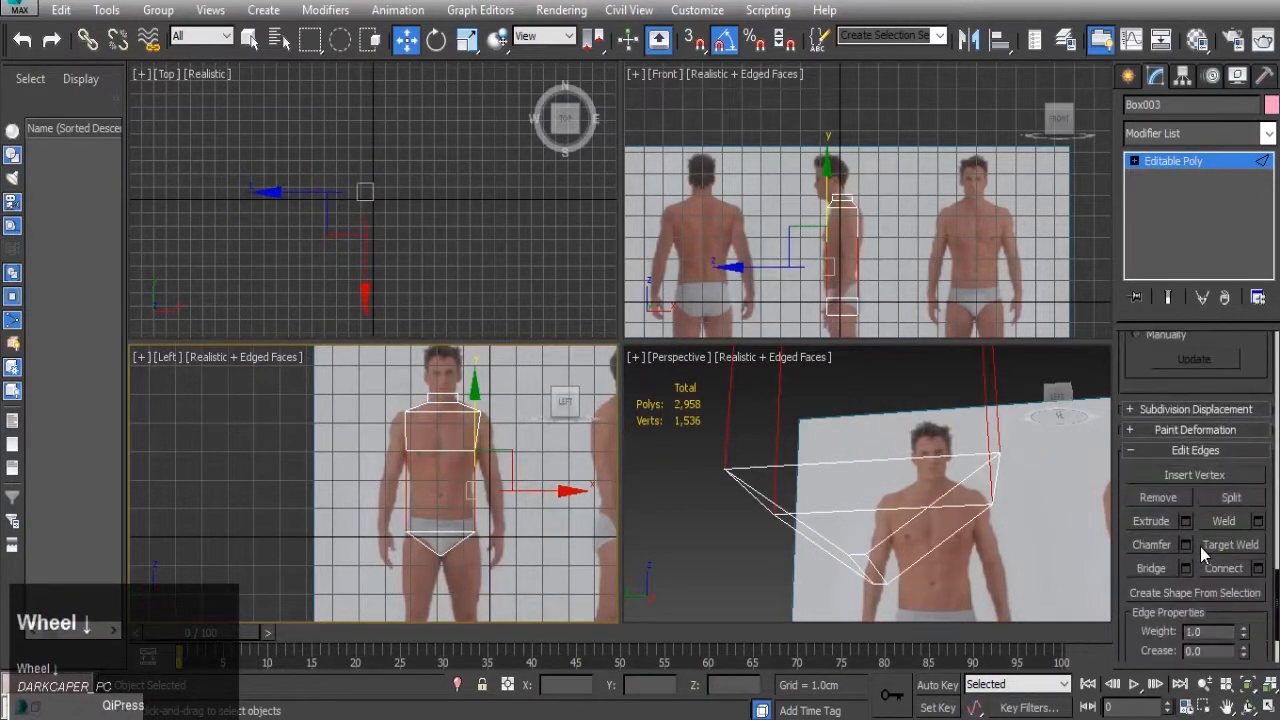
left_click(1259, 537)
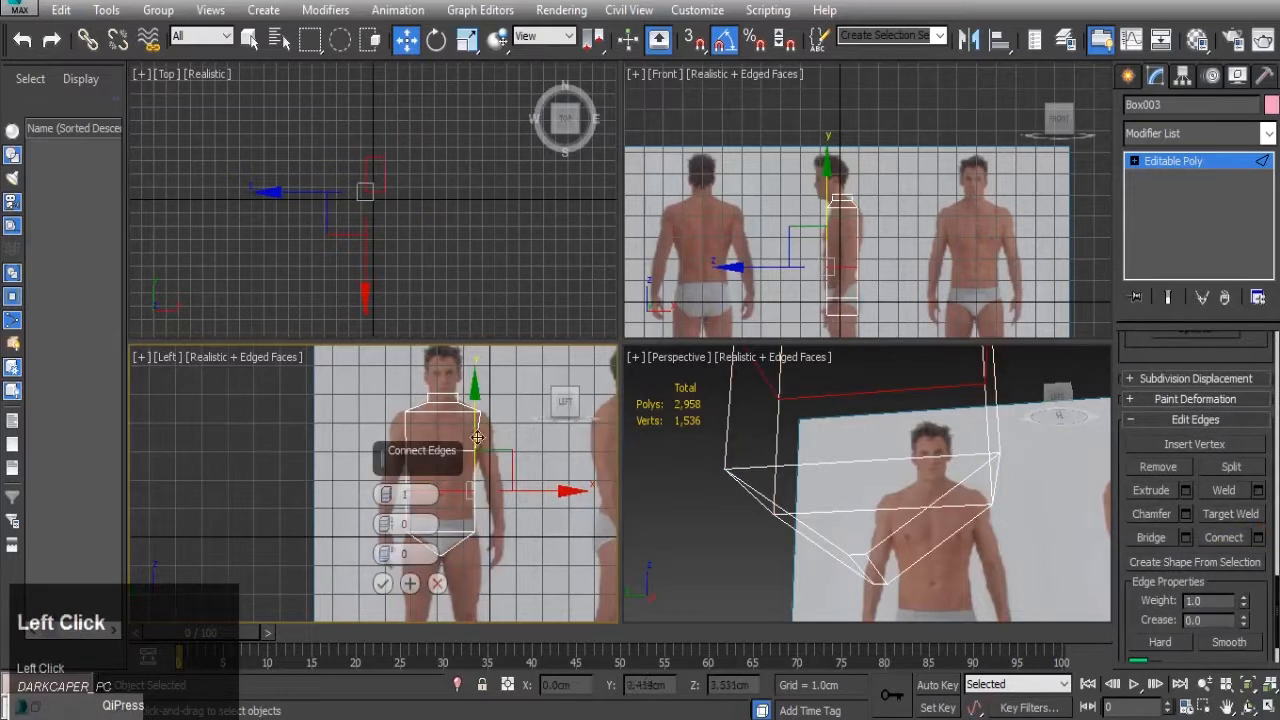
left_click(383, 494)
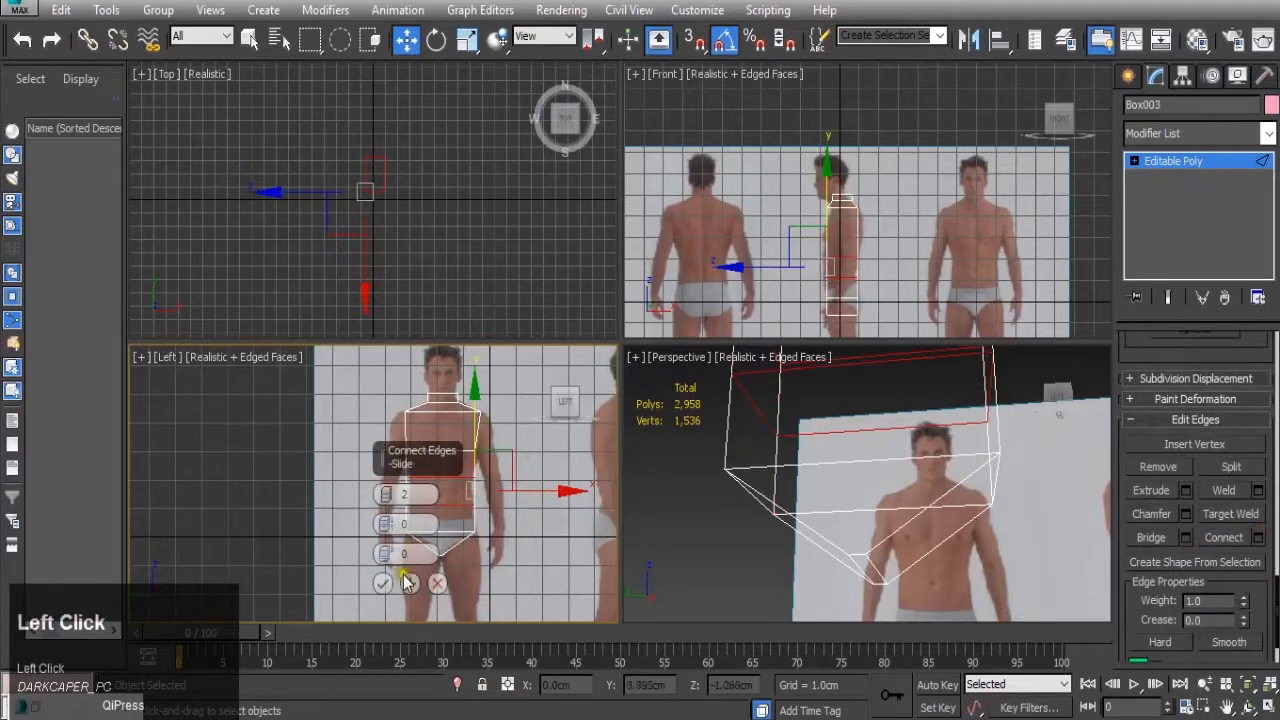
left_click(383, 584)
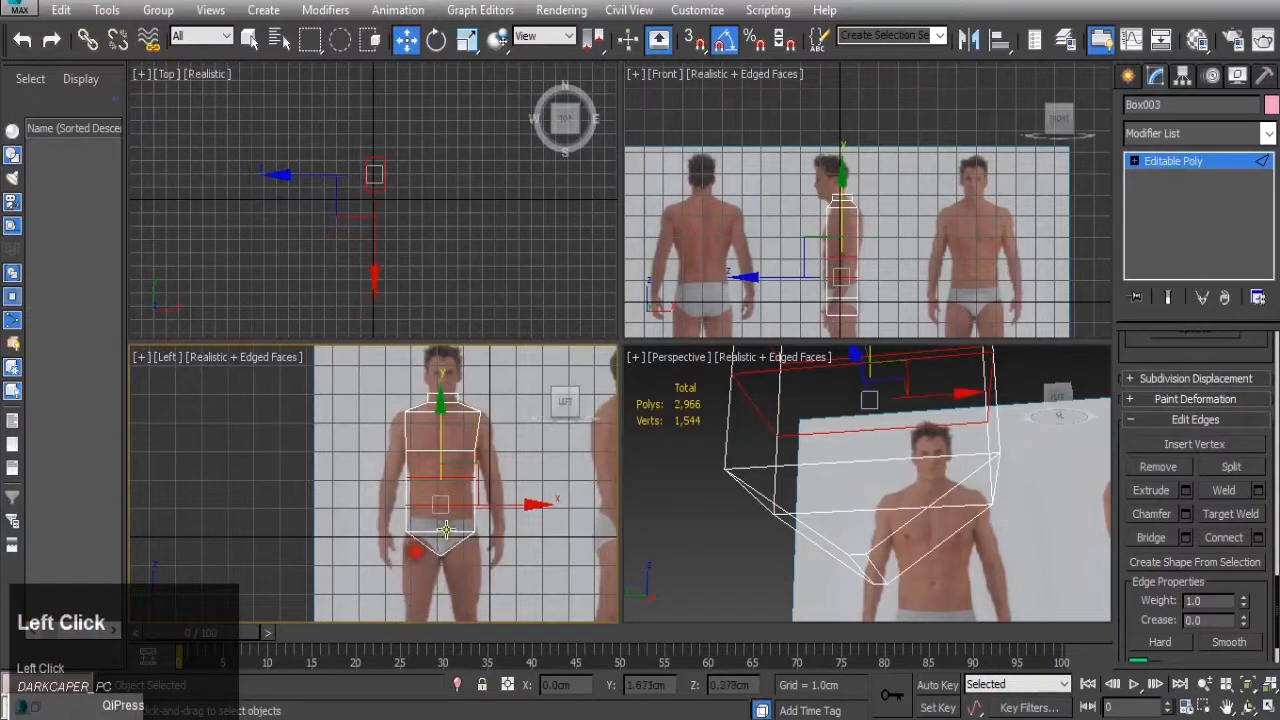
- Scale the lower and upper new abdomen edge loops slightly inward to match the figure's waist in the Left view
scroll(440, 490, "up", 3)
left_click(456, 491)
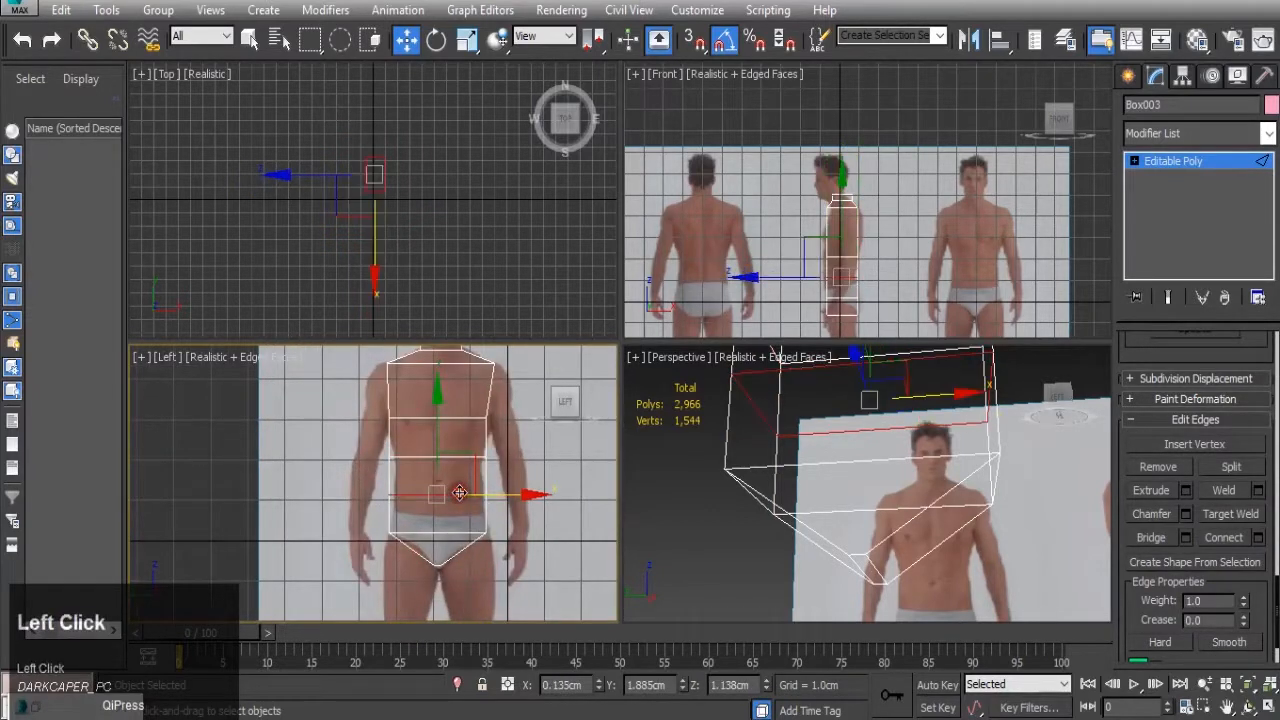
key("r")
left_click_drag(530, 494, 529, 496)
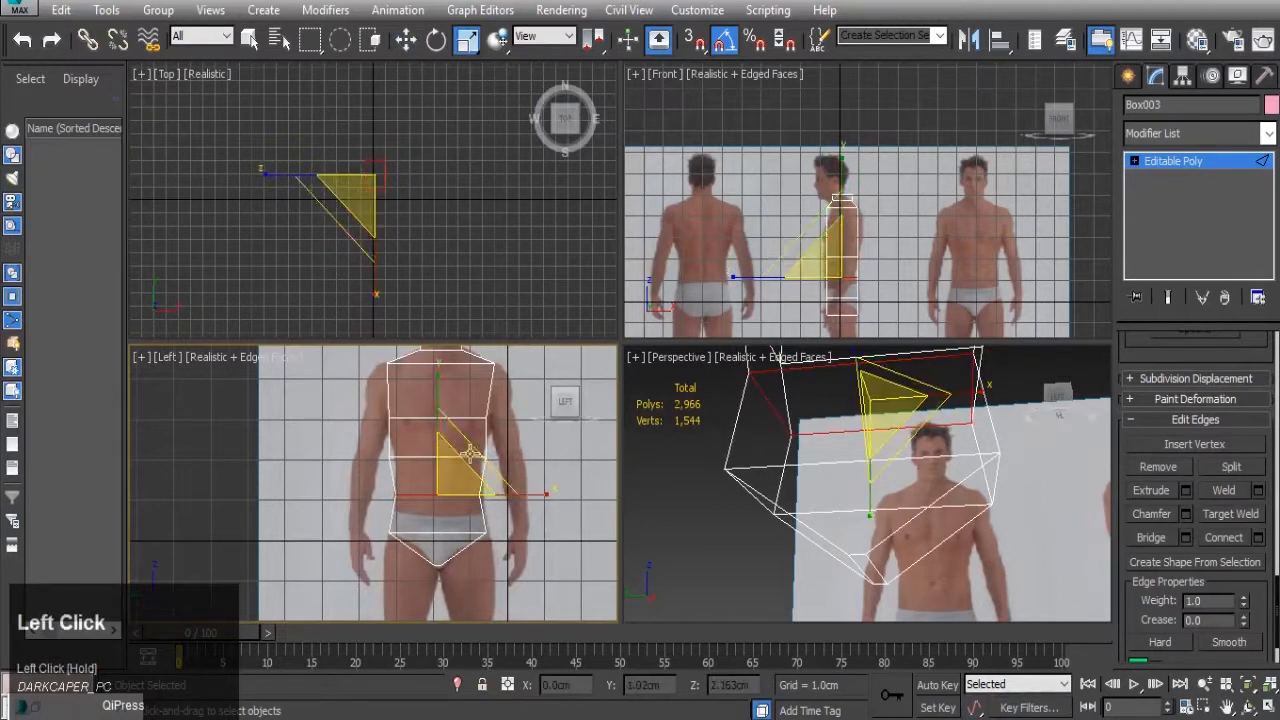
double_click(470, 455)
left_click_drag(533, 456, 526, 456)
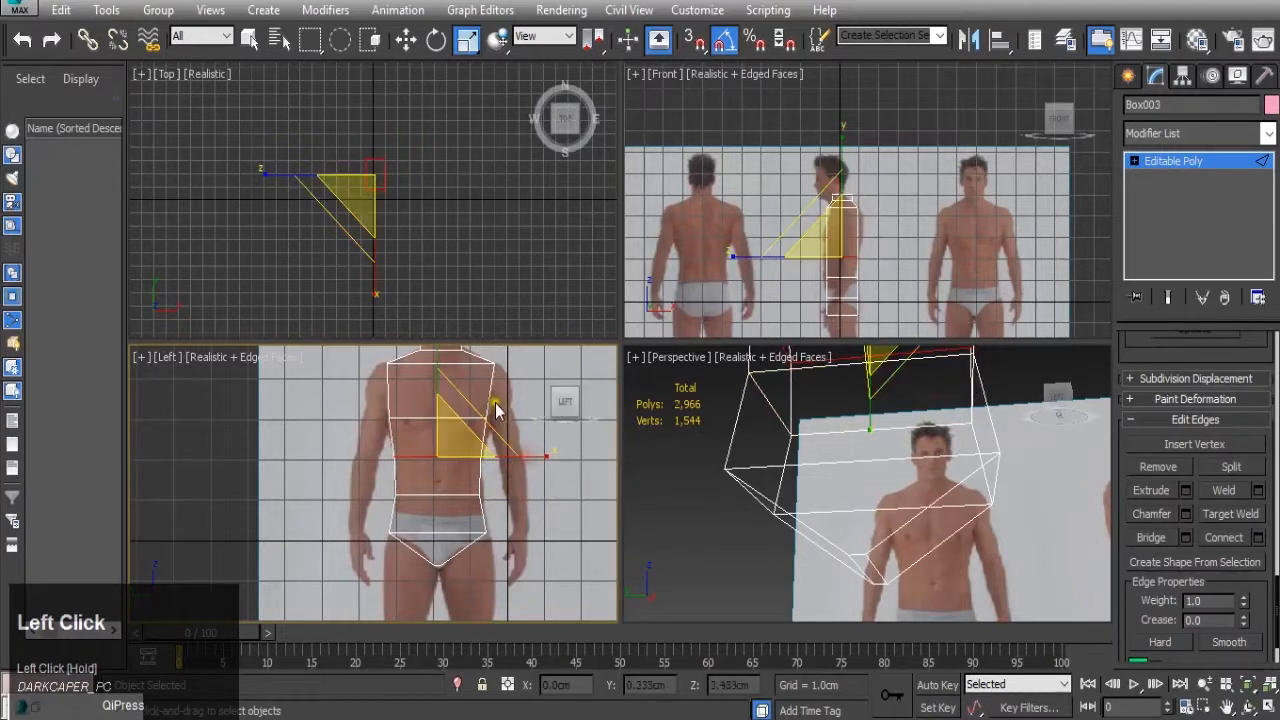
- Scale the edge loop at the chest horizontally to match the figure's chest width in the Left view
scroll(389, 412, "up", 2)
left_click(379, 415)
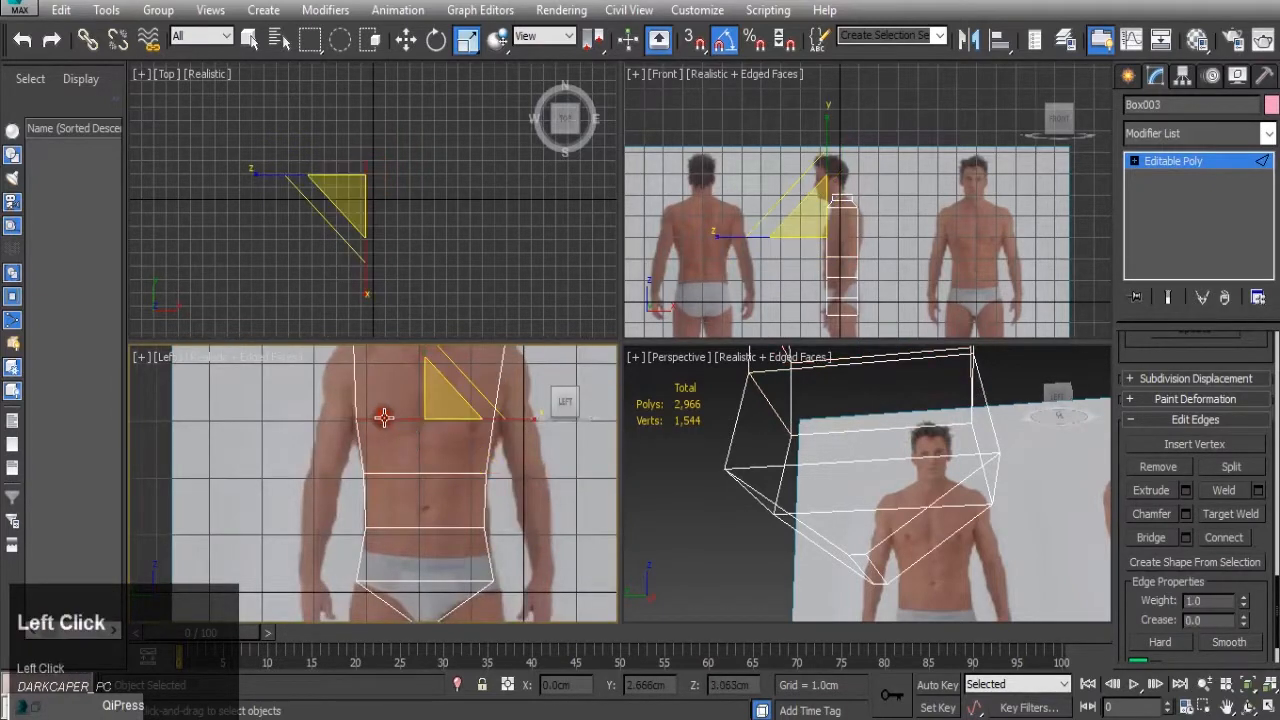
left_click_drag(477, 414, 529, 423)
scroll(523, 423, "down", 3)
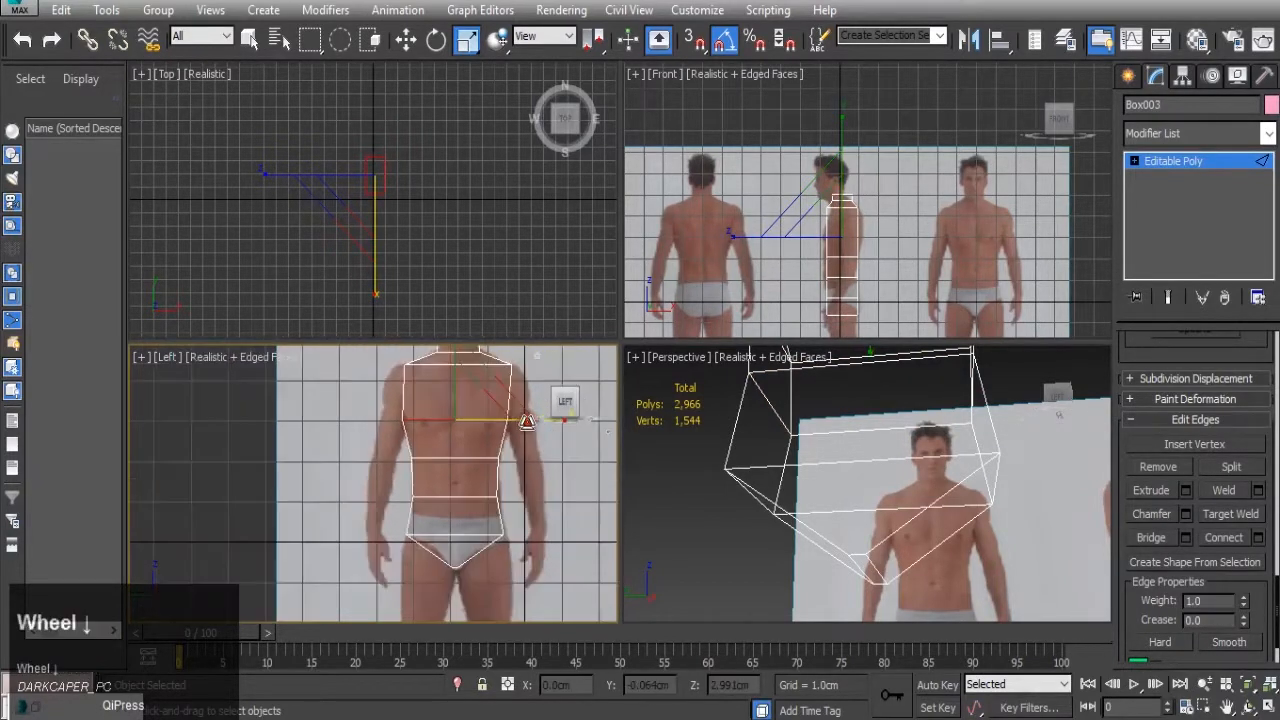
- Select the horizontal edges across the torso's front and back and connect them with 1 segment to form a centre line
scroll(475, 527, "up", 1)
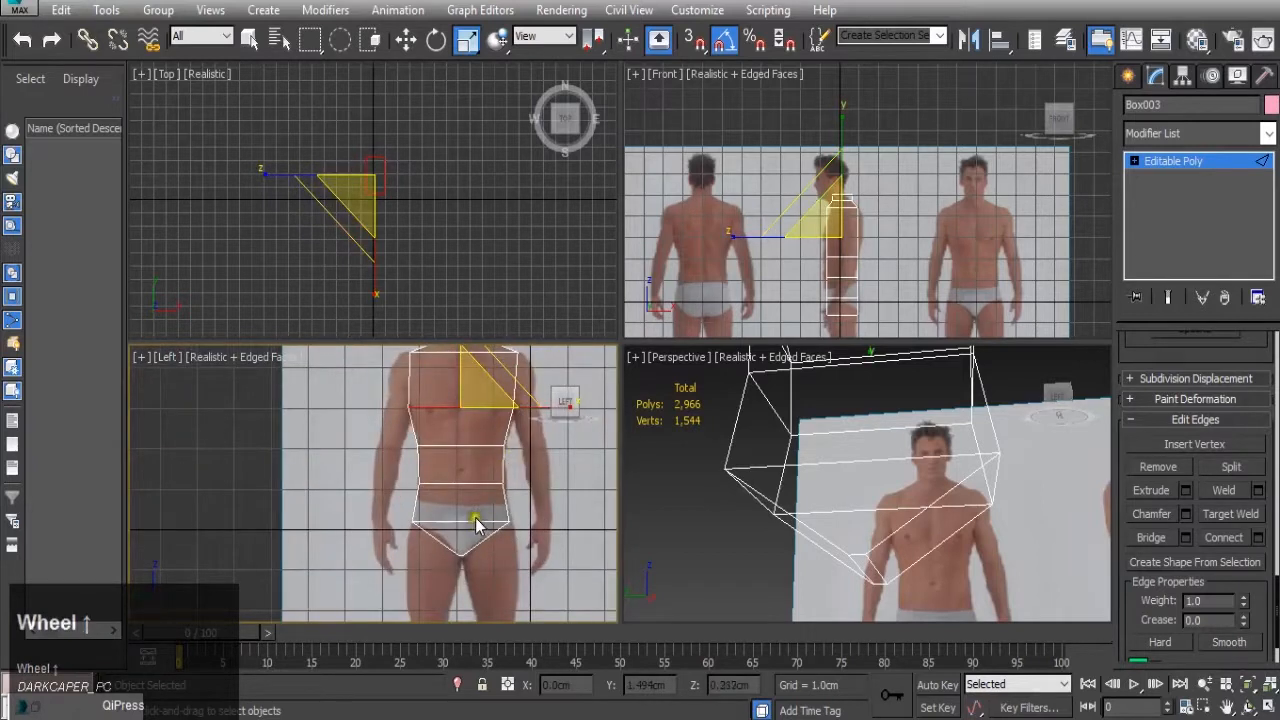
left_click(475, 520)
left_click(477, 483, "shift")
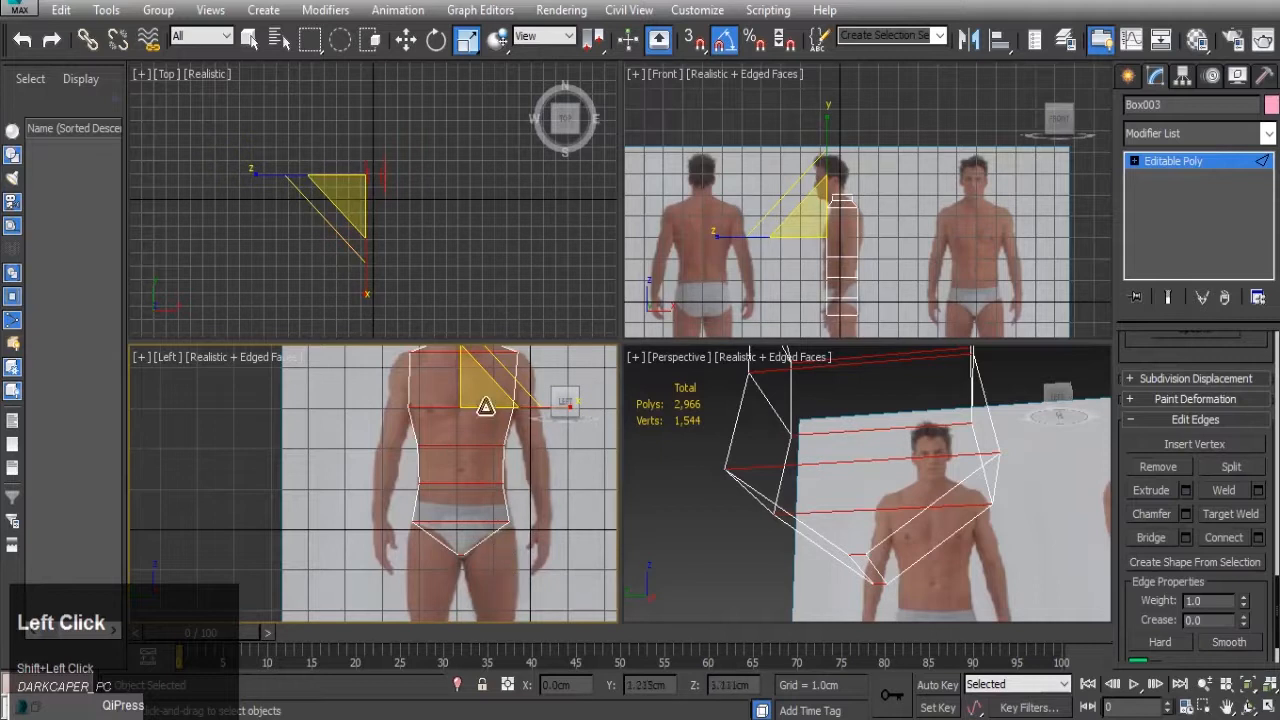
left_click(466, 483)
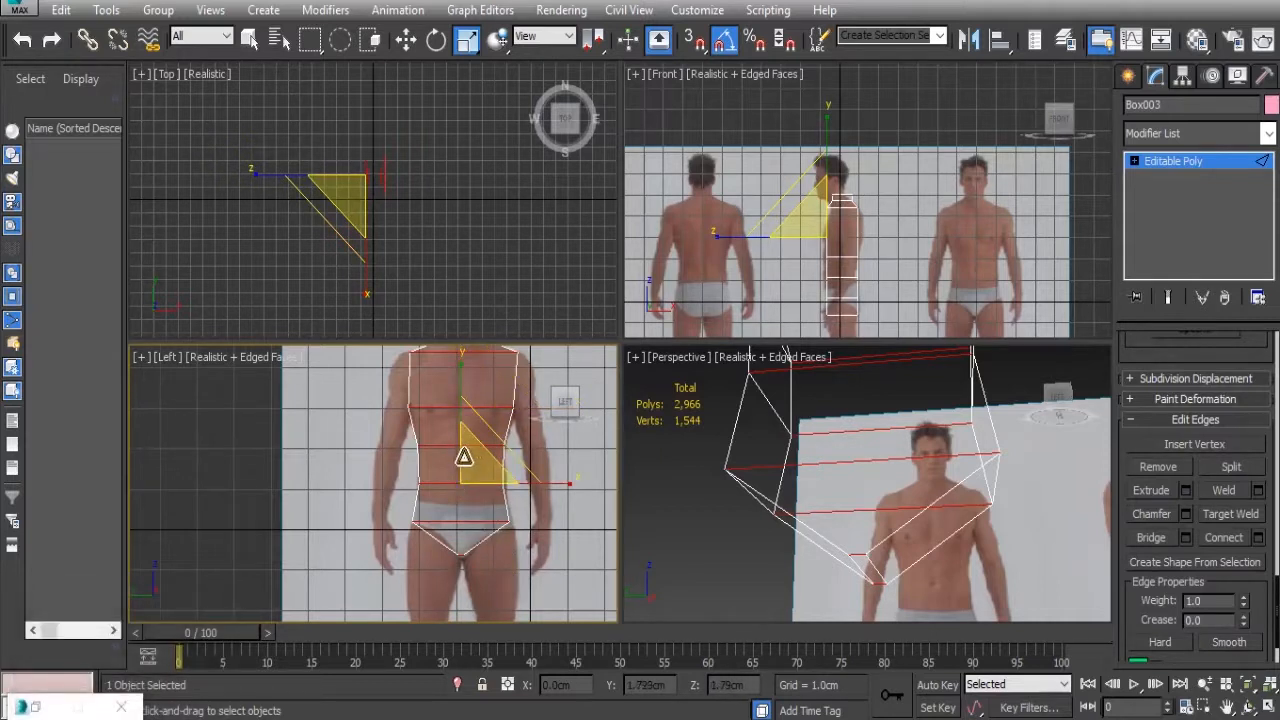
left_click(470, 428)
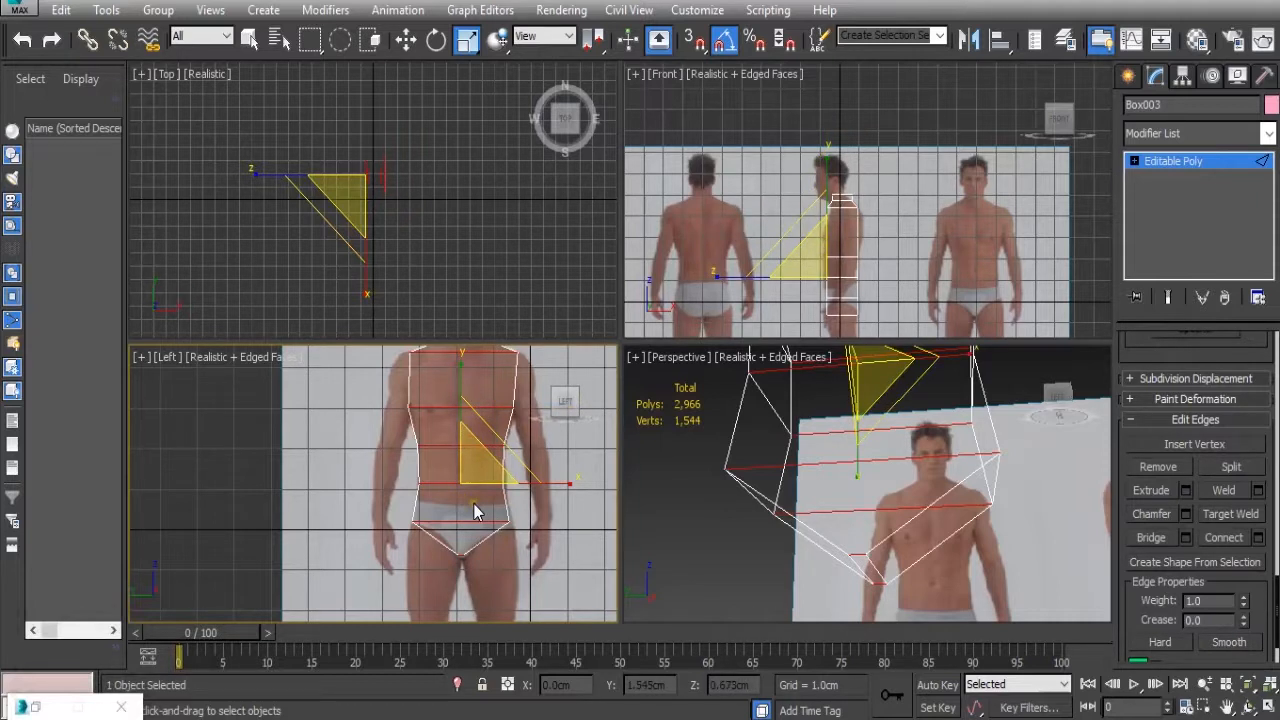
left_click(1258, 539)
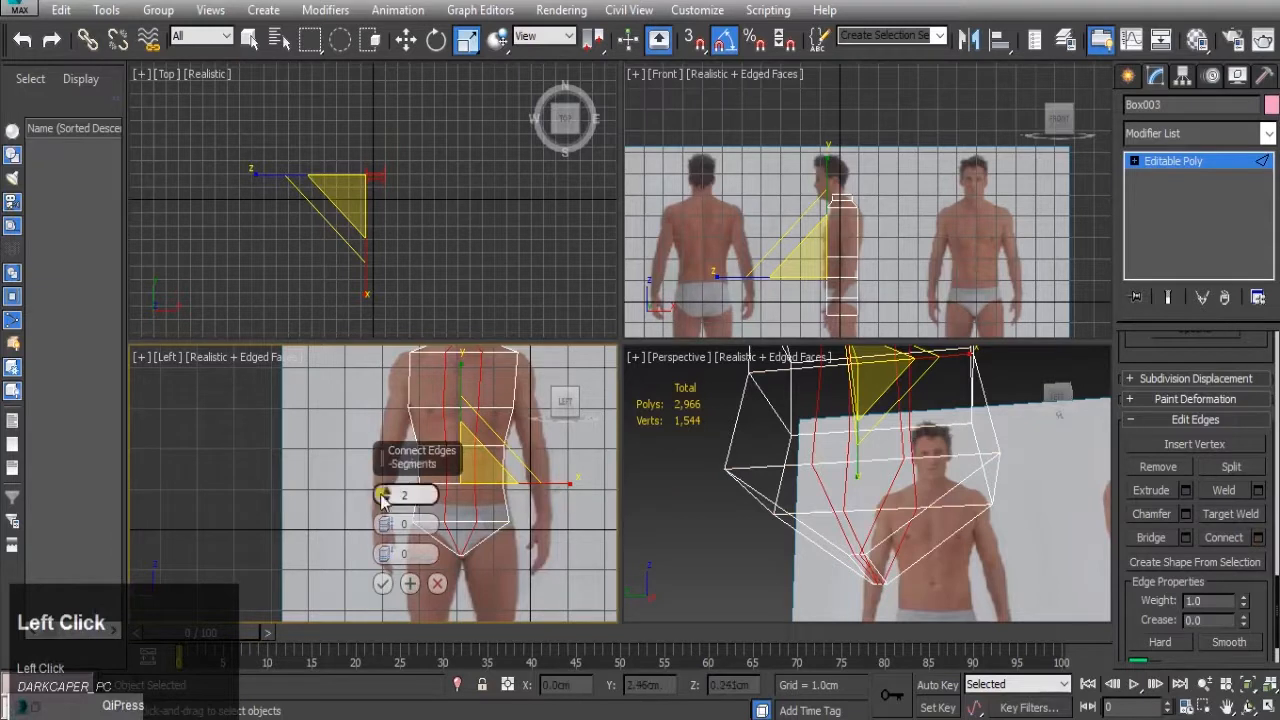
right_click(380, 496)
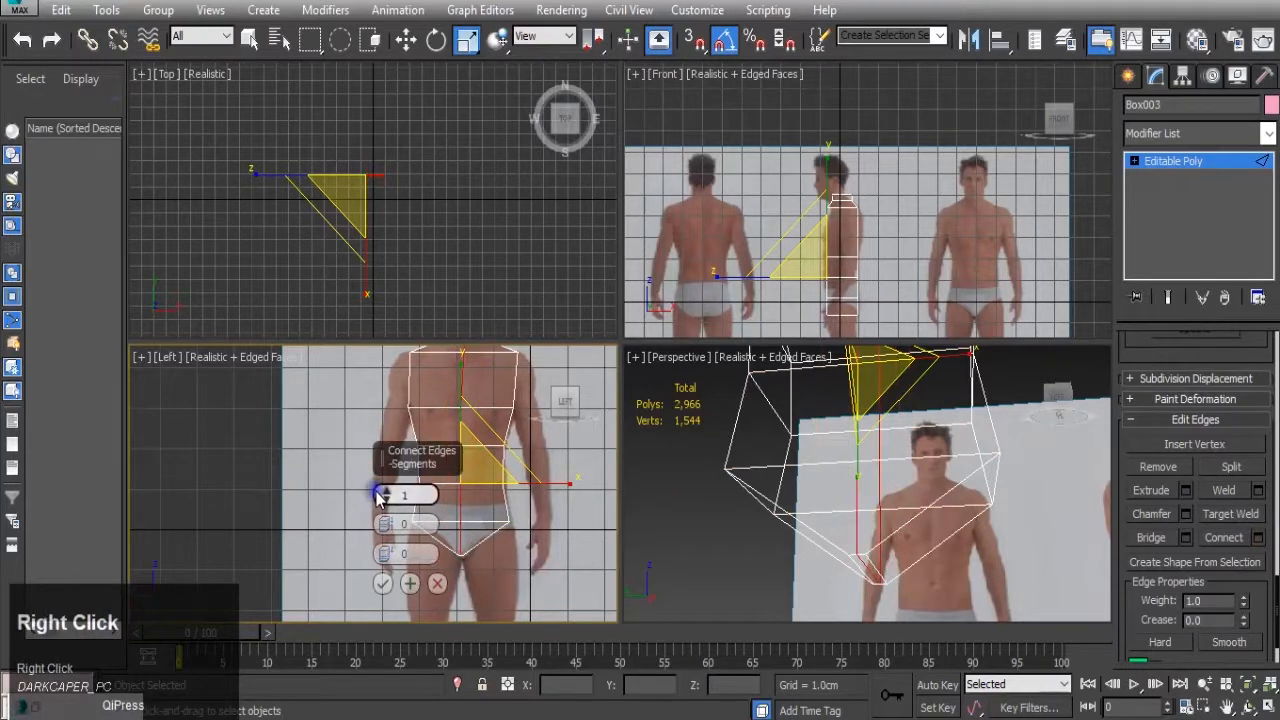
left_click(383, 586)
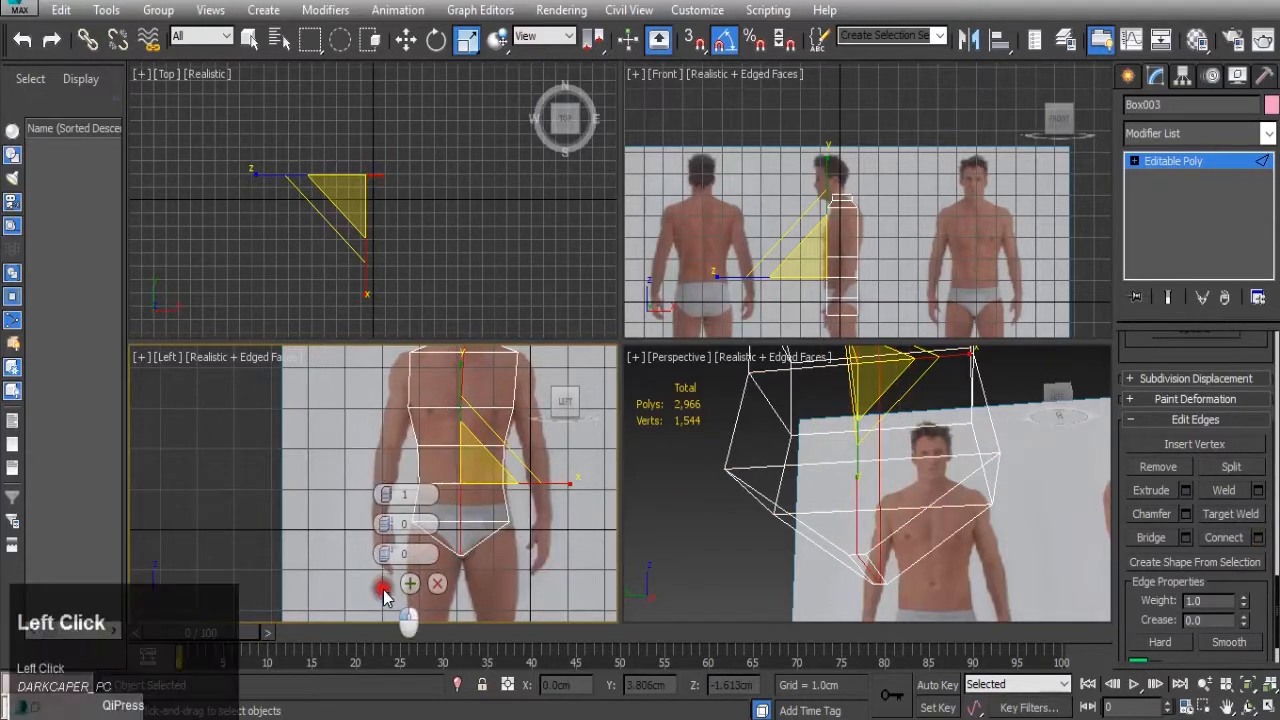
- Switch the torso's Editable Poly to Polygon selection
scroll(410, 578, "down", 4)
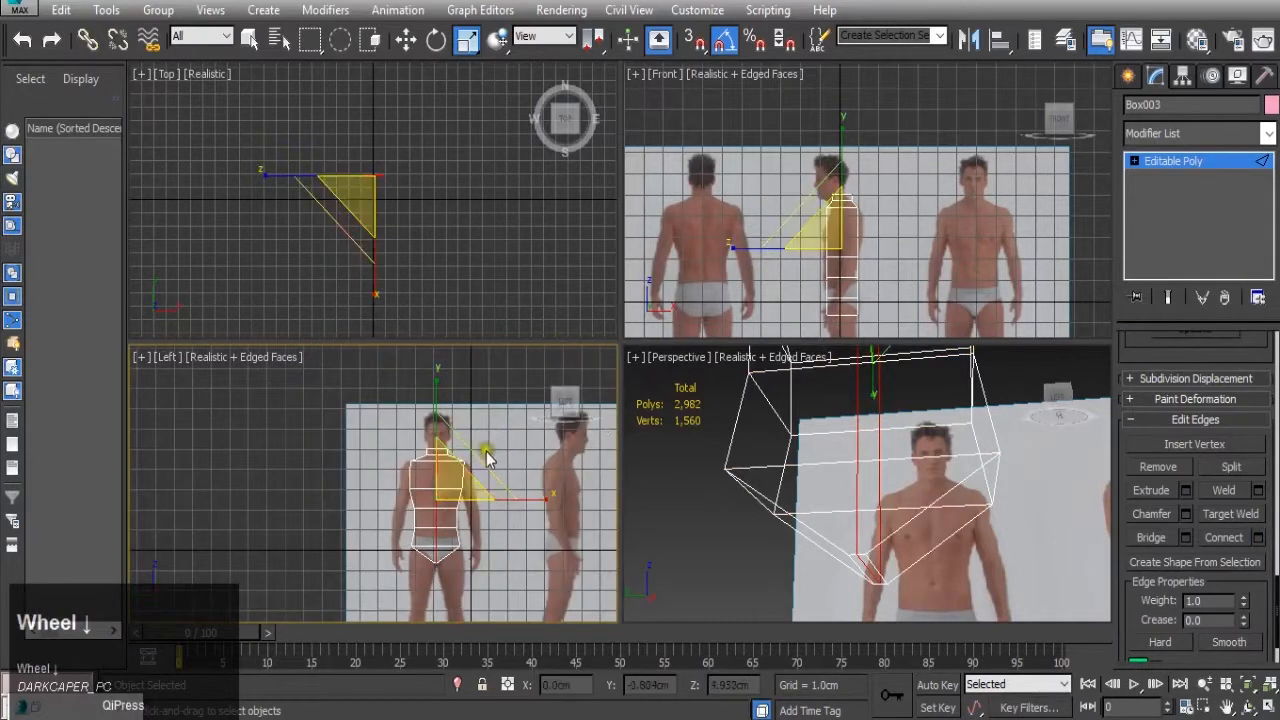
scroll(385, 476, "up", 3)
scroll(1245, 392, "up", 5)
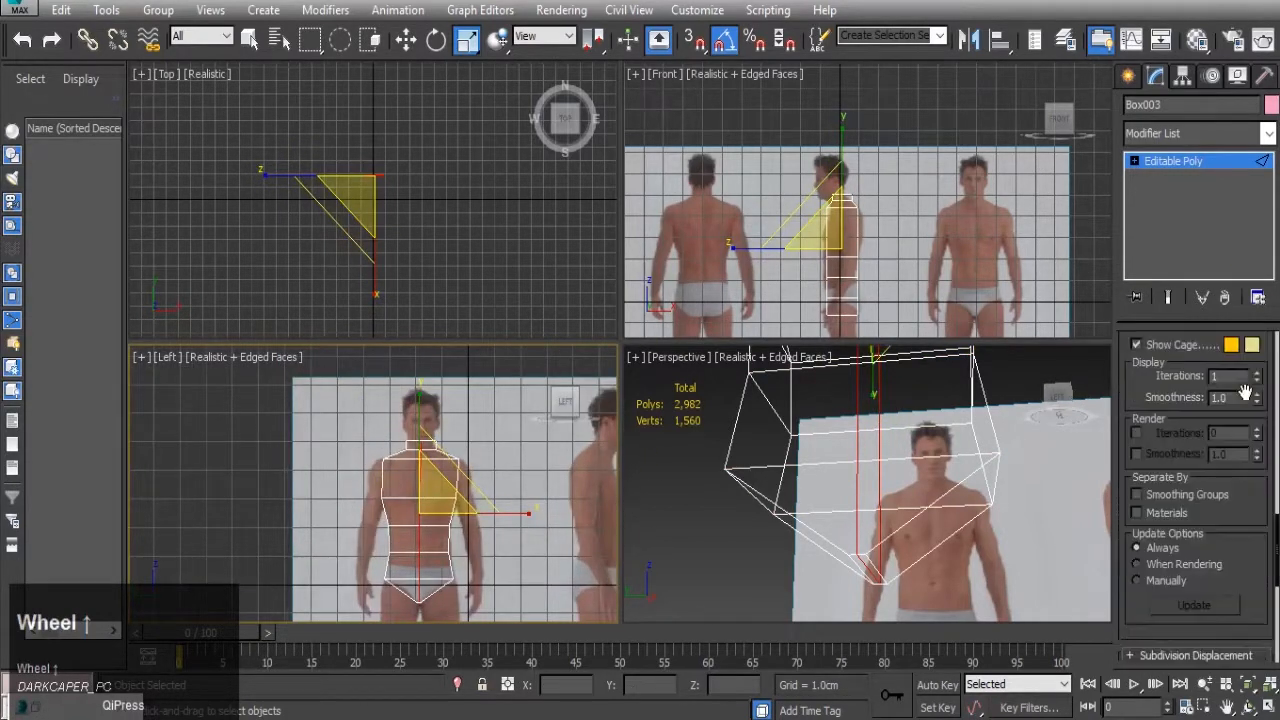
scroll(1195, 398, "up", 15)
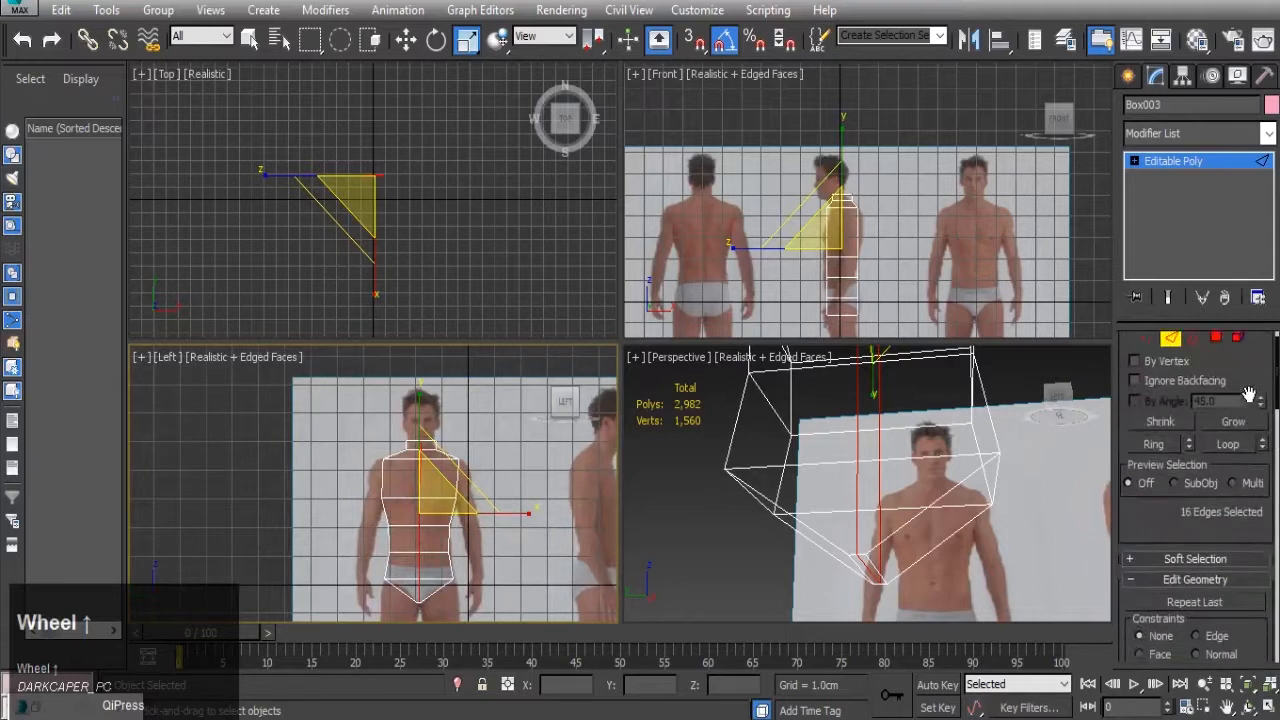
left_click(1216, 366)
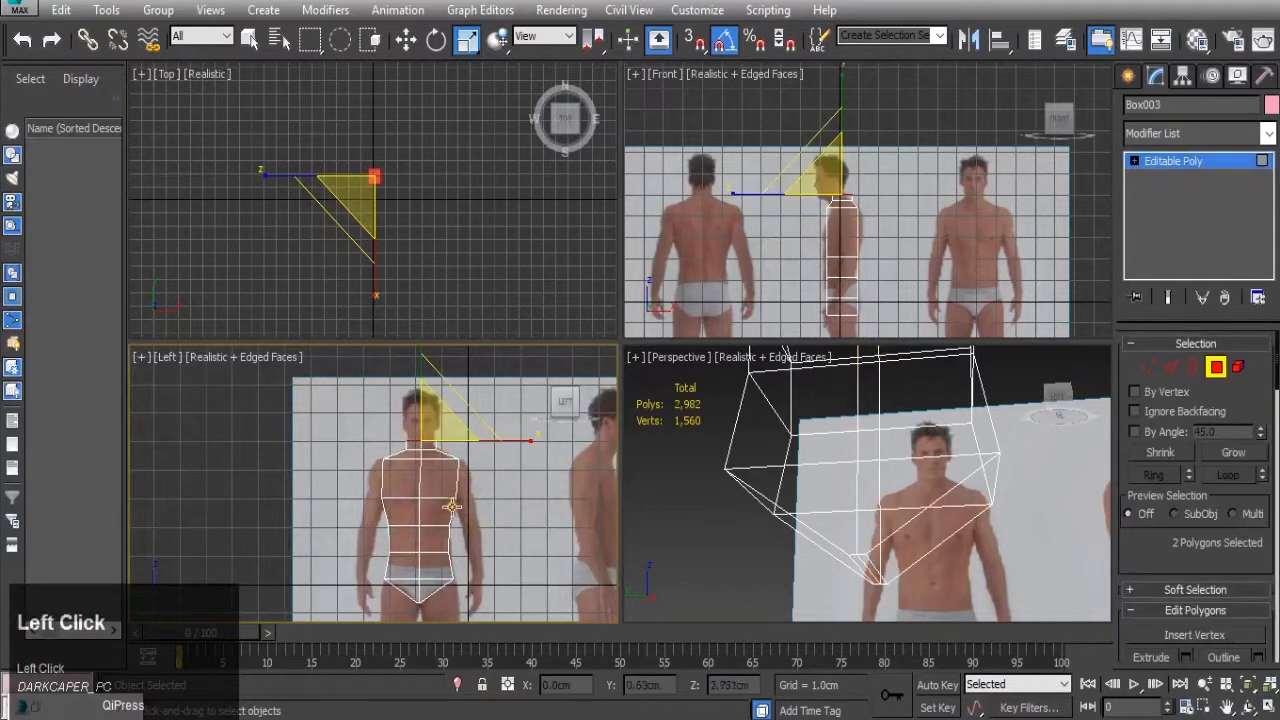
middle_click_drag(475, 495, 511, 468)
left_click_drag(400, 389, 454, 623)
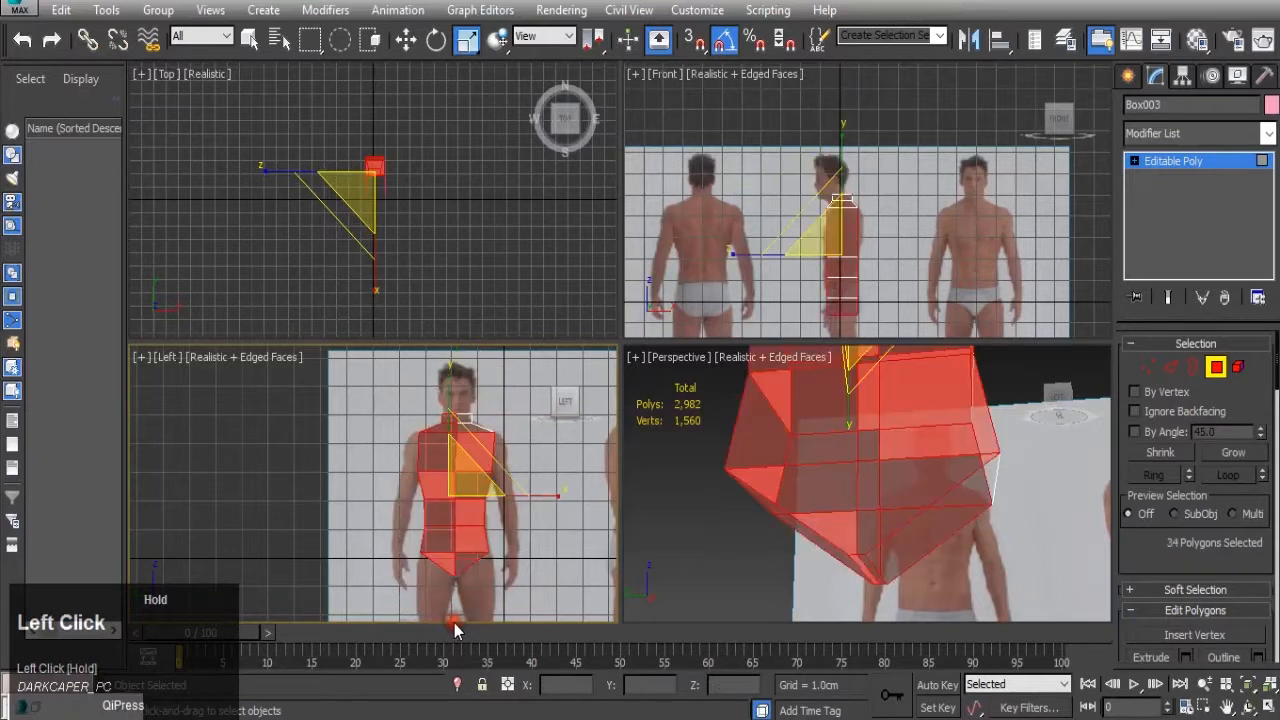
scroll(451, 573, "up", 5)
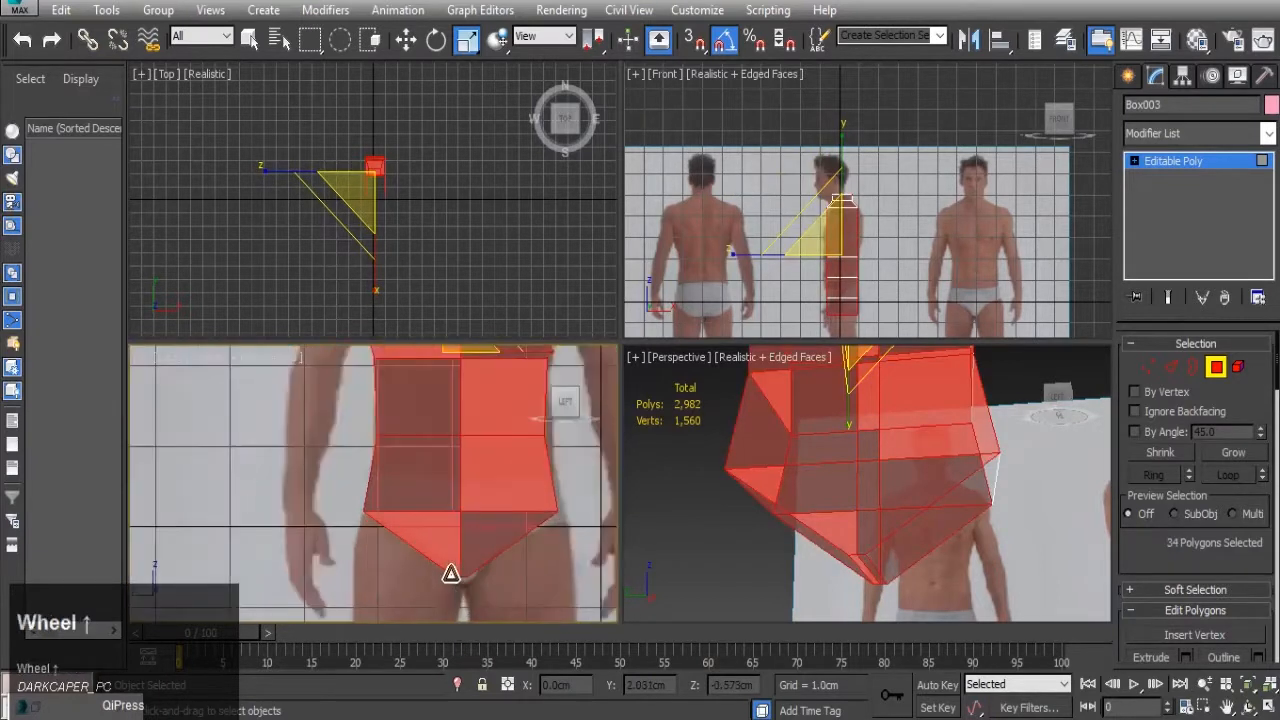
scroll(735, 527, "down", 3)
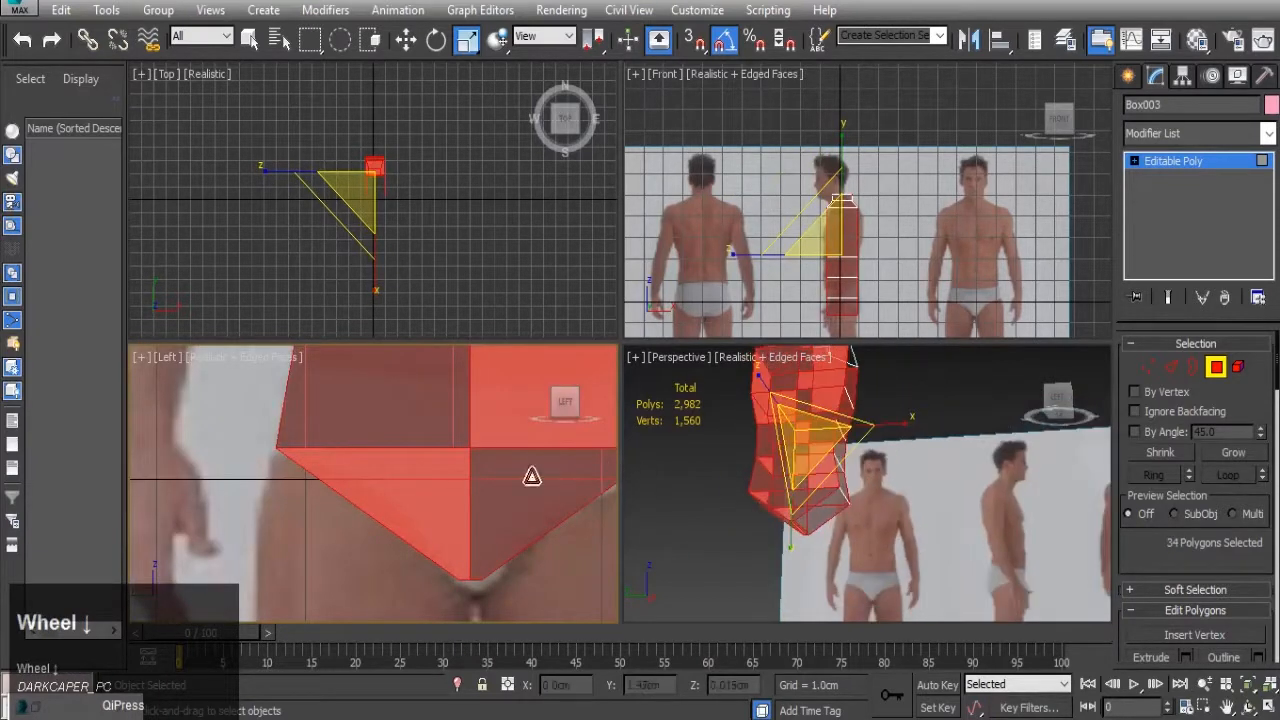
key("Delete")
scroll(471, 480, "down", 5)
scroll(471, 480, "up", 4, "ctrl")
key("ctrl+z")
scroll(471, 480, "down", 5)
- Select the body polygons left of the torso's centre line in the Left view, from shoulder to crotch, and delete them
middle_click_drag(471, 480, 451, 480)
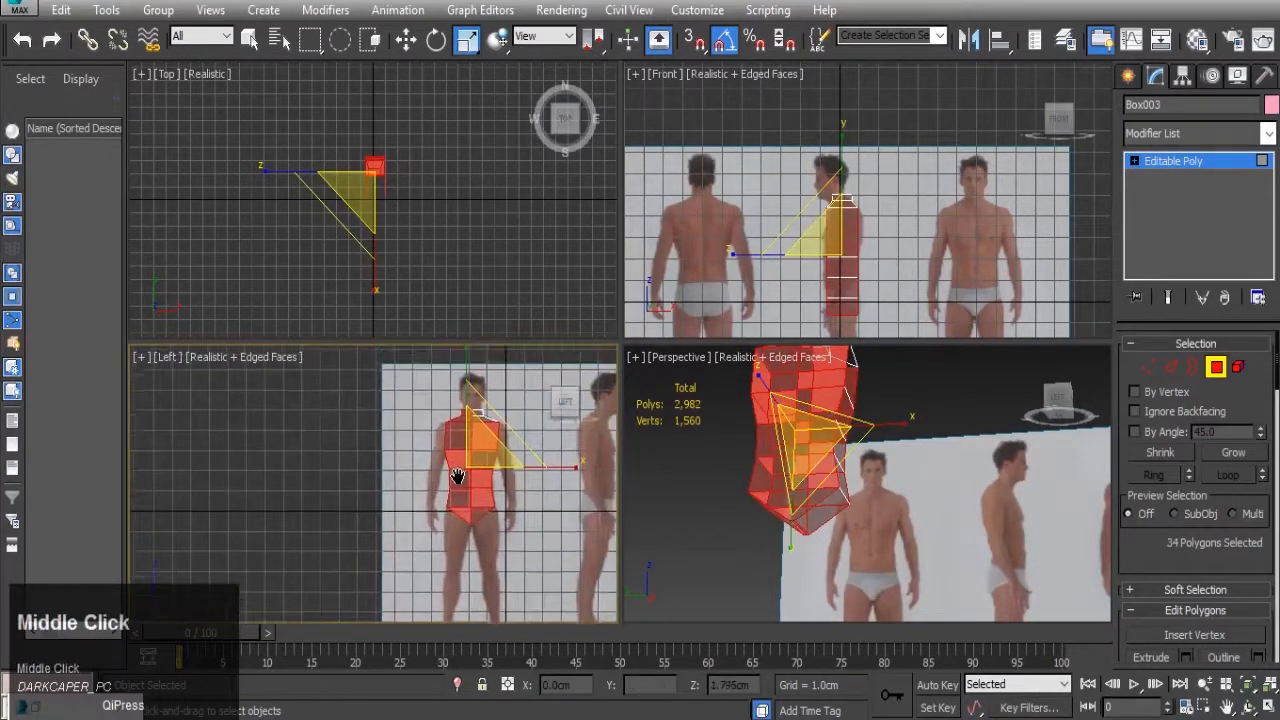
scroll(436, 432, "up", 2)
left_click_drag(440, 440, 455, 492)
middle_click_drag(705, 465, 584, 606, "alt")
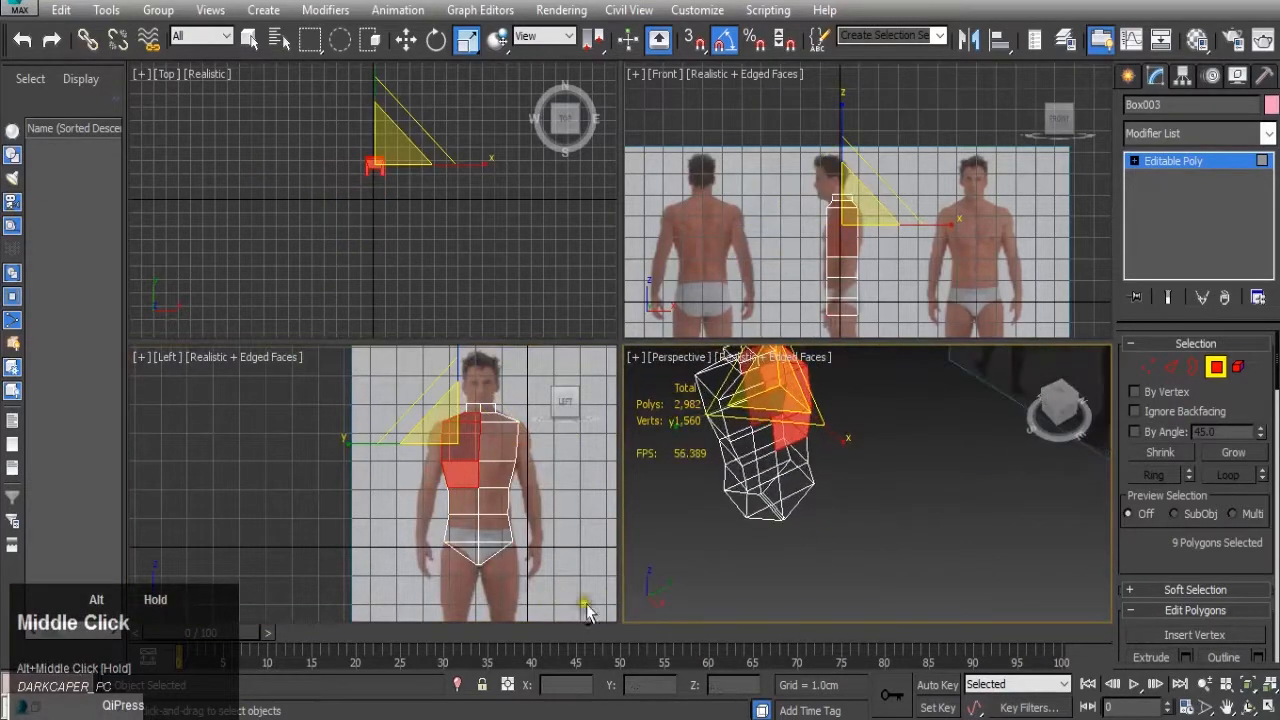
left_click_drag(450, 490, 458, 585, "ctrl")
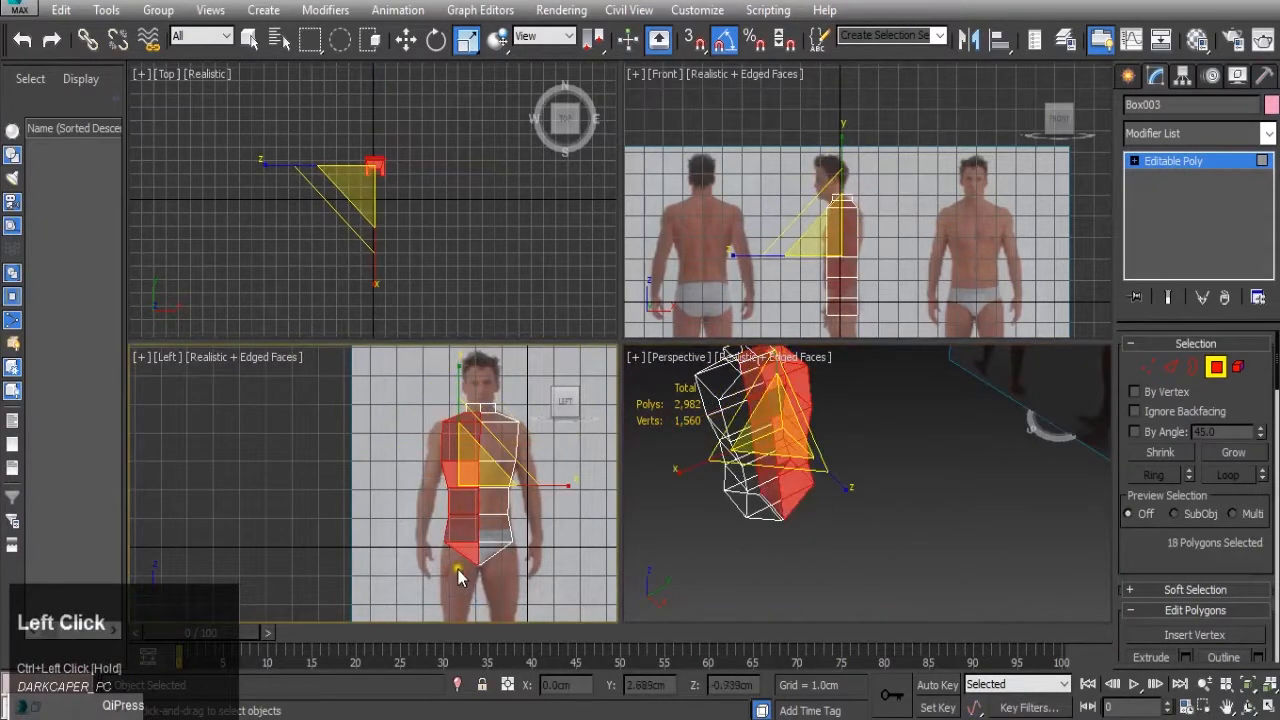
key("Delete")
- Delete the remaining neck and crotch polygons on the removed side so only half of the torso is left
left_click(462, 425)
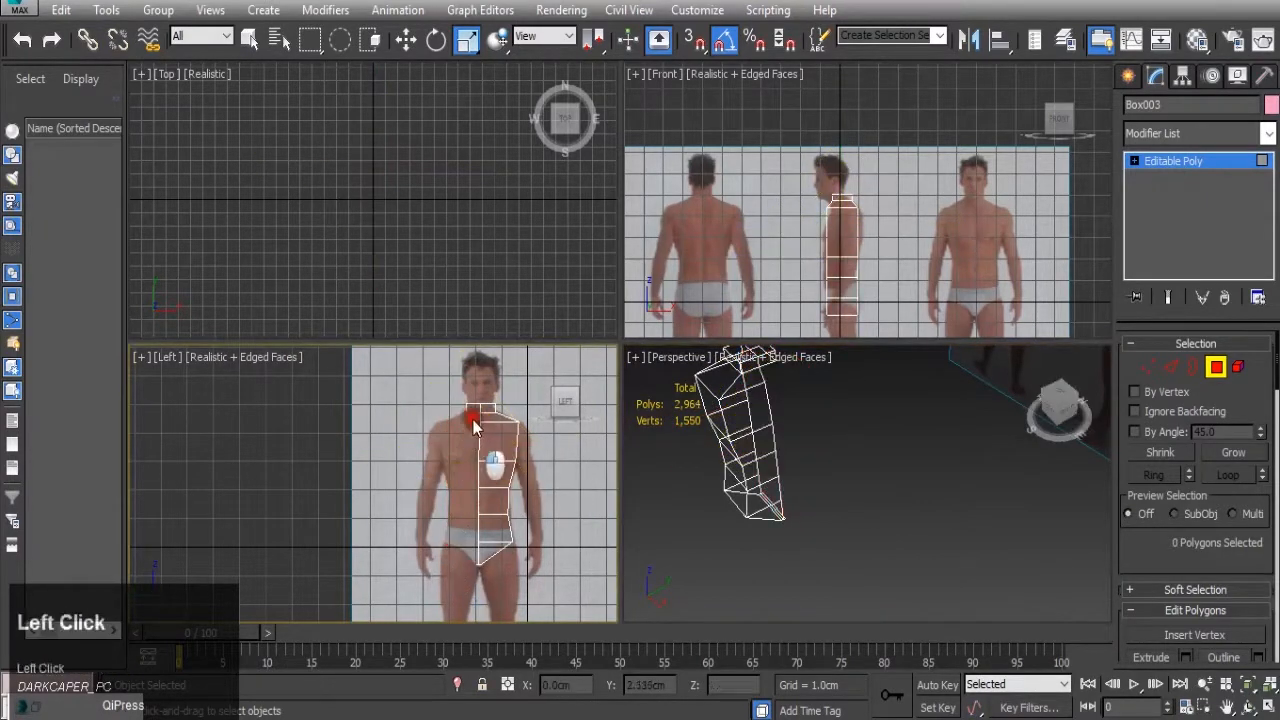
key("Delete")
scroll(465, 578, "up", 5)
scroll(465, 578, "up", 3)
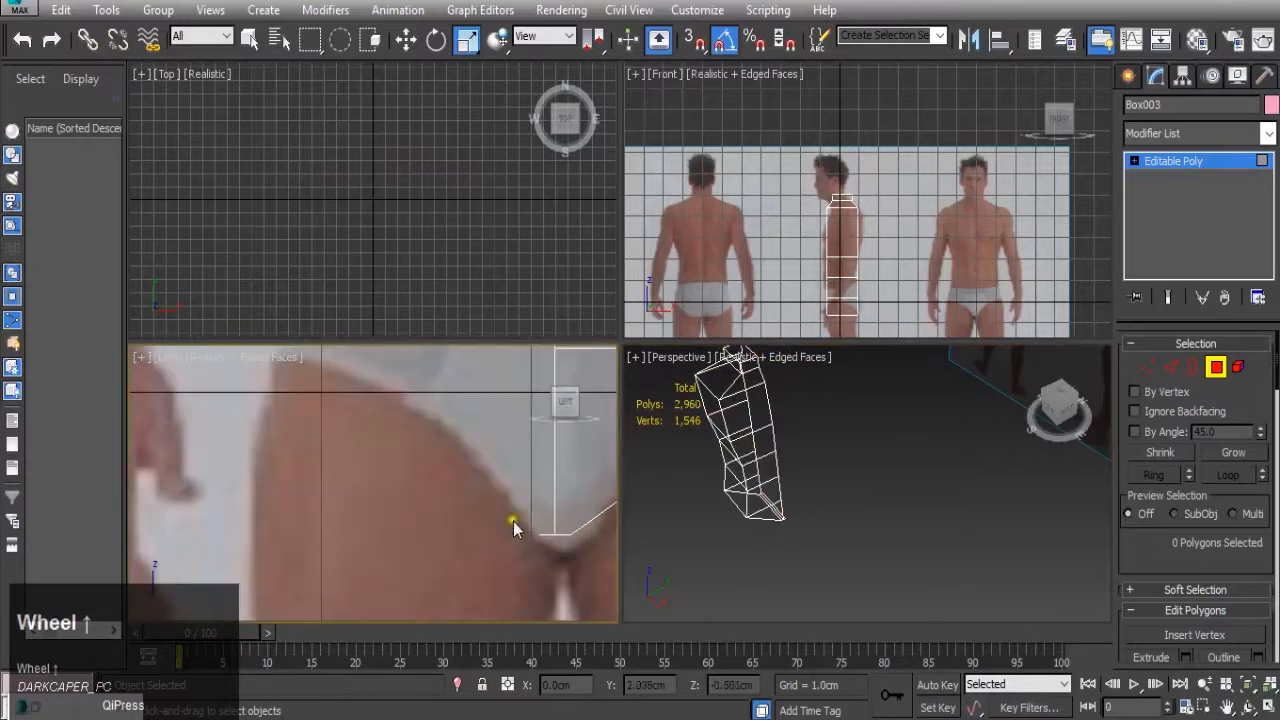
left_click(557, 563)
scroll(550, 568, "down", 3)
scroll(548, 568, "down", 3)
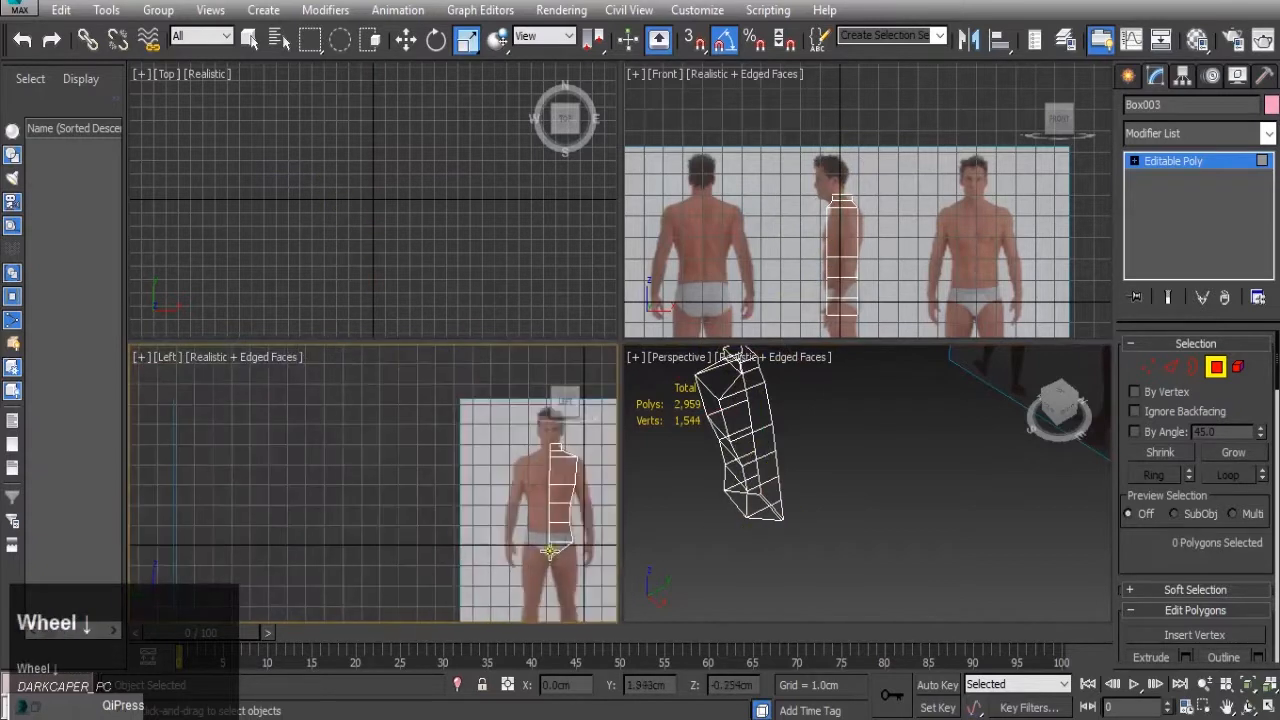
middle_click_drag(548, 568, 510, 527)
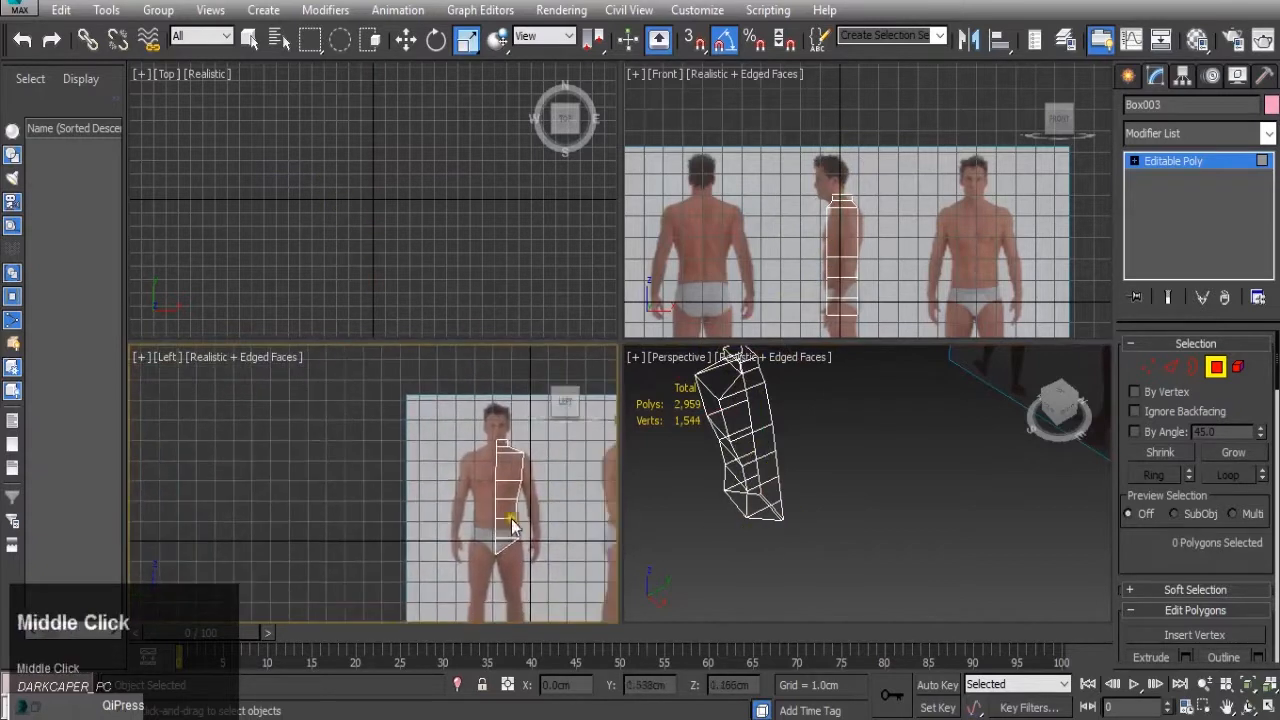
- Leave polygon selection and add a Symmetry modifier to the half torso
left_click(1197, 162)
left_click(1268, 134)
left_click(1268, 134)
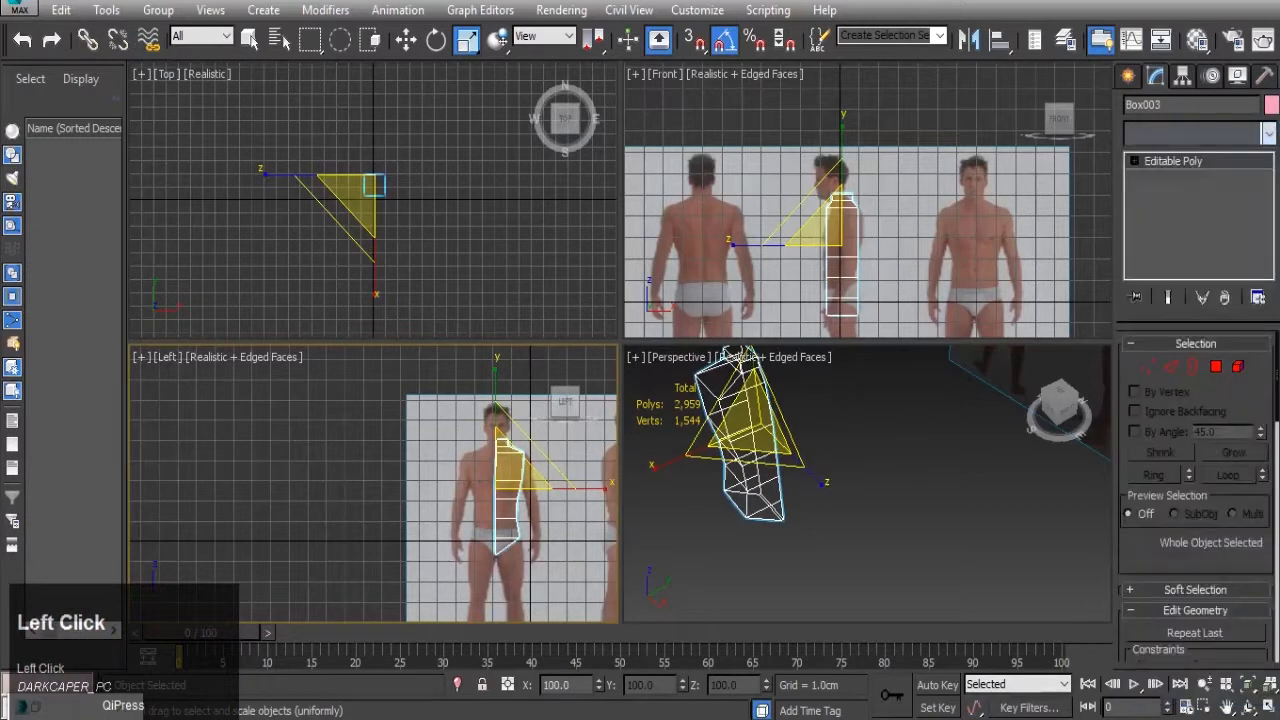
left_click(1270, 134)
left_click_drag(1272, 168, 1274, 442)
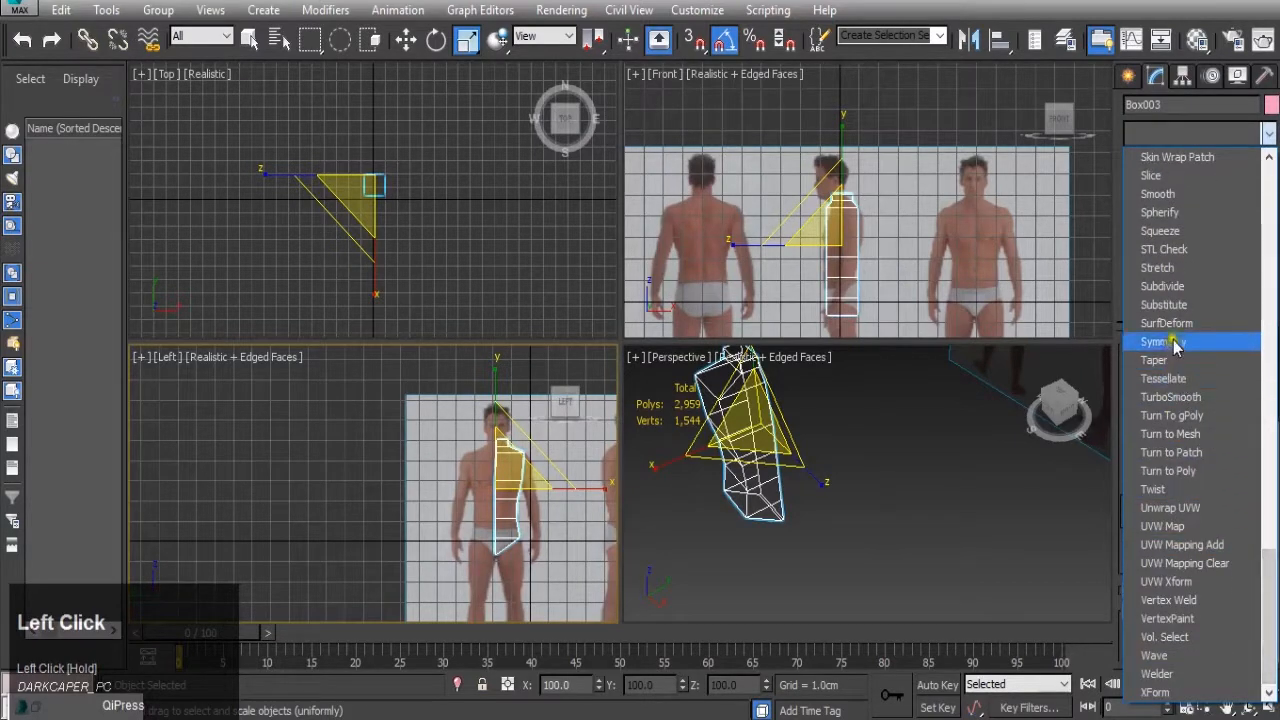
scroll(1176, 262, "up", 3)
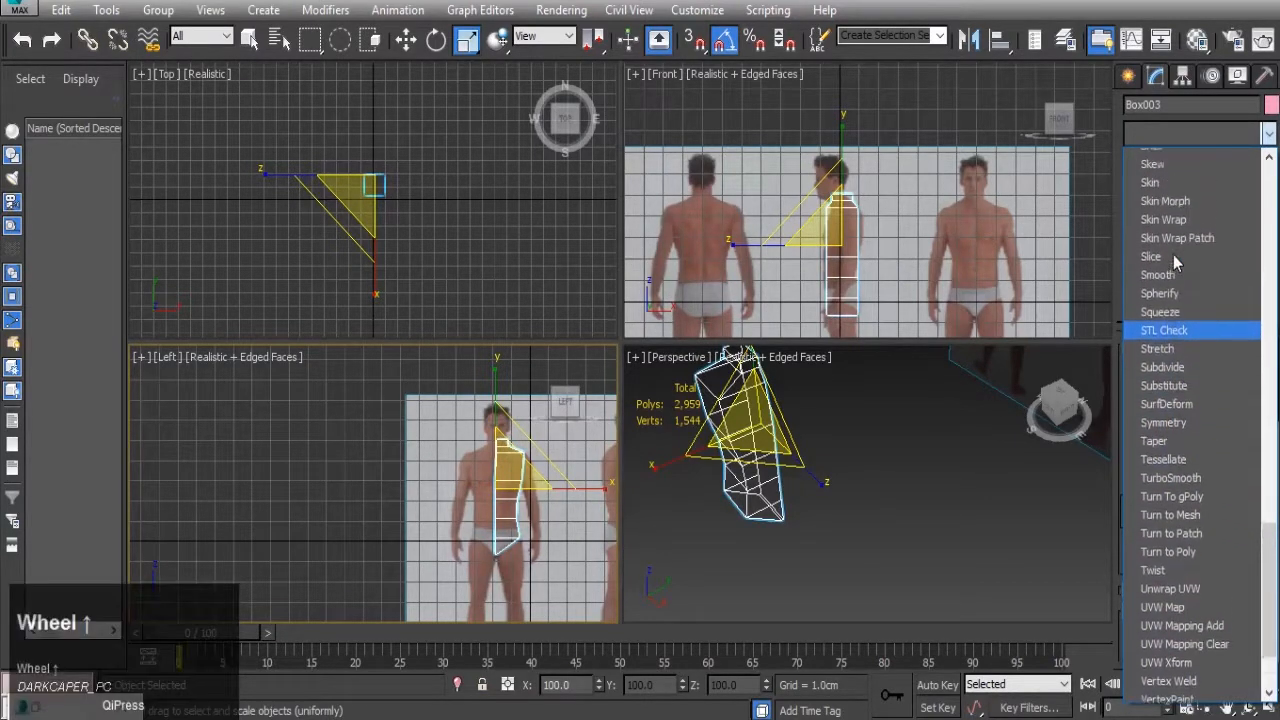
scroll(1174, 256, "up", 2)
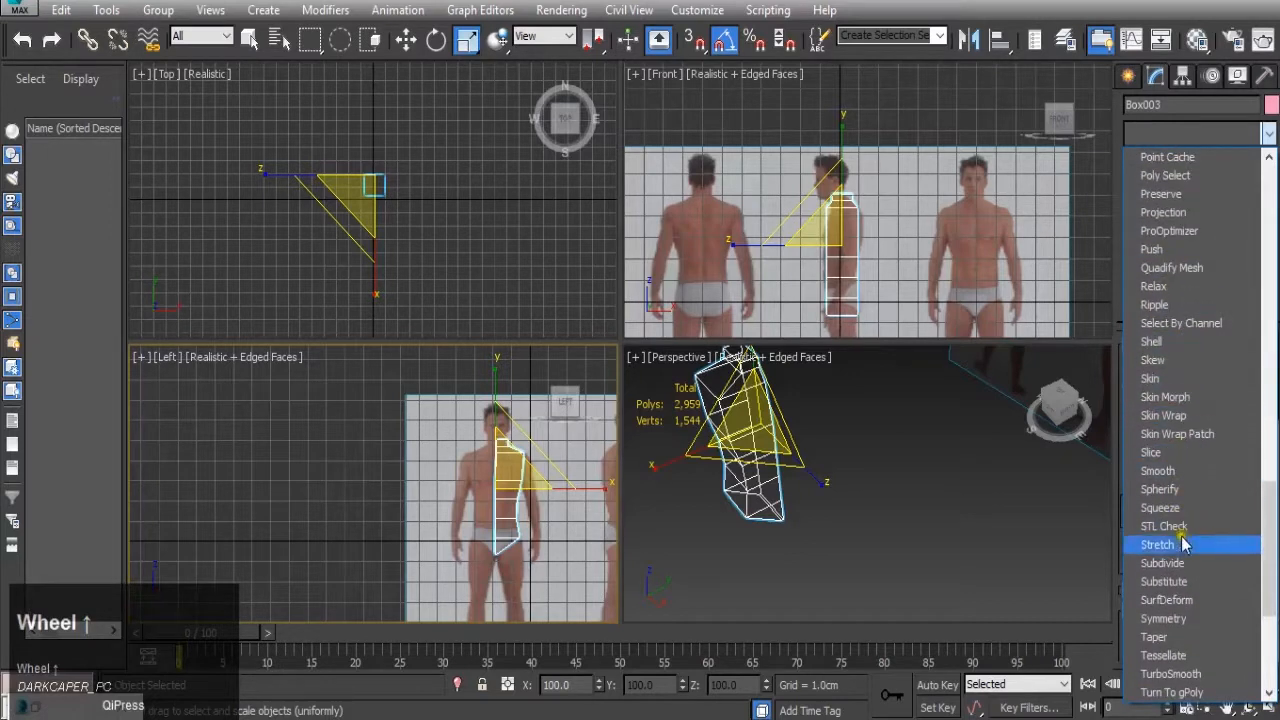
left_click(1190, 619)
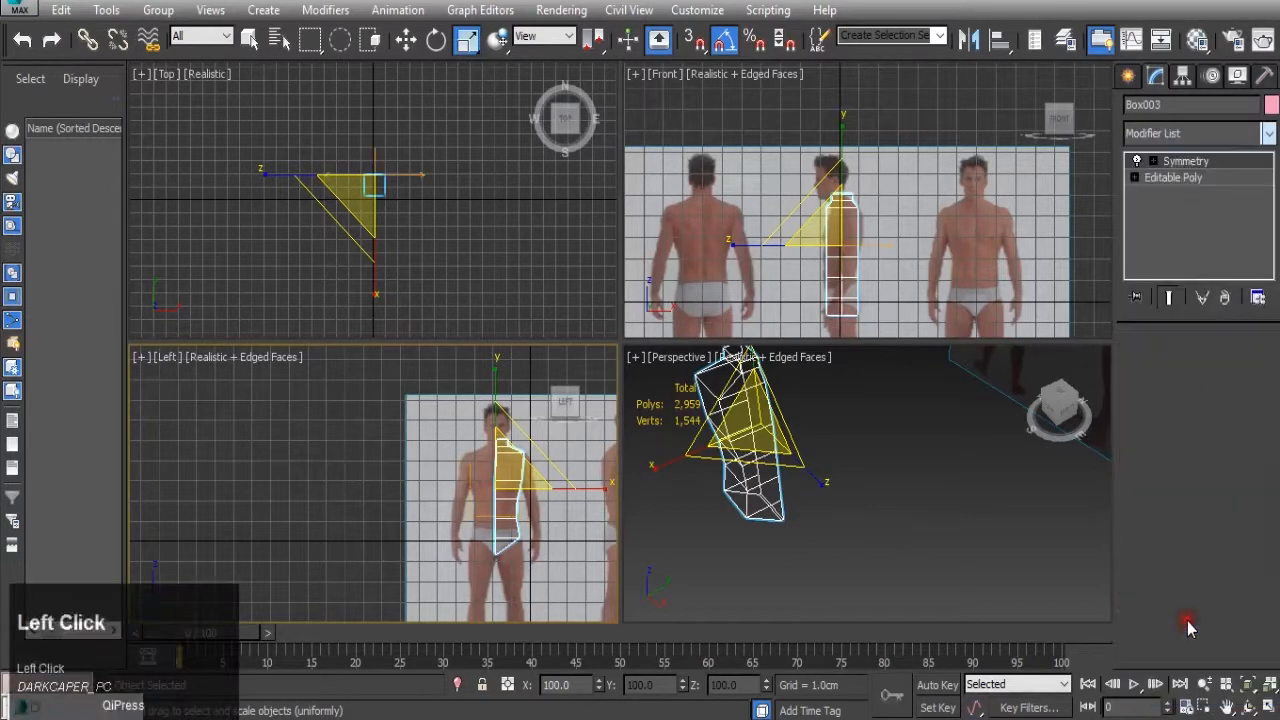
- Set the Symmetry mirror axis to Y, turn off Slice Along Mirror, and check the centre seam in the Left view
left_click(1187, 381)
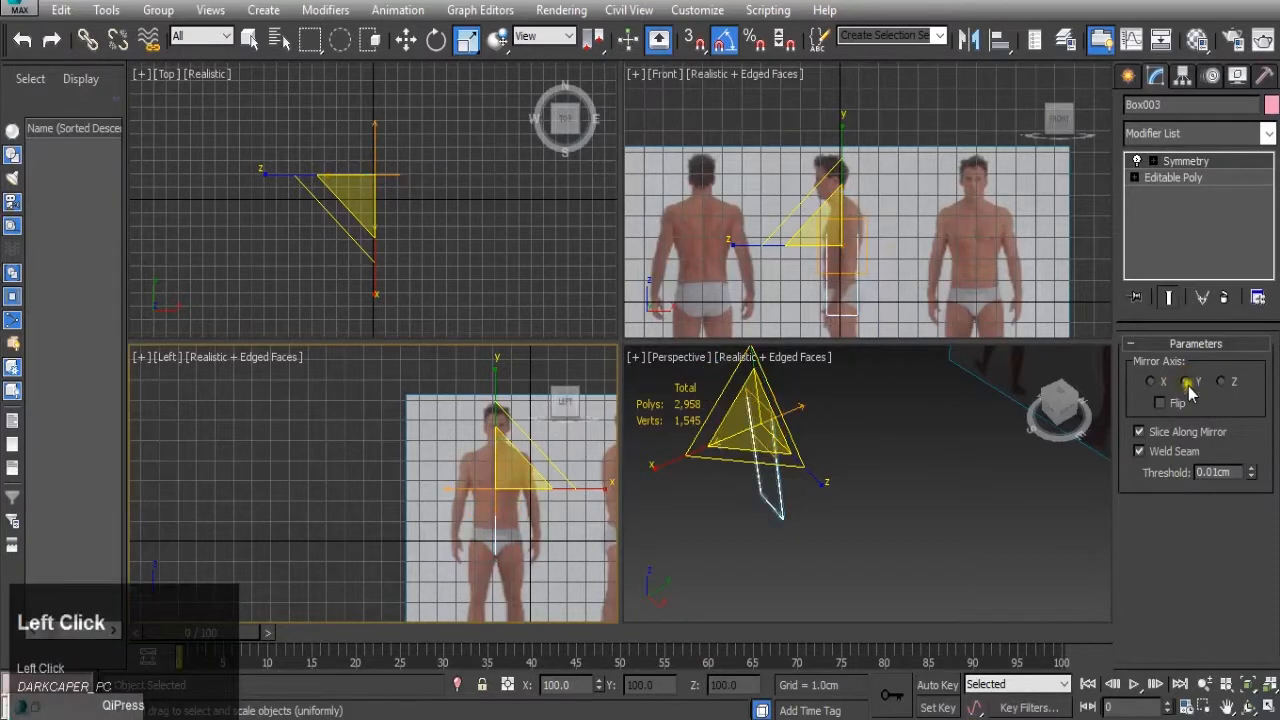
left_click(1141, 433)
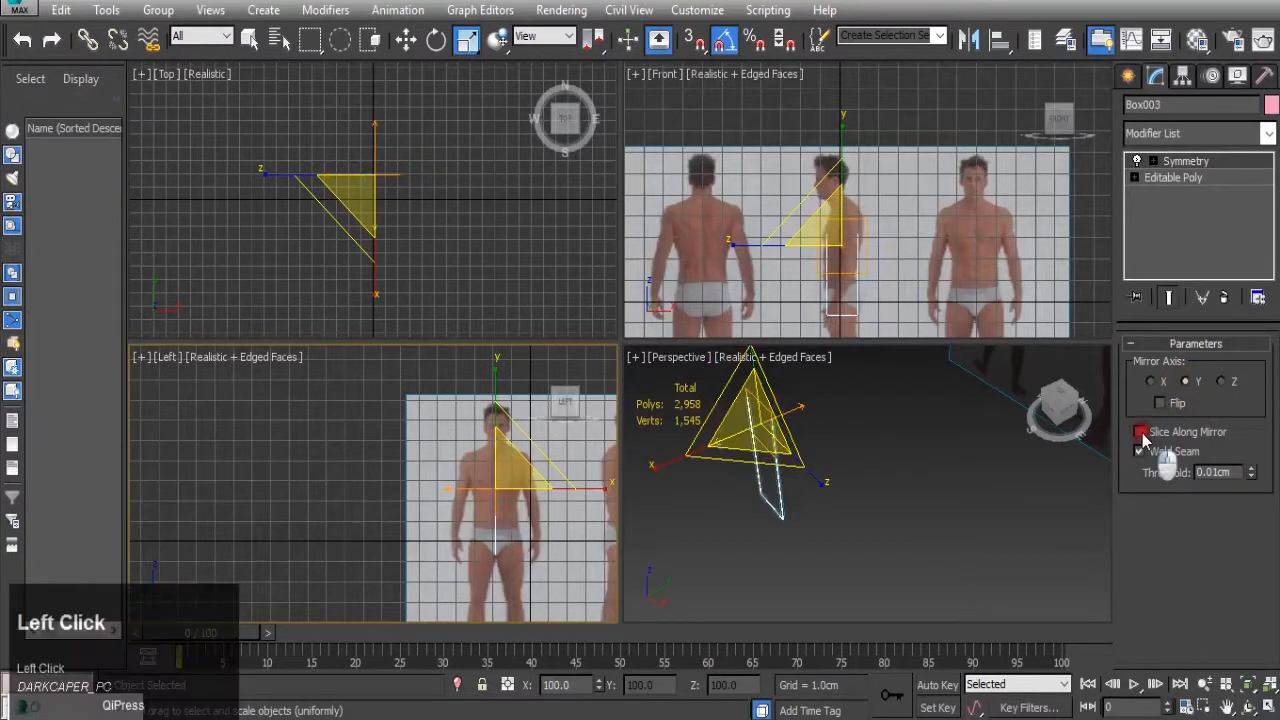
scroll(498, 466, "up", 5)
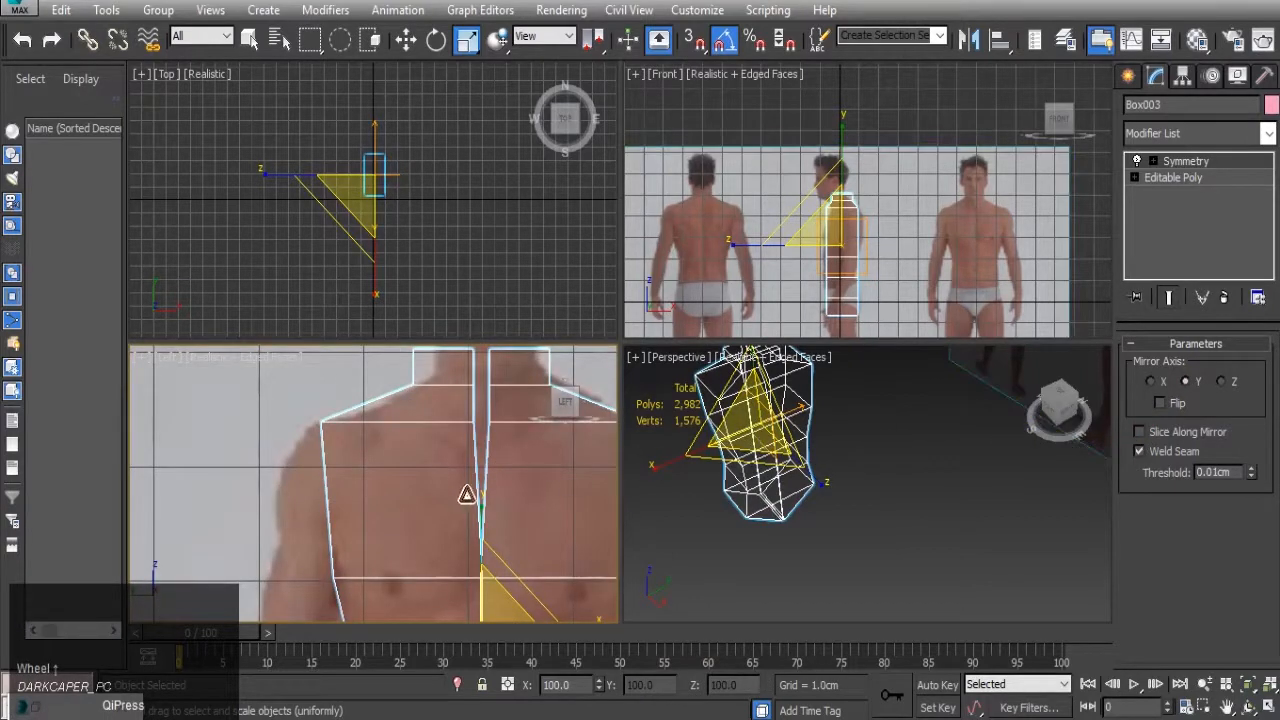
scroll(470, 485, "down", 5)
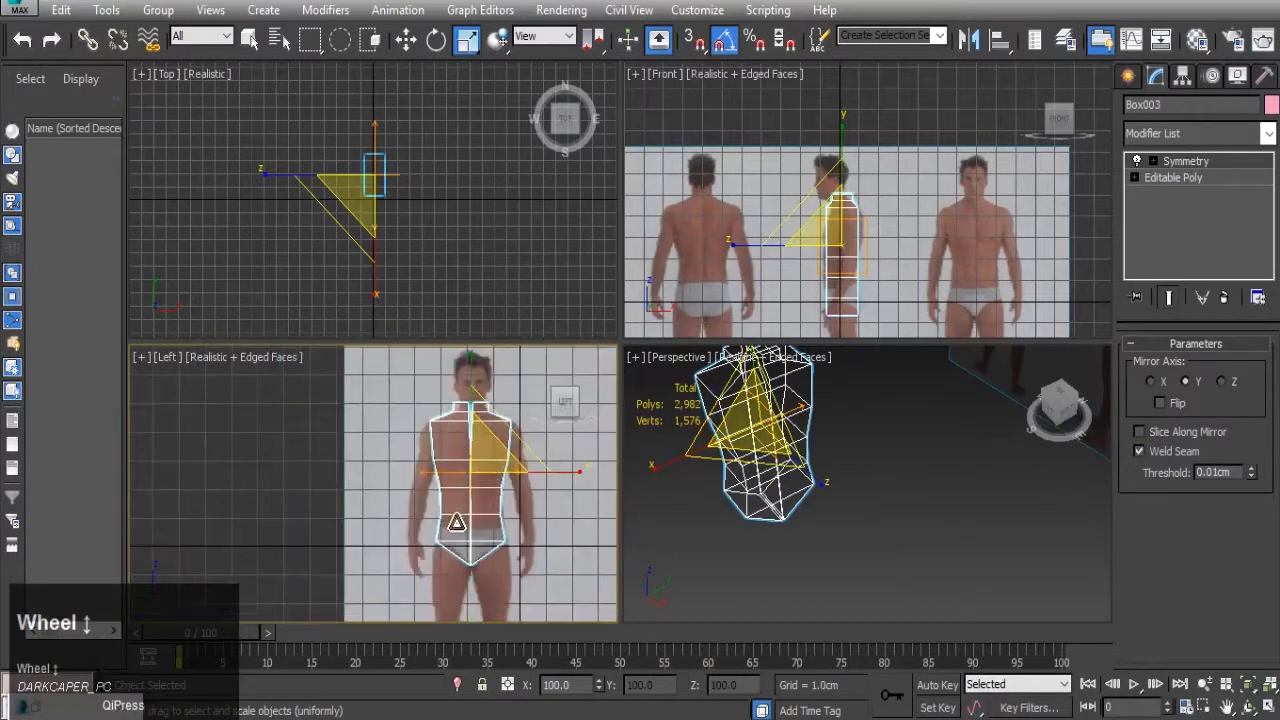
scroll(456, 520, "up", 4)
scroll(481, 500, "down", 6)
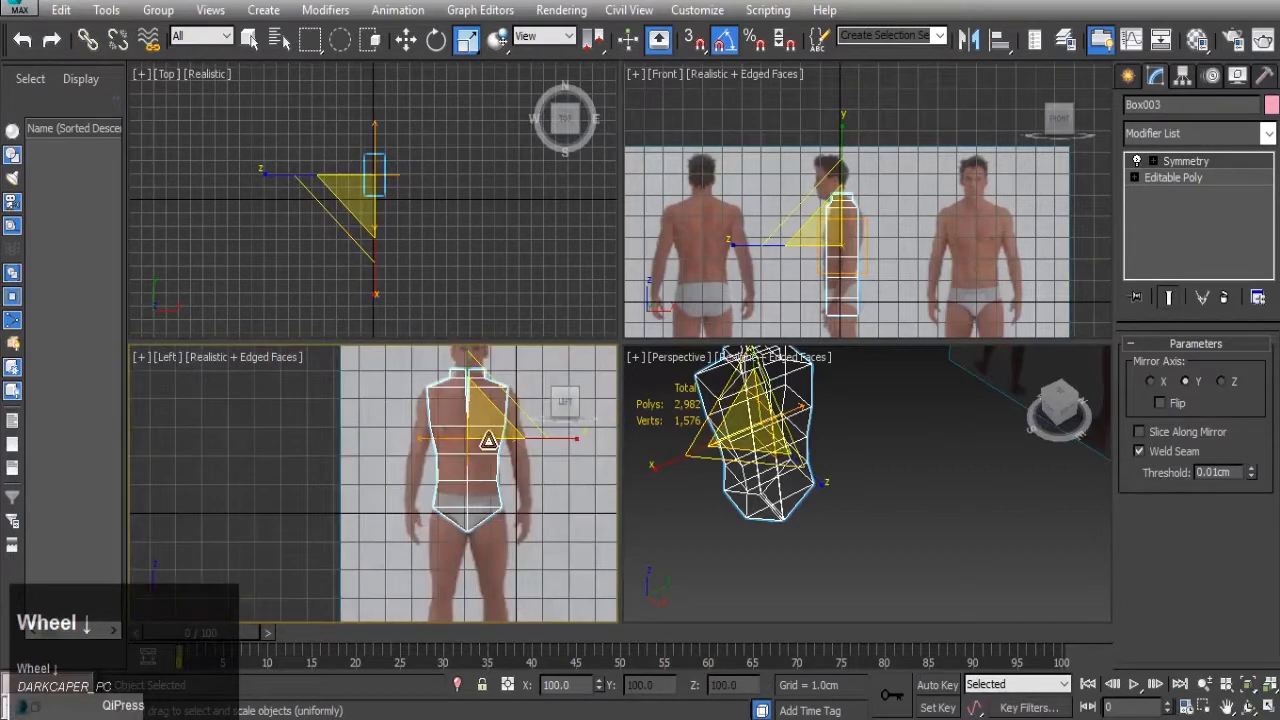
- Return to the Editable Poly's Vertex level below Symmetry with the mirrored end result shown
left_click(1165, 179)
left_click(1165, 297)
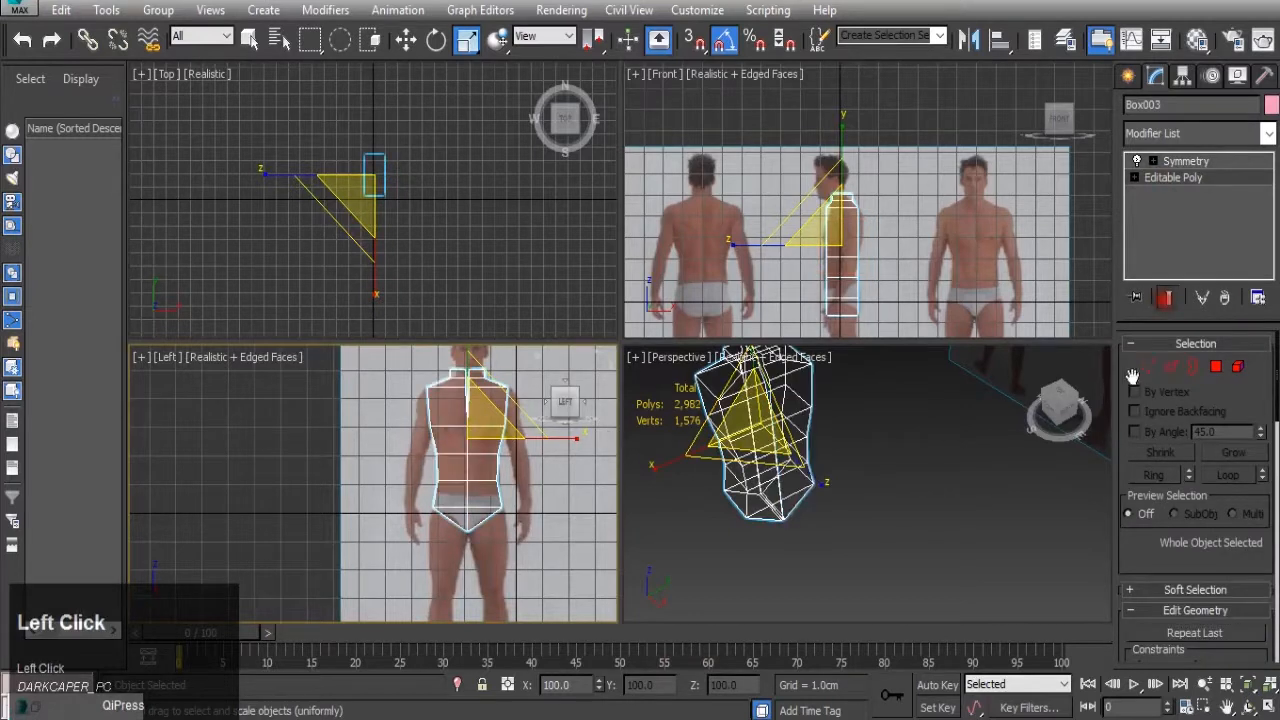
left_click(1147, 367)
- Move the six centre vertices at the neck and upper chest onto the mirror seam in the Left view, closing the gap between the halves
scroll(470, 403, "up", 4)
scroll(470, 403, "down", 3)
scroll(470, 410, "up", 2)
middle_click_drag(475, 420, 488, 447)
left_click(489, 446)
left_click_drag(489, 446, 466, 365)
scroll(484, 401, "up", 3)
middle_click_drag(485, 401, 481, 483)
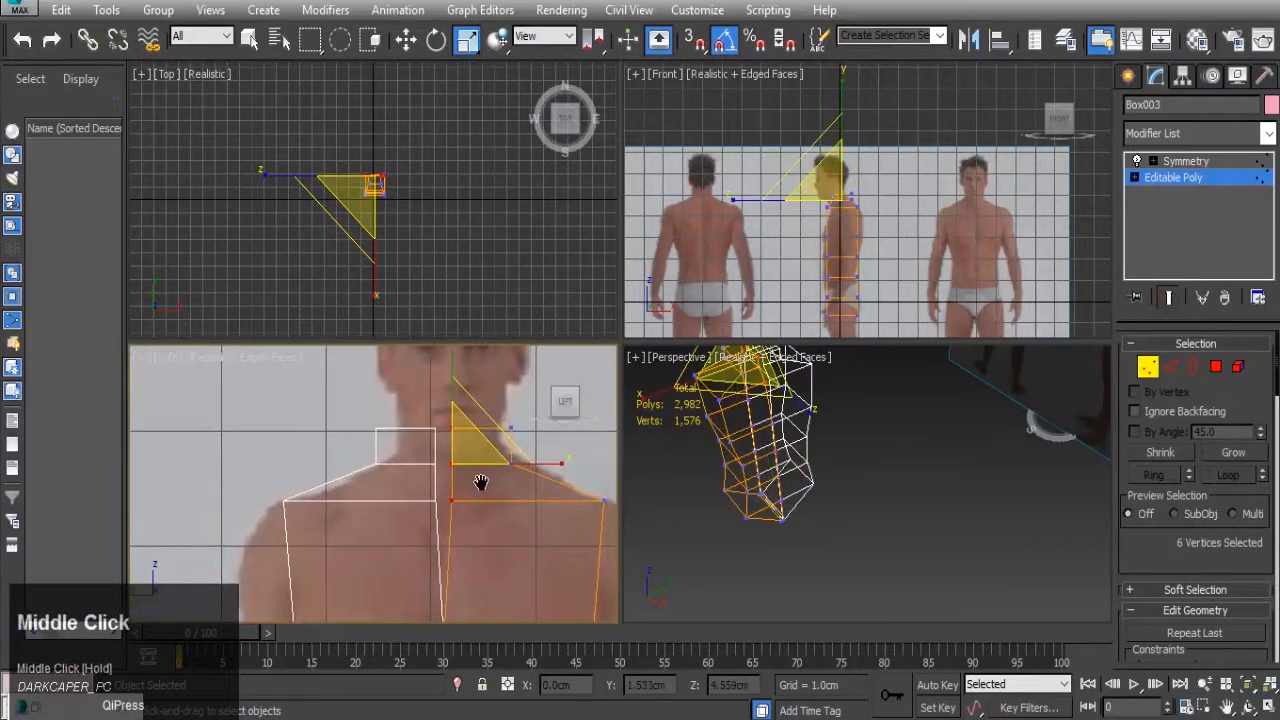
scroll(463, 487, "down", 5)
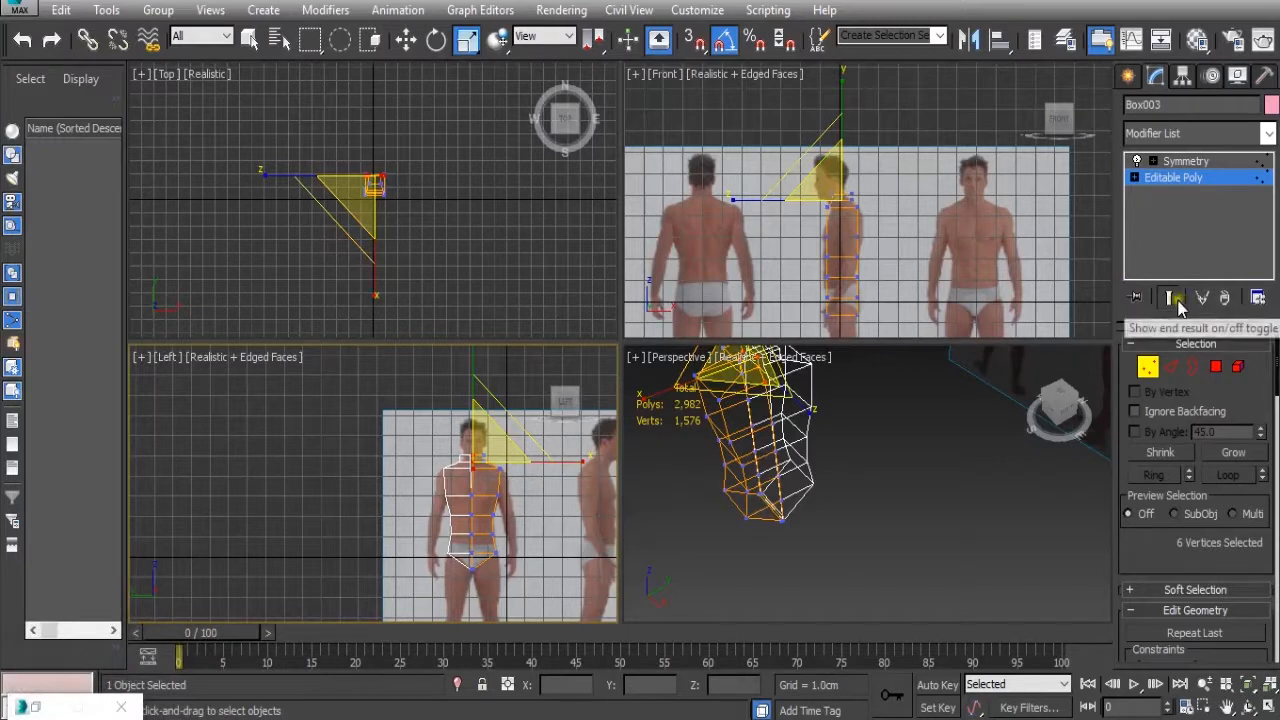
scroll(495, 440, "up", 5)
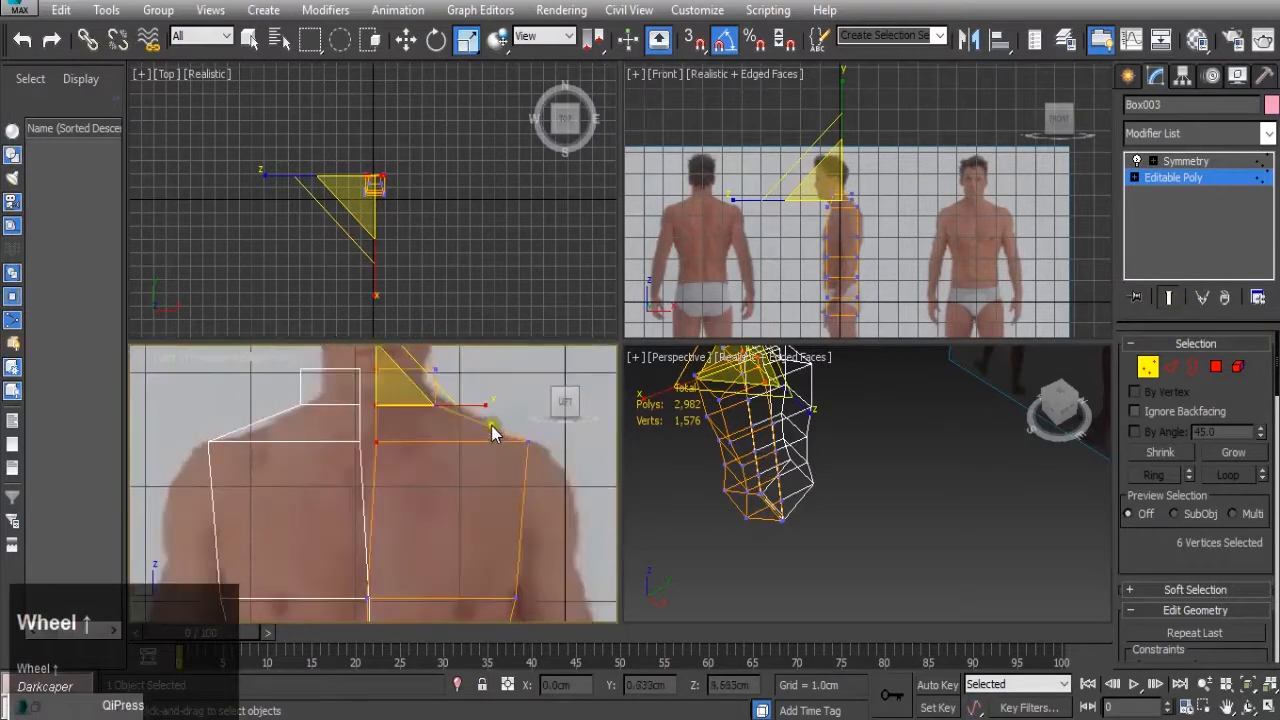
key("w")
left_click_drag(425, 407, 425, 406)
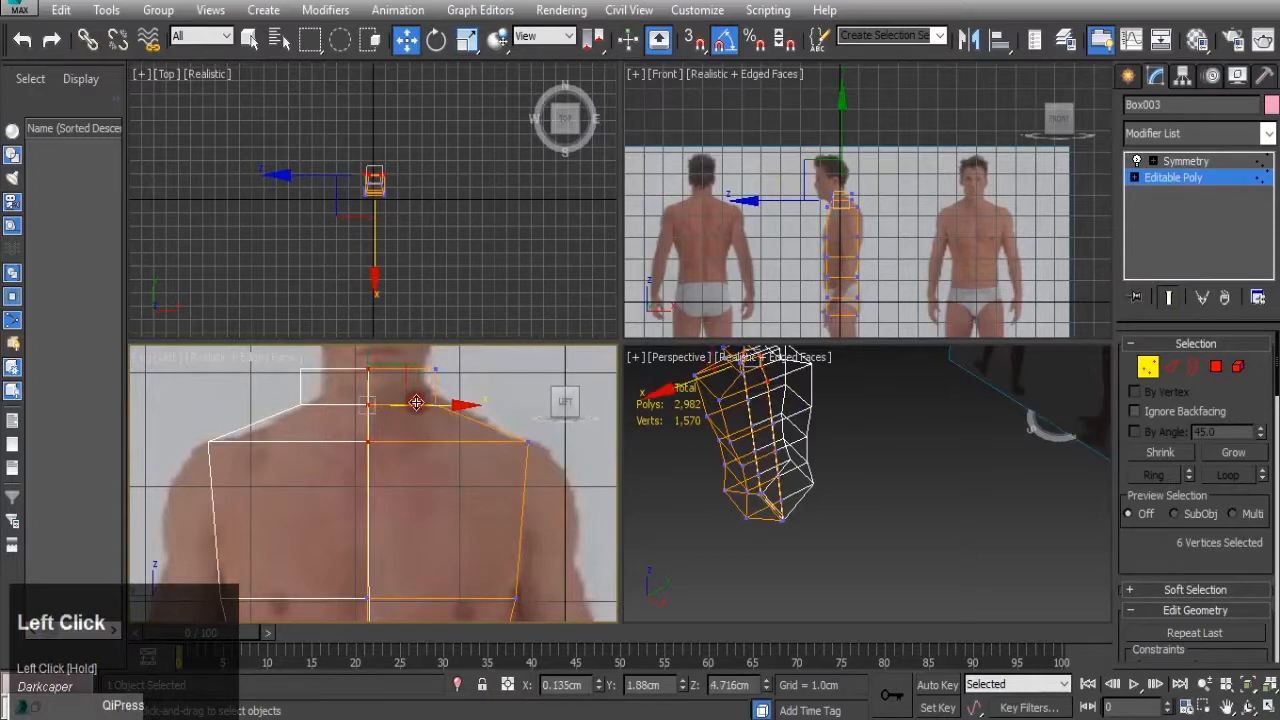
scroll(417, 420, "down", 5)
- At Polygon level, extrude the half torso's upper outer side polygon by 1.0 cm to start the shoulder
middle_click_drag(790, 495, 695, 507, "alt")
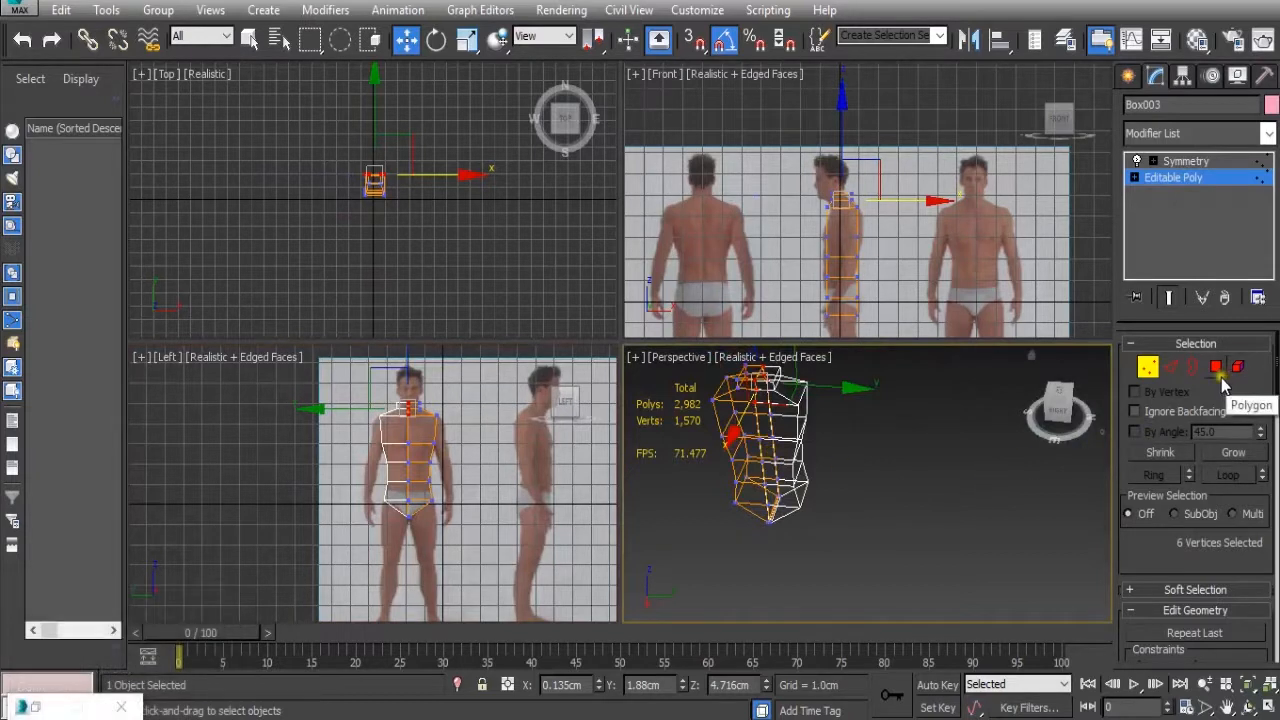
left_click(1216, 370)
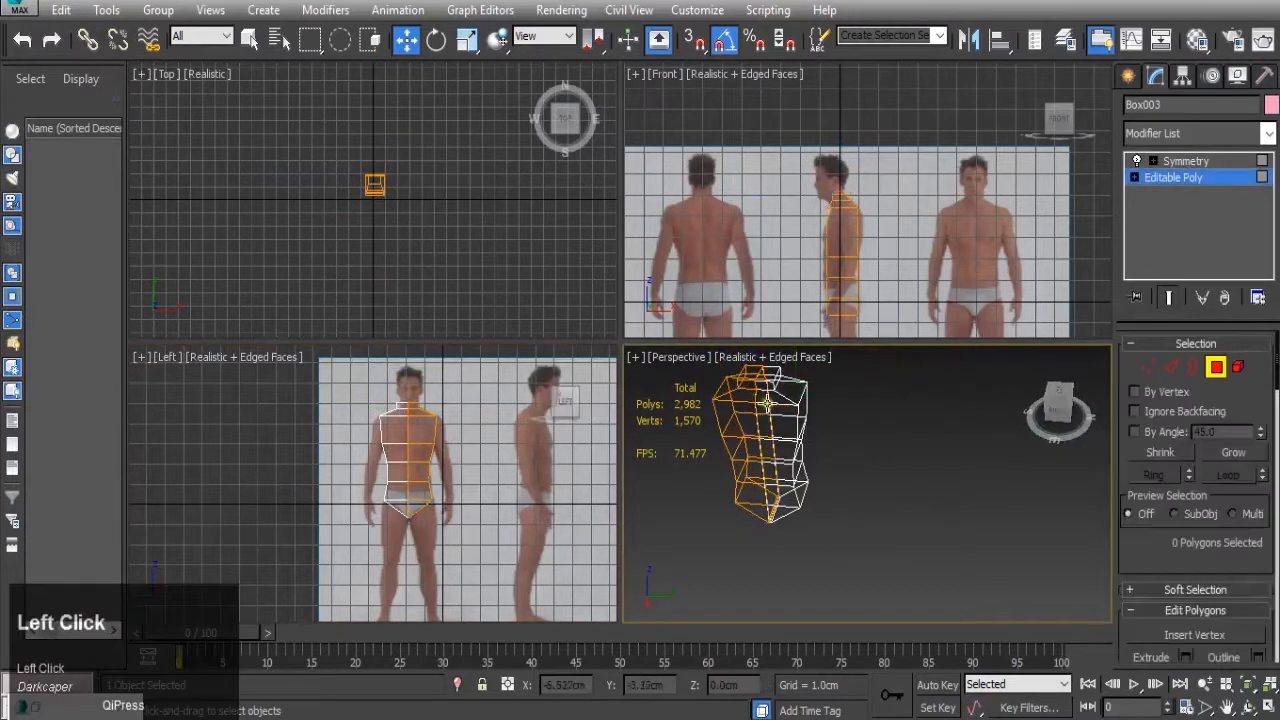
scroll(420, 446, "up", 3)
middle_click_drag(444, 418, 426, 442)
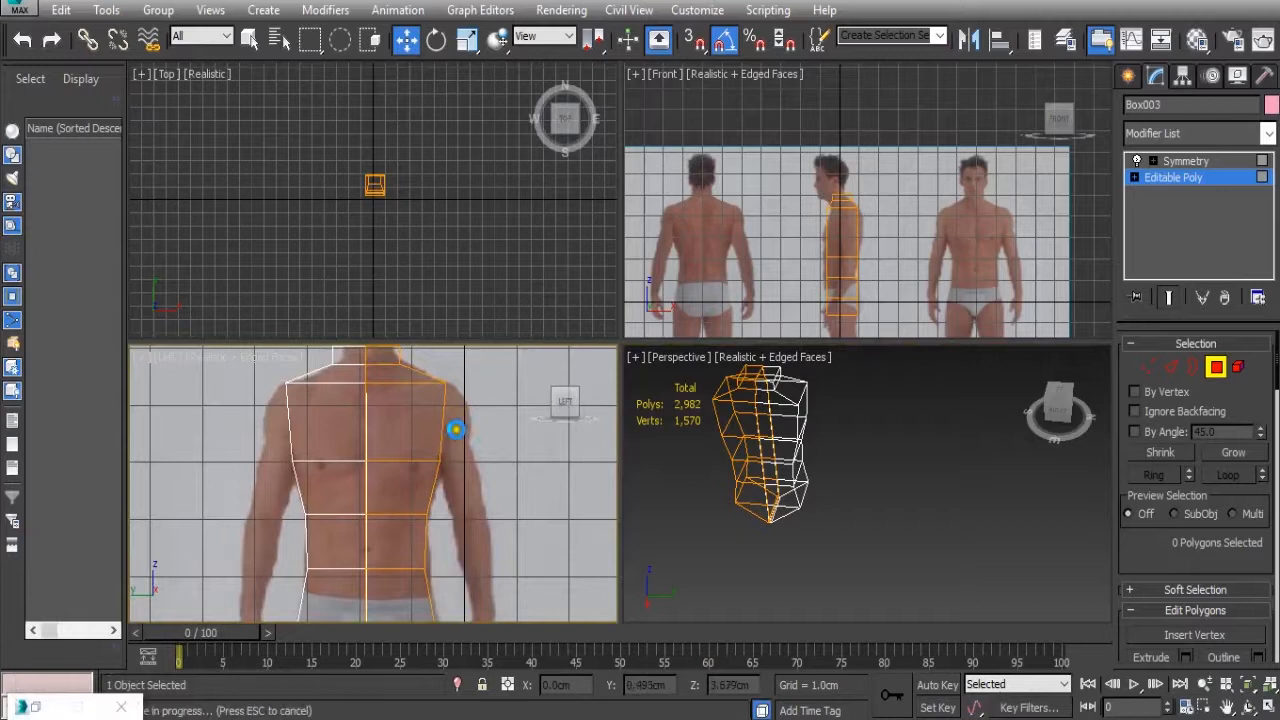
scroll(459, 430, "up", 4)
middle_click_drag(459, 430, 401, 486)
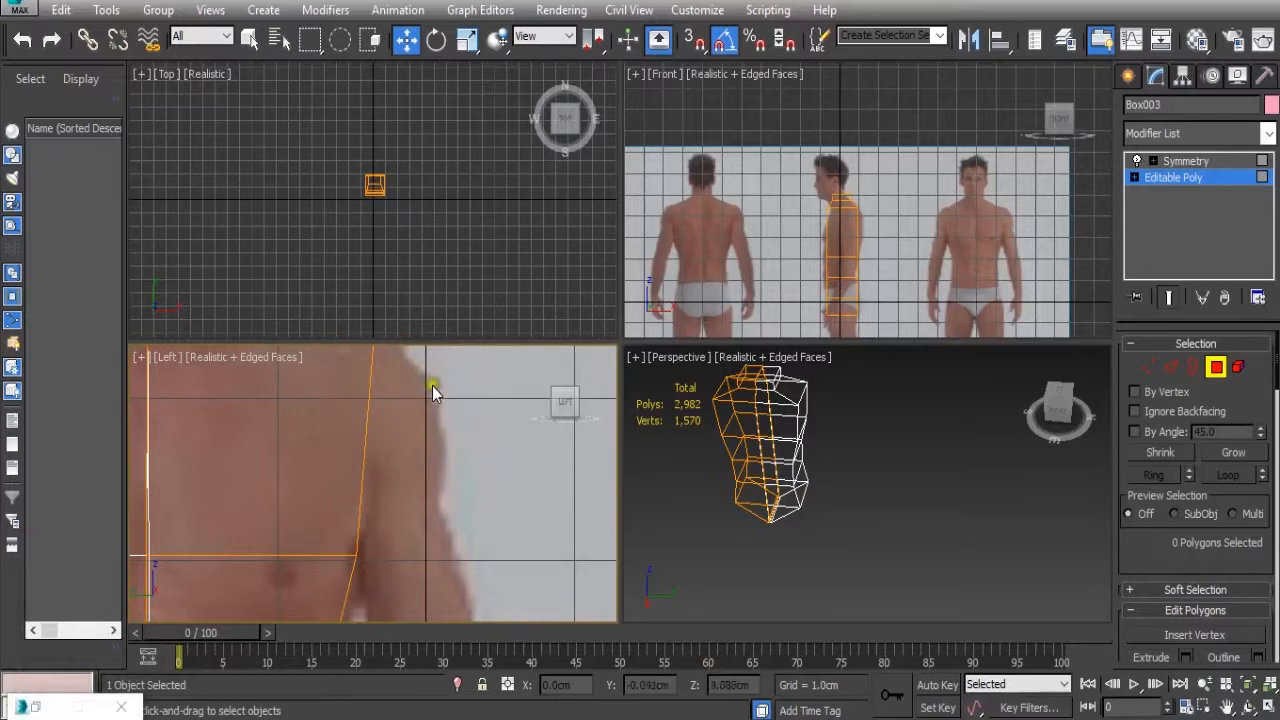
scroll(451, 438, "down", 4)
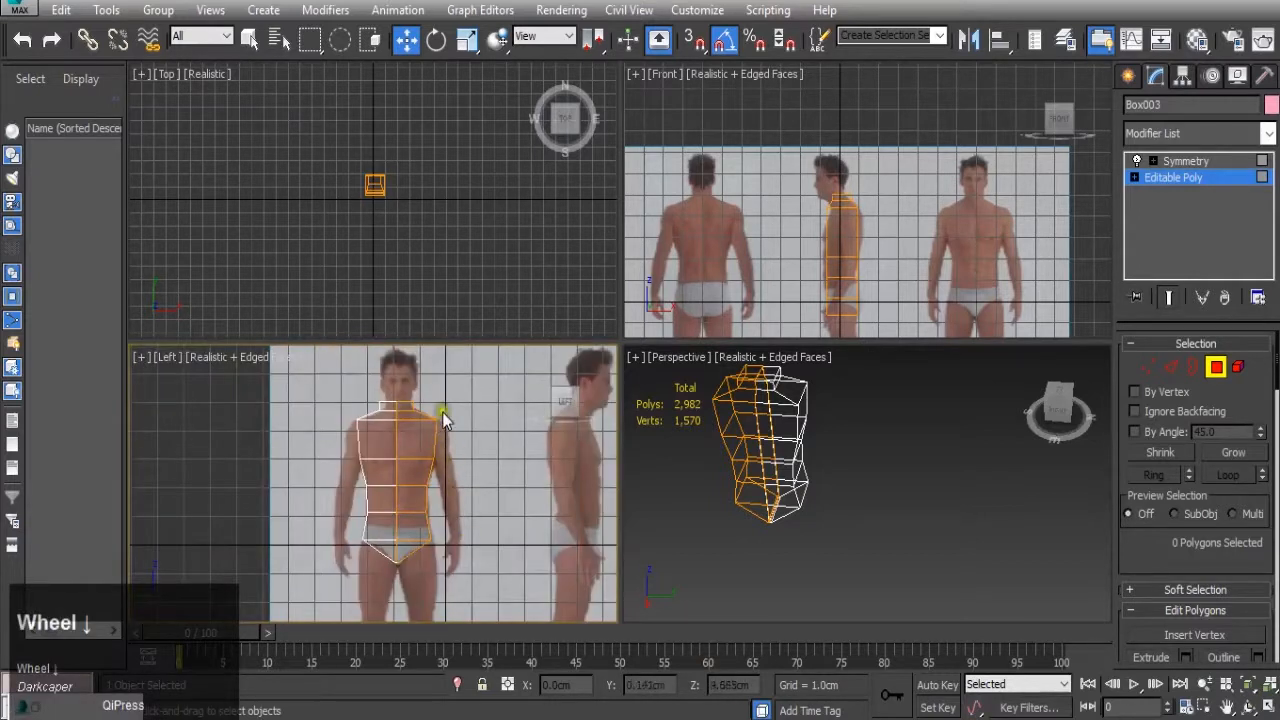
scroll(444, 420, "up", 4)
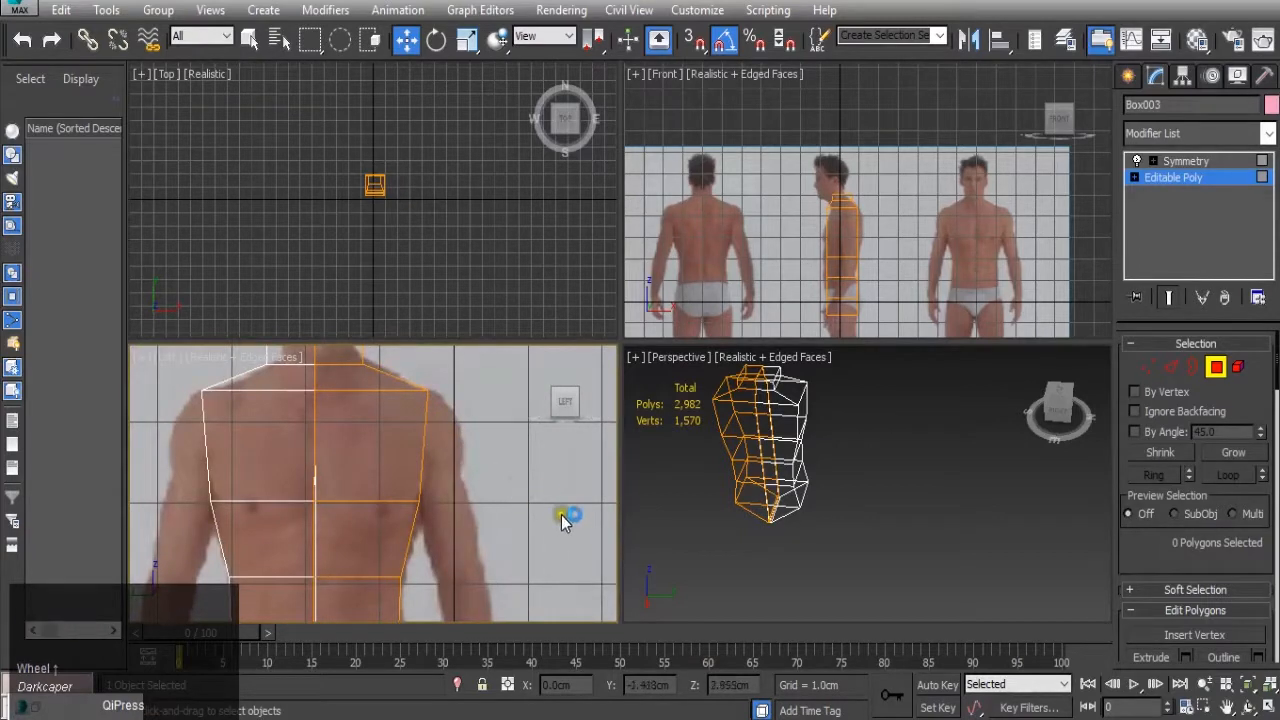
scroll(821, 391, "up", 2)
middle_click_drag(756, 424, 745, 440, "alt")
left_click(745, 440)
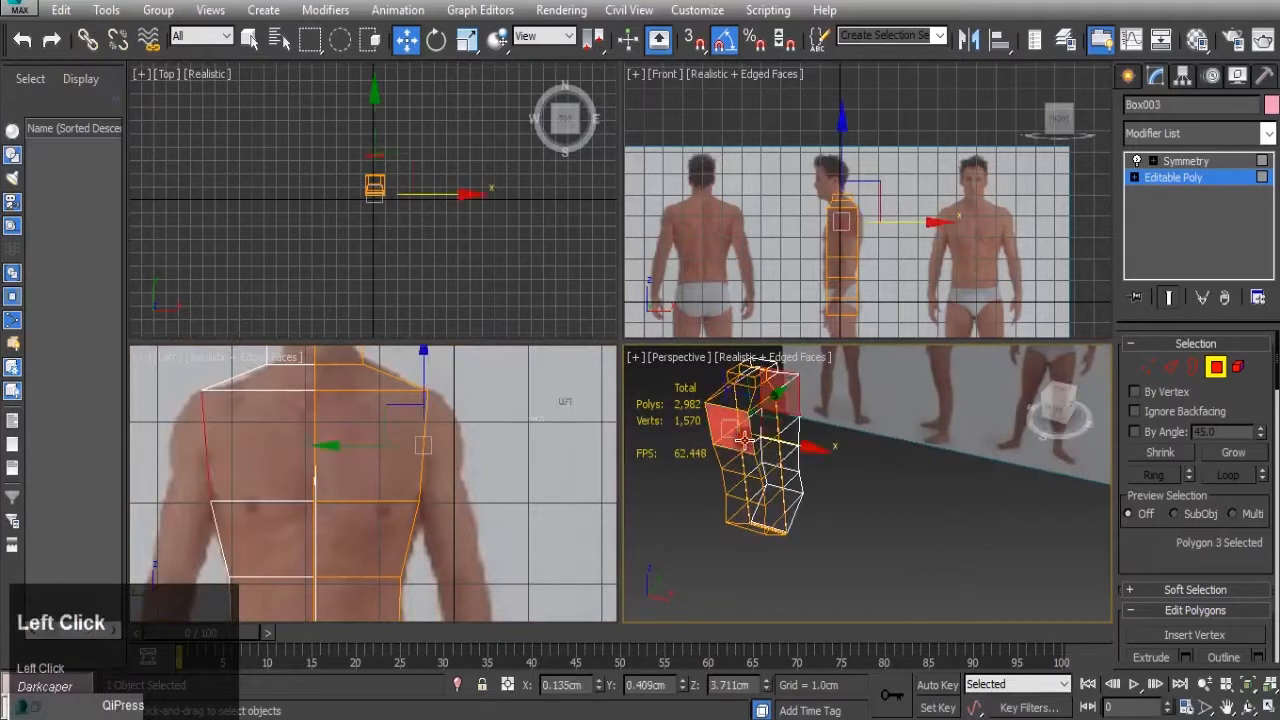
scroll(1170, 560, "down", 5)
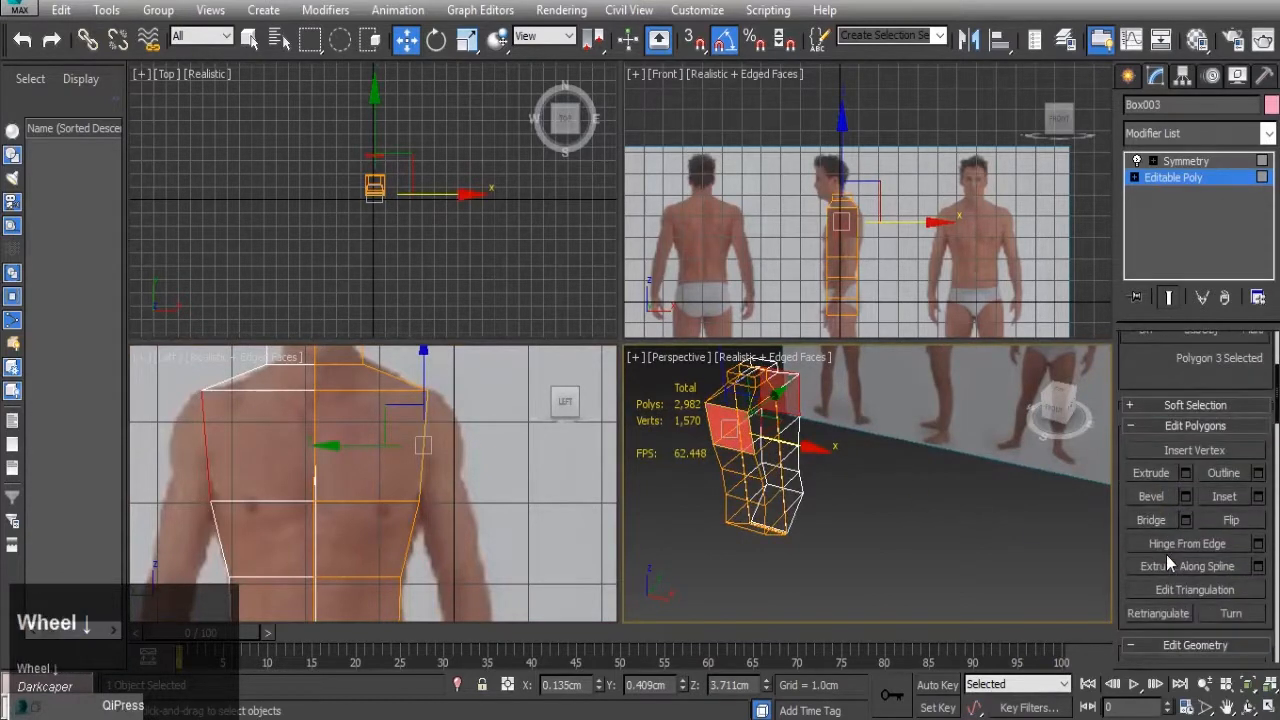
left_click(1186, 472)
middle_click(474, 482)
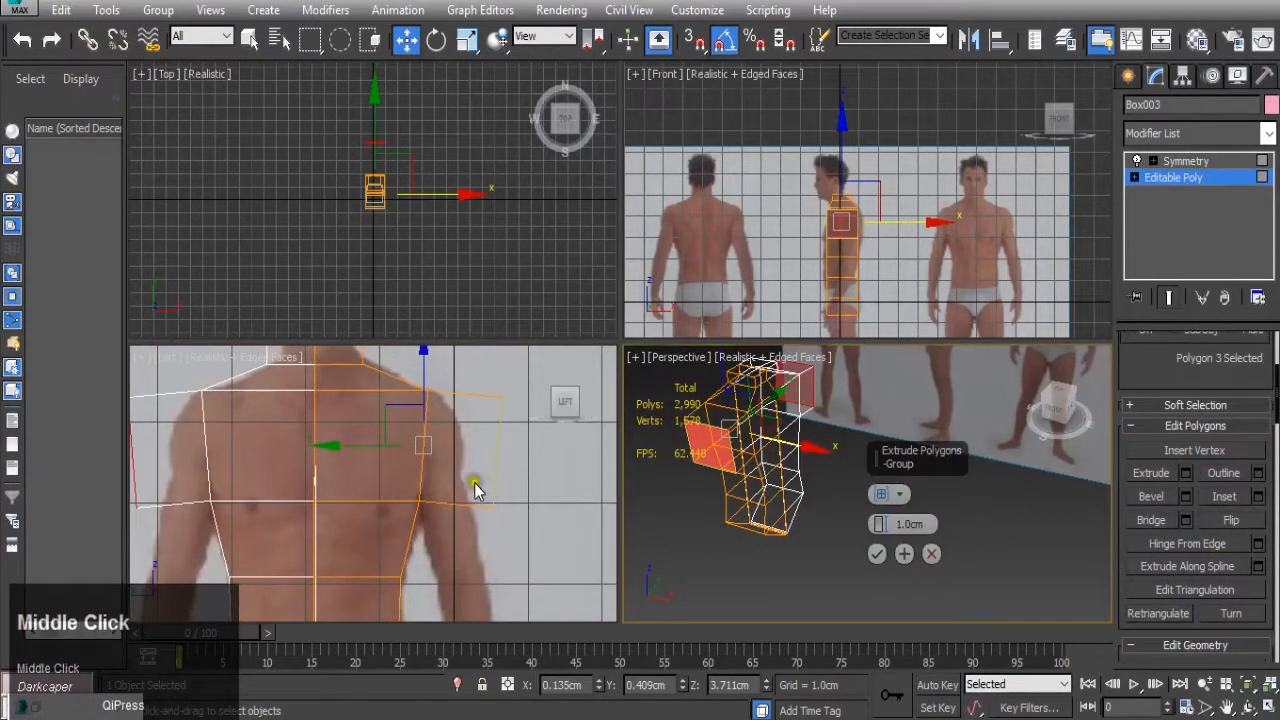
scroll(407, 528, "up", 1)
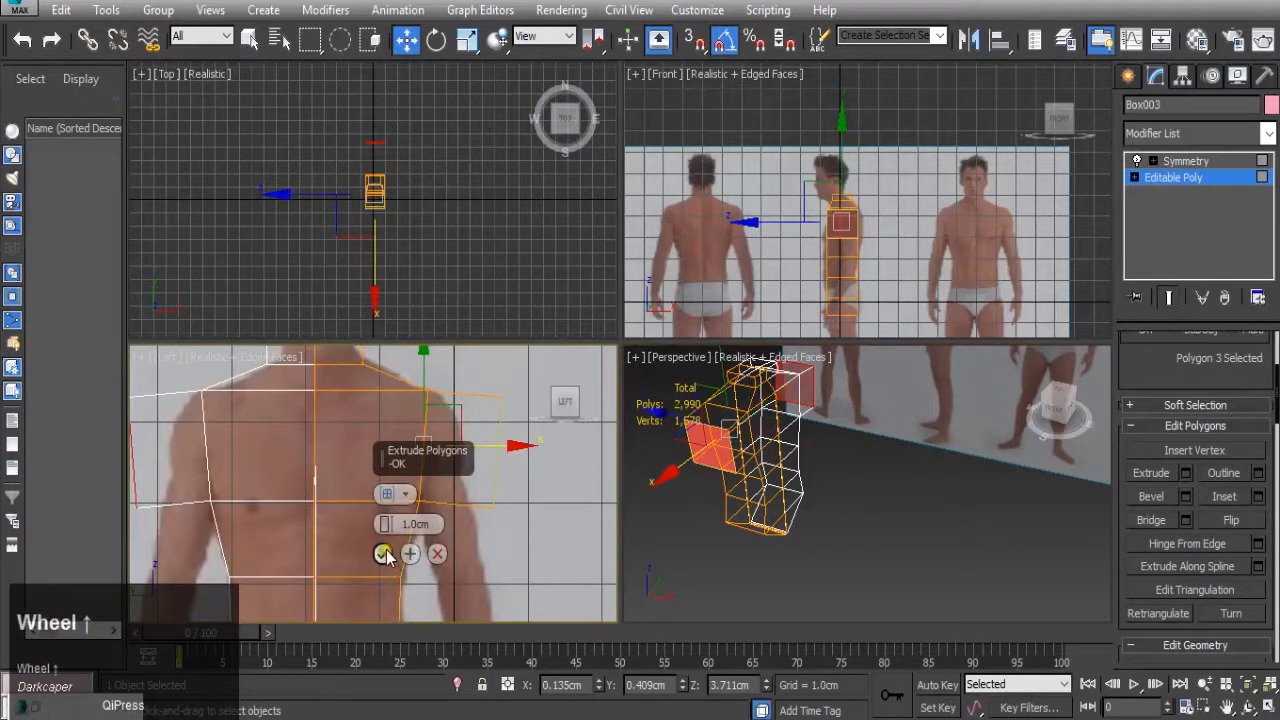
left_click(383, 554)
- Move the upper and lower outer vertices of the extruded shoulder onto the reference's shoulder and upper-arm outline in the Left view
middle_click(615, 405)
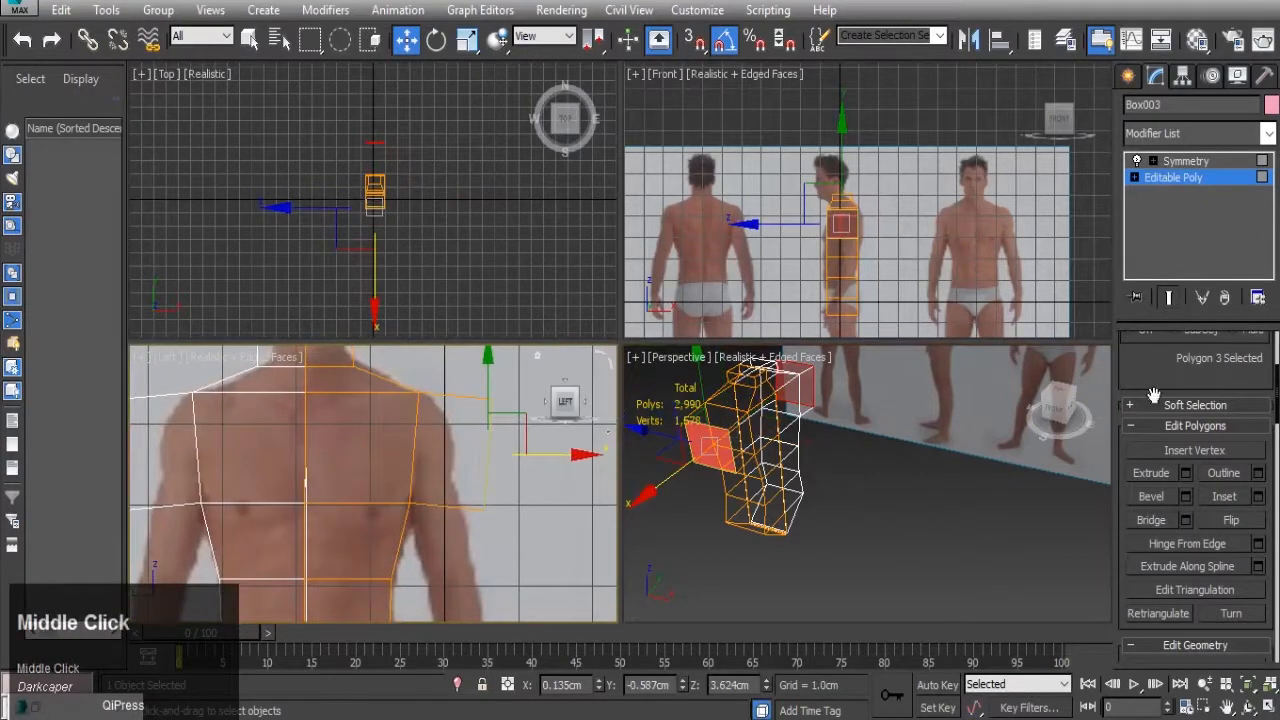
scroll(1153, 397, "up", 3)
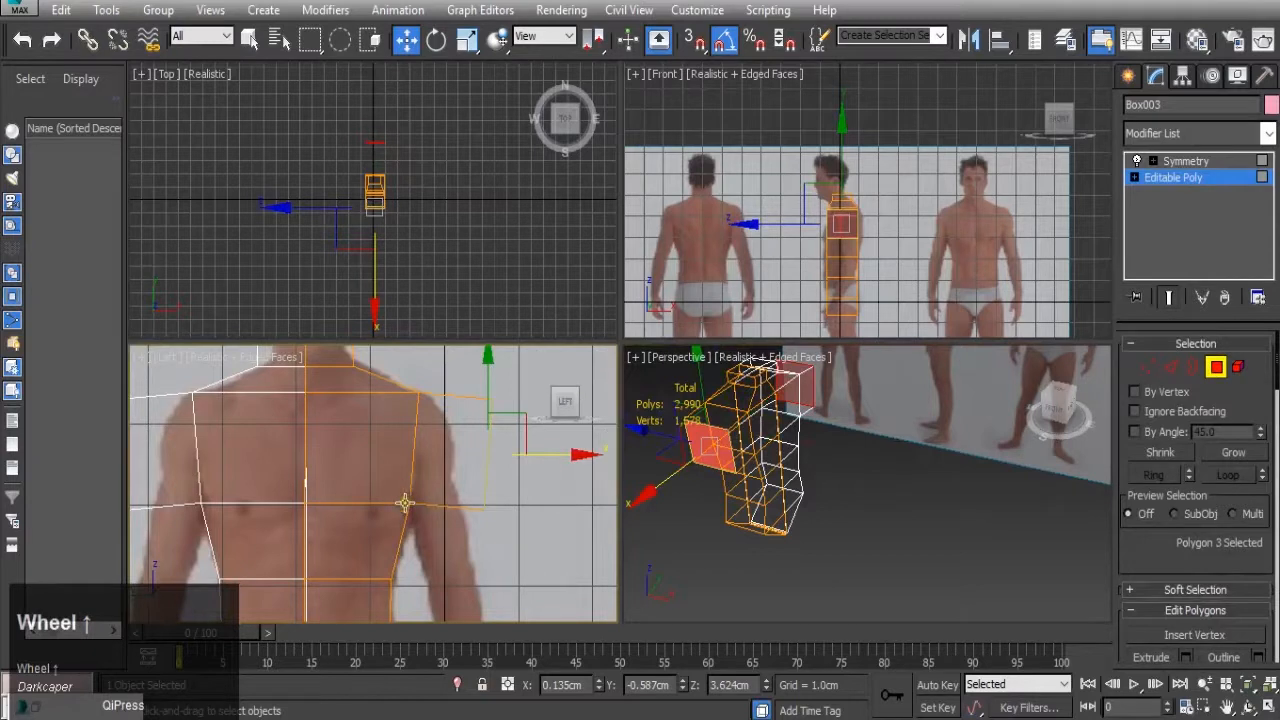
left_click(1148, 367)
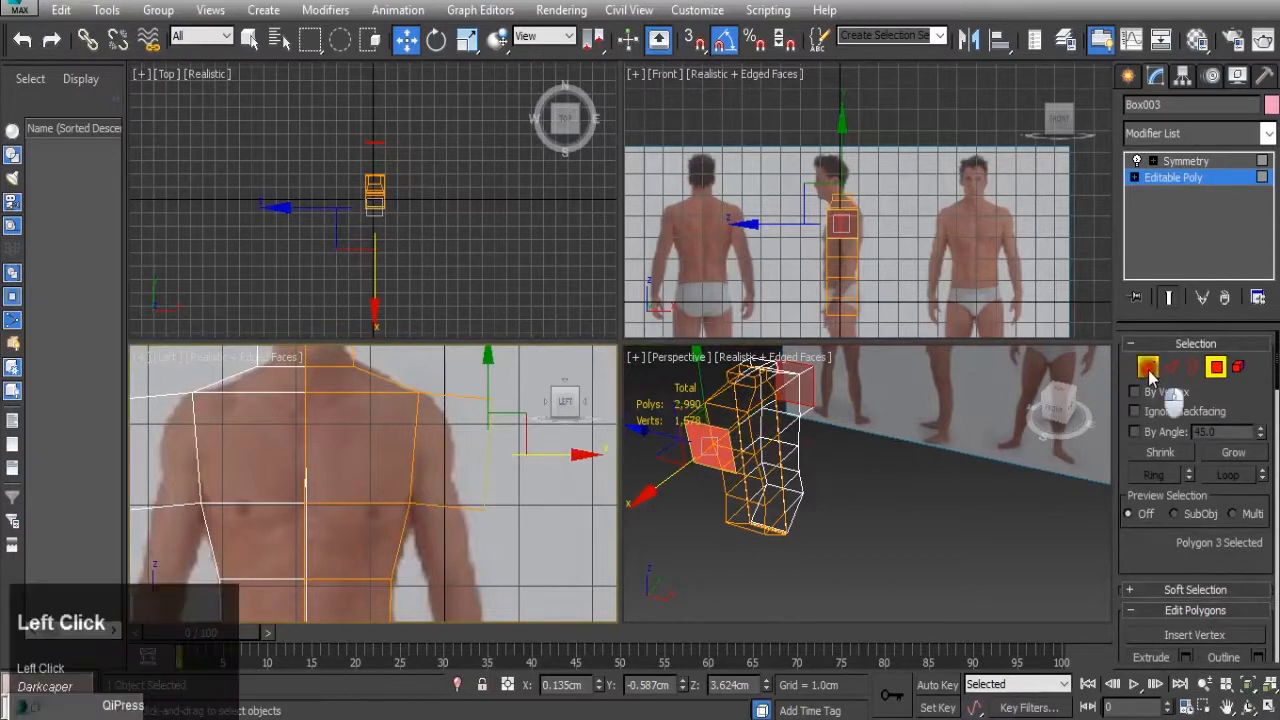
left_click(497, 423)
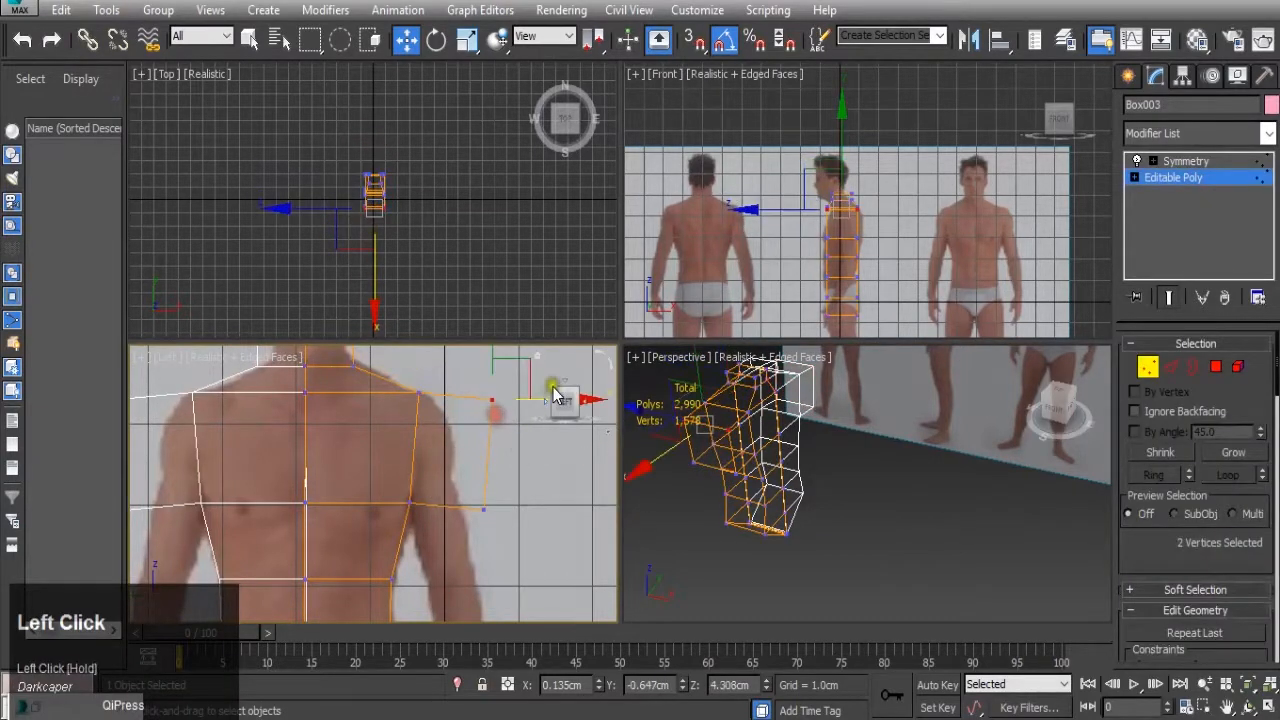
left_click_drag(463, 351, 477, 376)
left_click_drag(450, 490, 495, 474)
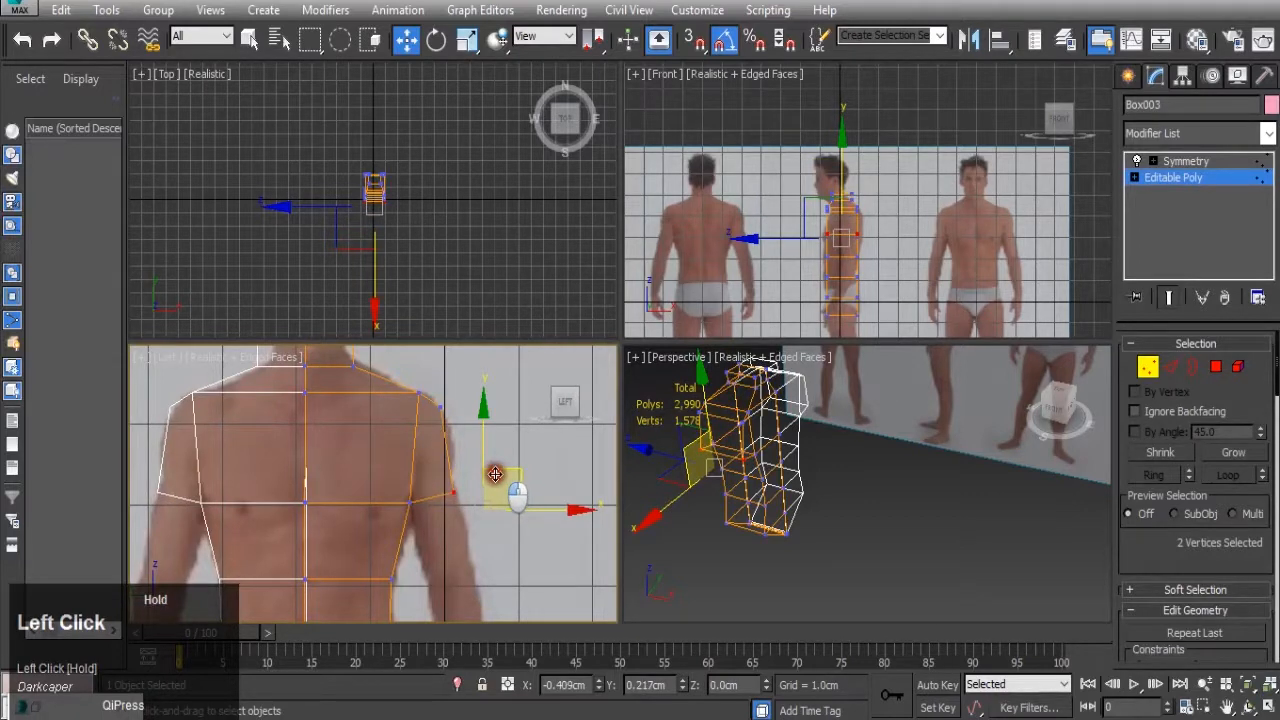
mouse_move(497, 473)
left_mouse_down()
mouse_move(505, 482)
mouse_move(486, 466)
left_mouse_up()
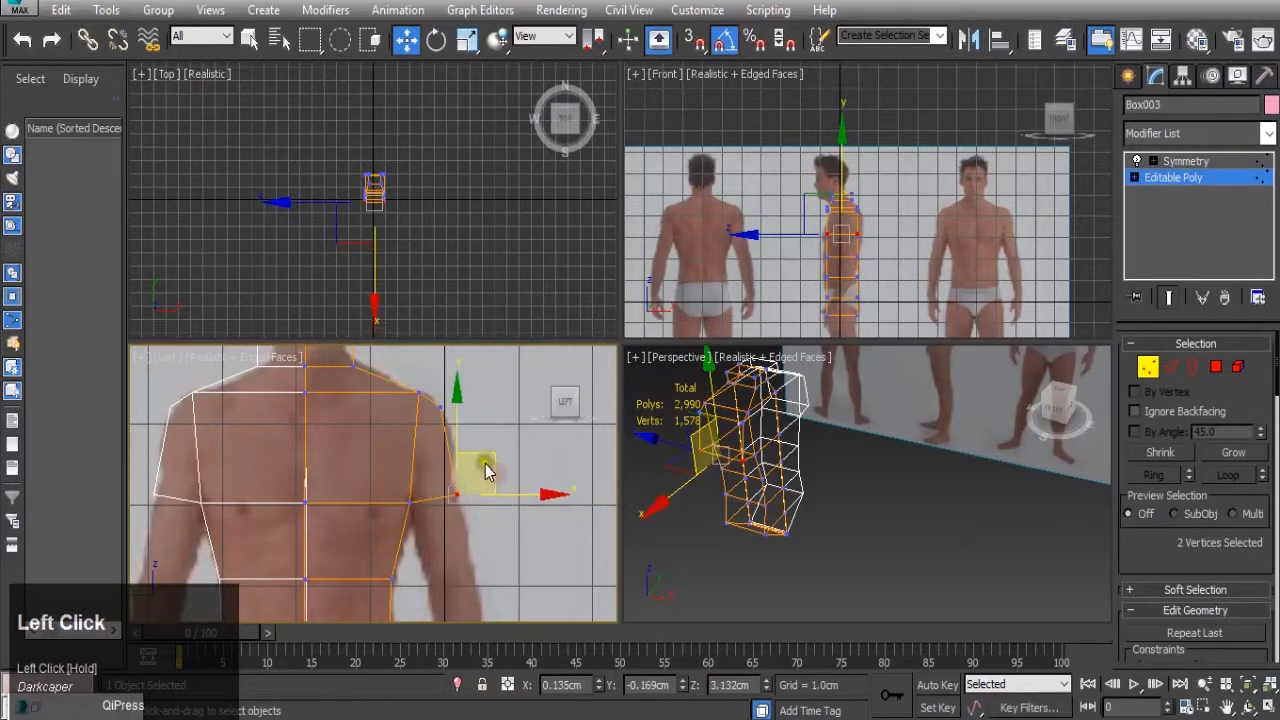
scroll(425, 412, "up", 2)
left_click_drag(424, 391, 451, 419)
left_click_drag(468, 374, 500, 401)
scroll(390, 455, "down", 3)
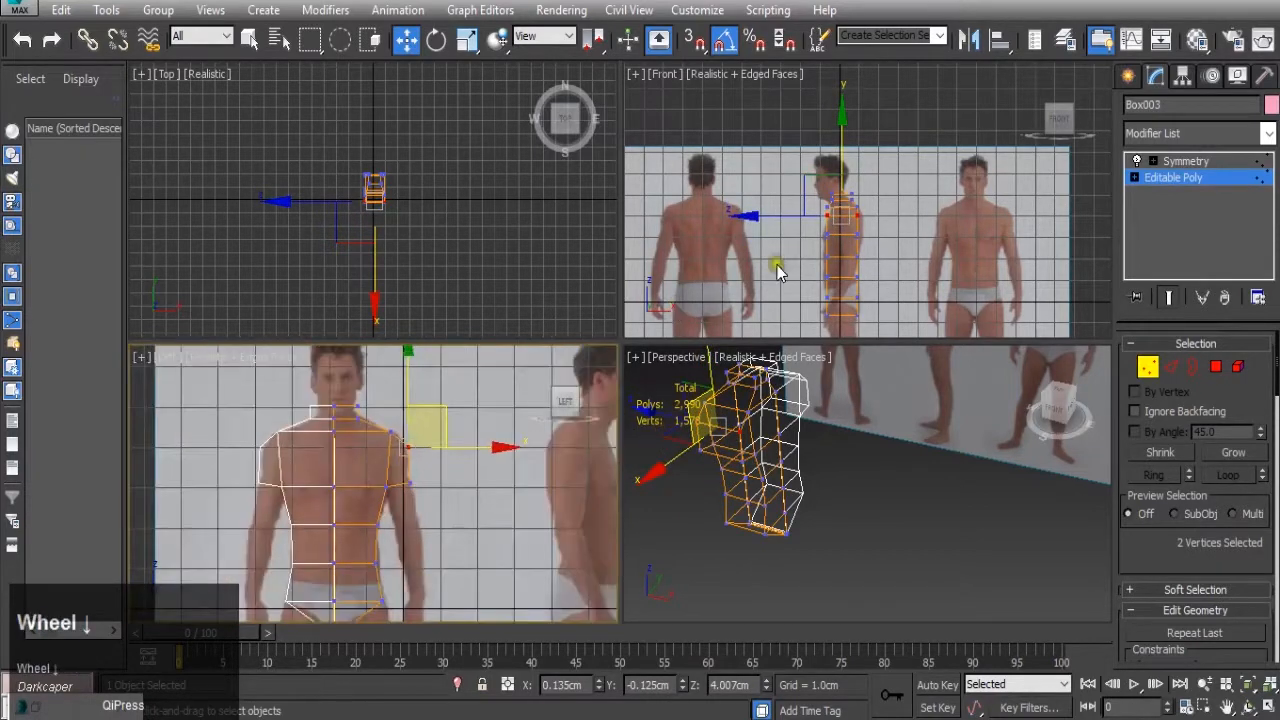
- In an enlarged Front view, move the front neck-base and chest vertices to follow the side reference's profile
middle_click_drag(868, 220, 825, 176)
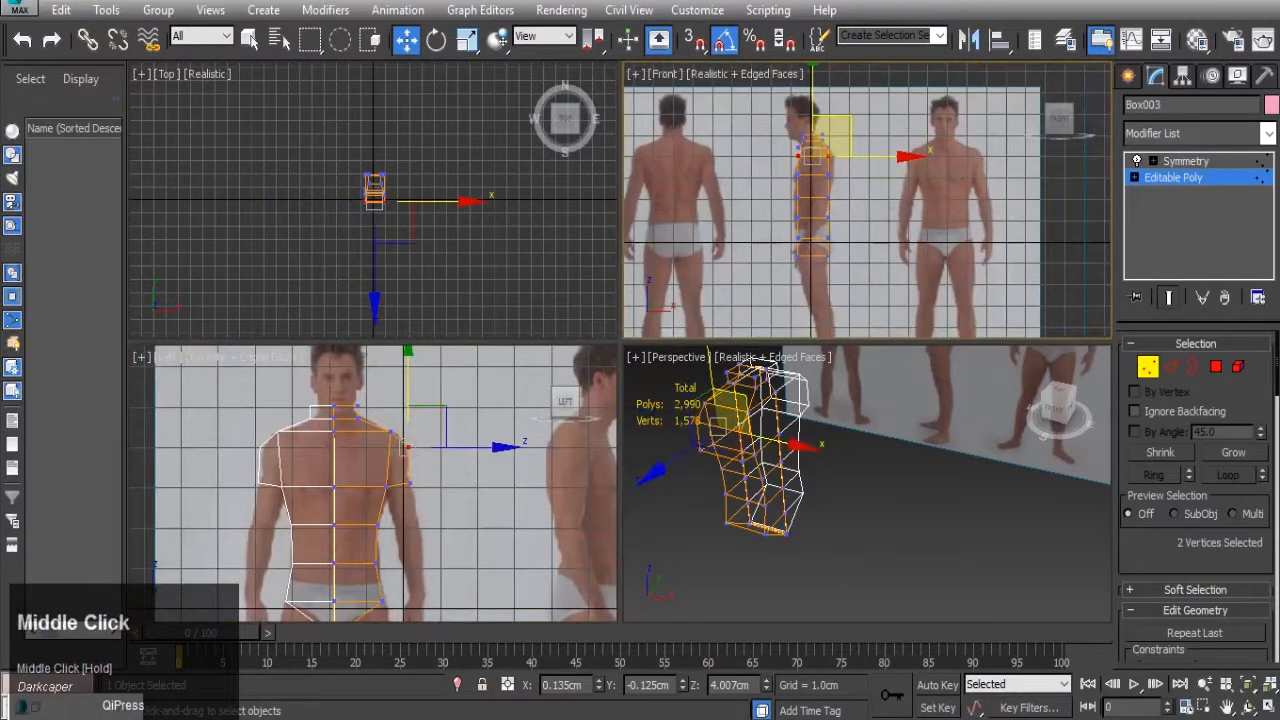
left_click(1270, 707)
scroll(457, 290, "up", 3)
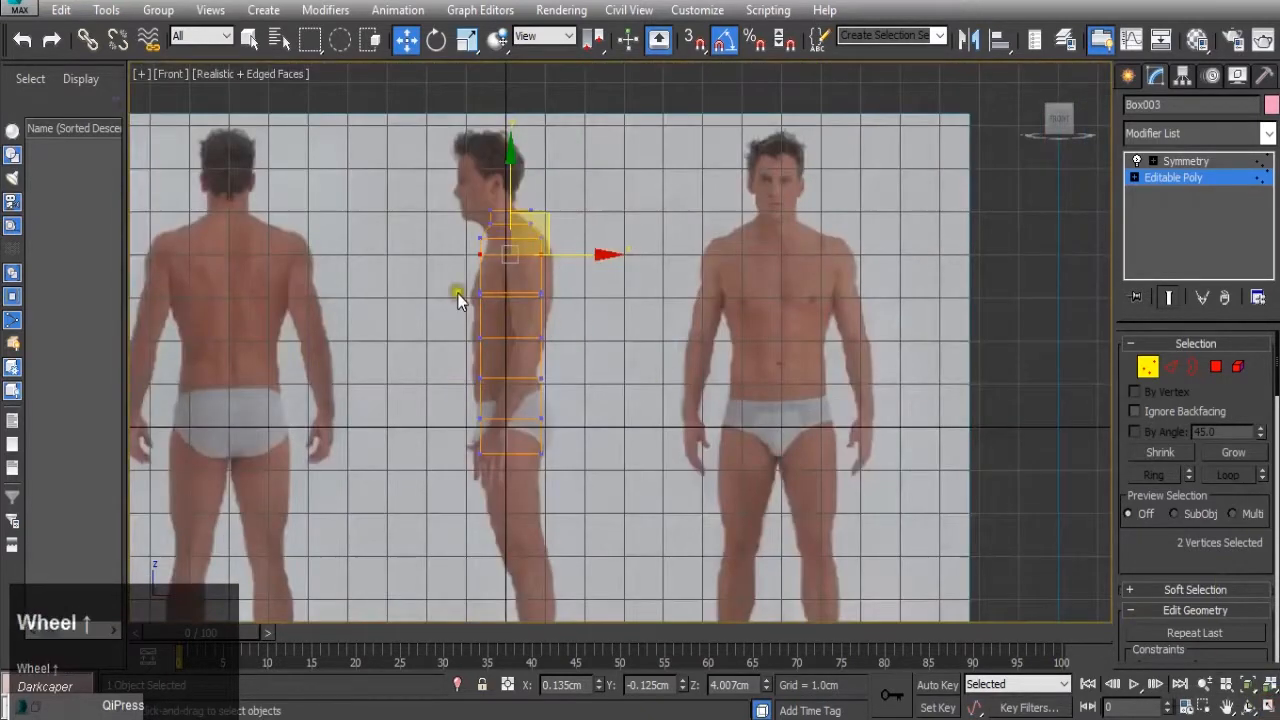
scroll(578, 175, "up", 2)
middle_click(503, 188)
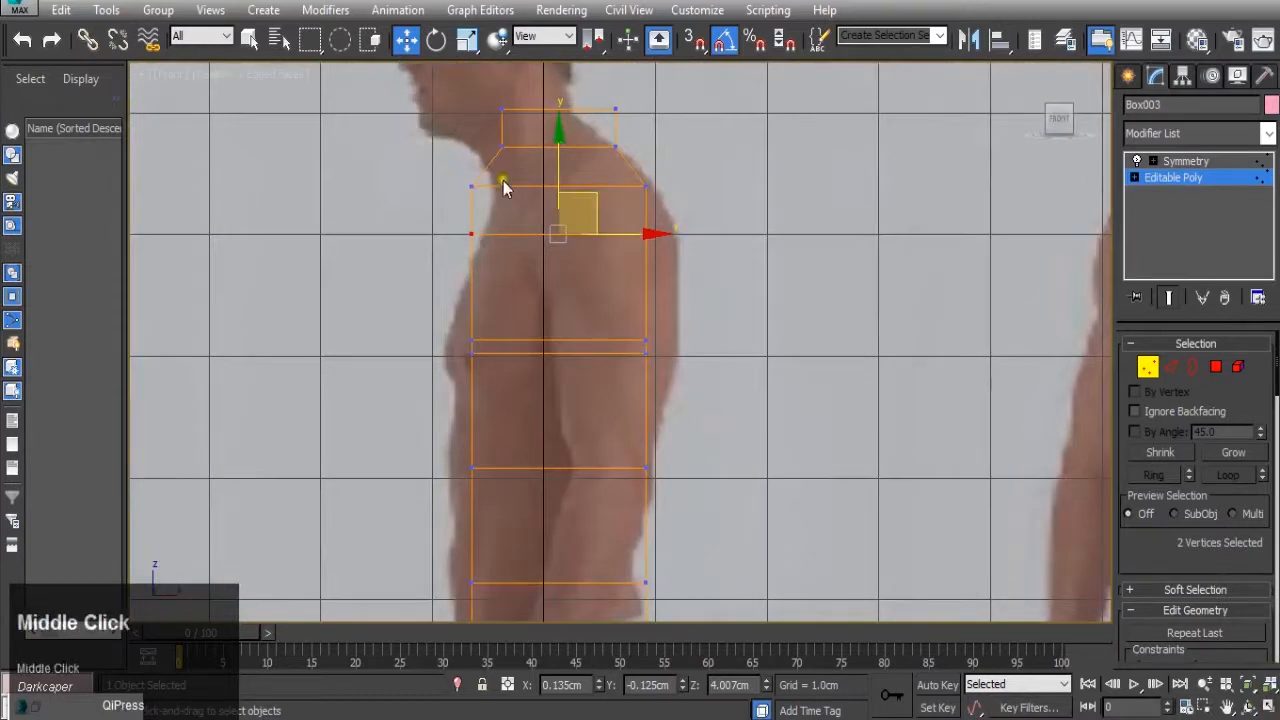
left_click_drag(445, 169, 537, 195)
left_click_drag(439, 232, 480, 257)
left_click_drag(417, 320, 511, 393)
mouse_move(513, 348)
left_mouse_down()
mouse_move(498, 341)
mouse_move(517, 342)
left_mouse_up()
- Move the back vertices from the shoulder down to the lower back onto the side reference's back outline
left_click_drag(614, 211, 690, 233)
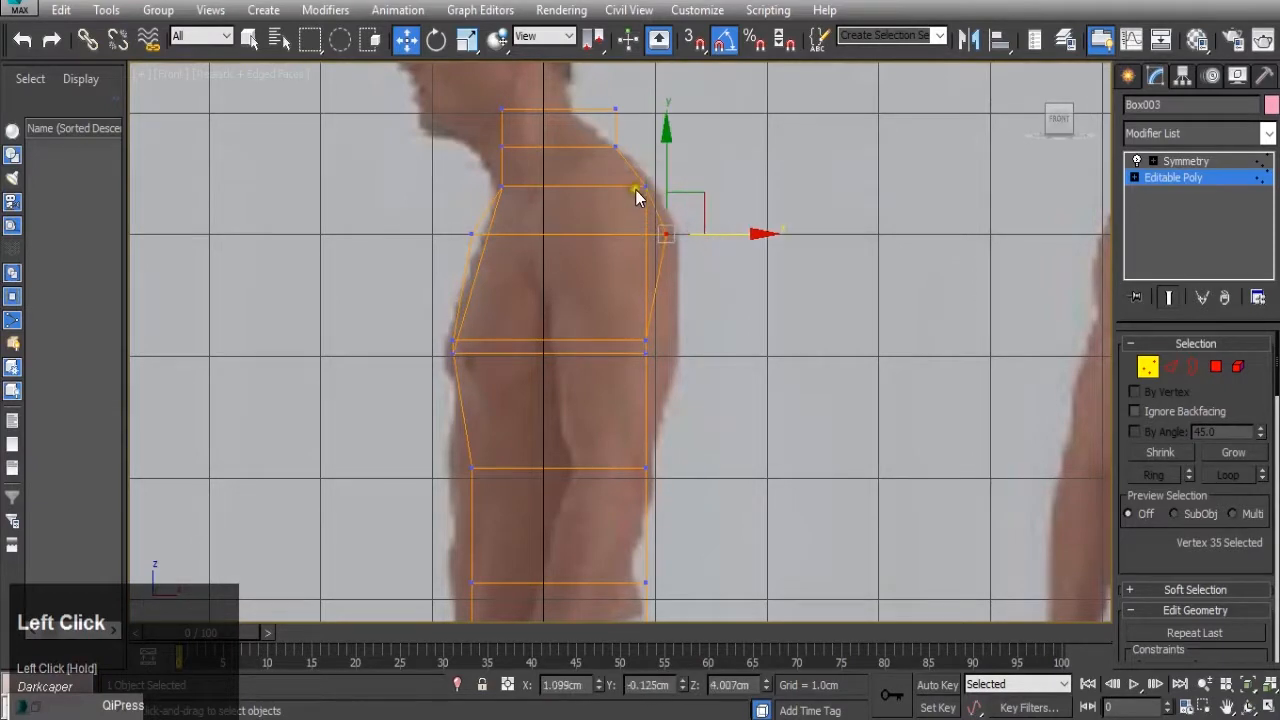
left_click_drag(621, 318, 698, 357)
scroll(690, 420, "down", 2)
middle_click_drag(677, 514, 648, 414)
scroll(636, 414, "up", 2)
left_click_drag(611, 413, 645, 443)
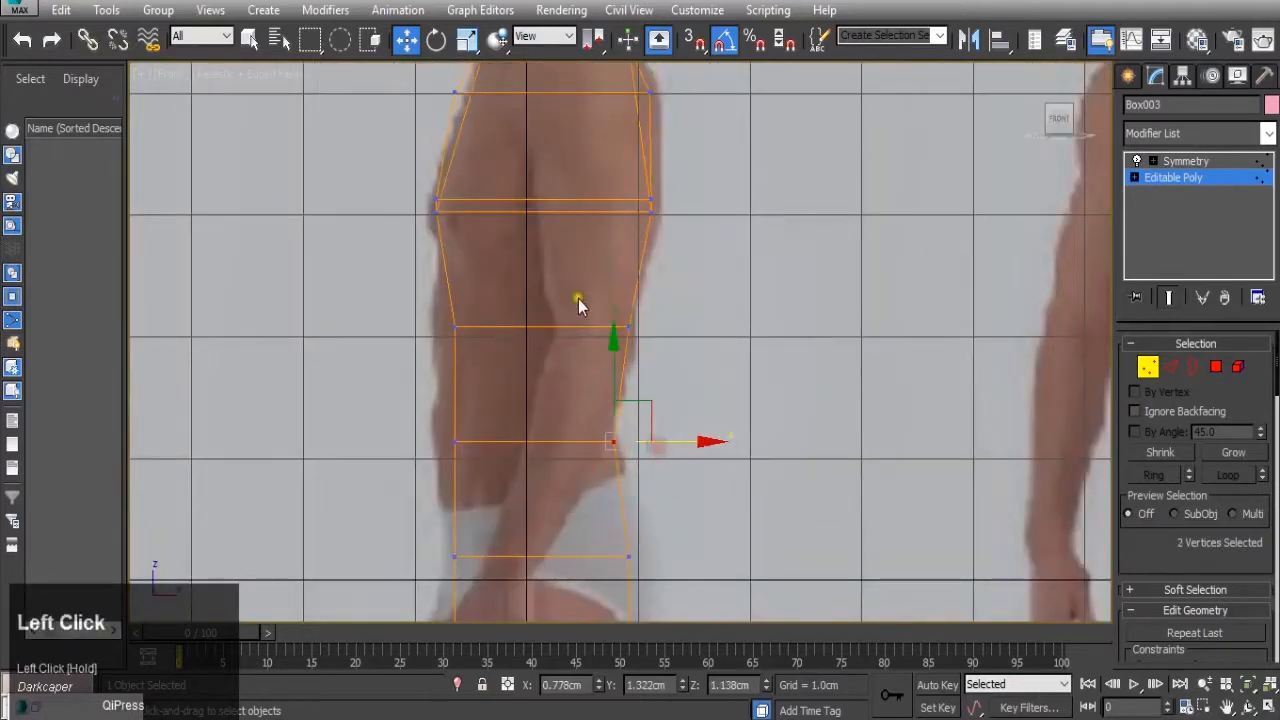
left_click_drag(619, 316, 650, 346)
key("ctrl+z")
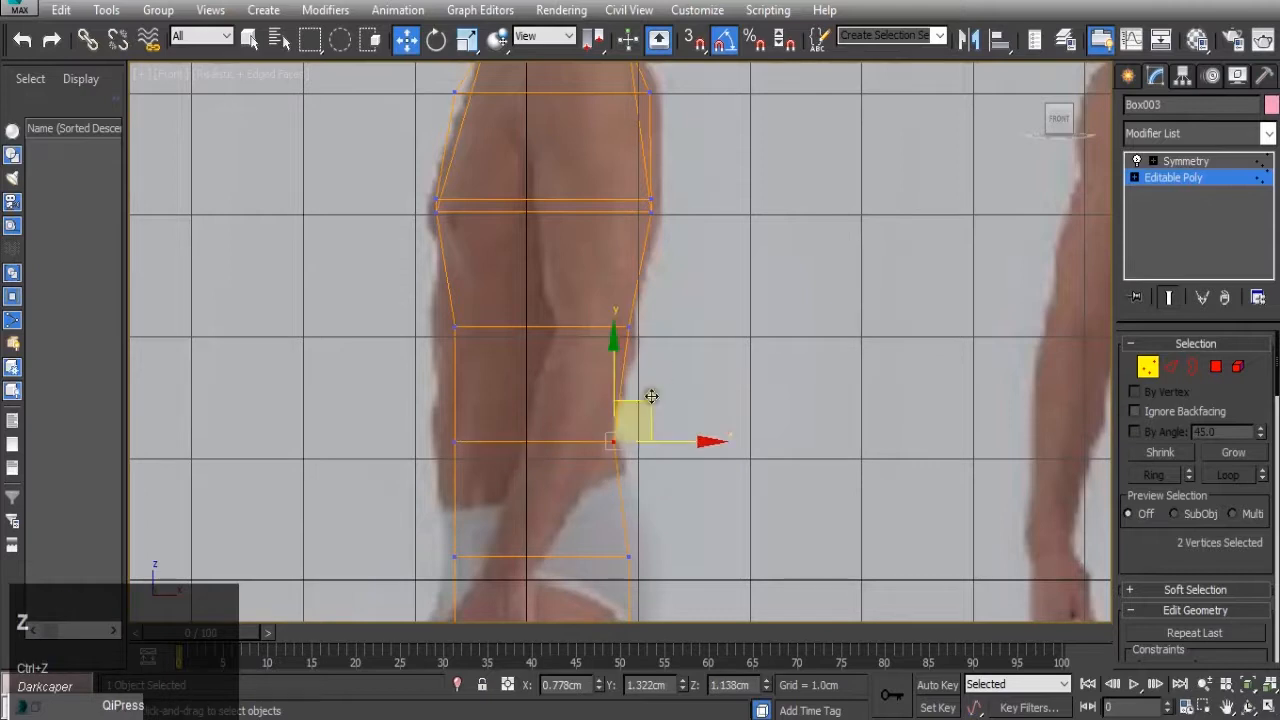
- Move the front vertices of the two abdomen rows outward to the side reference's belly outline
left_click_drag(440, 416, 492, 466)
left_click_drag(494, 446, 473, 440)
left_click_drag(426, 300, 478, 328)
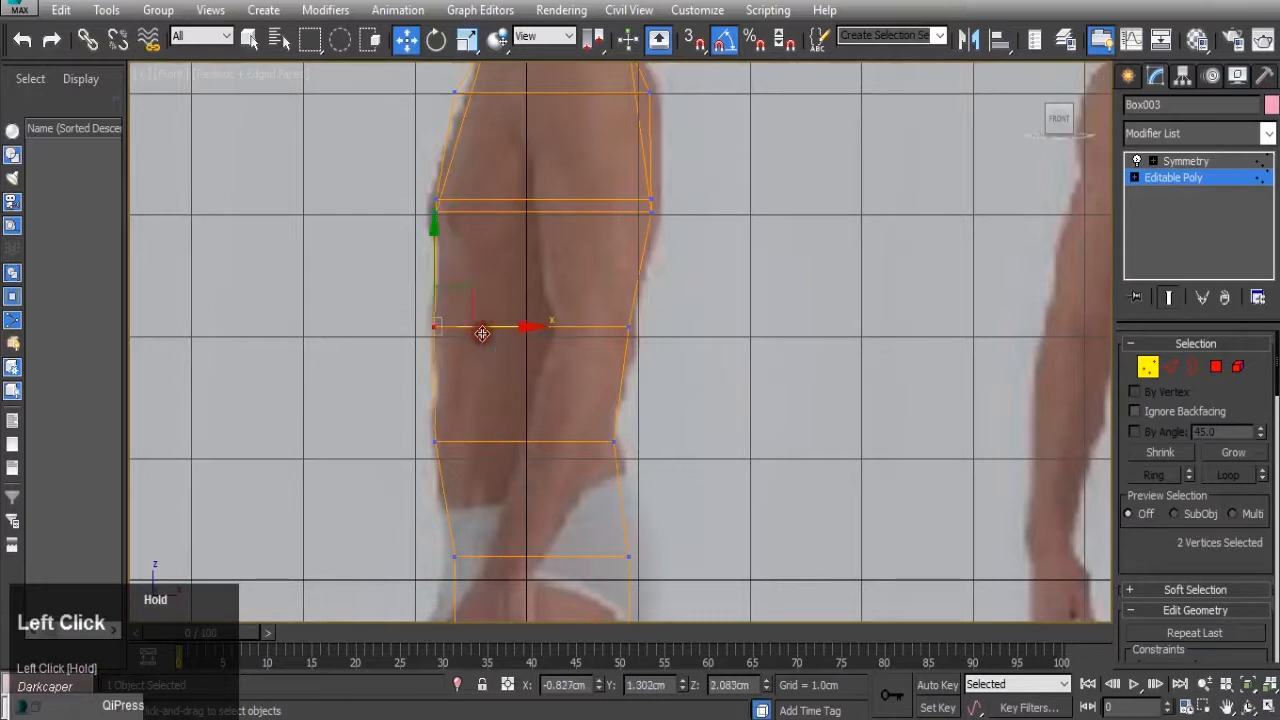
- Move the rear vertices of the hip row outward to the side reference's buttock outline
scroll(470, 470, "down", 3)
scroll(480, 490, "up", 3)
middle_click_drag(480, 483, 464, 431)
scroll(456, 447, "up", 2)
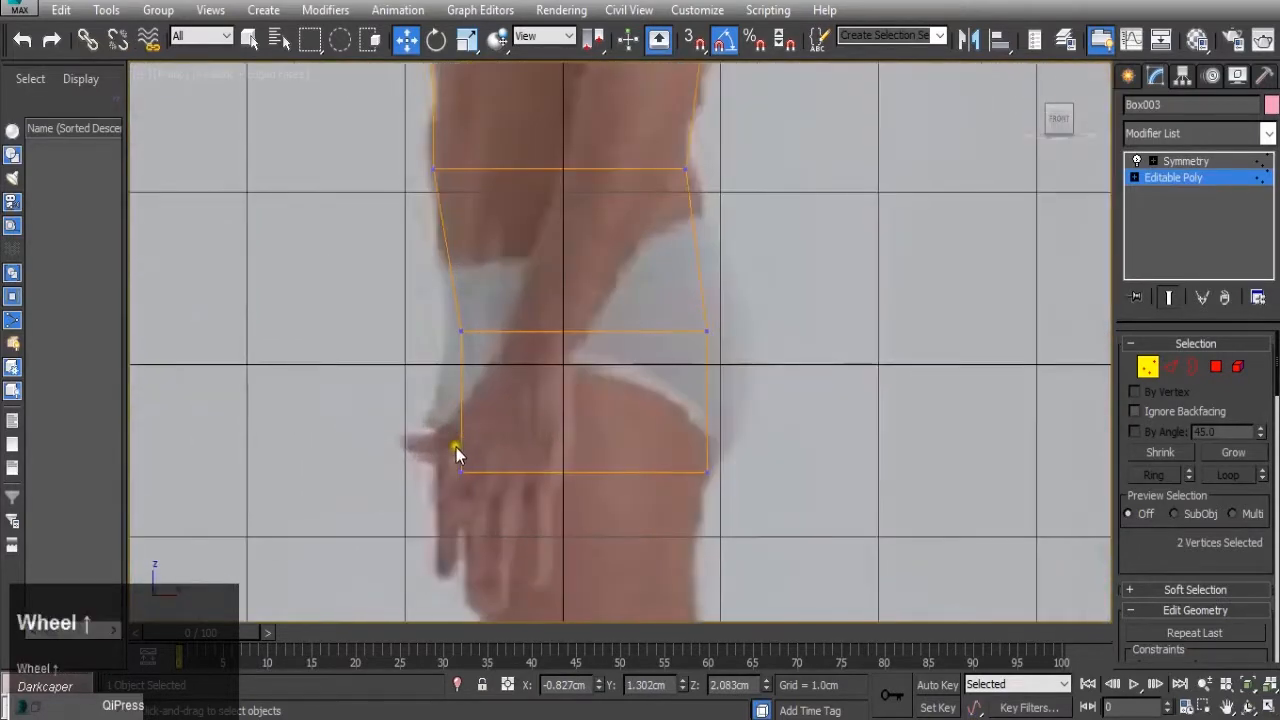
left_click_drag(656, 306, 723, 368)
left_click(741, 319)
left_click_drag(697, 302, 772, 340)
scroll(768, 335, "down", 2)
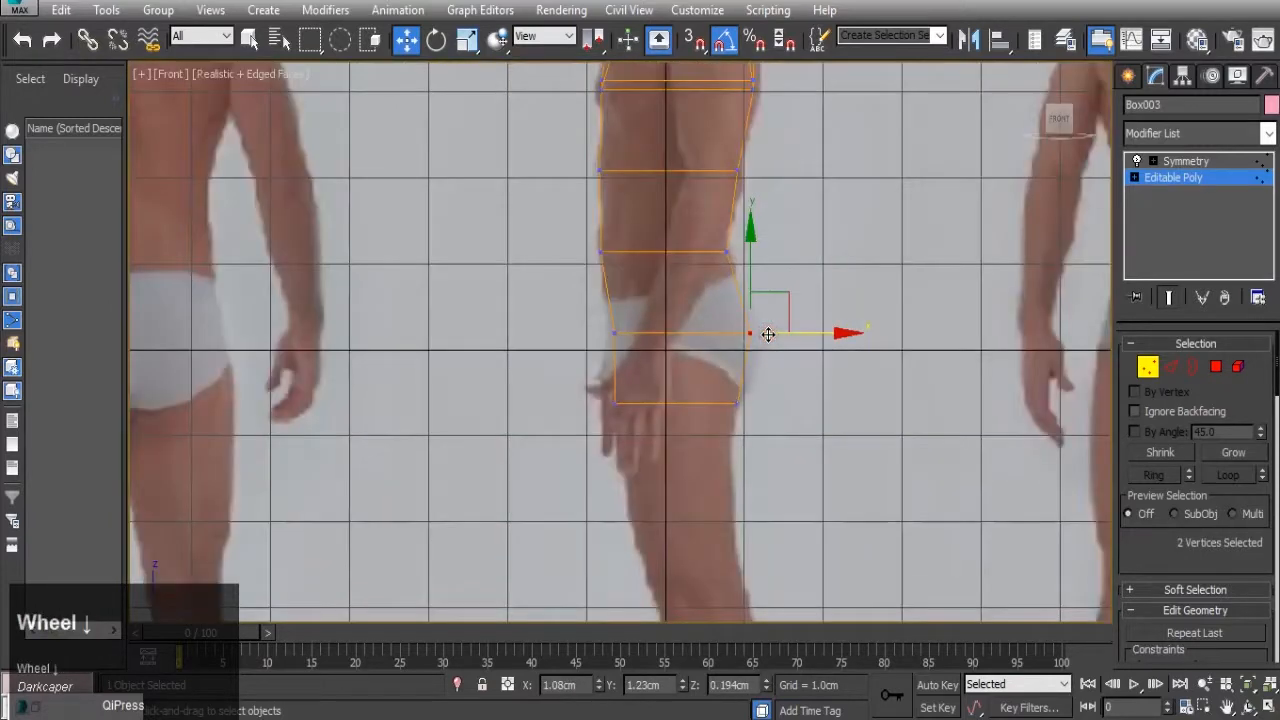
- Move the eight neck vertices backward along X to about 0.31 cm in the Front view to follow the side reference's neck
scroll(768, 335, "down", 2)
scroll(718, 128, "up", 6)
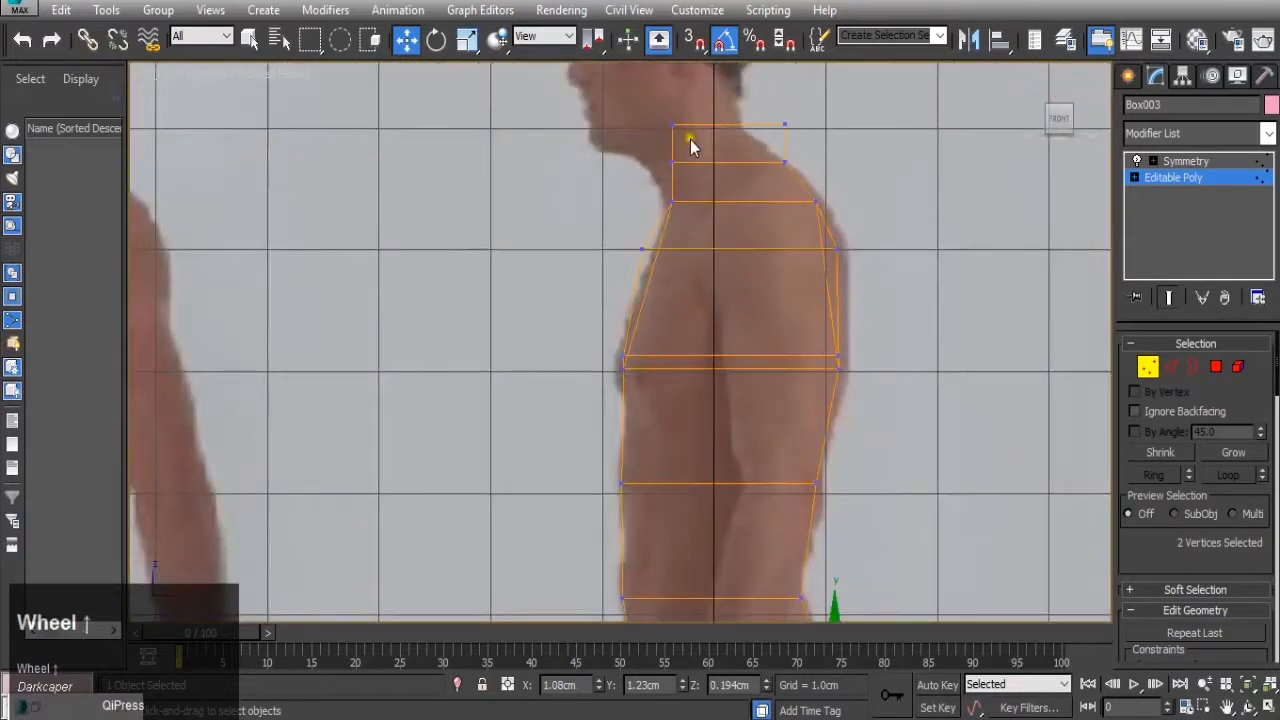
left_click_drag(621, 94, 903, 205)
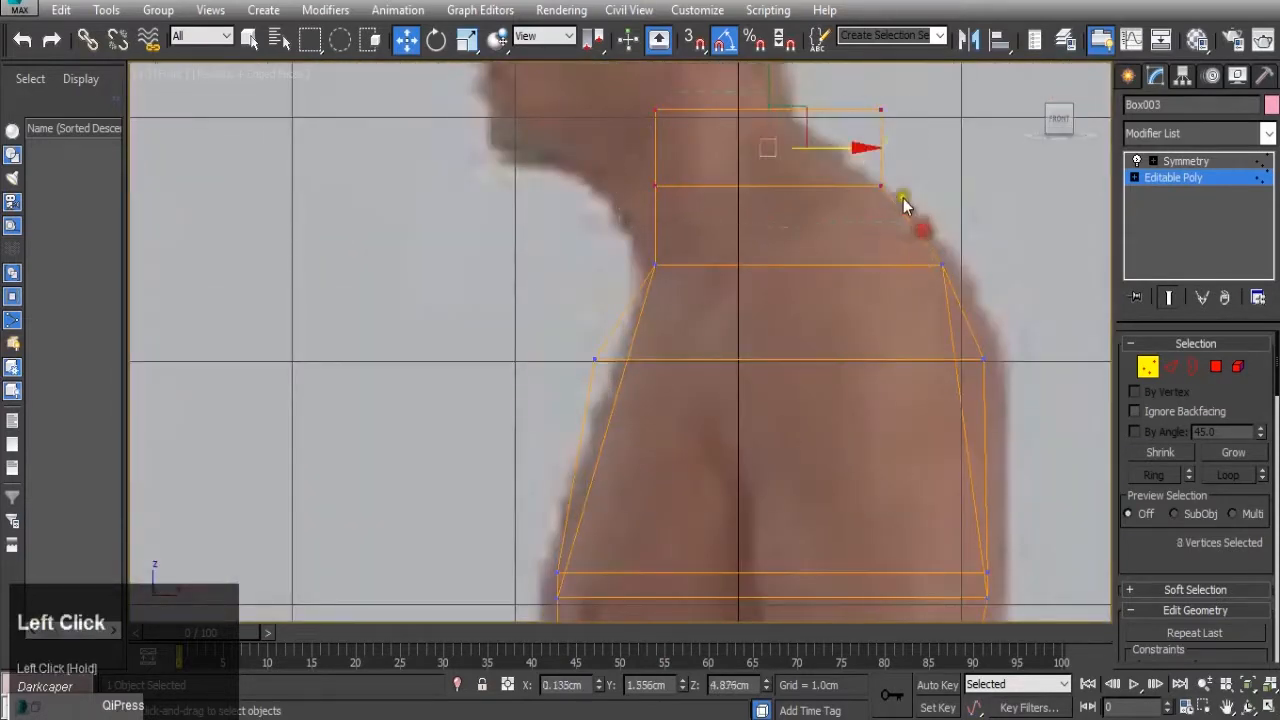
left_click_drag(858, 147, 906, 146)
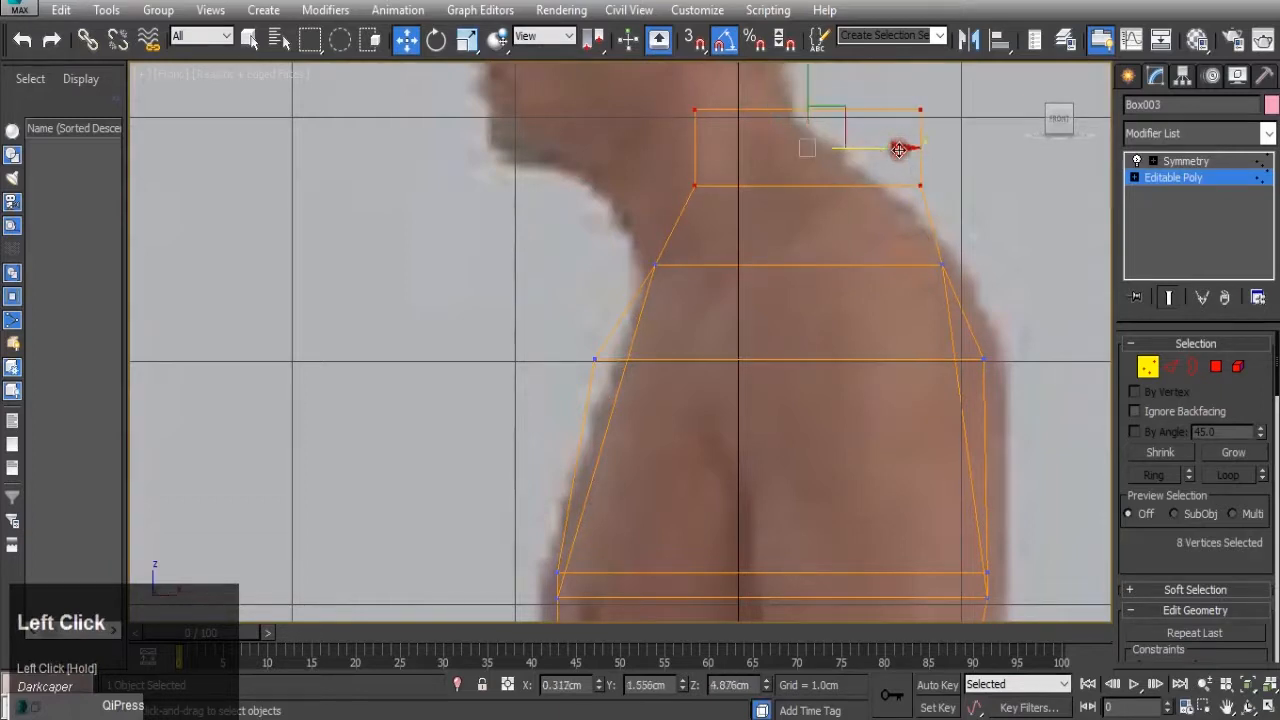
scroll(787, 175, "down", 2)
scroll(822, 203, "down", 1)
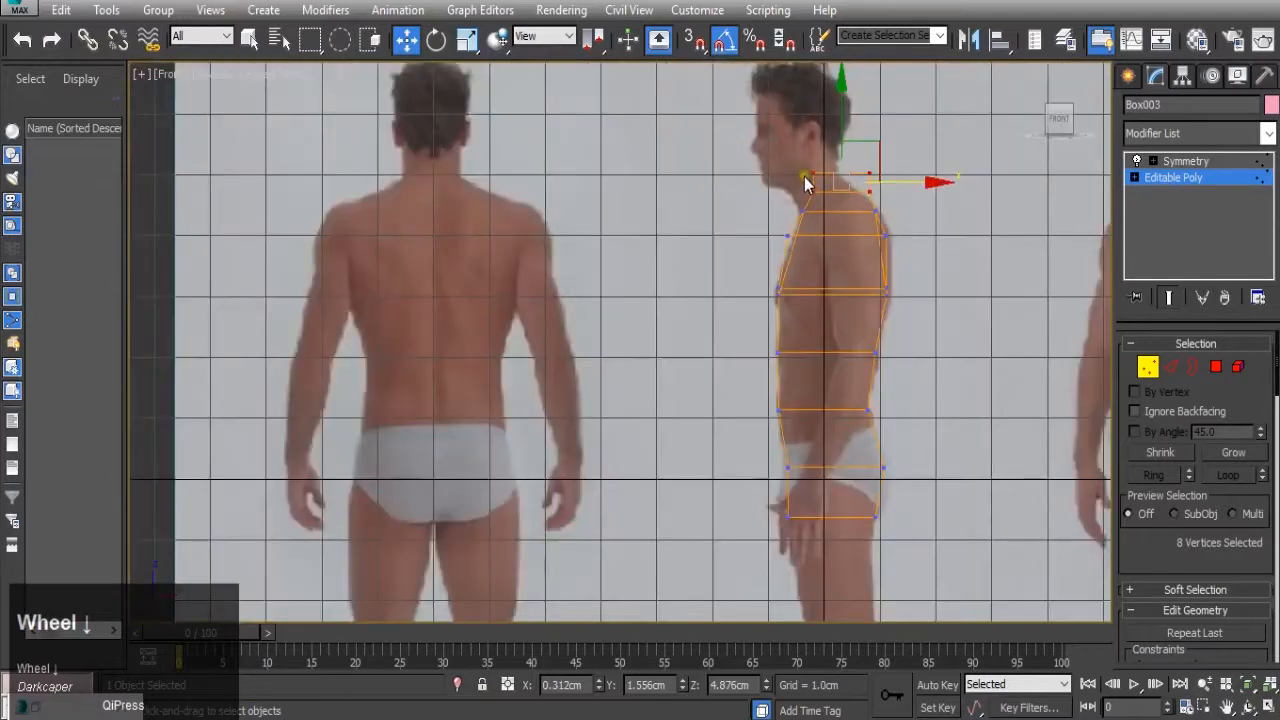
scroll(810, 185, "up", 2)
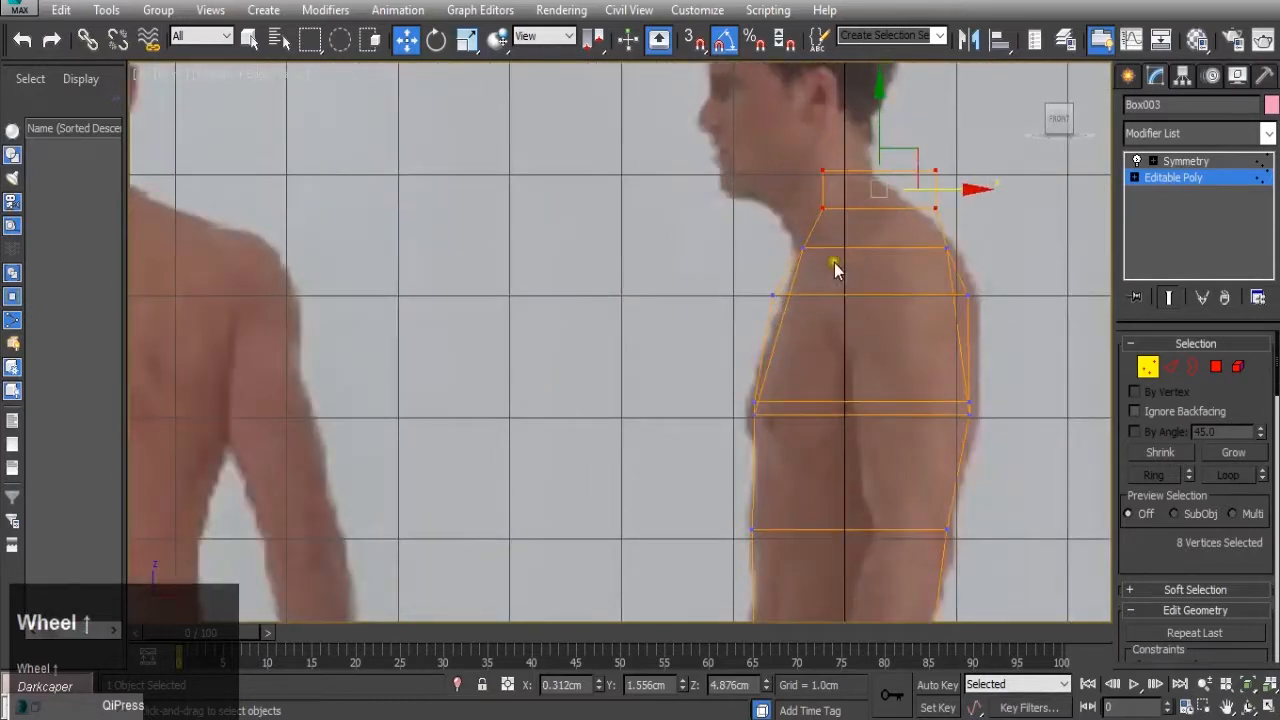
- Restore the four-viewport layout and set the body material's opacity to 100
scroll(784, 402, "up", 1)
scroll(780, 414, "down", 4)
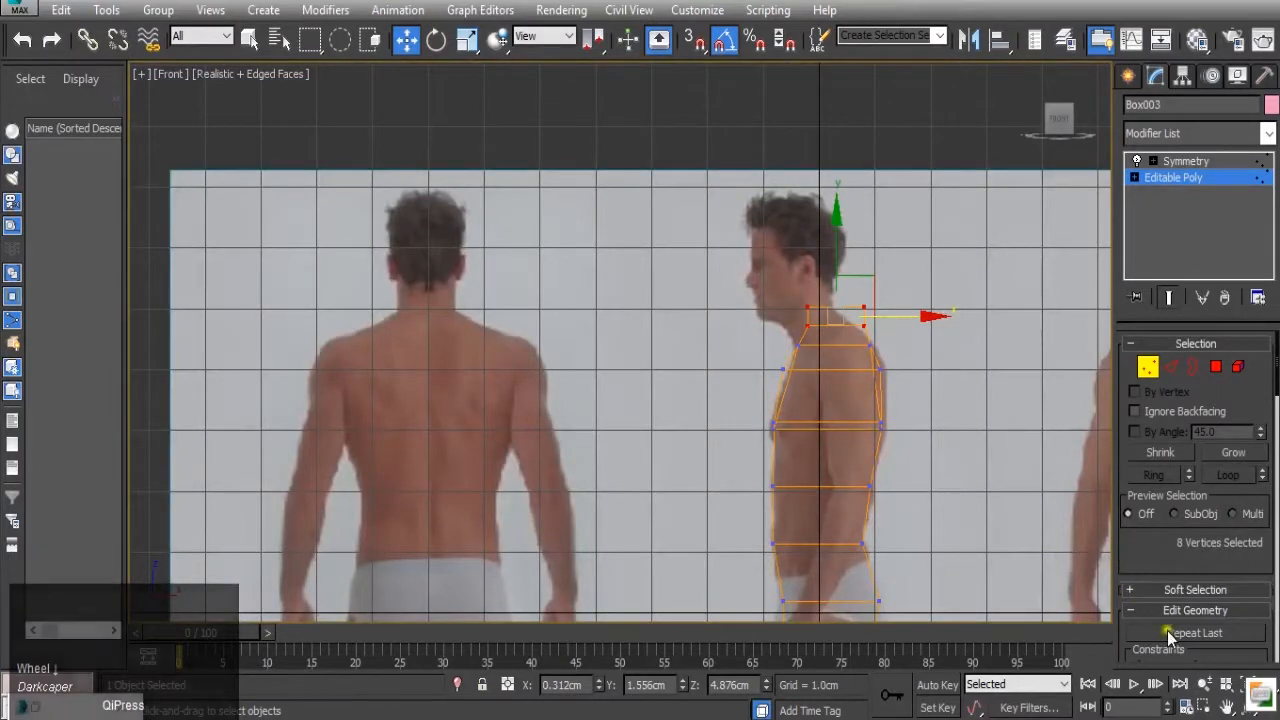
left_click(1265, 706)
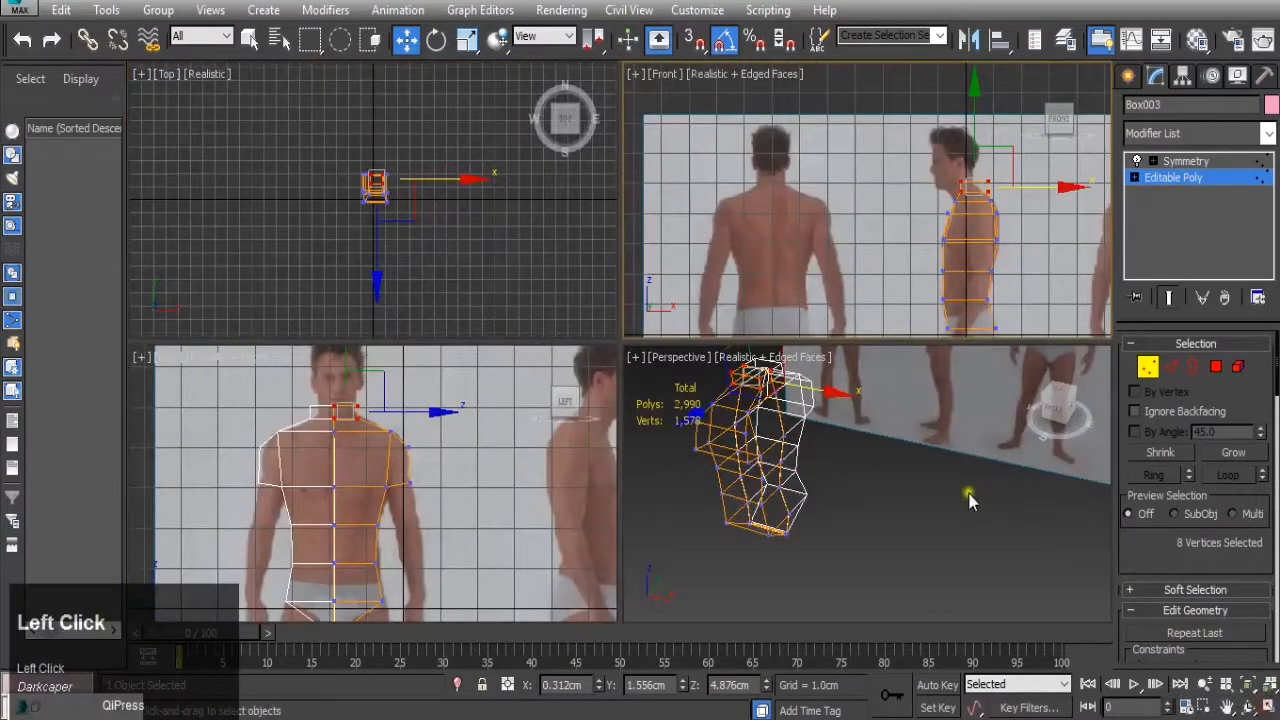
key("m")
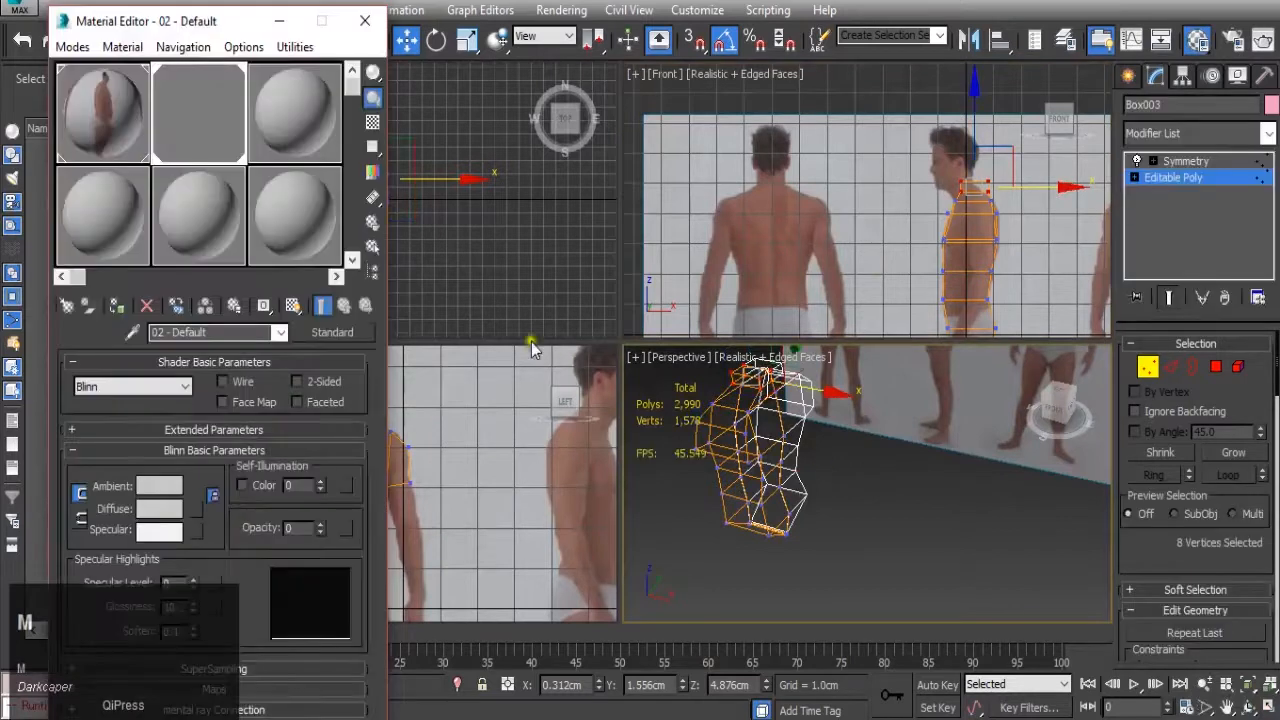
left_click_drag(325, 535, 346, 390)
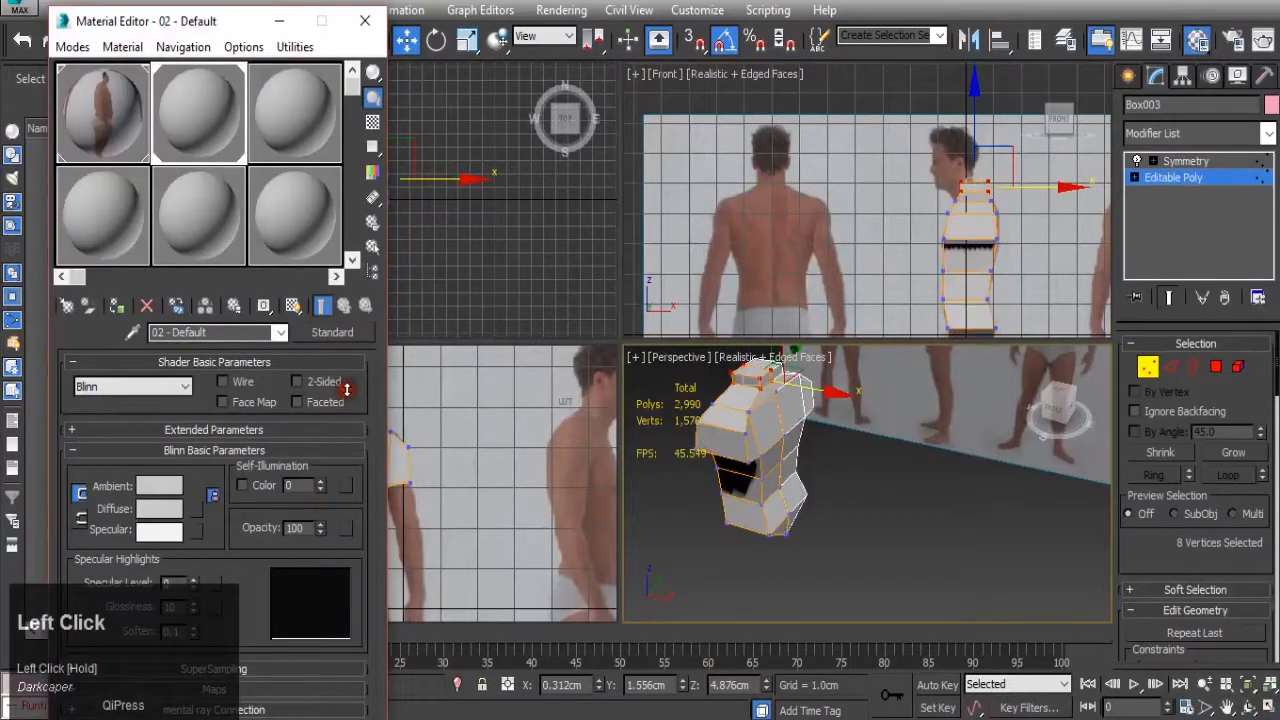
- Select the outer side polygon of the shoulder in the Perspective view and scale it narrower from front to back
middle_click_drag(745, 488, 882, 464, "alt")
scroll(780, 458, "up", 2)
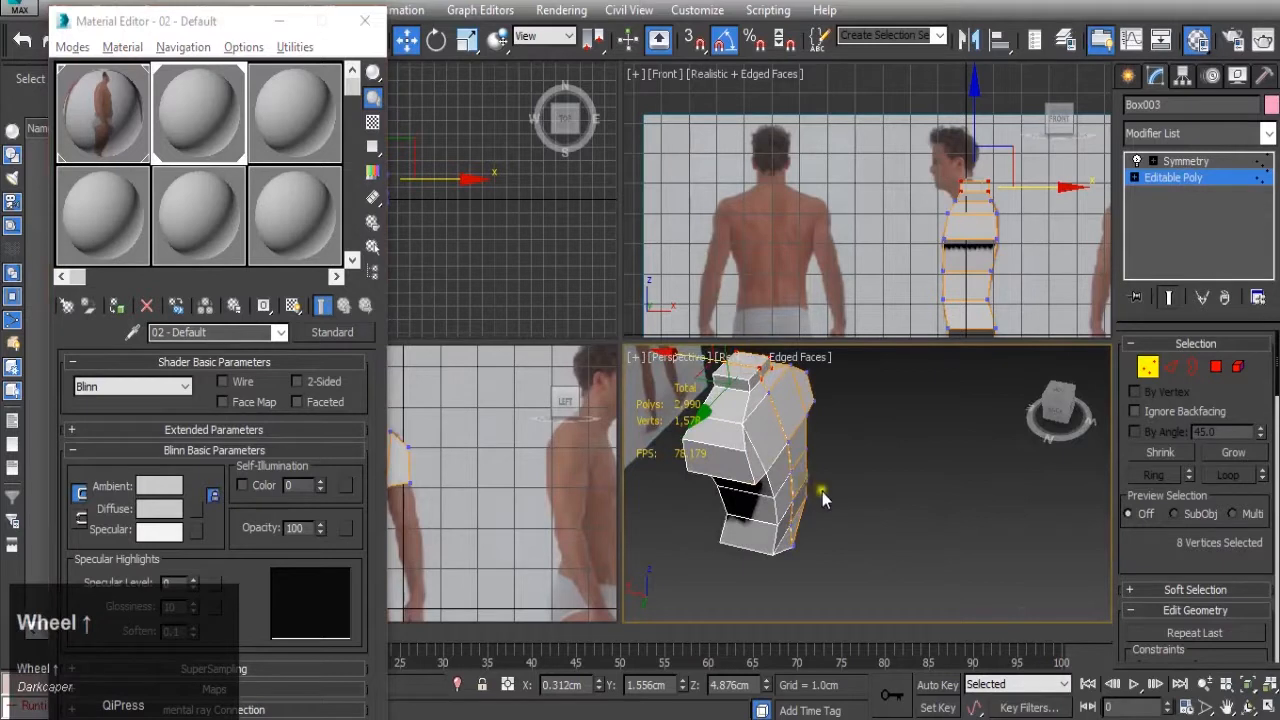
scroll(822, 500, "down", 1)
scroll(580, 497, "up", 2)
middle_click_drag(580, 497, 542, 498)
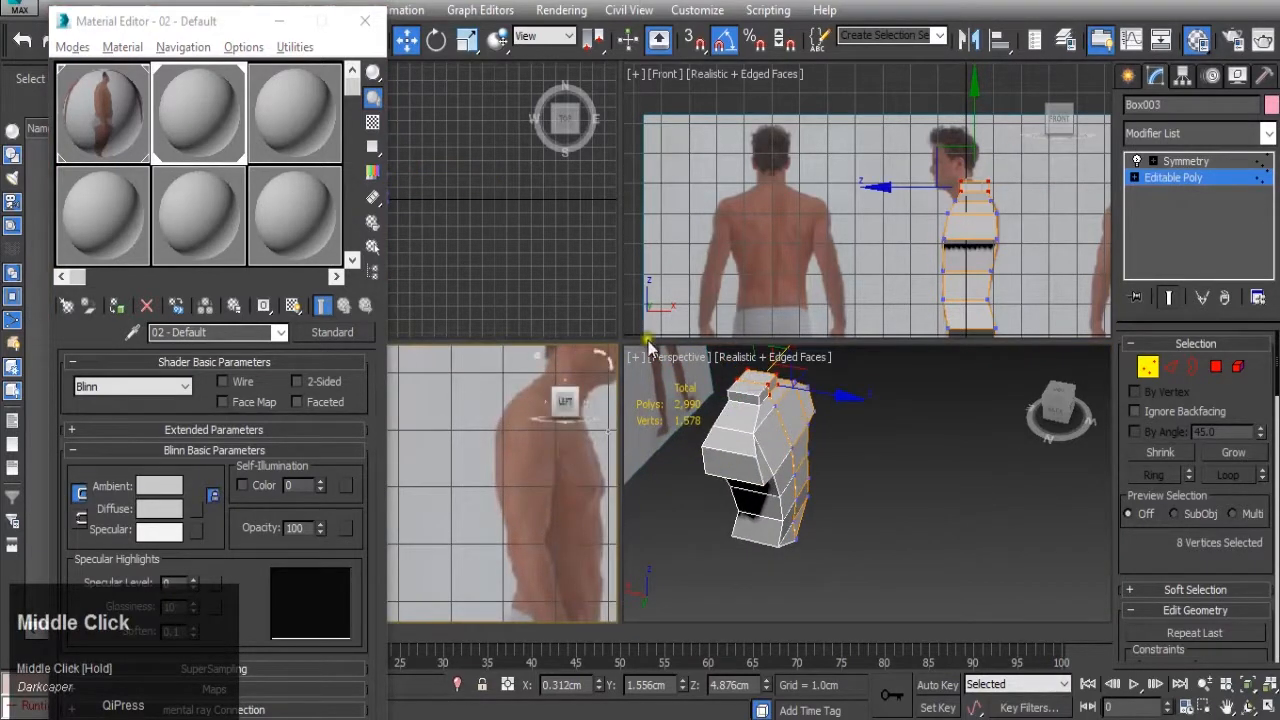
scroll(940, 205, "up", 2)
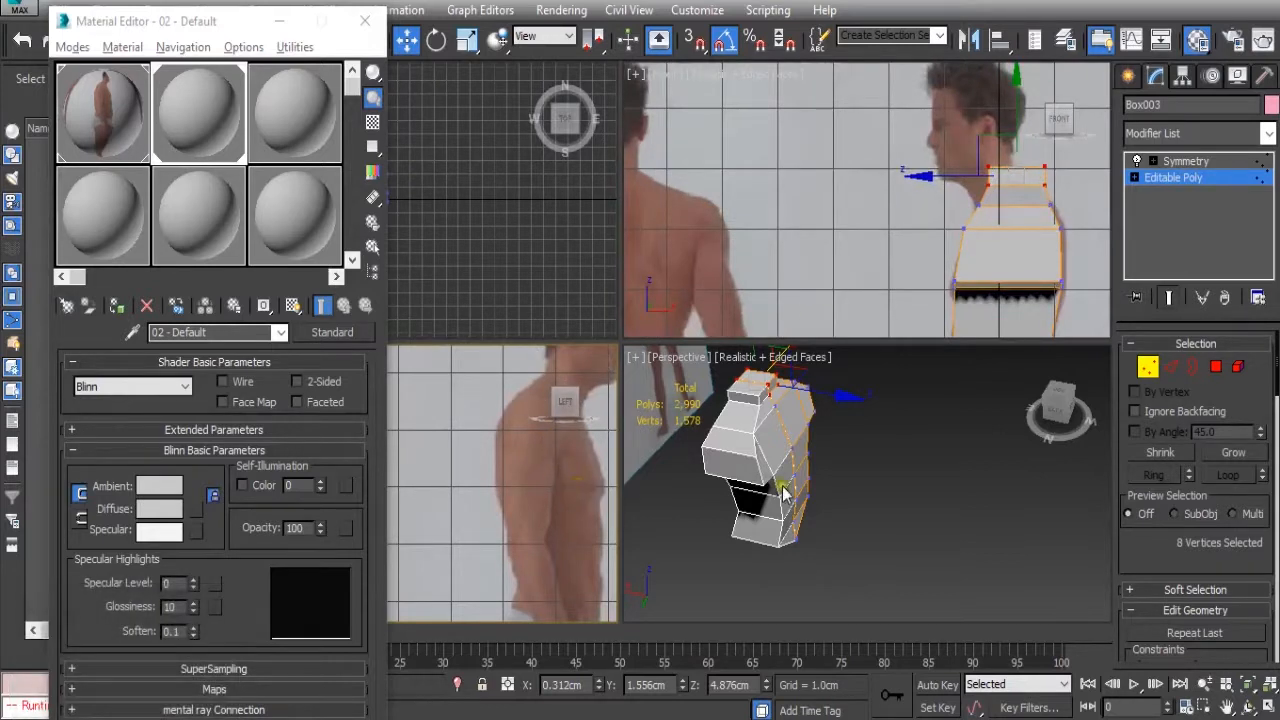
scroll(785, 492, "up", 3)
left_click(1213, 369)
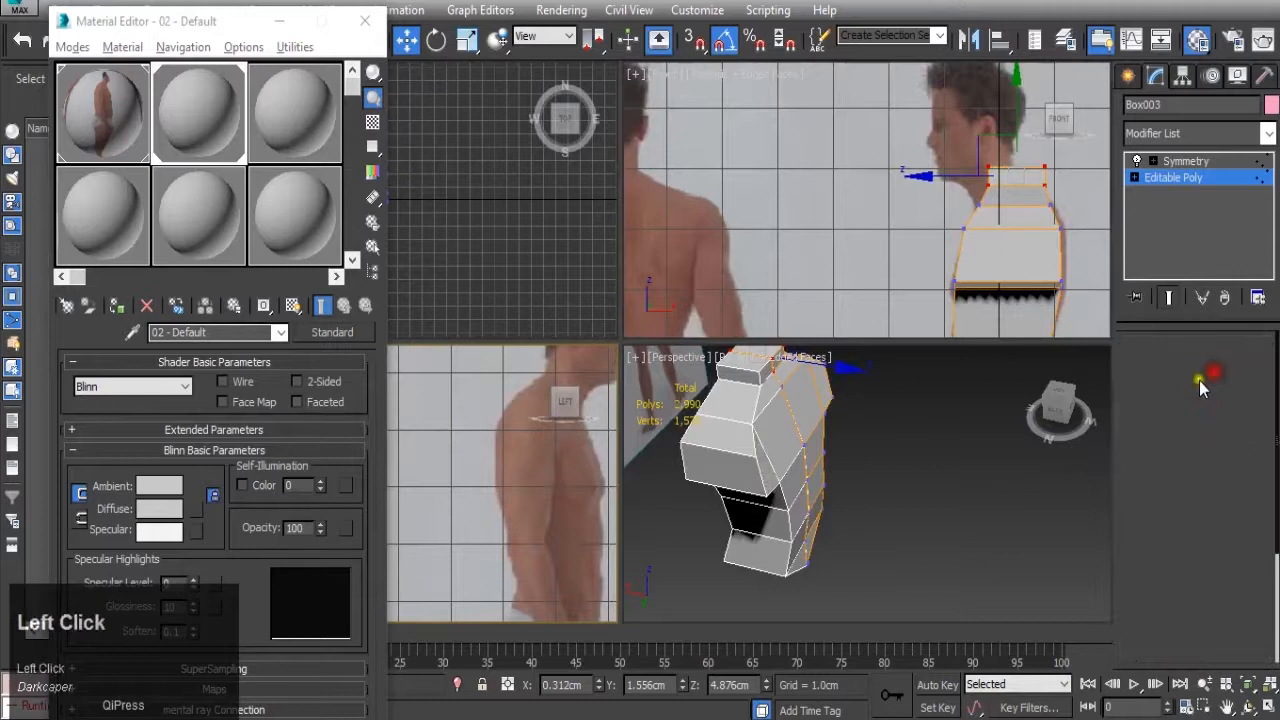
left_click(748, 442)
left_click(824, 450)
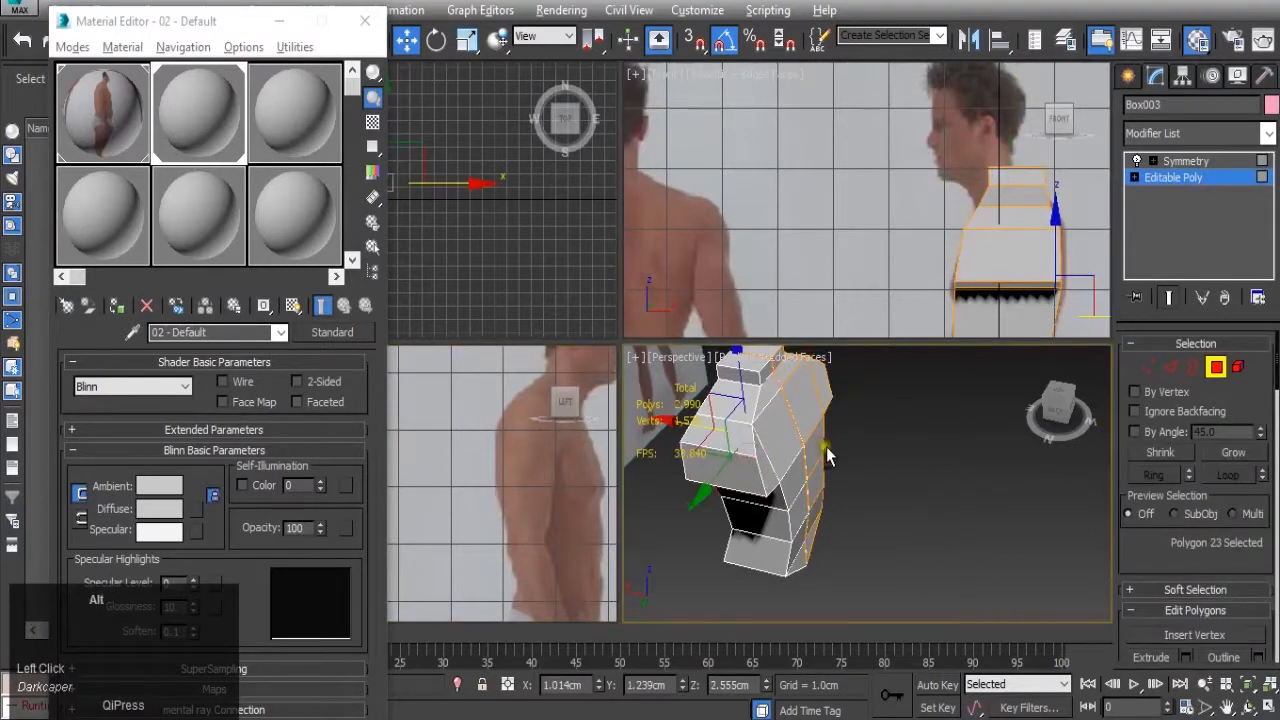
middle_click_drag(826, 456, 660, 440, "alt")
left_click(745, 428)
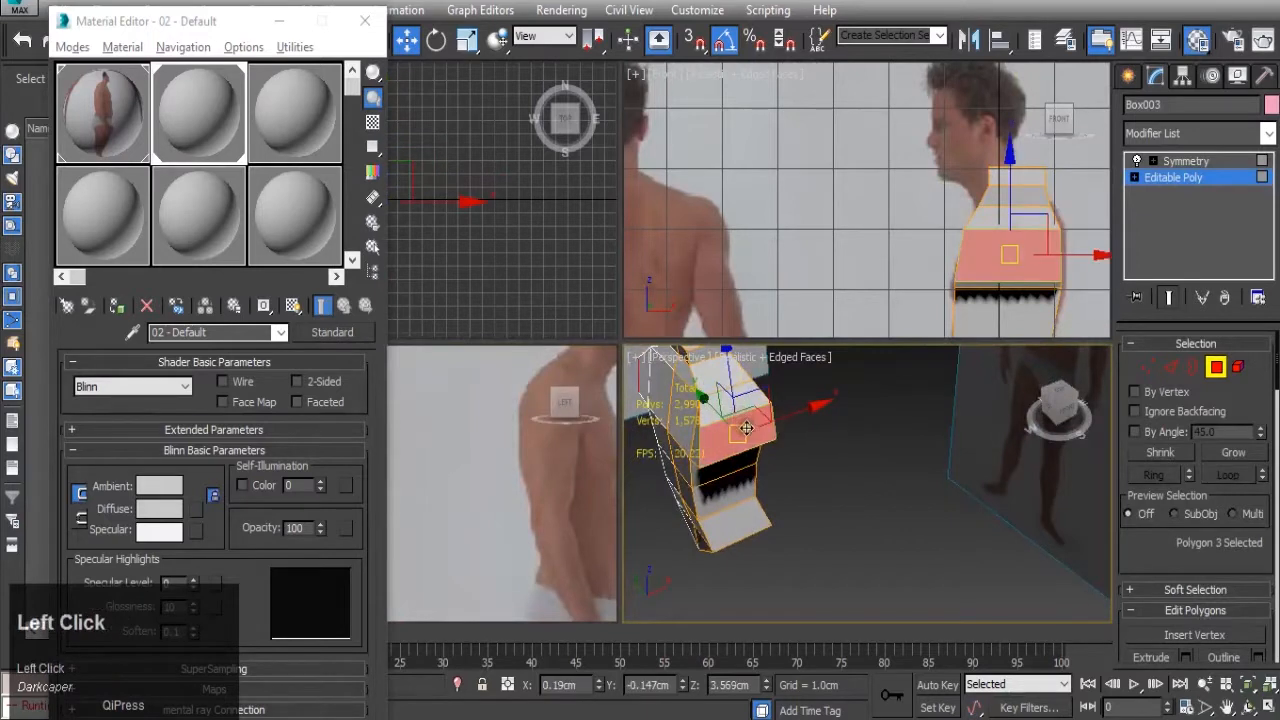
key("r")
mouse_move(668, 476)
left_mouse_down()
mouse_move(694, 466)
mouse_move(677, 460)
left_mouse_up()
- Move the narrowed shoulder polygon backward along X to about 0.43 cm
middle_click_drag(677, 460, 694, 423, "alt")
key("w")
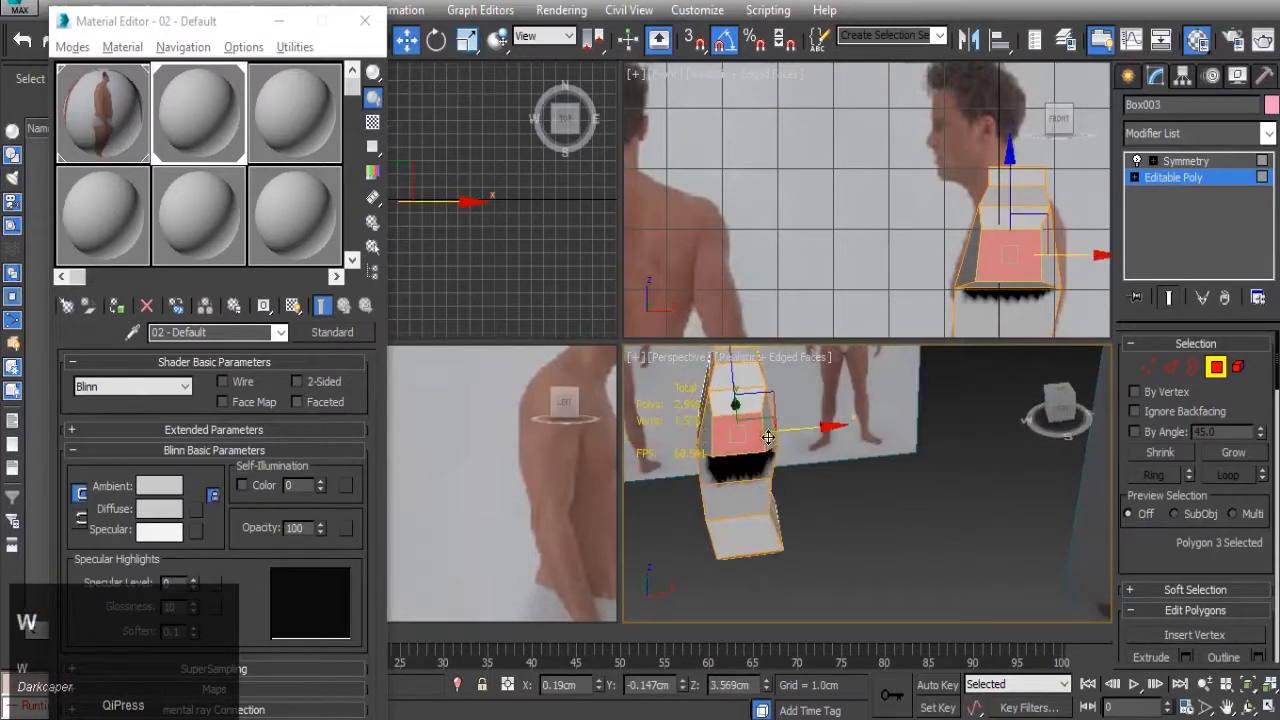
left_click_drag(782, 431, 812, 434)
middle_click_drag(812, 434, 716, 490, "alt")
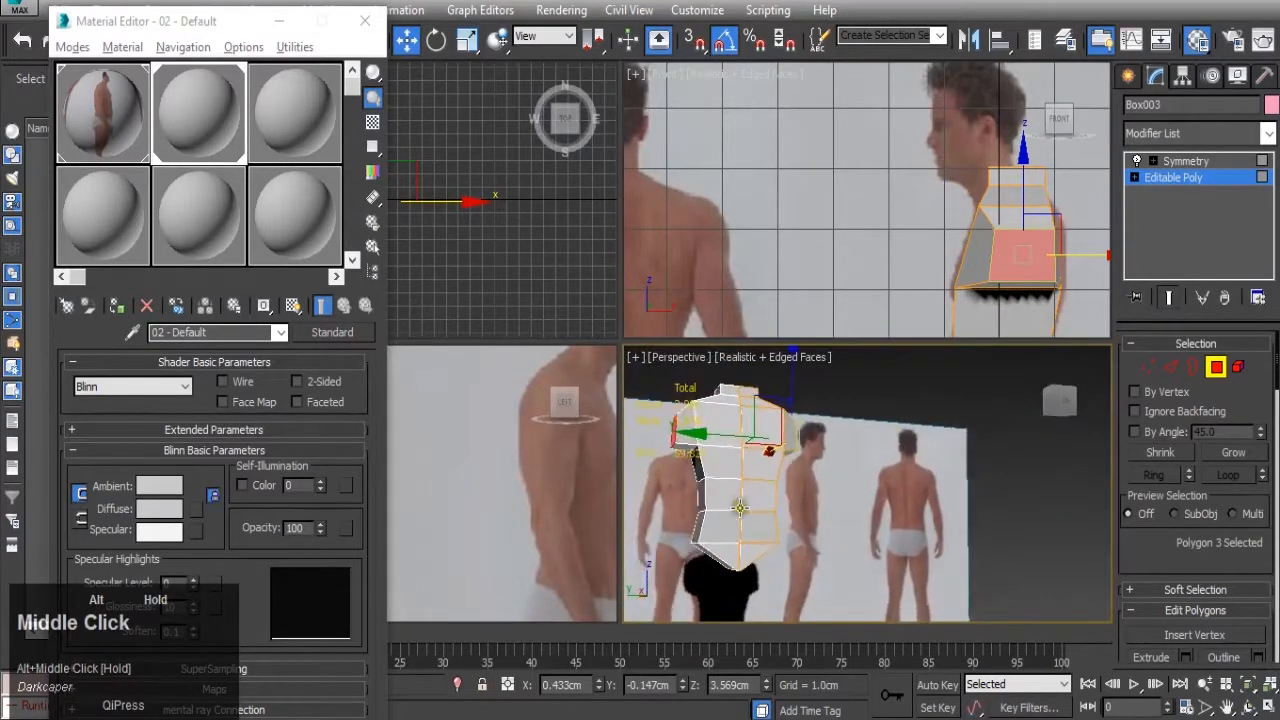
- Select the slanted polygon on the underside of the pelvis where the leg starts
scroll(714, 491, "down", 1)
scroll(867, 290, "down", 3)
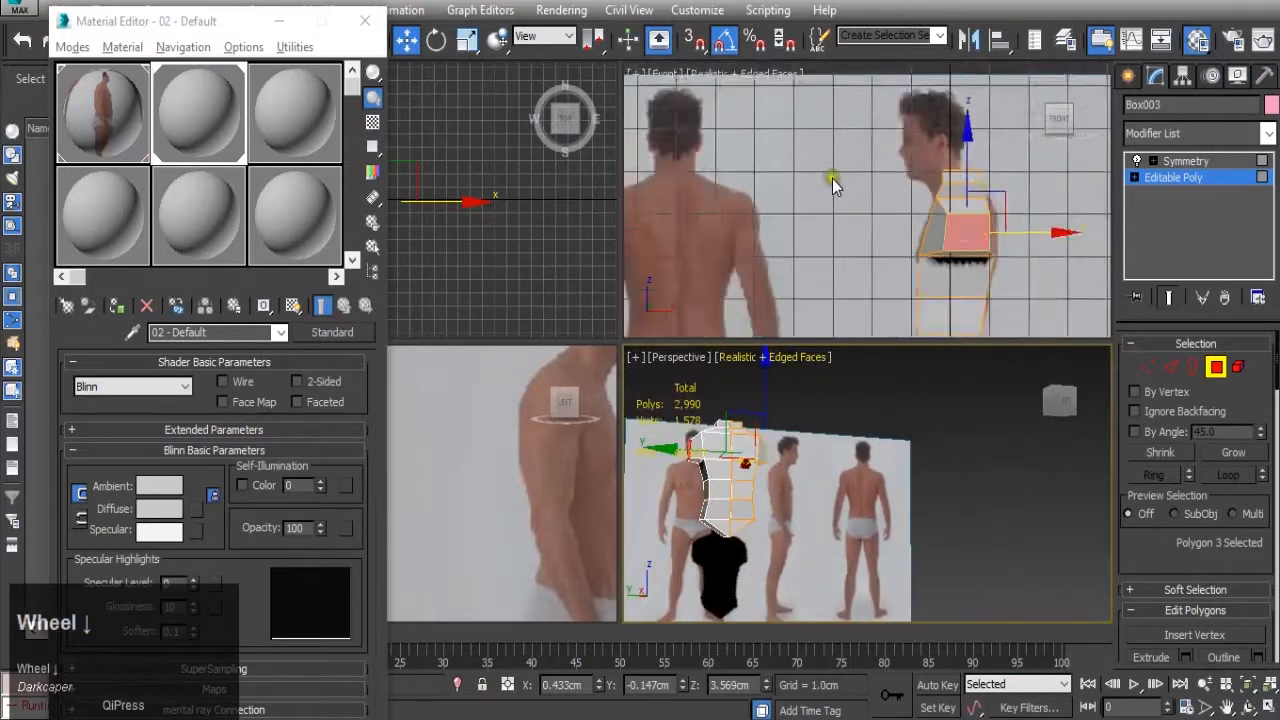
scroll(676, 528, "up", 5)
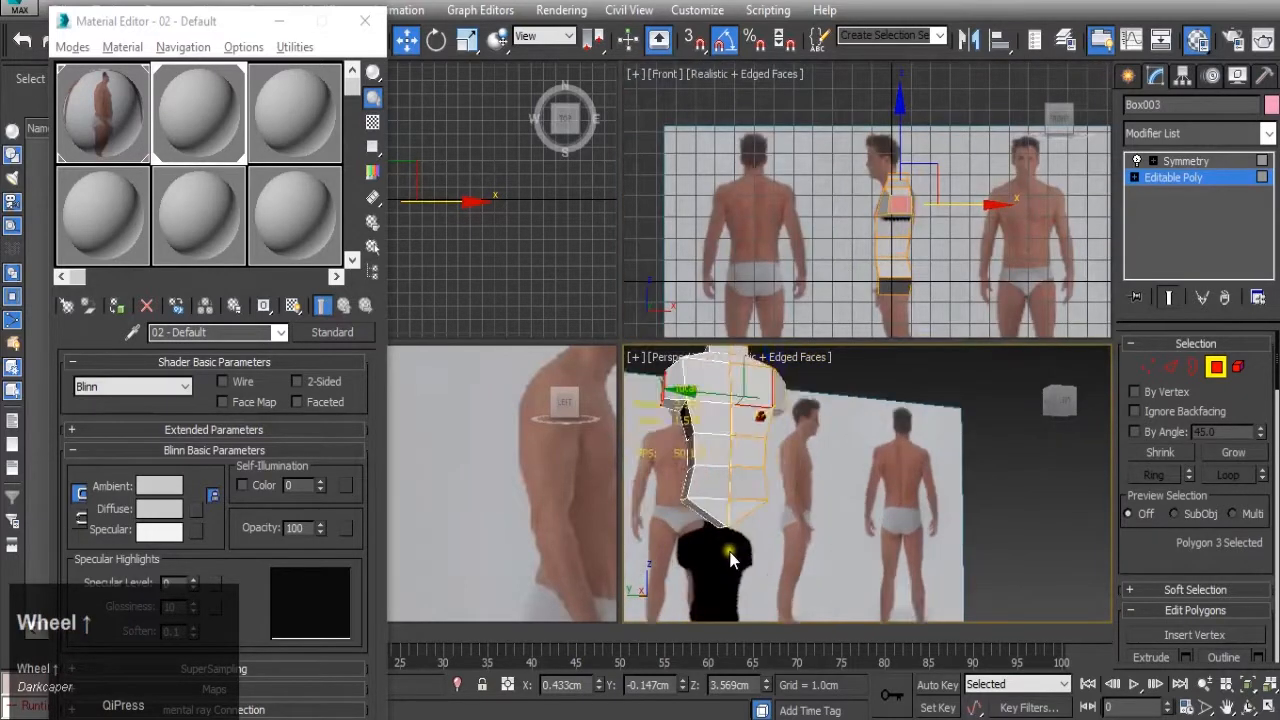
middle_click_drag(737, 534, 713, 462, "alt")
left_click(713, 462)
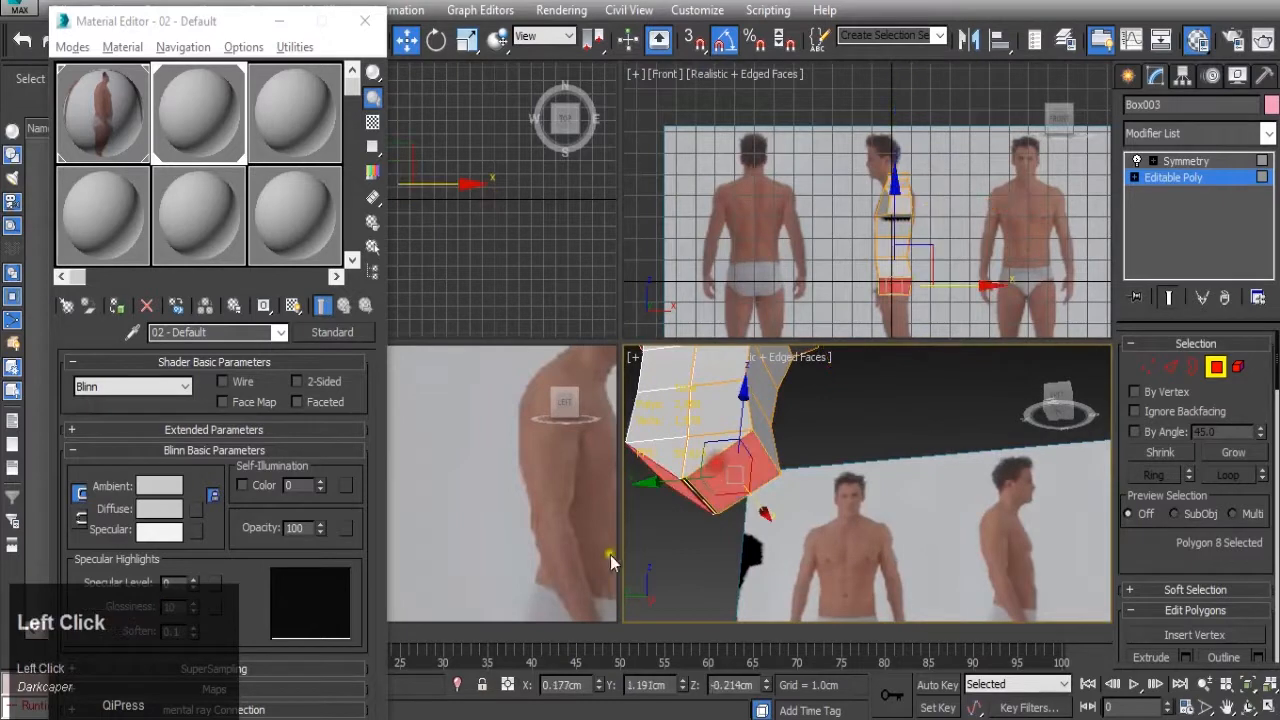
- Minimize the Material Editor and set the orthographic viewport back to the Left view
middle_click_drag(585, 556, 517, 510)
left_click(285, 22)
left_click(565, 403)
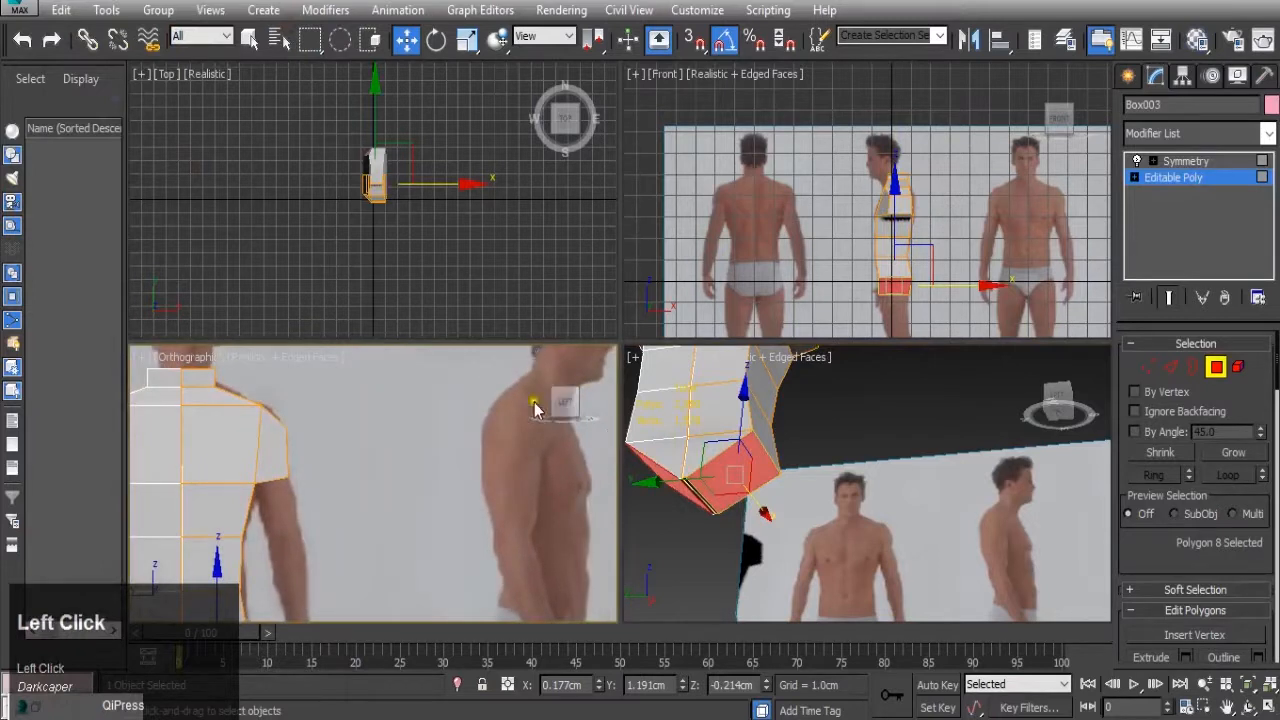
left_click(179, 357)
left_click(253, 497)
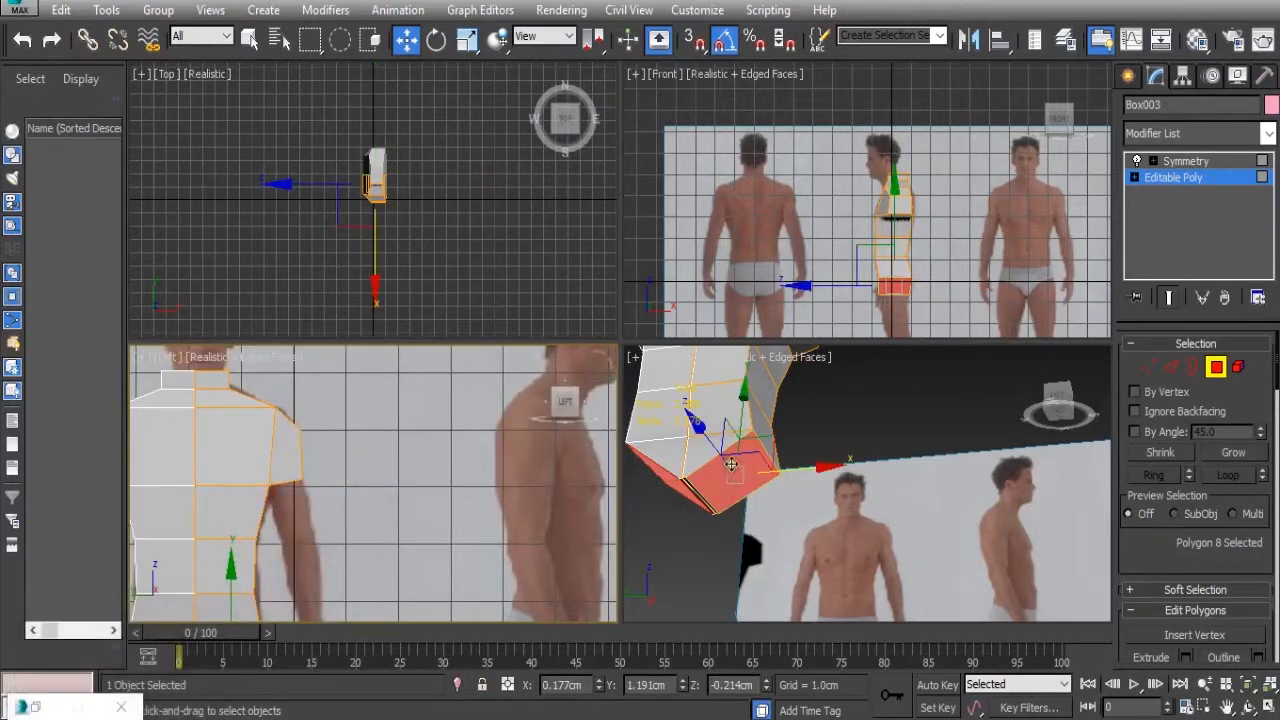
- Extrude the selected underside polygon of the pelvis once to start the leg
scroll(724, 474, "up", 2)
middle_click_drag(766, 455, 963, 536, "alt")
scroll(430, 533, "down", 3)
scroll(378, 470, "up", 5)
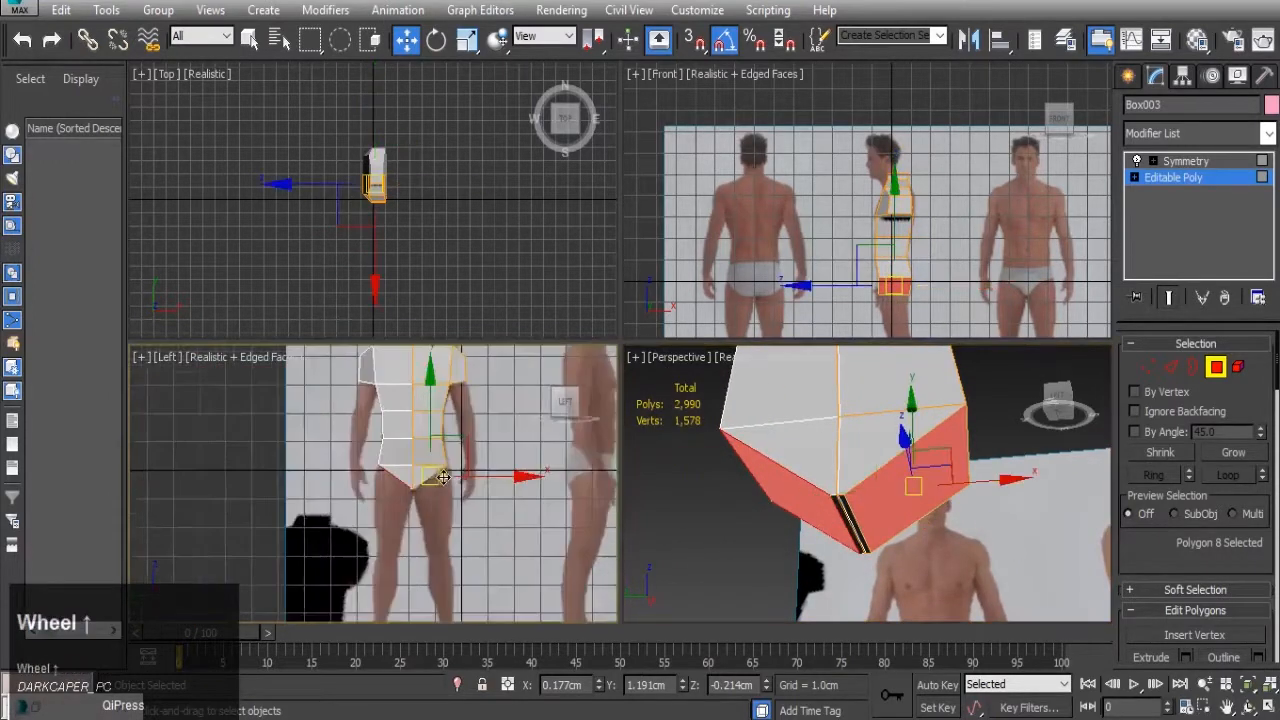
middle_click_drag(378, 470, 442, 481)
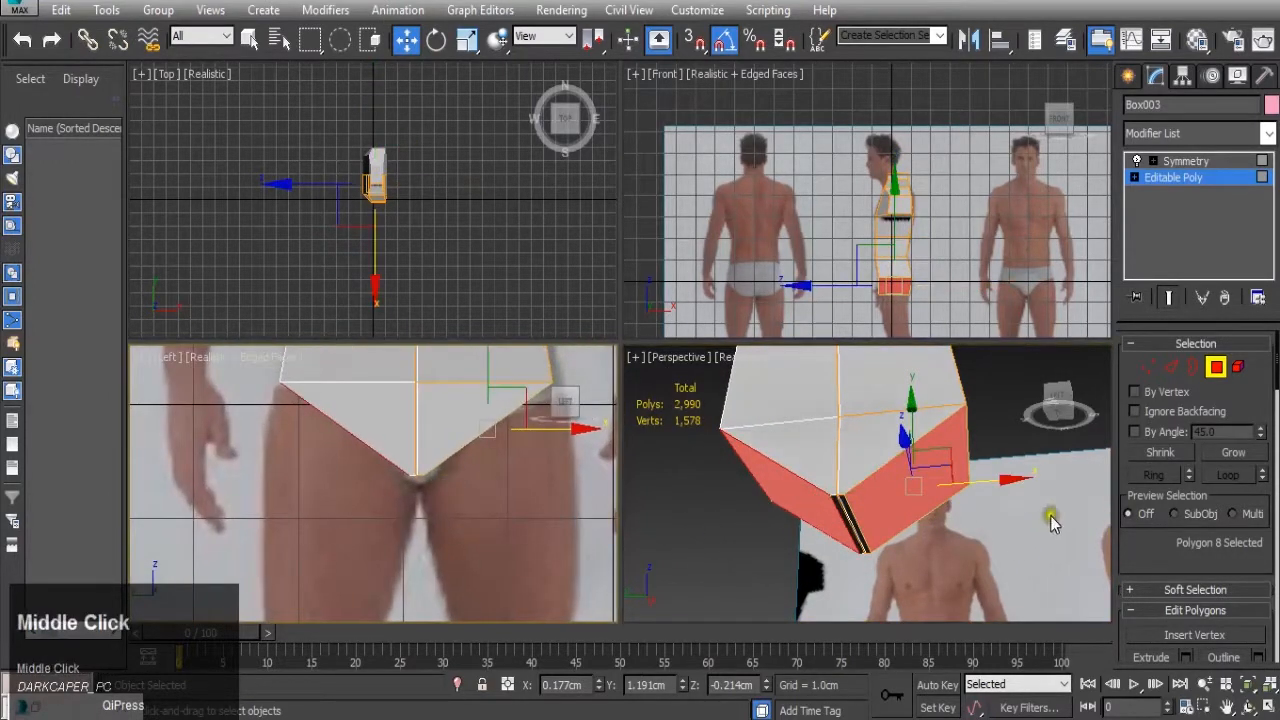
left_click(1185, 657)
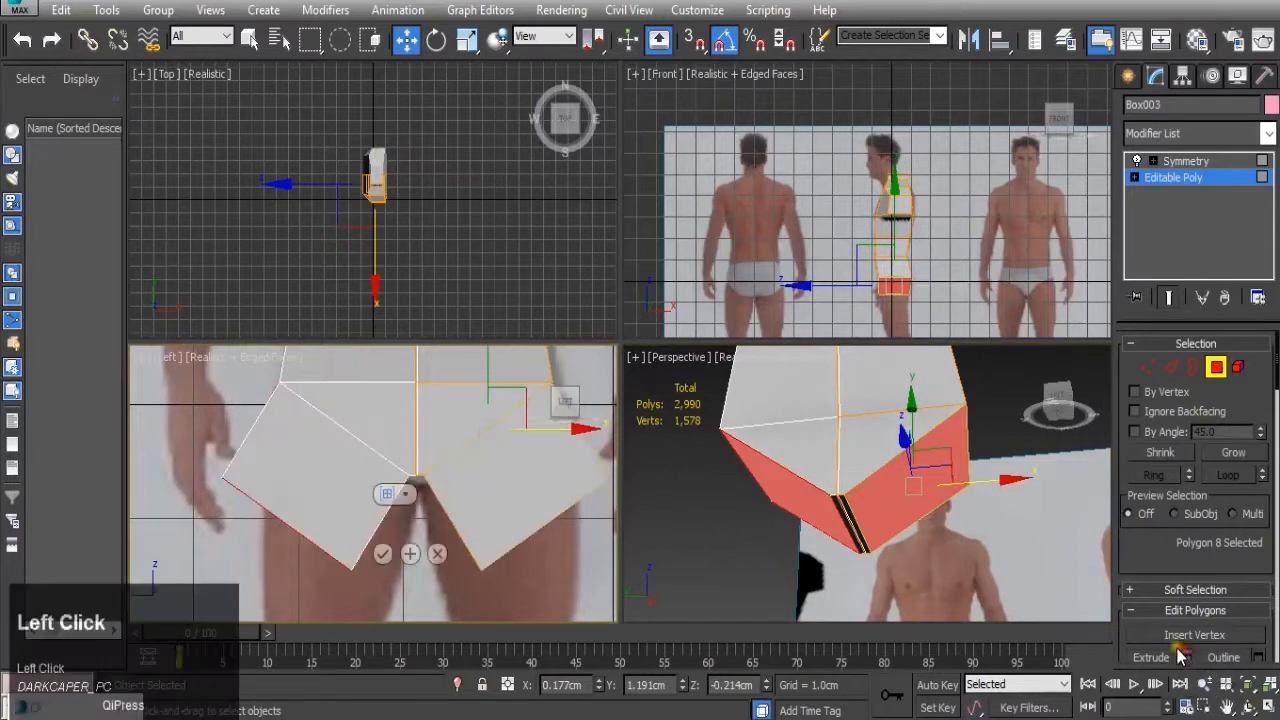
left_click(382, 553)
- Move the extruded leg polygon down the thigh to just above the reference's knee, at Z about -2.5 cm
middle_click_drag(385, 553, 377, 543)
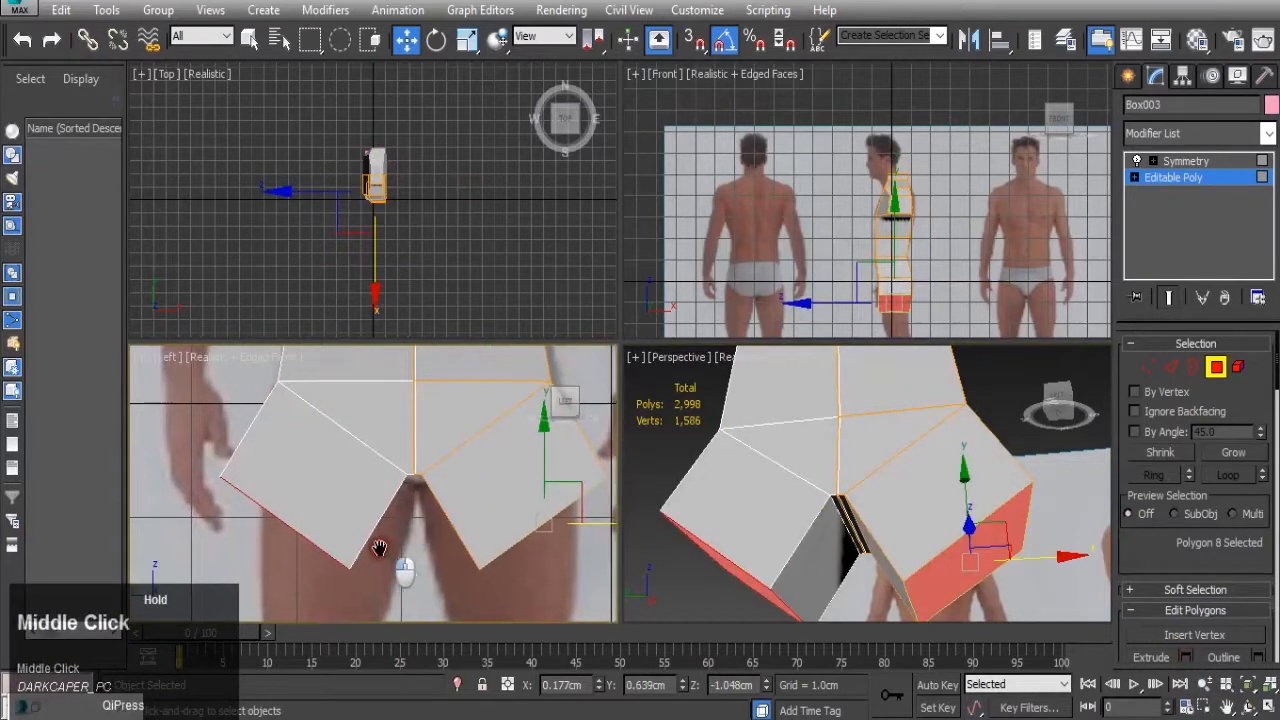
scroll(325, 505, "down", 2)
scroll(325, 505, "down", 2)
left_click_drag(448, 455, 425, 540)
scroll(393, 542, "up", 4)
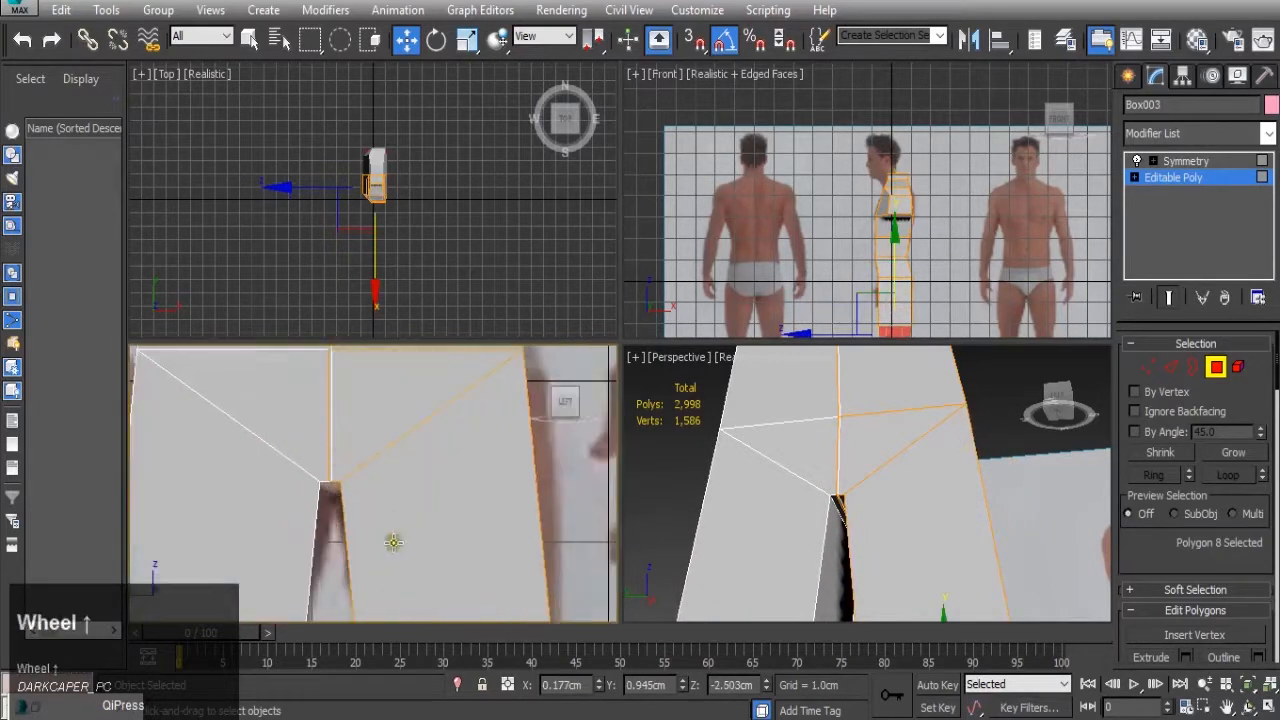
- Rotate the slanted end polygon of the leg to nearly horizontal and scale its width to the reference's thigh in the Left view
scroll(754, 449, "down", 5)
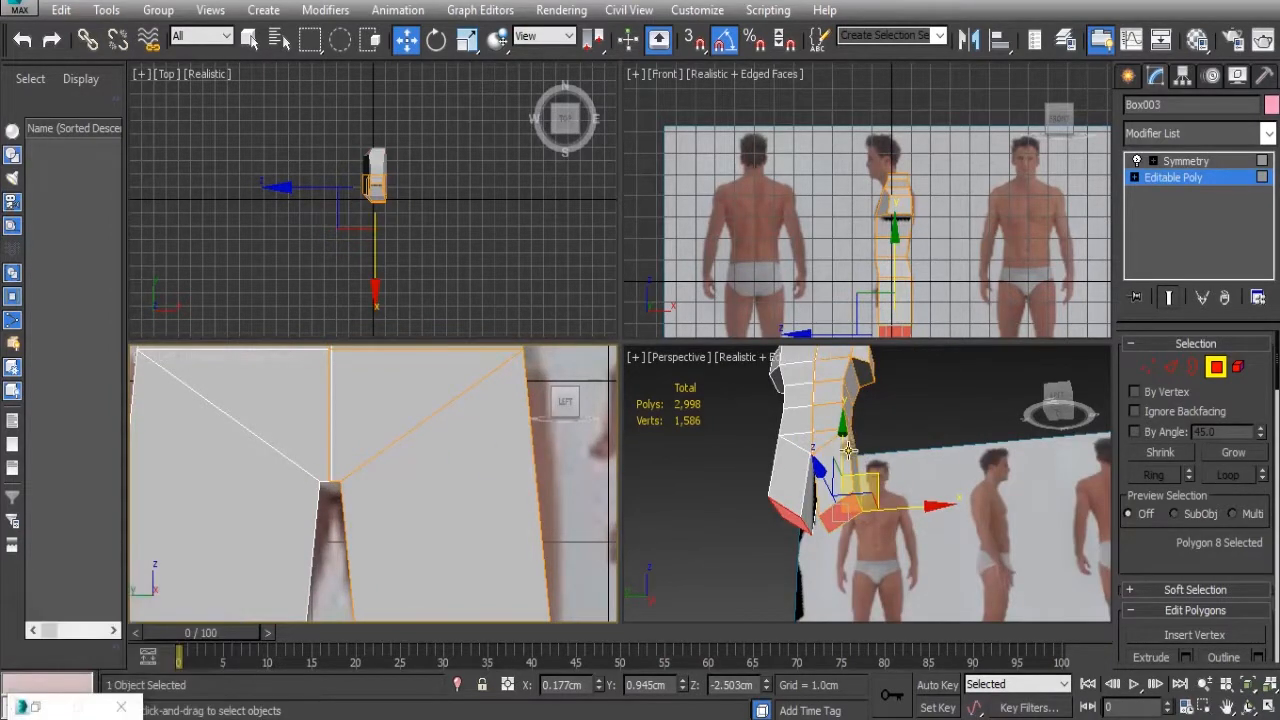
scroll(841, 467, "down", 2)
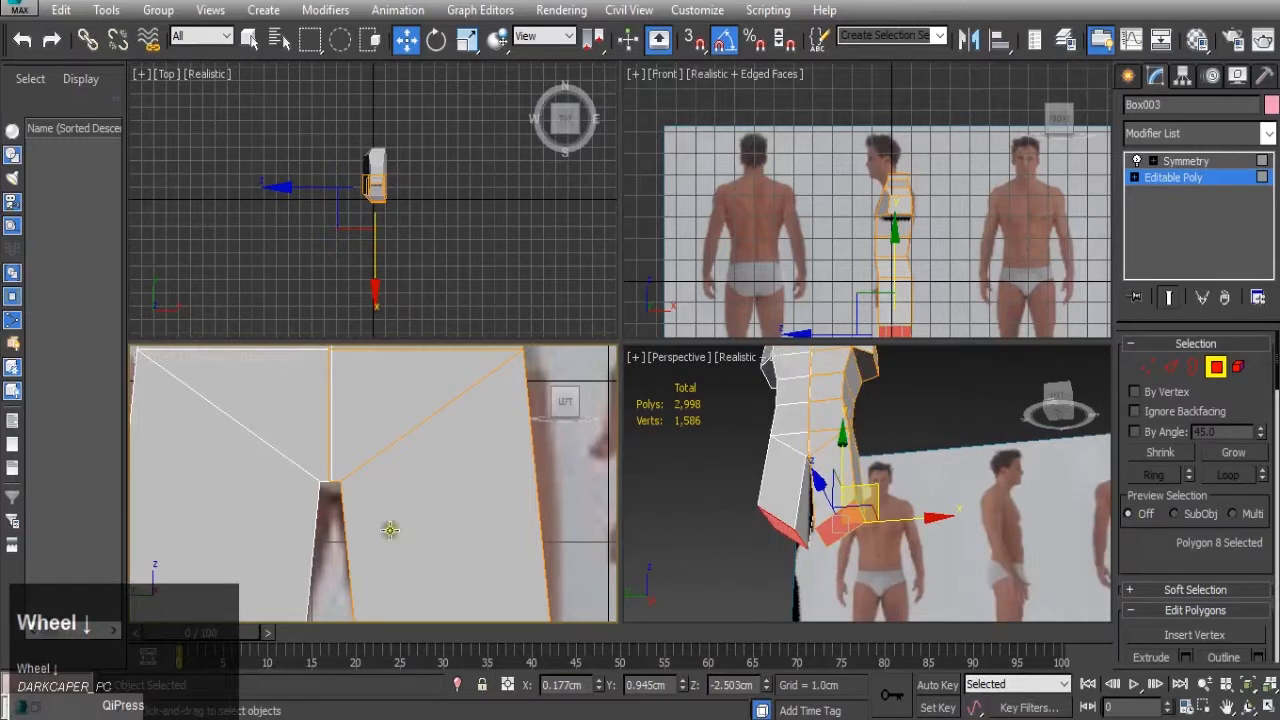
scroll(390, 530, "down", 3)
middle_click_drag(470, 500, 445, 470)
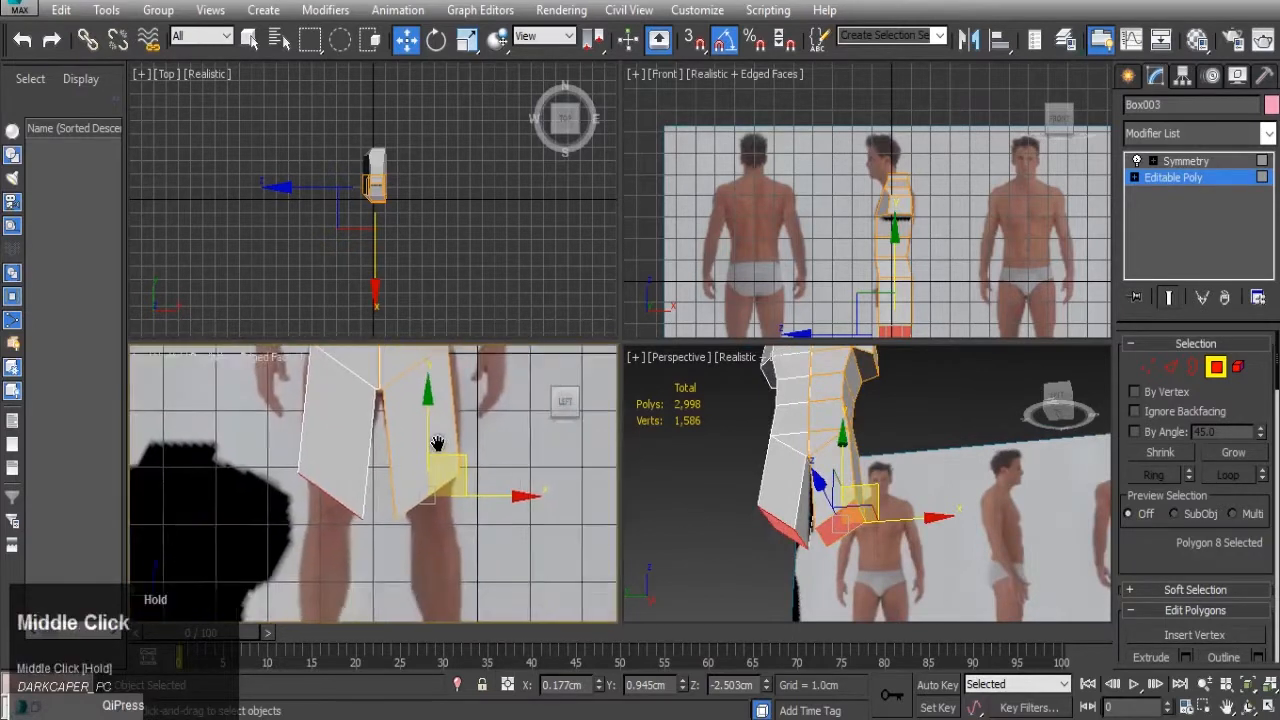
scroll(457, 528, "up", 1)
key("r")
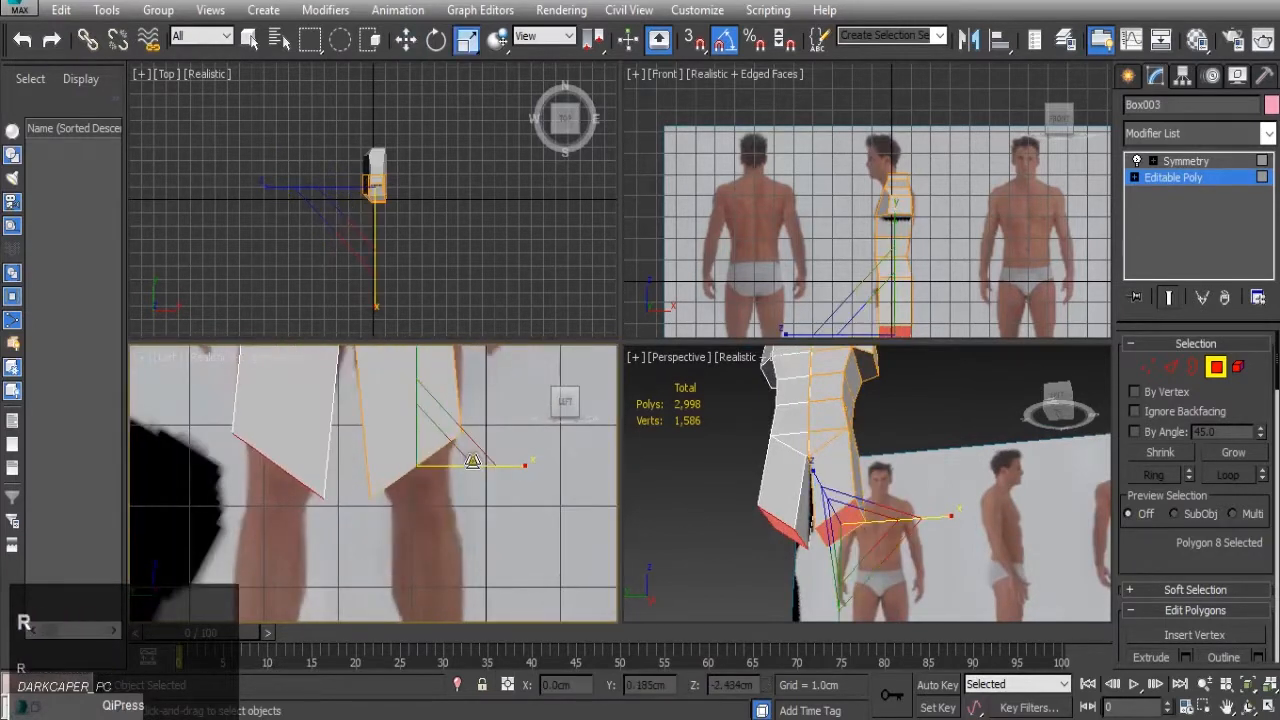
key("e")
left_click_drag(479, 408, 475, 472)
key("r")
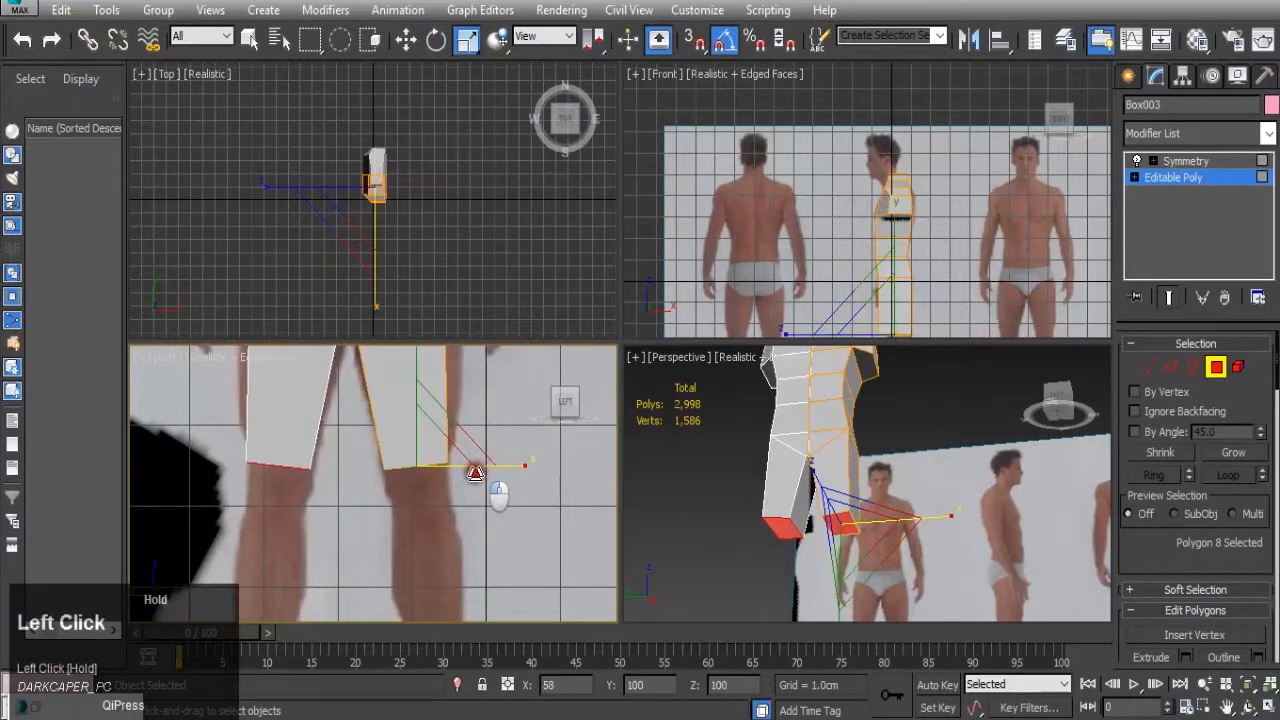
- Scale the thigh's end polygon narrower from front to back in the Front view to follow the side reference
scroll(475, 472, "down", 3)
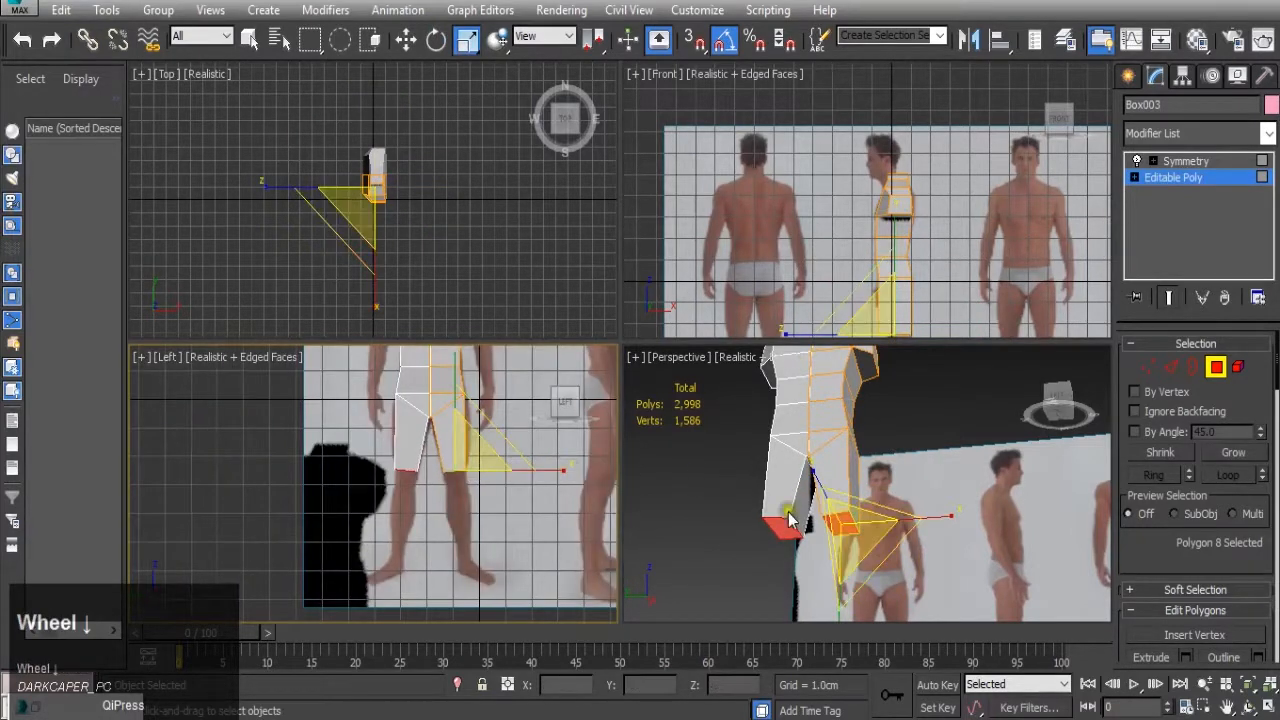
middle_click_drag(890, 155, 840, 100)
scroll(865, 275, "up", 4)
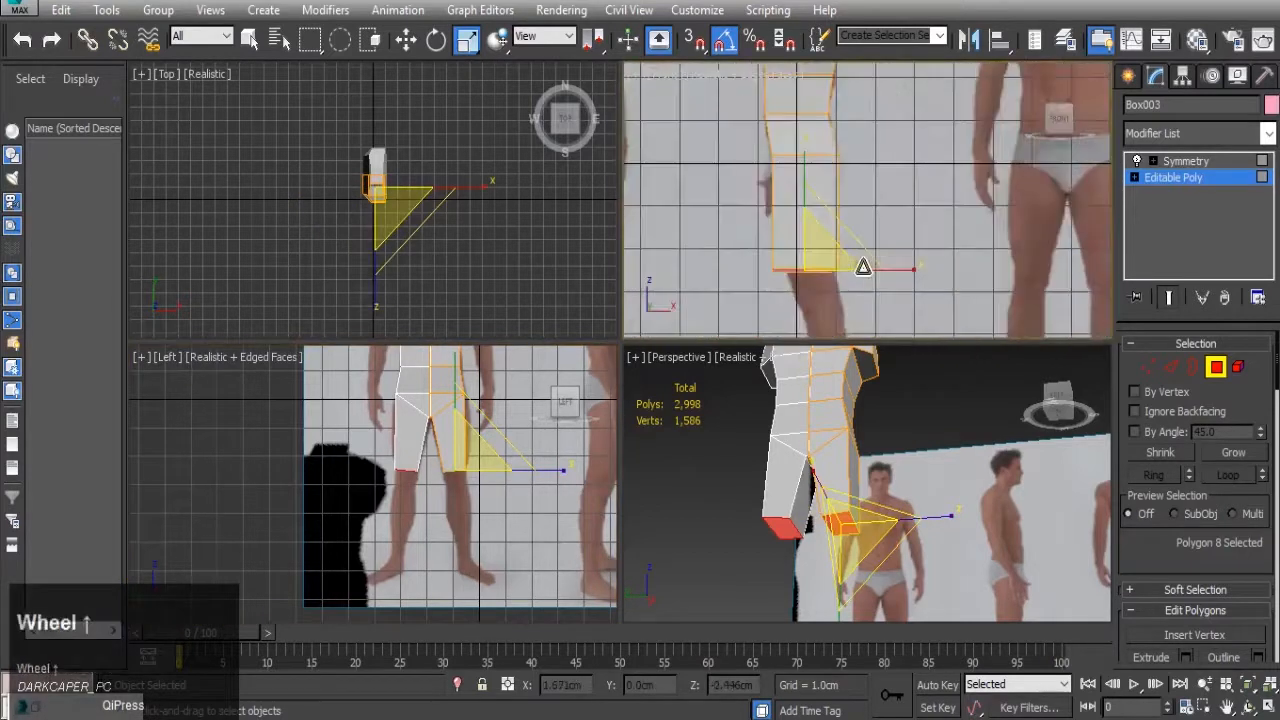
left_click(865, 275)
left_click_drag(865, 275, 827, 276)
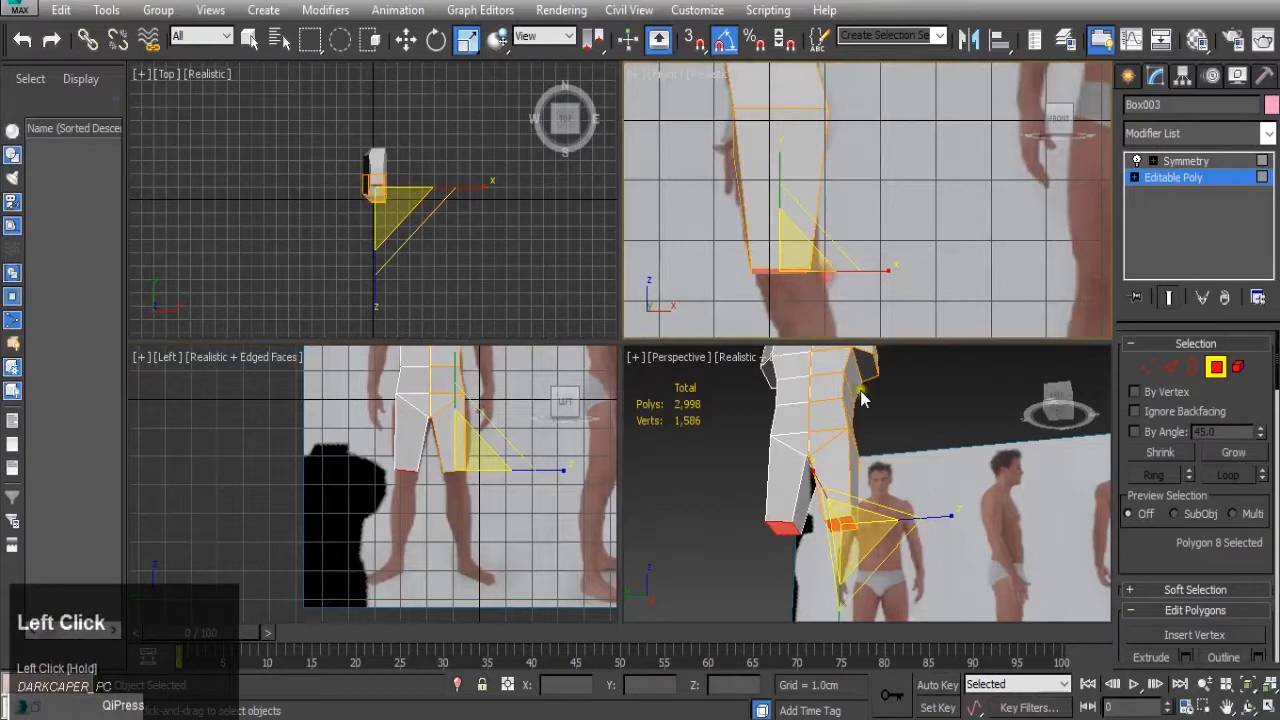
- Extrude the thigh's end polygon downward once to add the knee segment
scroll(458, 491, "down", 2)
middle_click(458, 491)
scroll(456, 490, "down", 2)
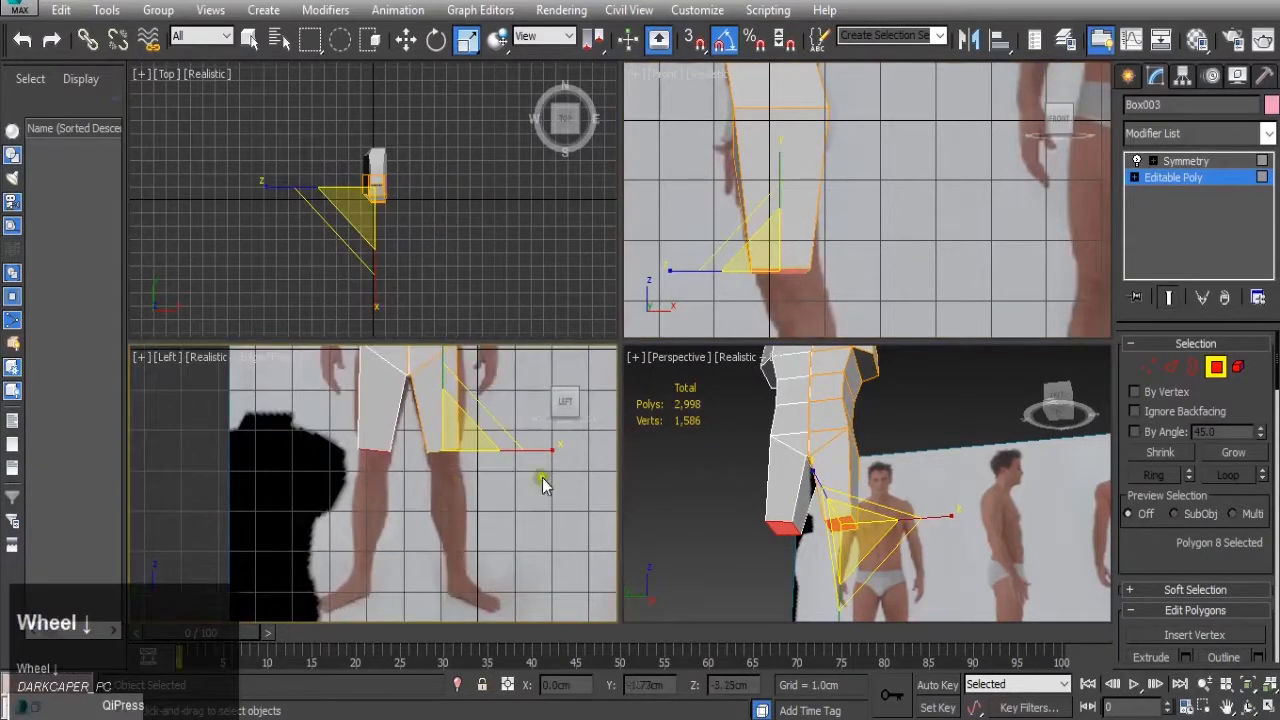
left_click(1183, 658)
left_click(382, 555)
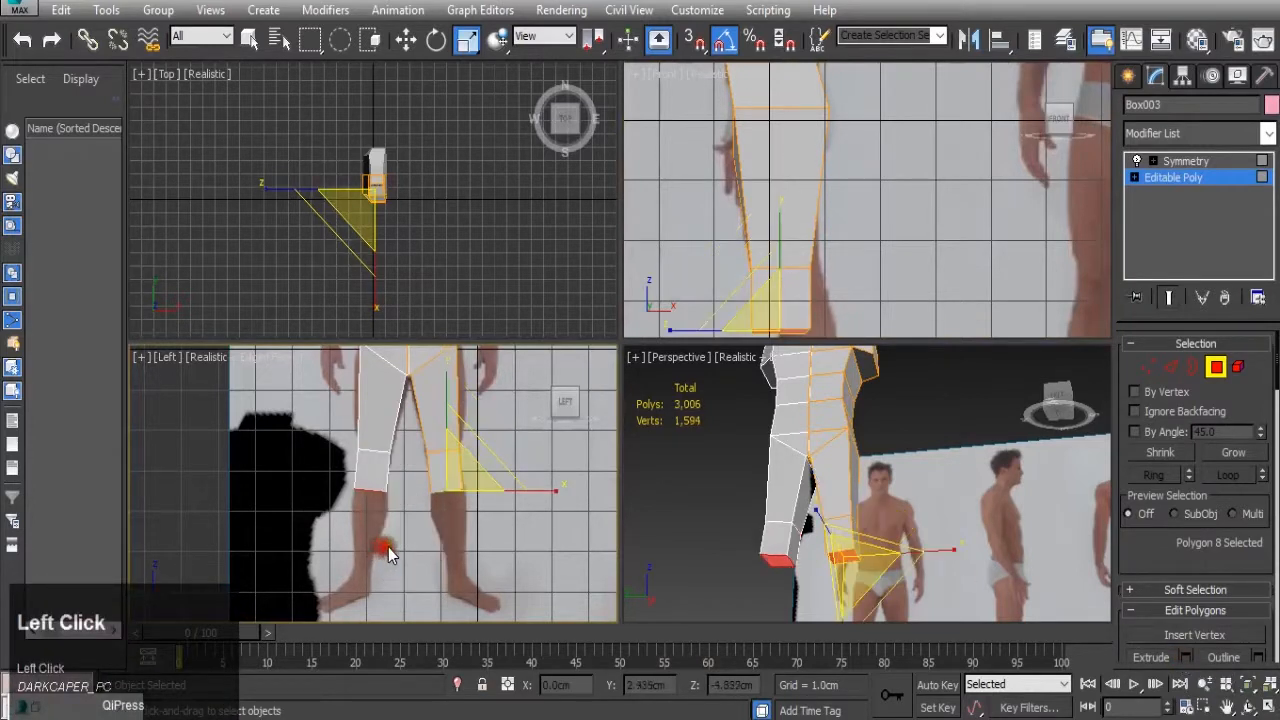
- Move the extruded end polygon down the lower leg to the reference's ankle in the Left view
key("w")
middle_click_drag(395, 531, 416, 476)
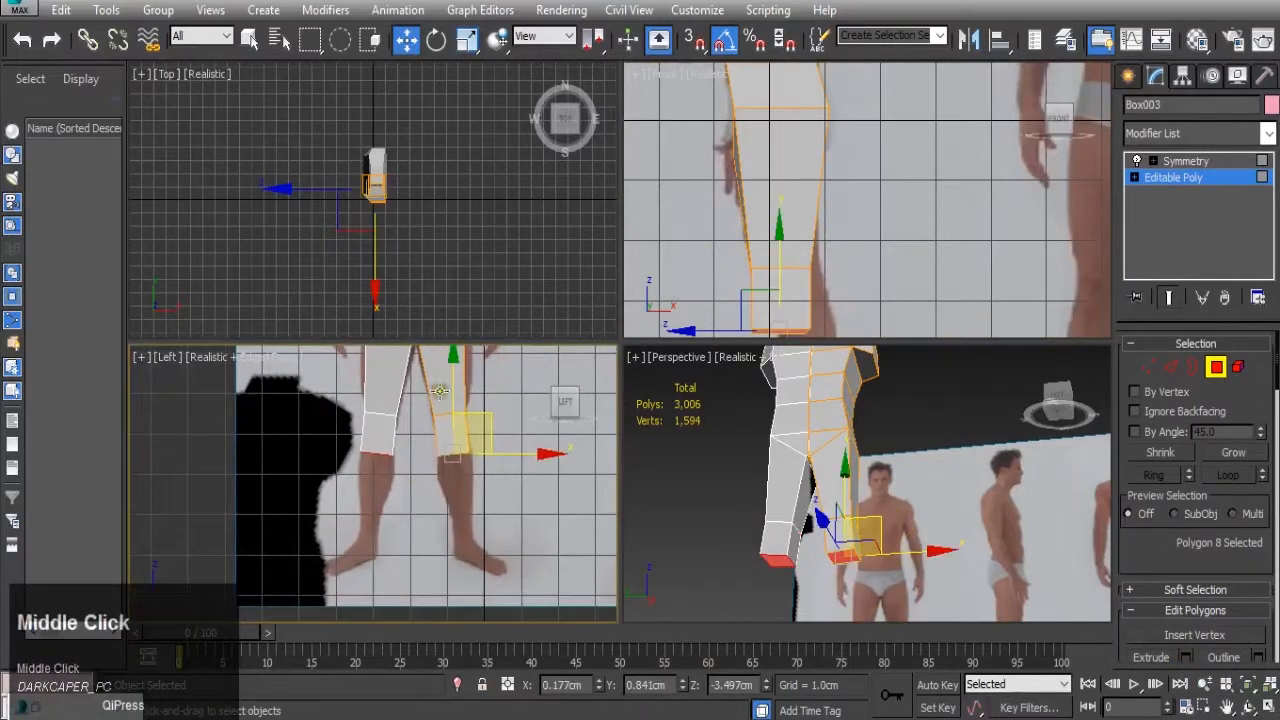
left_click_drag(453, 400, 463, 467)
mouse_move(499, 533)
left_mouse_down()
mouse_move(540, 526)
mouse_move(515, 525)
left_mouse_up()
- Scale the ankle polygon narrower to fit the references and move it backward along X to about 0.88 cm
scroll(470, 564, "up", 1)
key("r")
scroll(790, 225, "down", 2)
scroll(800, 290, "up", 4)
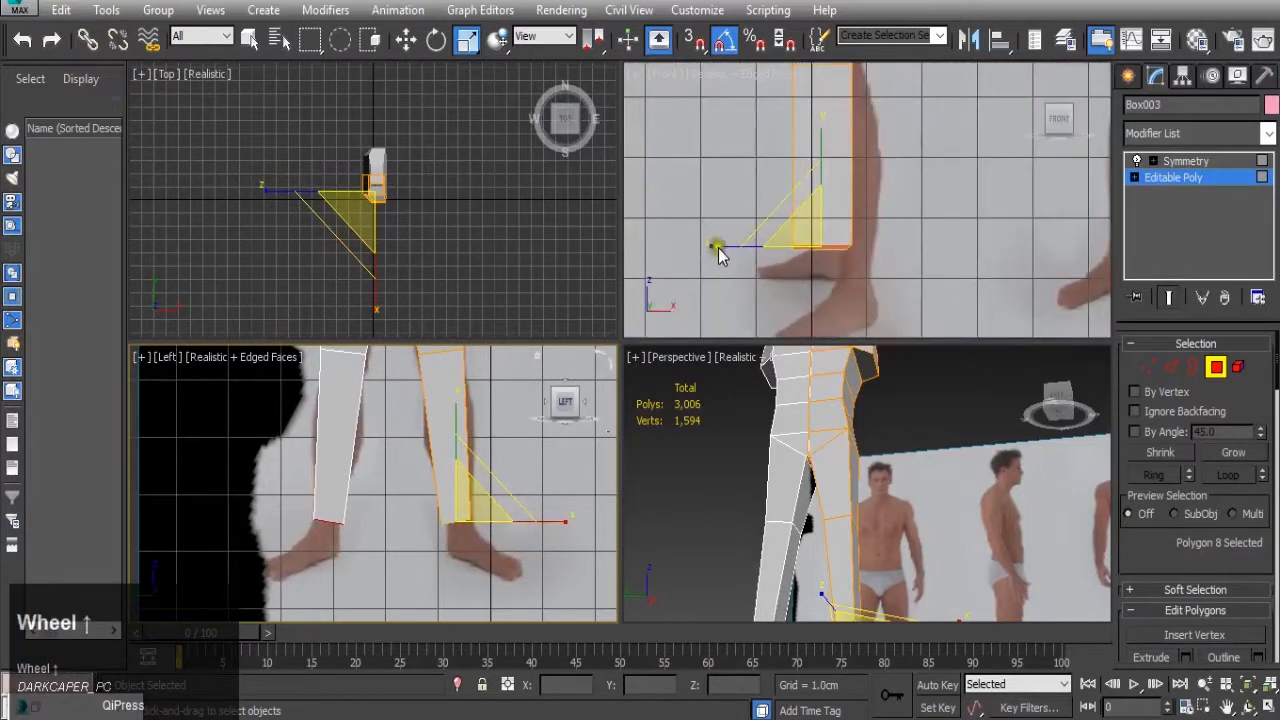
middle_click(719, 248)
left_click_drag(878, 247, 915, 244)
key("w")
scroll(908, 241, "down", 3)
middle_click(531, 474)
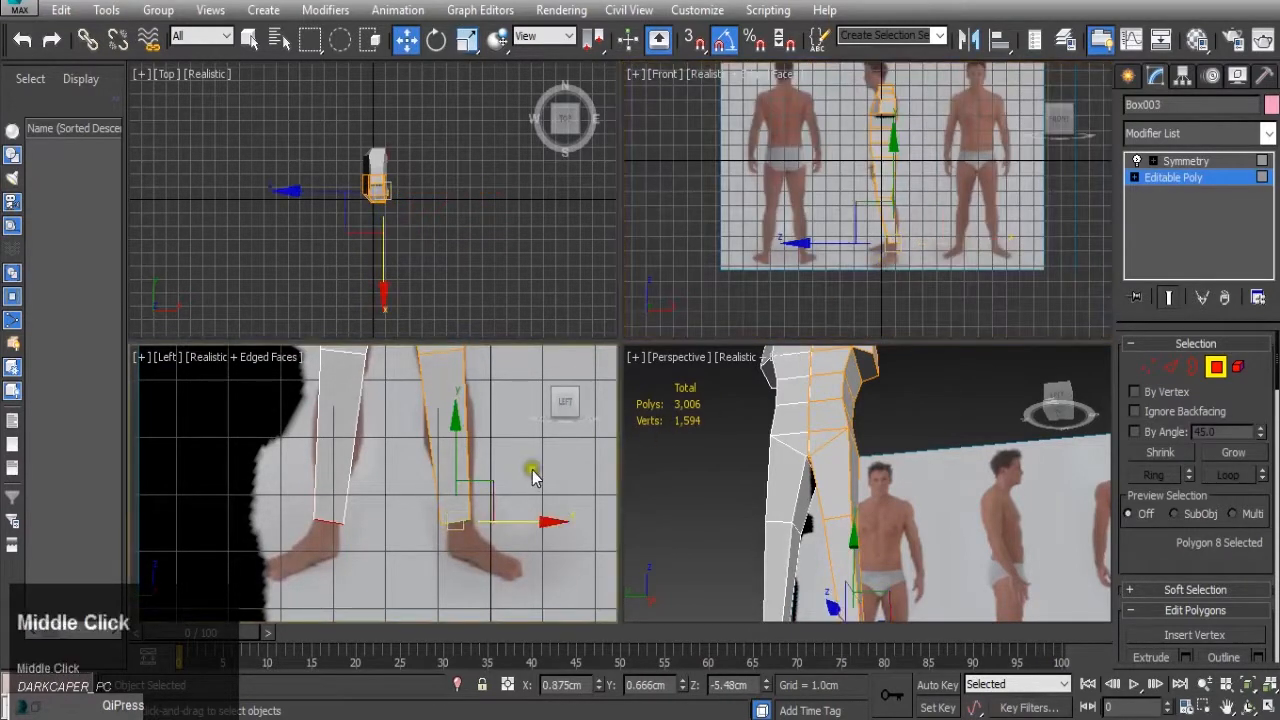
- Select the four knee vertices and move them in the Front view to fit the side reference, at about X 0.18 cm, Z -2.74 cm
left_click(1146, 365)
scroll(907, 185, "up", 3)
left_click_drag(910, 238, 804, 191)
scroll(858, 188, "up", 5)
left_click_drag(892, 178, 924, 207)
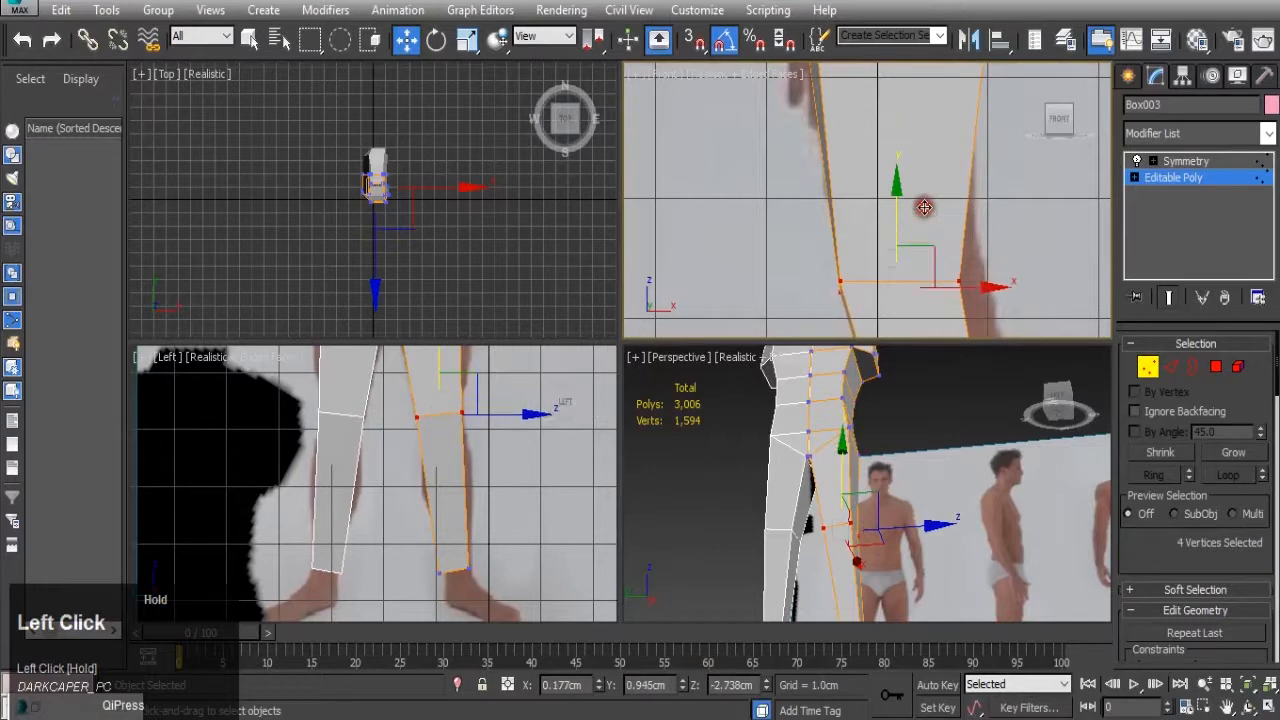
scroll(924, 207, "down", 5)
scroll(489, 541, "down", 3)
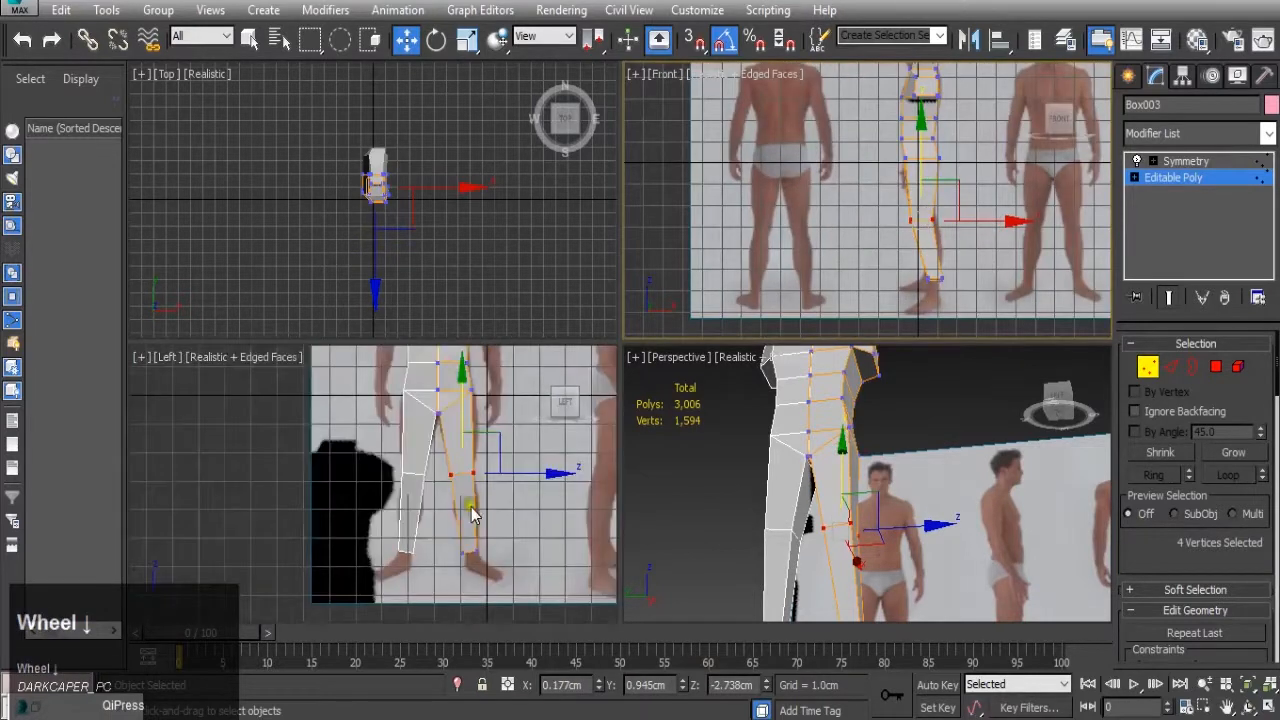
scroll(954, 170, "down", 2)
scroll(509, 468, "down", 2)
- Extrude the polygon on the shoulder's underside downward by 1 cm to start the upper arm
middle_click_drag(486, 441, 477, 515)
scroll(477, 515, "up", 4)
middle_click_drag(868, 470, 912, 430, "alt")
scroll(900, 500, "down", 2)
scroll(880, 430, "up", 5, "alt")
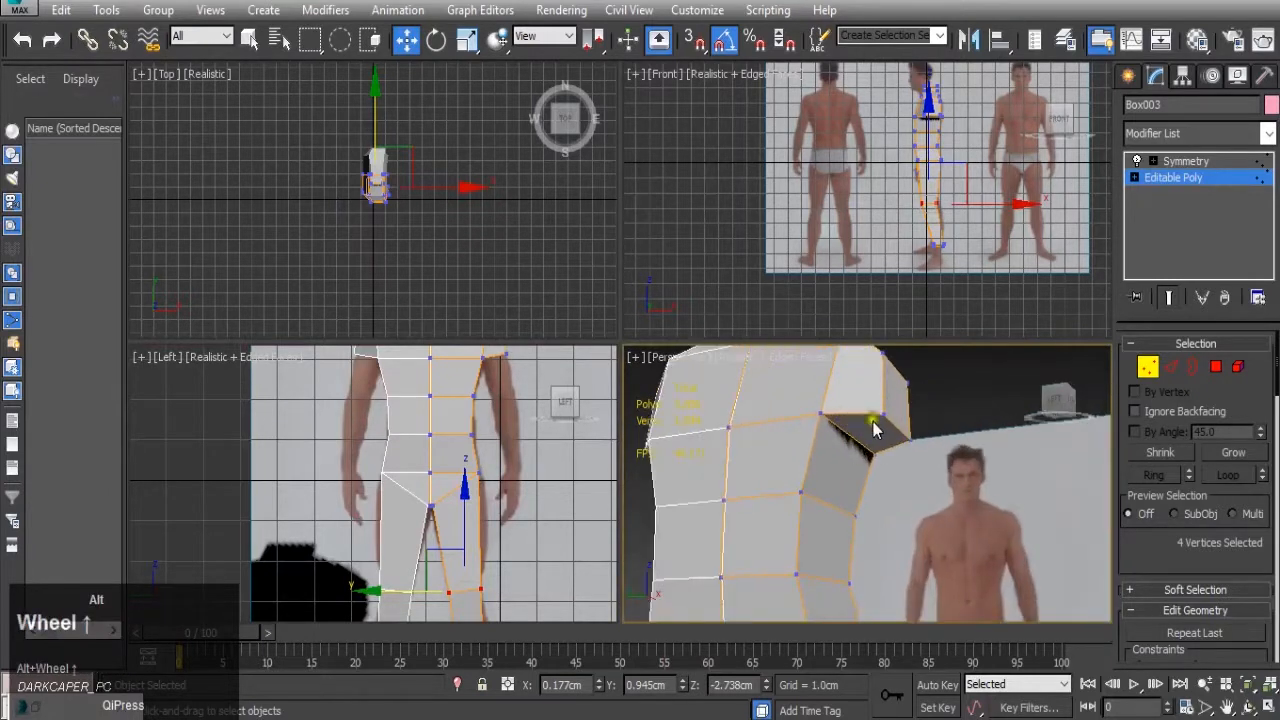
left_click(1216, 366, "alt")
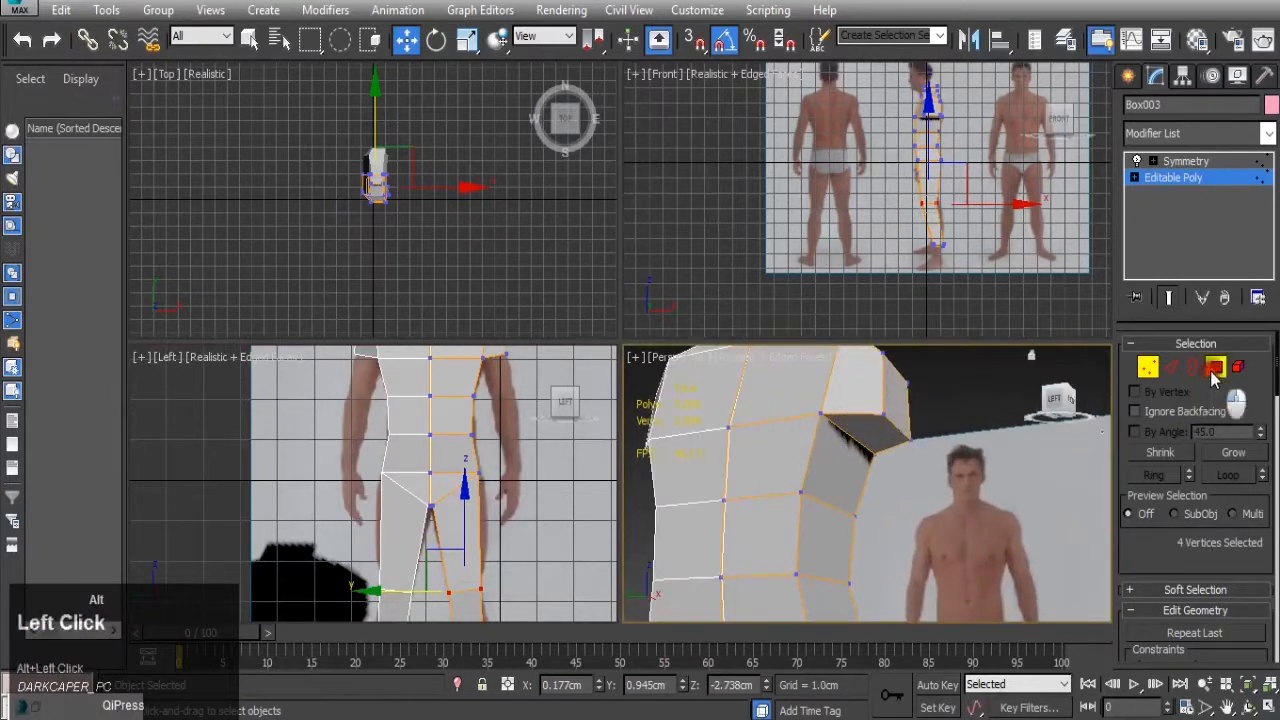
left_click(880, 431)
scroll(432, 488, "down", 2)
scroll(452, 434, "up", 4)
middle_click_drag(474, 405, 426, 467)
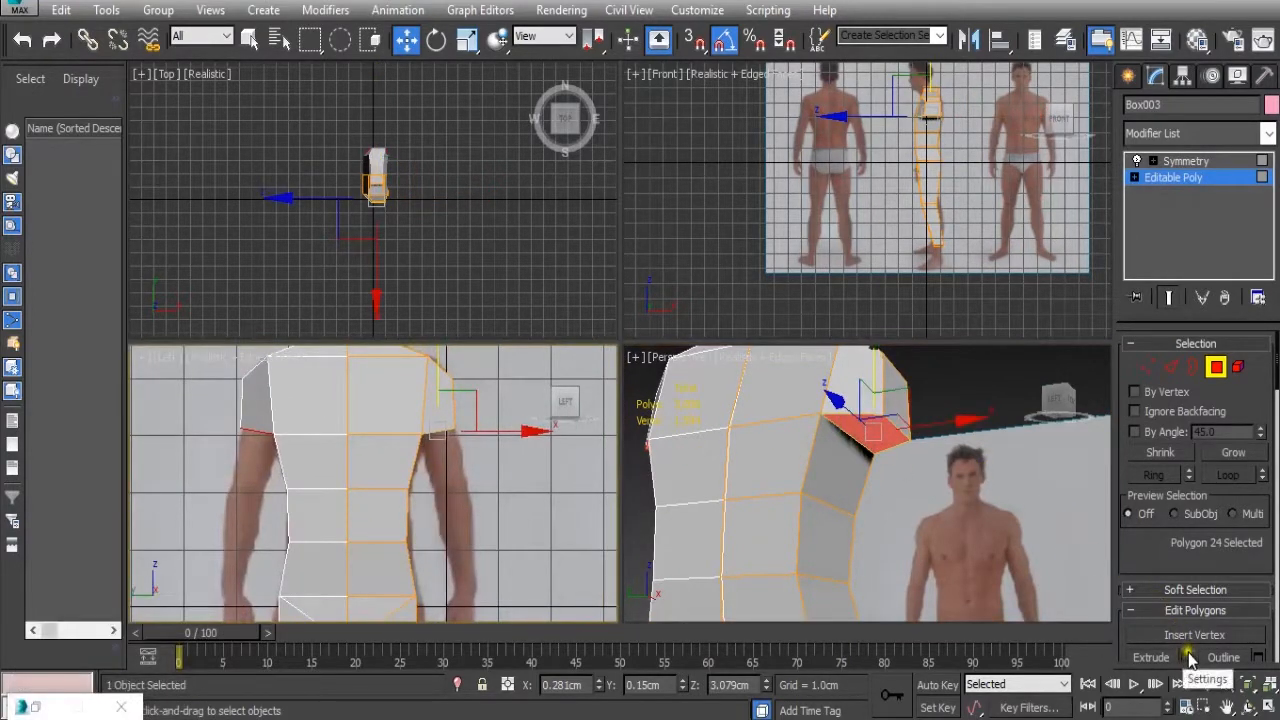
scroll(1184, 645, "down", 1, "alt")
left_click(1184, 597, "alt")
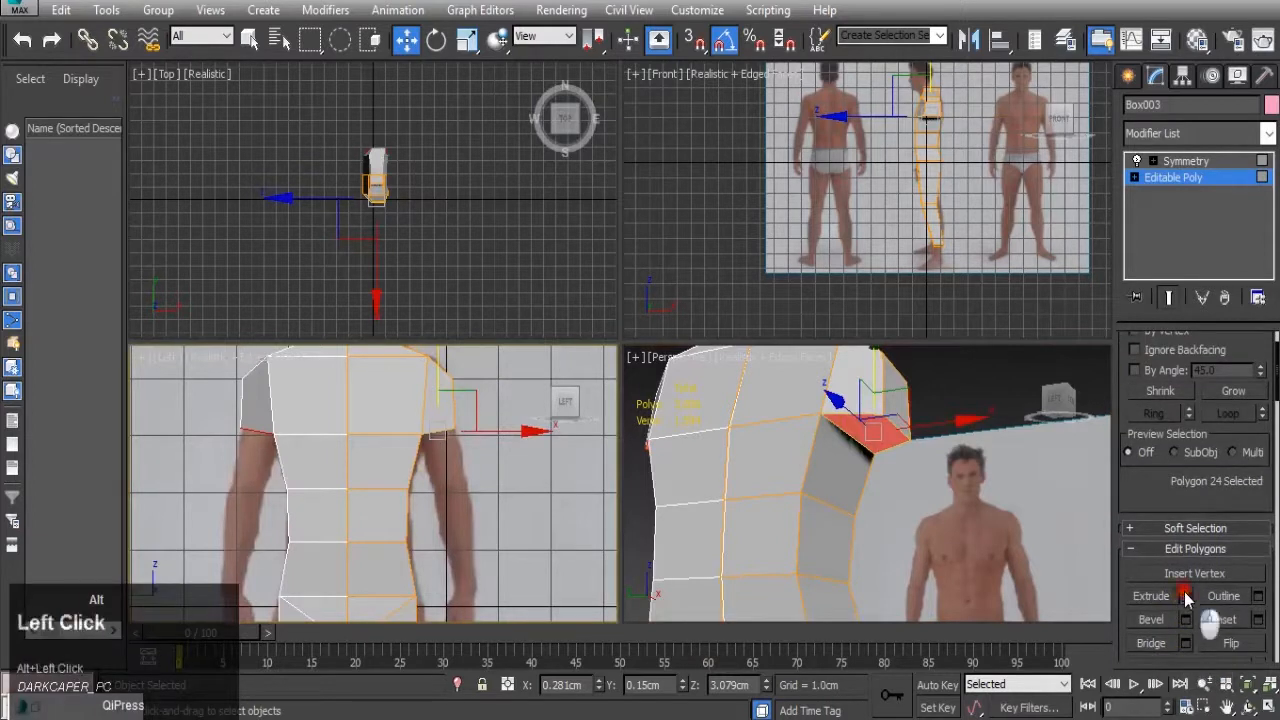
left_click(383, 554, "alt")
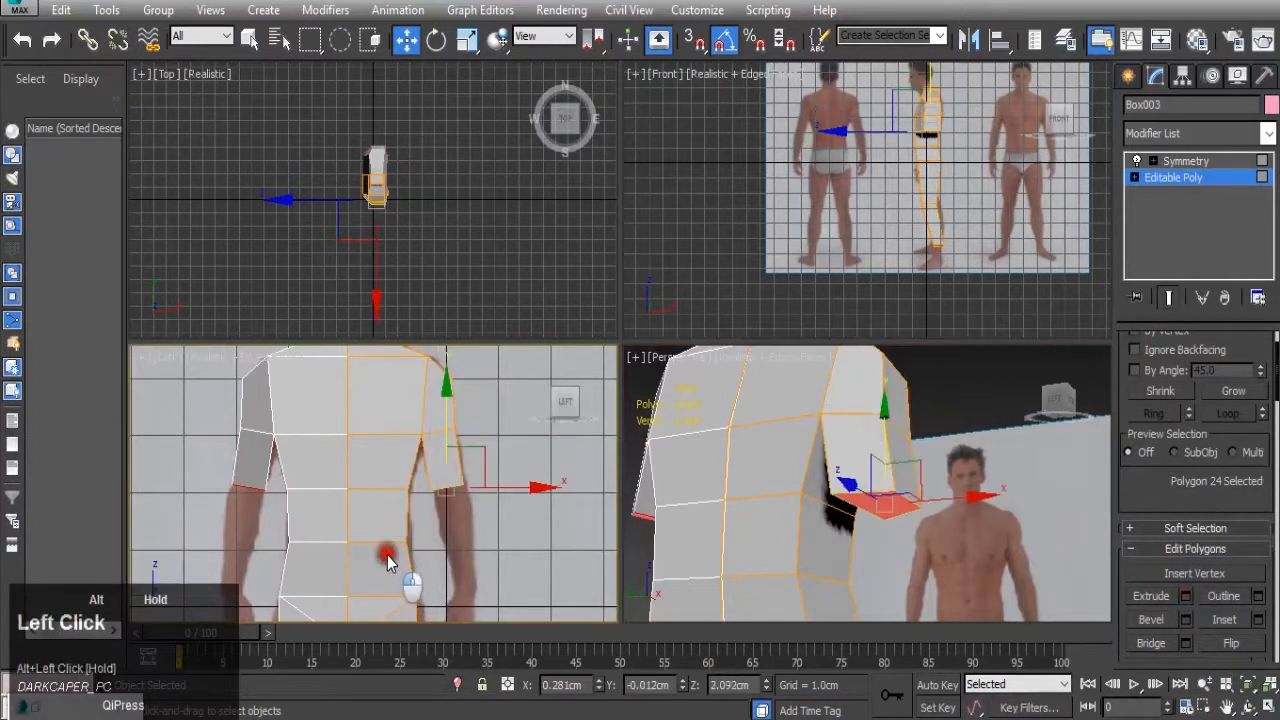
- Move the upper arm's end polygon outward and down to the reference's elbow in the Left view, at about Y -0.11 cm, Z 1.86 cm
scroll(486, 508, "up", 2, "alt")
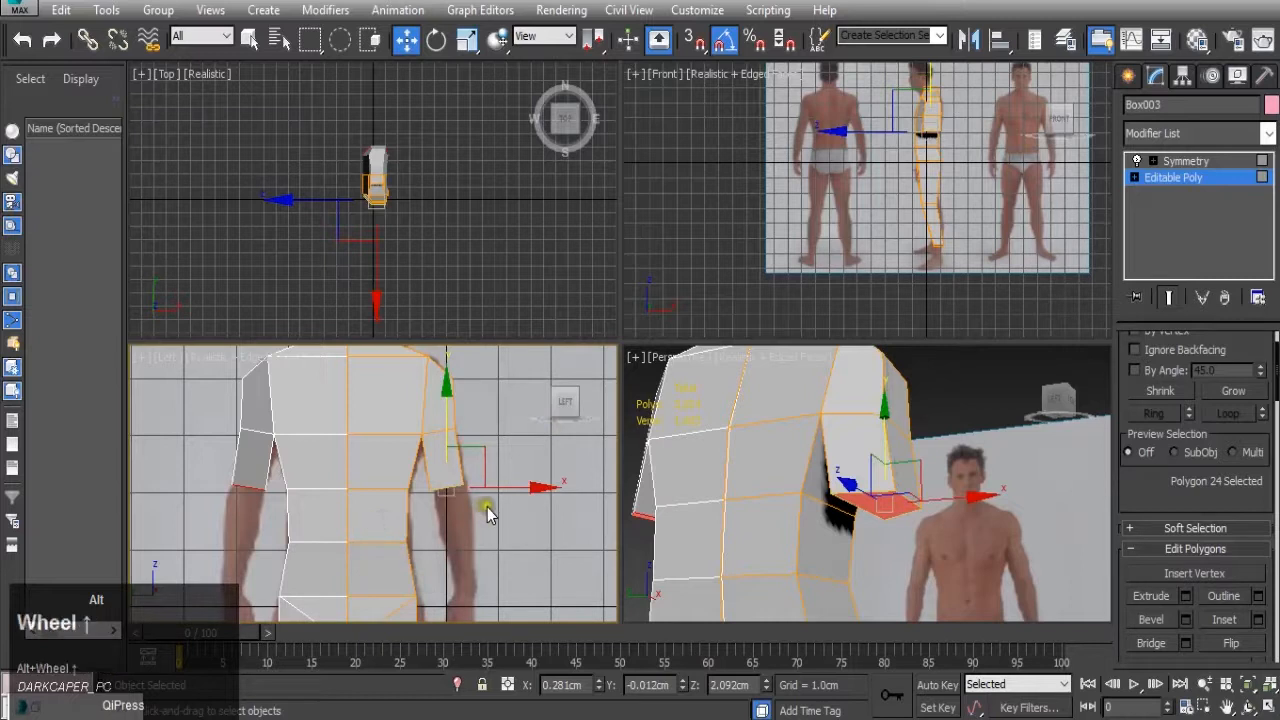
middle_click(444, 449, "alt")
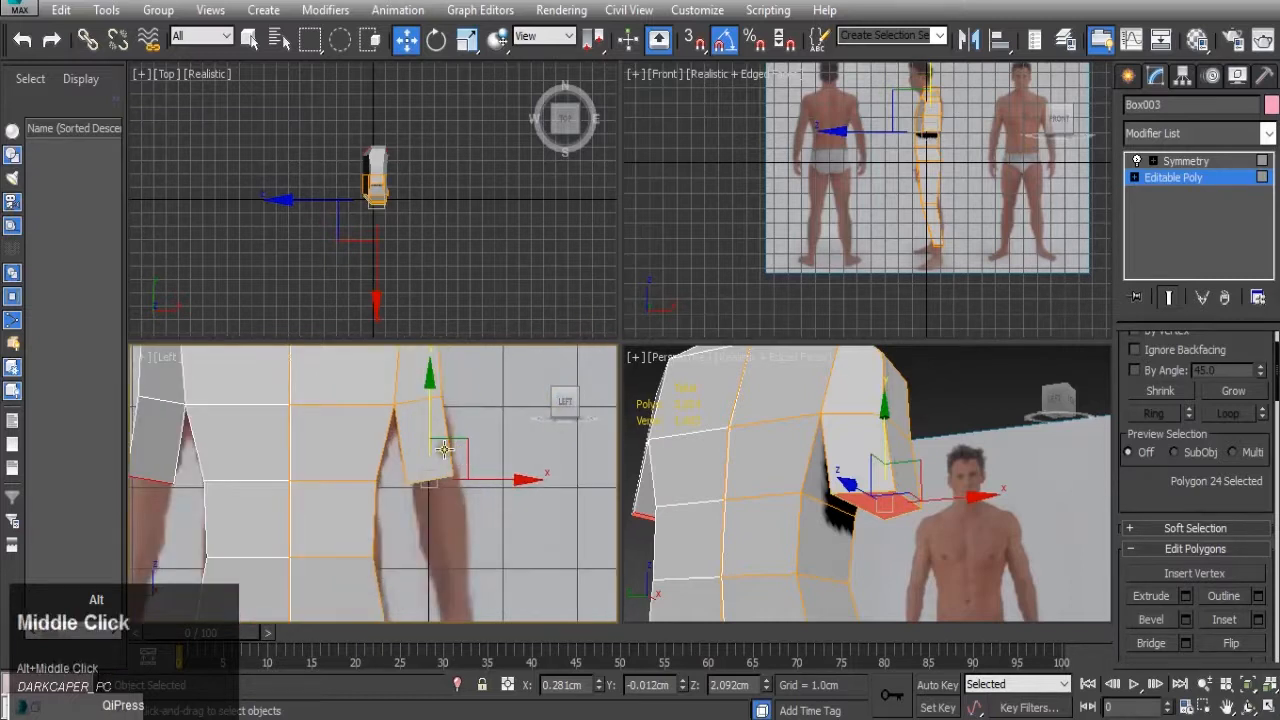
middle_click_drag(488, 421, 505, 432, "alt")
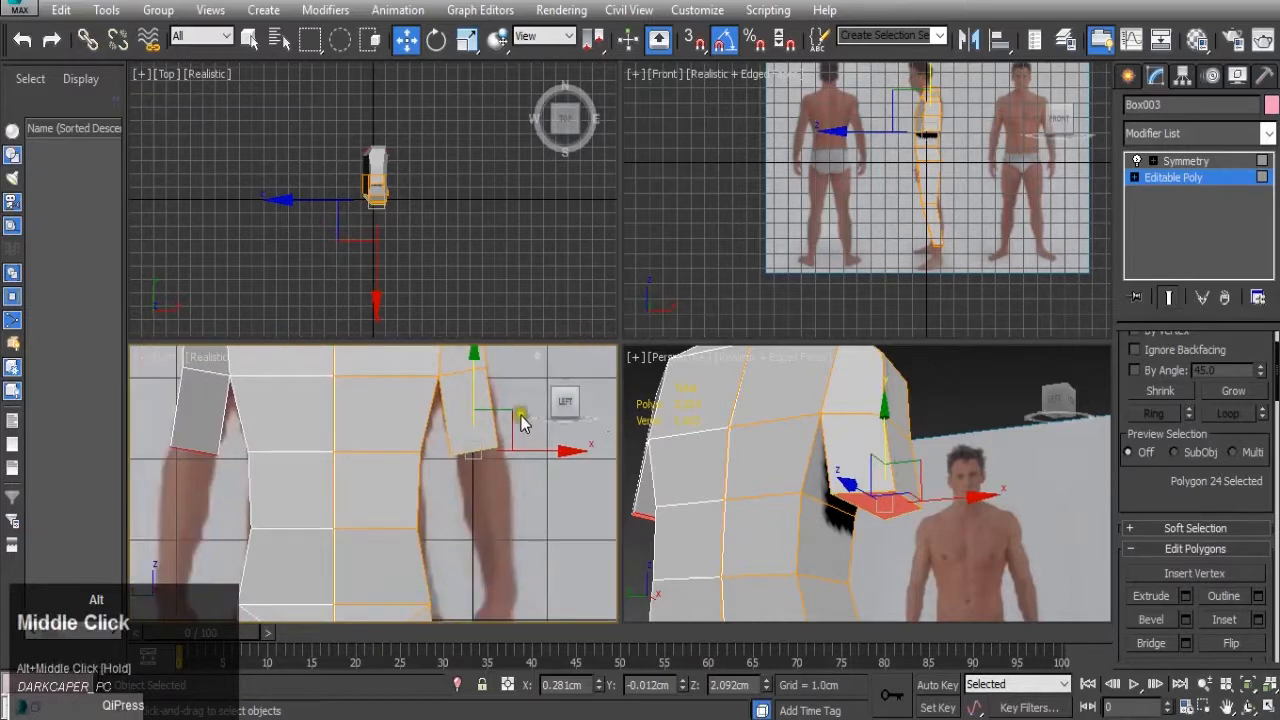
left_click_drag(510, 416, 567, 380, "alt")
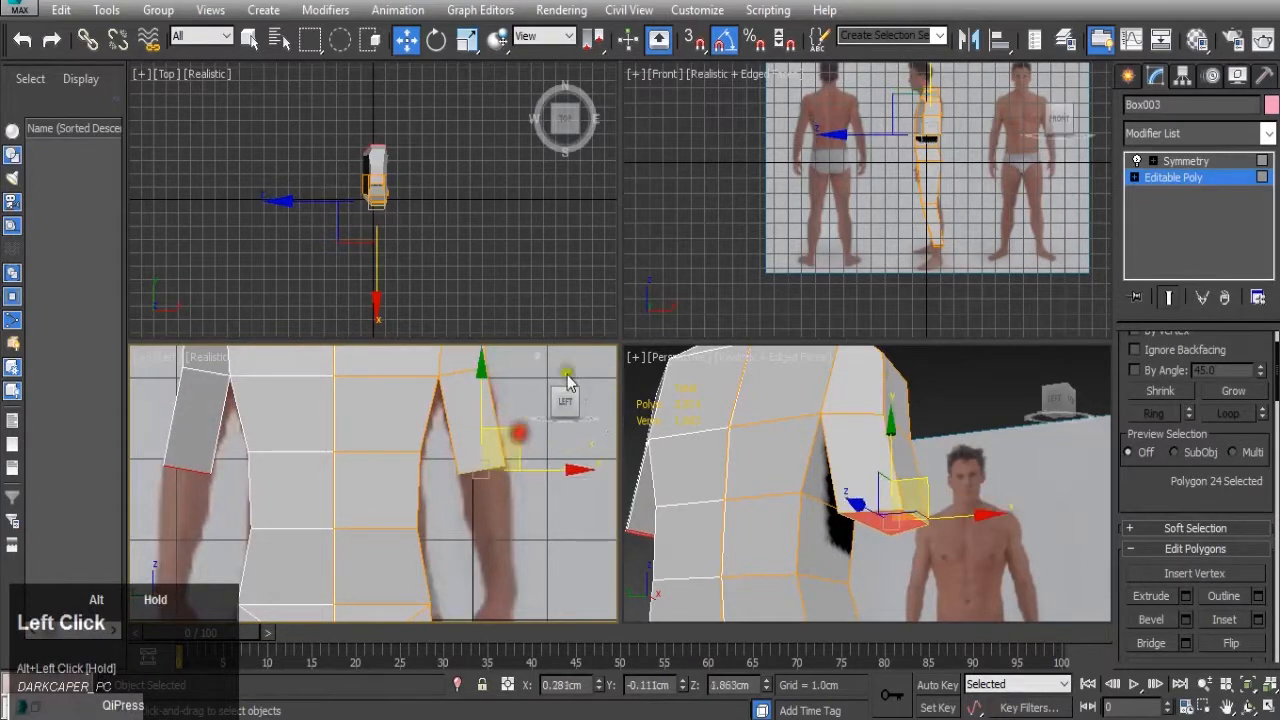
middle_click(921, 141, "alt")
scroll(921, 141, "up", 6, "alt")
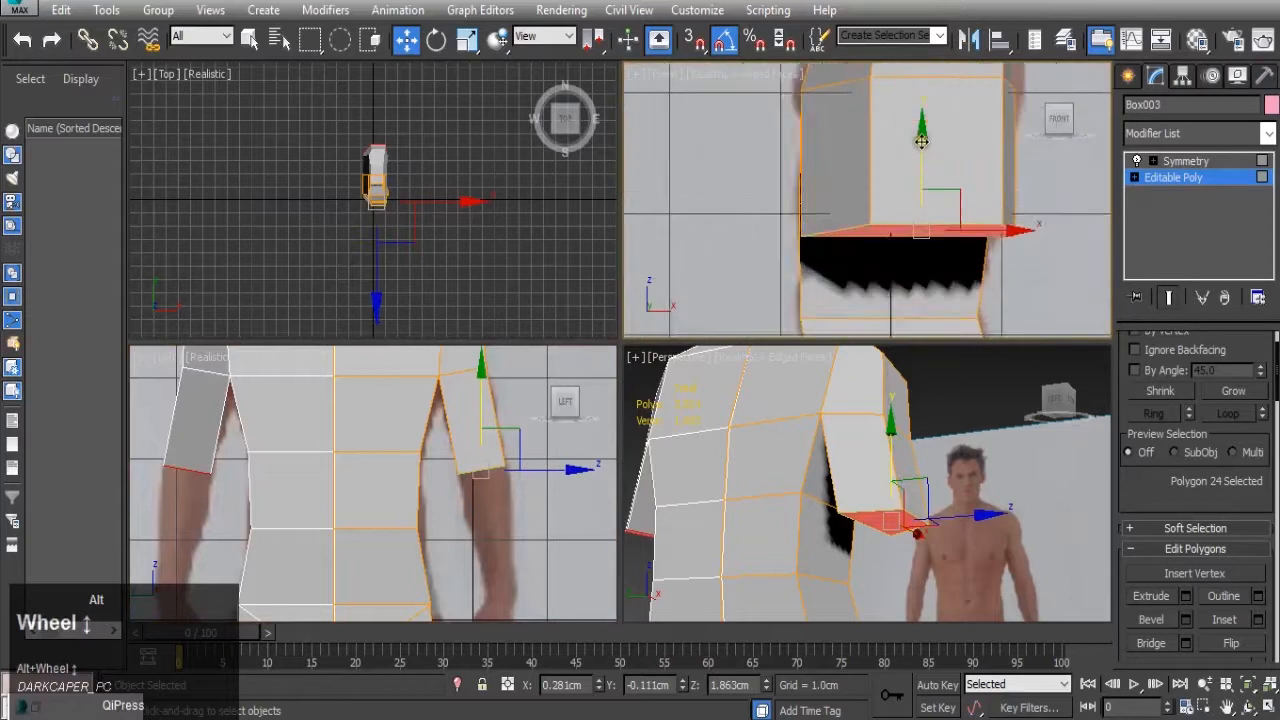
scroll(921, 141, "down", 6, "alt")
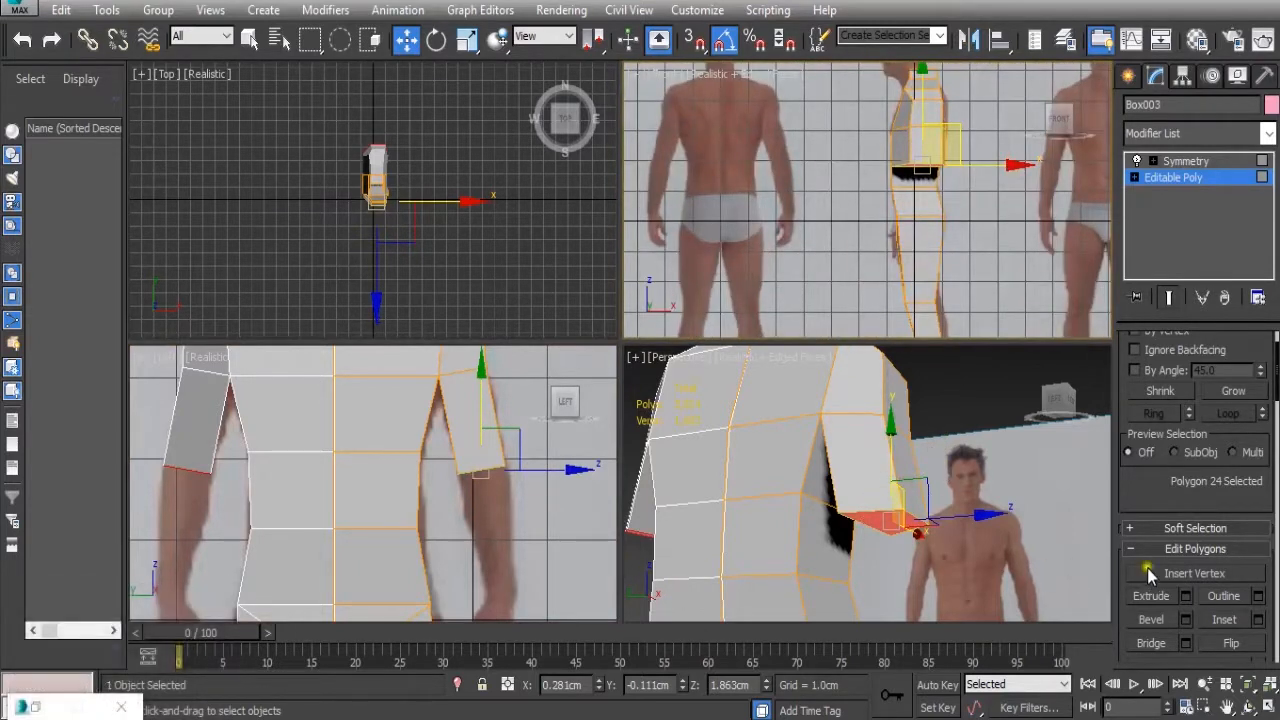
- Extrude the elbow polygon 1 cm for the forearm and move its end down to the wrist, at about Y -0.39 cm, Z 0.16 cm
left_click(1188, 596)
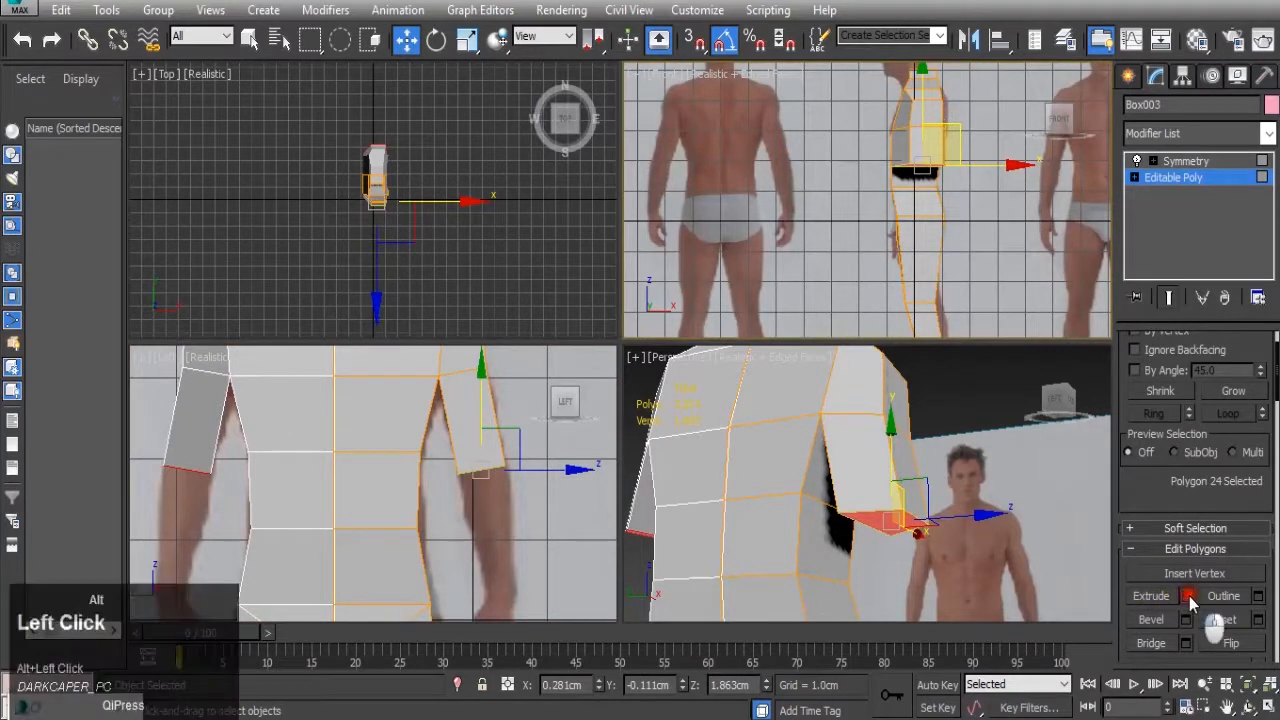
scroll(464, 489, "down", 3, "alt")
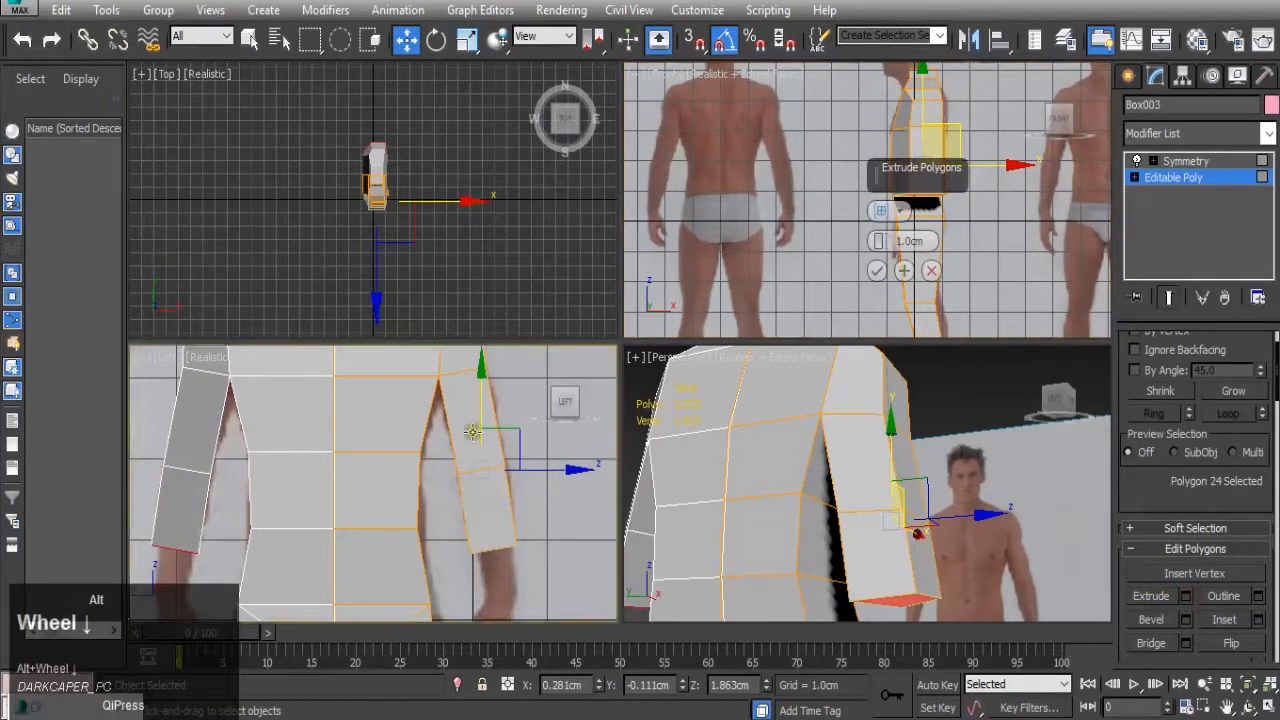
middle_click_drag(478, 436, 484, 441, "alt")
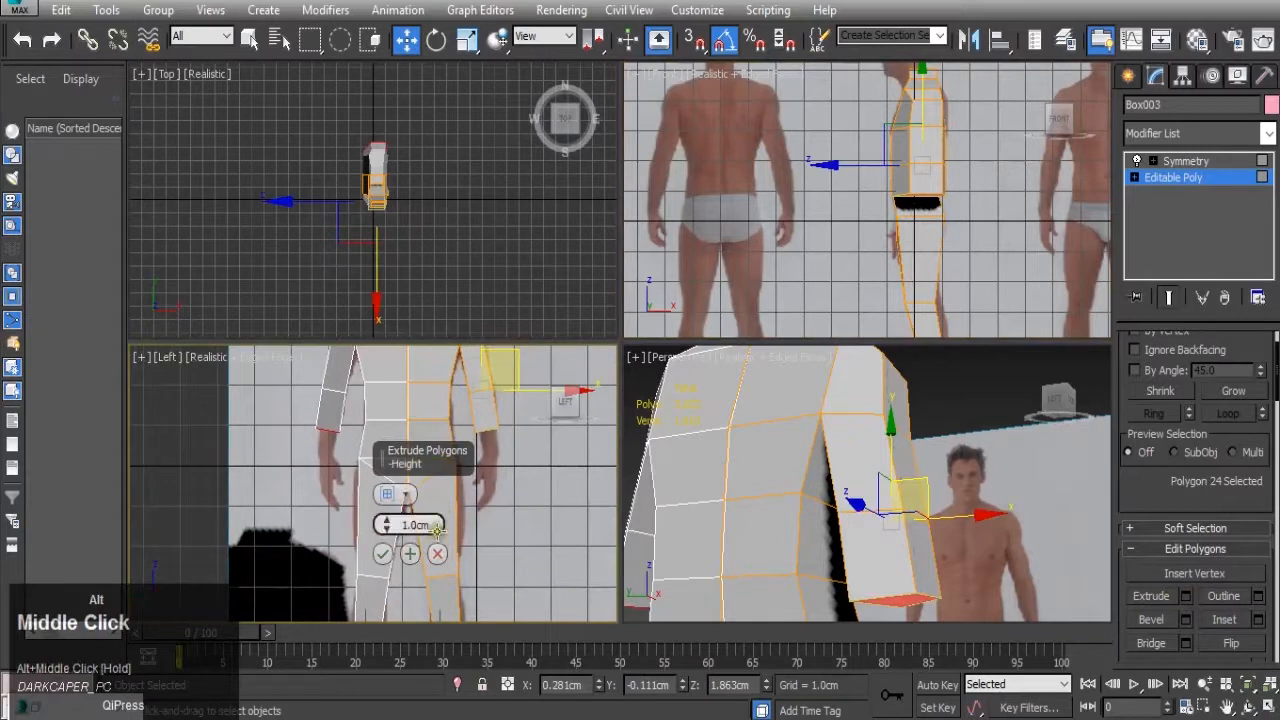
left_click(382, 553, "alt")
left_click_drag(525, 395, 525, 435, "alt")
scroll(916, 230, "up", 2, "alt")
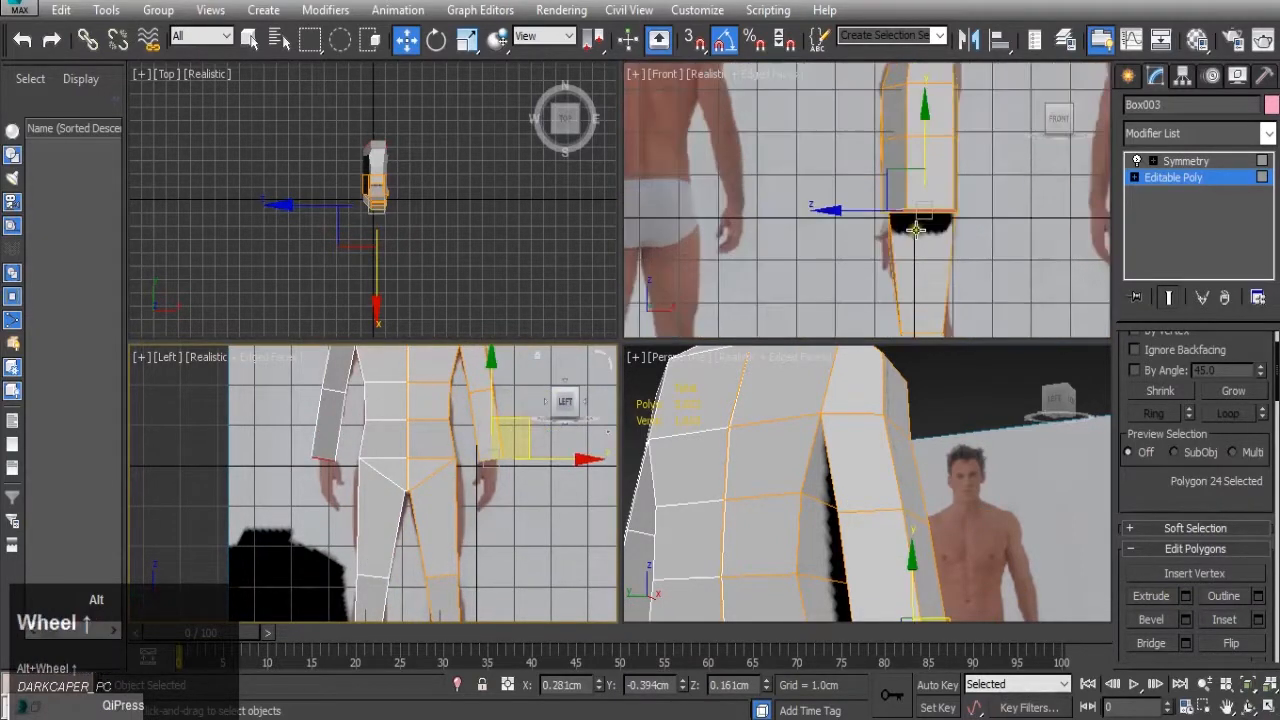
- Scale the wrist polygon narrower from front to back along X in the Front view
key("alt+r")
left_click_drag(1024, 207, 903, 222, "alt")
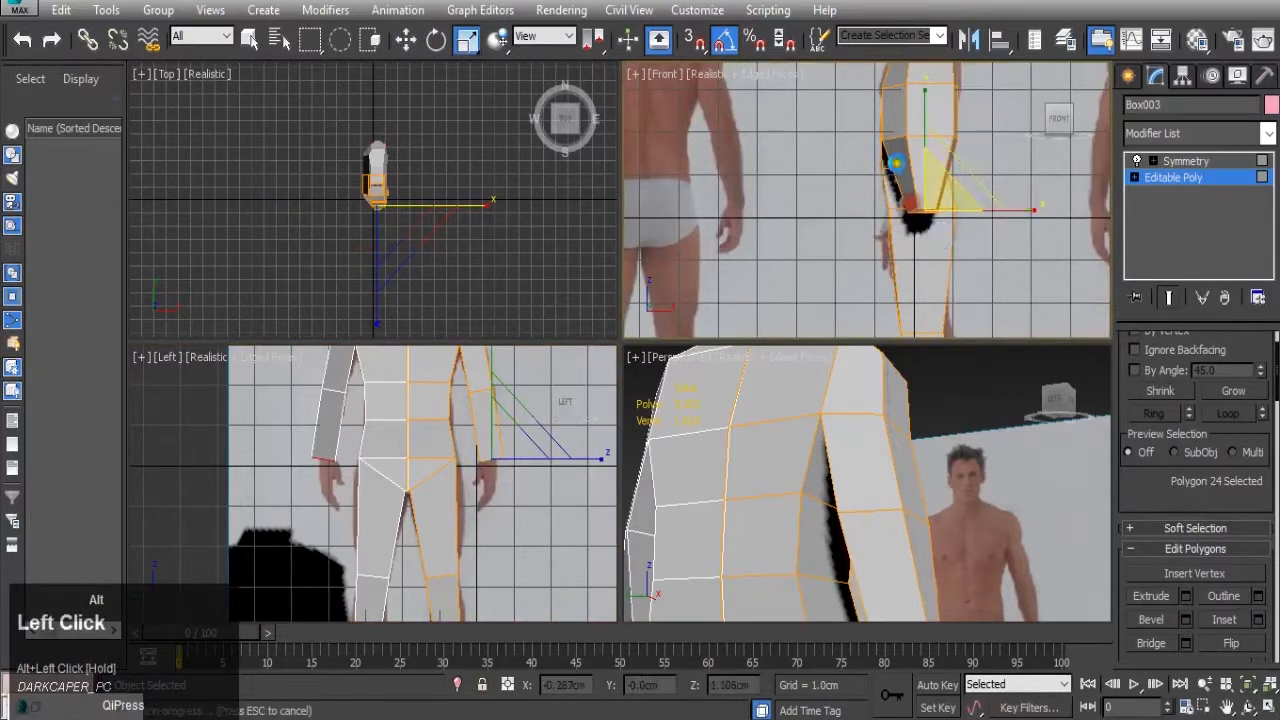
scroll(1219, 352, "up", 2, "alt")
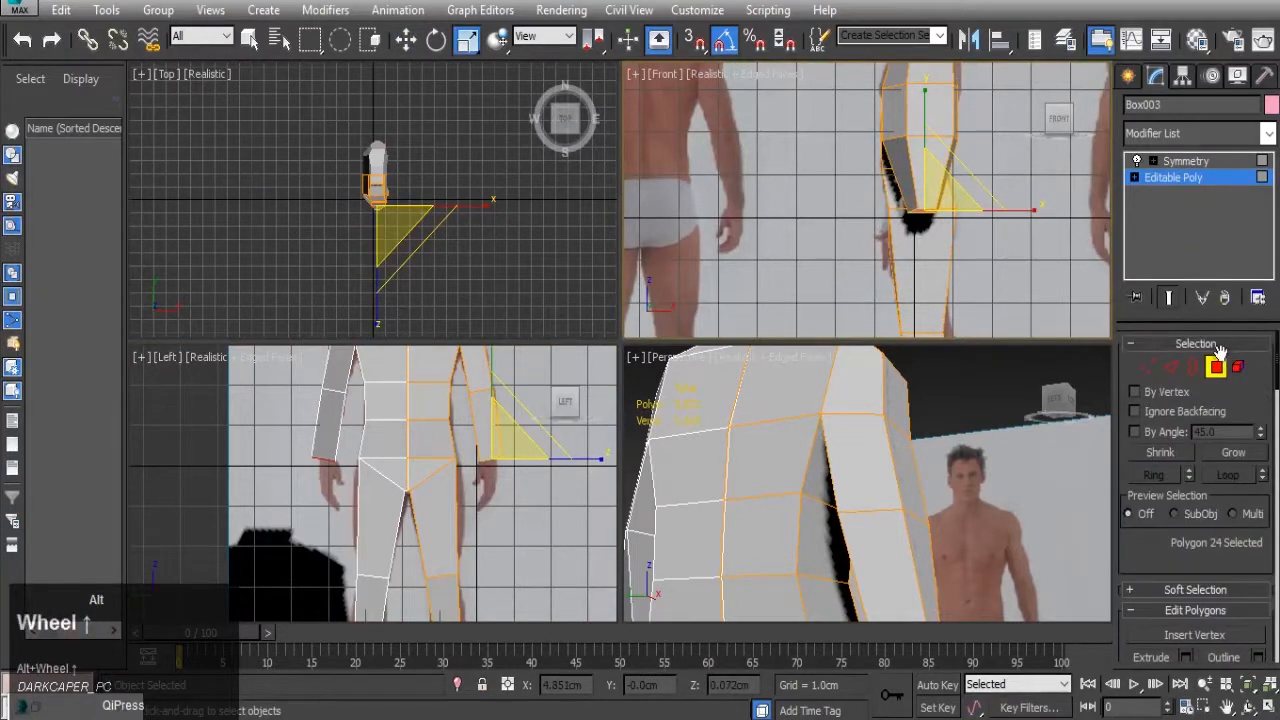
- Scale the elbow edge loop narrower from front to back and move it along X to about 0.33 cm
left_click(1172, 366)
left_click(916, 134)
double_click(916, 134)
left_click_drag(1022, 137, 968, 140)
key("w")
left_click(966, 140, "alt")
- Move the front armpit vertex backward along X to about -0.61 cm
middle_click_drag(941, 452, 868, 520, "alt")
scroll(868, 500, "up", 2)
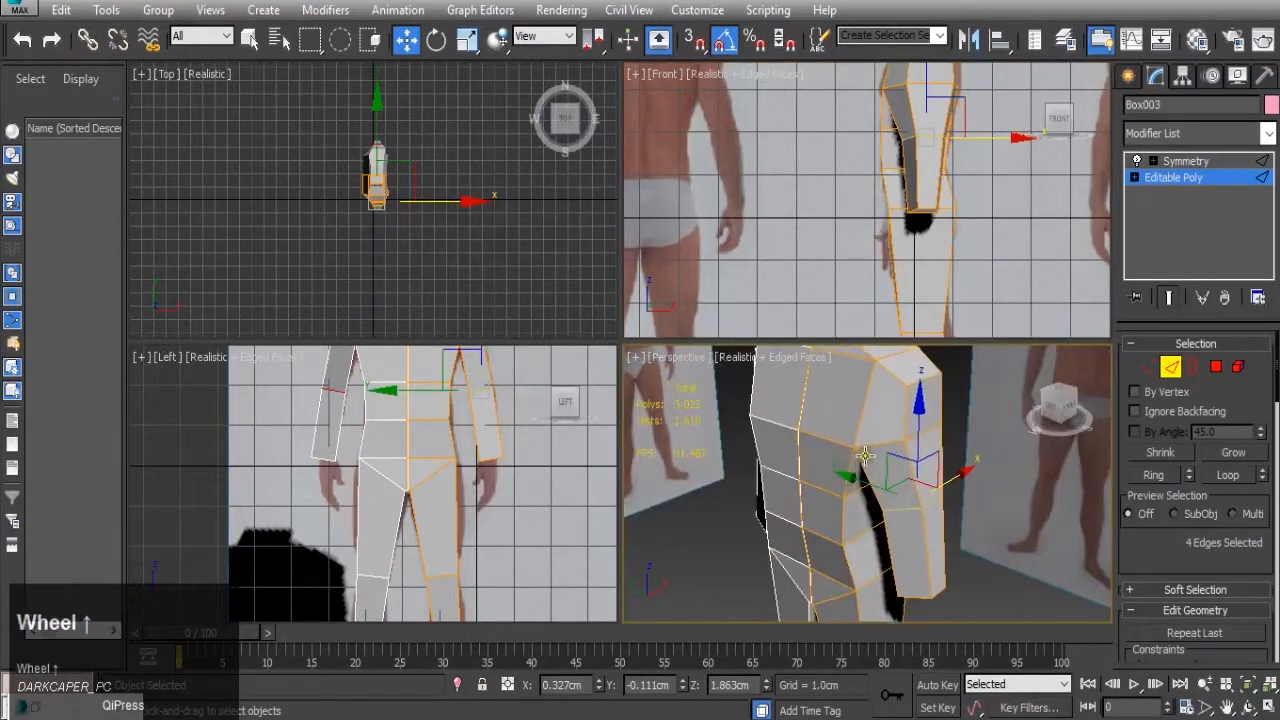
left_click(1148, 366)
left_click(854, 451)
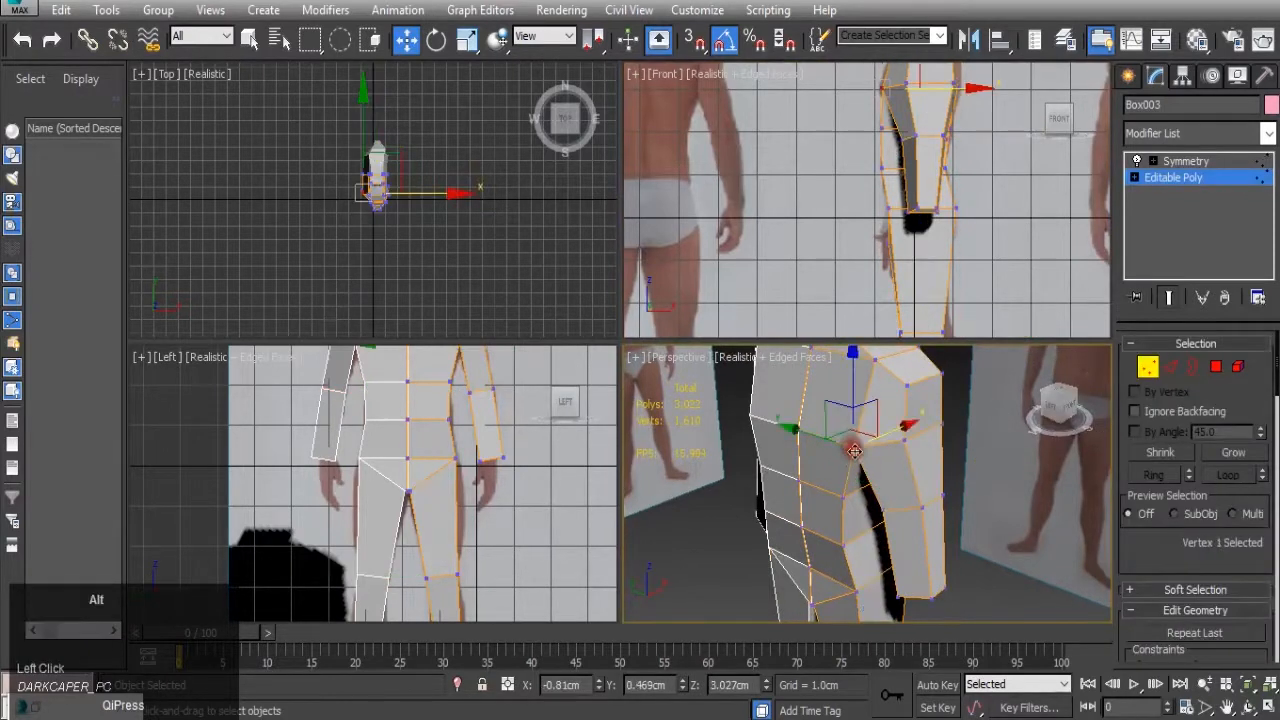
middle_click_drag(854, 451, 798, 557, "alt")
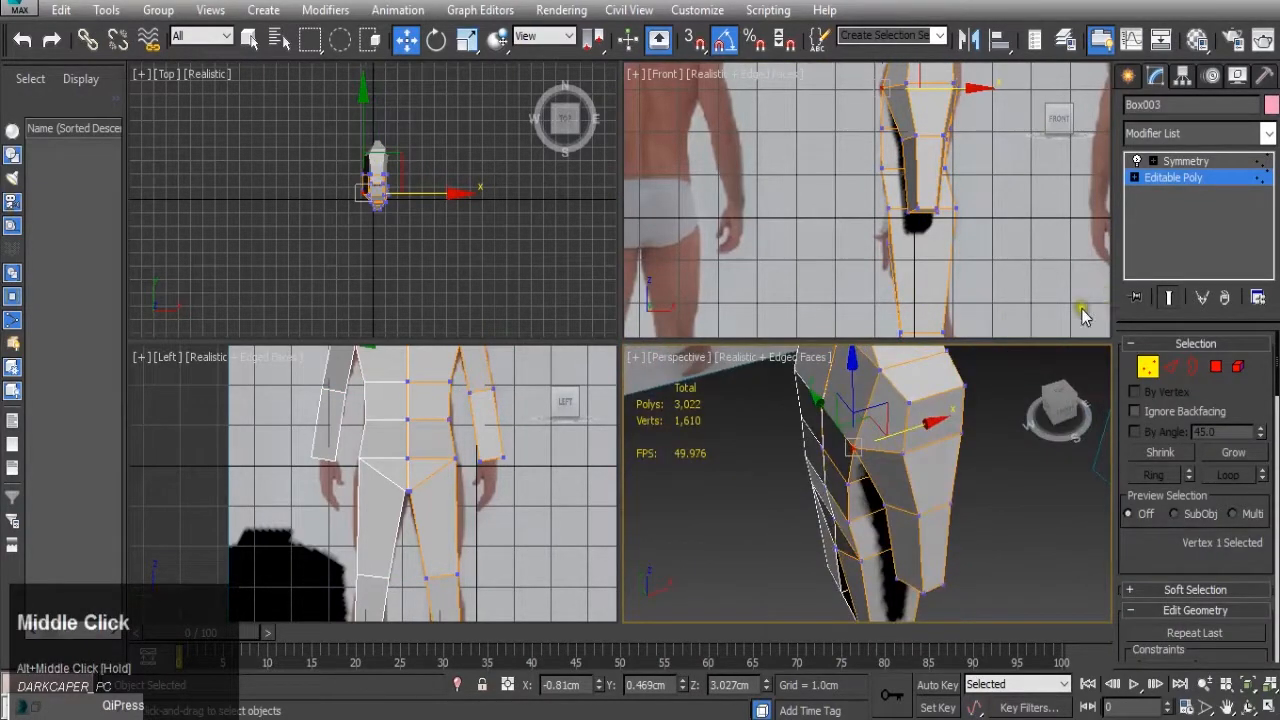
left_click_drag(893, 441, 903, 437)
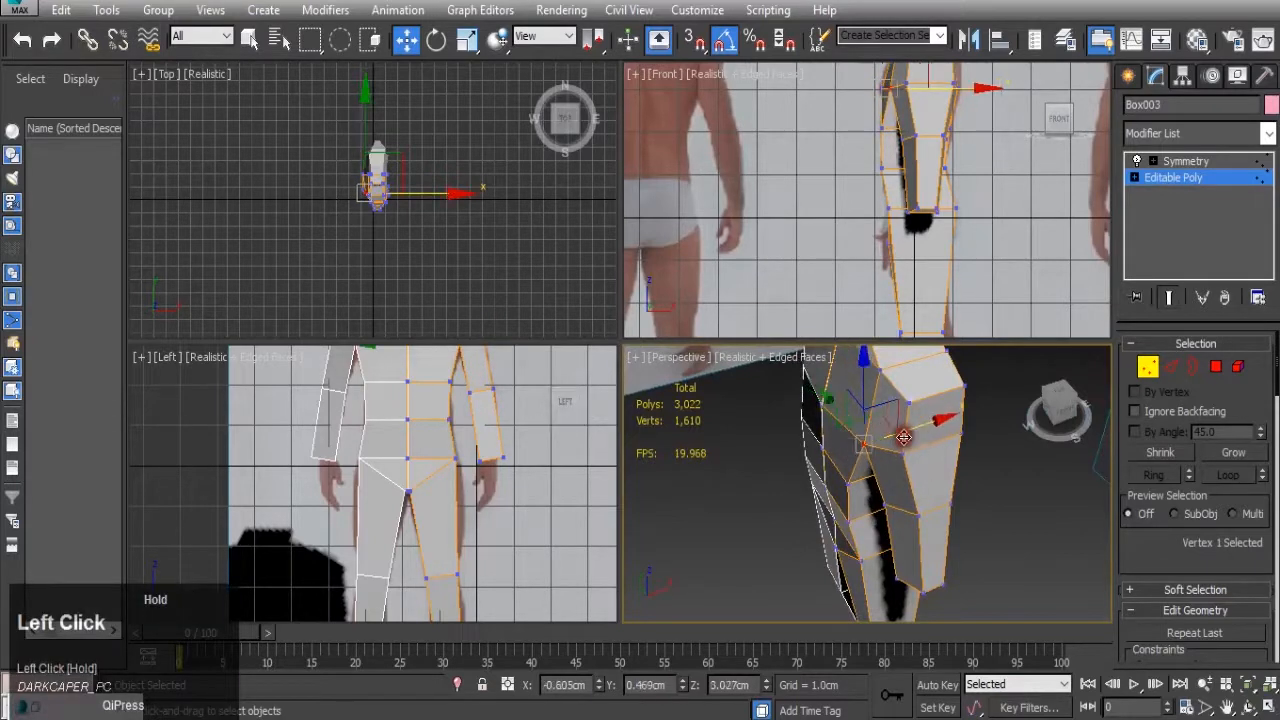
scroll(922, 410, "up", 2)
middle_click_drag(922, 410, 853, 436, "alt")
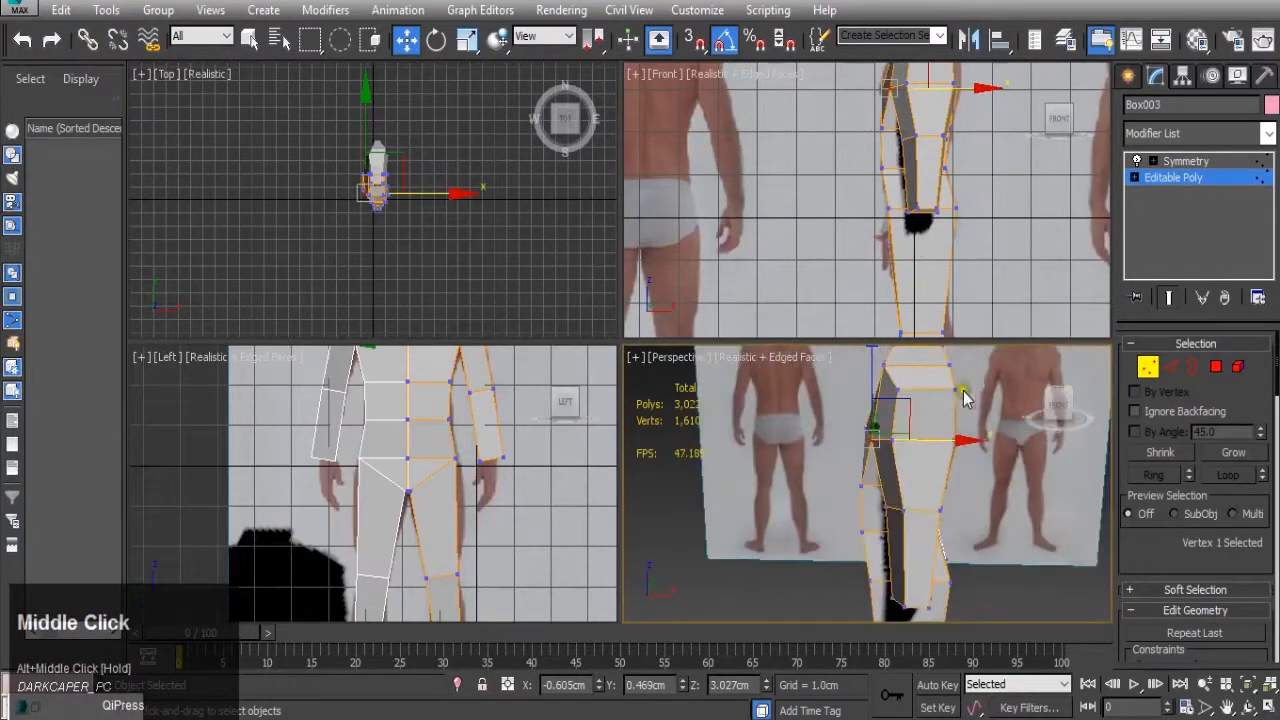
- Move the two outer rear shoulder vertices forward along X, the upper to about 1.0 cm and the lower to about 0.83 cm
left_click(946, 385)
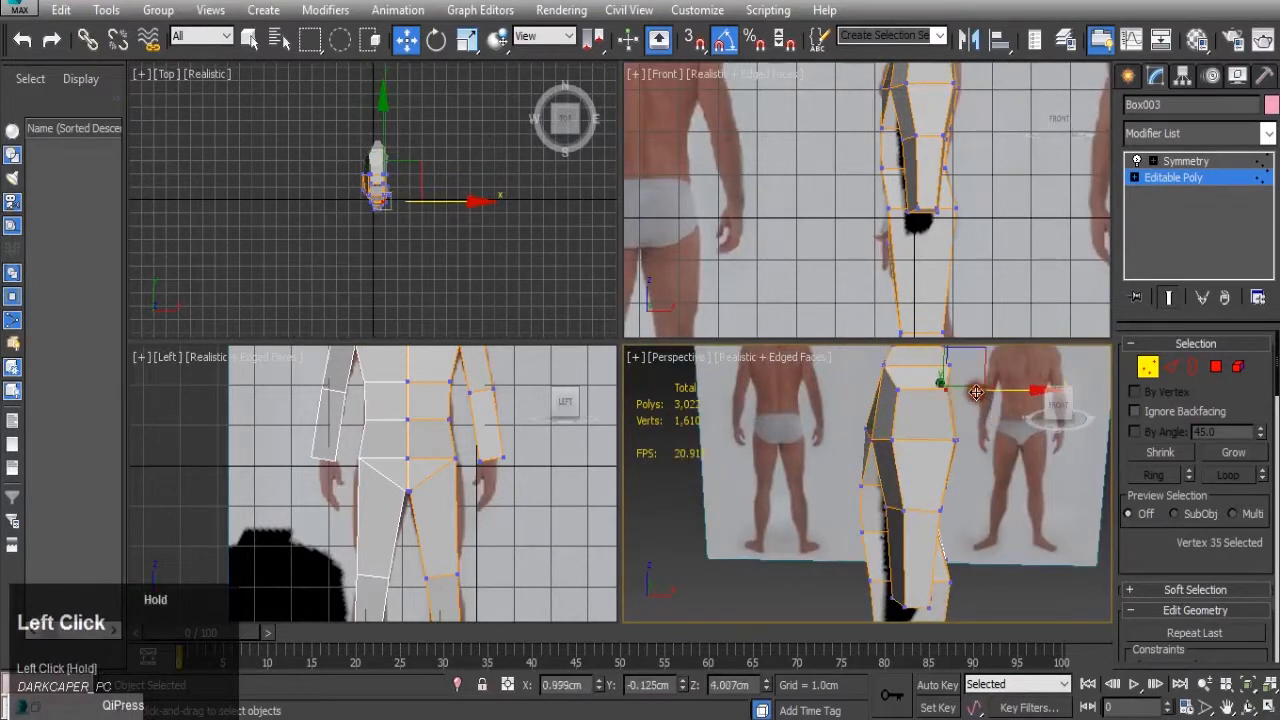
left_click(950, 437)
middle_click_drag(955, 445, 1006, 463, "alt")
scroll(927, 477, "down", 3, "alt")
mouse_move(927, 477)
middle_mouse_down("alt")
mouse_move(918, 510)
mouse_move(885, 450)
mouse_move(785, 494)
mouse_move(783, 443)
mouse_move(983, 466)
mouse_move(915, 474)
mouse_move(932, 505)
mouse_move(926, 484)
middle_mouse_up("alt")
scroll(840, 470, "down", 3, "alt")
scroll(915, 474, "down", 2)
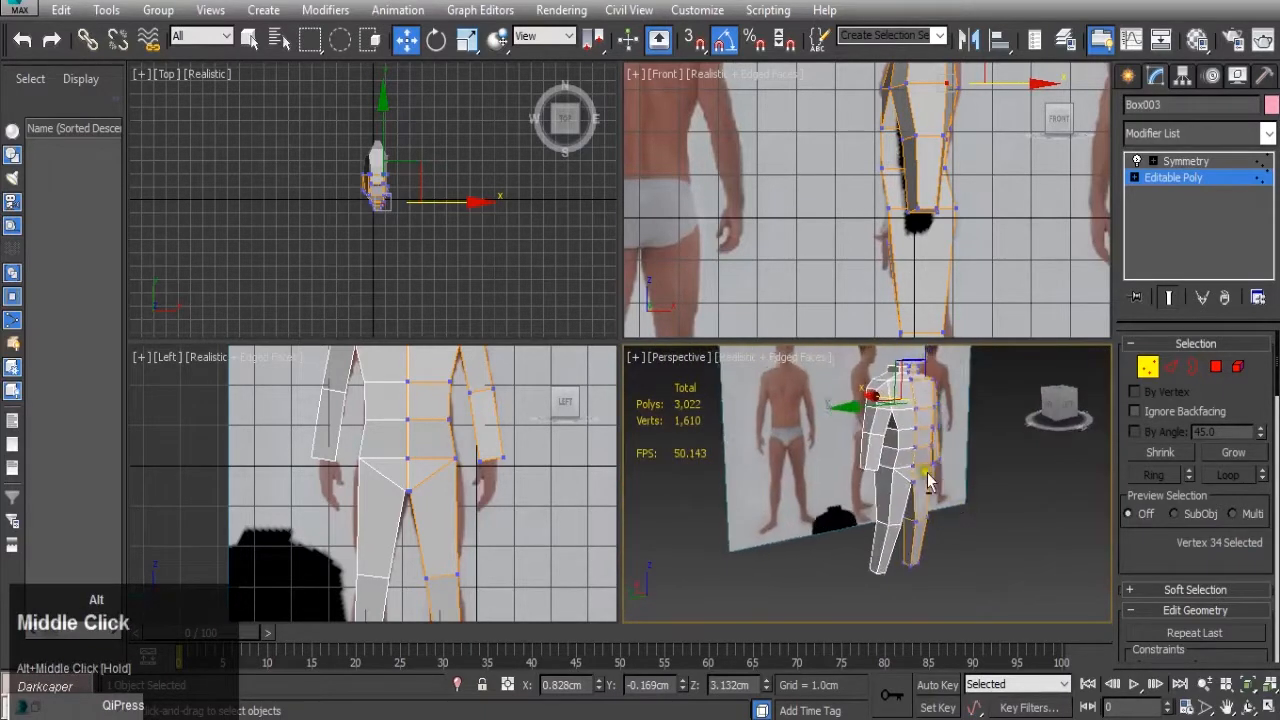
scroll(926, 484, "up", 2)
left_click(1185, 178)
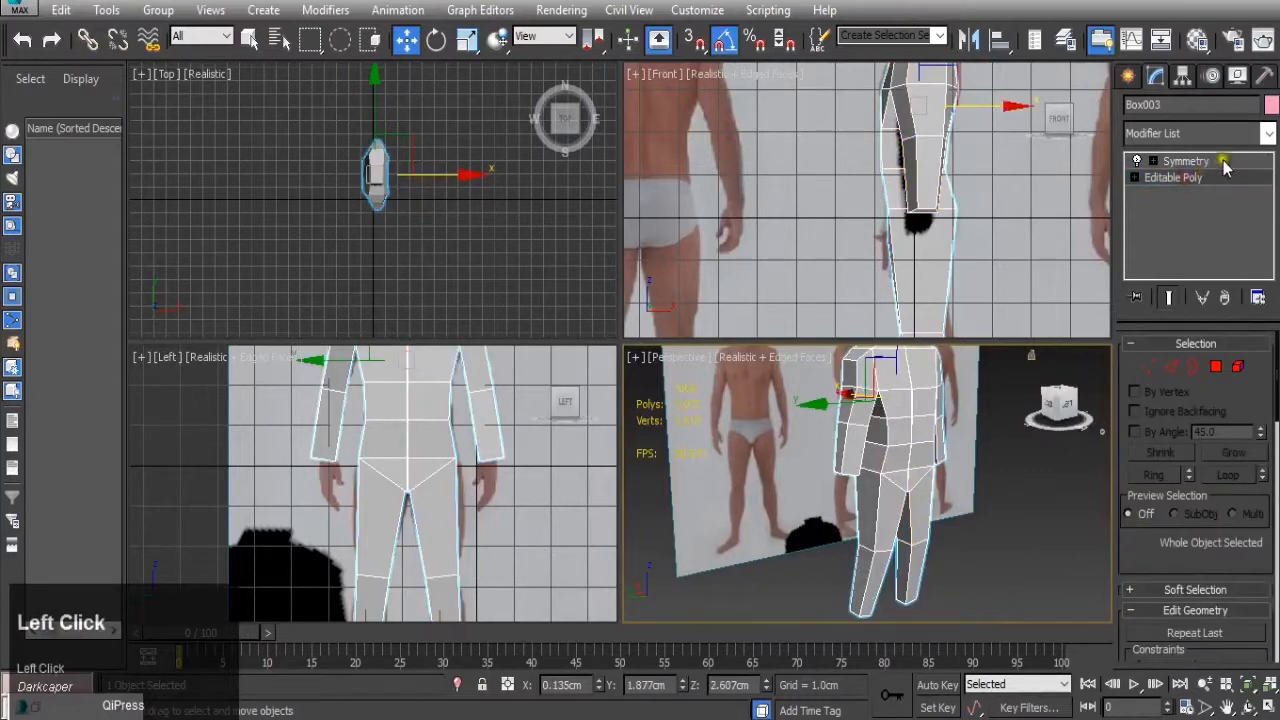
left_click(1265, 135)
middle_click(1008, 431)
left_click(1008, 431)
- Select the end polygons at the wrist, the ankle and the top of the neck, and delete them
left_click(1215, 368)
middle_click_drag(791, 510, 850, 427, "alt")
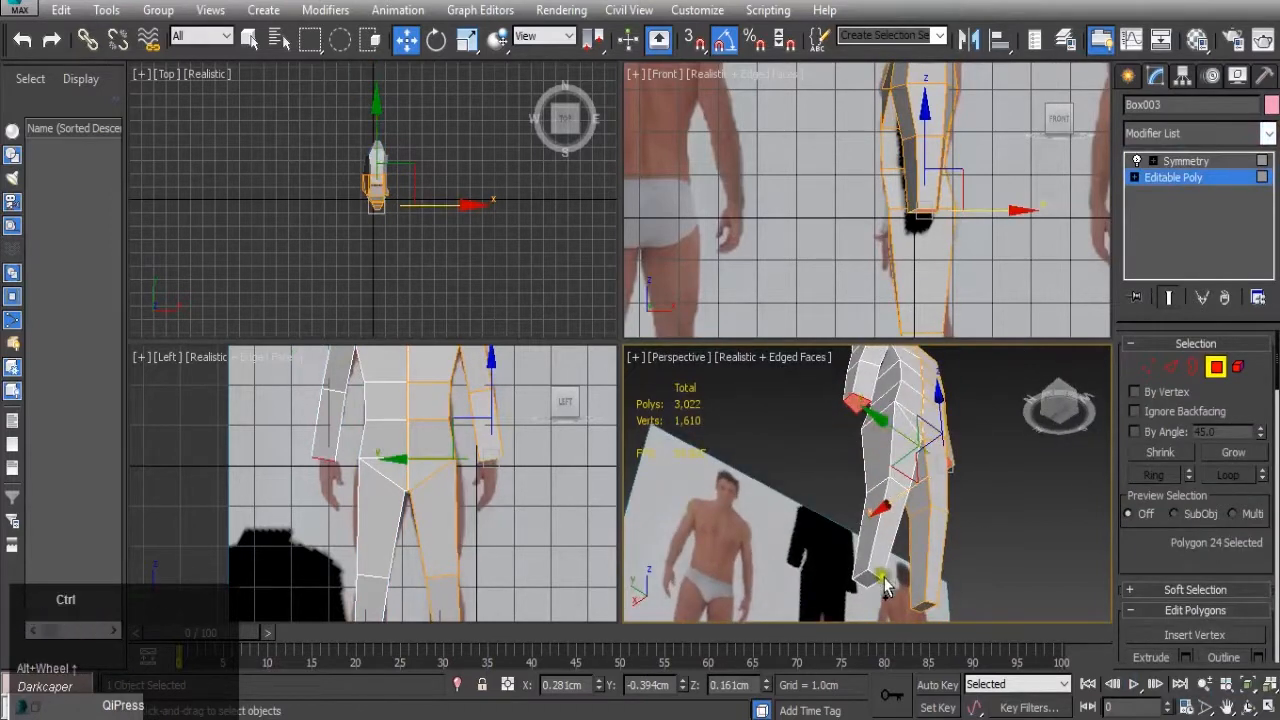
left_click(916, 600, "ctrl")
middle_click_drag(916, 600, 891, 506, "alt")
scroll(898, 398, "down", 2)
left_click(900, 400, "ctrl")
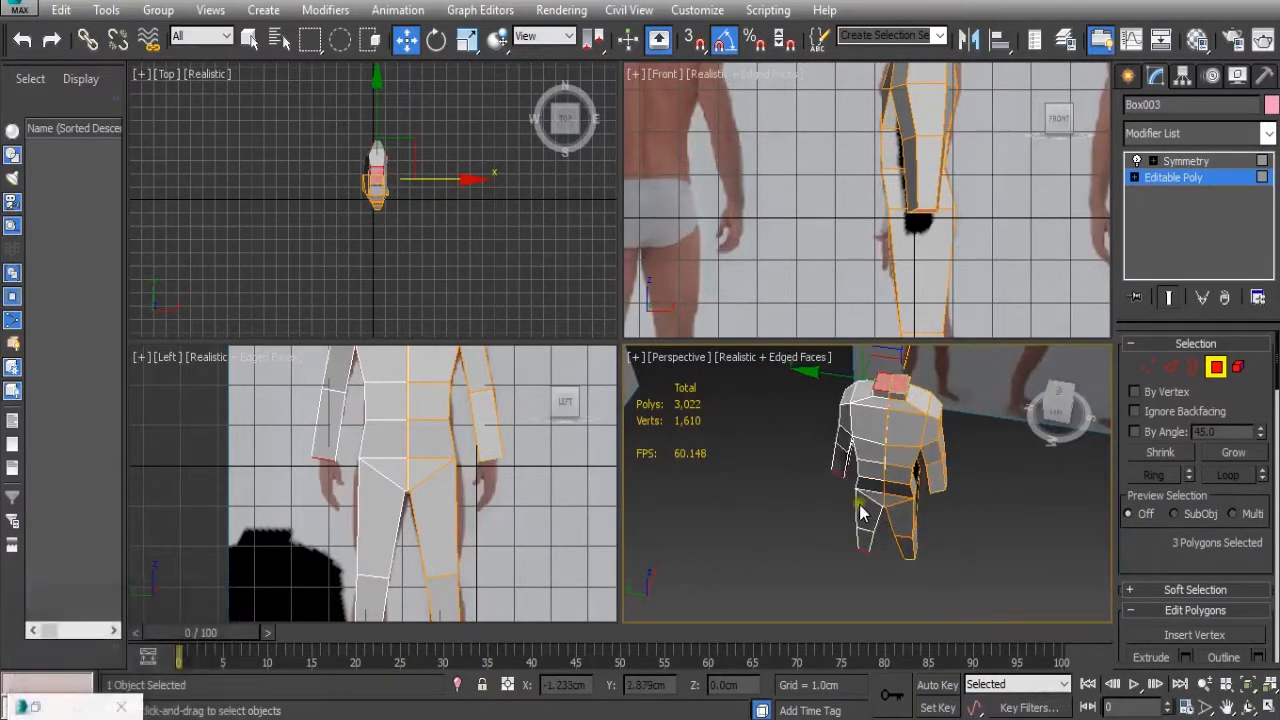
mouse_move(845, 508)
middle_mouse_down("alt")
mouse_move(862, 452)
mouse_move(965, 358)
mouse_move(826, 510)
middle_mouse_up("alt")
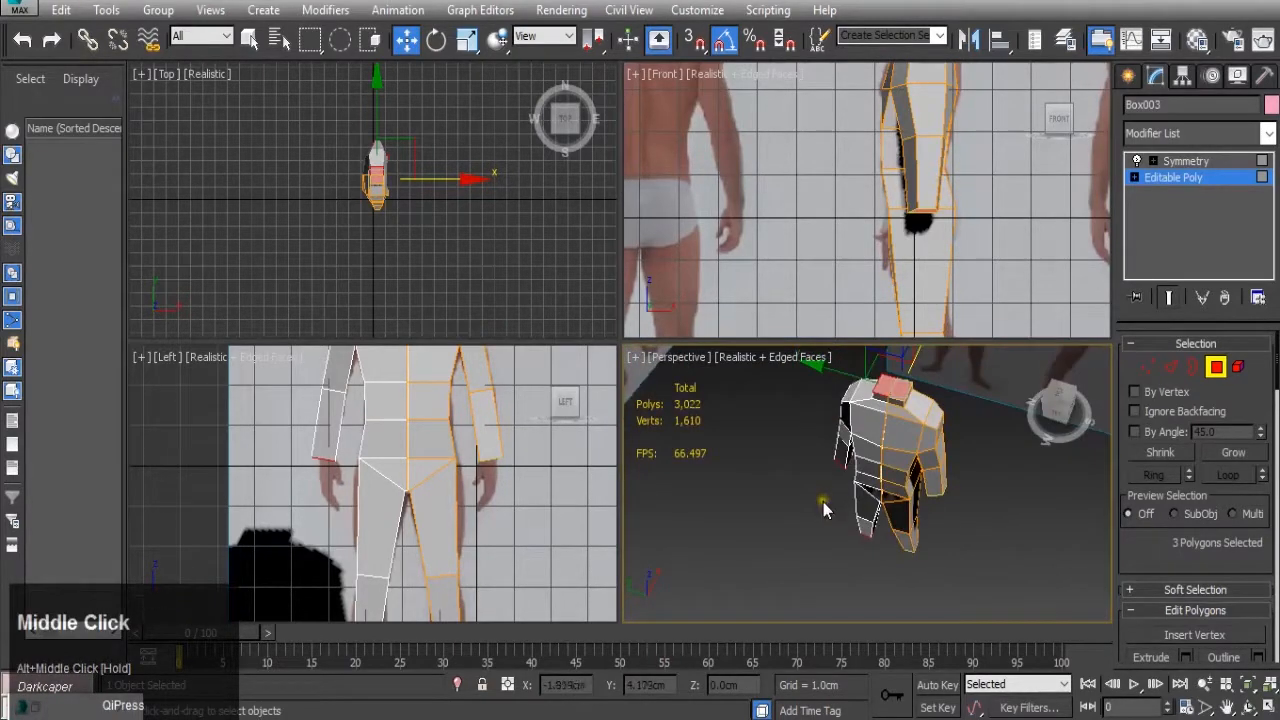
key("Delete")
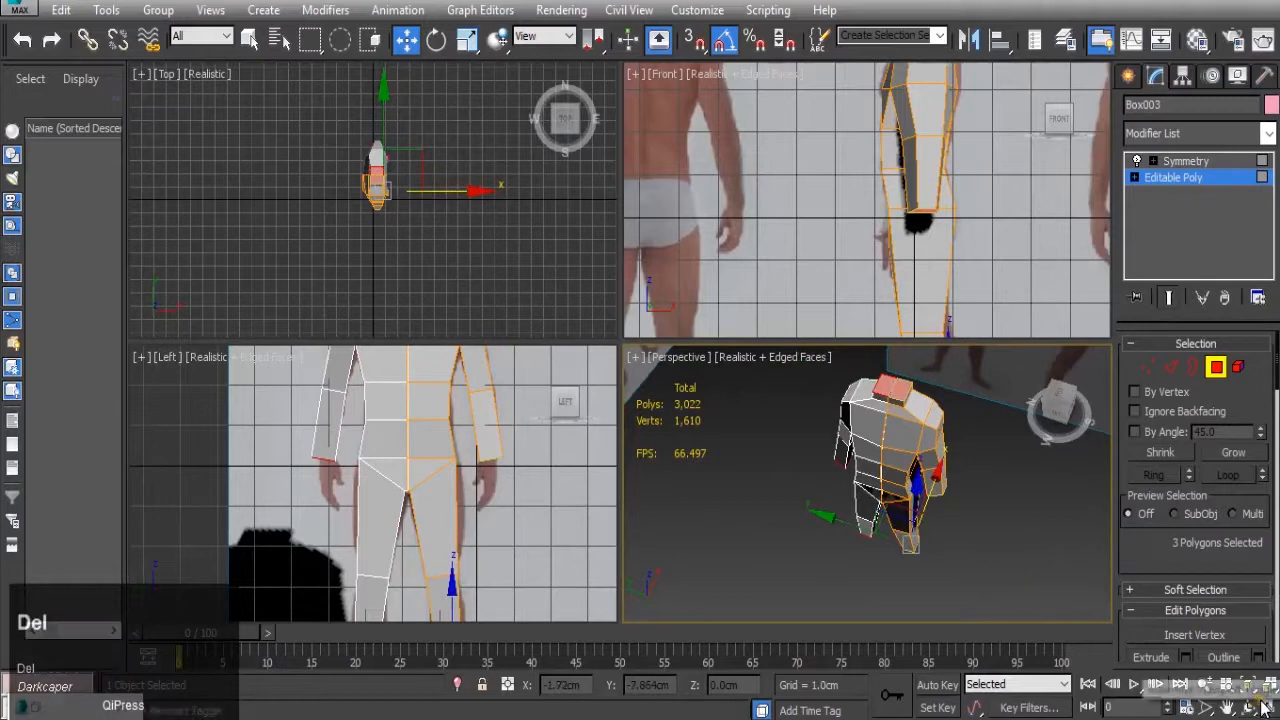
- Maximize the Perspective view and apply a TurboSmooth modifier directly above the Editable Poly, below Symmetry
left_click(1268, 706)
middle_click_drag(729, 437, 630, 298, "alt")
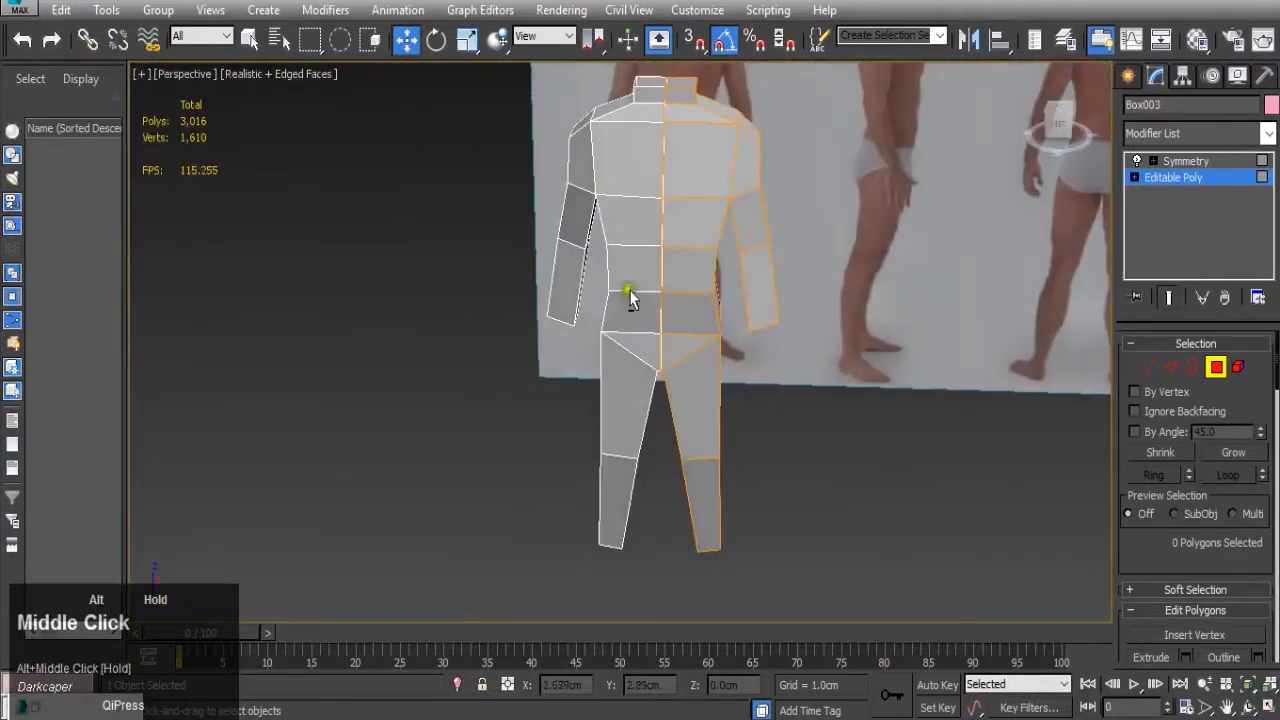
left_click(1180, 178)
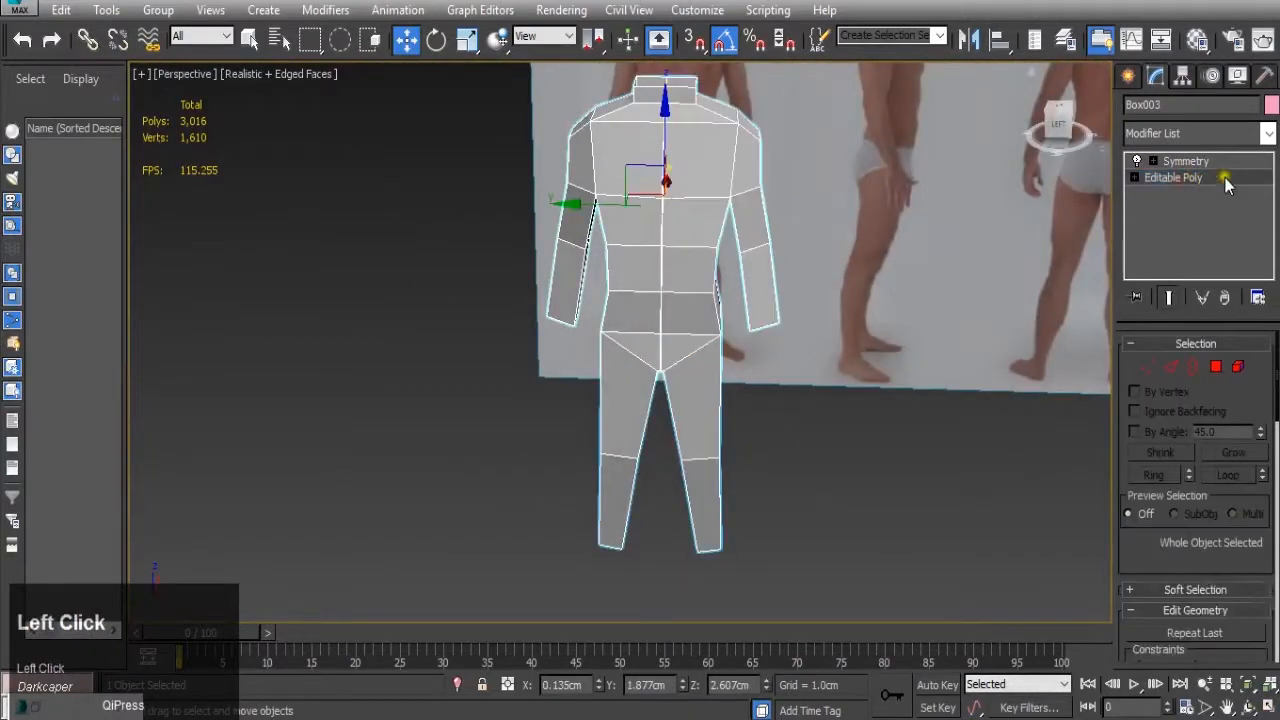
left_click(1271, 140)
scroll(1200, 420, "down", 15)
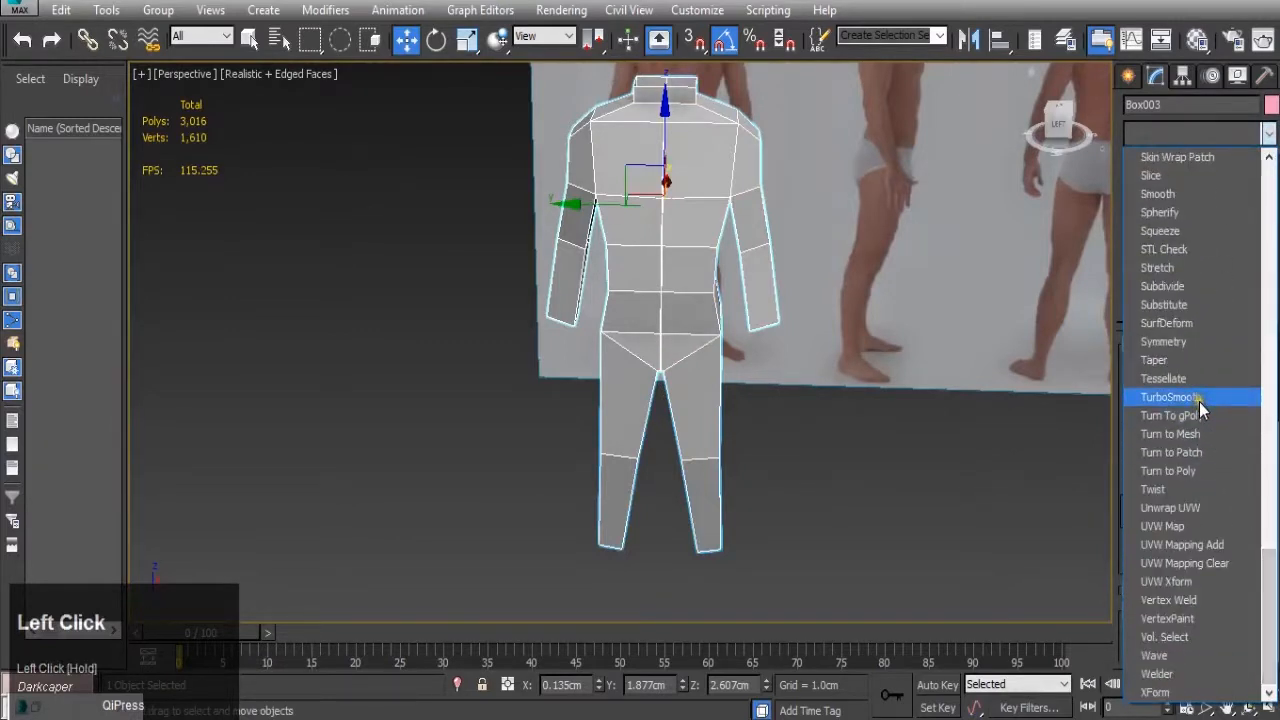
left_click(1199, 398)
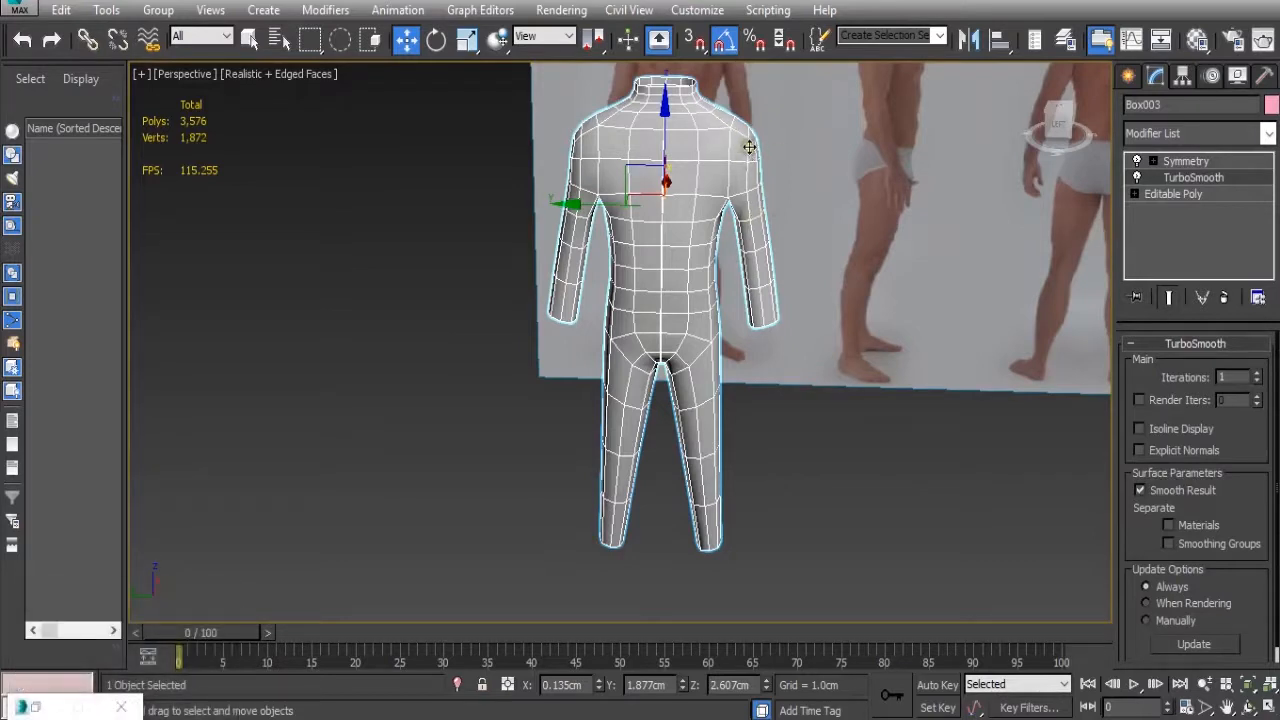
- Examine the smoothed body from the front, back and sides, checking the shoulders, arms, torso, crotch and legs
middle_click_drag(749, 147, 861, 303, "alt")
scroll(778, 336, "down", 5)
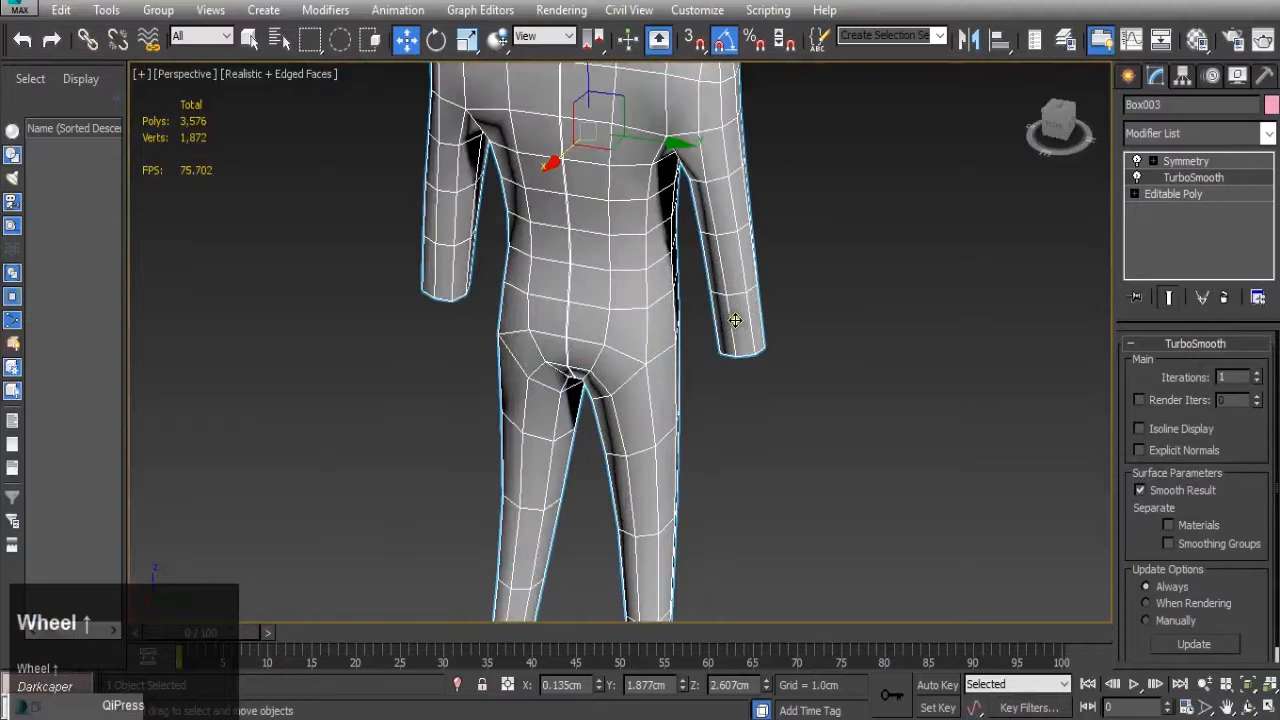
scroll(692, 341, "down", 5)
middle_click_drag(709, 363, 645, 330, "alt")
scroll(609, 329, "up", 4)
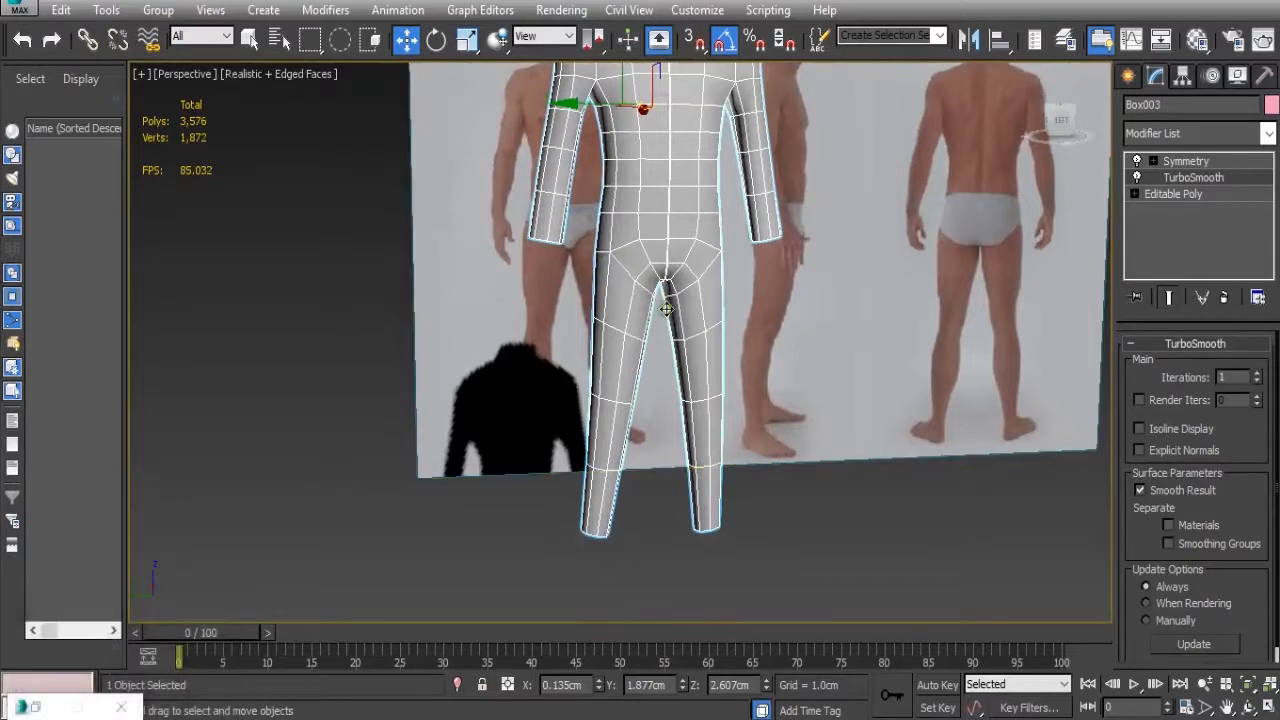
middle_click_drag(680, 284, 655, 348)
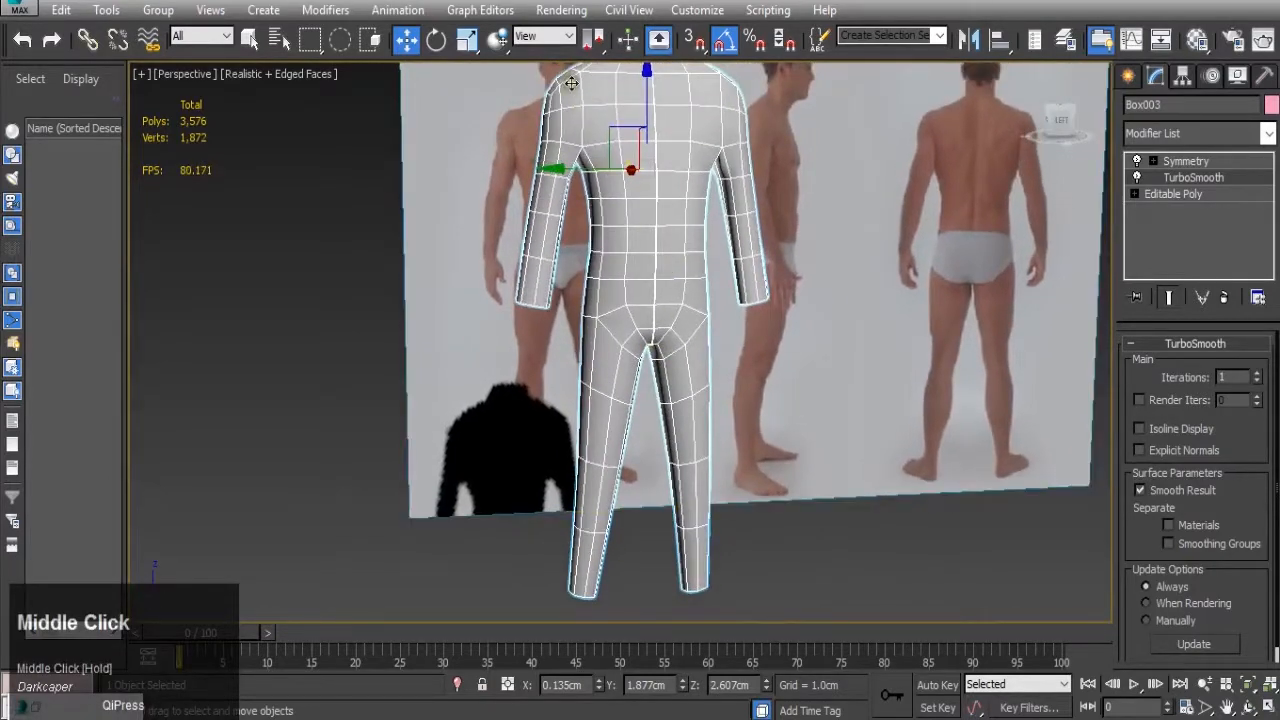
middle_click_drag(567, 138, 646, 160)
scroll(583, 157, "down", 3)
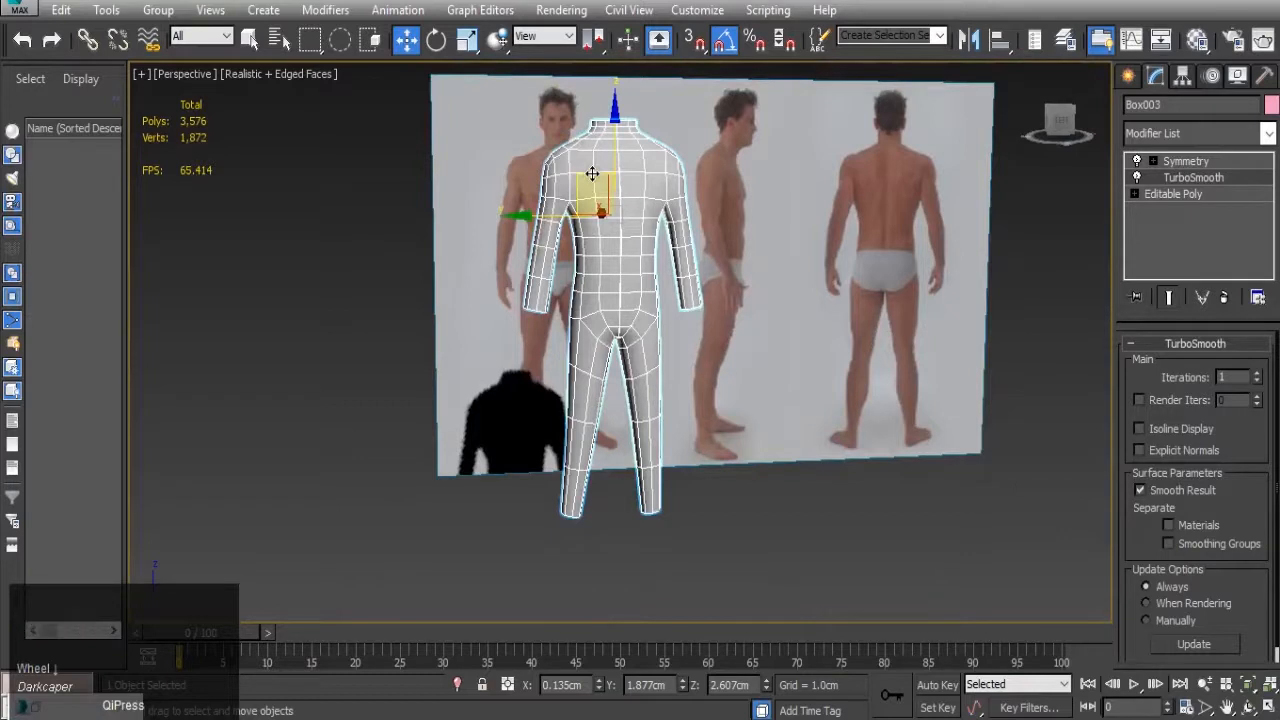
middle_click_drag(592, 171, 608, 205, "alt")
scroll(632, 244, "up", 3)
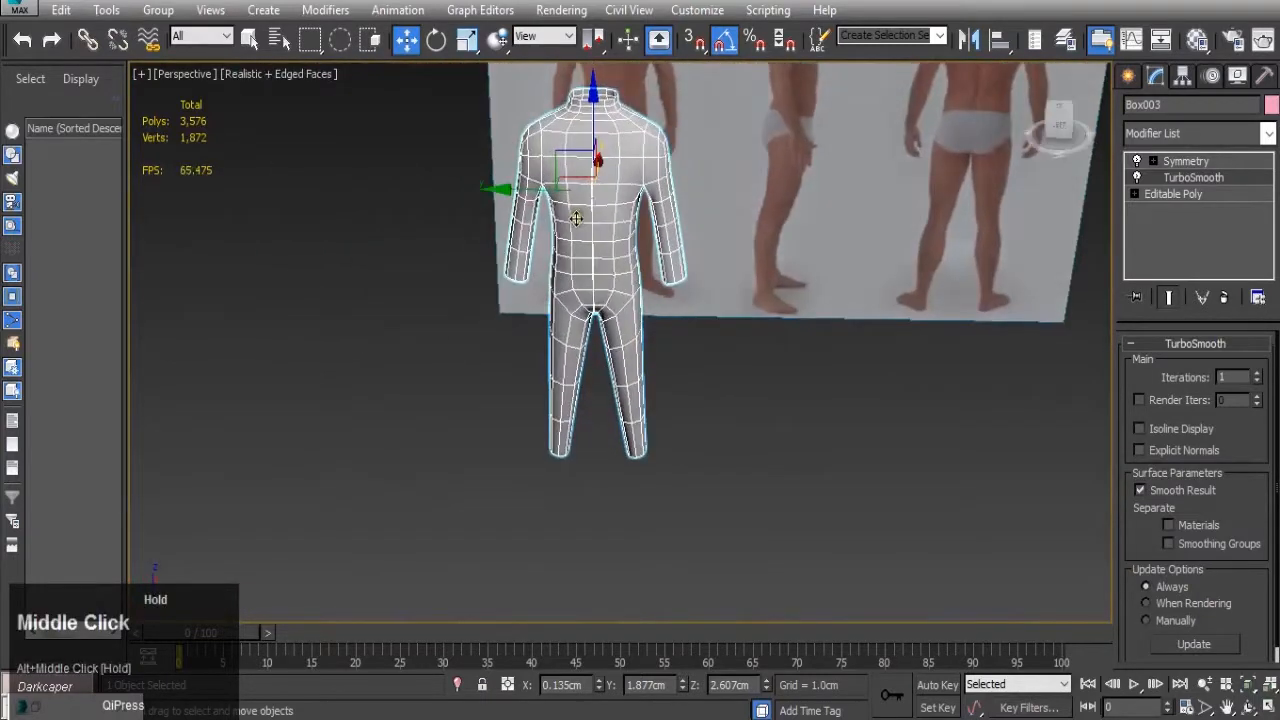
scroll(608, 203, "up", 3)
scroll(598, 209, "down", 2)
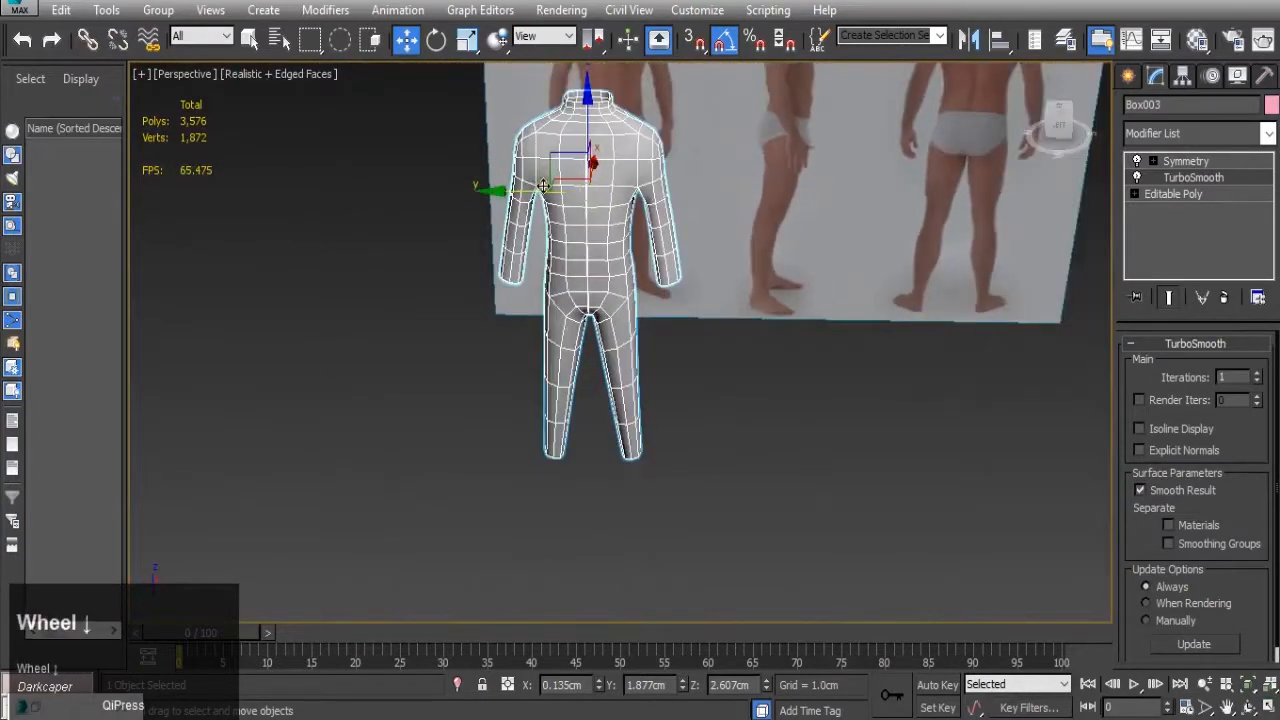
middle_click_drag(570, 240, 588, 242, "alt")
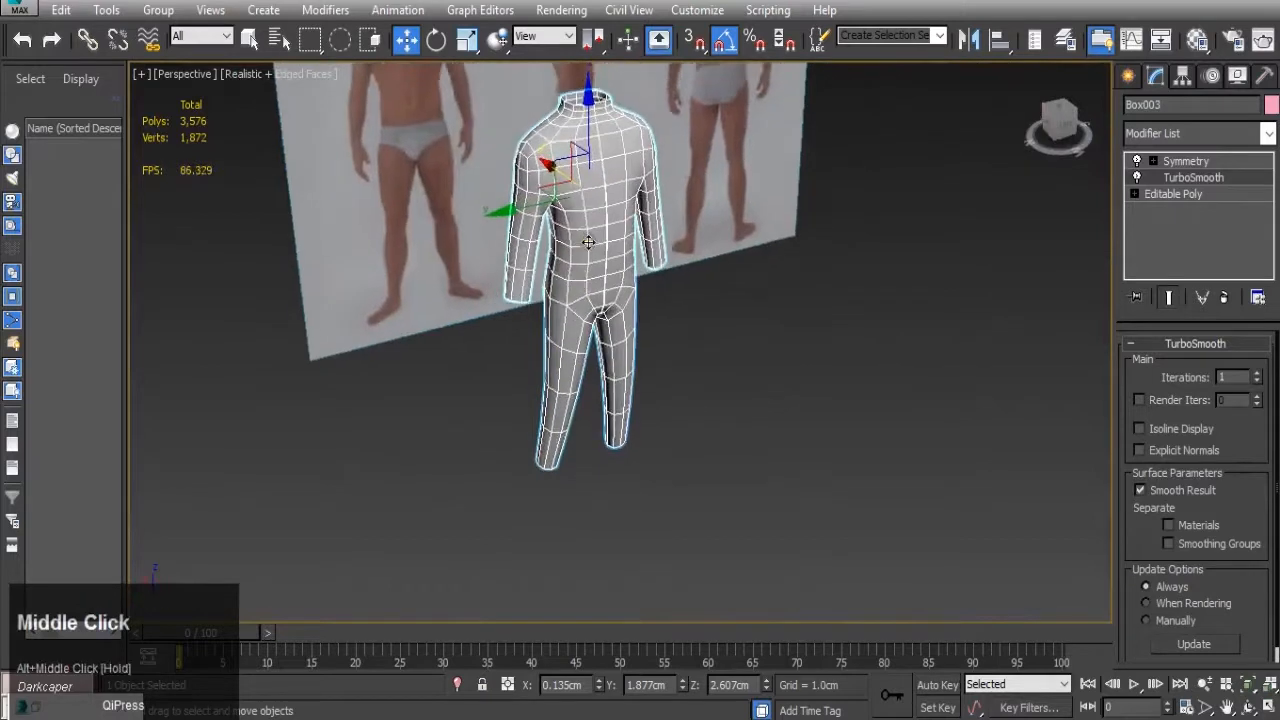
scroll(584, 238, "up", 2)
scroll(579, 234, "down", 2)
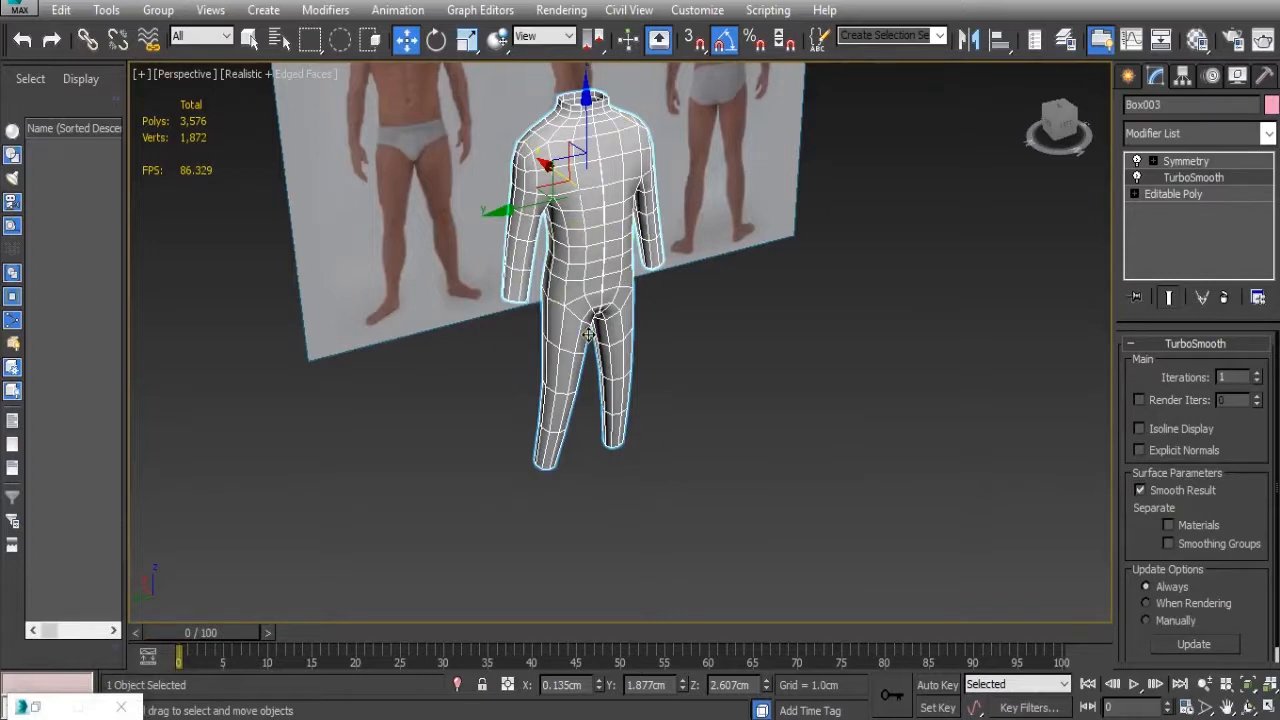
scroll(606, 290, "down", 1)
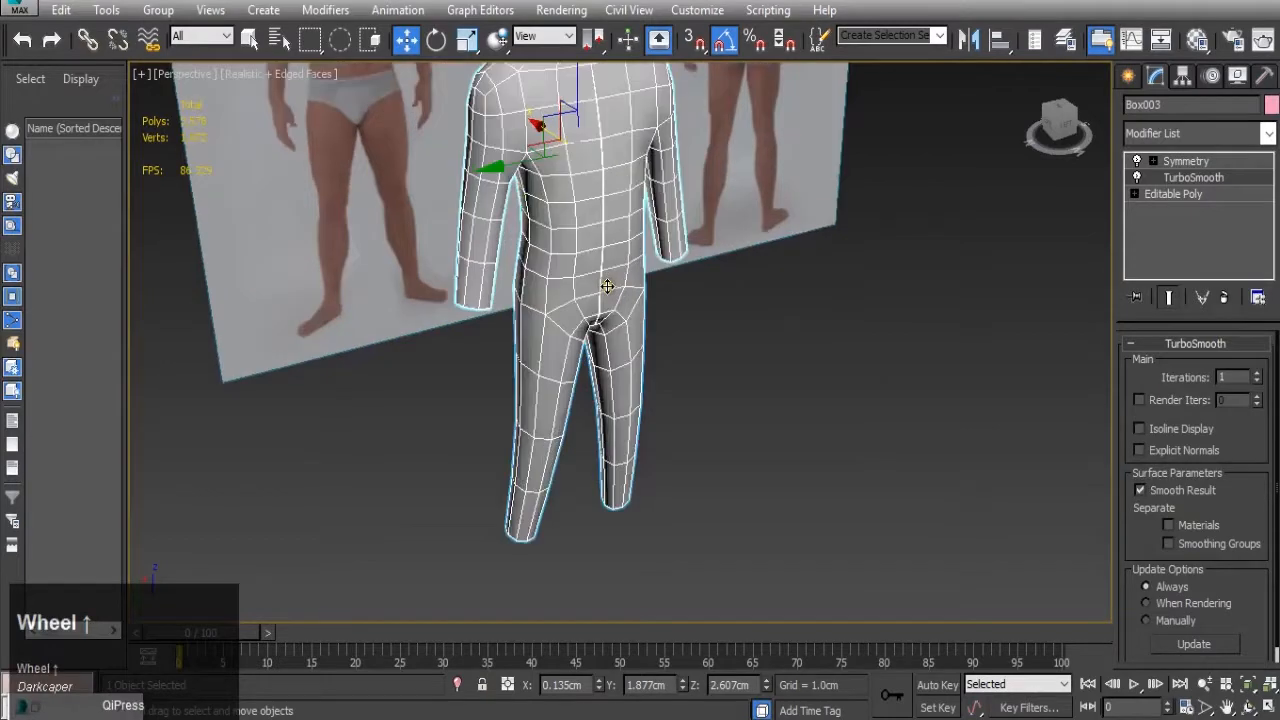
scroll(521, 288, "up", 2)
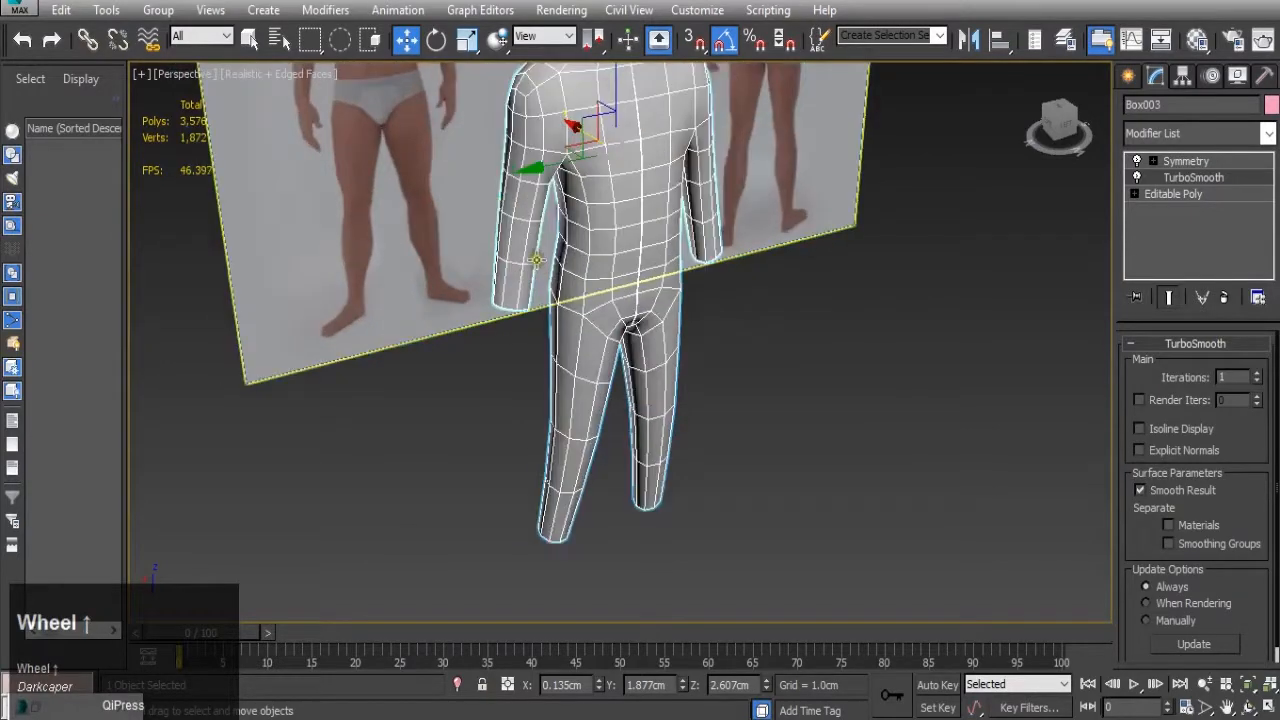
middle_click_drag(536, 258, 568, 597)
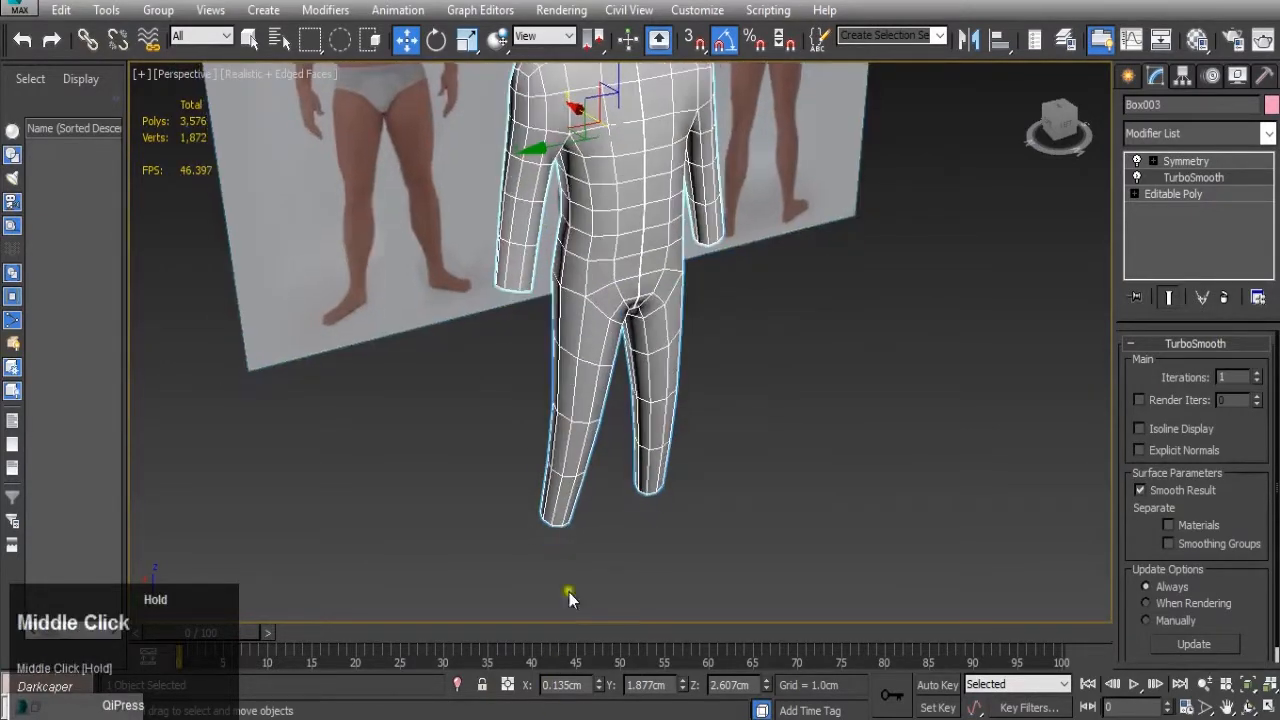
scroll(541, 512, "down", 3)
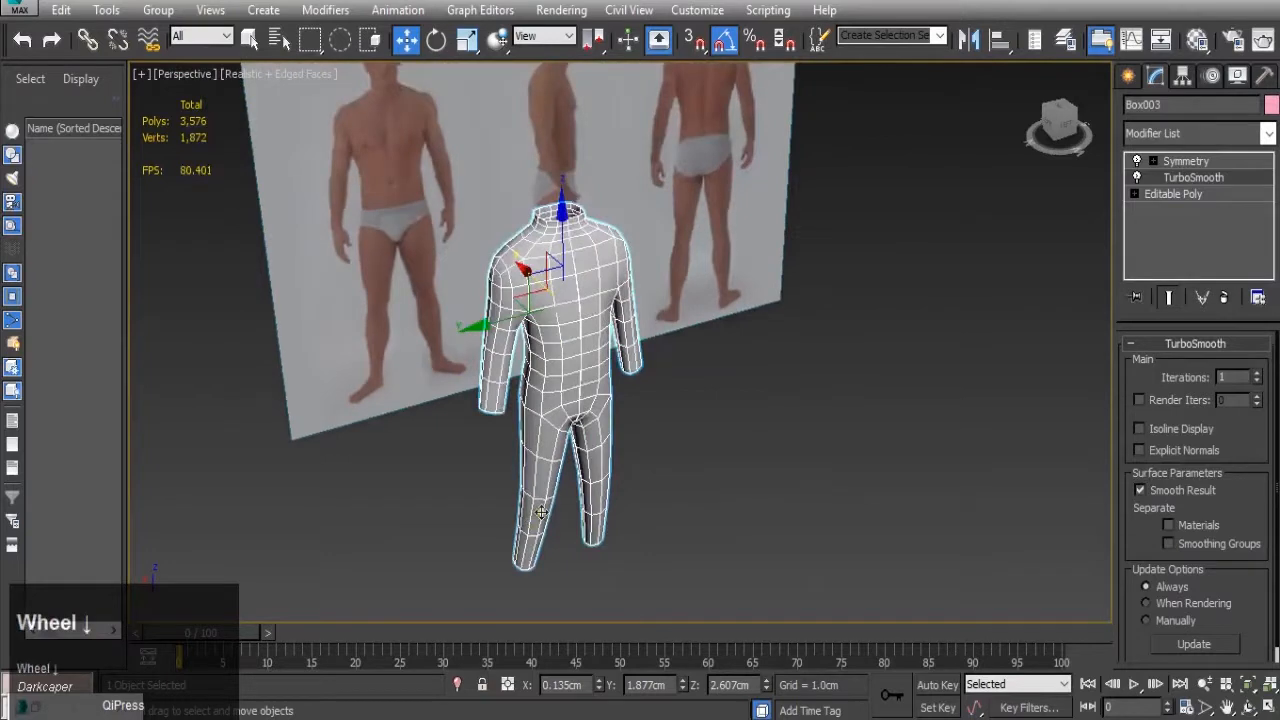
middle_click(570, 331)
scroll(564, 339, "up", 2)
middle_click(528, 399)
scroll(572, 349, "down", 2)
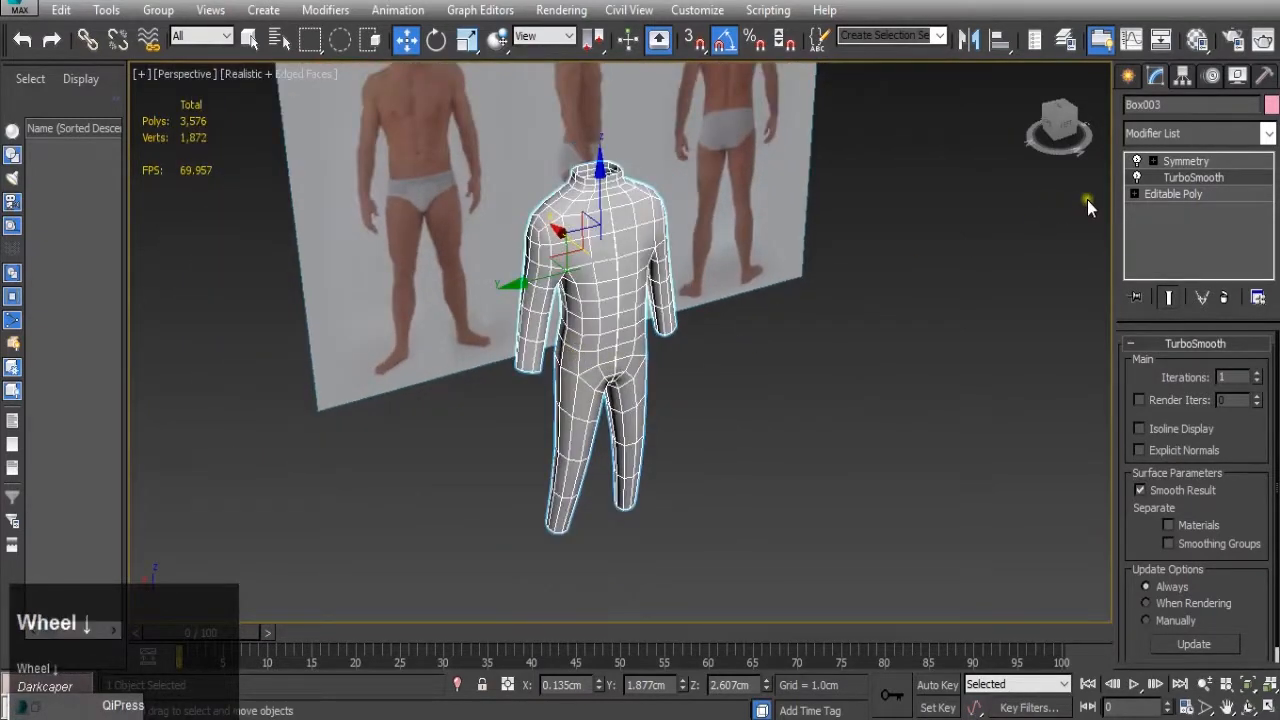
- Turn off the TurboSmooth effect and open the Editable Poly at Edge level with the mirrored end result shown
left_click(1135, 175)
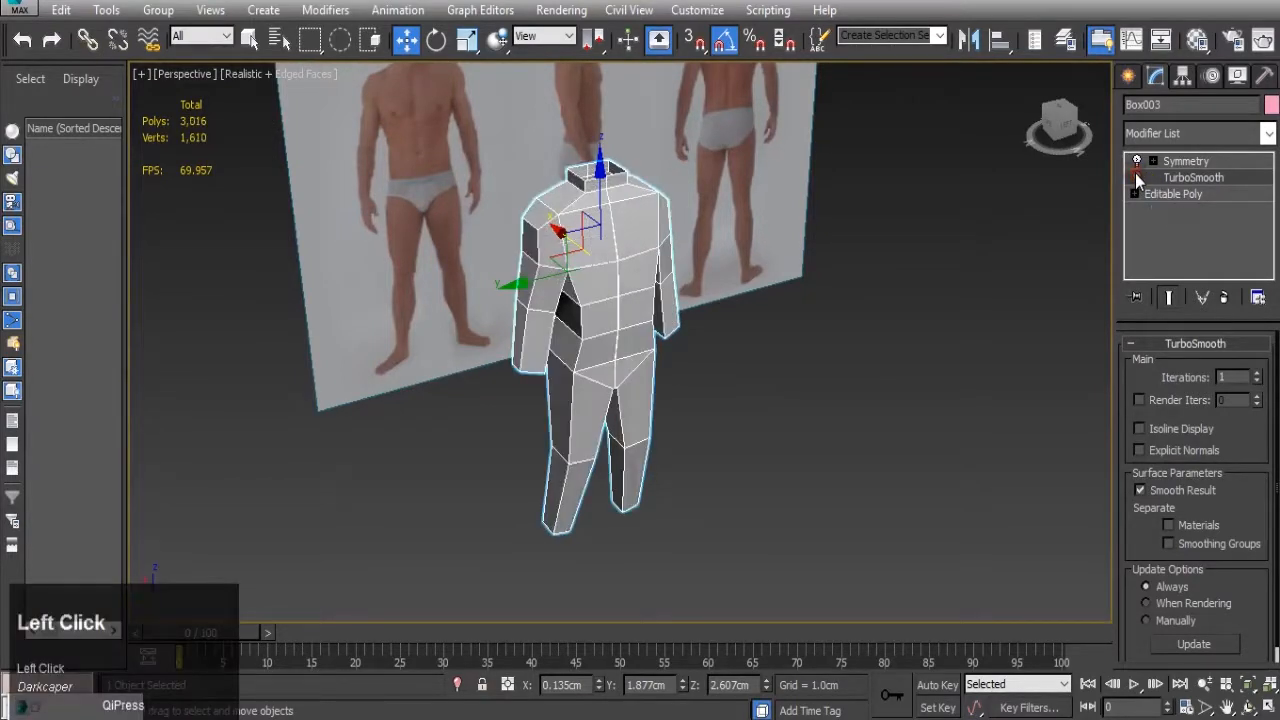
middle_click_drag(664, 394, 650, 309, "alt")
scroll(620, 336, "up", 2)
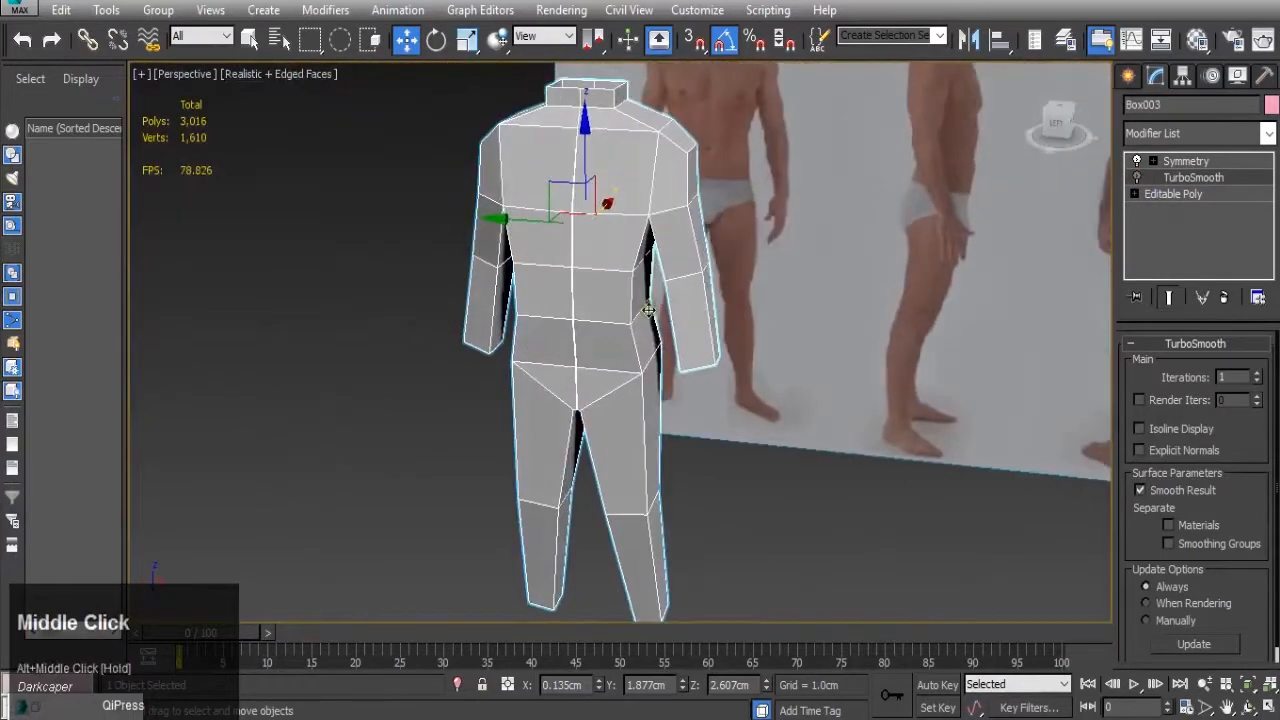
scroll(650, 309, "up", 2)
left_click(1230, 199)
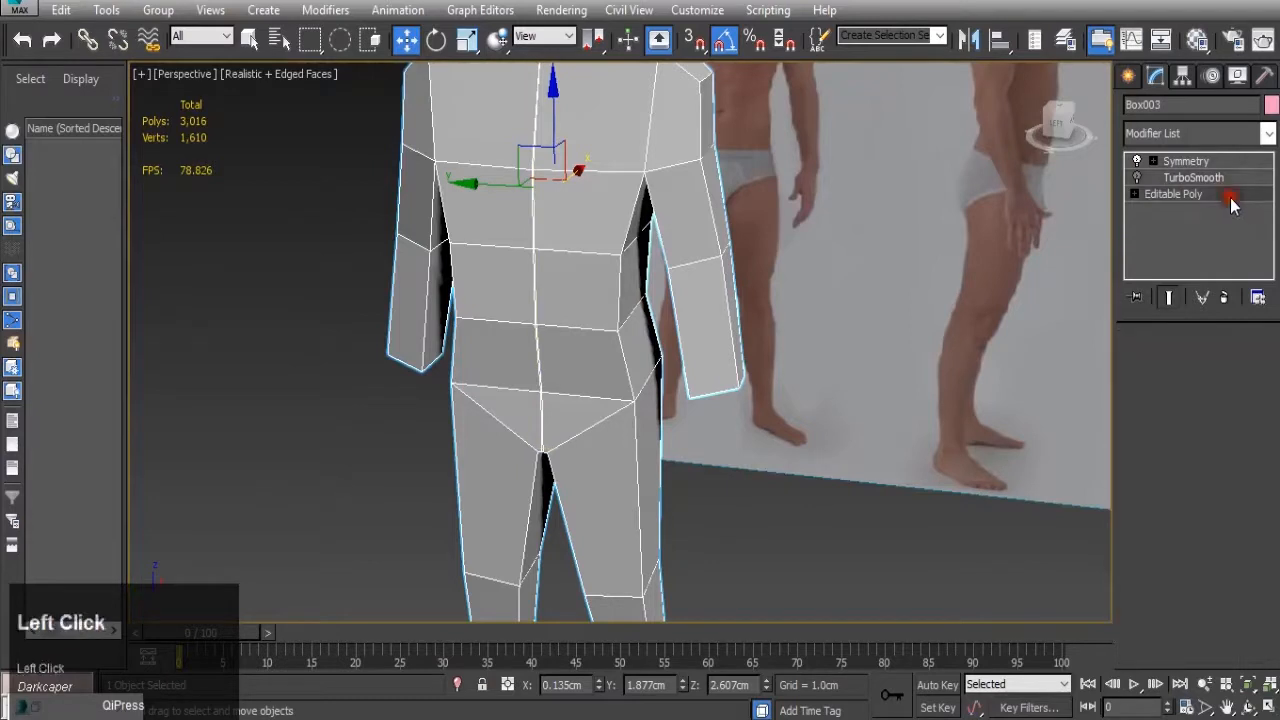
left_click(1170, 370)
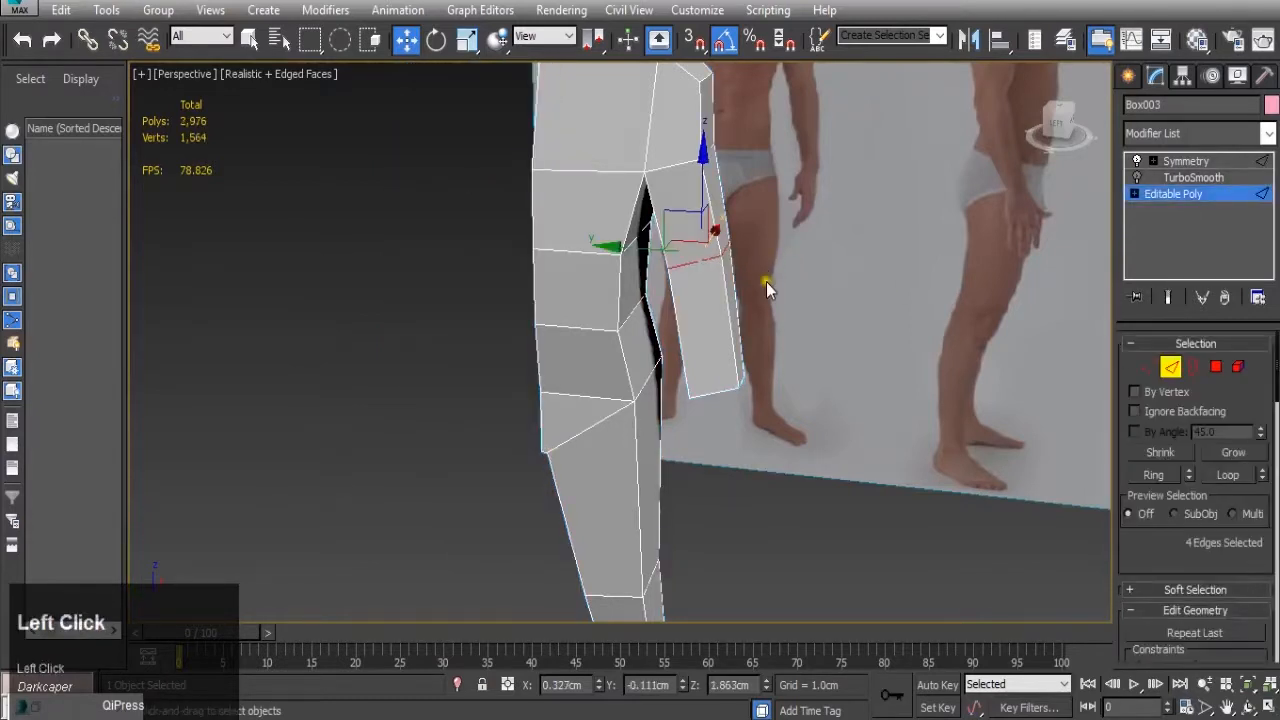
left_click(1167, 297)
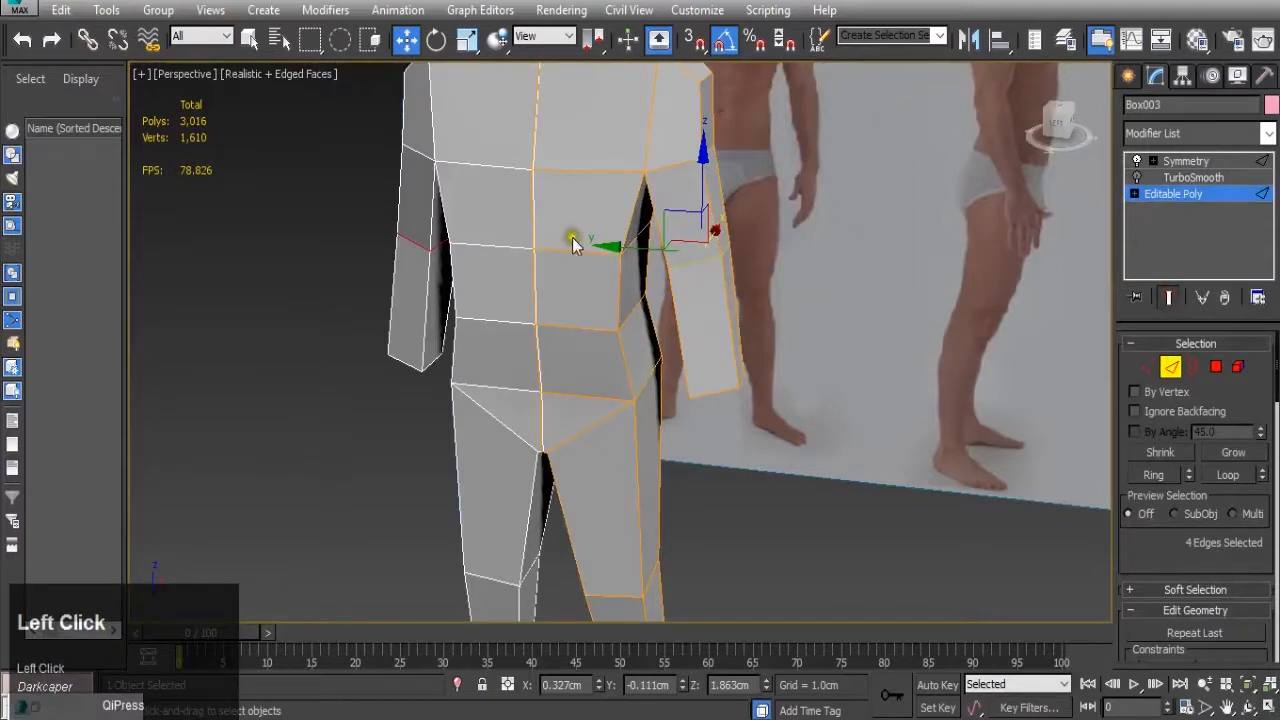
- Chamfer the elbow edge loop around the arm by 0.1 cm with 2 connect edge segments
left_click(697, 262)
middle_click_drag(690, 258, 677, 283, "alt")
scroll(658, 252, "up", 2)
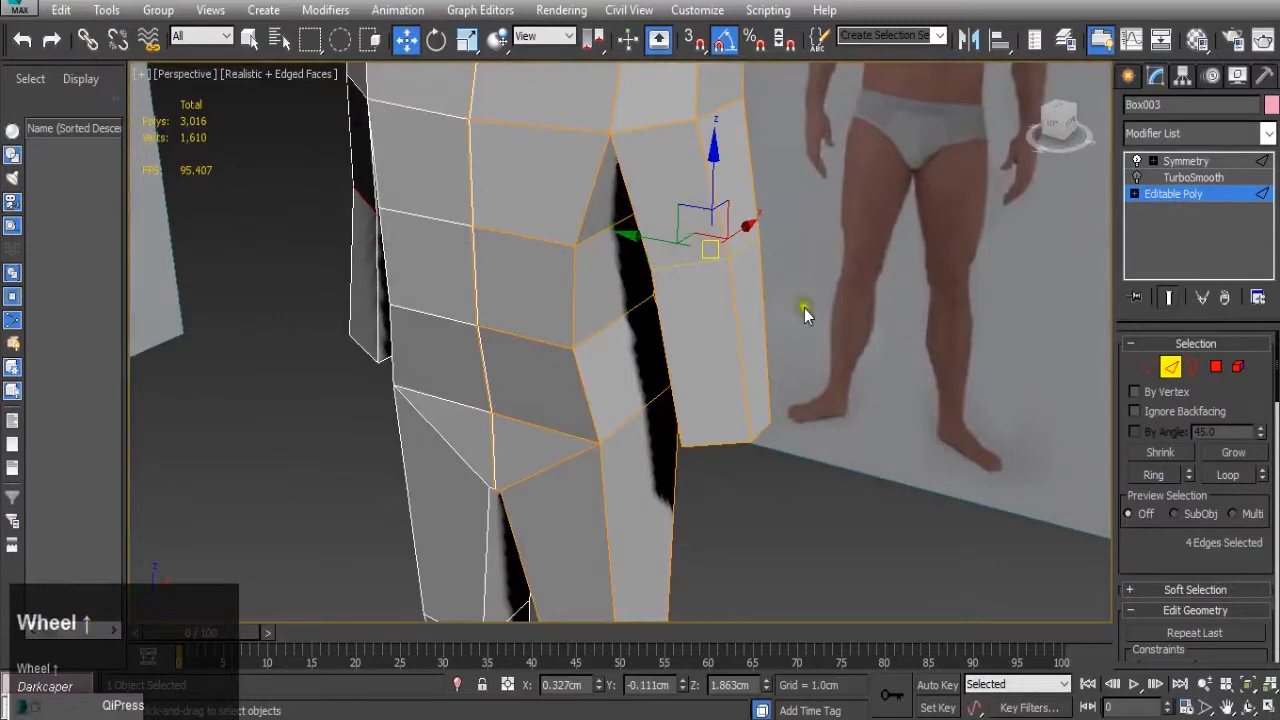
scroll(1121, 452, "down", 10)
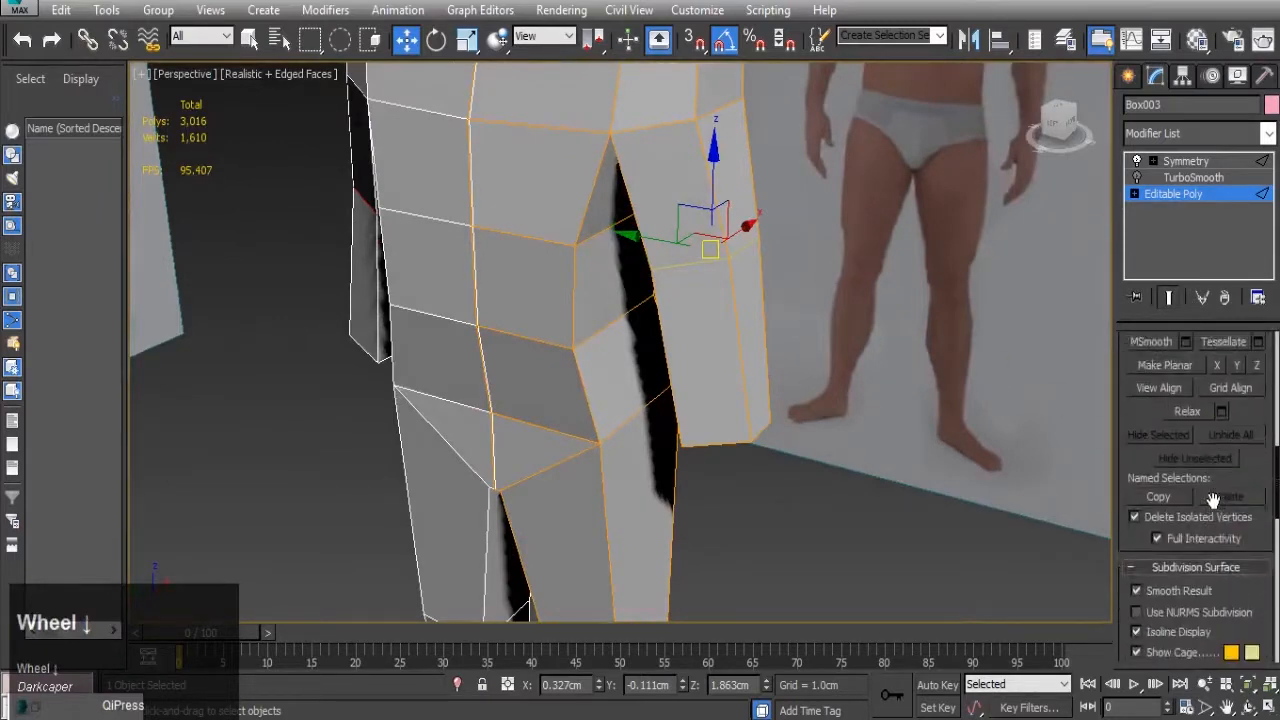
scroll(1165, 480, "down", 8)
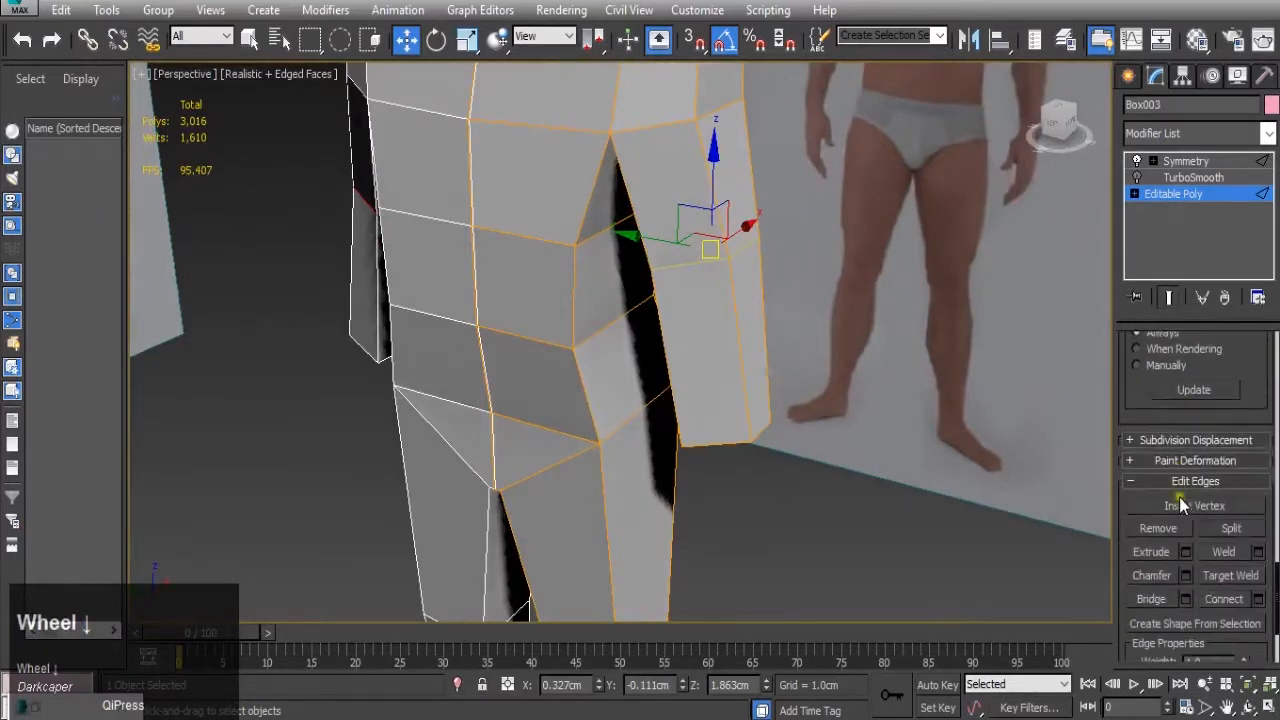
left_click(1185, 483)
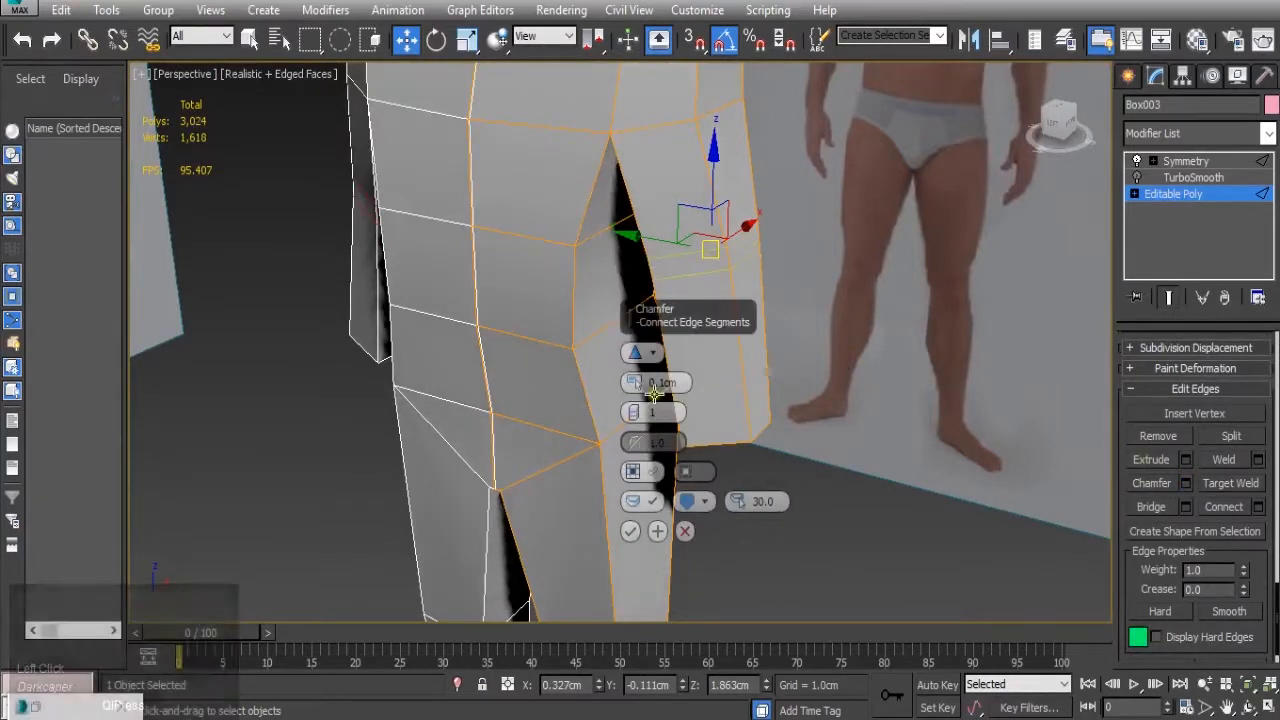
left_click(640, 411)
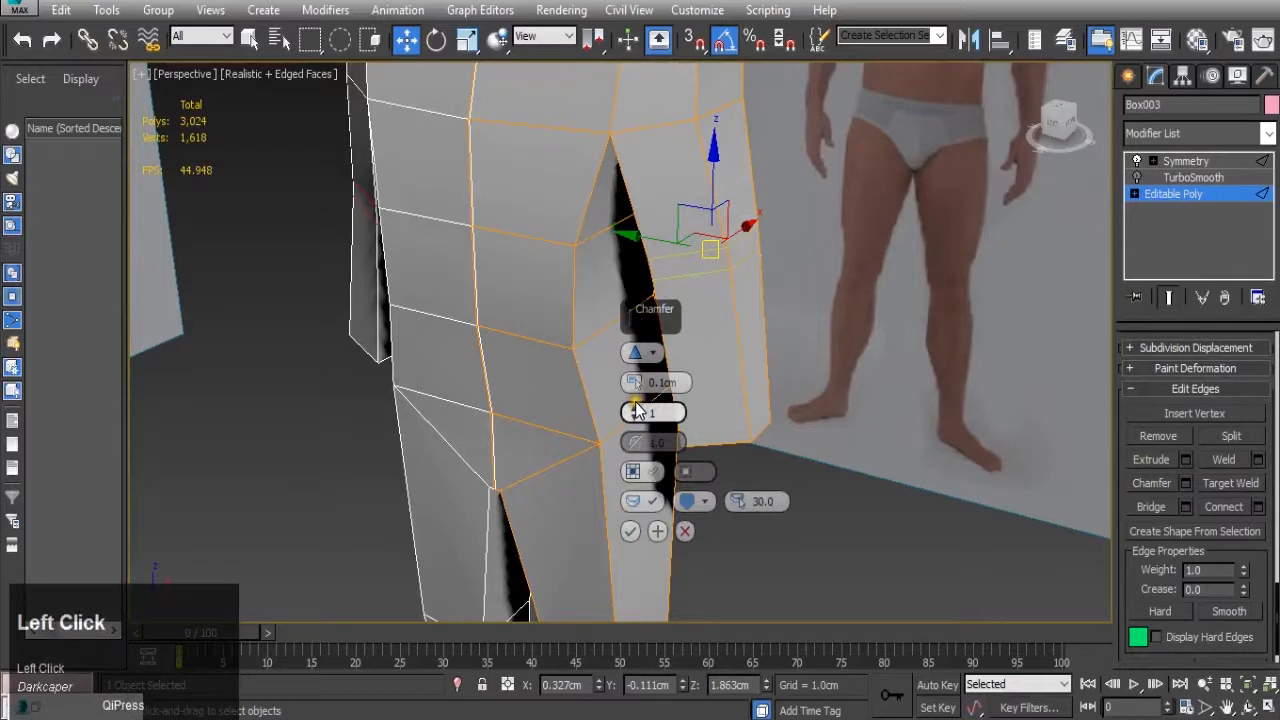
left_click(632, 410)
middle_click_drag(632, 413, 641, 418, "alt")
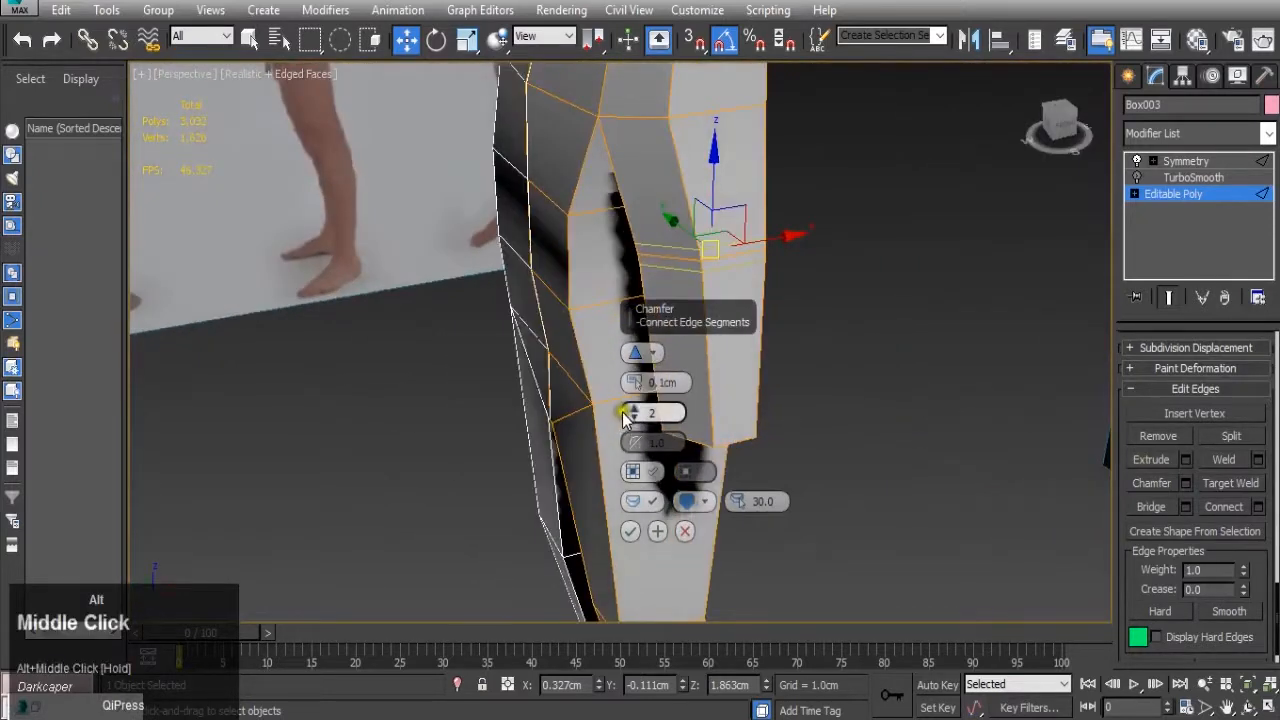
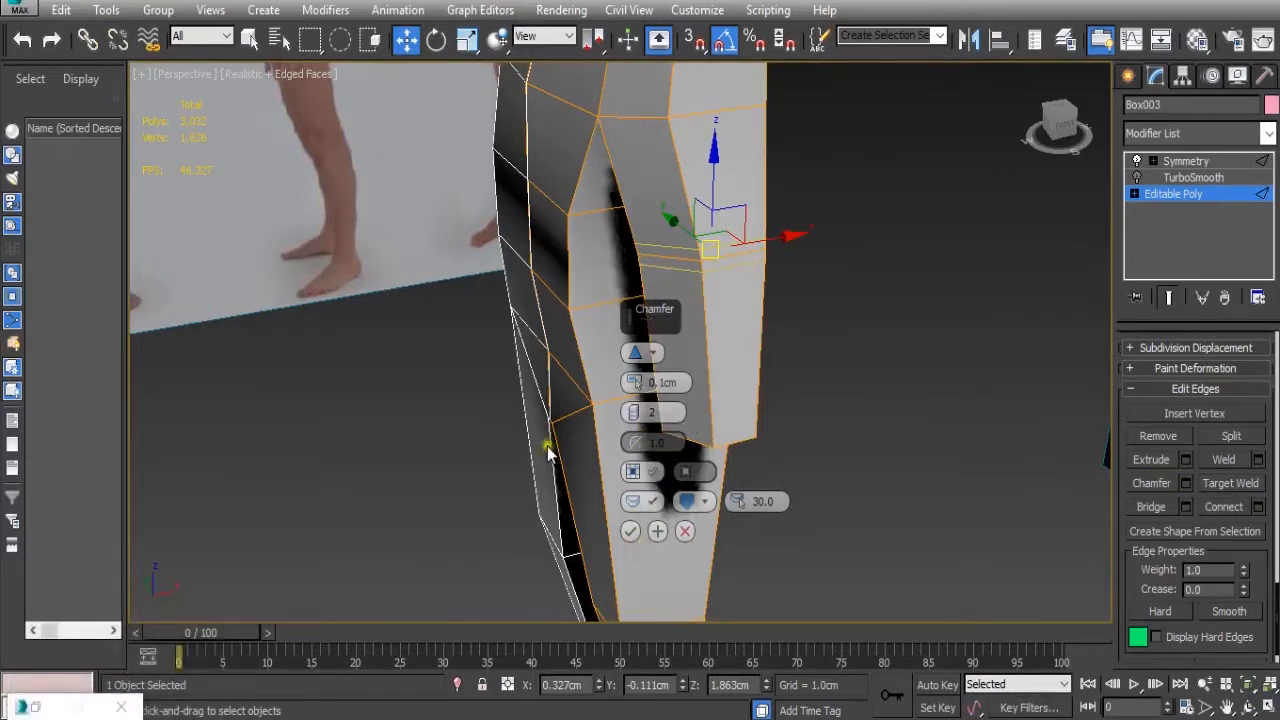
left_click(630, 531)
left_click(733, 408, "alt")
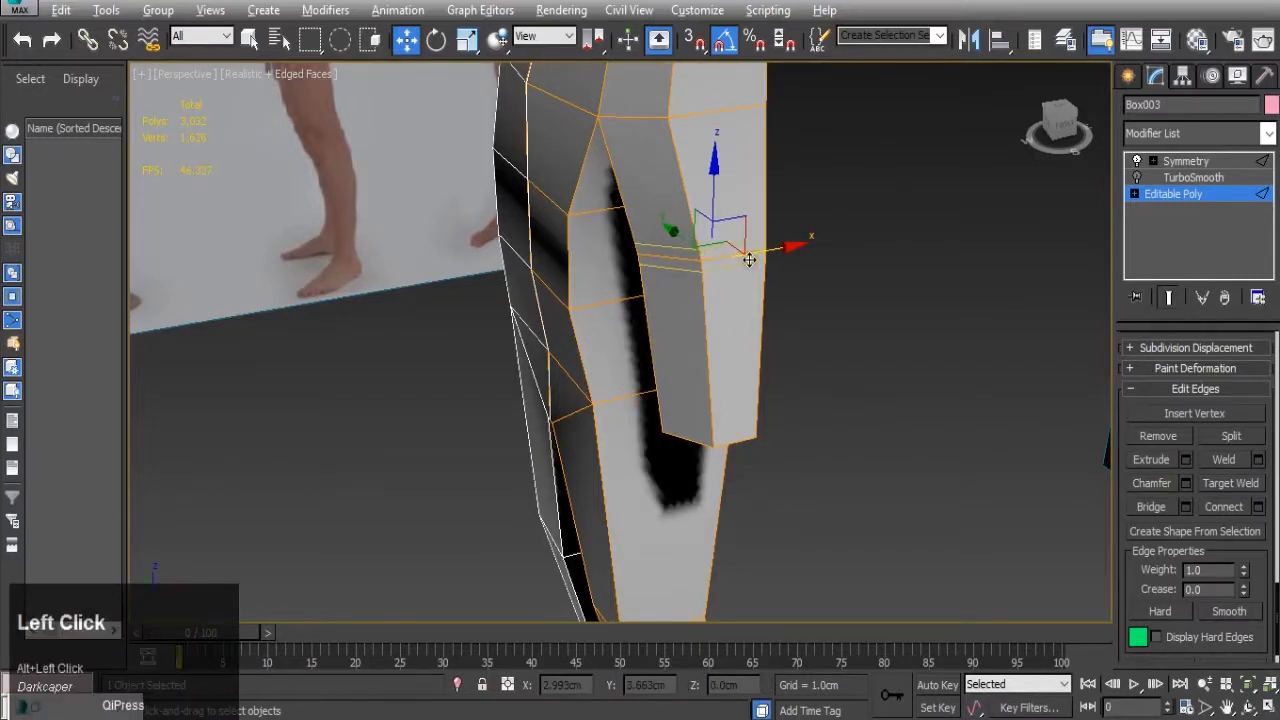
- Chamfer the knee edge loop around the leg by 0.1 cm with 2 segments
scroll(749, 259, "down", 4)
scroll(690, 258, "up", 4)
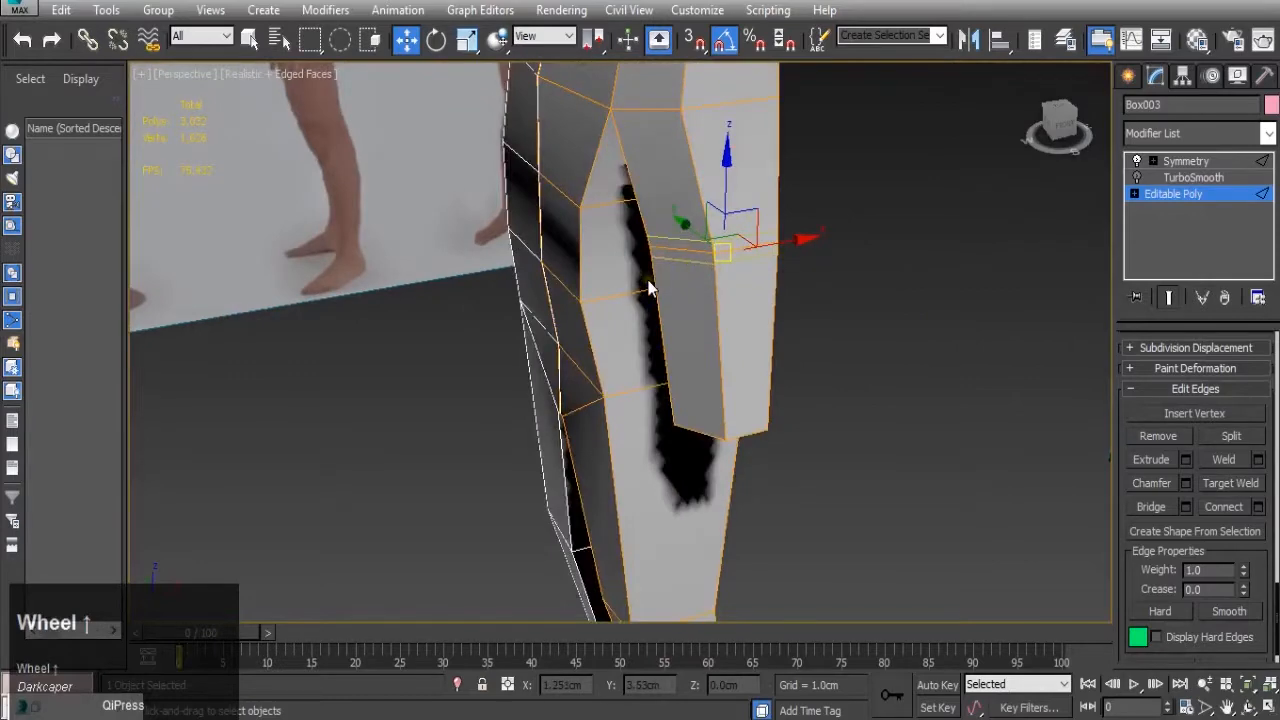
scroll(651, 286, "down", 4)
middle_click_drag(651, 286, 649, 458, "alt")
middle_click_drag(572, 554, 661, 372)
scroll(661, 372, "up", 3)
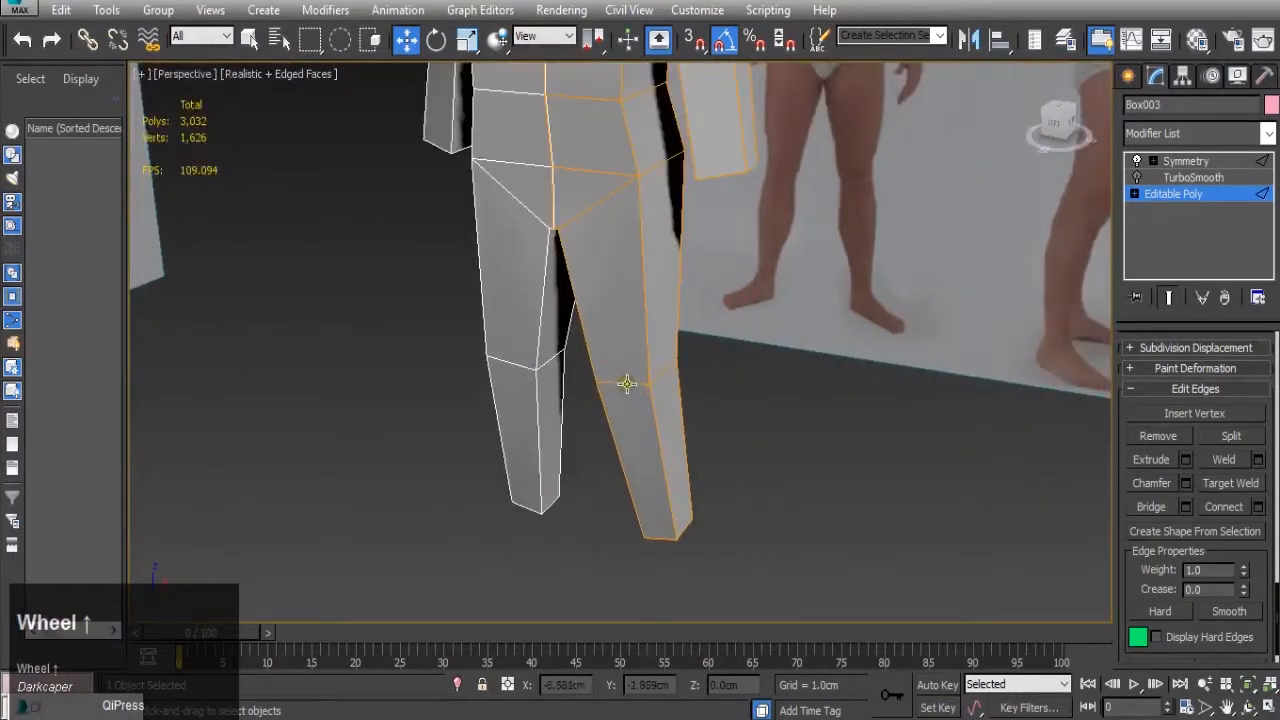
left_click(626, 384)
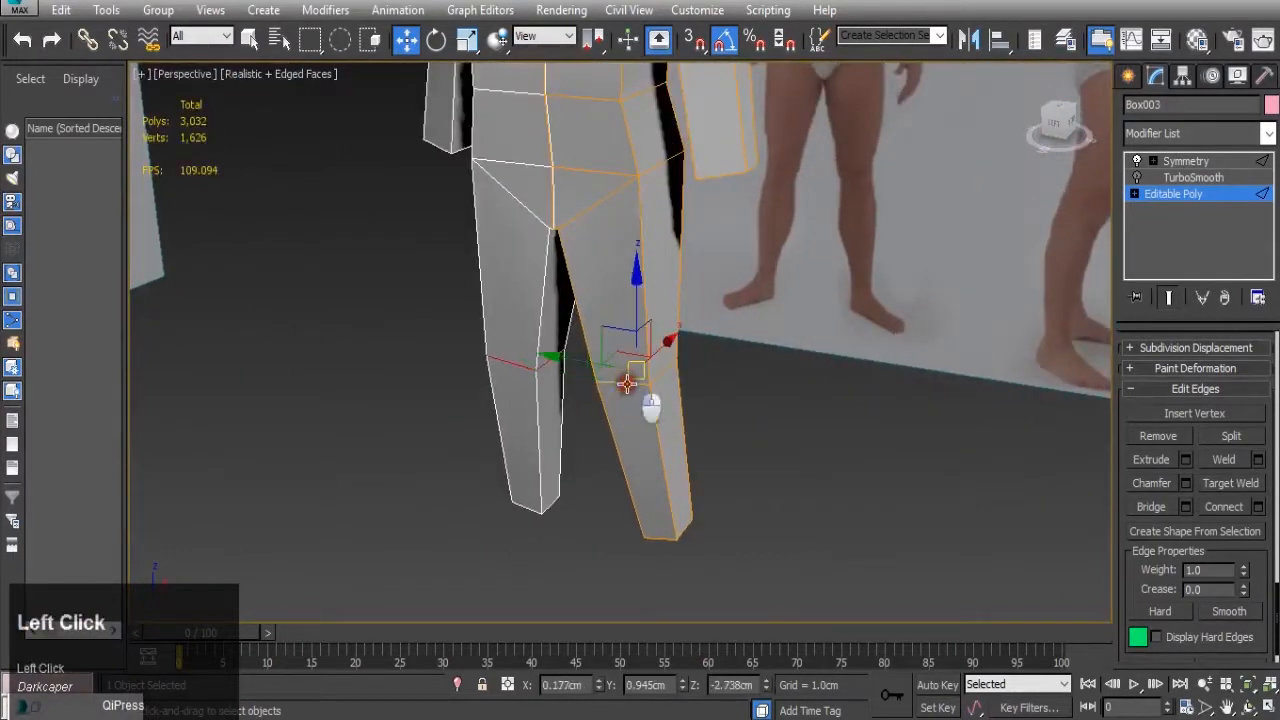
left_click(1184, 482)
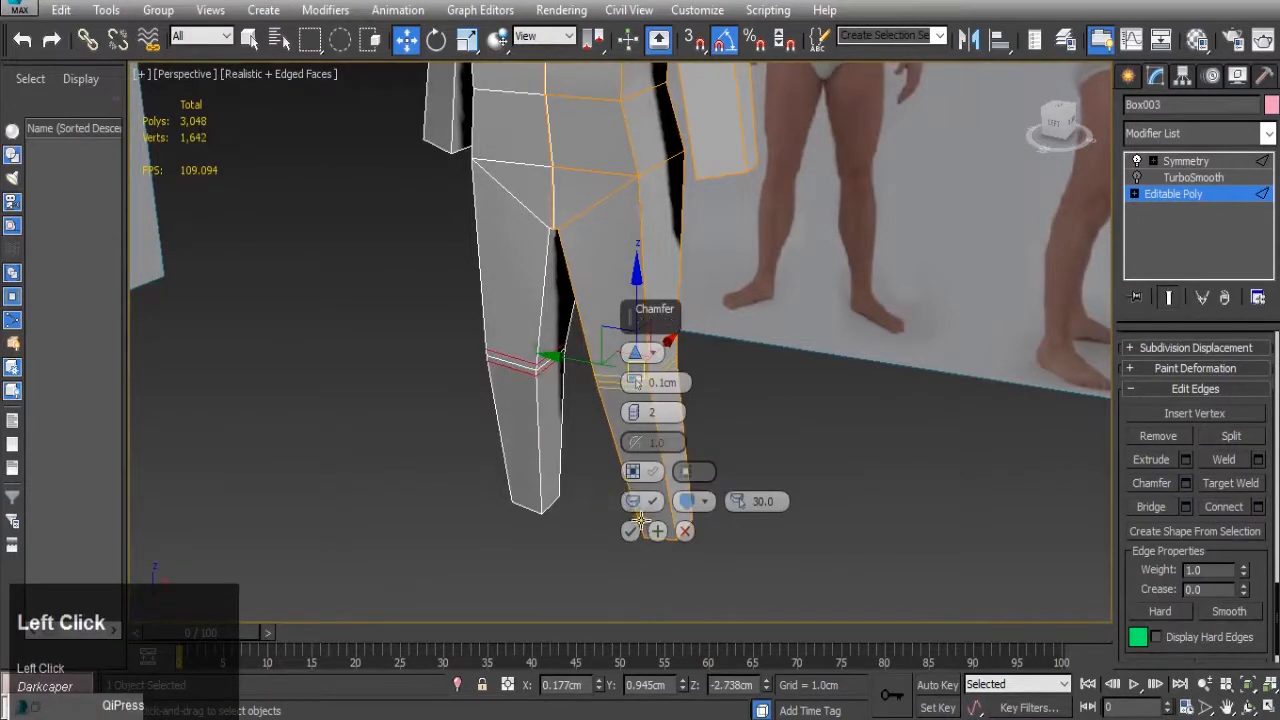
left_click(630, 531)
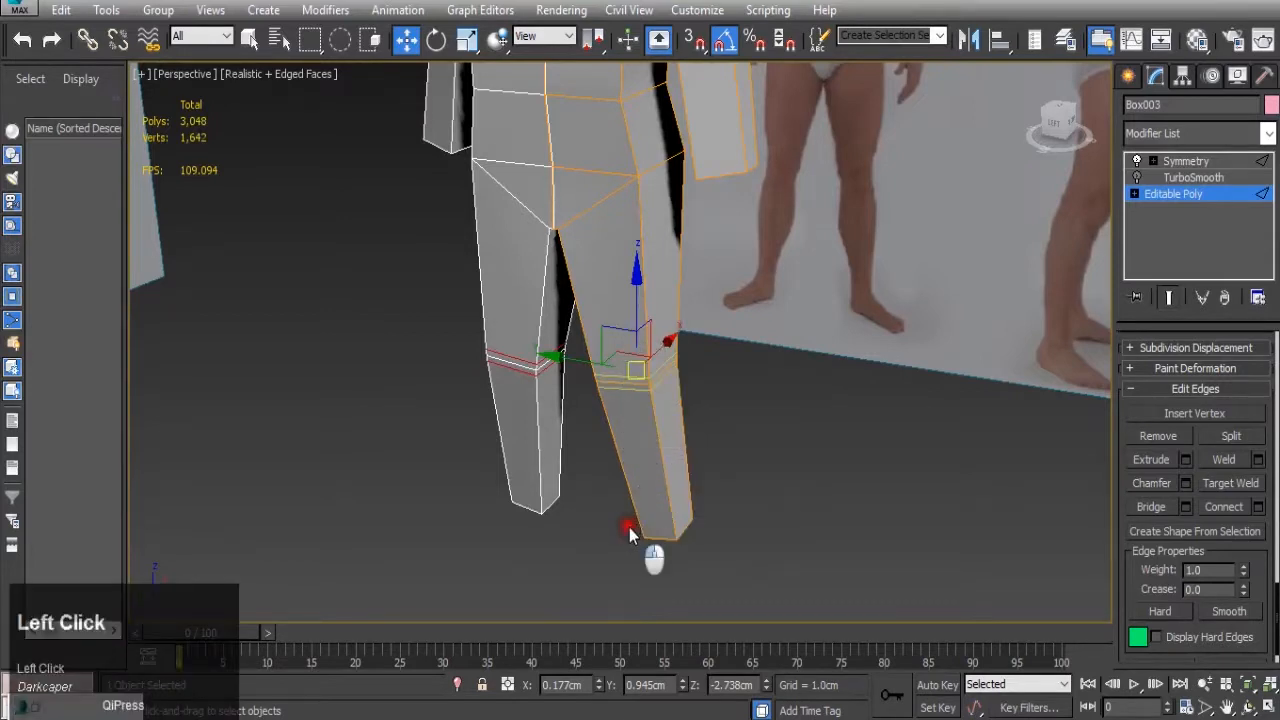
- Leave the Editable Poly's Edge level to check the chamfered elbows and knees on the whole body, and return to edge editing
scroll(629, 527, "down", 5)
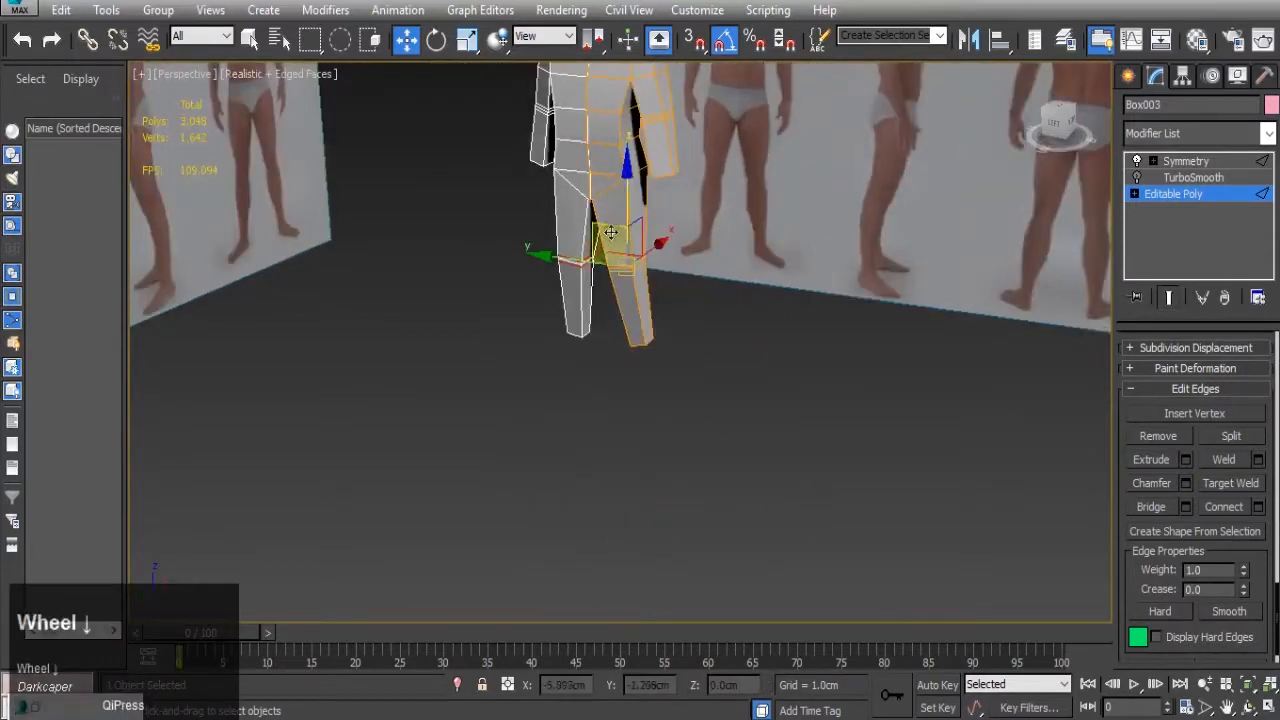
middle_click_drag(615, 250, 612, 356)
scroll(636, 258, "up", 3)
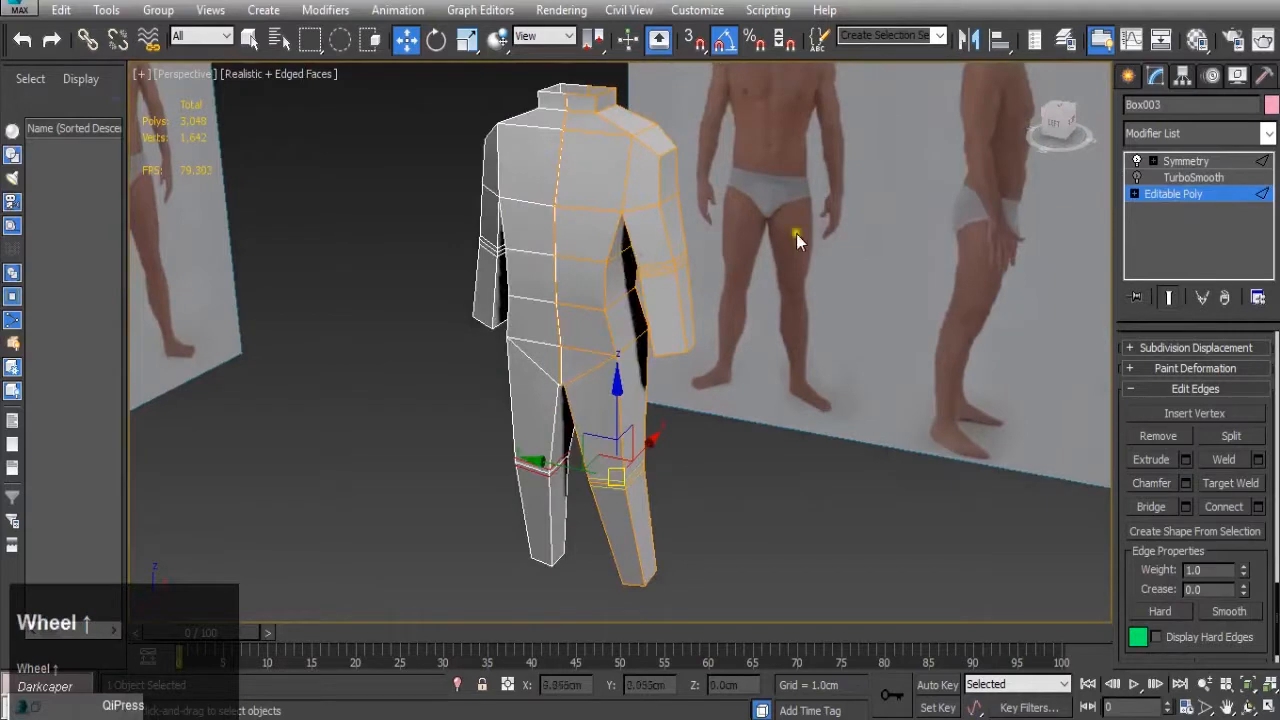
left_click(1164, 189)
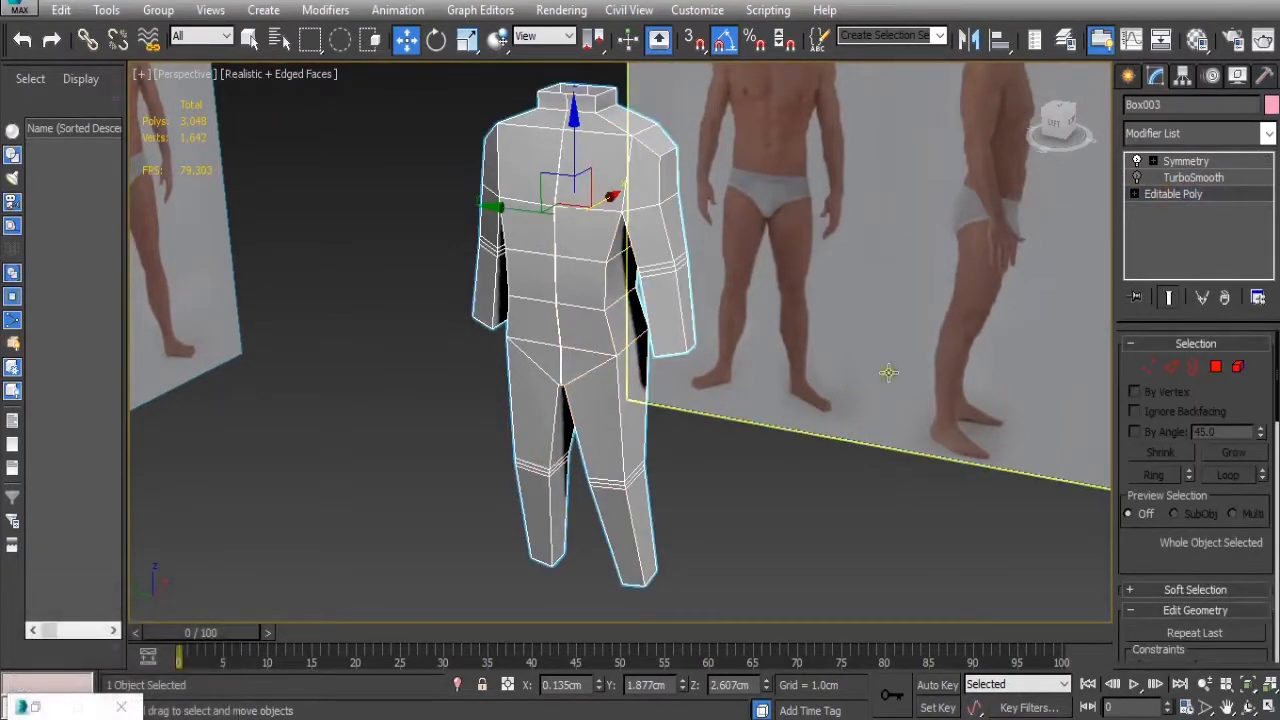
left_click(1163, 366)
middle_click_drag(835, 335, 604, 273, "alt")
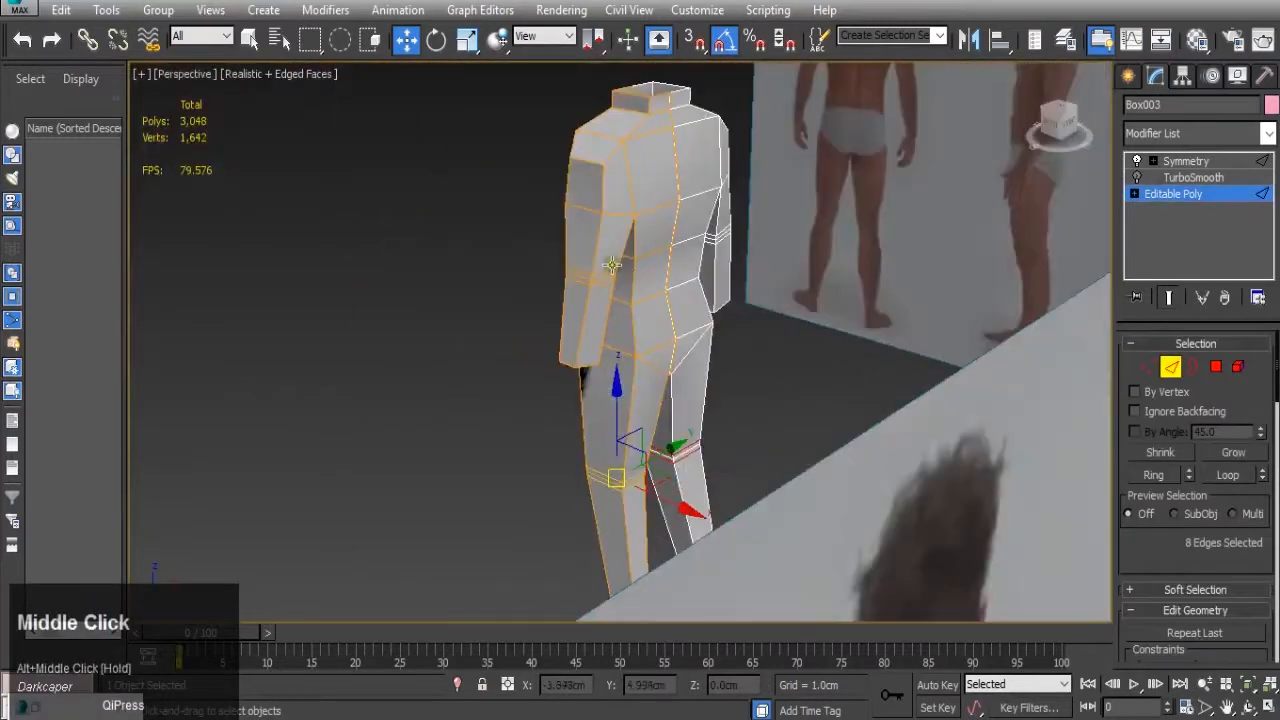
- Move individual edges of the chamfered elbow loop slightly to refine the loop spacing on the arm
scroll(604, 273, "up", 3)
left_click(604, 273)
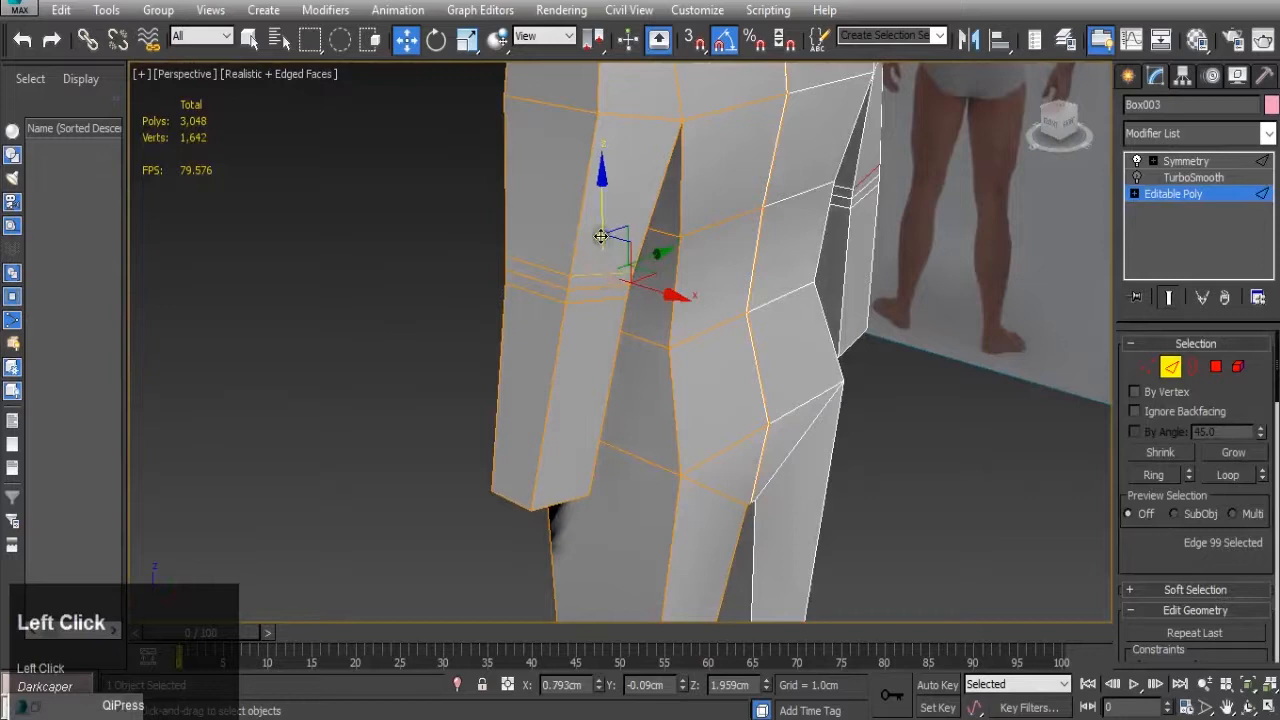
left_click(588, 302)
left_click(589, 298)
left_click_drag(594, 256, 594, 268)
middle_click_drag(594, 268, 477, 322, "alt")
left_click(502, 316)
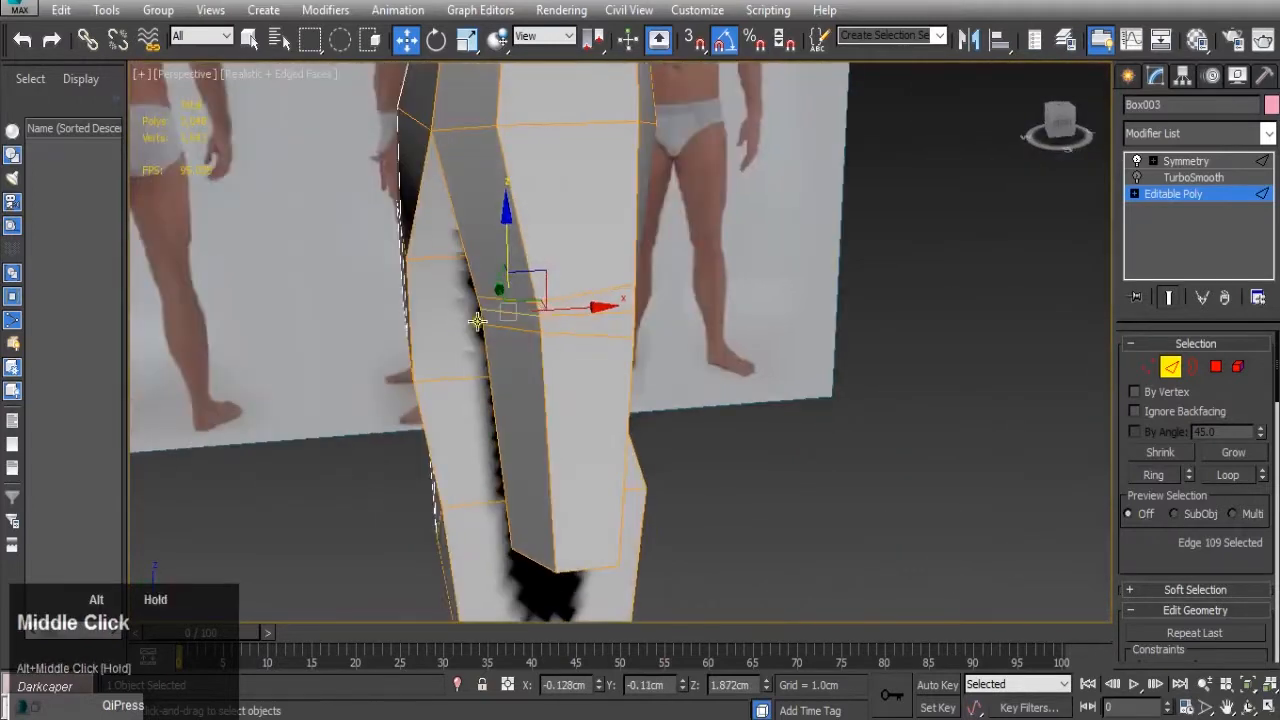
left_click_drag(556, 315, 560, 314)
- Adjust individual edges of the chamfered knee loop on one face of the leg to refine their vertical spacing
scroll(560, 314, "down", 2)
middle_click_drag(560, 316, 651, 362, "alt")
scroll(596, 345, "down", 2)
scroll(651, 362, "up", 4)
left_click(636, 381)
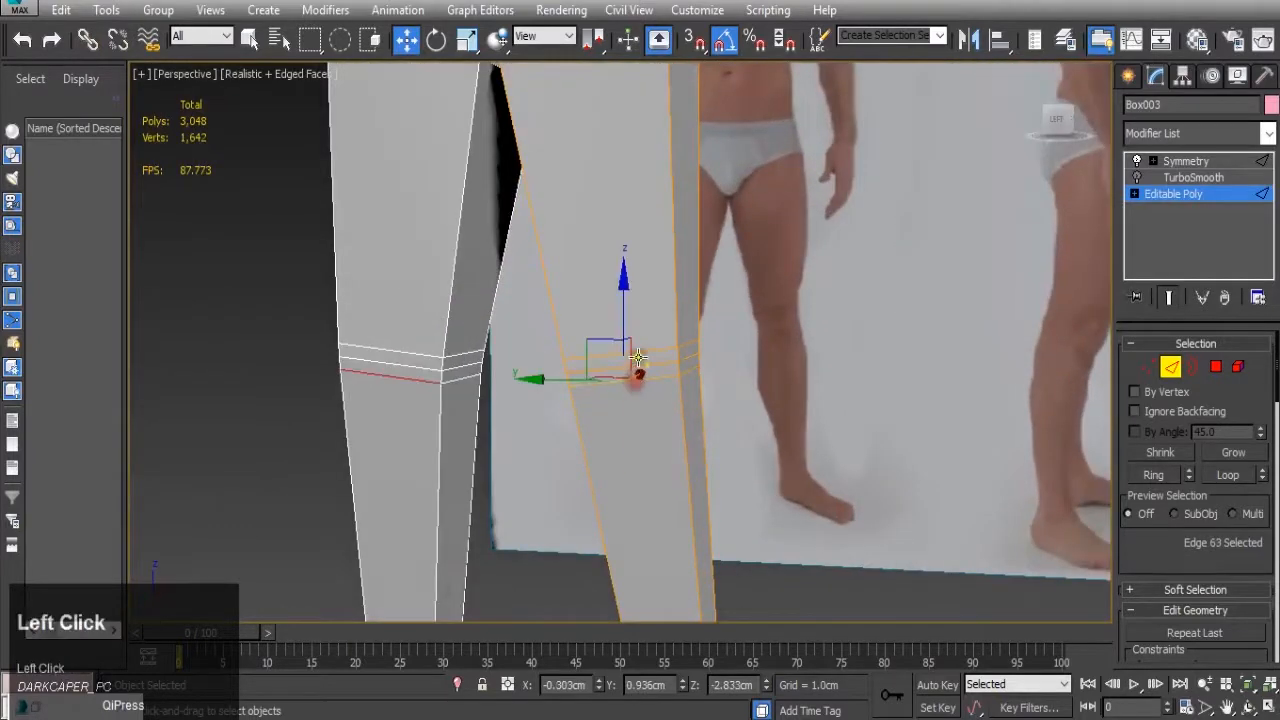
left_click_drag(632, 366, 637, 352)
left_click_drag(632, 303, 654, 320)
- Turn the TurboSmooth effect back on, leave edge editing and inspect the smoothed, mirrored body with its elbow and knee loops
middle_click_drag(654, 320, 1129, 378, "alt")
scroll(932, 377, "down", 5)
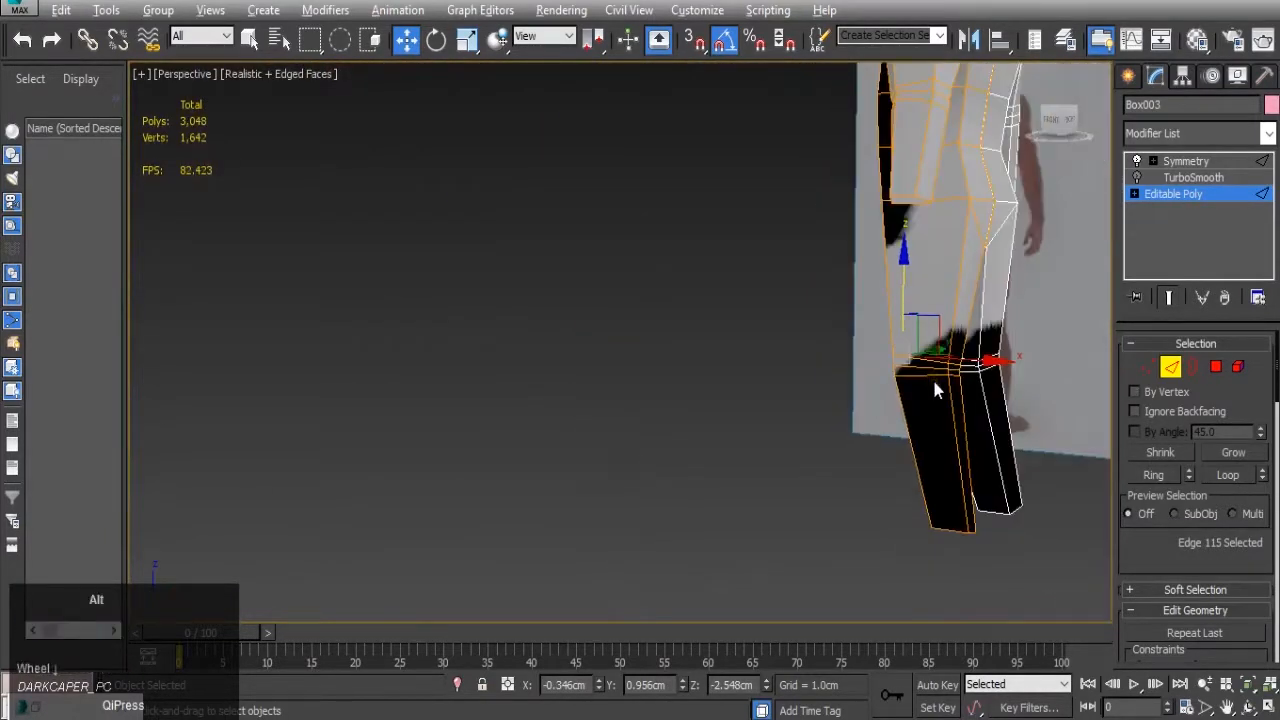
middle_click_drag(932, 376, 925, 408, "alt")
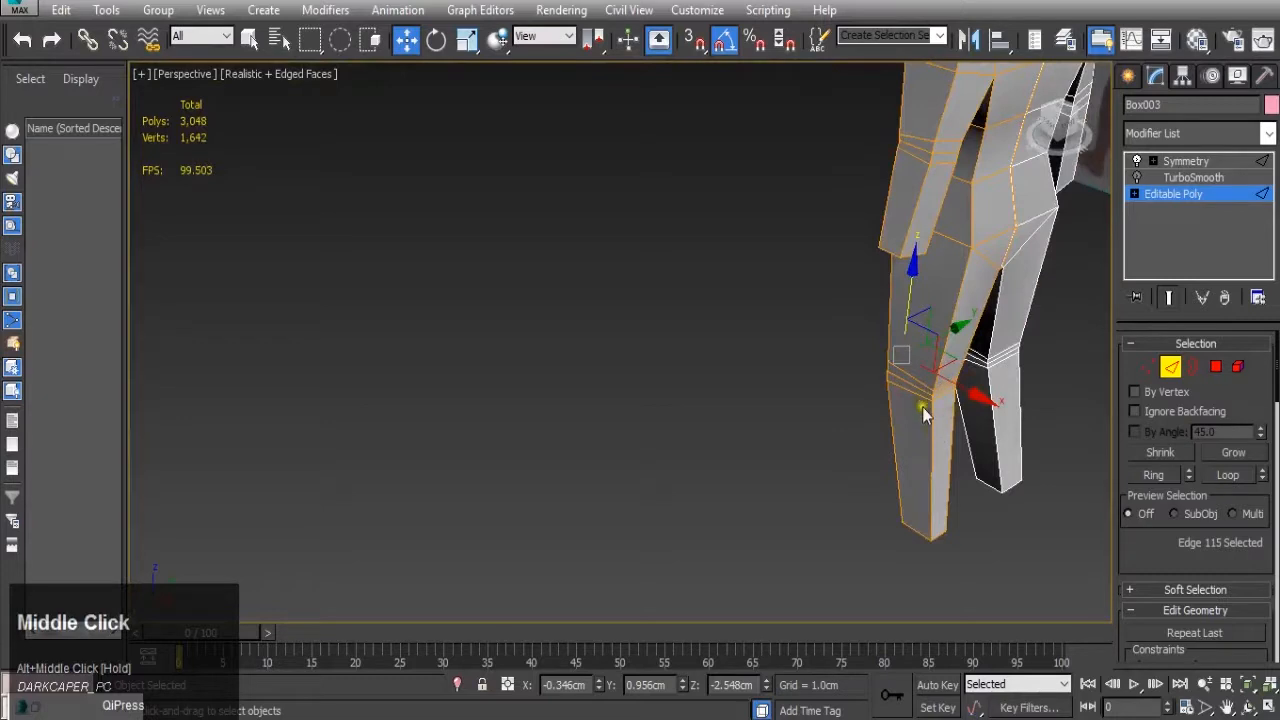
middle_click_drag(853, 441, 800, 440, "alt")
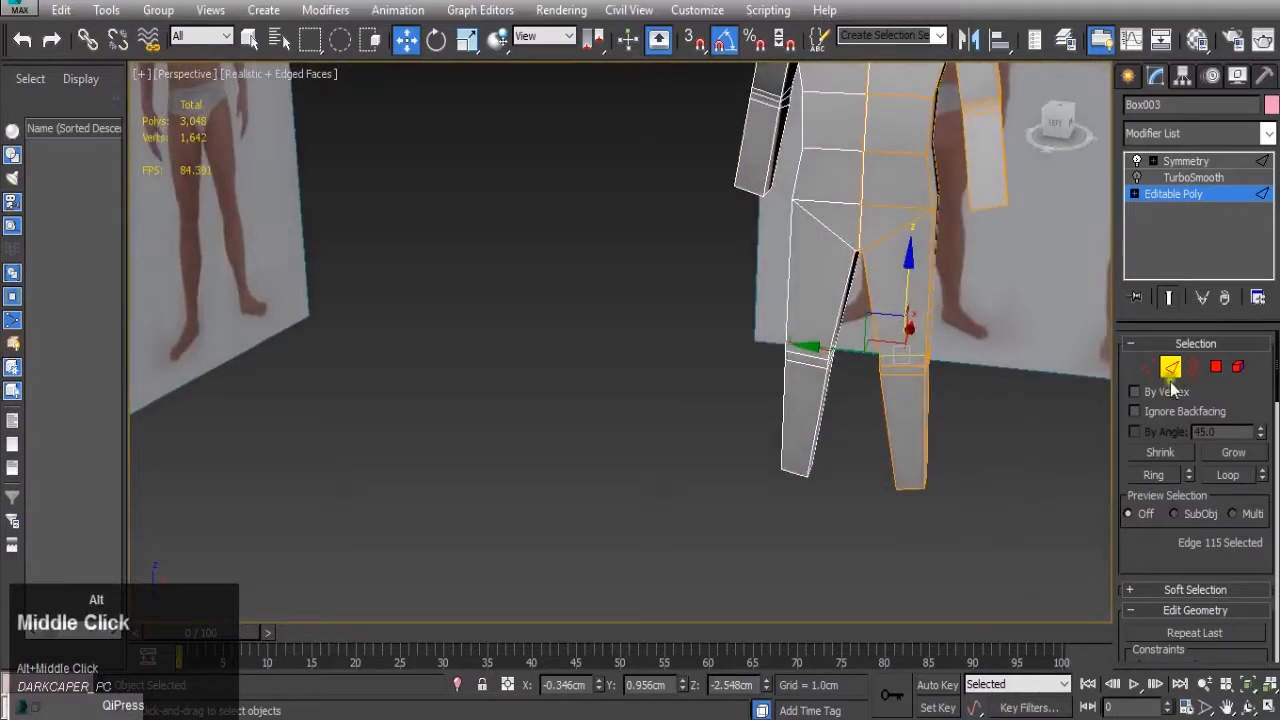
scroll(866, 382, "down", 5)
middle_click_drag(866, 382, 762, 369, "alt")
scroll(891, 308, "up", 2)
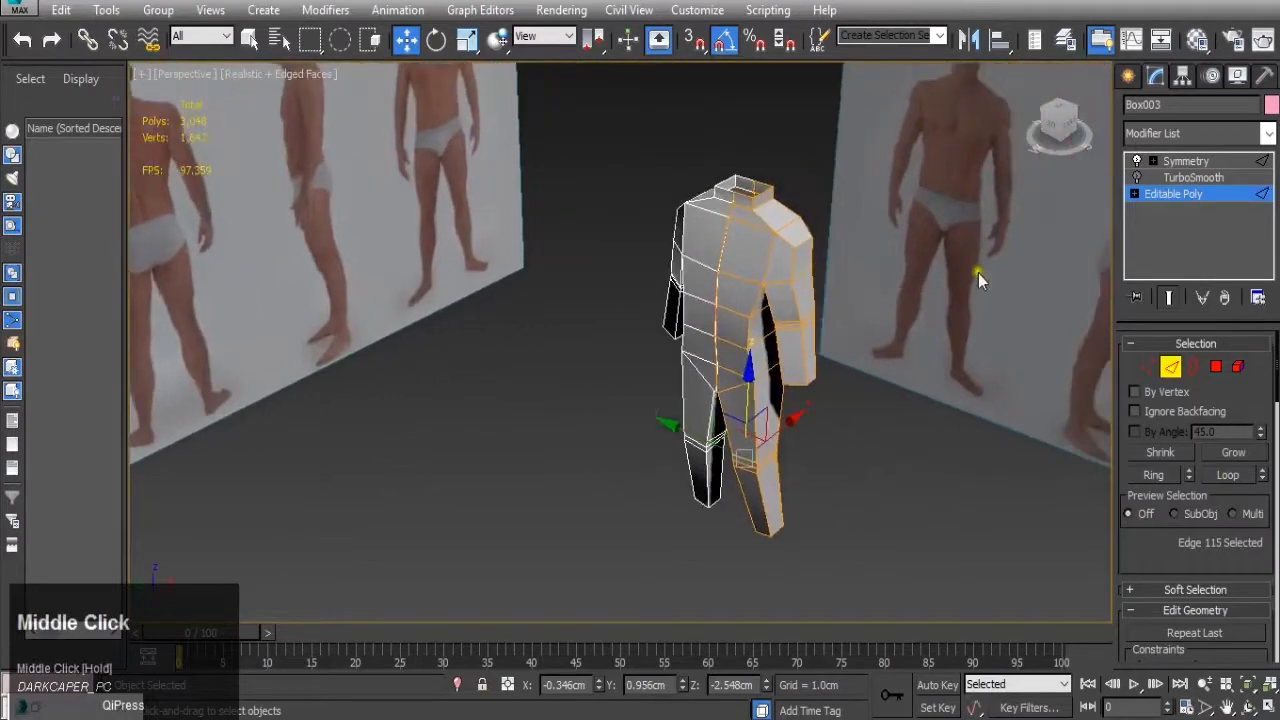
left_click(1136, 178)
scroll(770, 306, "up", 2)
scroll(770, 306, "up", 3)
scroll(770, 306, "down", 3)
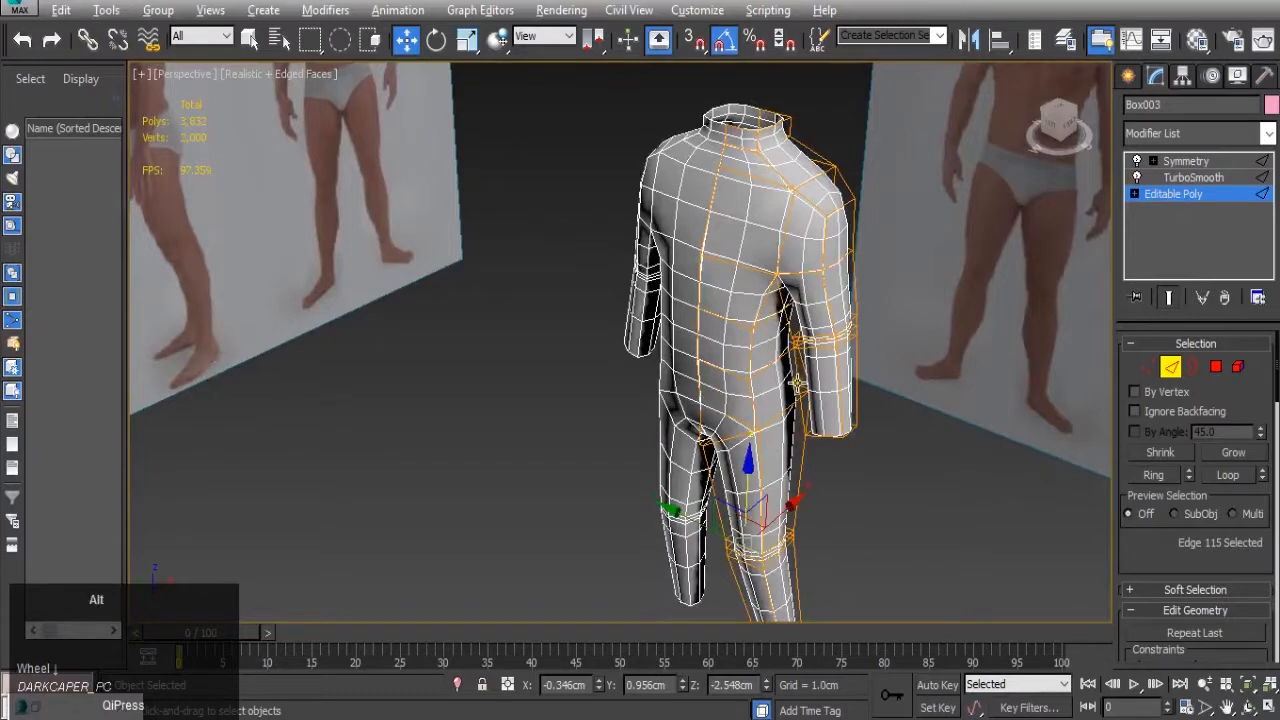
middle_click_drag(801, 380, 730, 380, "alt")
middle_click_drag(688, 302, 592, 384, "alt")
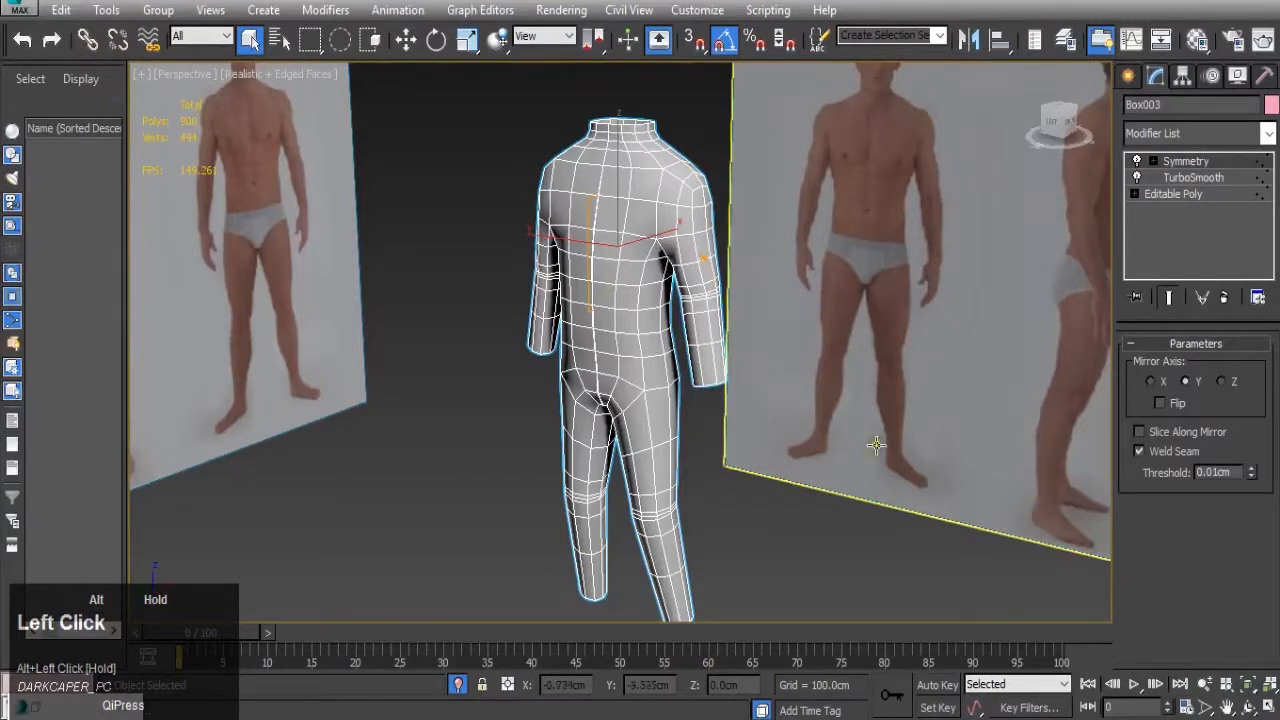
scroll(771, 414, "down", 3, "alt")
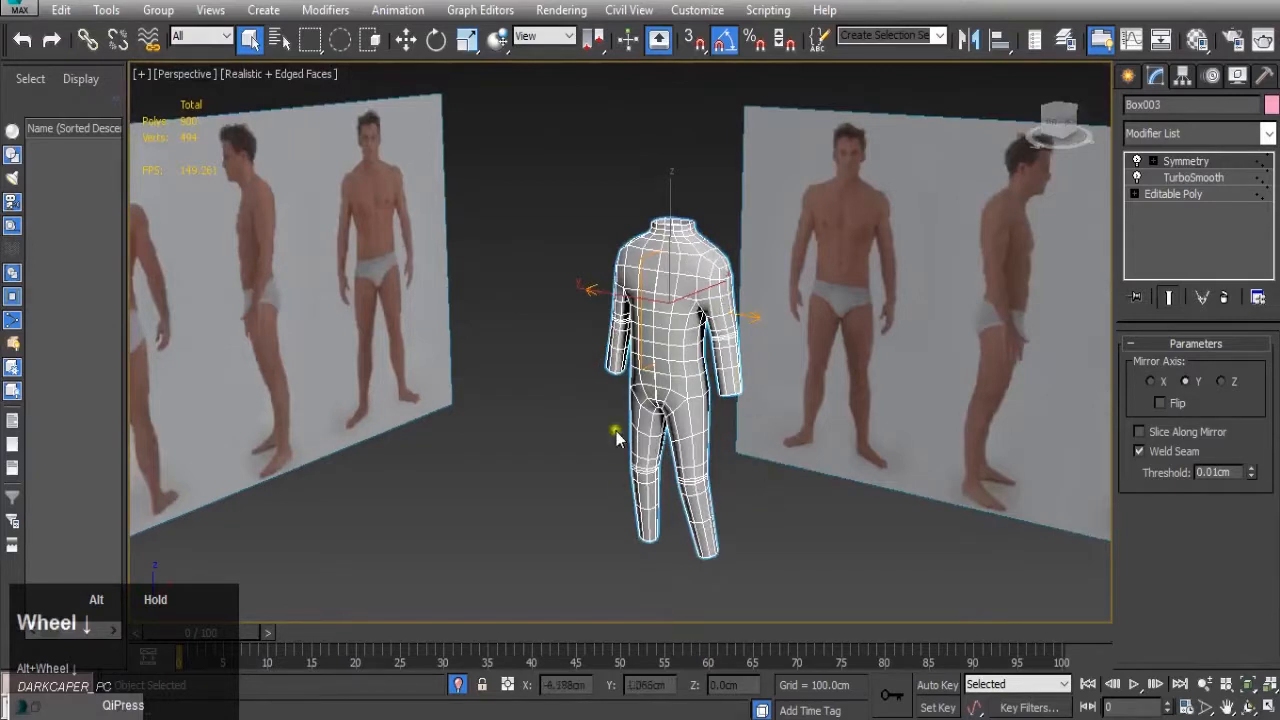
- Go to the body's Editable Poly base level and turn on the end-result display of the smoothed, mirrored mesh
scroll(700, 373, "down", 2)
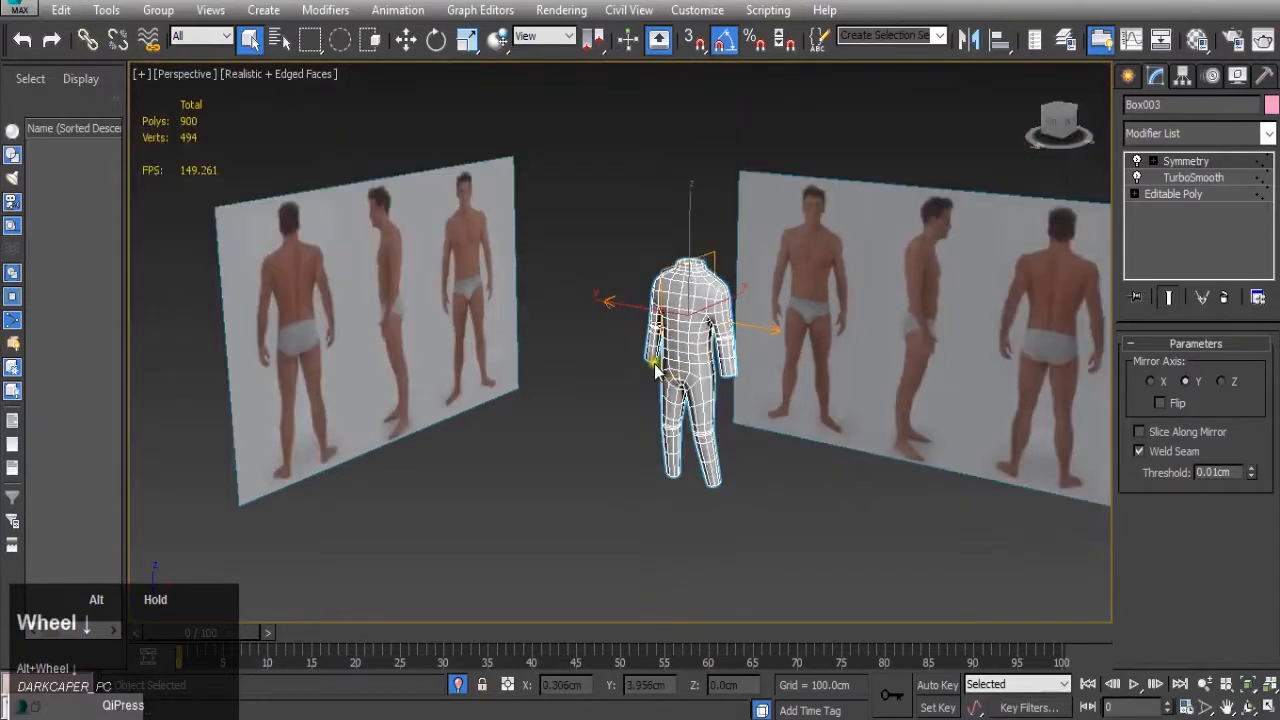
scroll(706, 297, "up", 4)
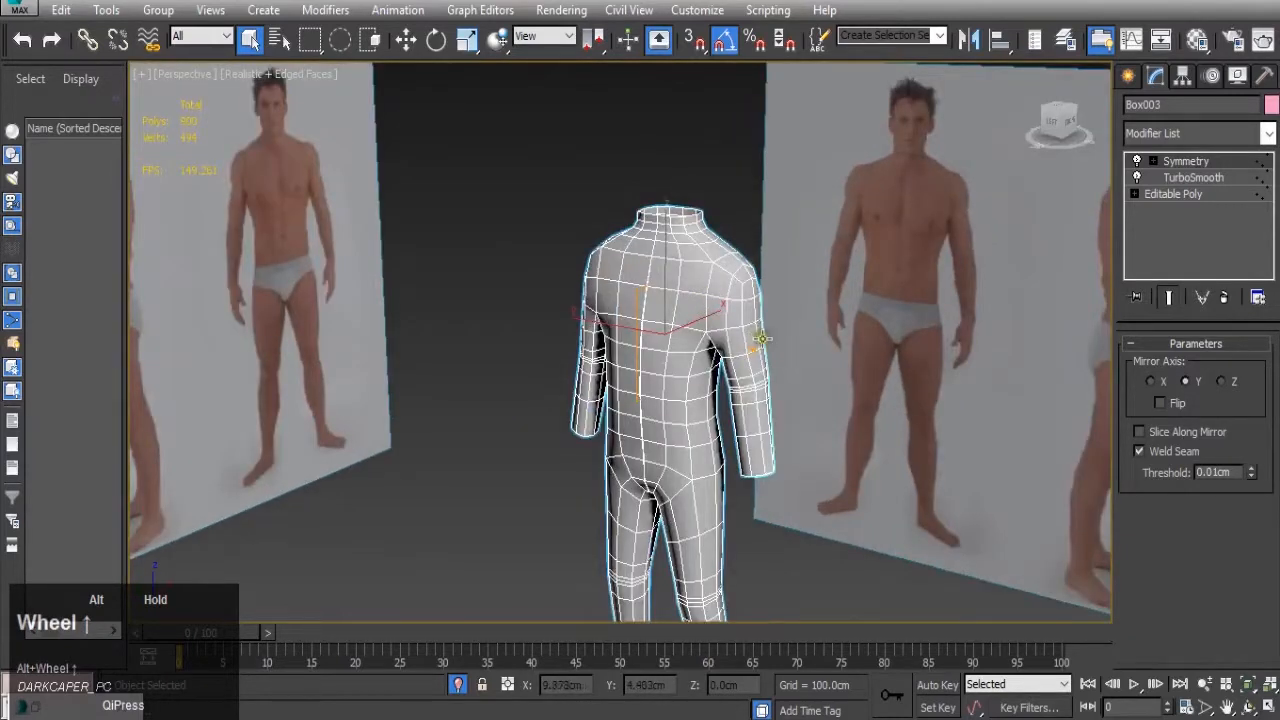
middle_click_drag(741, 425, 576, 284, "alt")
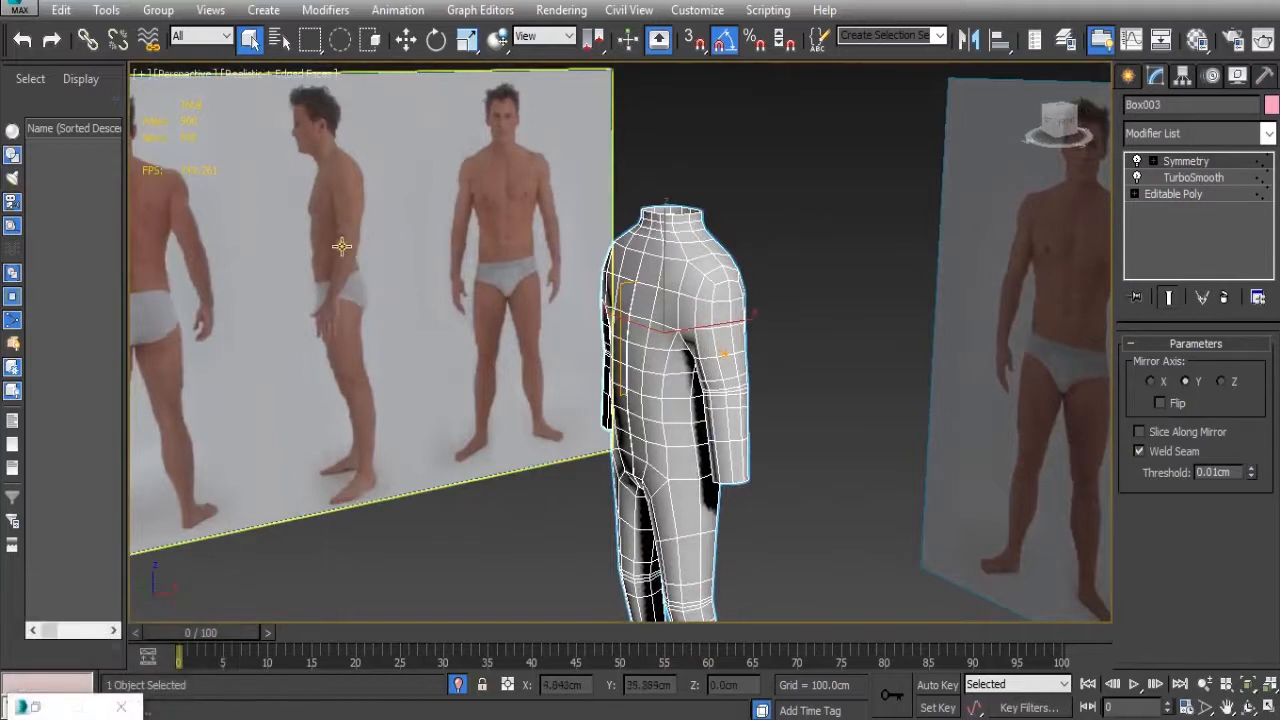
middle_click_drag(332, 254, 499, 363, "alt")
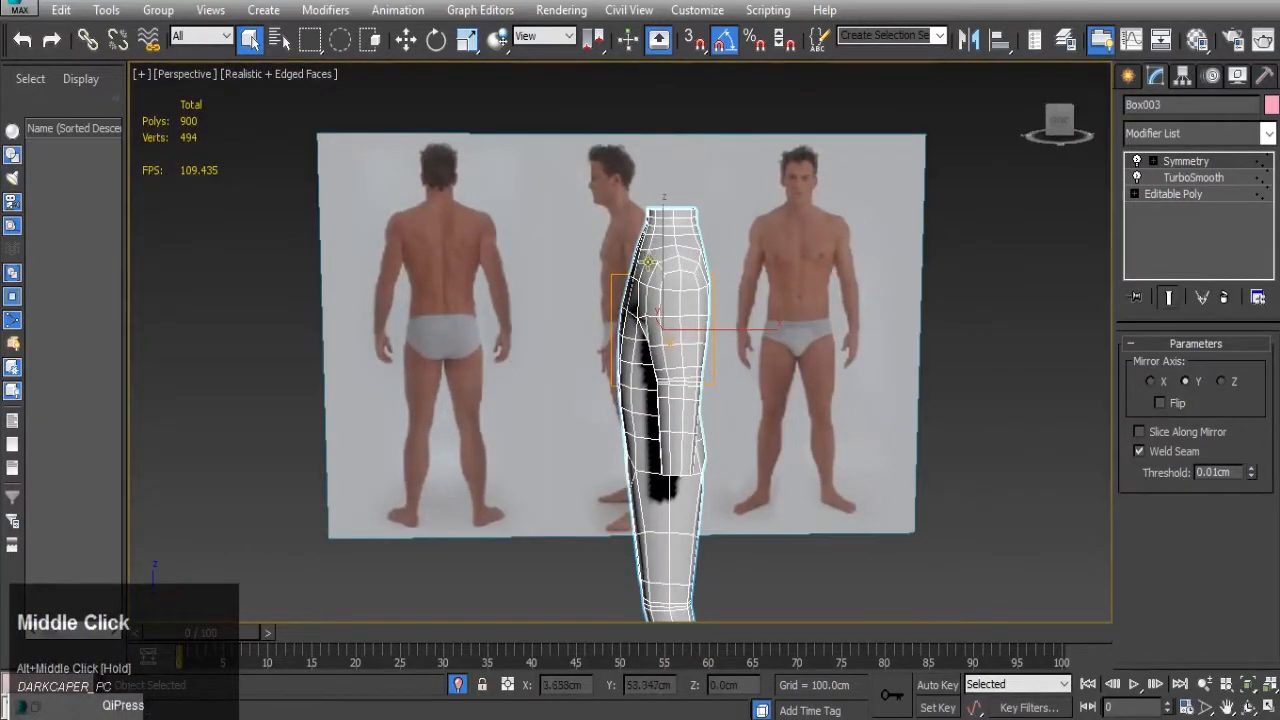
scroll(665, 298, "up", 3)
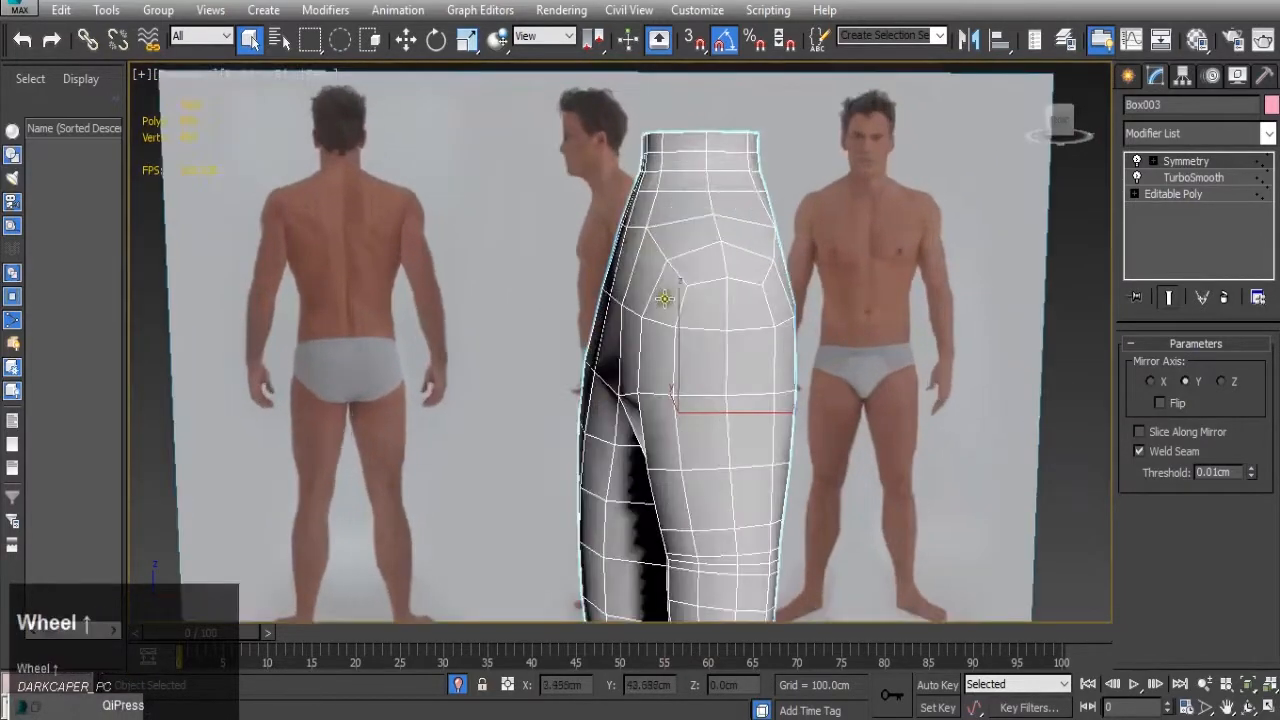
left_click(1173, 198)
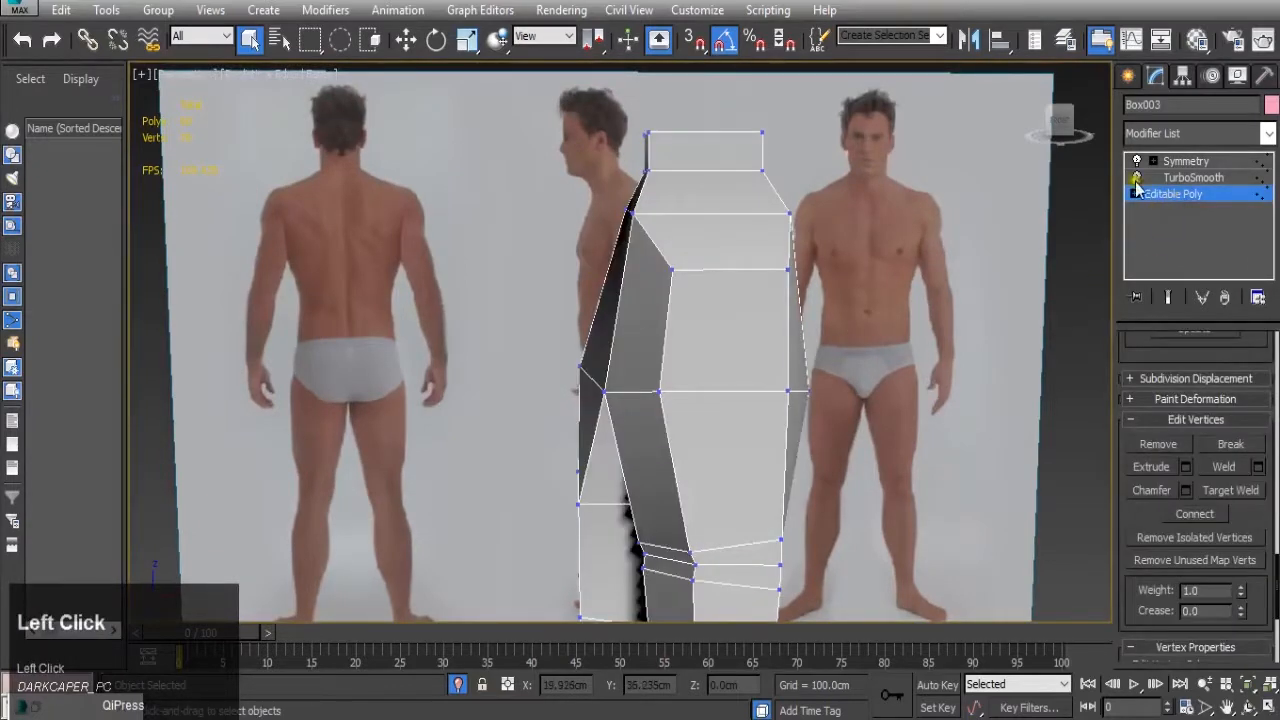
left_click(1167, 297)
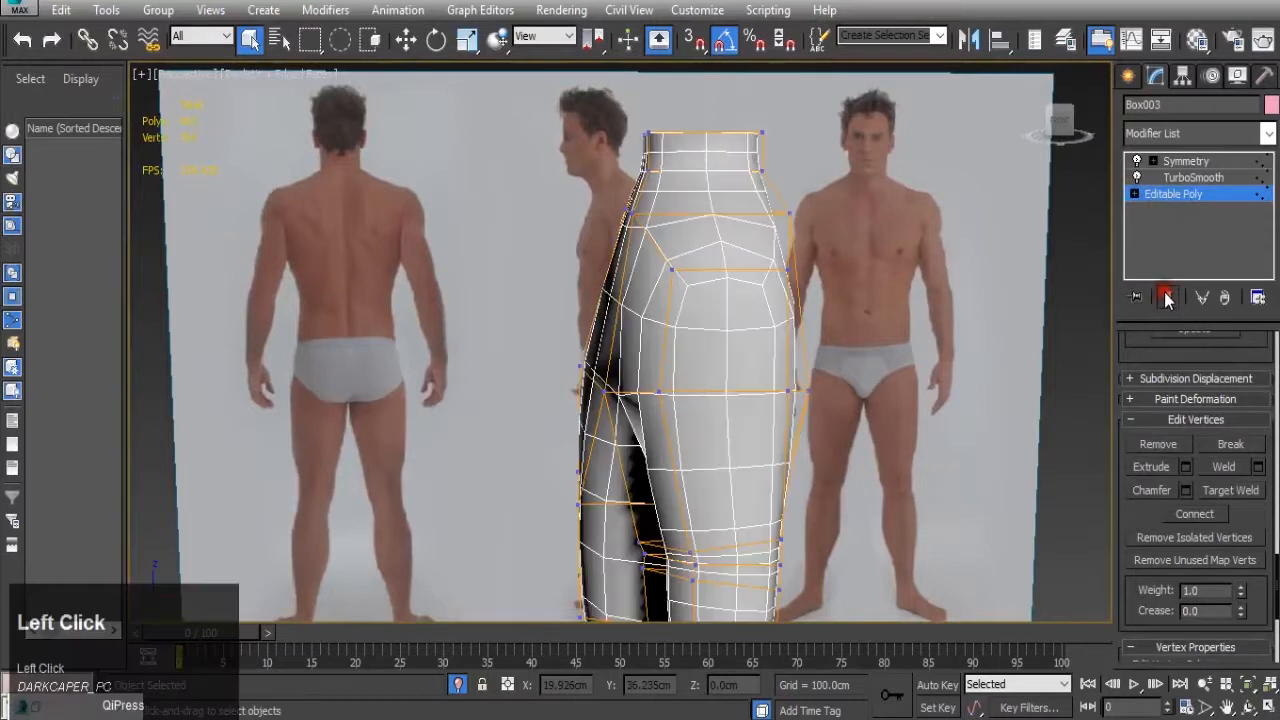
- Reposition the vertical edges at the front and back of the upper arm to reshape the shoulder
mouse_move(809, 345)
middle_mouse_down("alt")
mouse_move(831, 366)
mouse_move(808, 345)
middle_mouse_up("alt")
scroll(1163, 343, "up", 10)
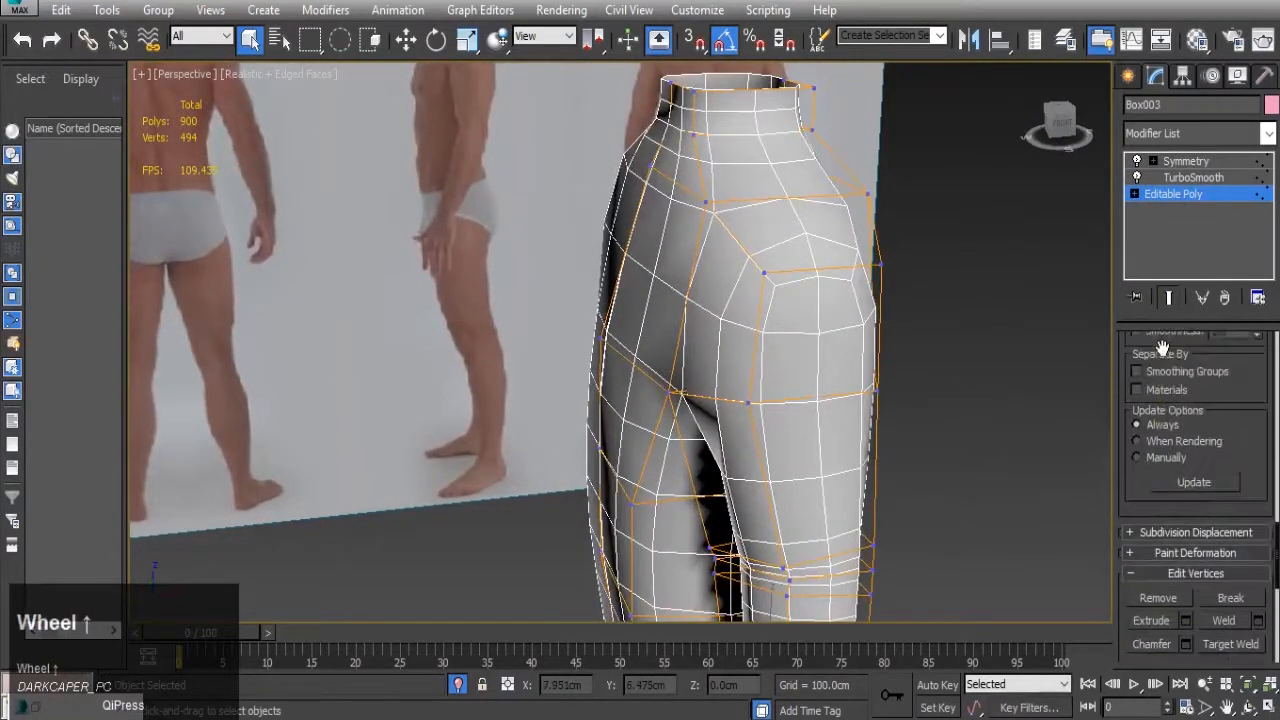
scroll(1163, 339, "up", 3)
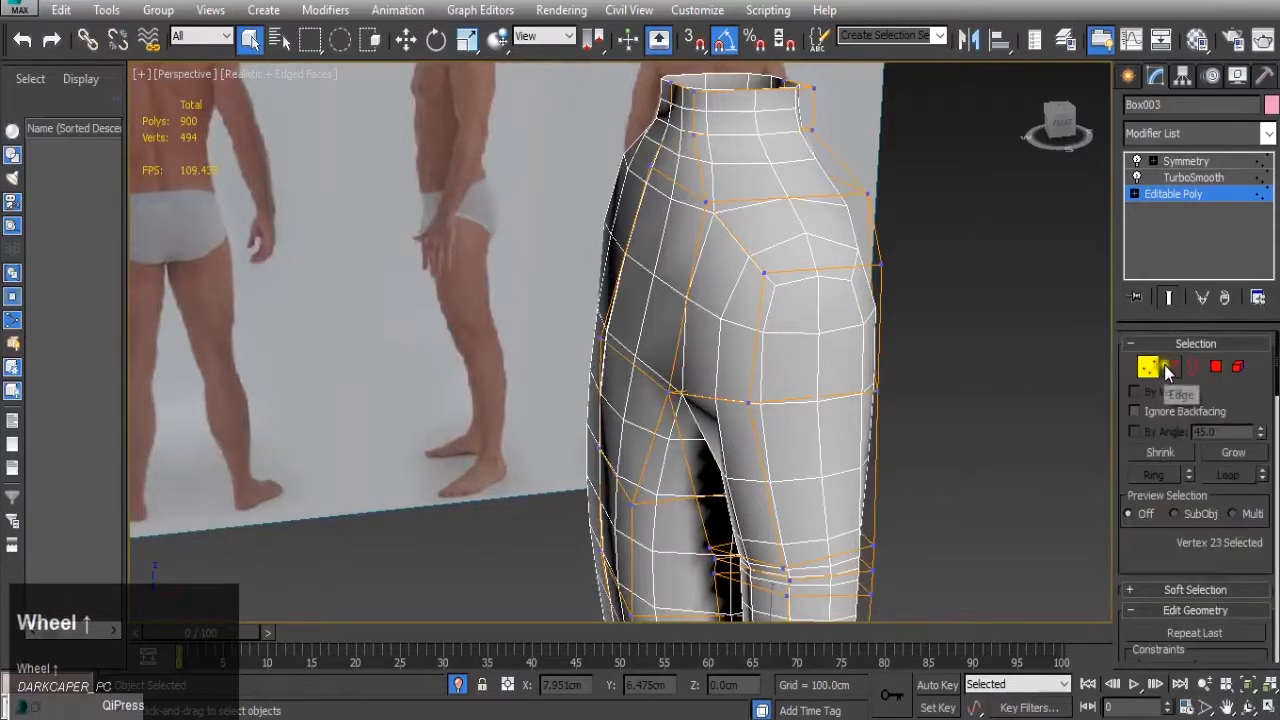
left_click(1166, 368)
left_click(763, 313)
key("w")
left_click_drag(786, 334, 806, 330)
middle_click_drag(566, 185, 722, 360, "alt")
left_click(887, 332)
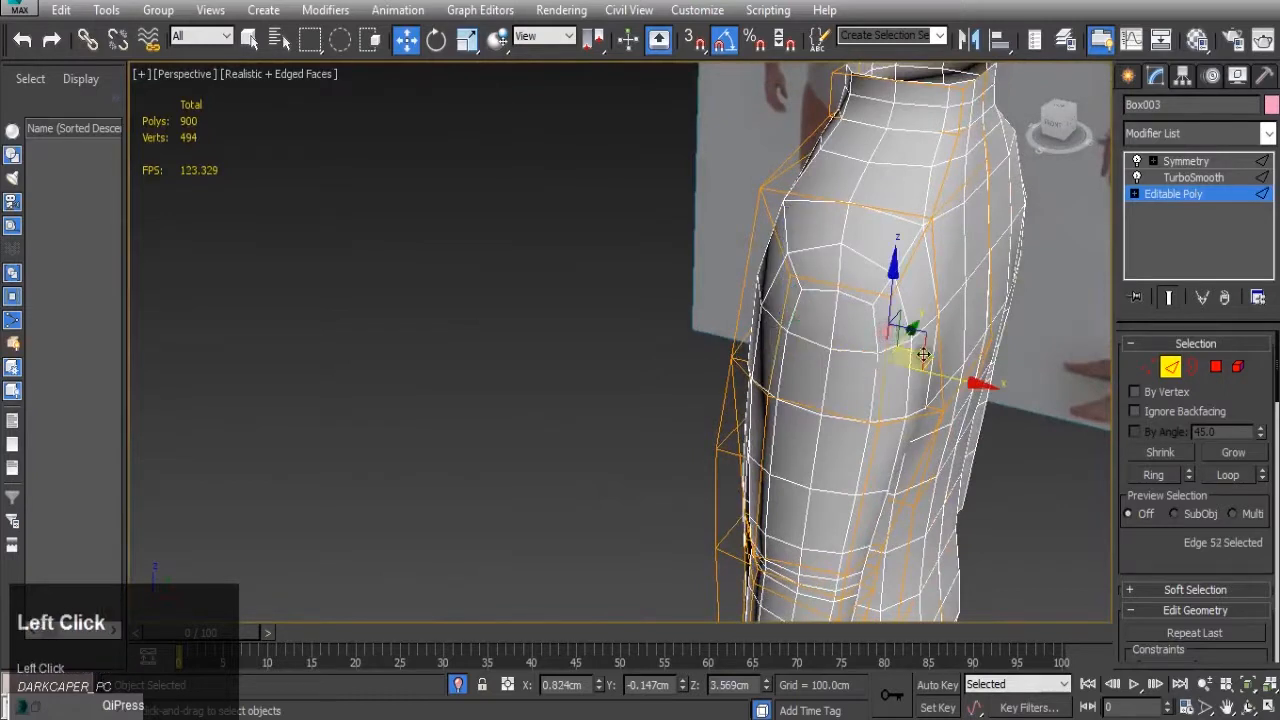
left_click_drag(919, 366, 1005, 290)
left_click_drag(970, 185, 987, 398)
middle_click_drag(1005, 384, 940, 350, "alt")
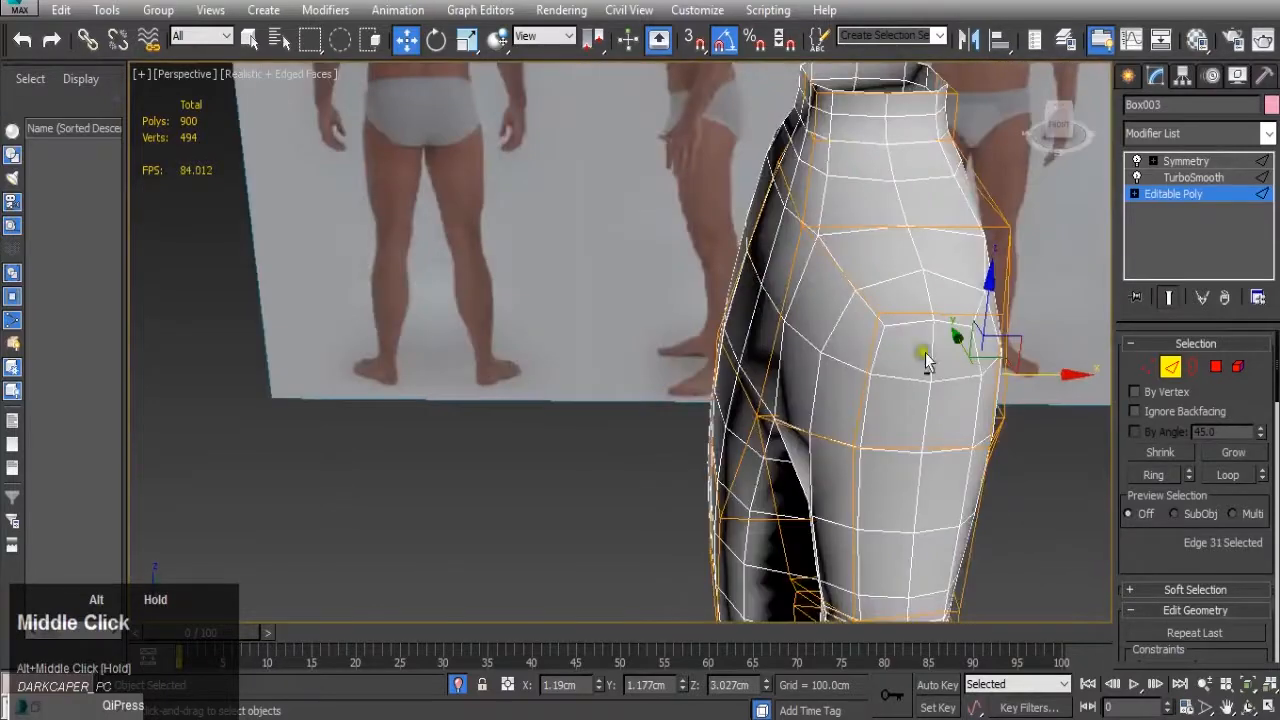
- Connect the ring of edges around the upper arm with 1 segment to add an edge loop below the armpit
scroll(900, 340, "down", 4)
middle_click(834, 400, "alt")
middle_click_drag(834, 400, 872, 370, "alt")
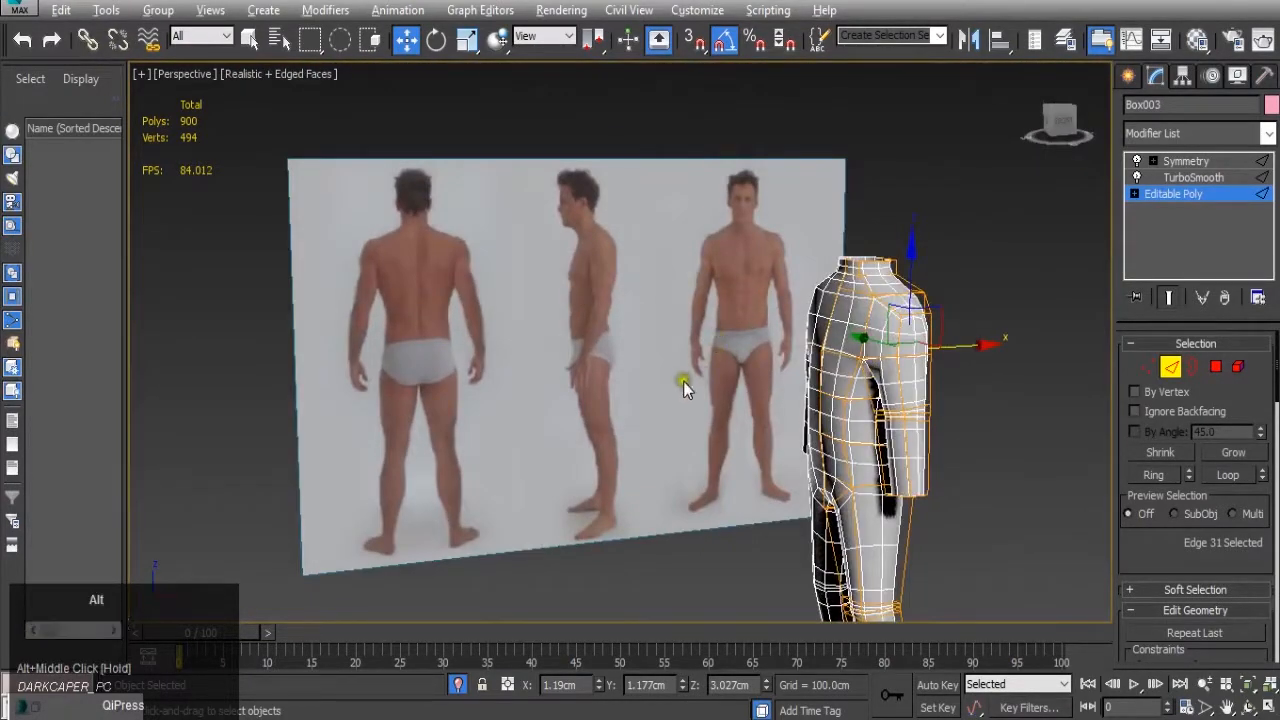
middle_click_drag(683, 381, 778, 393, "alt")
scroll(969, 351, "up", 5)
middle_click_drag(960, 352, 956, 341, "alt")
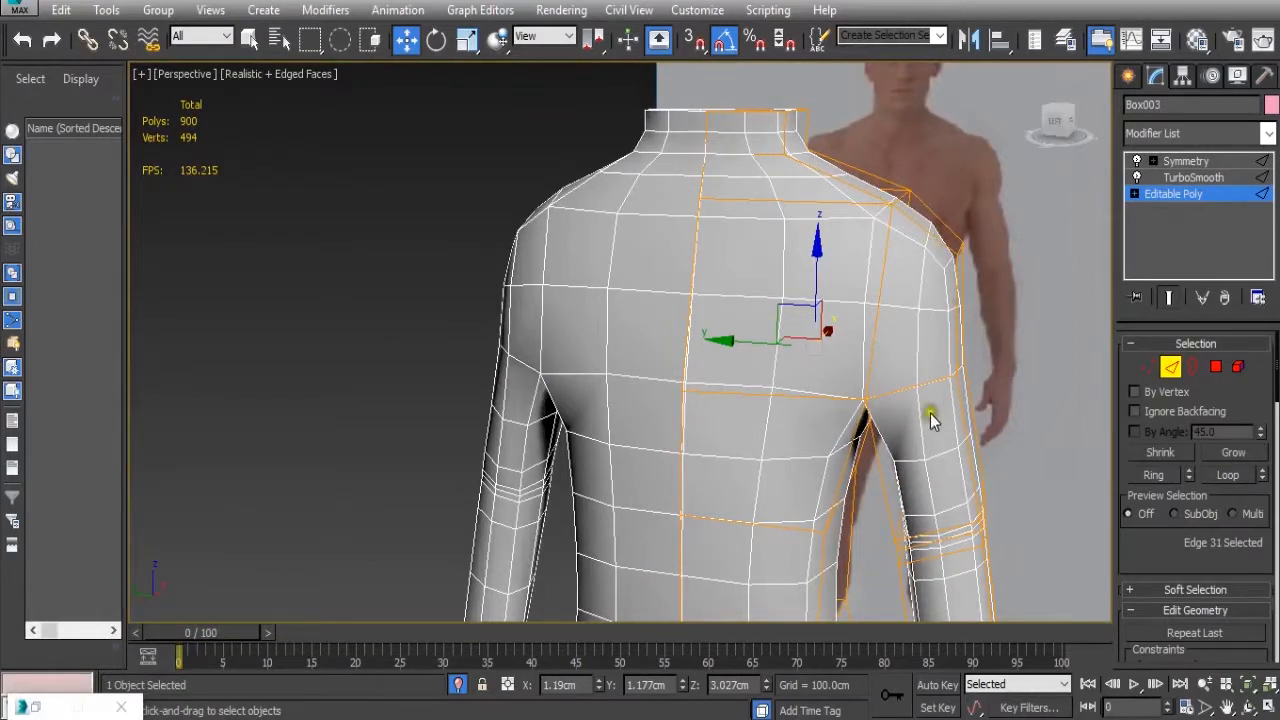
left_click(958, 410, "ctrl")
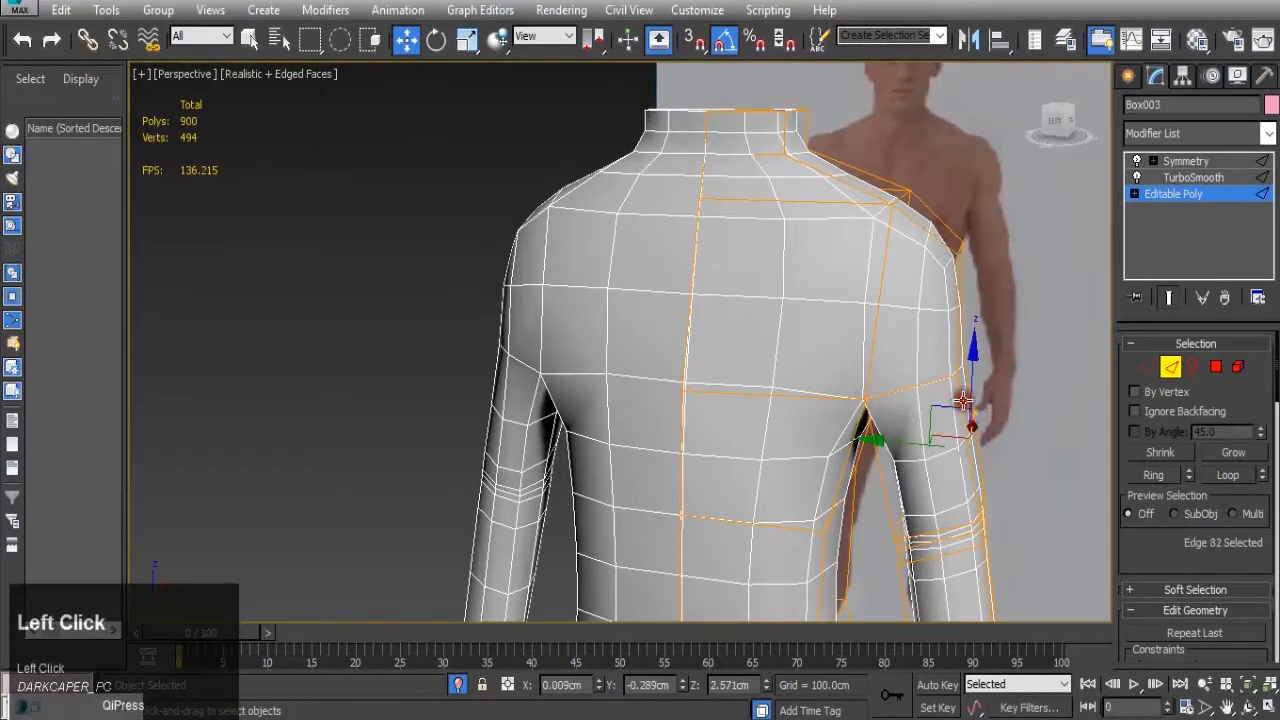
left_click(888, 468, "shift")
scroll(1195, 497, "down", 2)
scroll(1195, 493, "down", 10)
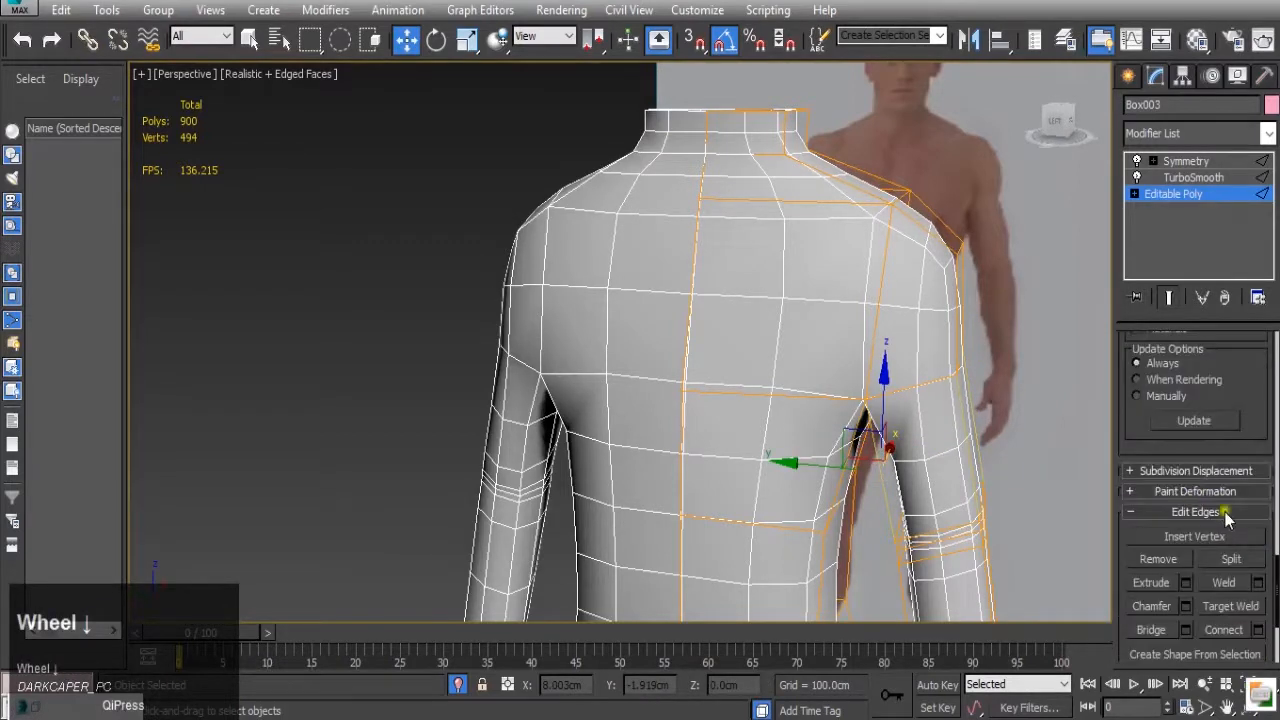
left_click(1260, 641)
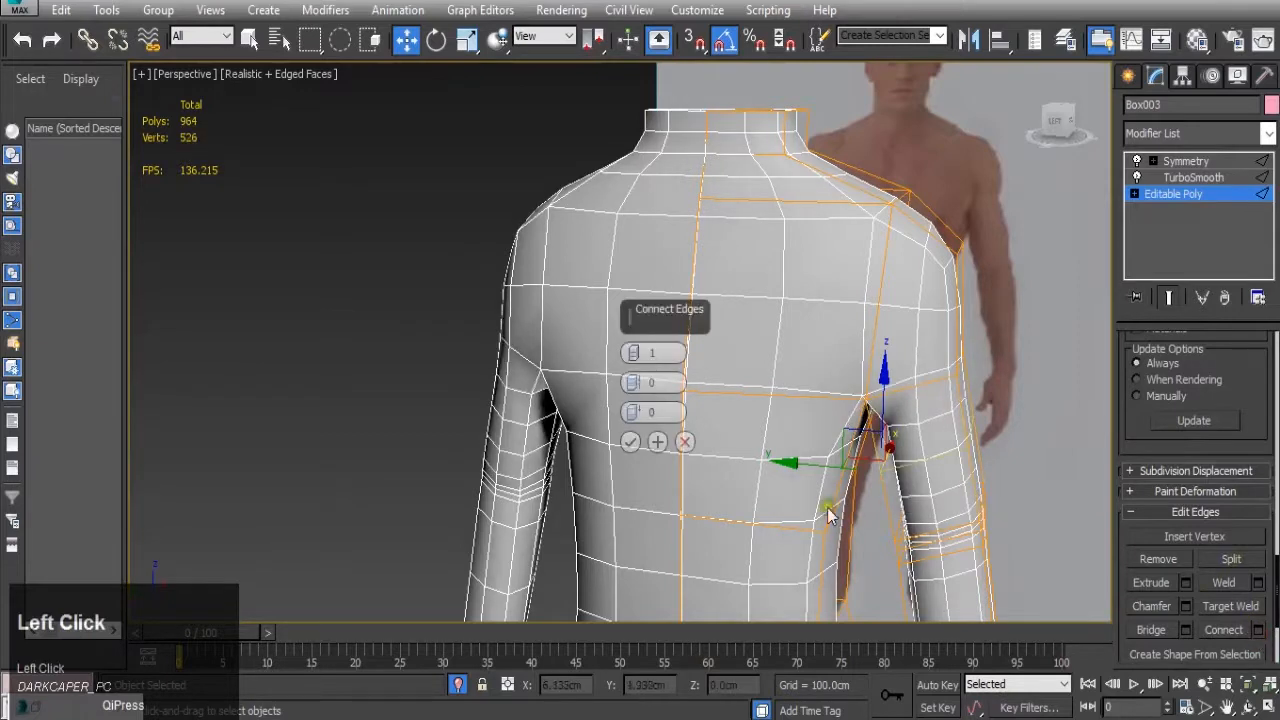
left_click(629, 442)
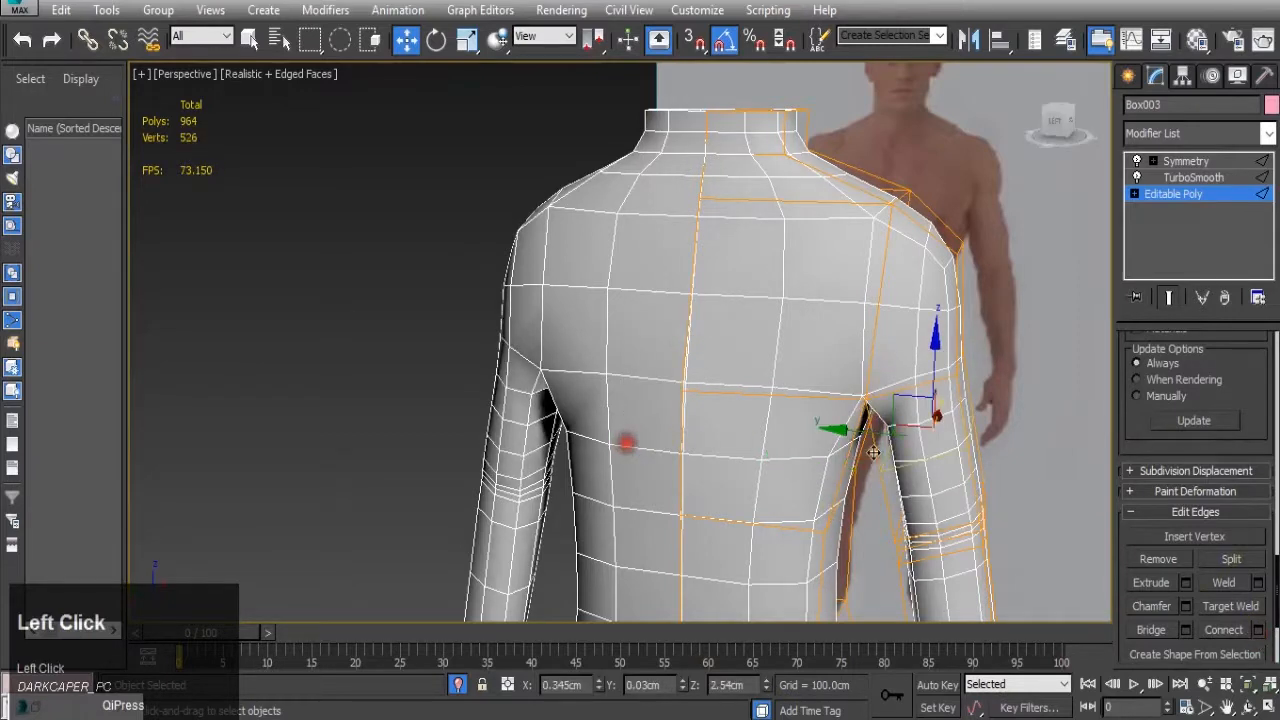
- Leave edge editing, show all four viewports and frame the shoulder and armpit in the Left view
left_click(1151, 200)
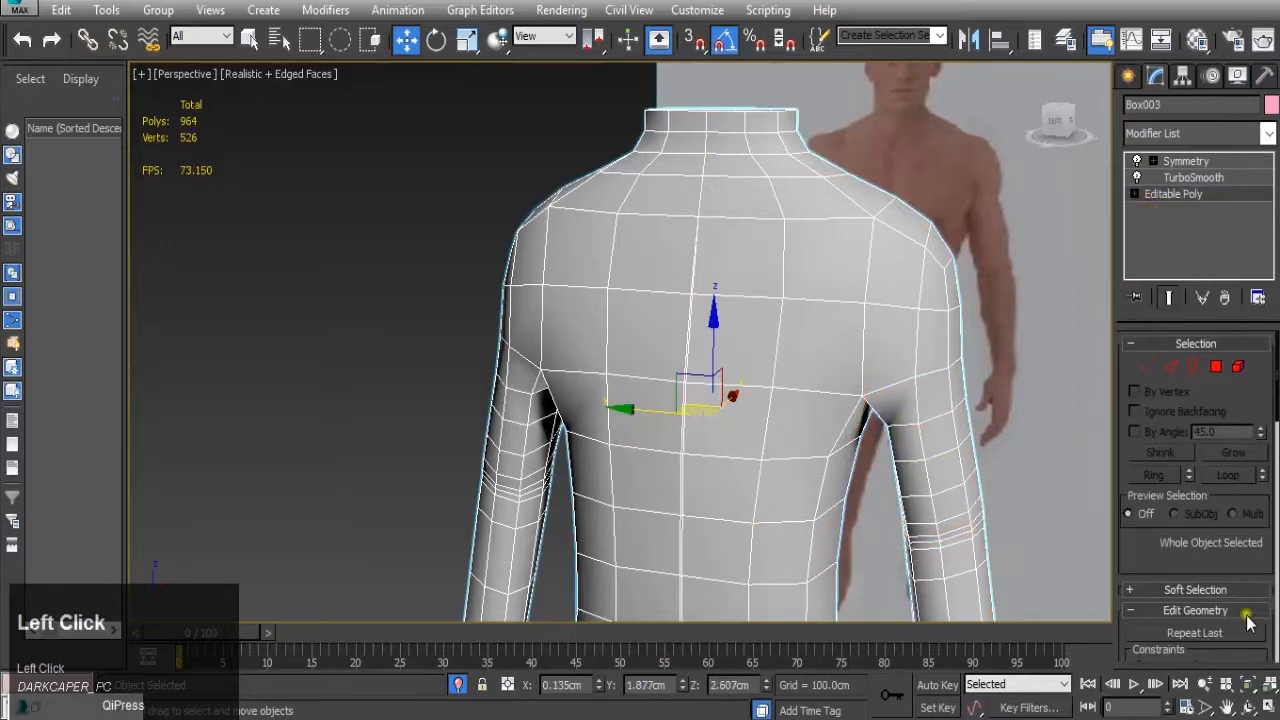
left_click(1268, 706)
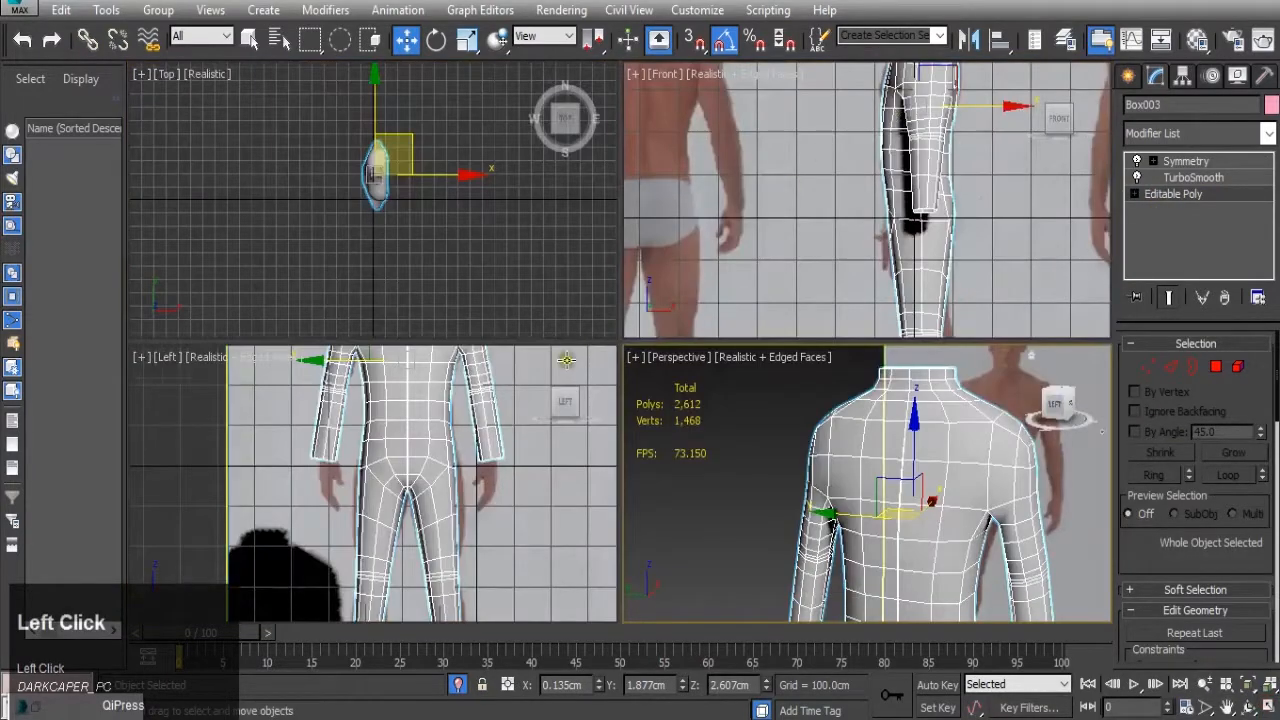
scroll(430, 480, "down", 3)
middle_click_drag(430, 480, 456, 520)
scroll(483, 484, "up", 4)
scroll(483, 484, "up", 2)
- Set the opacity of the 02 - Default material to 0 so the reference photo shows through the body
key("m")
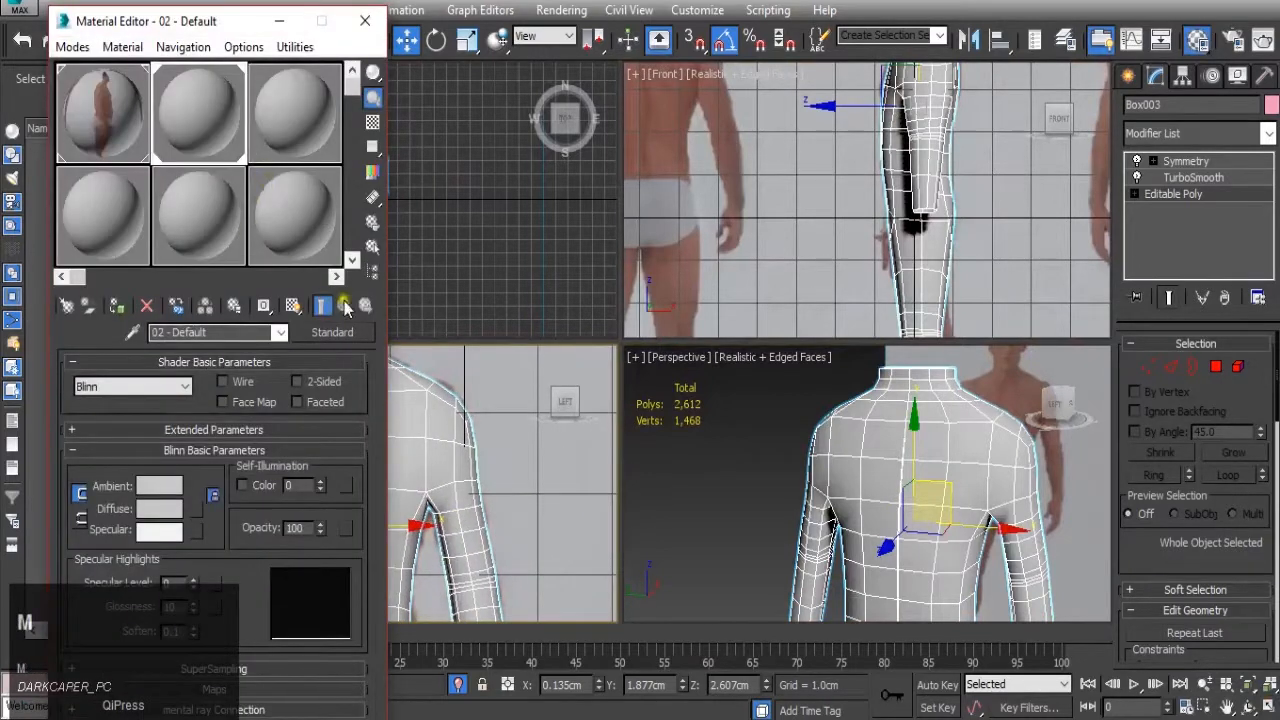
right_click(321, 527)
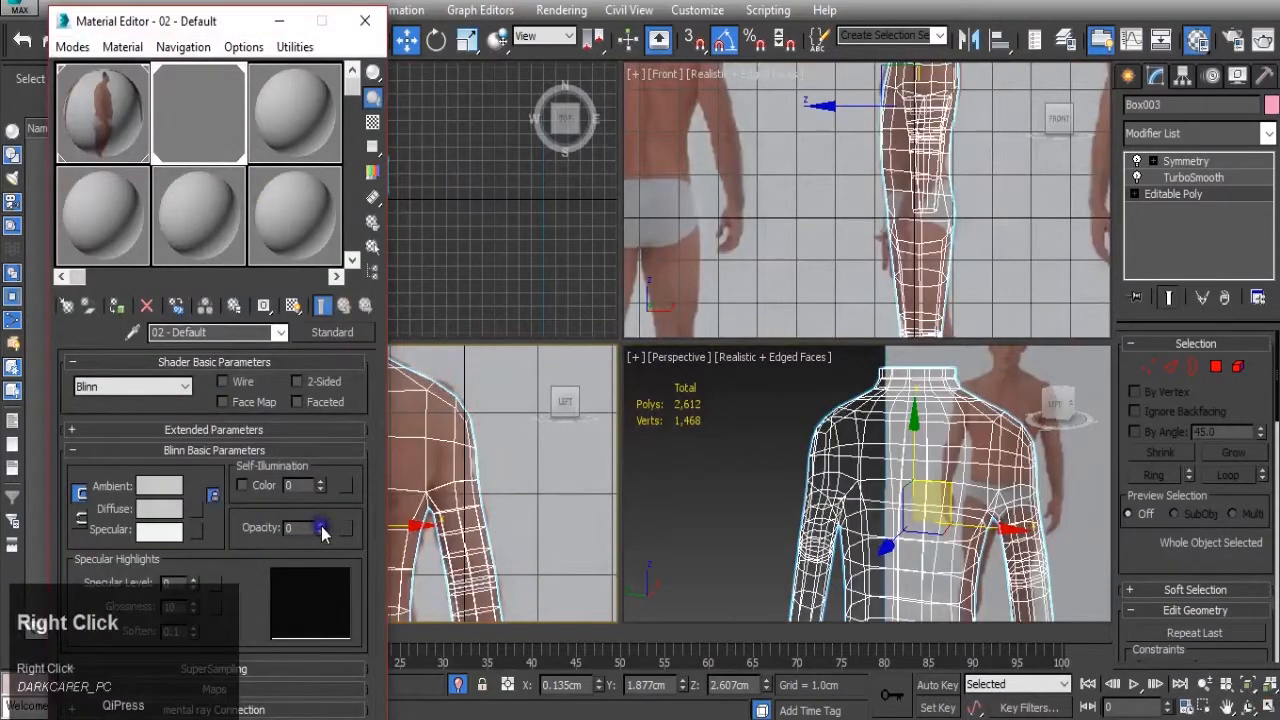
left_click(280, 38)
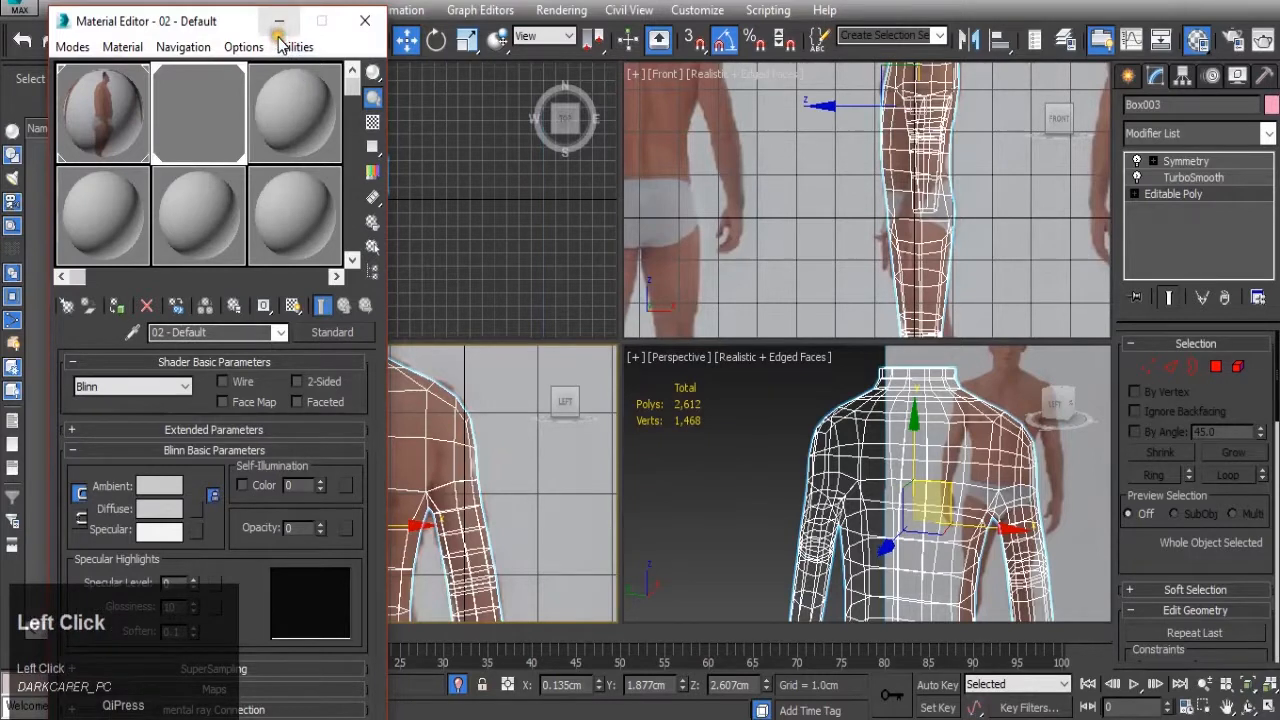
- Move the vertices on the outer side of the upper arm upward in the Left view to follow the reference
left_click(1158, 372)
scroll(488, 471, "up", 4)
left_click_drag(462, 467, 531, 528)
left_click_drag(520, 471, 515, 423)
- Move the two armpit vertices up in the Left view to match the armpit in the reference photo
middle_click_drag(450, 524, 440, 503)
scroll(383, 515, "up", 3)
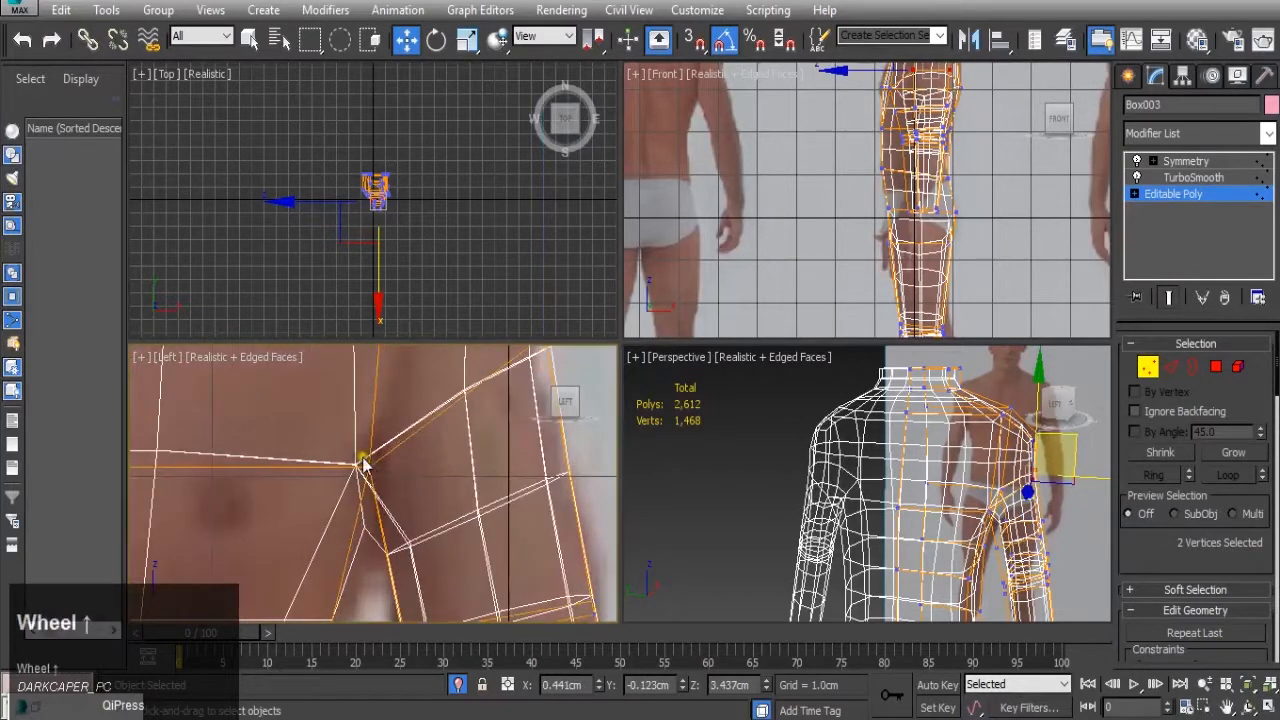
left_click_drag(357, 508, 359, 511)
left_click_drag(337, 458, 403, 532)
scroll(369, 470, "down", 3)
left_click_drag(372, 443, 380, 412)
scroll(385, 440, "down", 3)
scroll(415, 516, "up", 2)
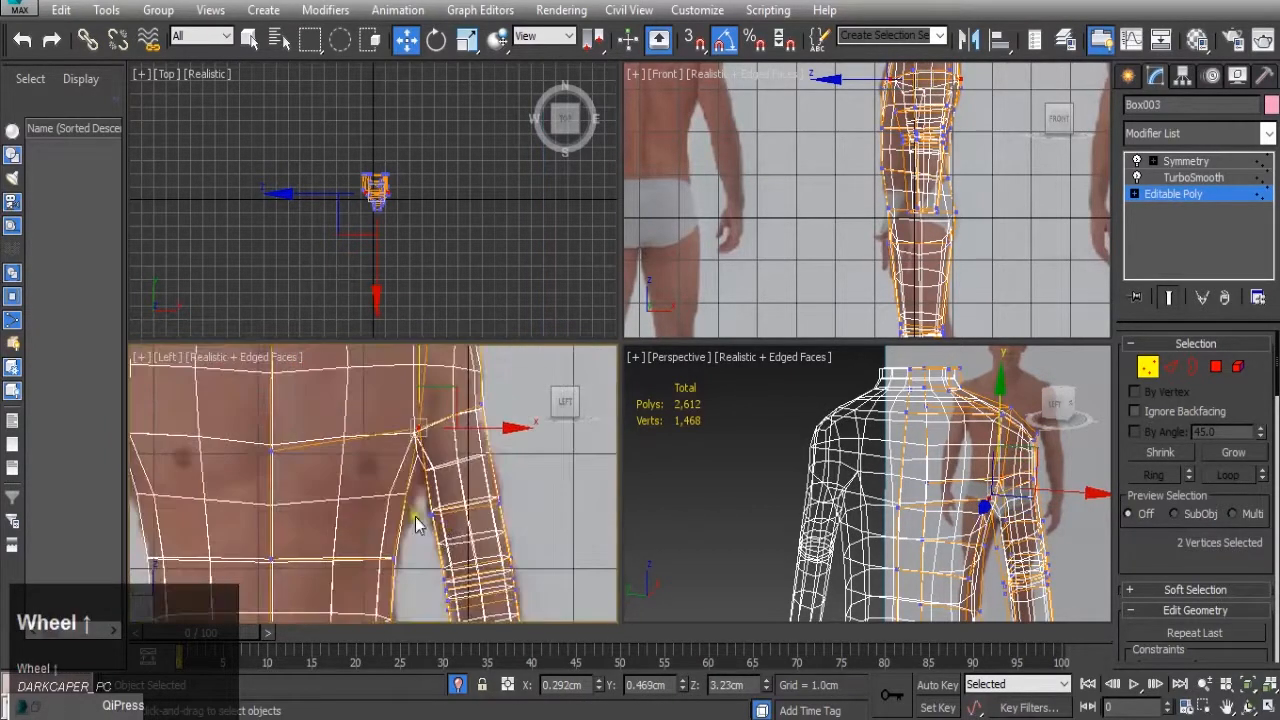
scroll(415, 516, "up", 3)
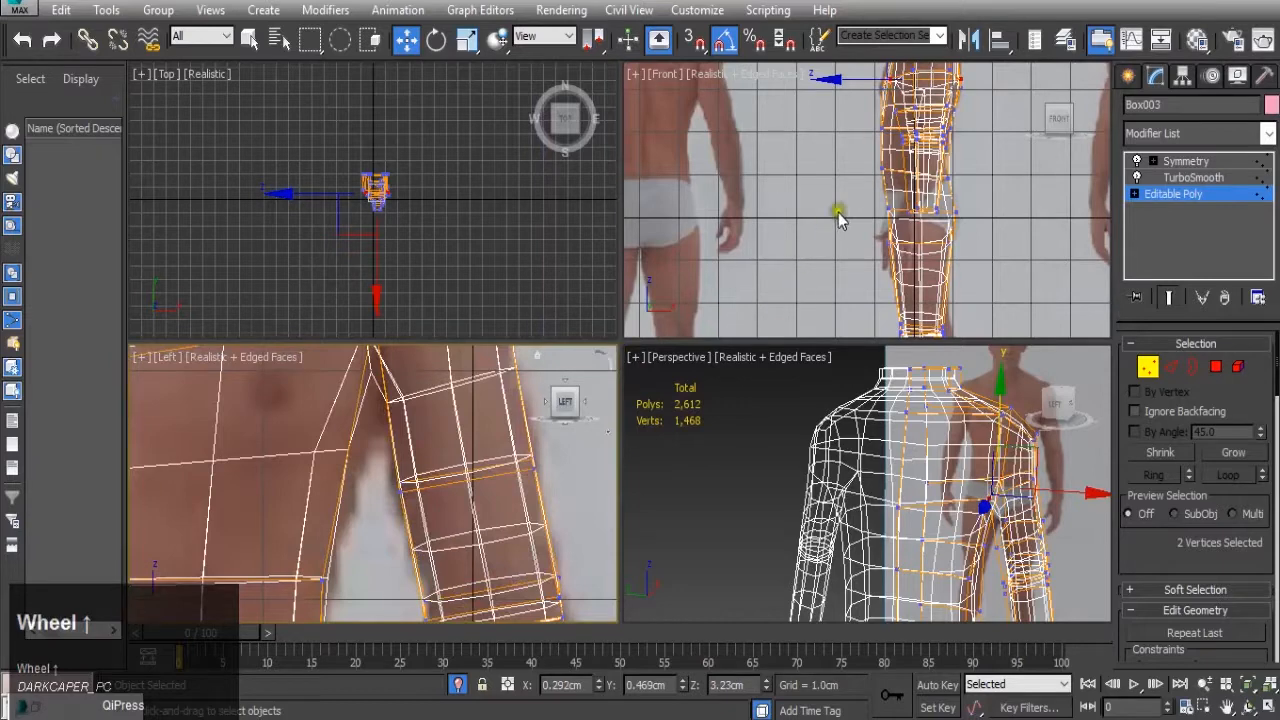
- Switch to edge editing on the body and set the 02 - Default material's opacity back to 100
middle_click_drag(838, 212, 830, 263)
middle_click_drag(982, 537, 848, 542, "alt")
scroll(960, 511, "up", 3)
middle_click_drag(960, 511, 1000, 540, "alt")
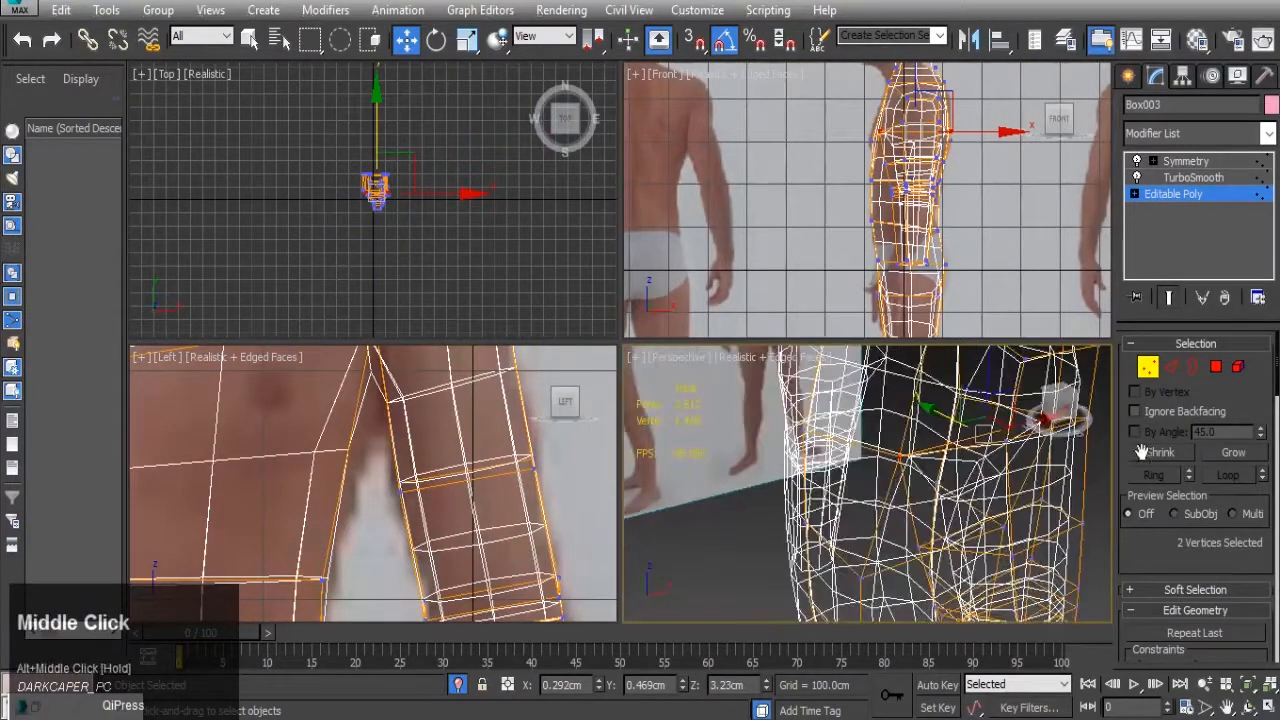
left_click(1171, 368)
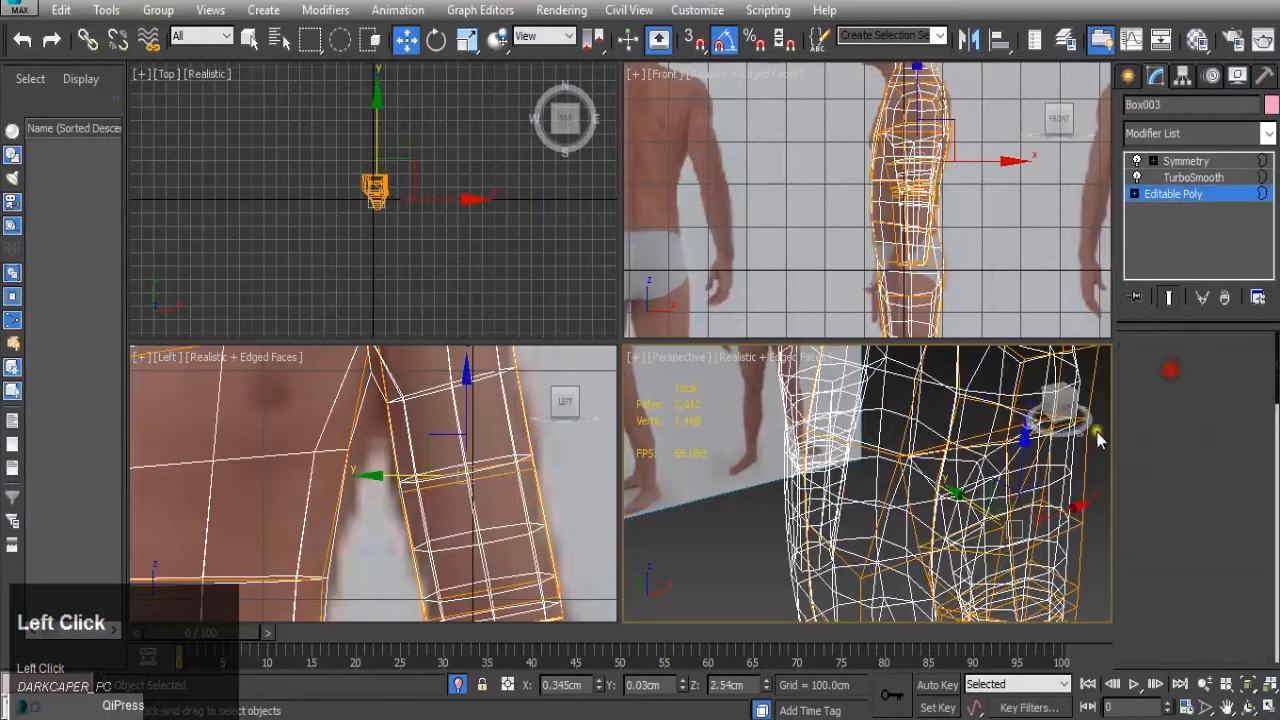
scroll(965, 540, "down", 3)
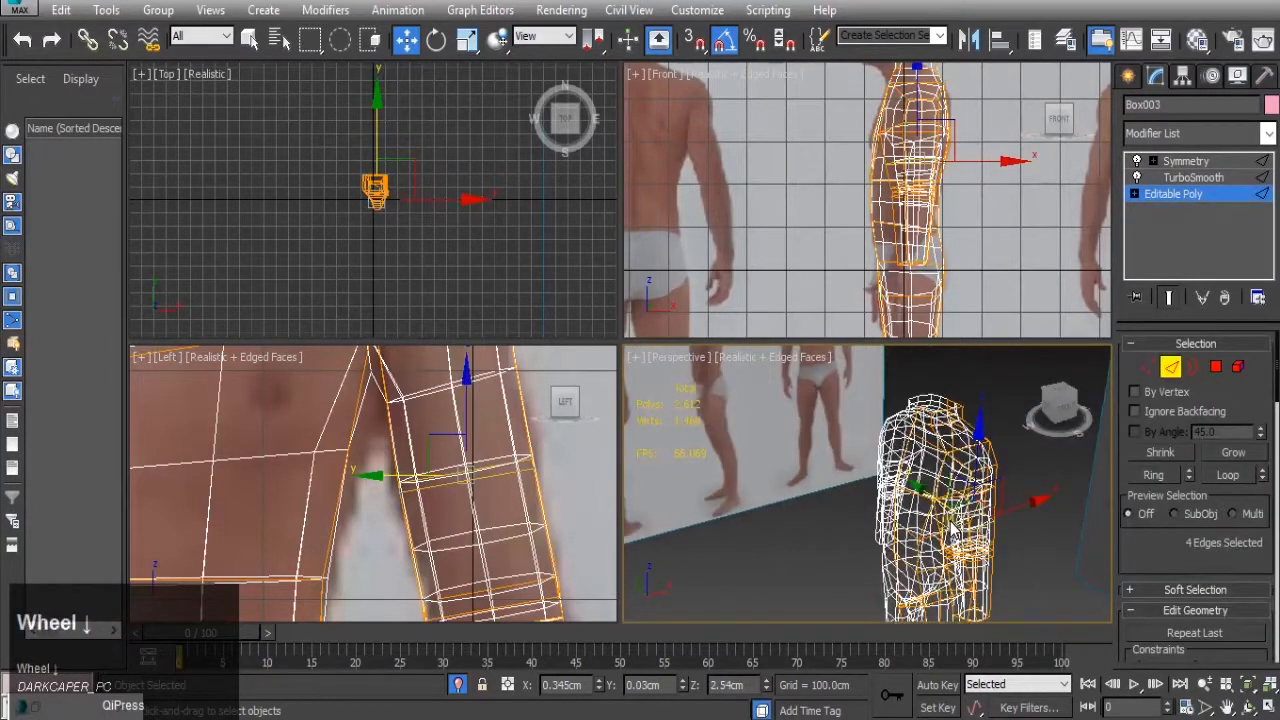
key("m")
left_click_drag(320, 531, 343, 331)
- Scale the selected upper-arm edge loop narrower along the horizontal axis of the Front view
middle_click_drag(926, 465, 895, 425)
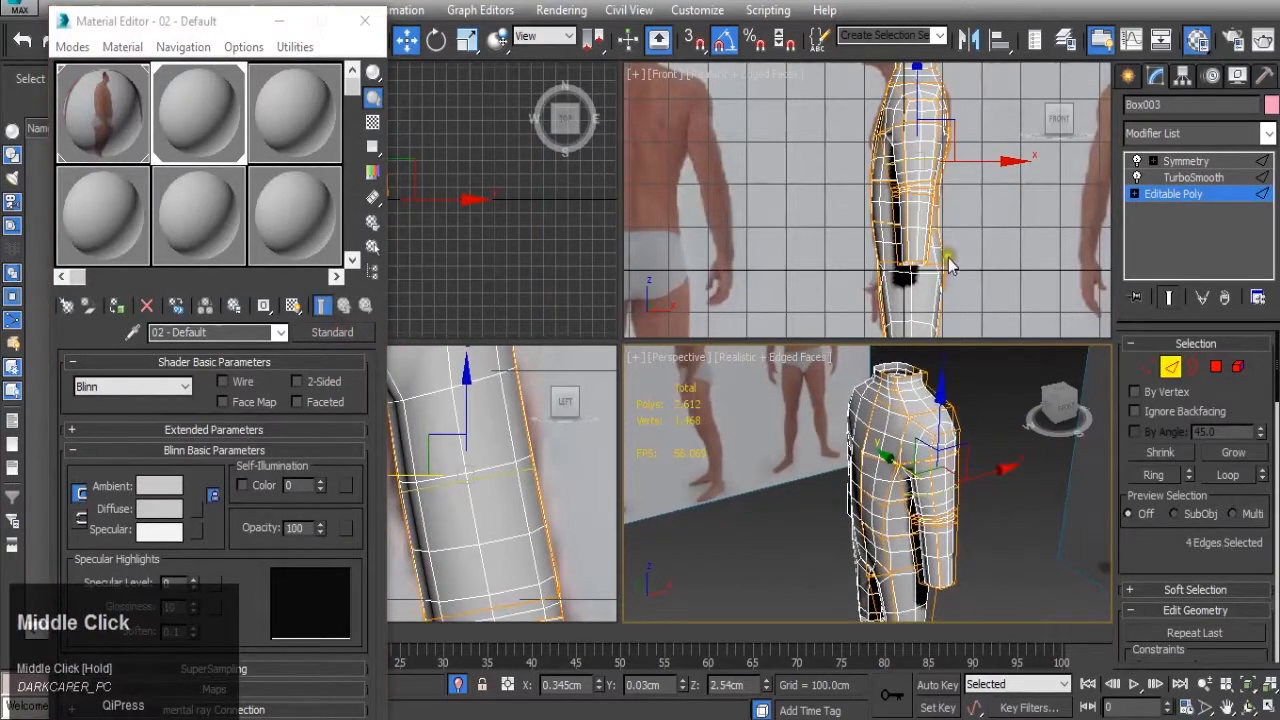
scroll(930, 150, "up", 2)
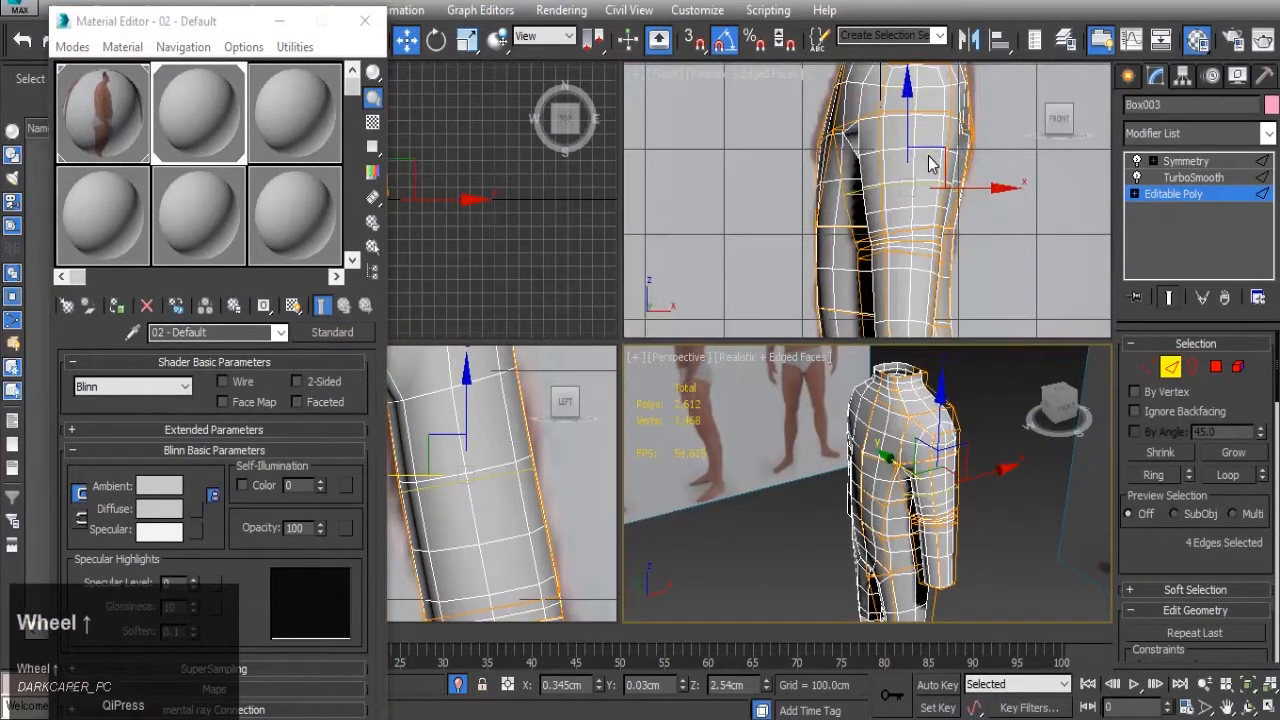
key("r")
left_click_drag(1014, 189, 995, 185)
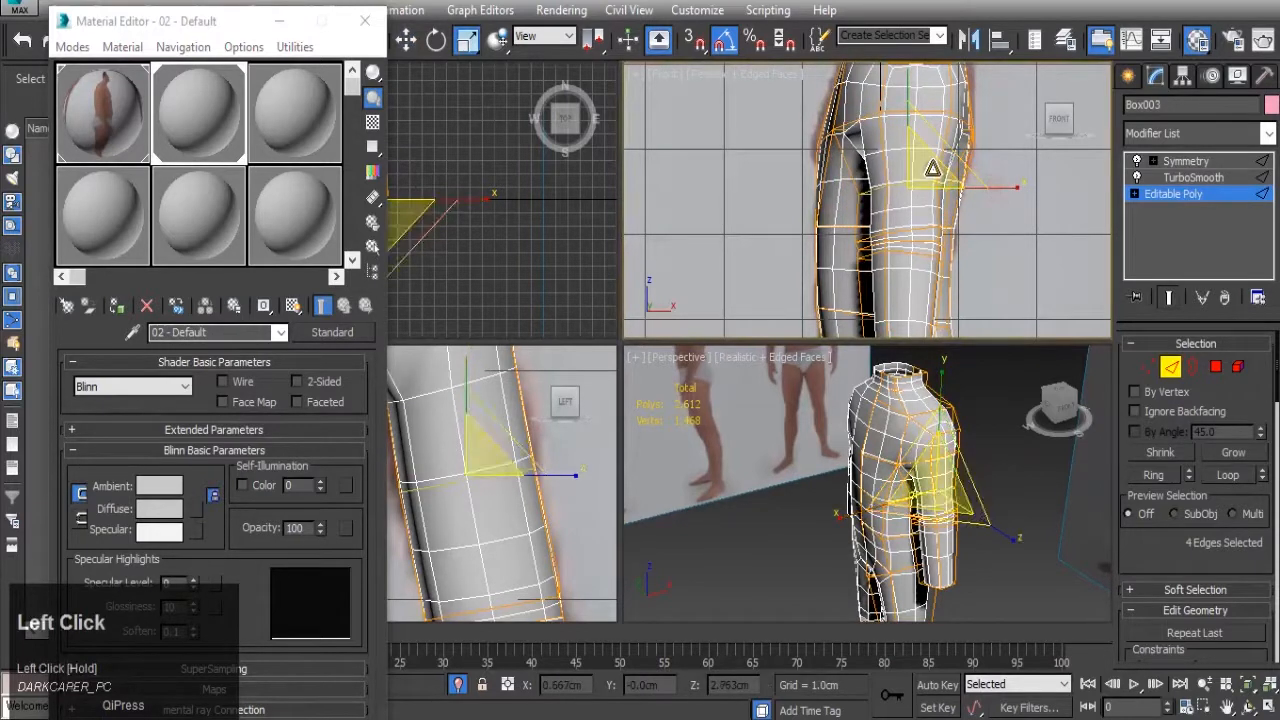
- Raise the upper-arm edge loop about 0.41 cm toward the armpit and shift it slightly toward the torso
key("w")
left_click_drag(906, 120, 906, 86)
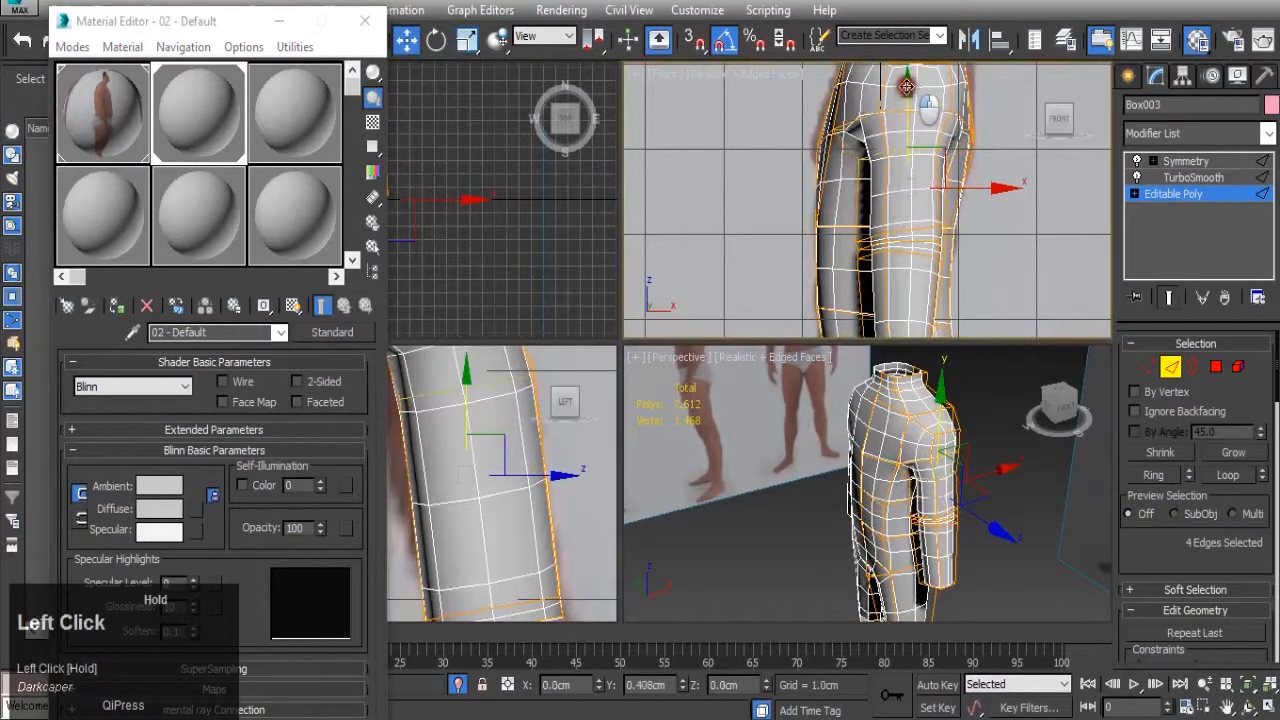
scroll(509, 466, "down", 3)
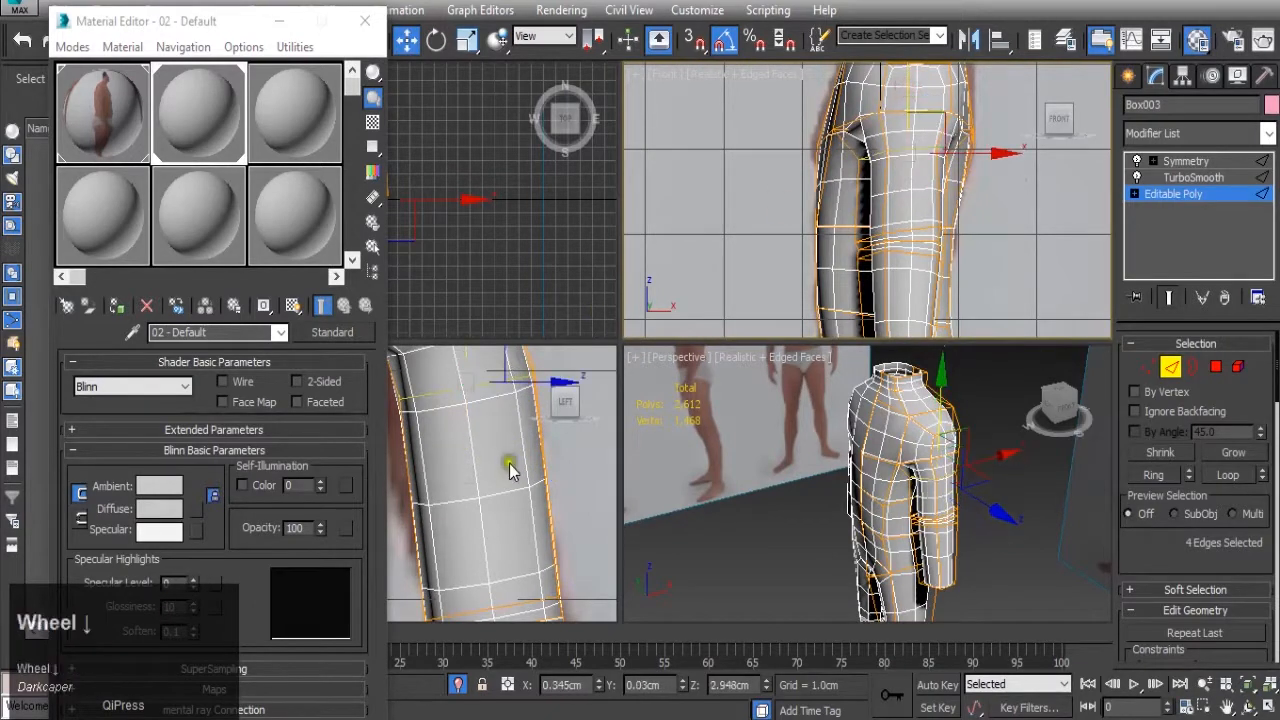
left_click_drag(565, 460, 553, 462)
scroll(553, 462, "down", 2)
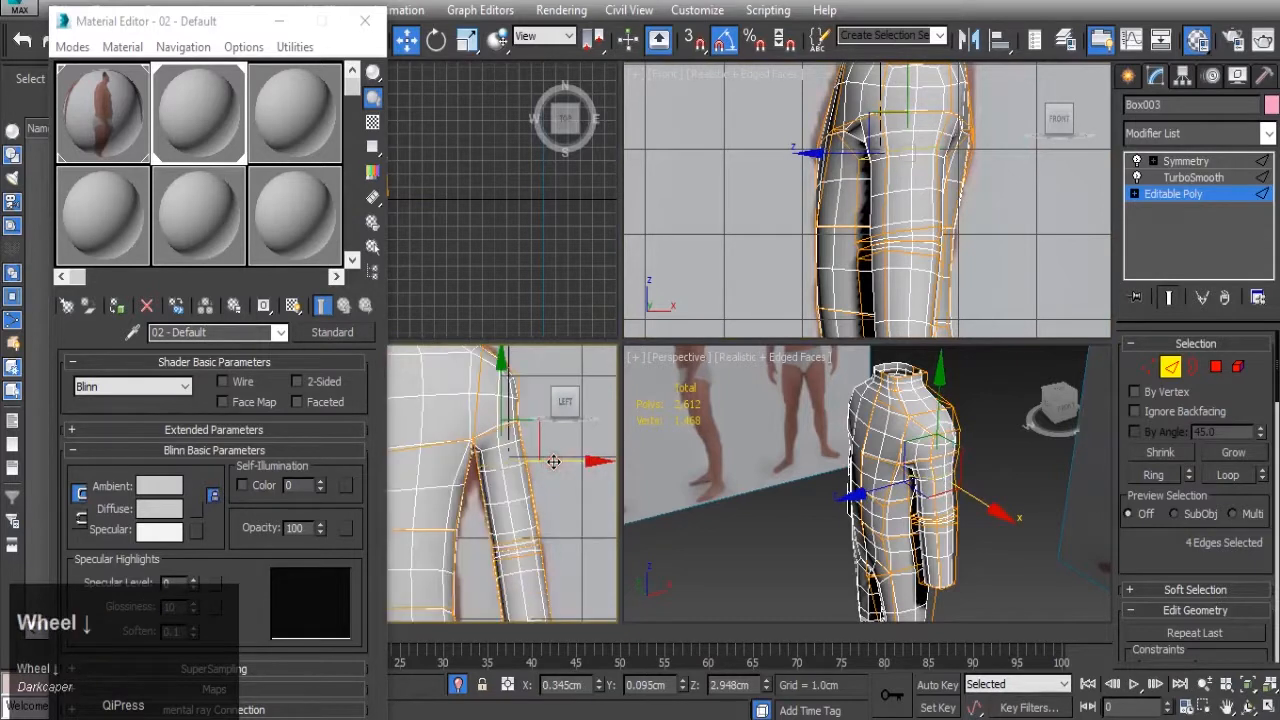
middle_click_drag(903, 484, 945, 464, "alt")
scroll(945, 464, "up", 5)
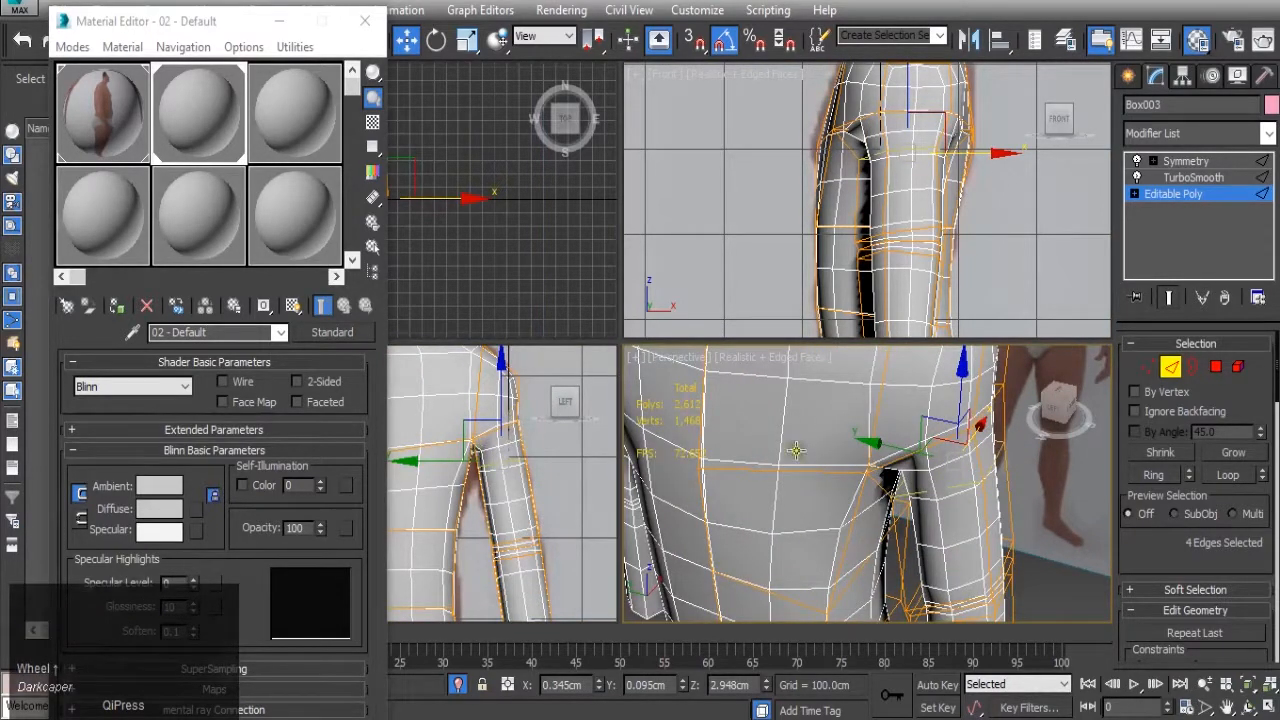
- Connect the ring of lengthwise upper-arm edges below the armpit with one segment to add an edge loop around the arm
scroll(909, 414, "down", 3)
scroll(908, 185, "up", 1)
scroll(880, 234, "down", 2)
middle_click(904, 254)
scroll(826, 174, "up", 2)
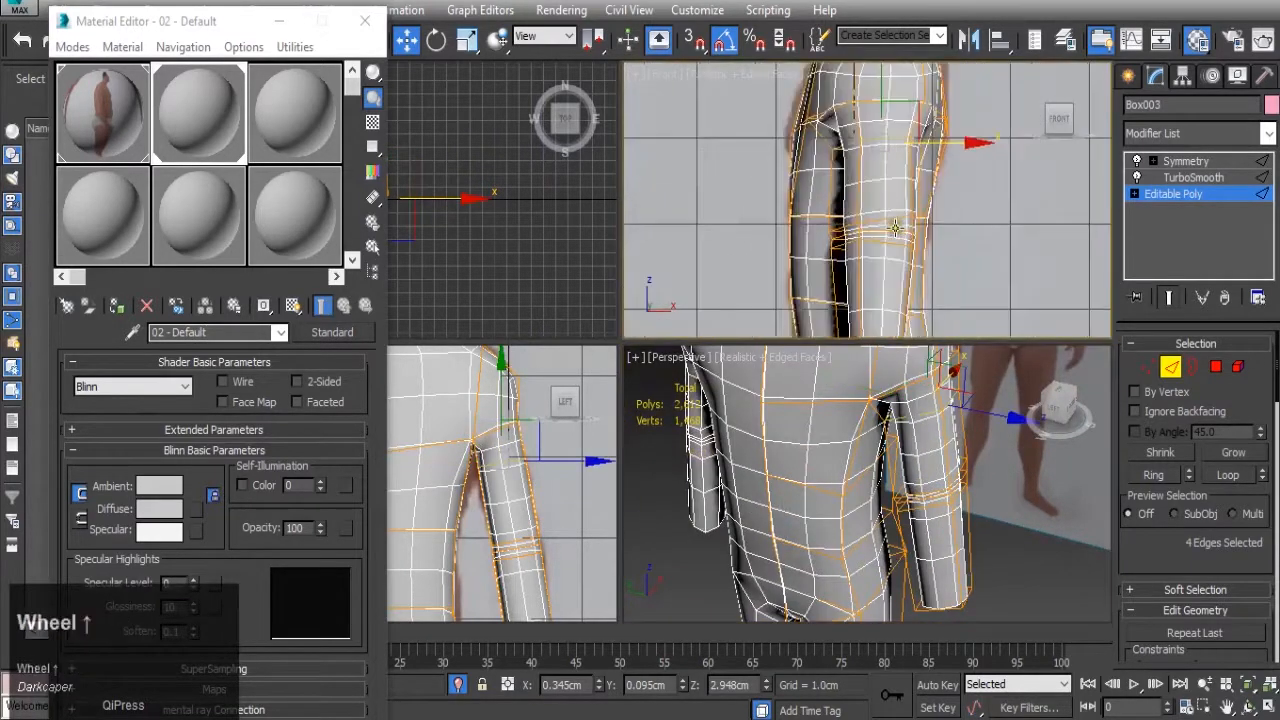
left_click(848, 175)
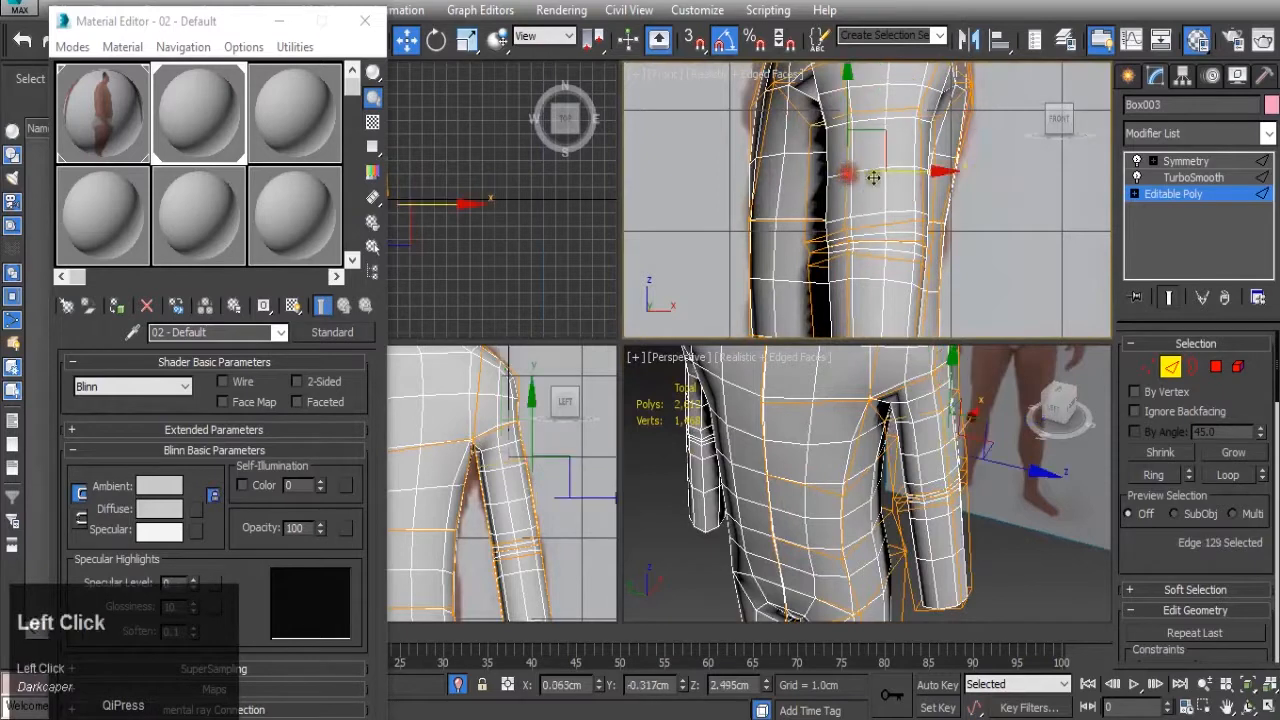
left_click(924, 177, "shift")
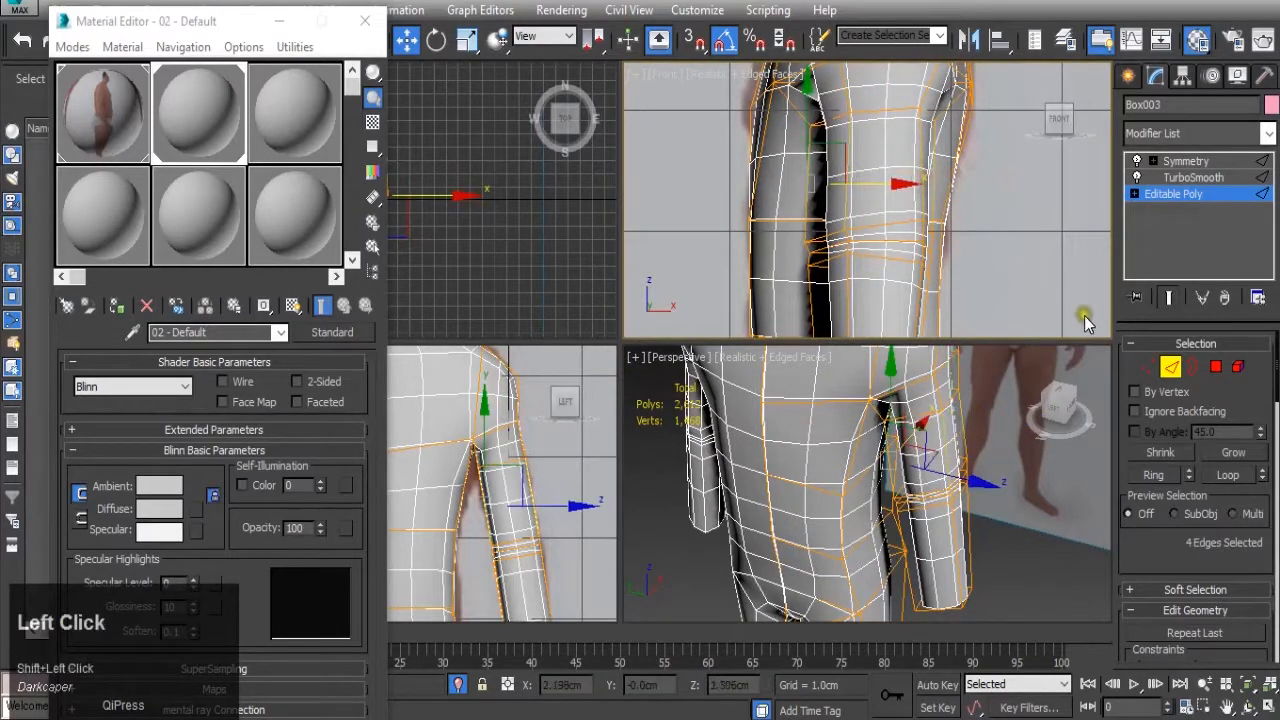
scroll(1230, 600, "down", 6)
scroll(1238, 600, "down", 5)
scroll(1173, 508, "down", 3)
left_click(1256, 568)
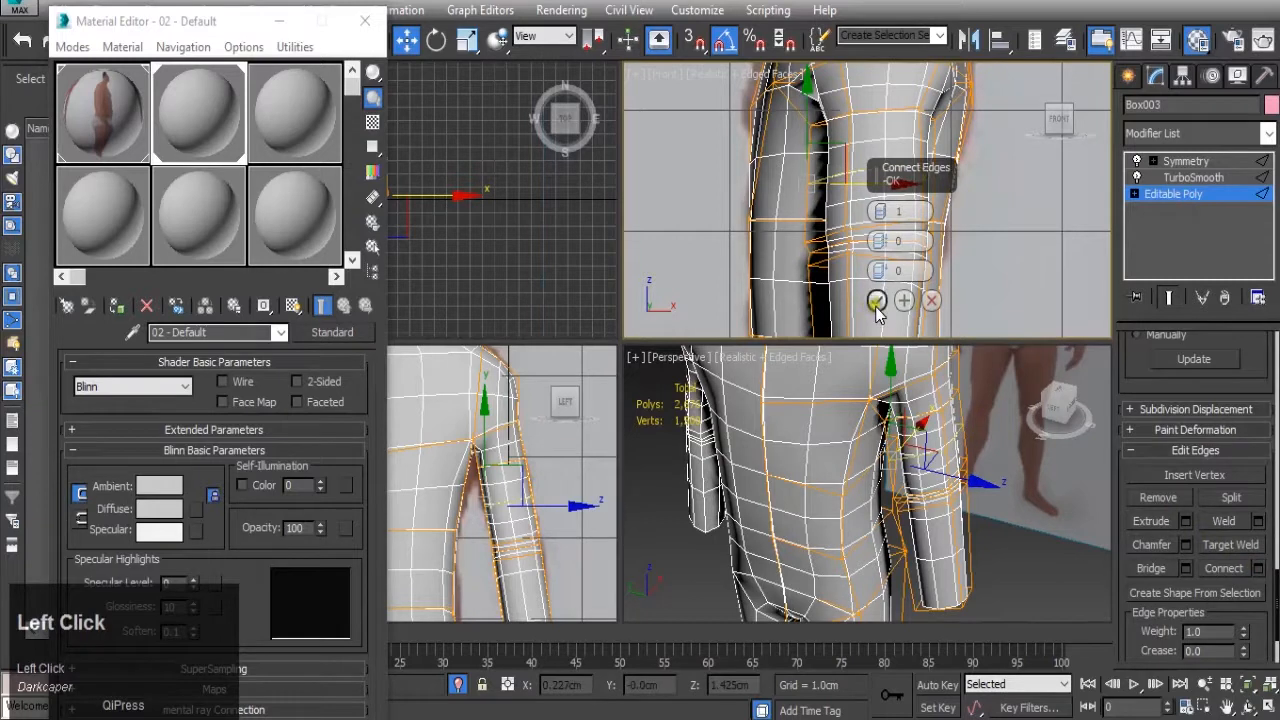
left_click(876, 301)
- Switch to vertex editing and shift the new upper-arm loop's two front-side vertices slightly forward in the Front view
scroll(1150, 422, "up", 5)
scroll(1155, 425, "up", 5)
left_click(1153, 369)
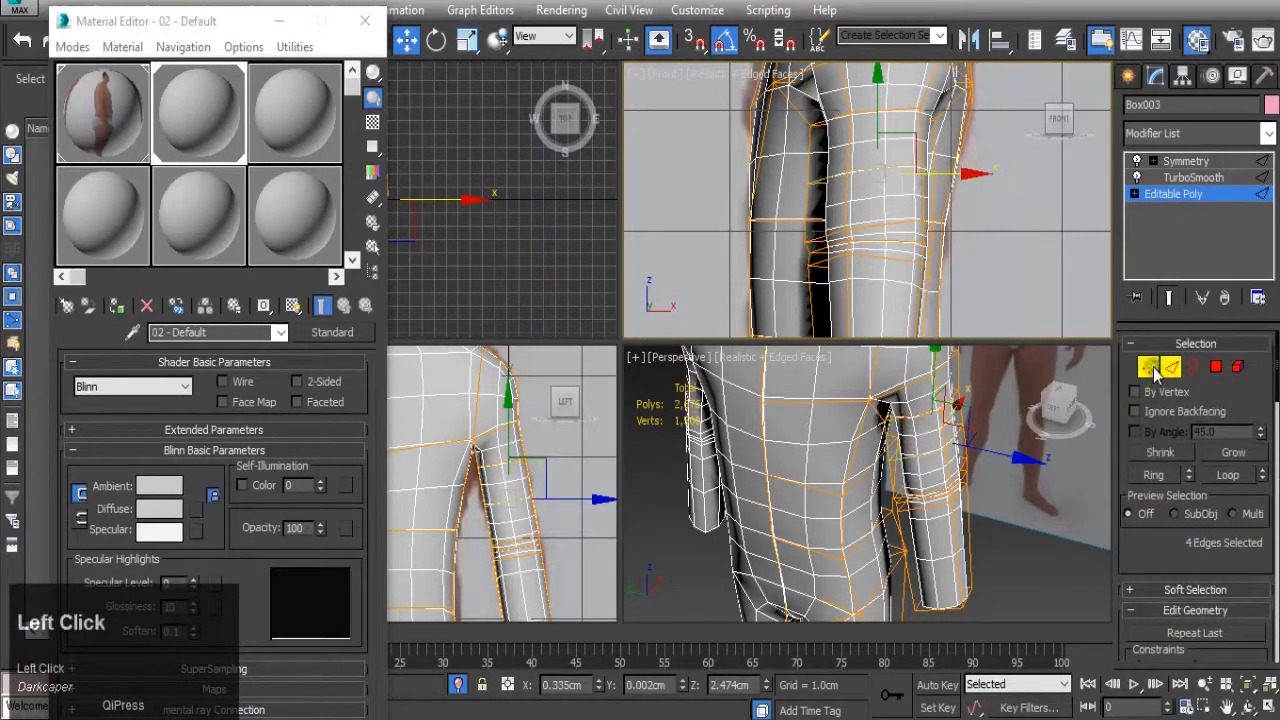
left_click_drag(778, 155, 872, 195)
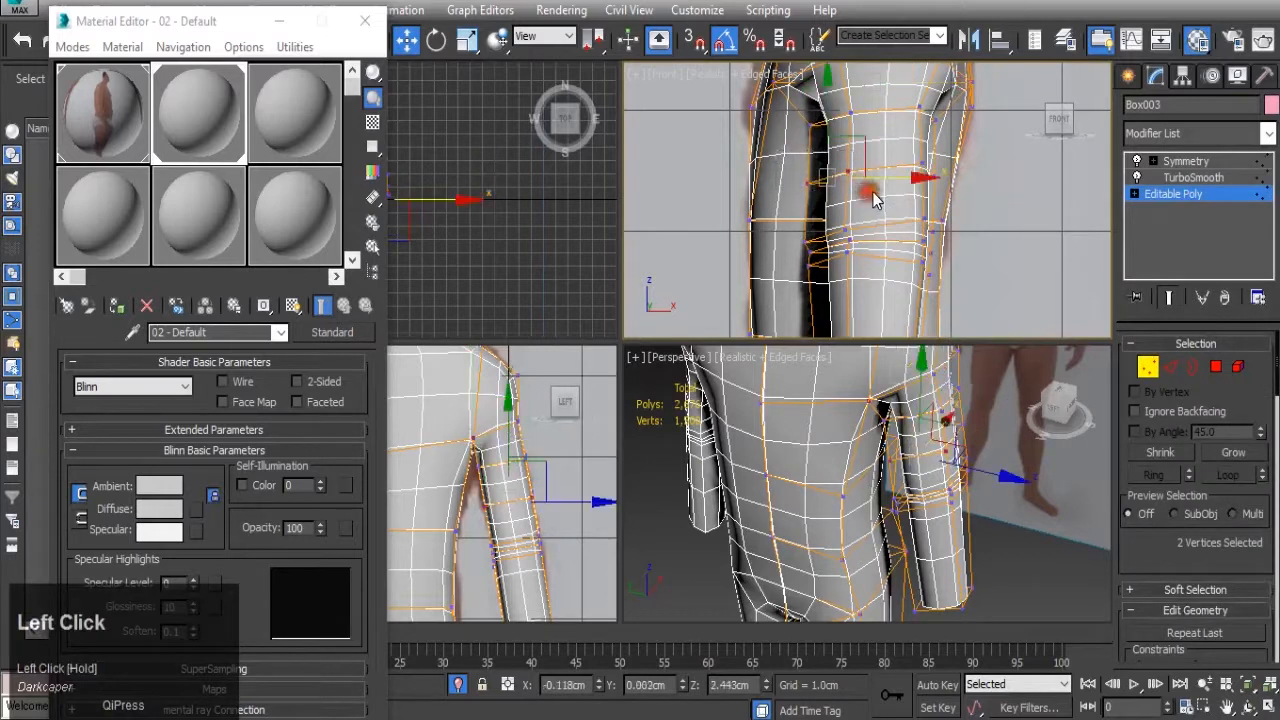
middle_click(894, 181)
left_click_drag(894, 181, 882, 176)
- Move the new upper-arm loop's two rear vertices about 0.04 cm backward and select the two rear vertices of the loop above
middle_click_drag(928, 163, 923, 186)
scroll(923, 186, "down", 1)
scroll(923, 186, "up", 4)
left_click_drag(891, 161, 948, 248)
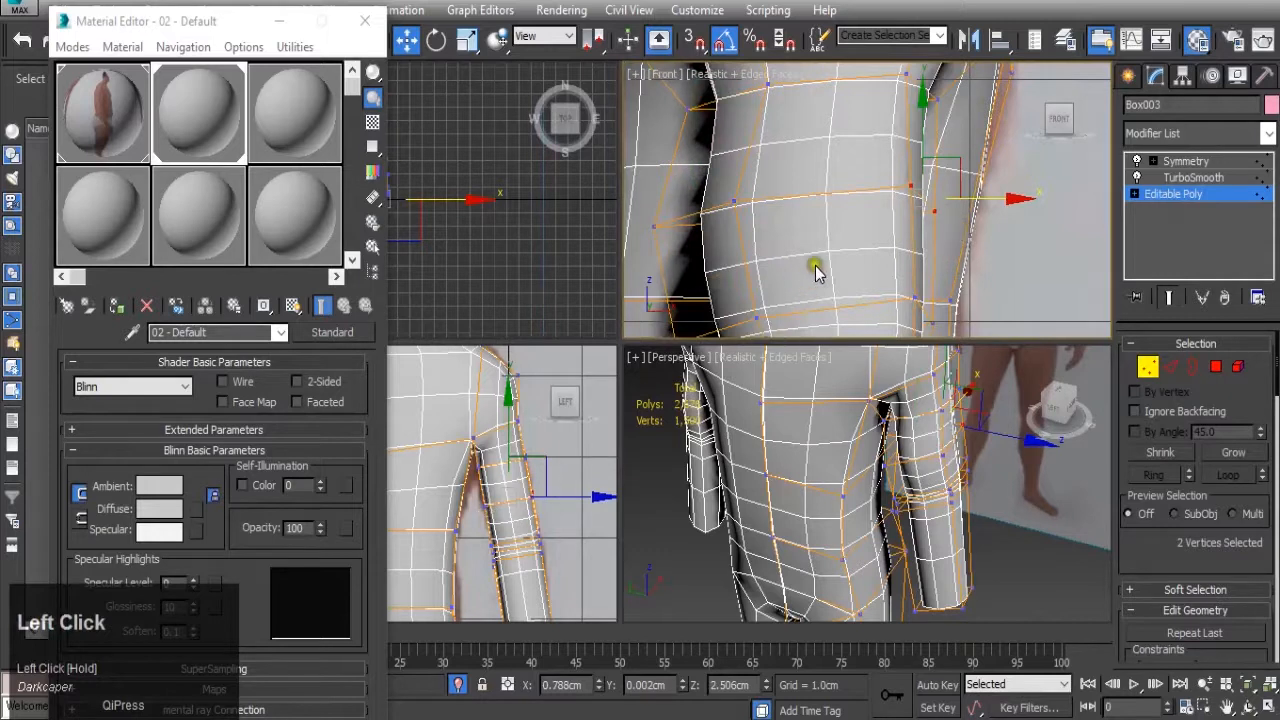
middle_click(903, 226)
left_click_drag(975, 200, 980, 207)
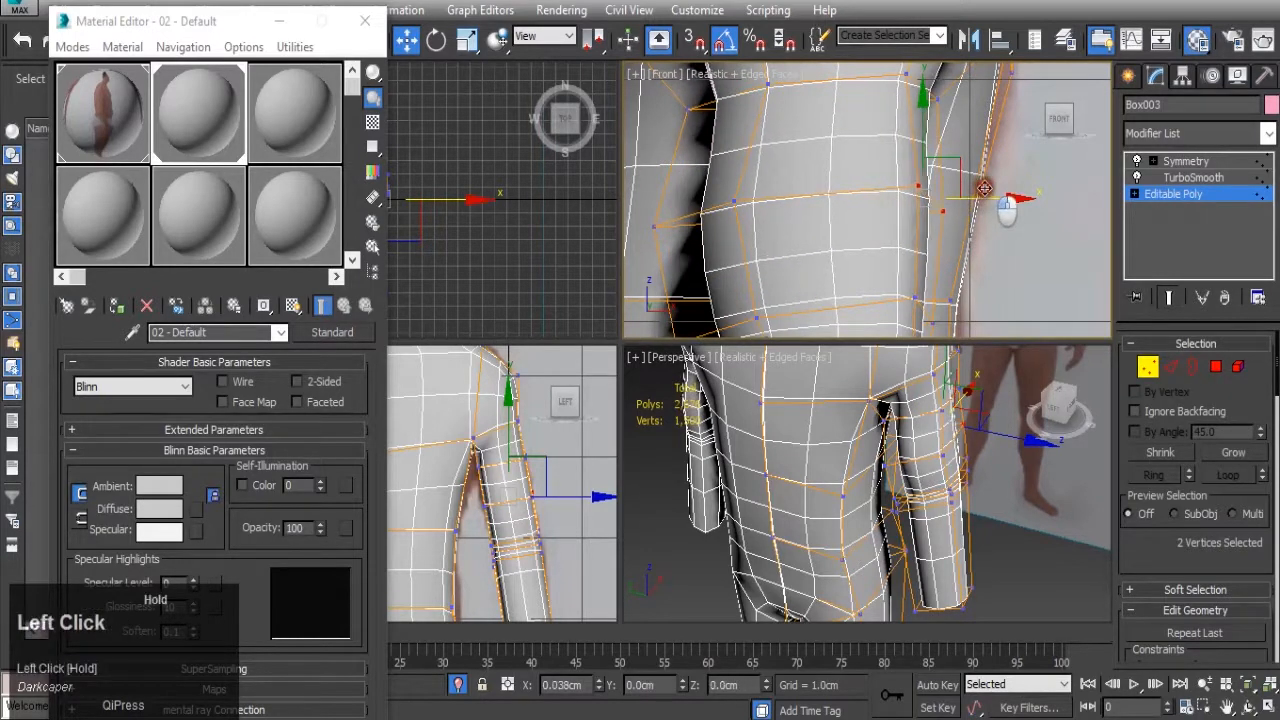
scroll(983, 195, "down", 3)
scroll(982, 178, "up", 3)
left_click_drag(920, 142, 1012, 174)
- Select the 12 vertices of the elbow loops and scale them narrower along the Front view's horizontal axis
scroll(1005, 185, "down", 5)
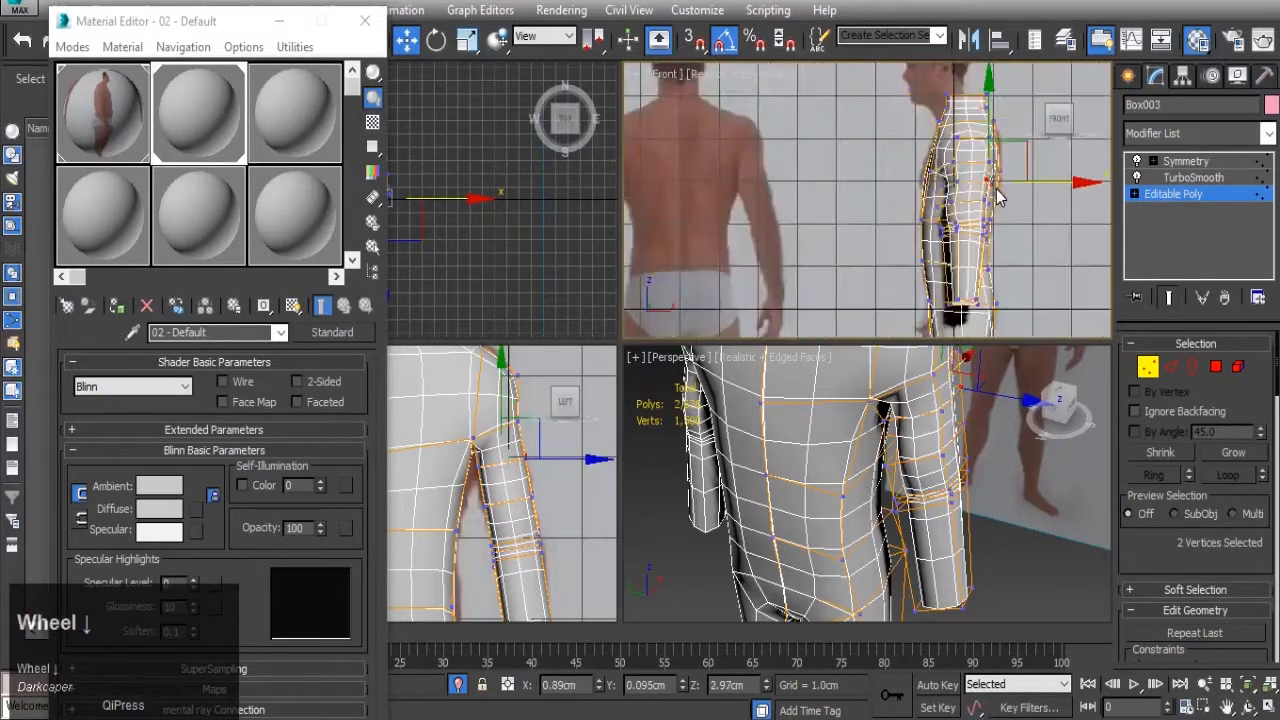
scroll(975, 243, "up", 2)
scroll(975, 243, "up", 2)
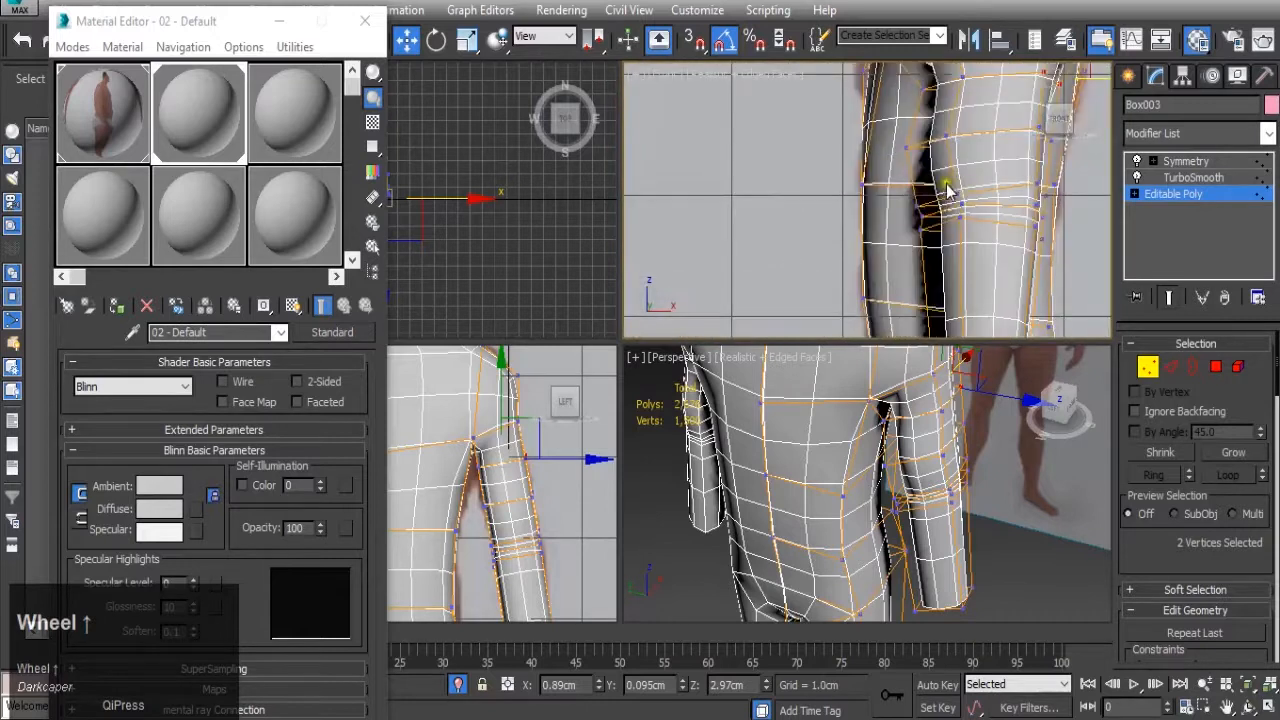
left_click_drag(918, 165, 1047, 288)
left_click_drag(482, 509, 580, 594)
middle_click(985, 250)
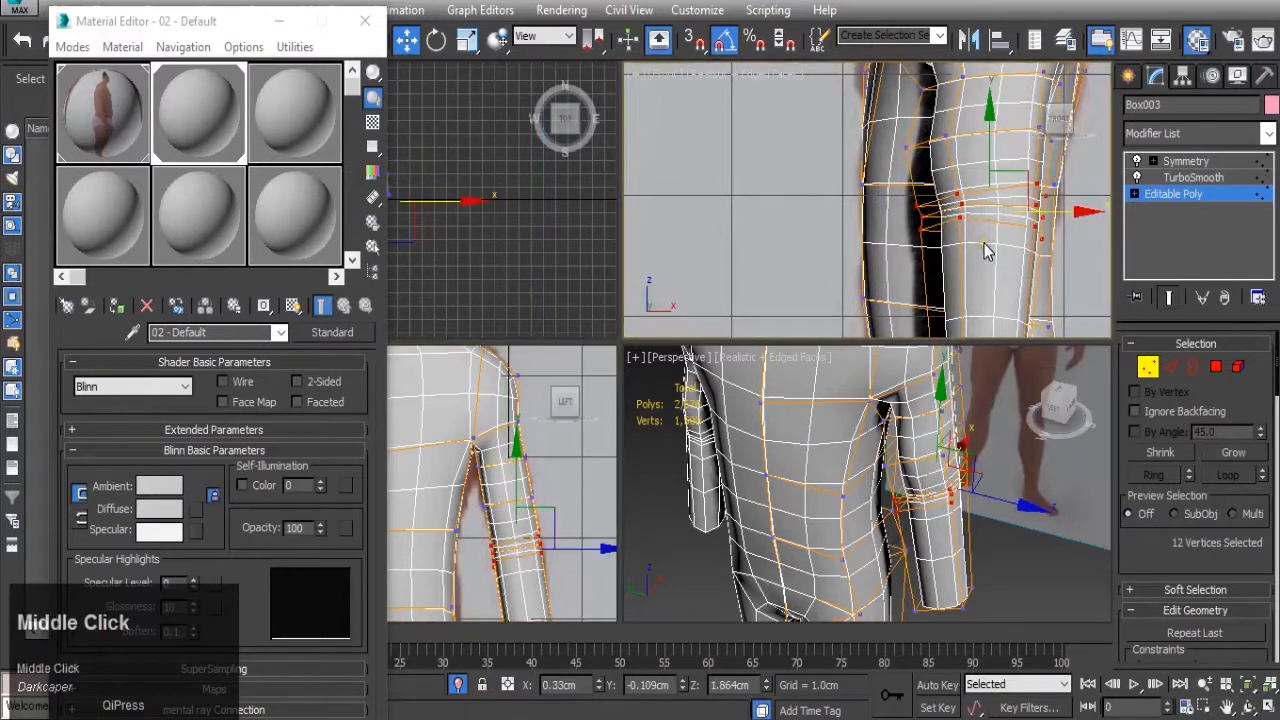
key("r")
left_click_drag(1071, 229, 1071, 216)
- Select the four wrist vertices at the end of the arm in the Left view and scale them down to taper the forearm
scroll(1018, 217, "down", 4)
middle_click_drag(500, 590, 516, 445)
scroll(514, 566, "down", 2)
scroll(520, 537, "up", 2)
left_click_drag(506, 513, 605, 586)
left_click_drag(565, 532, 537, 612)
- Examine the shape of the tapered arm in the Front, Left and Perspective views
scroll(1022, 206, "up", 5)
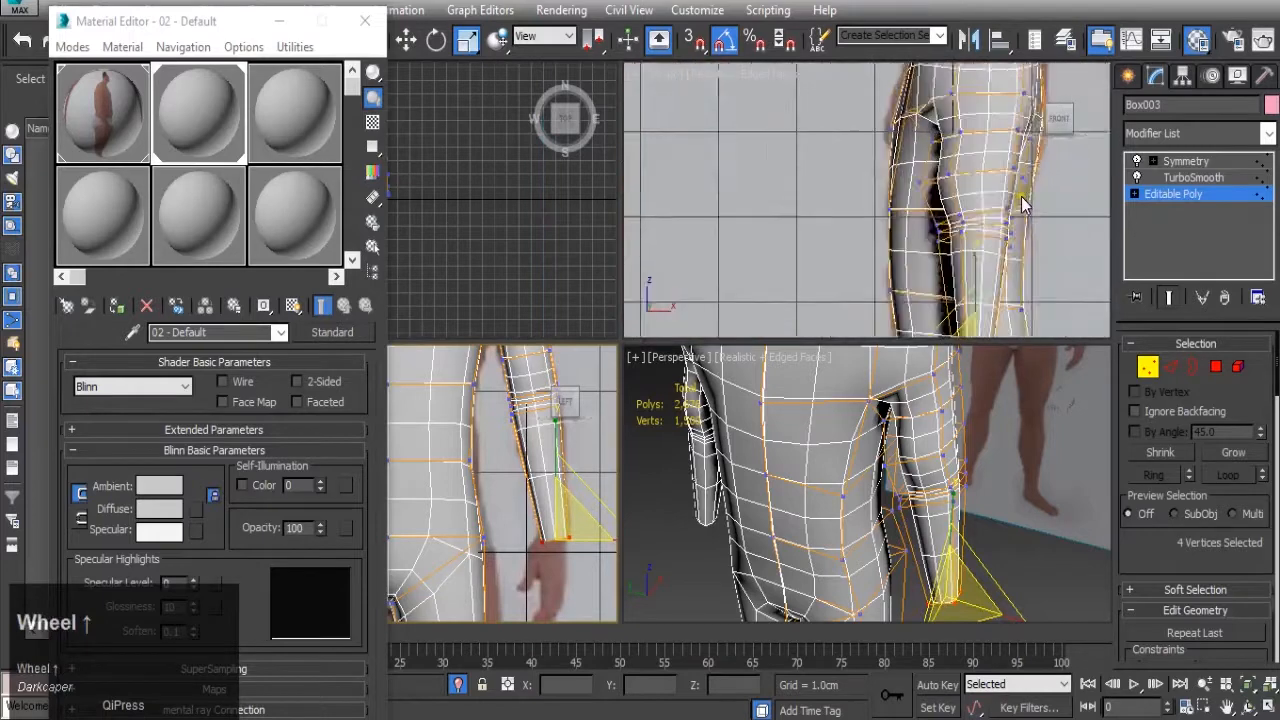
middle_click(948, 240)
scroll(958, 240, "down", 1)
scroll(880, 470, "down", 3)
middle_click_drag(880, 470, 915, 489, "alt")
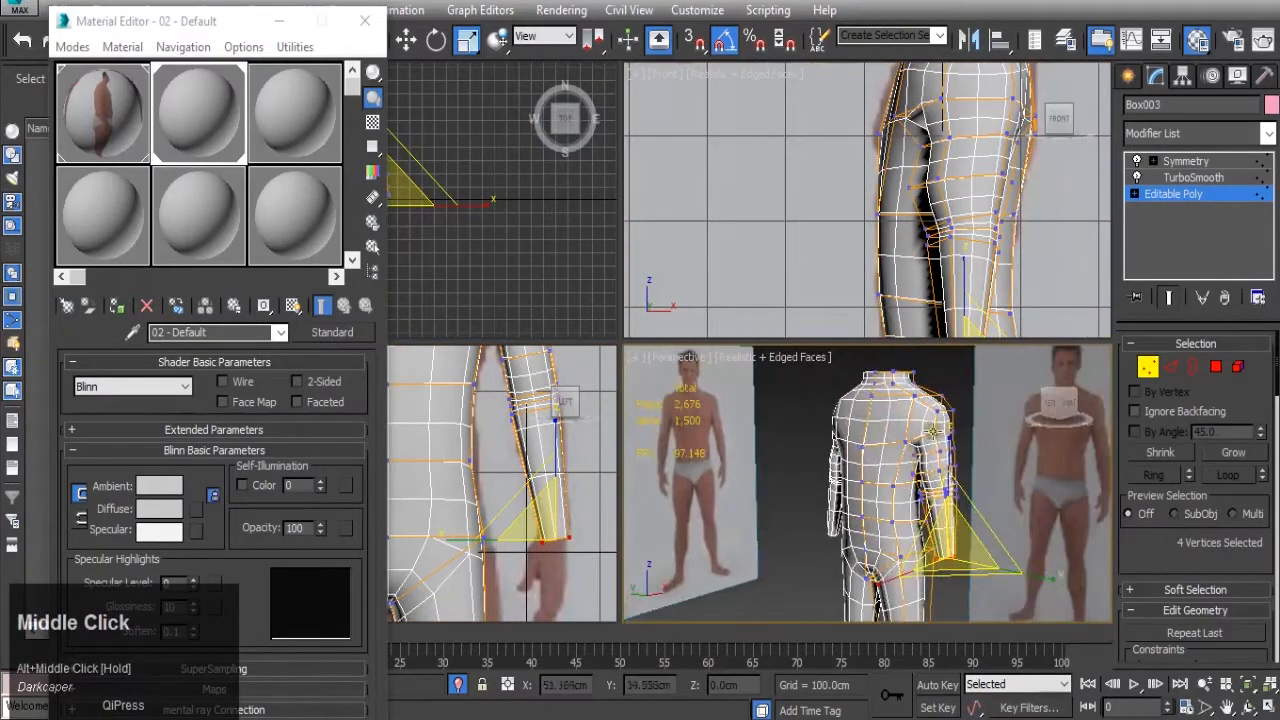
scroll(930, 490, "up", 5)
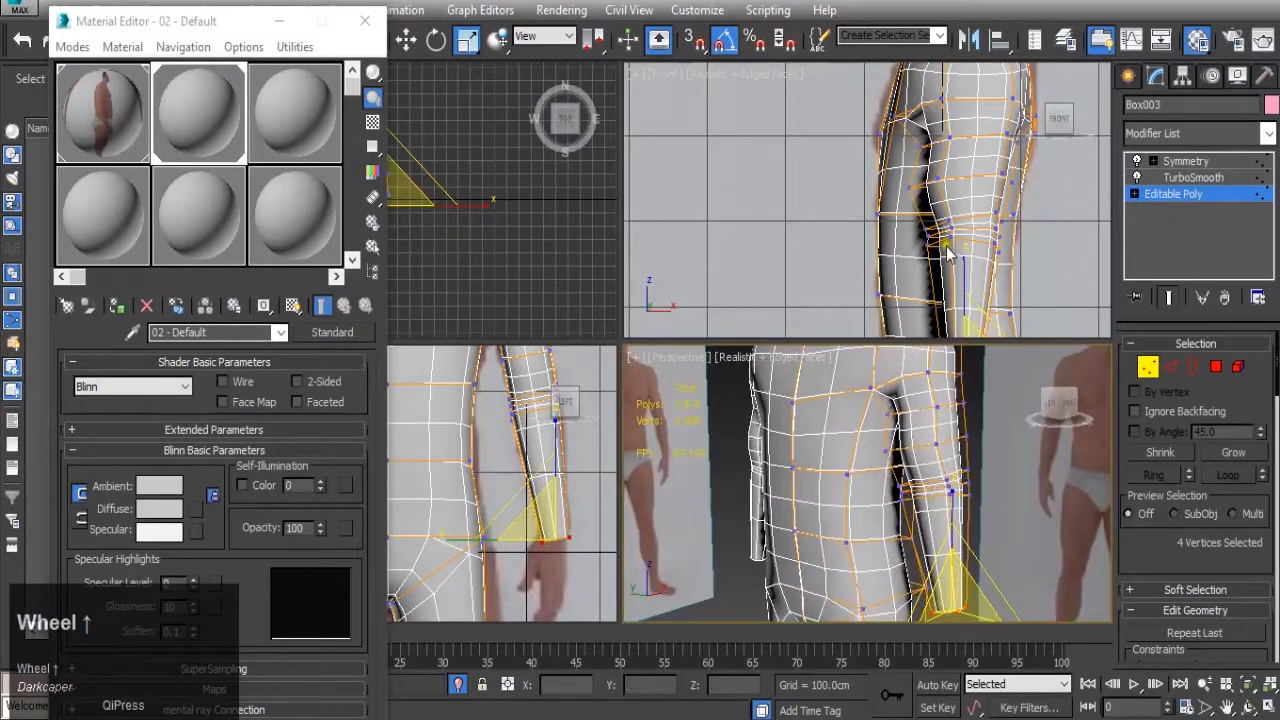
scroll(951, 238, "up", 4)
middle_click_drag(556, 437, 512, 489)
scroll(515, 475, "up", 3)
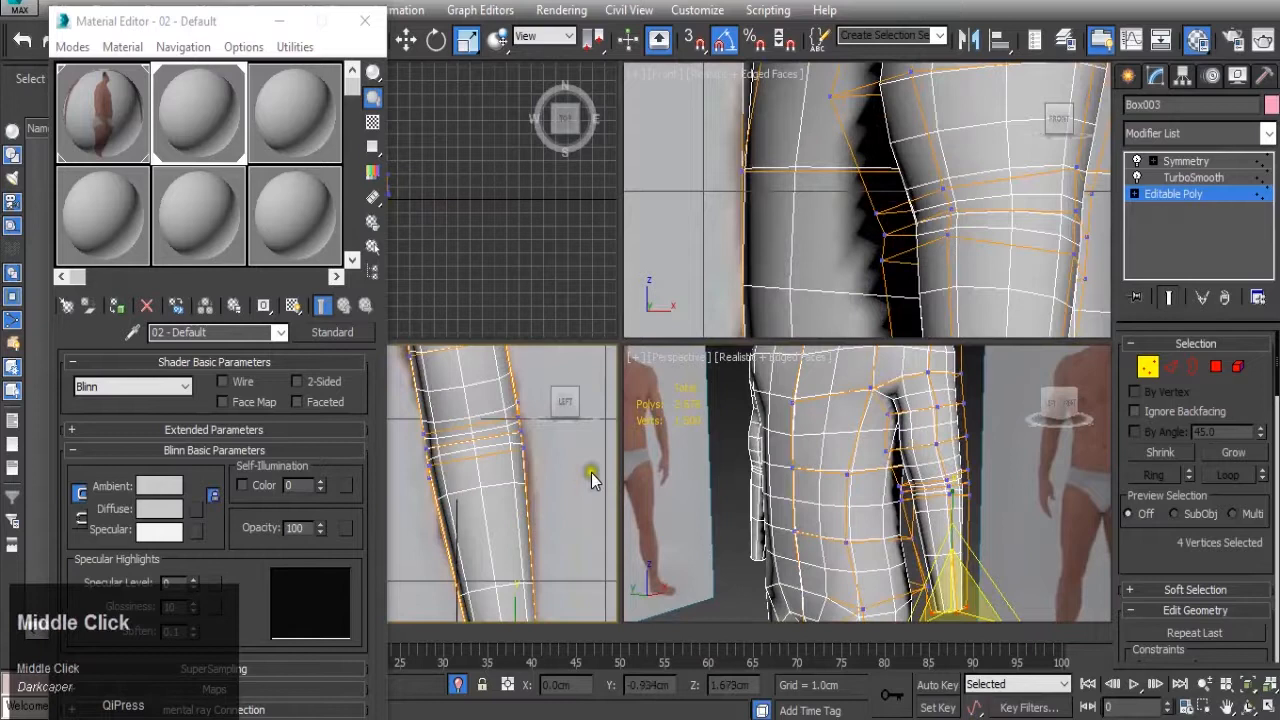
scroll(933, 247, "down", 6)
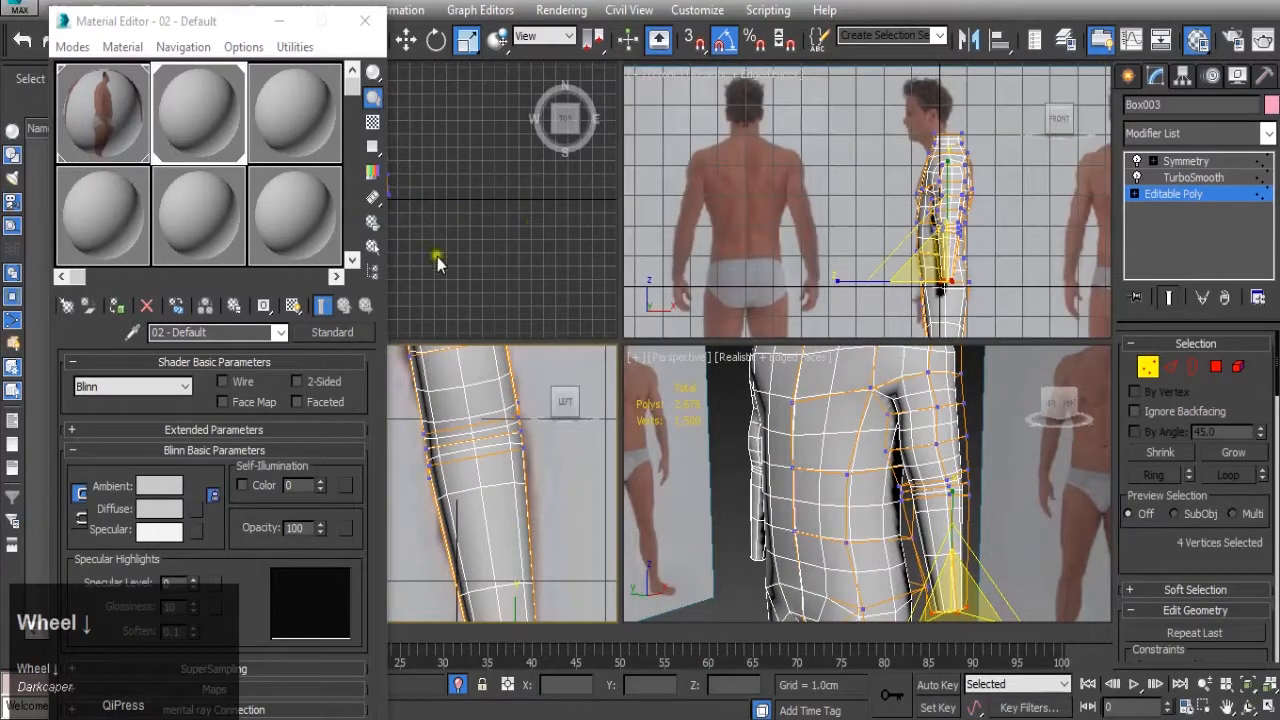
- Set the 02 - Default material's opacity to 0 and move the 12 elbow vertices about 0.19 cm backward in the Front view
right_click(319, 528)
scroll(1011, 211, "up", 5)
middle_click_drag(800, 258, 843, 148)
scroll(846, 160, "up", 3)
middle_click(820, 143)
scroll(823, 170, "down", 2)
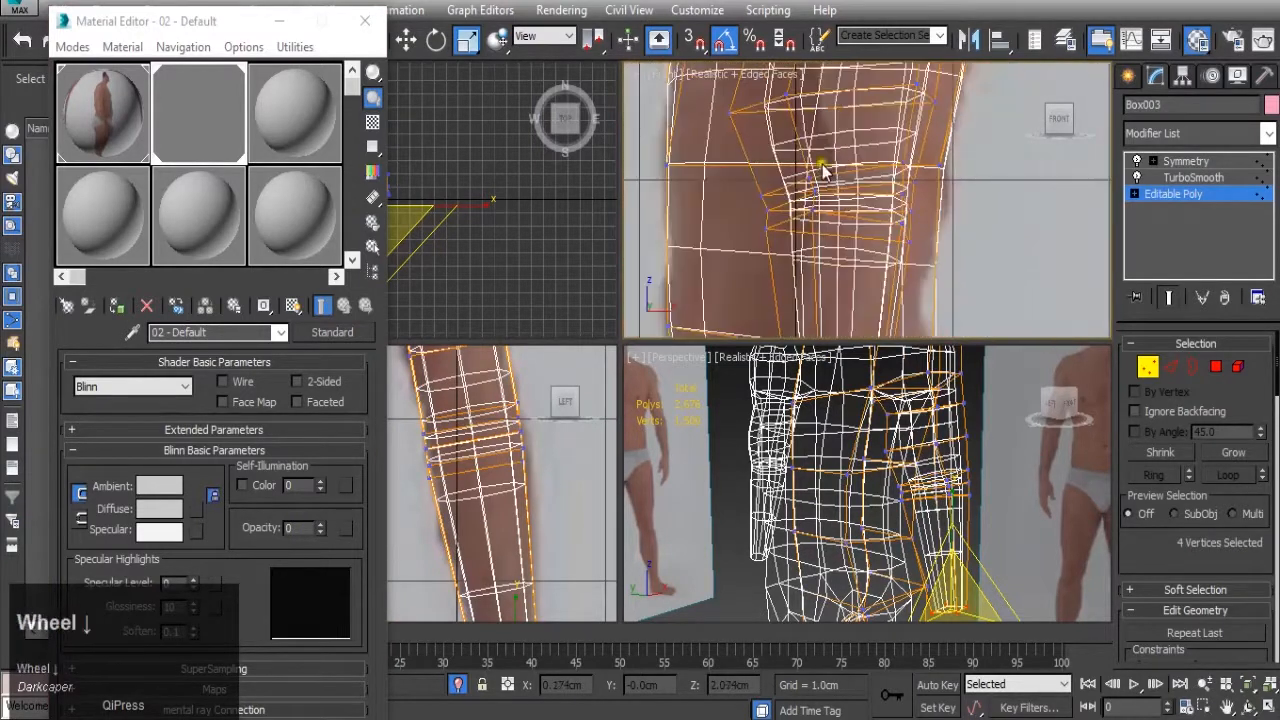
left_click_drag(737, 131, 926, 267)
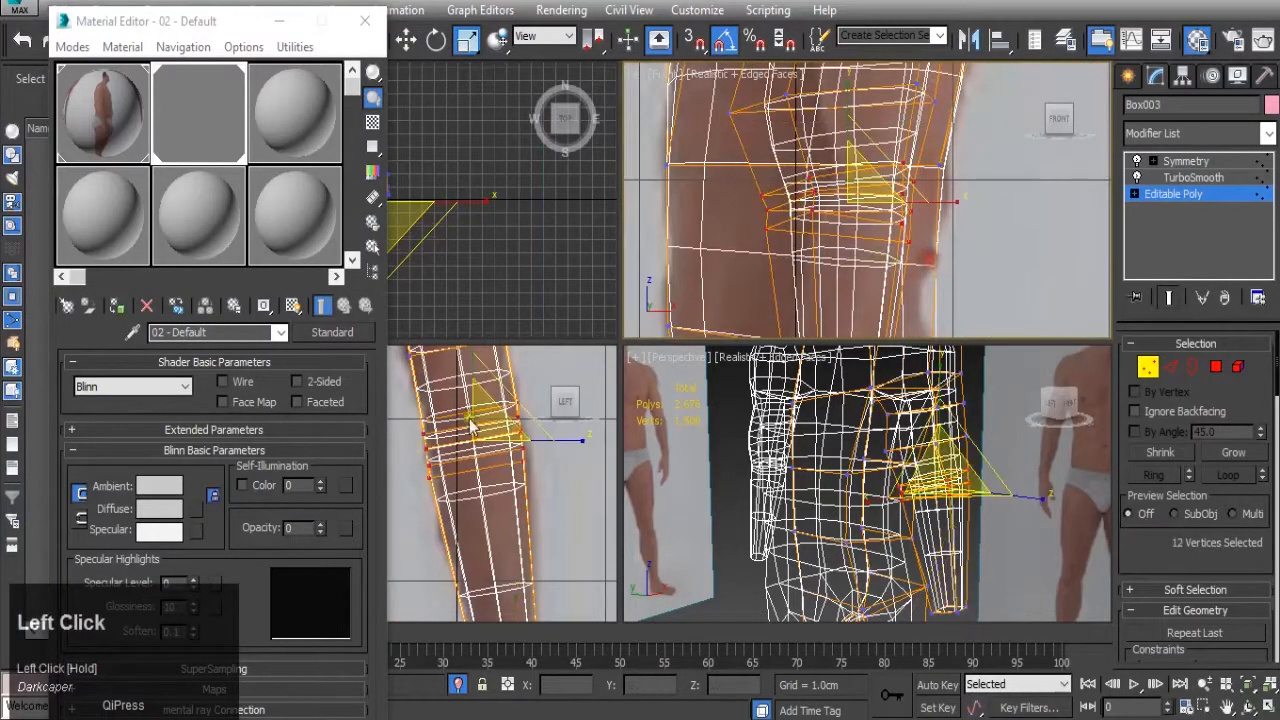
middle_click(885, 220)
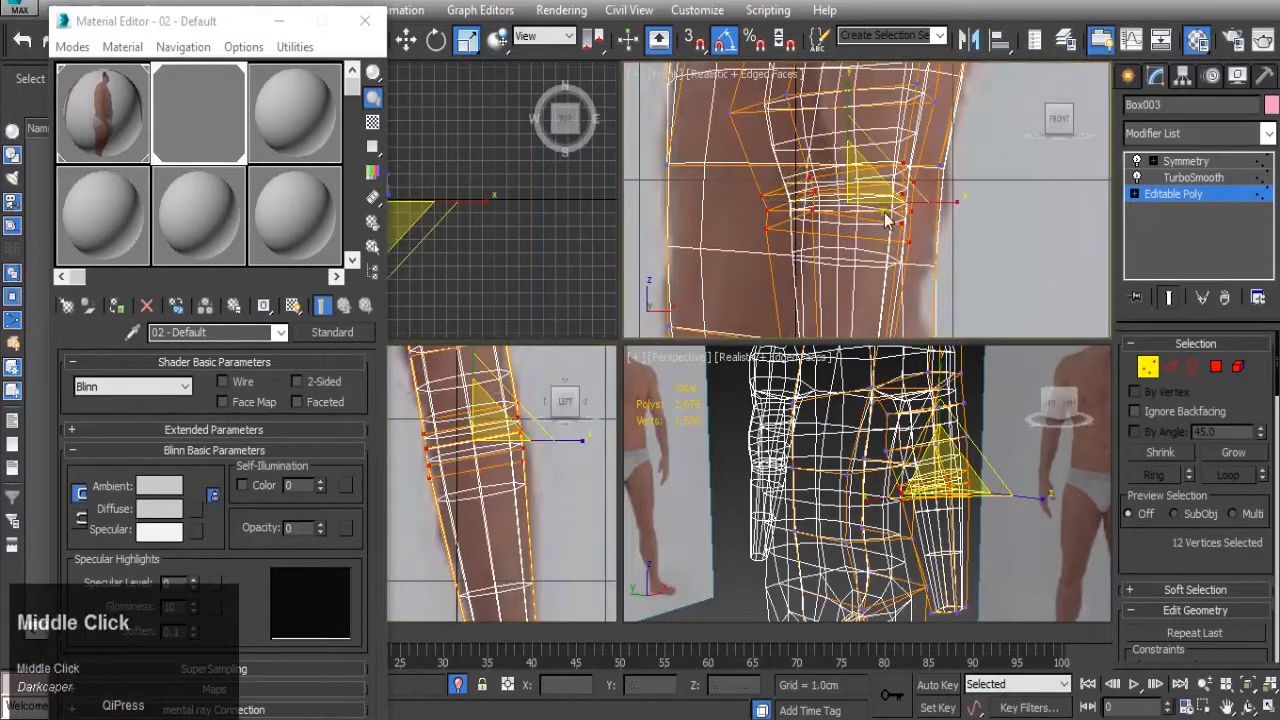
key("w")
left_click_drag(912, 213, 935, 225)
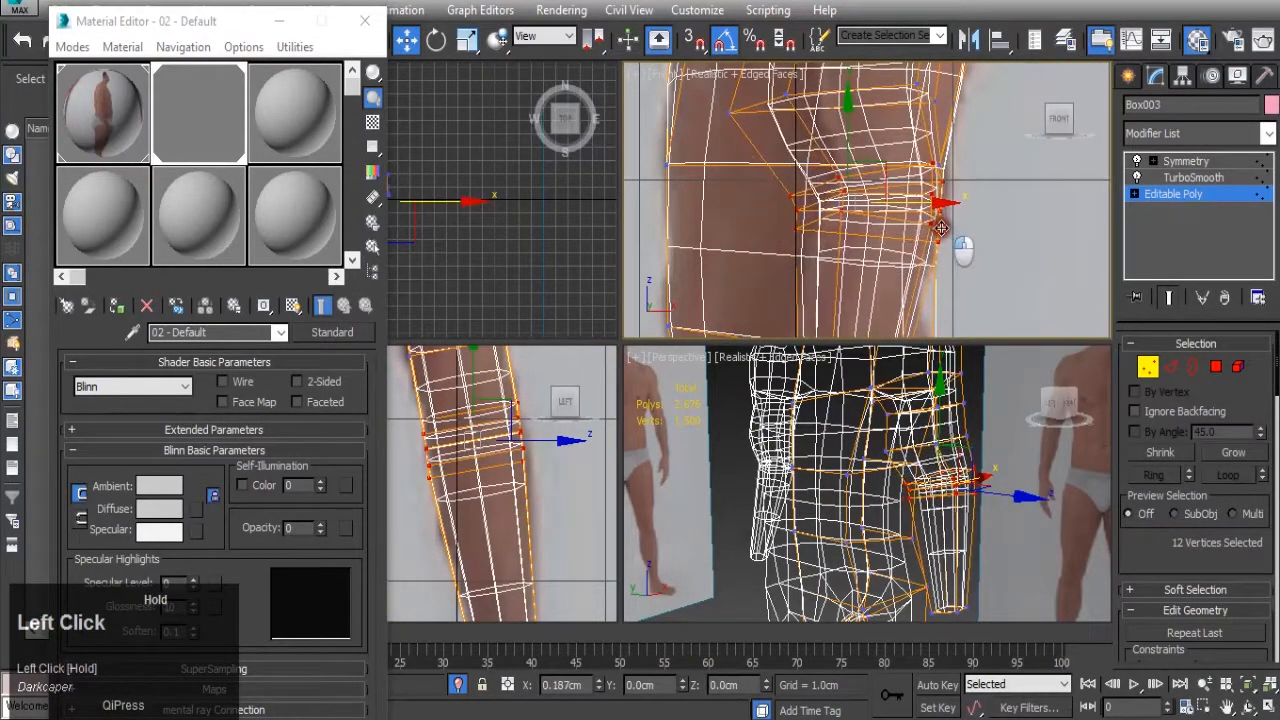
- Switch to edge editing and move the four-edge loop in the middle of the upper arm about 0.15 cm backward in the Front view
middle_click_drag(904, 224, 900, 328)
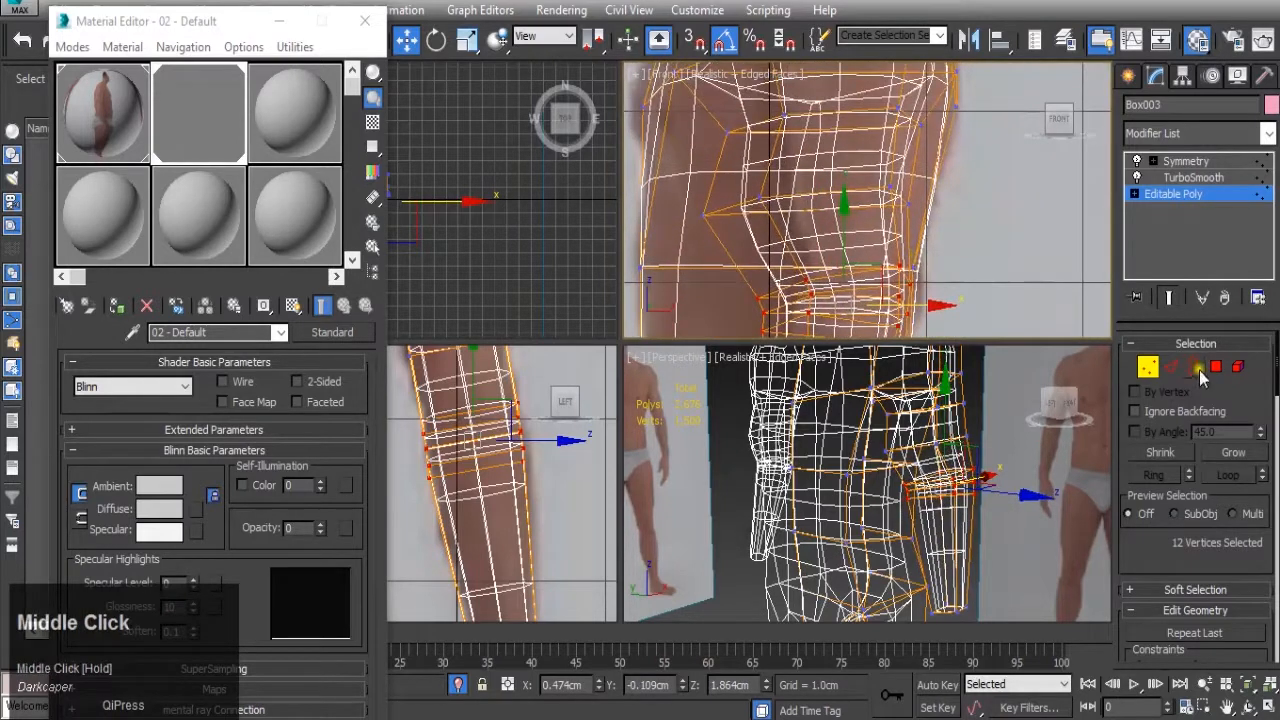
left_click(1191, 368)
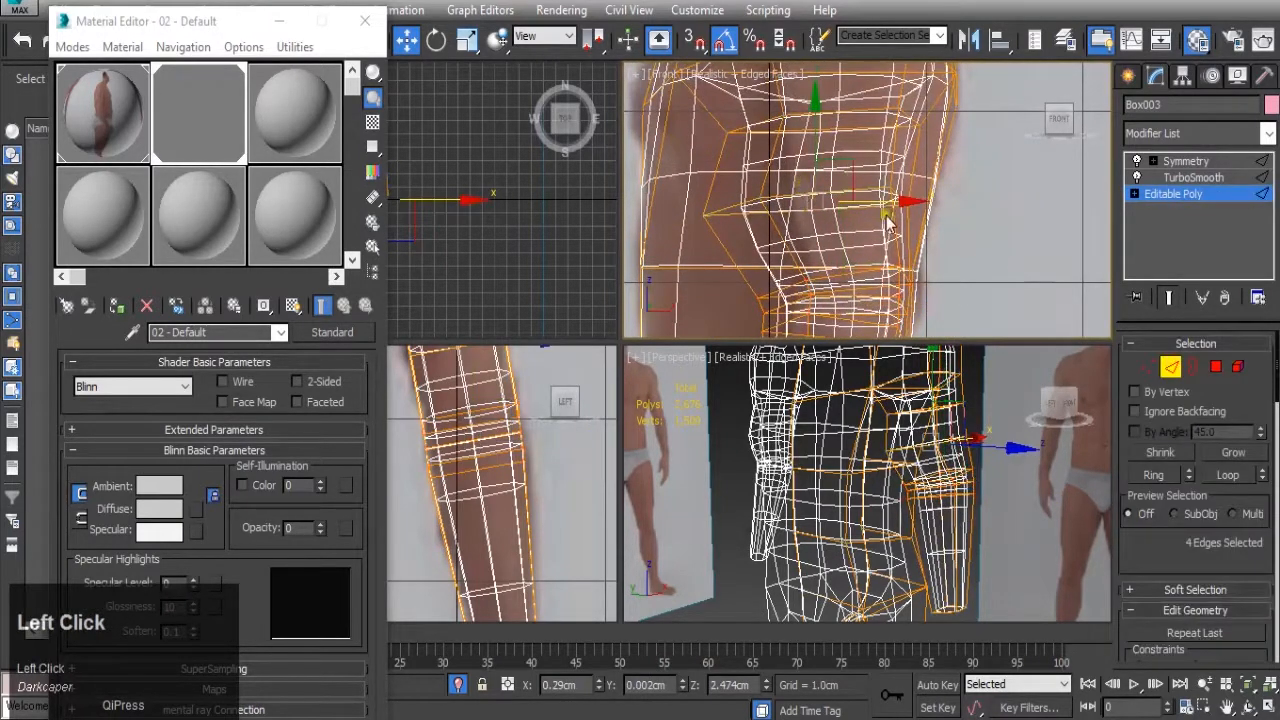
left_click_drag(893, 203, 912, 192)
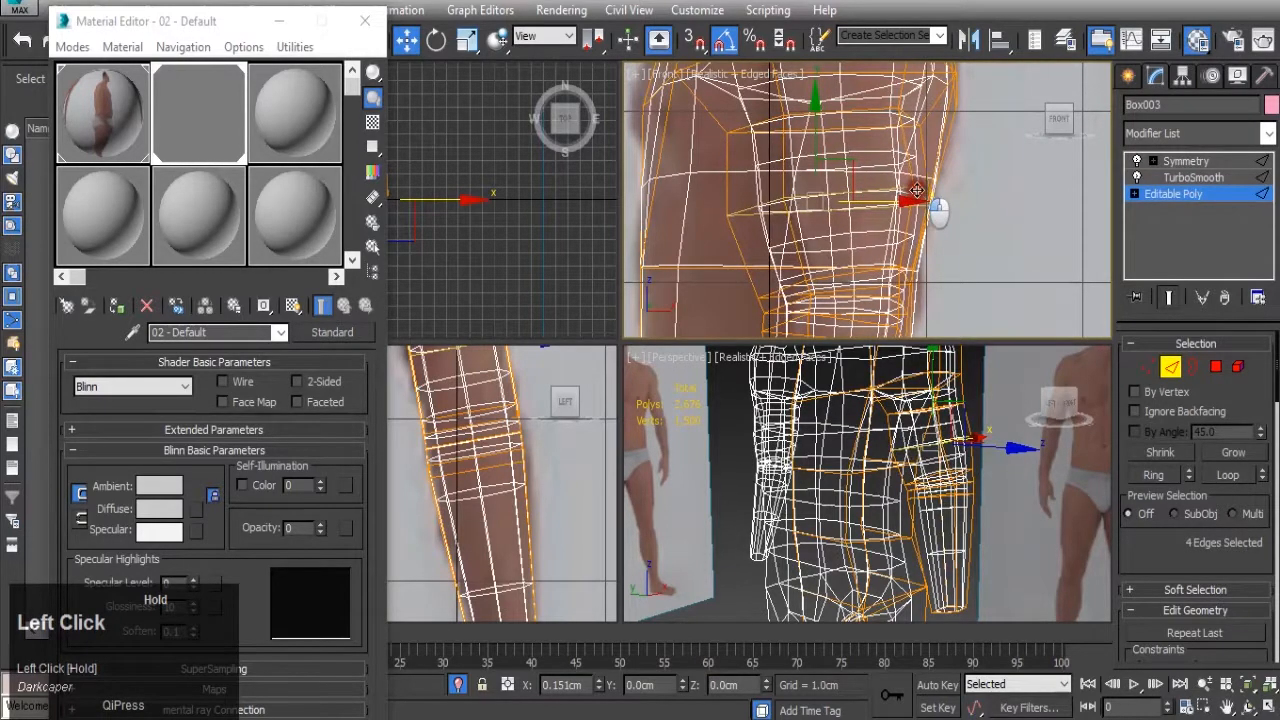
left_click_drag(917, 190, 940, 192)
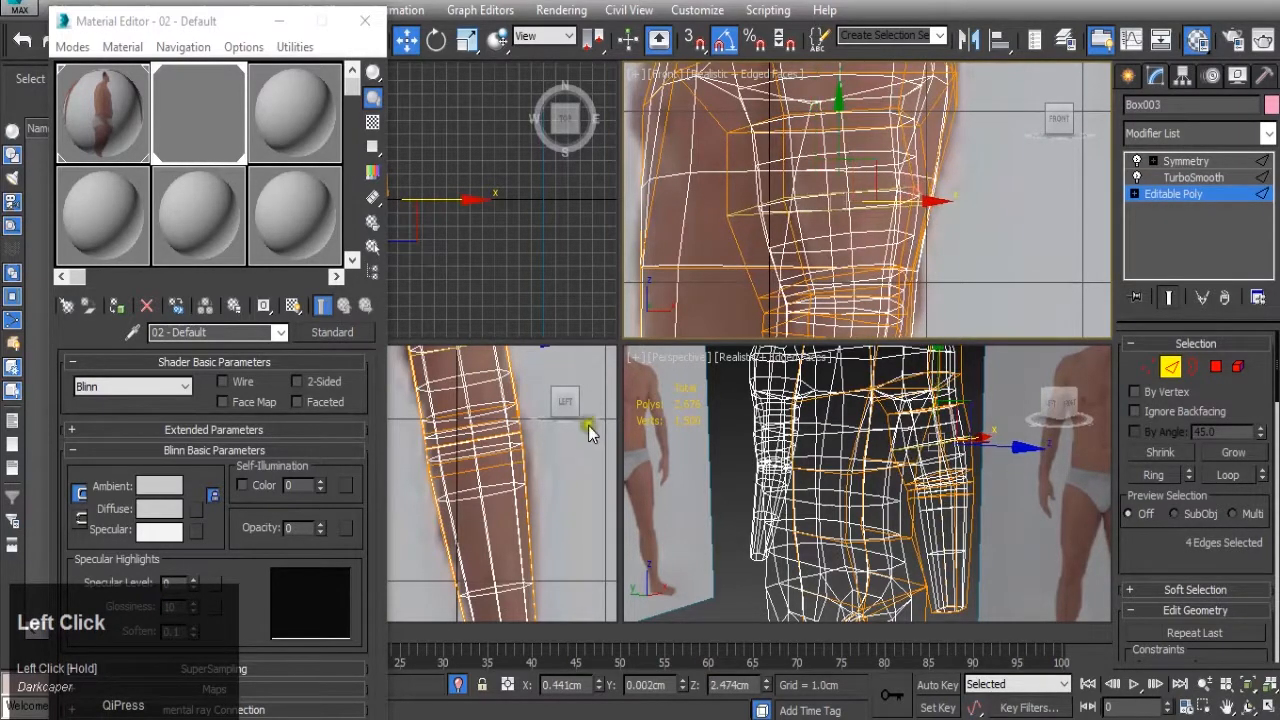
- Examine the arms and whole body against the reference photos in the Left, Front and Perspective views
scroll(400, 410, "down", 3)
middle_click(439, 410)
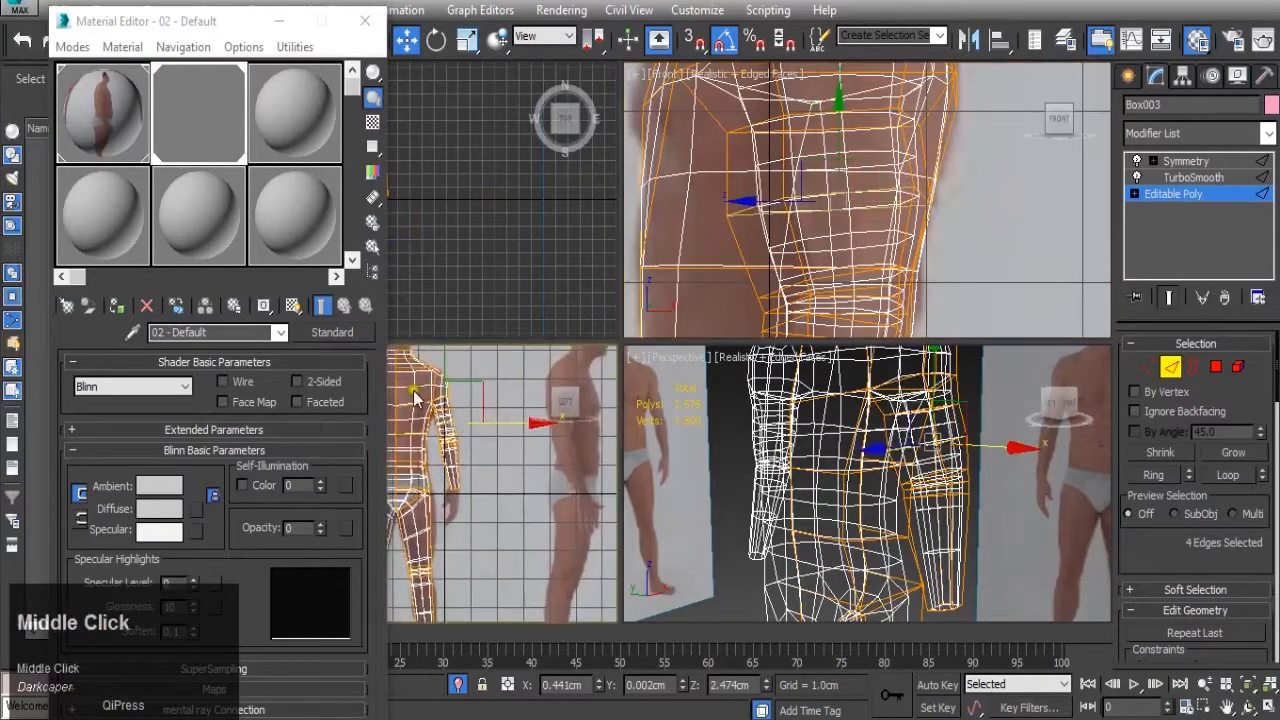
scroll(478, 395, "up", 4)
scroll(896, 264, "down", 2)
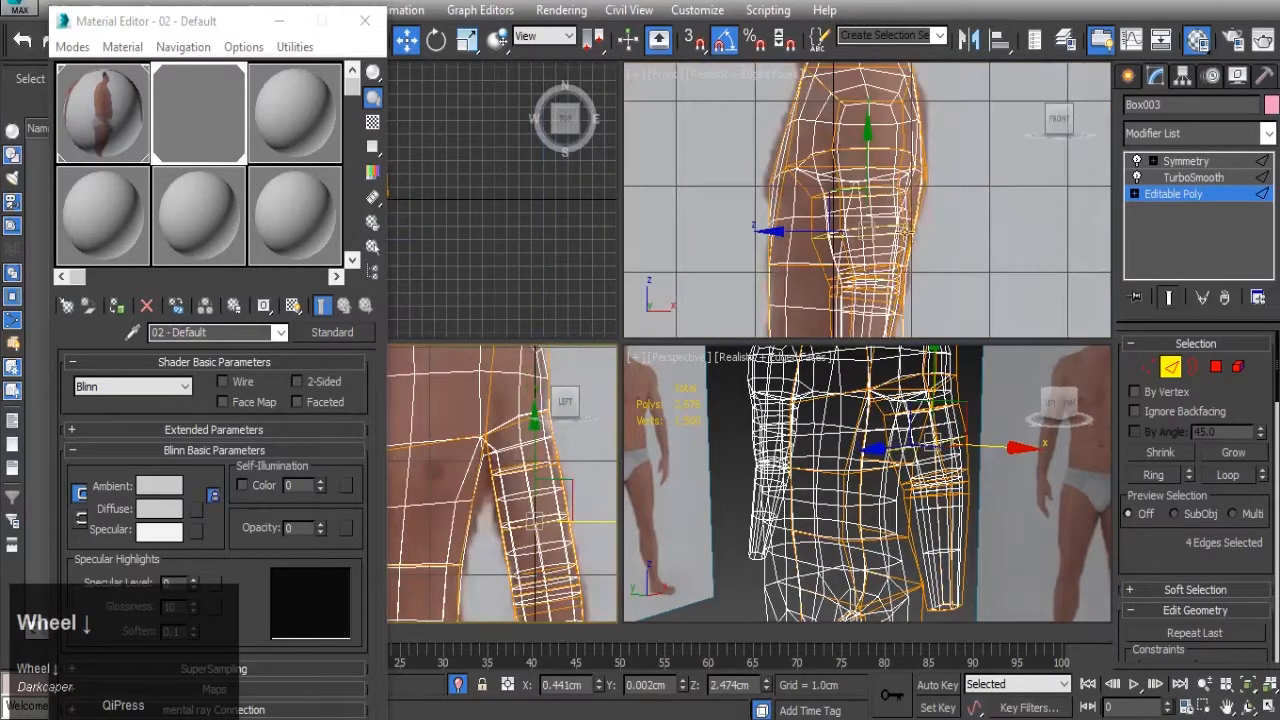
middle_click_drag(1050, 520, 872, 460, "alt")
scroll(871, 455, "down", 4)
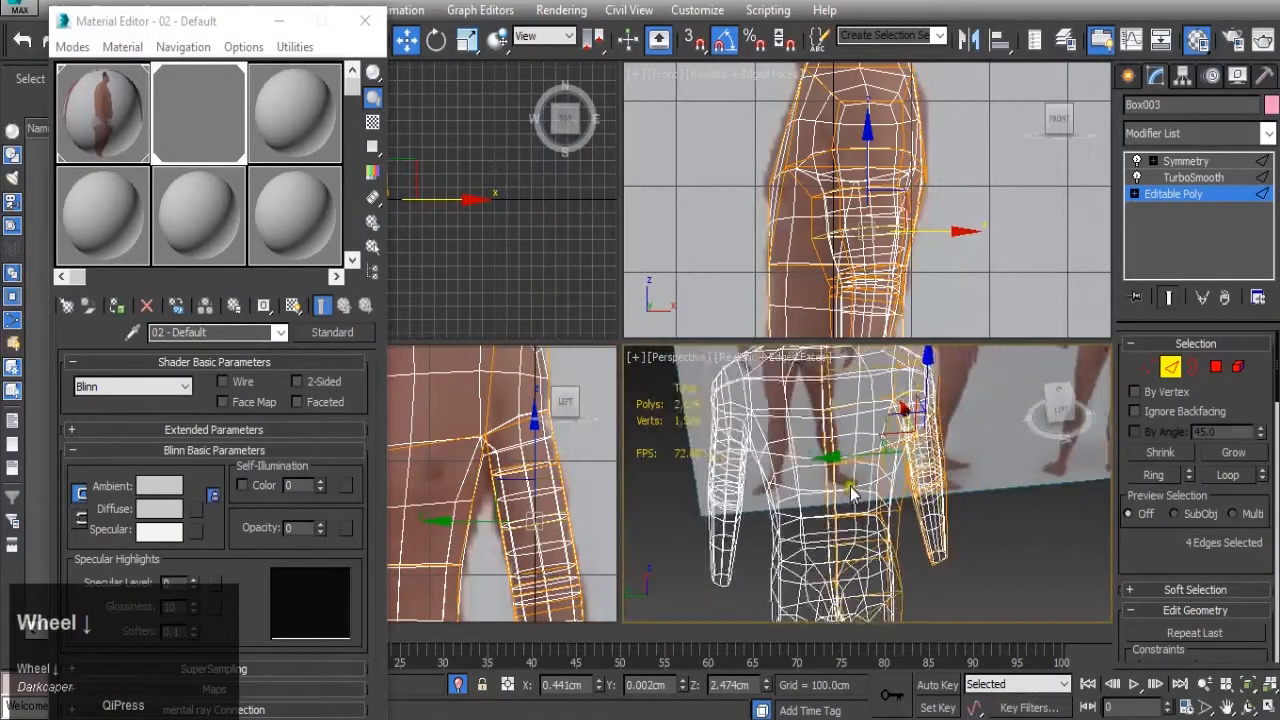
scroll(822, 440, "down", 2)
scroll(563, 441, "down", 4)
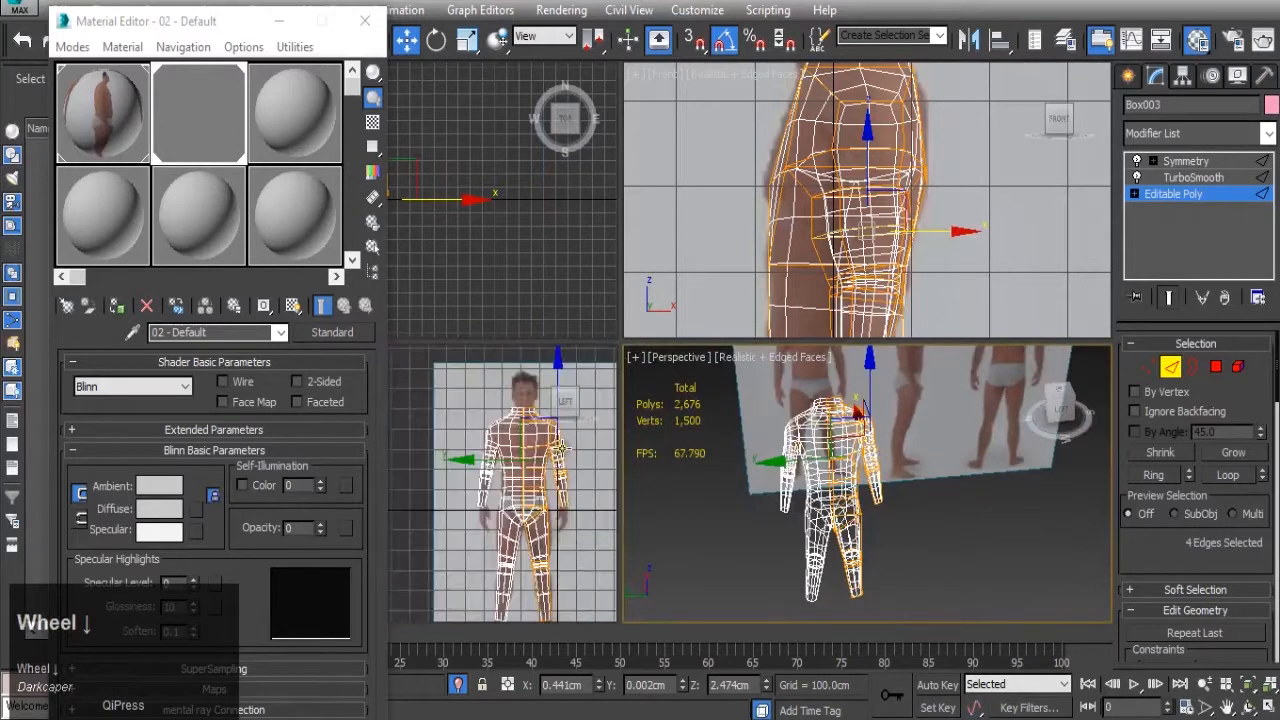
scroll(600, 463, "up", 2)
middle_click_drag(901, 262, 898, 216)
scroll(898, 215, "down", 6)
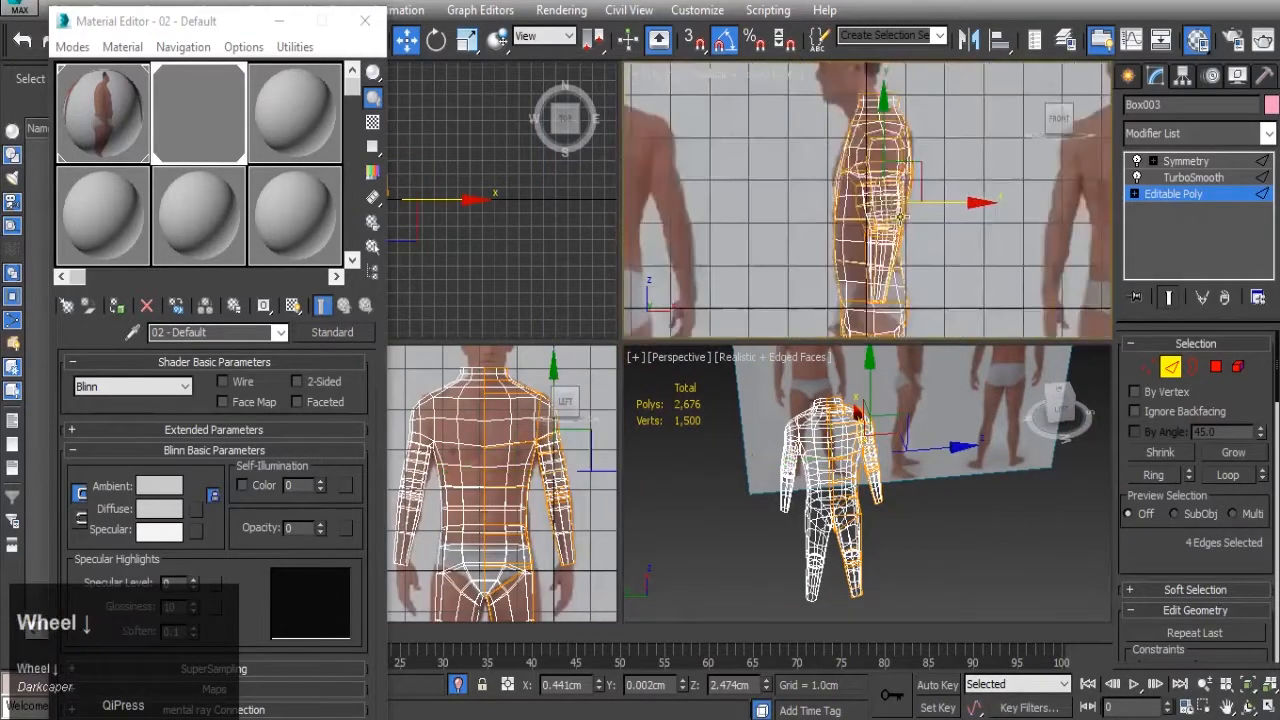
middle_click_drag(571, 482, 566, 436)
scroll(500, 520, "up", 4)
scroll(520, 540, "down", 4)
- Minimize the Material Editor and maximize the Left view framed on the thighs
scroll(561, 478, "up", 5)
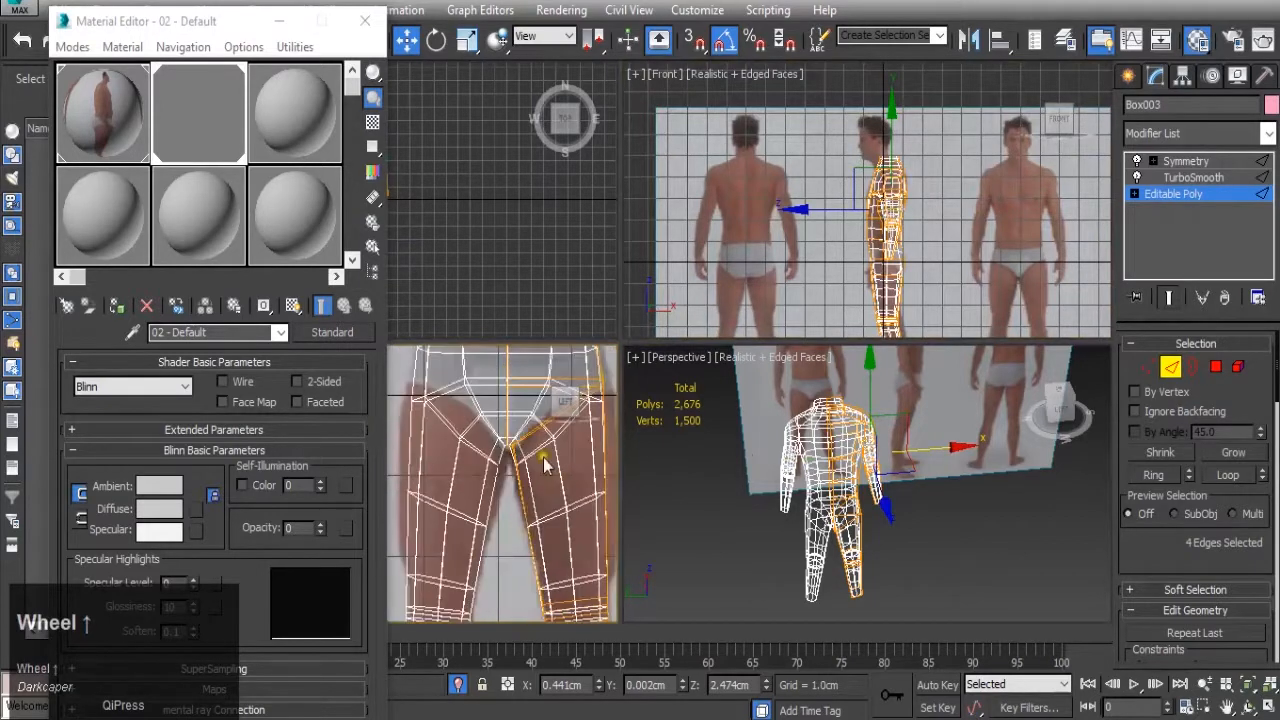
middle_click_drag(557, 505, 514, 502)
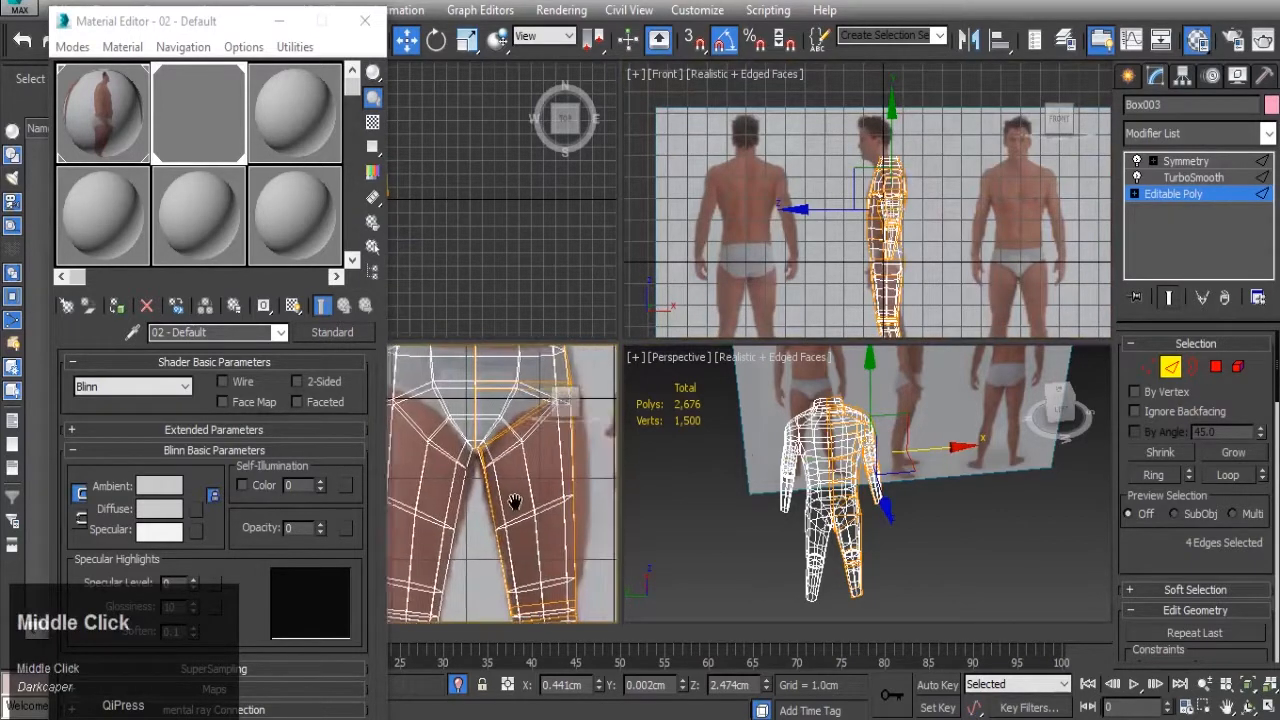
left_click(281, 20)
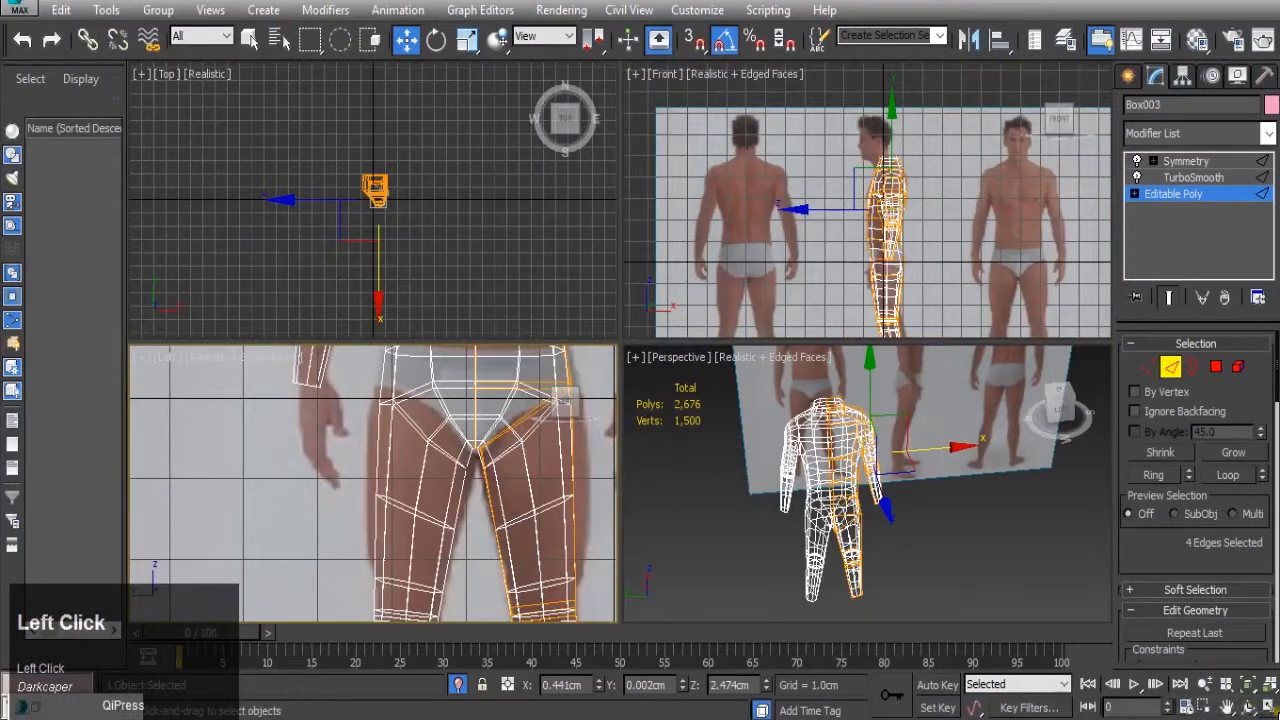
left_click(1268, 707)
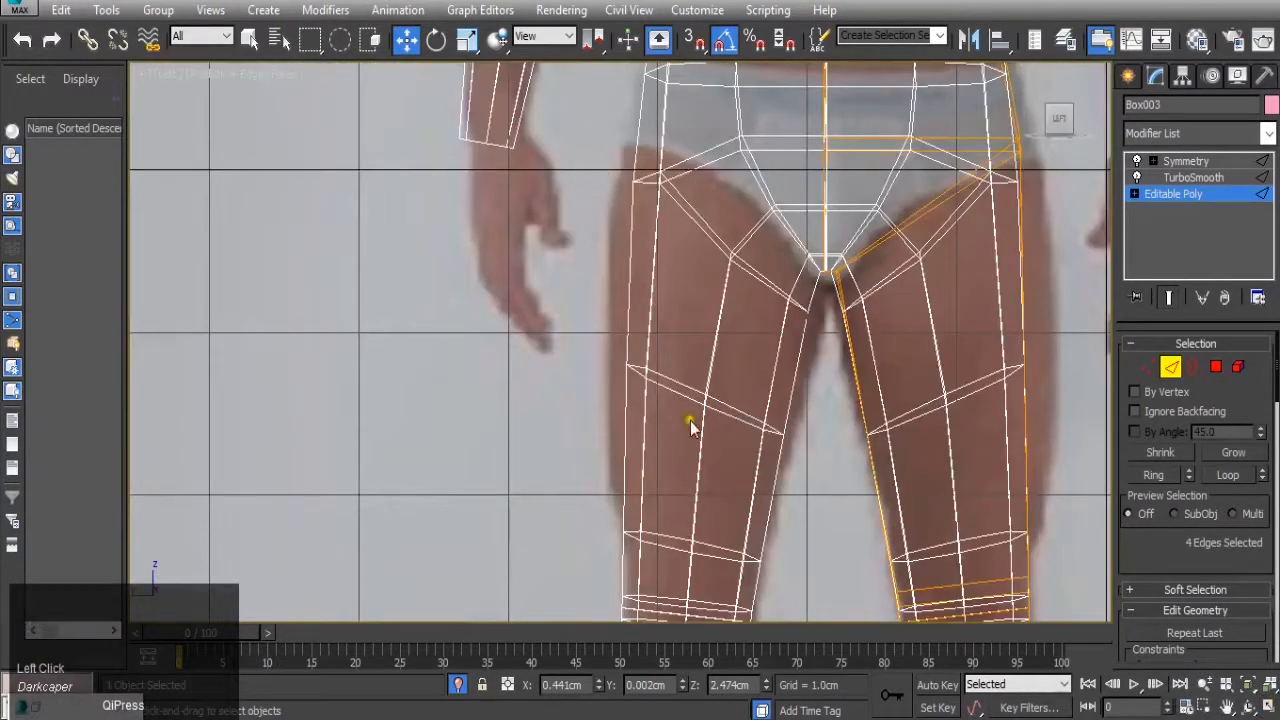
- Connect the lengthwise edges of the thigh to add a new edge loop around the middle of the thigh
left_click(860, 393)
left_click(1026, 356, "shift")
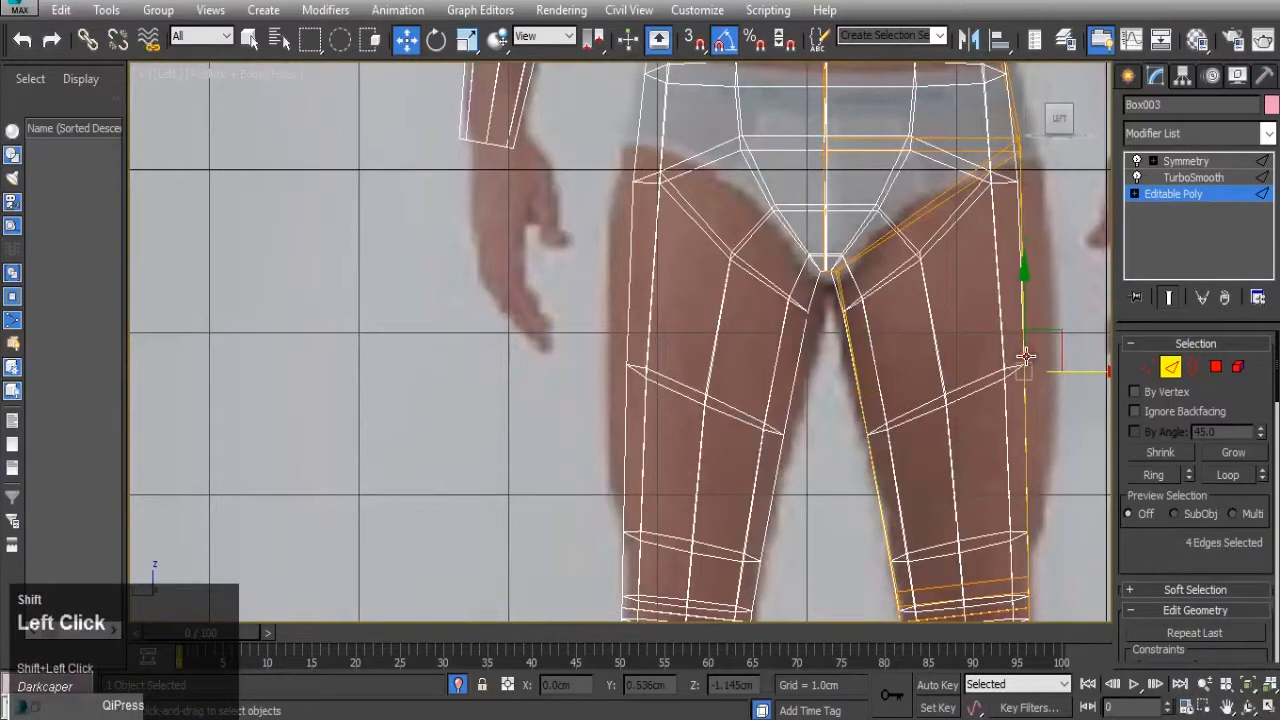
scroll(1193, 477, "down", 10)
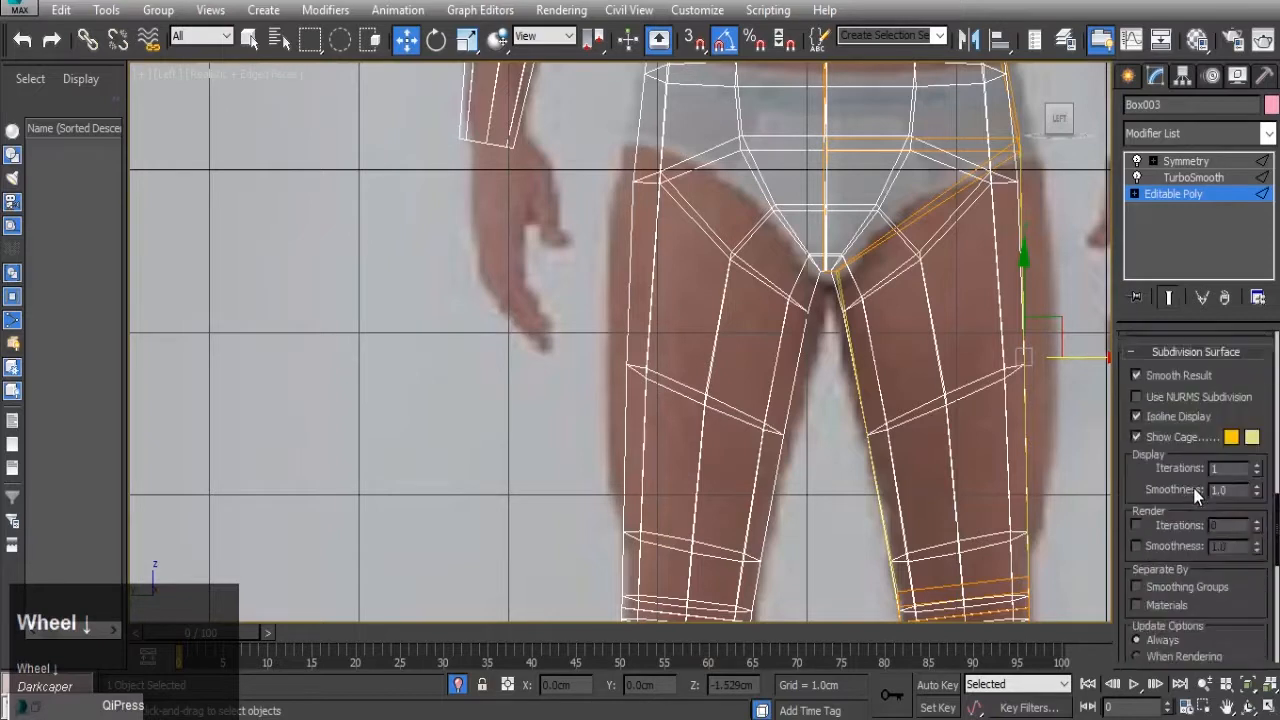
scroll(1194, 498, "down", 3)
left_click(1256, 481)
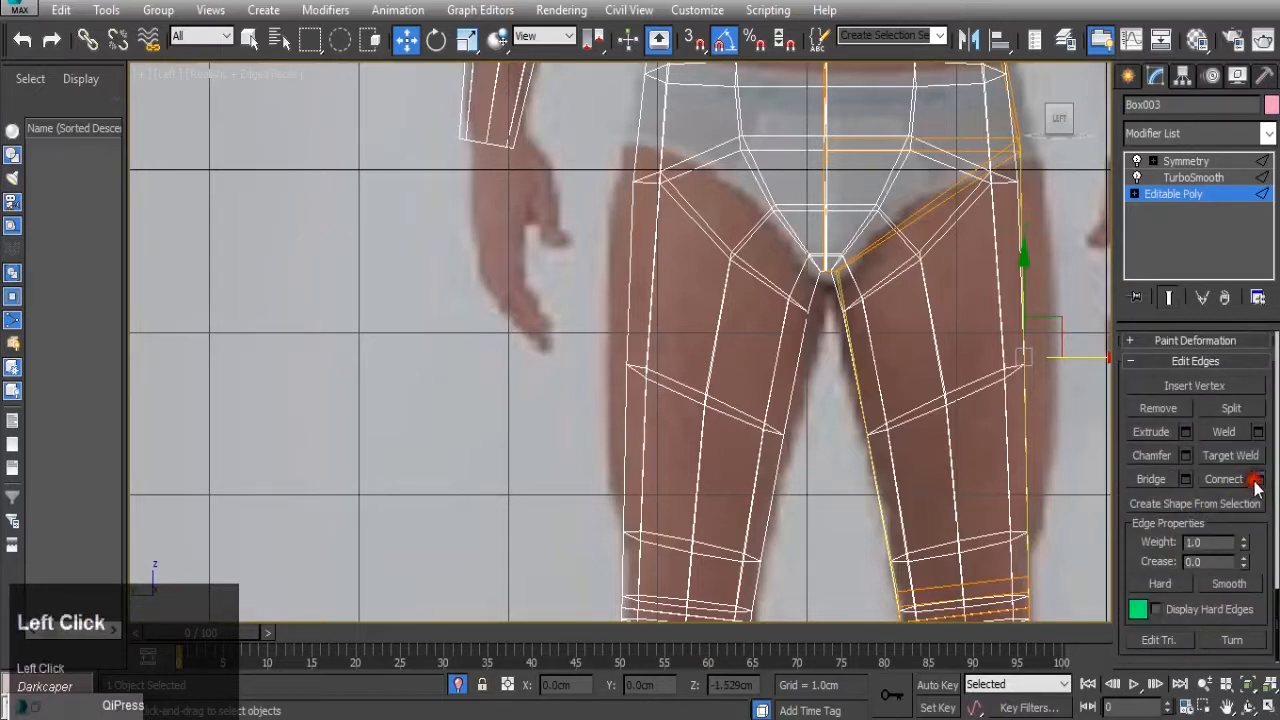
left_click(630, 443)
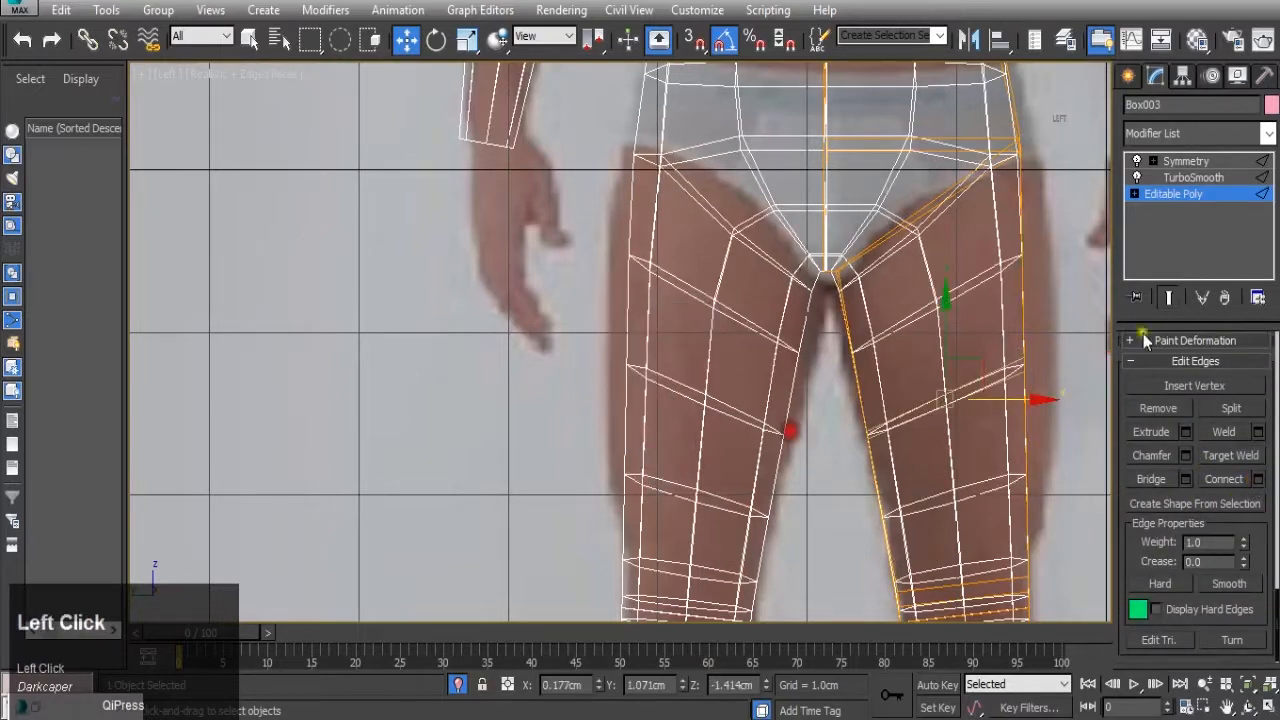
- Switch to vertex editing and move the two outer mid-thigh vertices outward to the reference silhouette in the Left view
left_click(1220, 200)
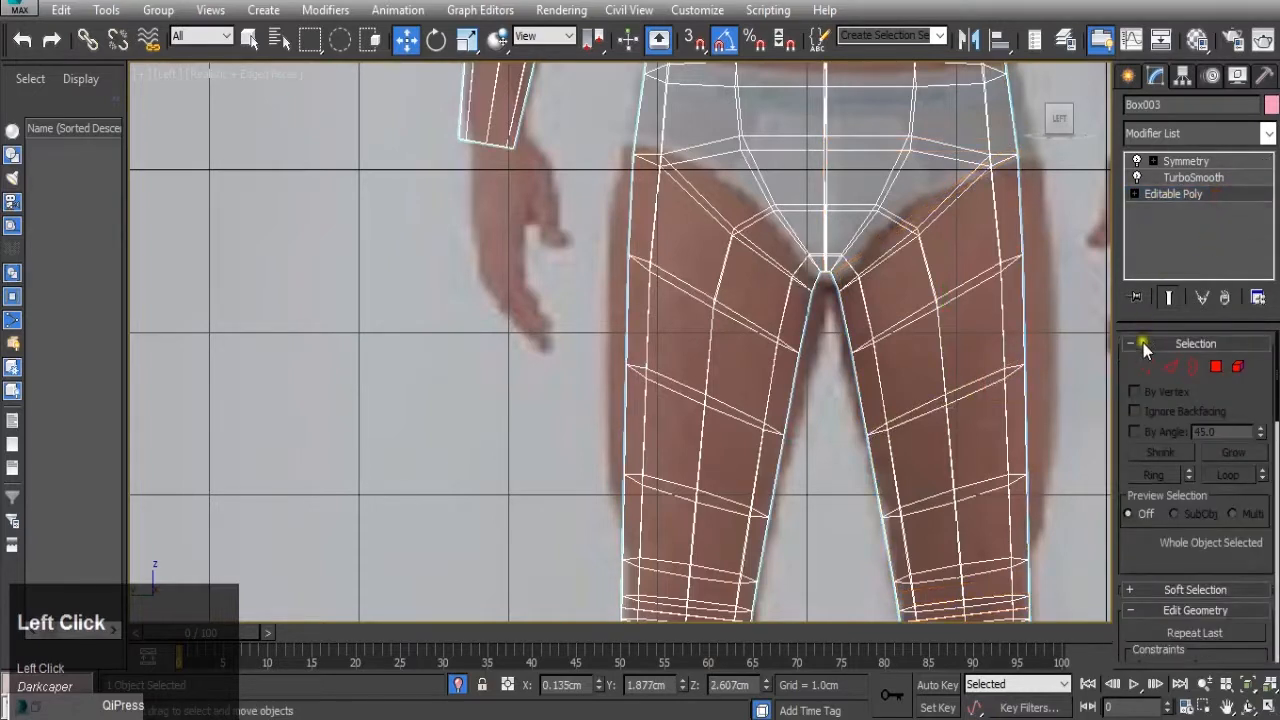
left_click(1147, 366)
middle_click_drag(939, 371, 933, 380)
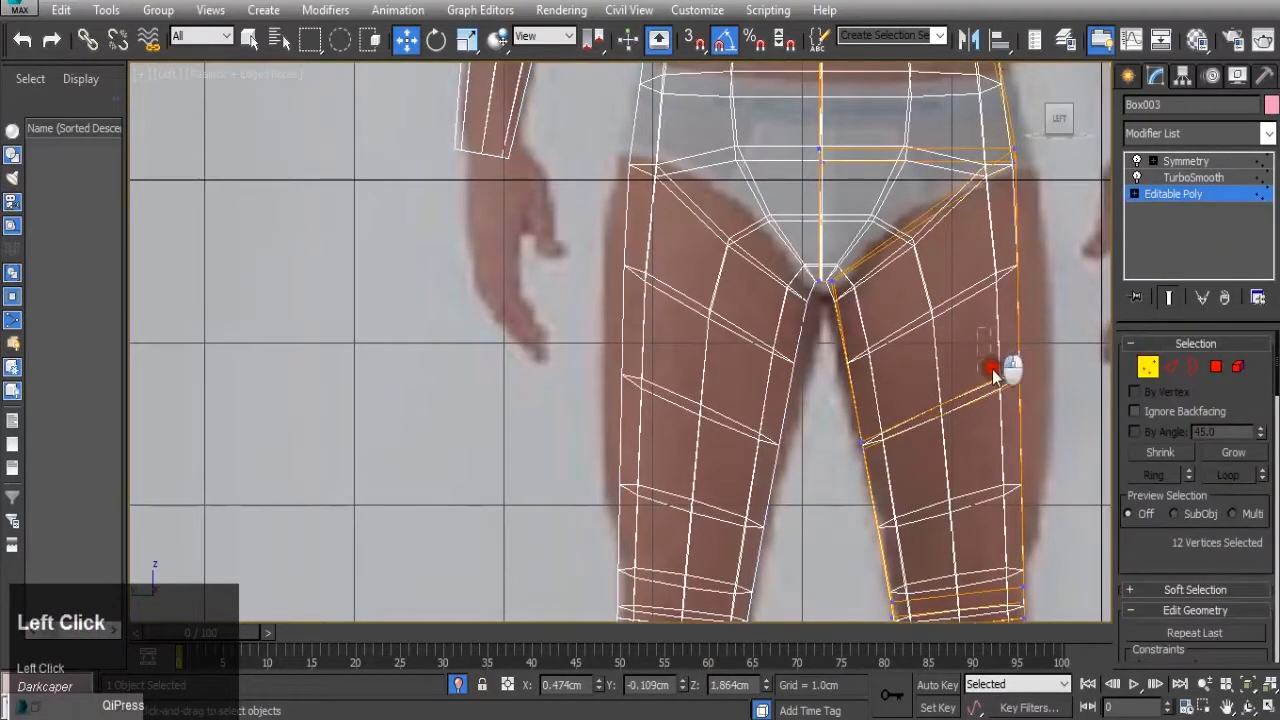
middle_click_drag(1042, 397, 944, 414)
left_click_drag(986, 391, 1017, 405)
scroll(932, 373, "down", 3)
middle_click_drag(920, 318, 890, 325)
scroll(888, 315, "up", 3)
scroll(870, 253, "down", 3)
middle_click_drag(838, 178, 836, 174)
scroll(836, 174, "down", 3)
scroll(850, 369, "up", 4)
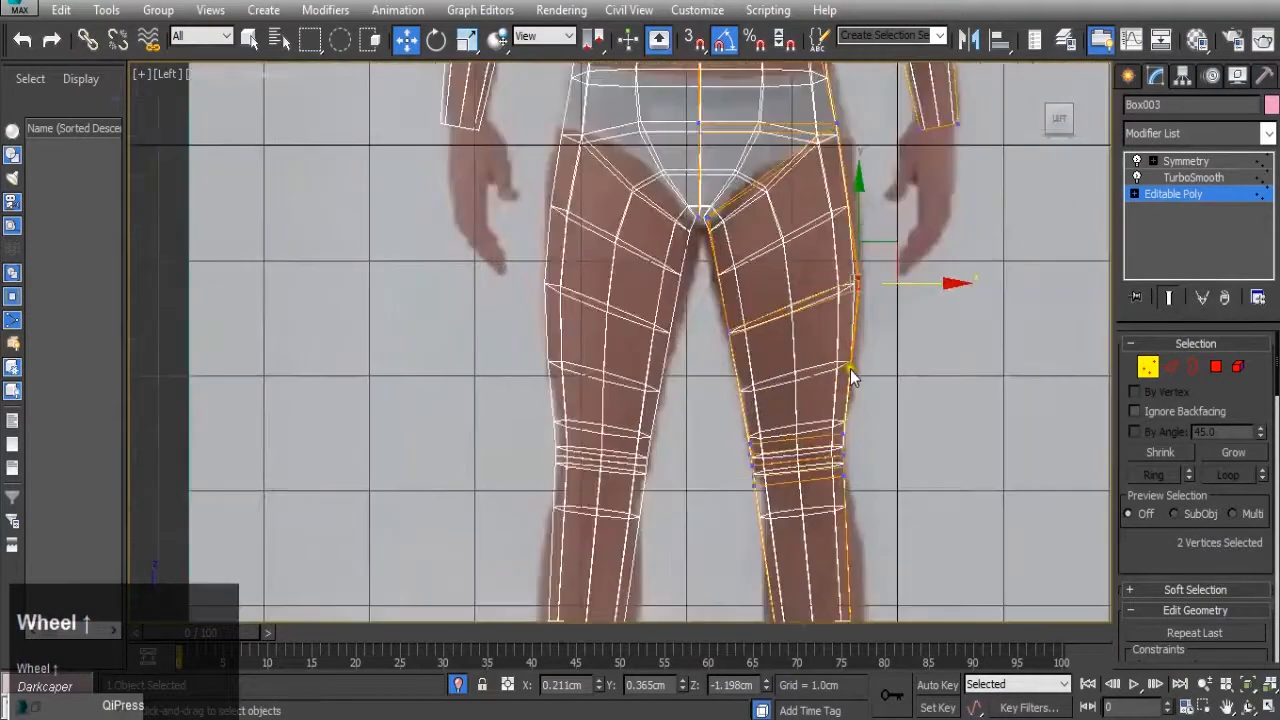
scroll(850, 369, "up", 2)
left_click_drag(915, 253, 914, 248)
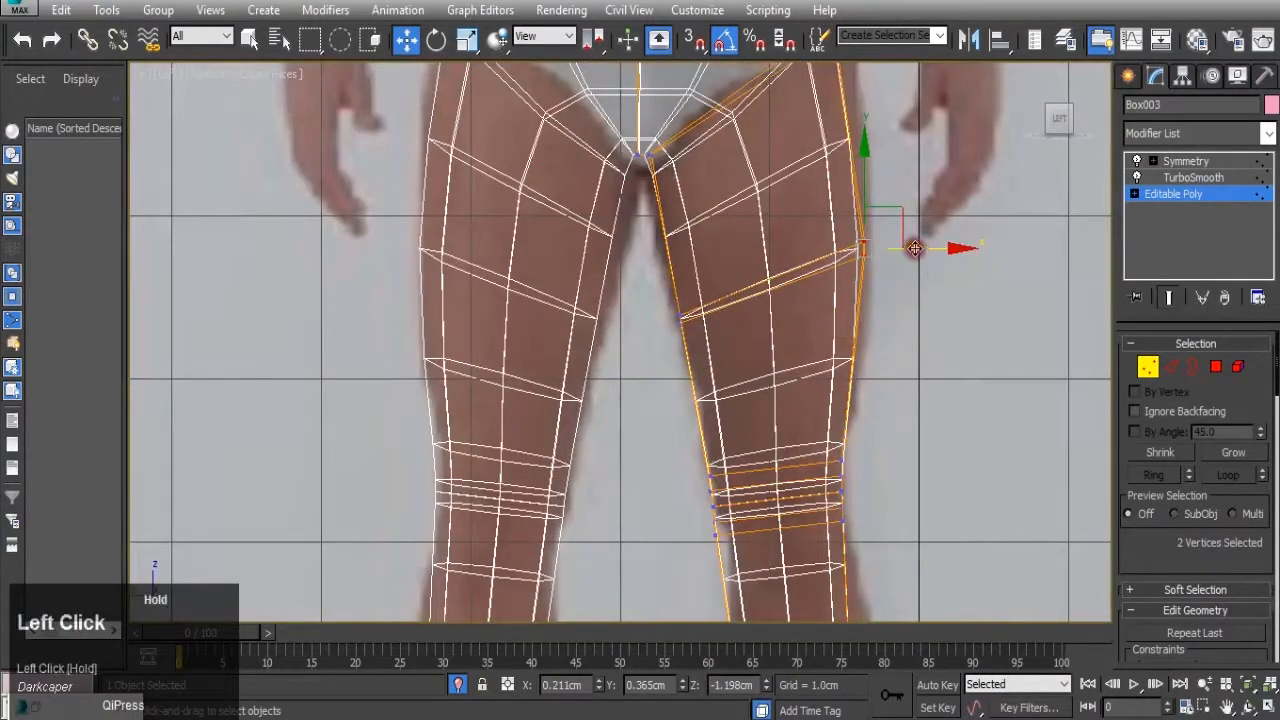
- Select the four ankle vertices and move them about 0.07 cm outward in the Left view to match the reference
scroll(914, 250, "down", 3)
scroll(895, 350, "up", 4)
middle_click(832, 355)
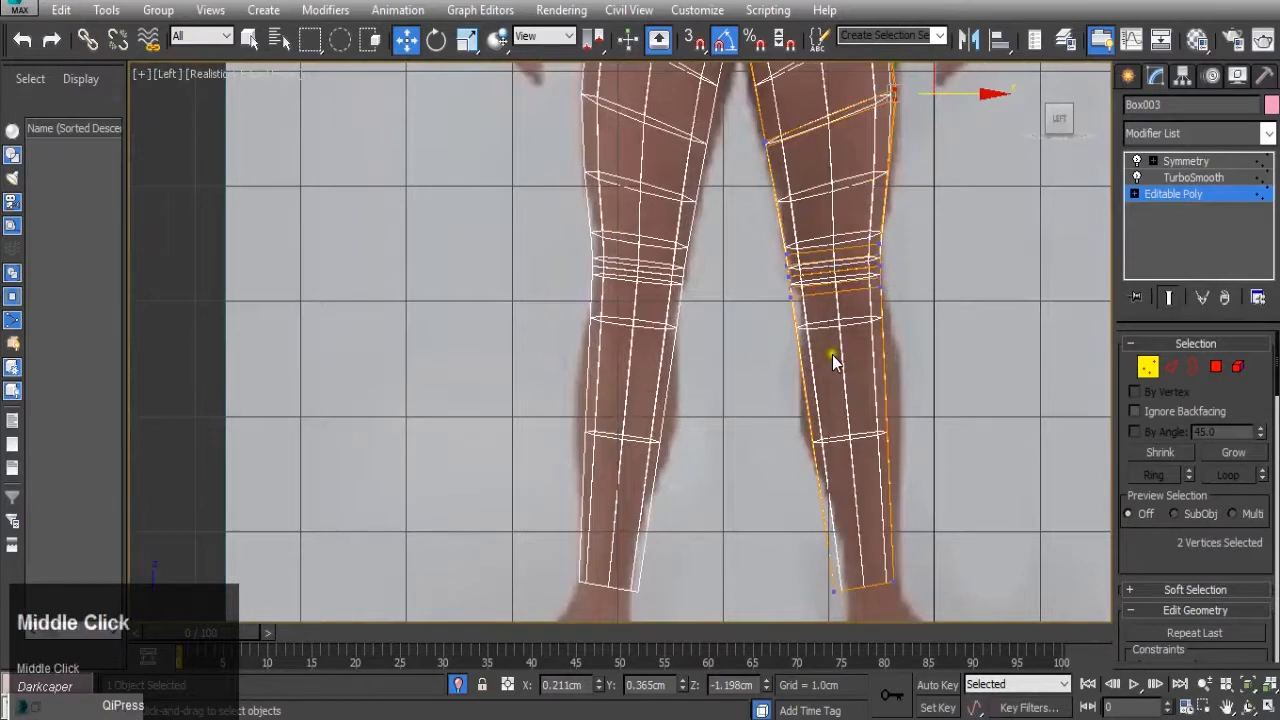
scroll(808, 329, "down", 2)
scroll(808, 357, "up", 2)
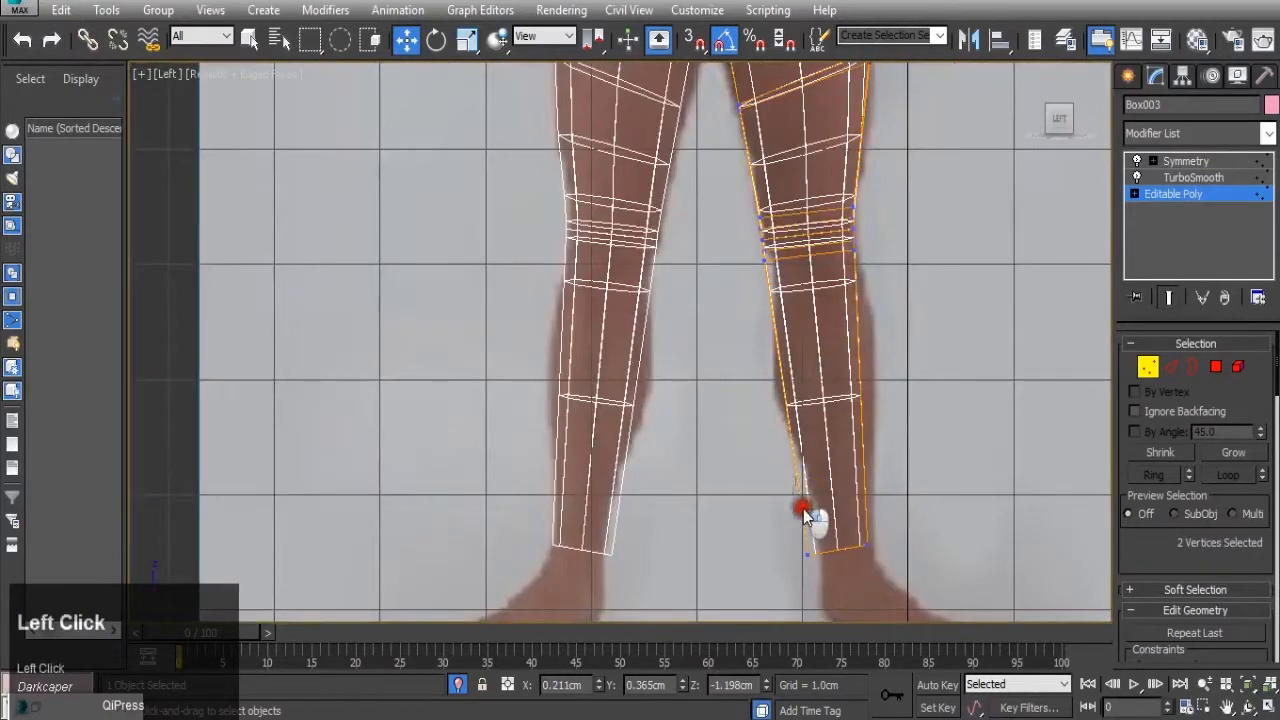
left_click_drag(901, 552, 909, 557)
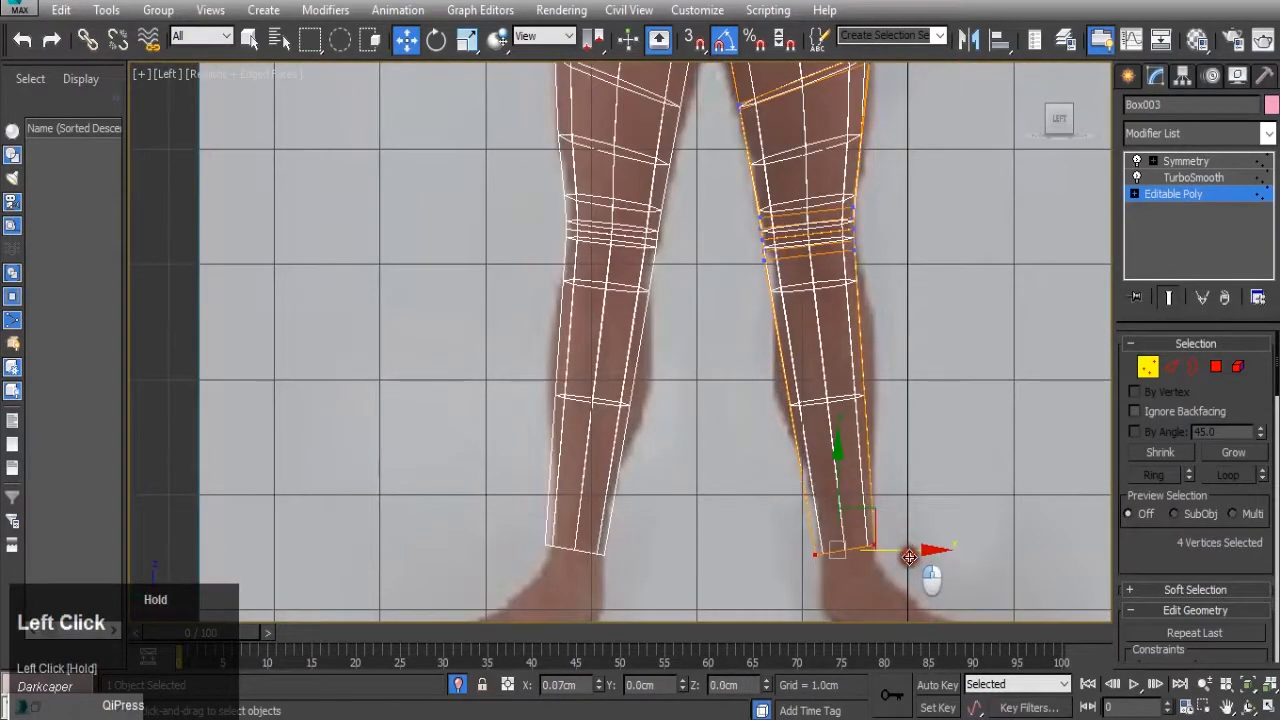
scroll(862, 489, "down", 2)
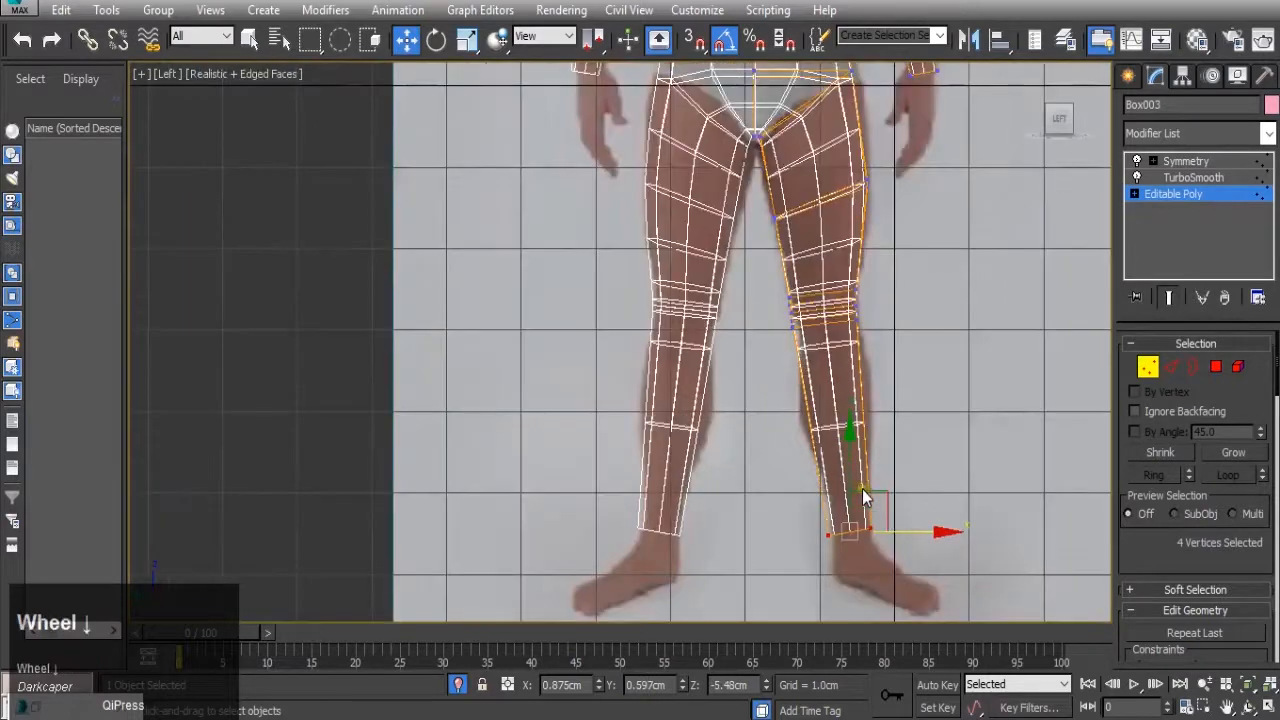
scroll(691, 448, "up", 3)
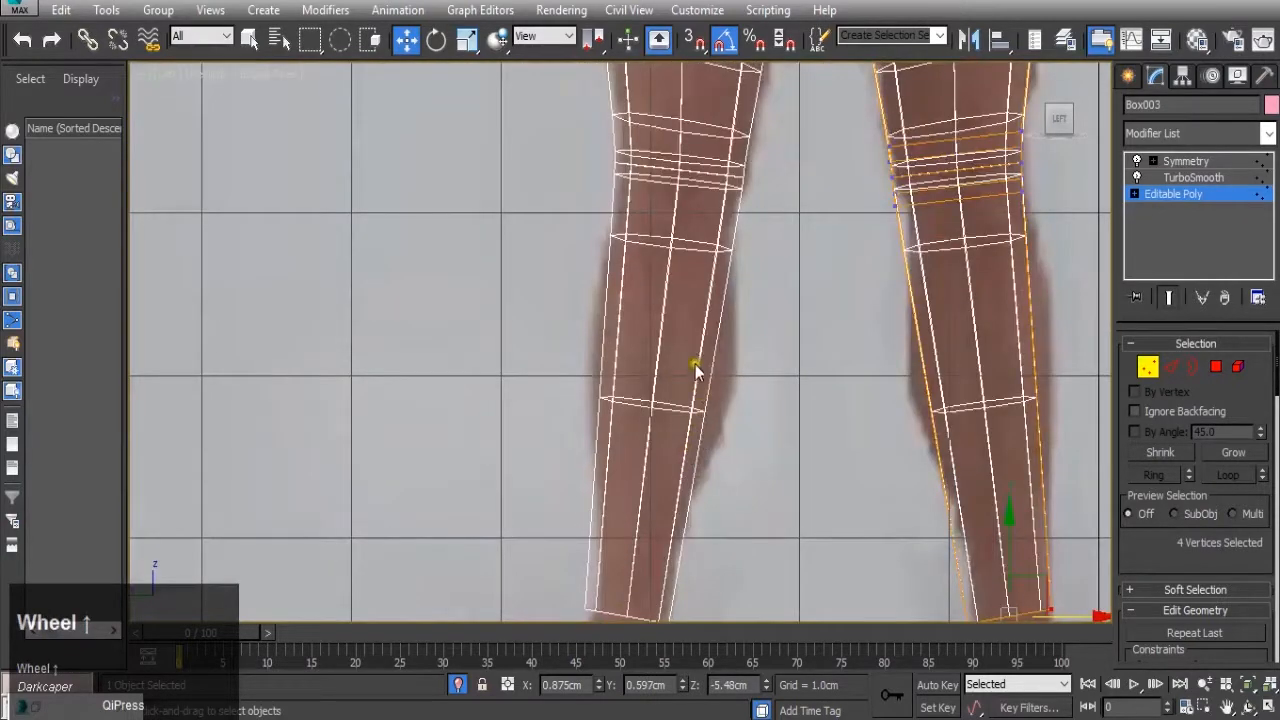
scroll(692, 393, "down", 3)
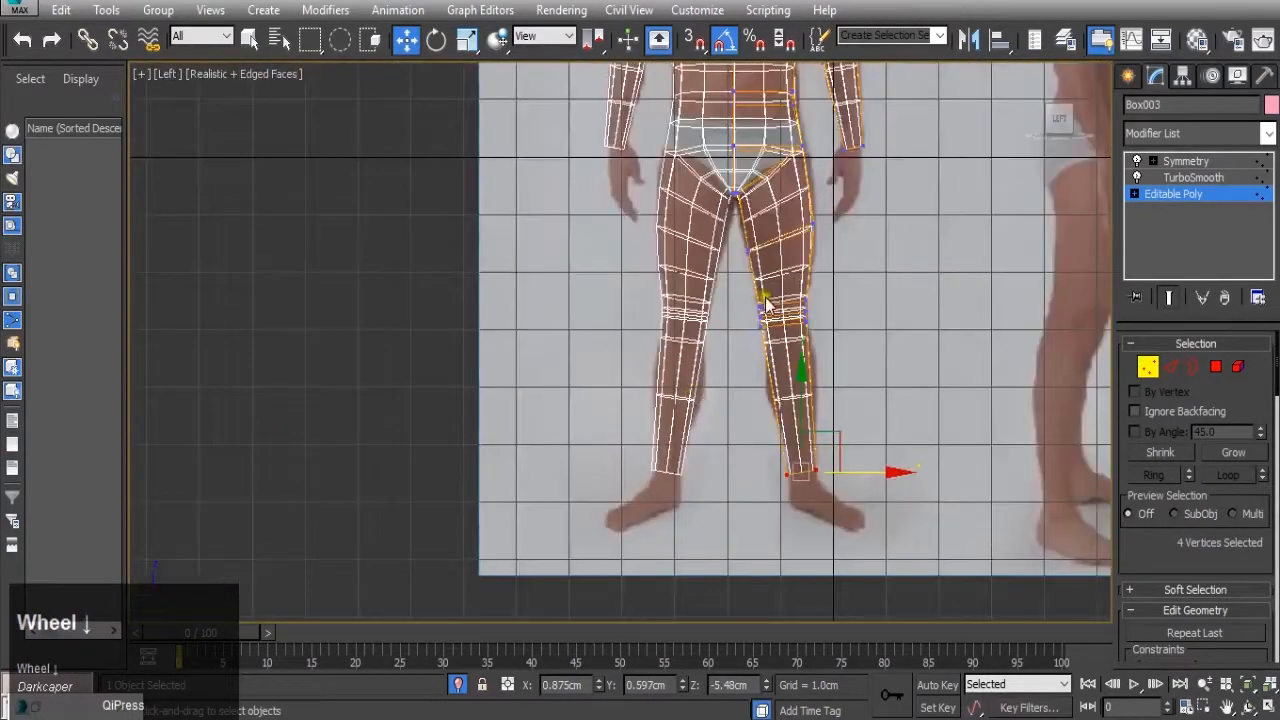
scroll(677, 341, "up", 2)
scroll(609, 330, "down", 1)
scroll(620, 250, "down", 1)
scroll(628, 191, "up", 2)
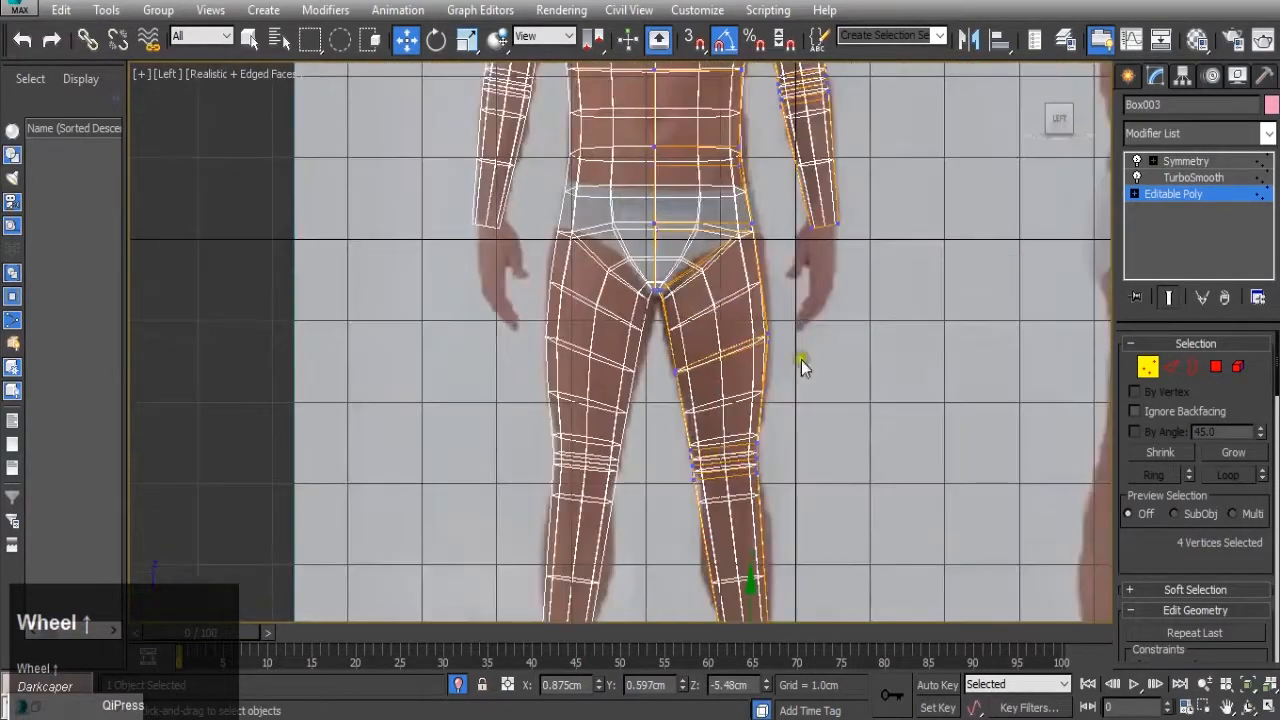
- Restore the four-viewport layout, select the 12 knee vertices and move them slightly backward in the Front view
left_click(1268, 704)
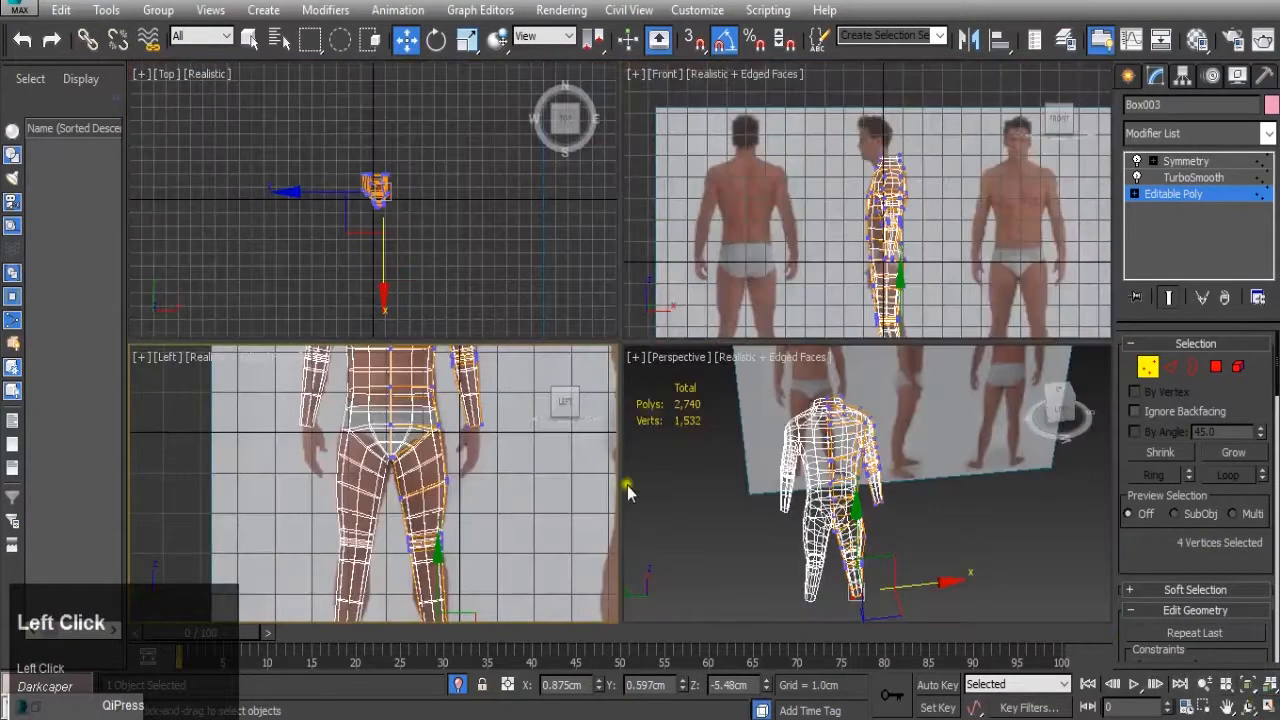
middle_click(893, 282)
scroll(890, 275, "down", 2)
scroll(886, 263, "up", 5)
middle_click_drag(886, 263, 893, 258)
scroll(890, 258, "up", 2)
left_click(748, 163)
mouse_move(909, 240)
left_mouse_down()
mouse_move(921, 221)
mouse_move(961, 223)
mouse_move(914, 237)
left_mouse_up()
scroll(912, 237, "up", 2)
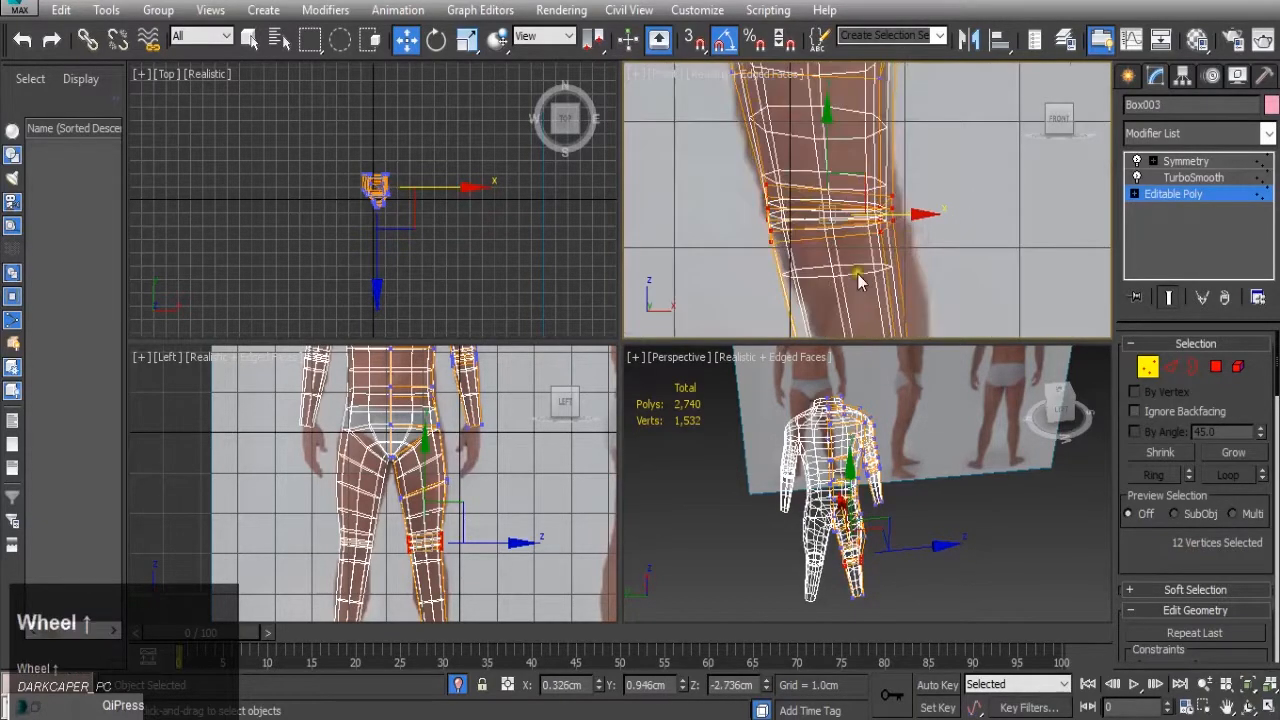
scroll(857, 273, "up", 3)
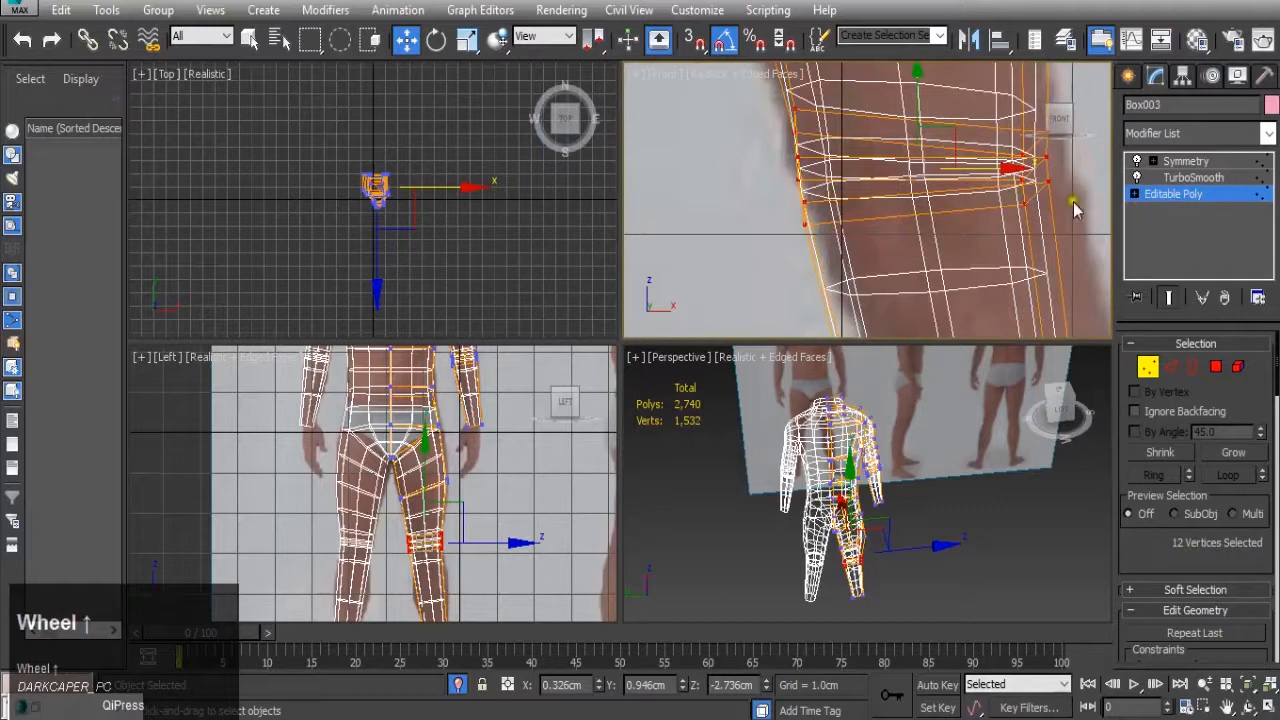
- Turn off the TurboSmooth modifier and frame the unsmoothed knee loops in the Left and Perspective views
left_click(1136, 180)
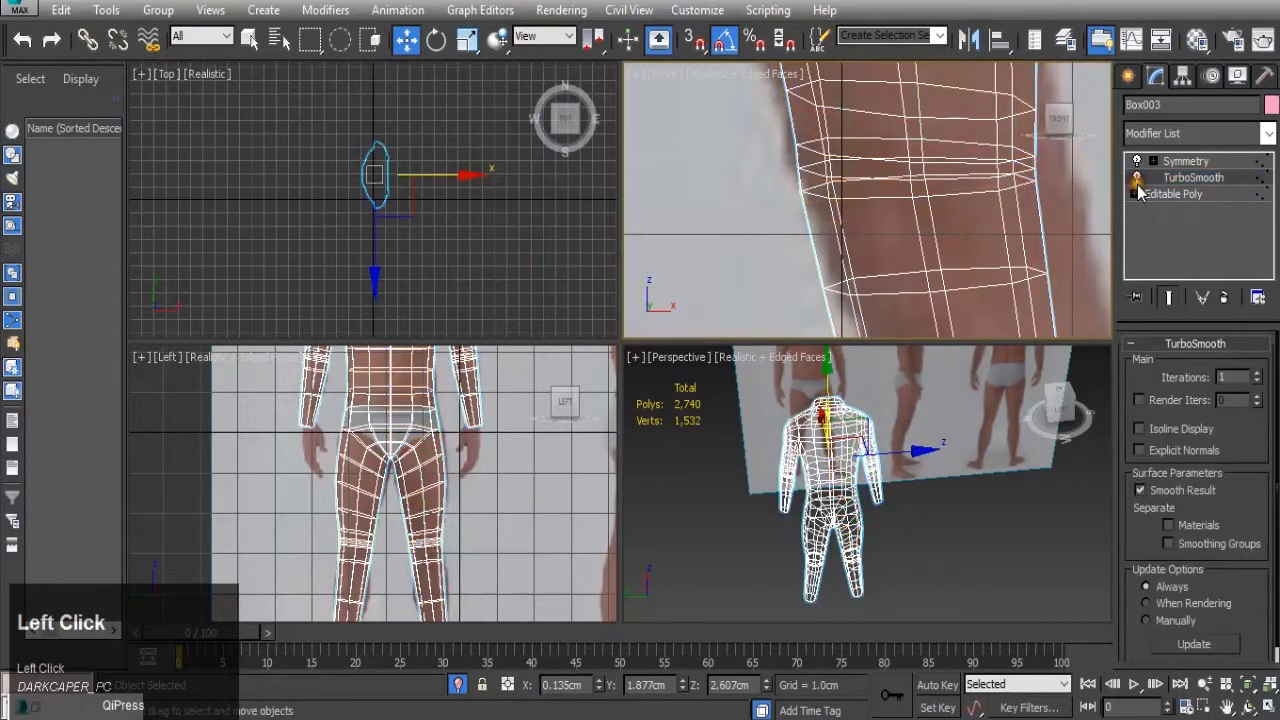
left_click(1138, 180)
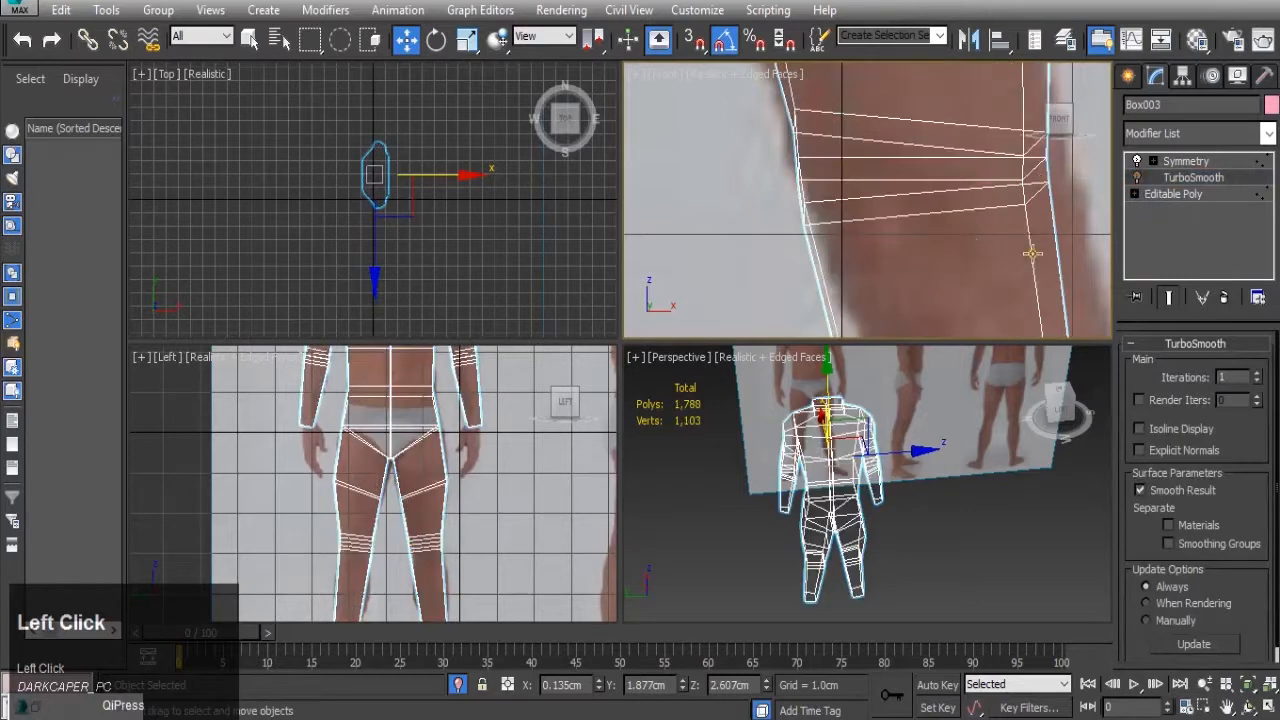
scroll(445, 558, "up", 4)
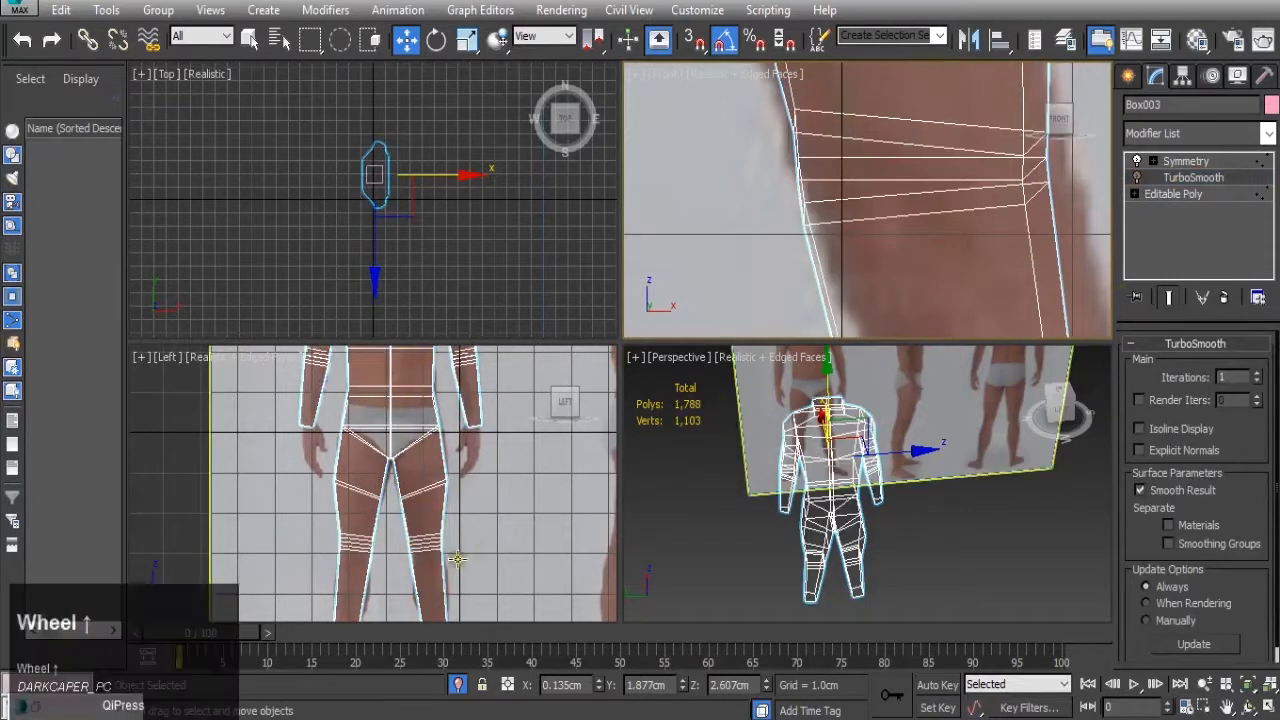
middle_click(443, 556)
middle_click_drag(443, 556, 392, 505)
scroll(393, 509, "up", 2)
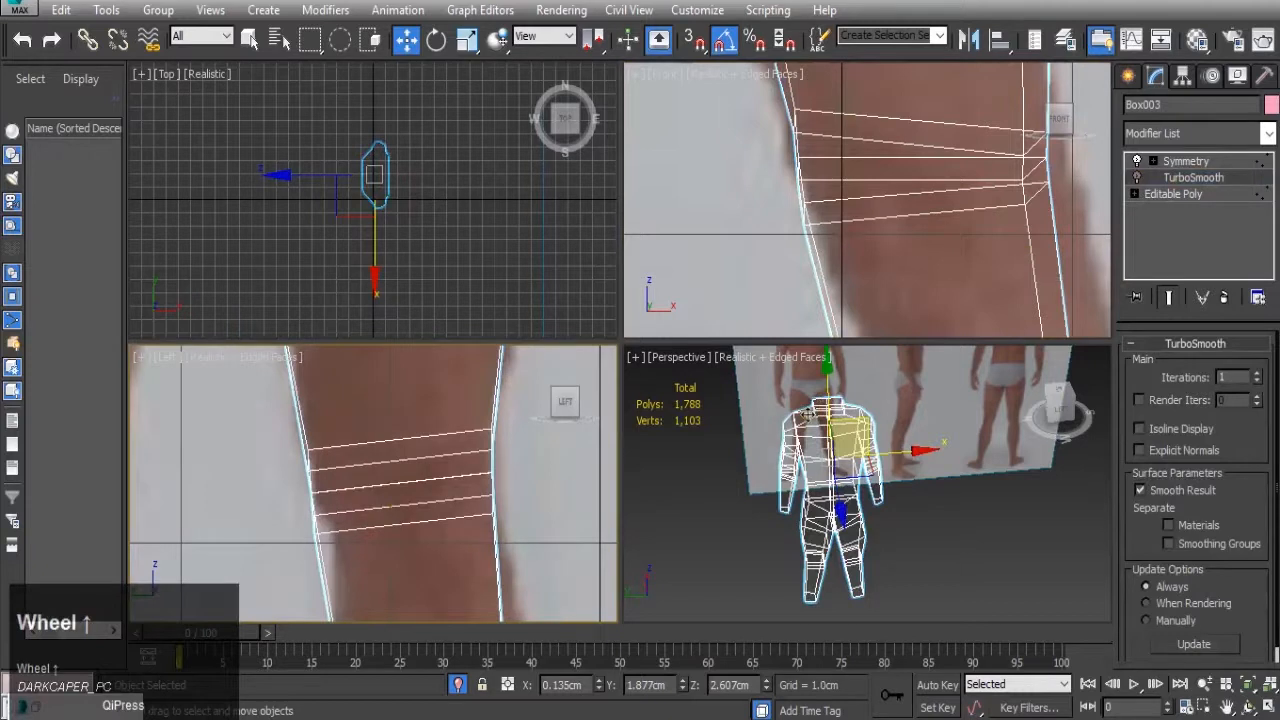
left_click(1233, 196)
left_click(1150, 368)
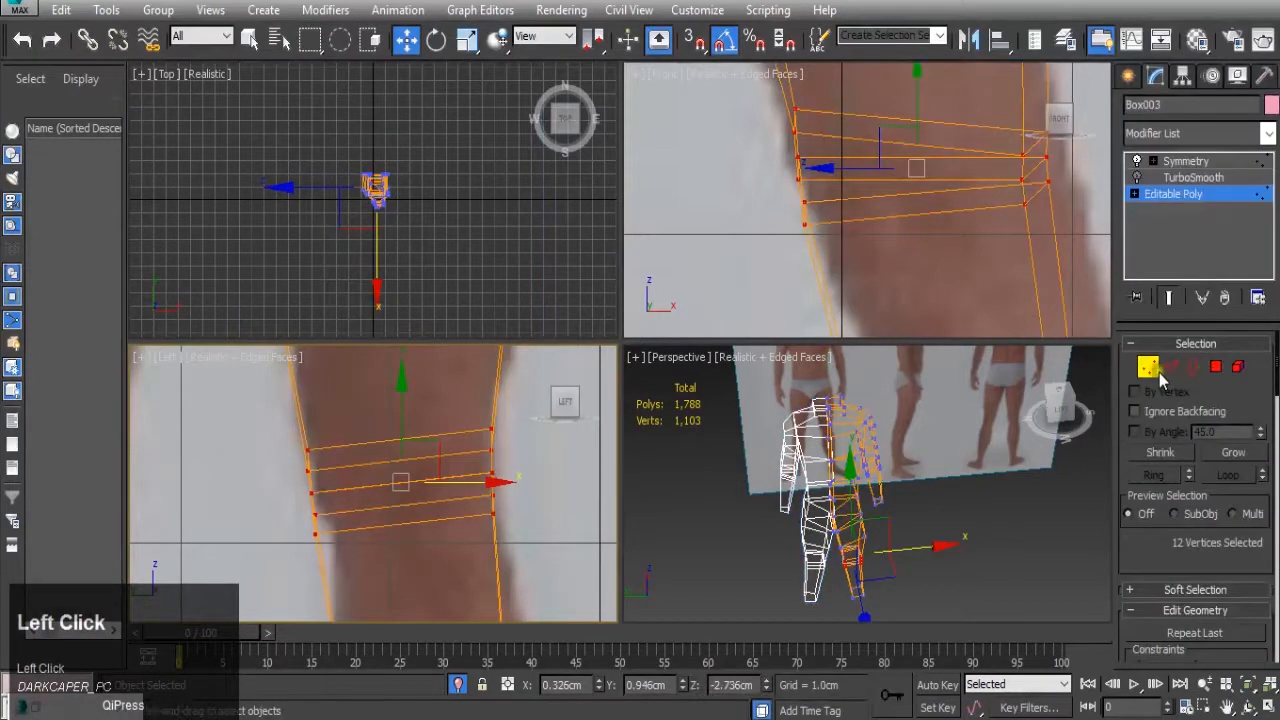
left_click(1160, 372)
scroll(874, 571, "up", 5)
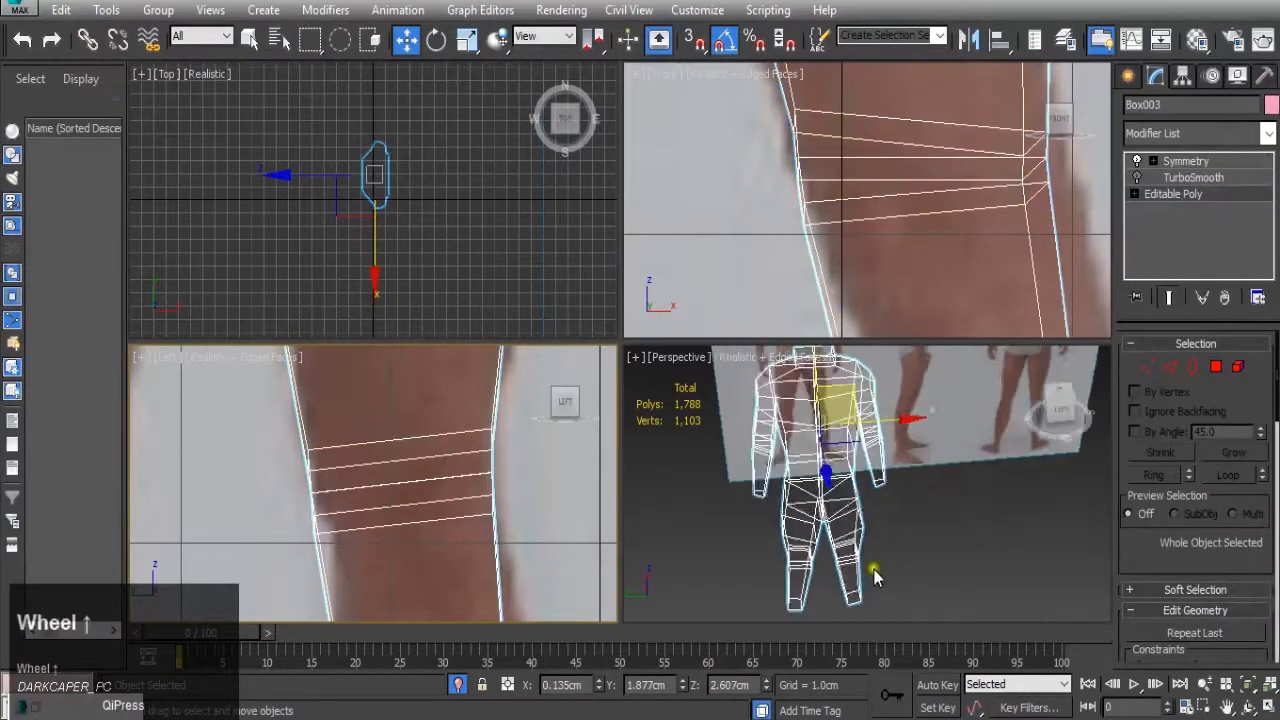
scroll(848, 493, "down", 4)
- Switch to edge editing and move the lowest front knee edge about 0.28 cm backward and 0.45 cm down in the Front view
left_click(1170, 367)
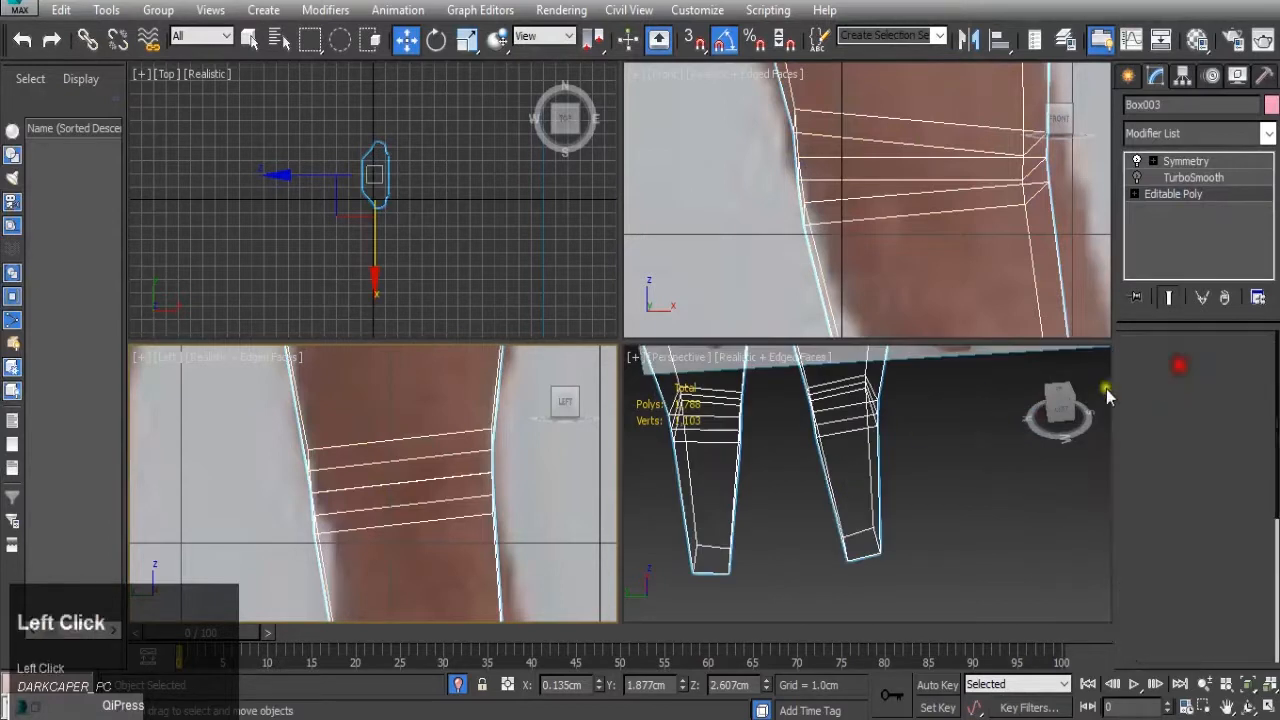
middle_click(840, 238)
scroll(840, 238, "down", 2)
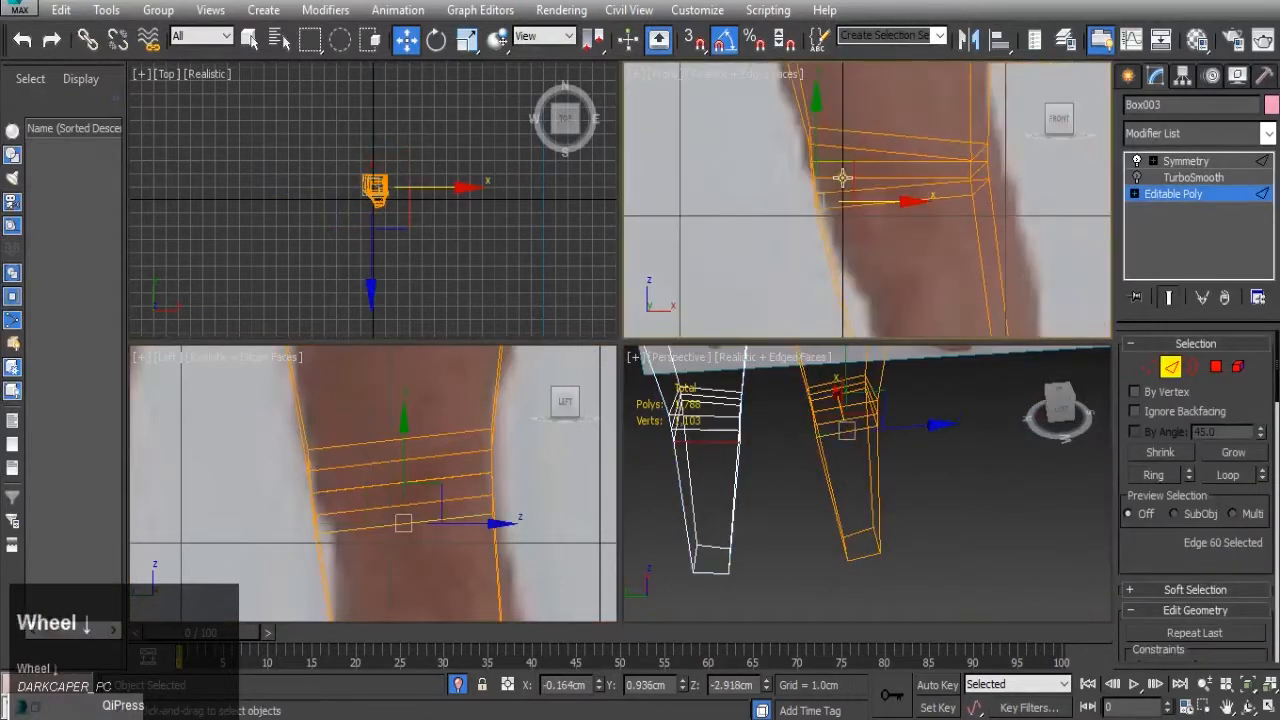
left_click_drag(847, 170, 893, 258)
scroll(843, 203, "up", 2)
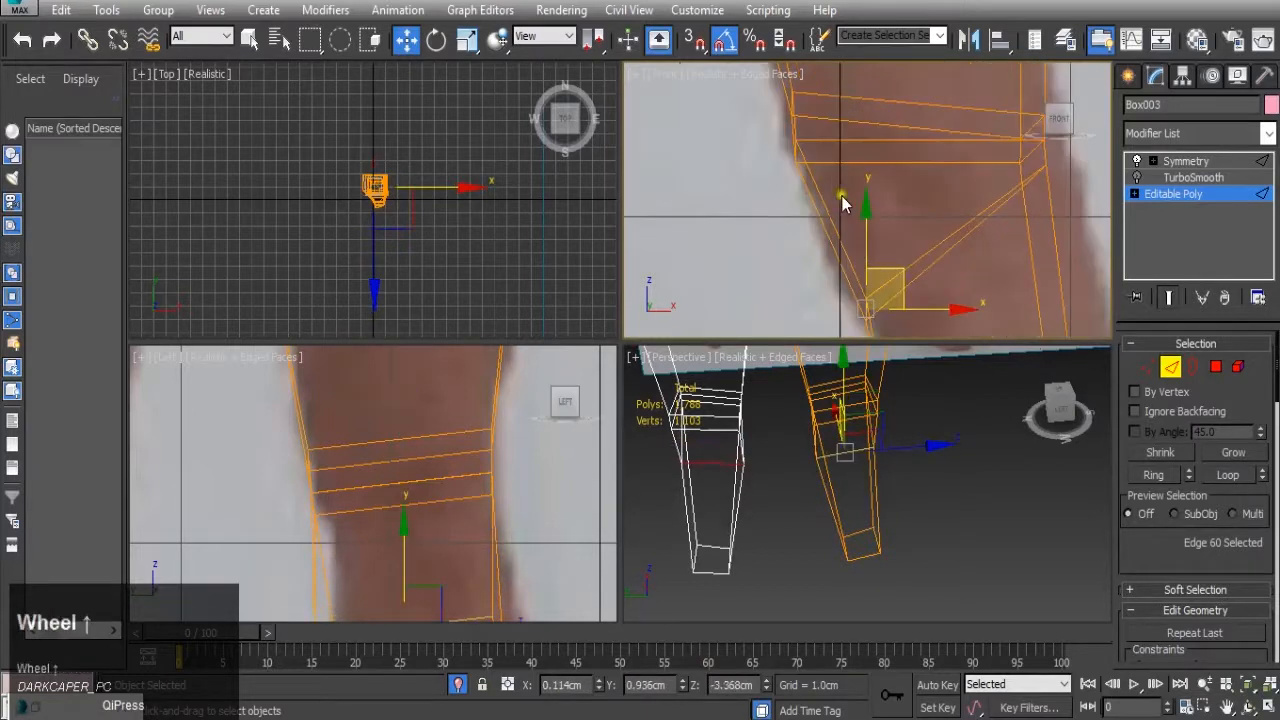
- Move the middle front knee edge about 0.08 cm backward and 0.23 cm down in the Front view
left_click(848, 418)
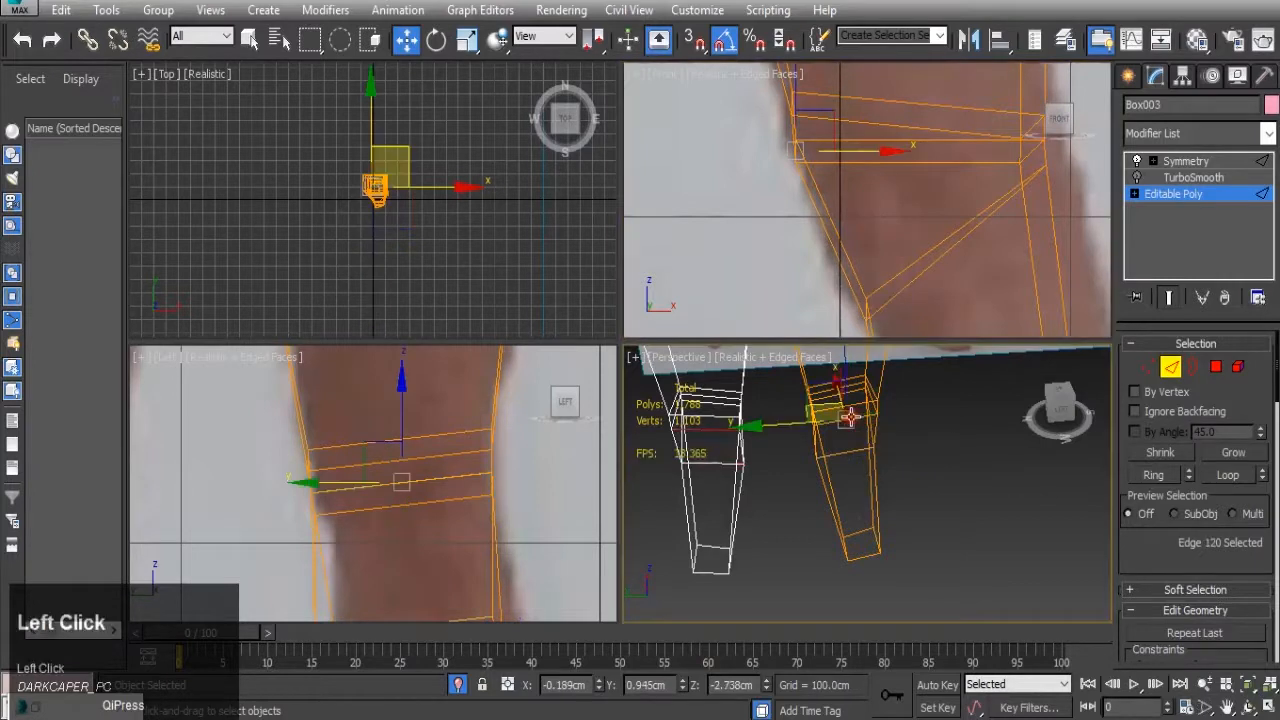
middle_click(815, 292)
left_click_drag(824, 113, 850, 135)
scroll(805, 125, "down", 3)
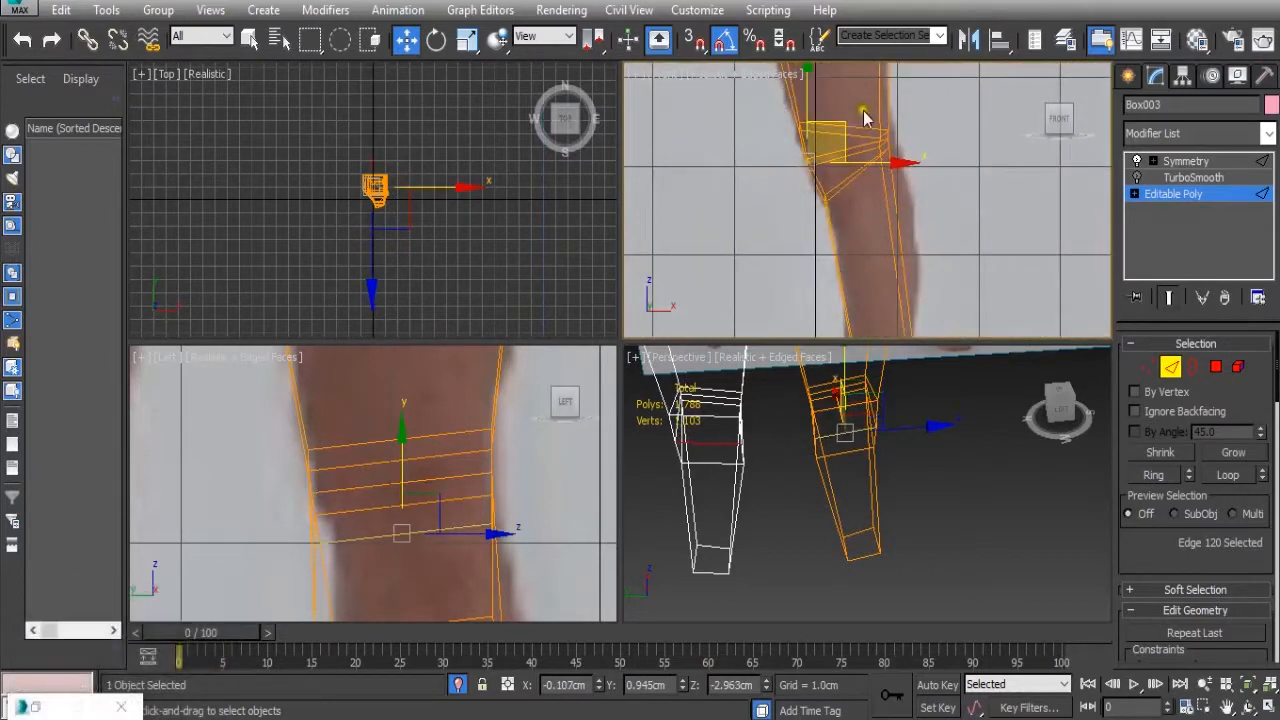
scroll(865, 152, "up", 2)
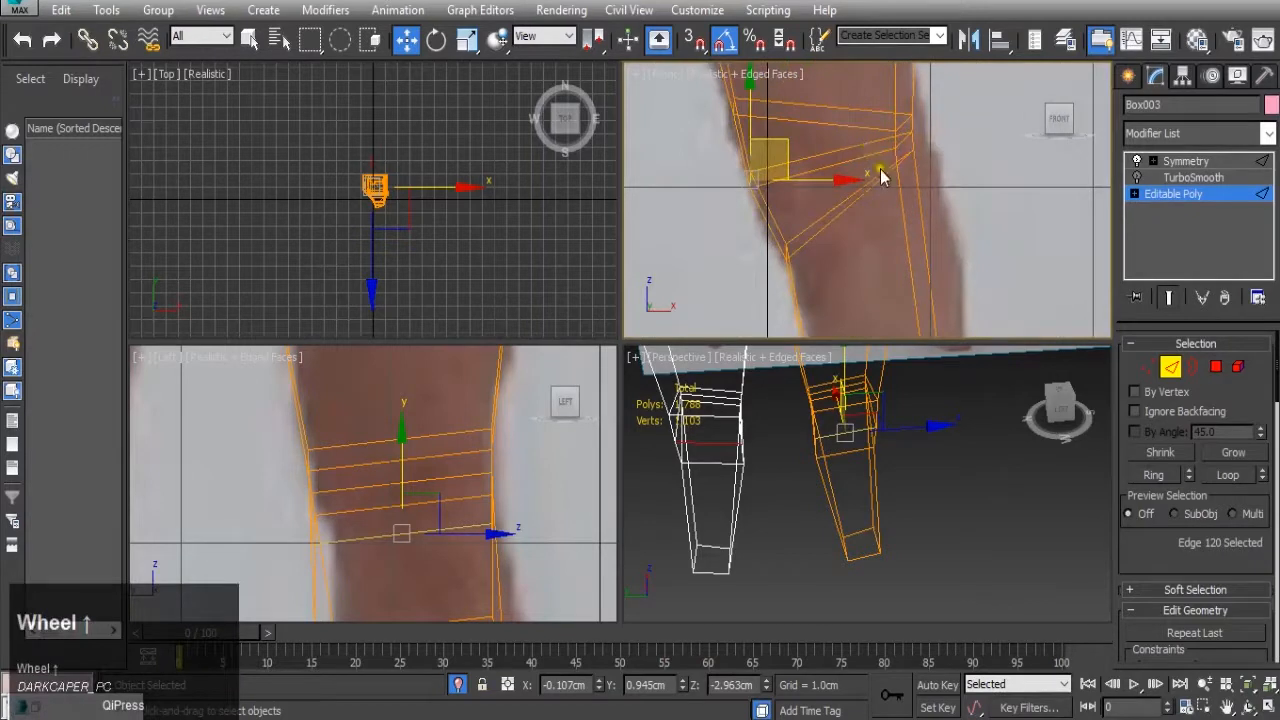
scroll(880, 176, "down", 4)
scroll(862, 214, "up", 3)
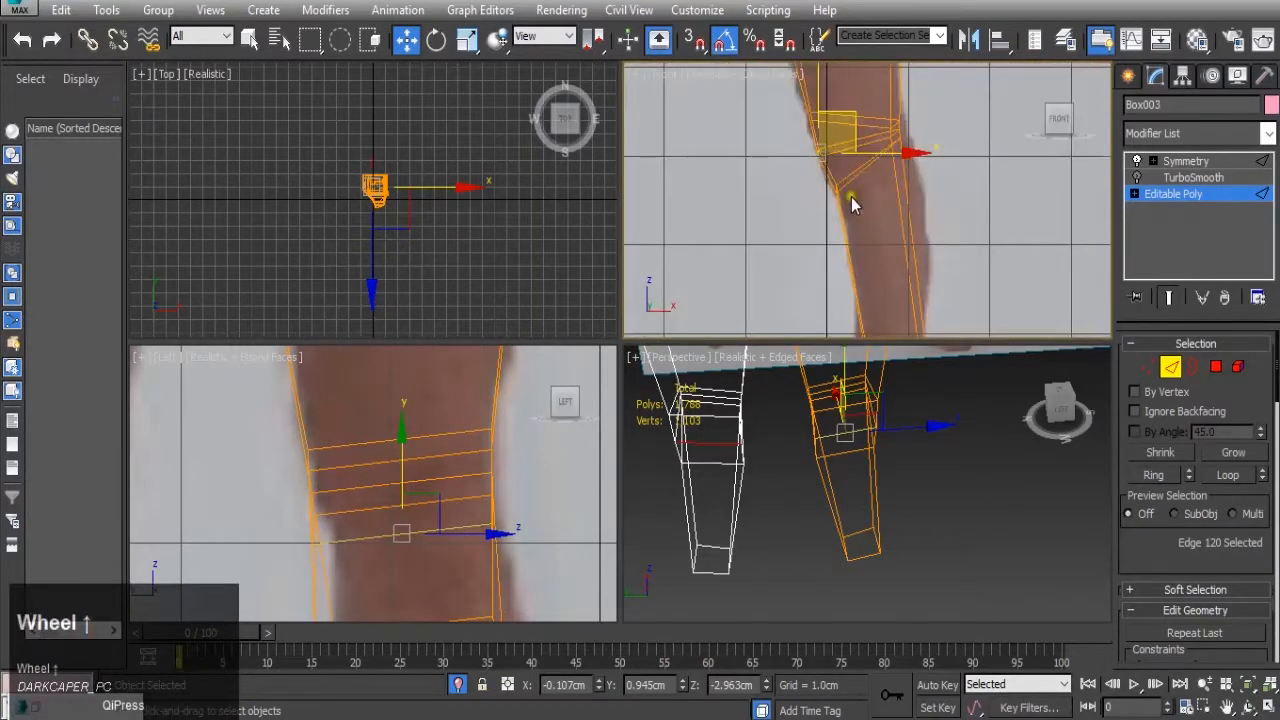
- Select the top edge loop of the knee and scale it slightly narrower in the Left view
middle_click_drag(752, 510, 862, 452, "alt")
scroll(935, 415, "up", 3)
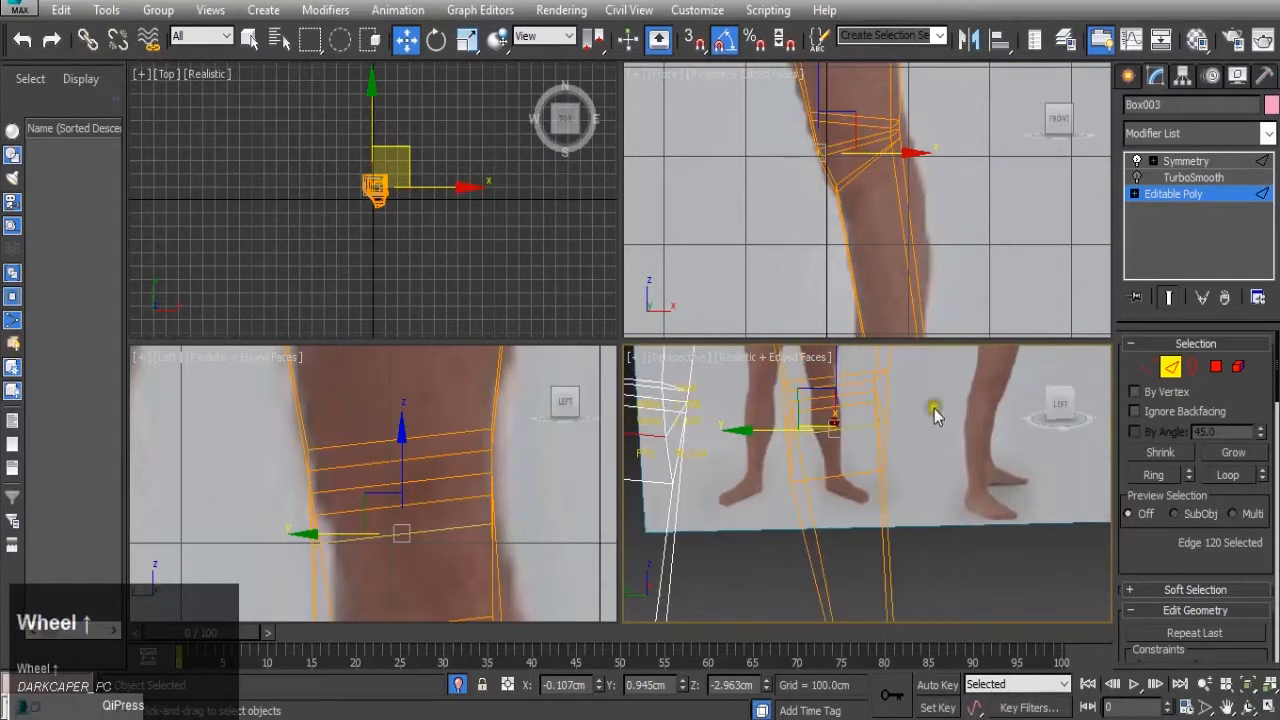
left_click(1152, 368)
left_click(1171, 367)
left_click(853, 371)
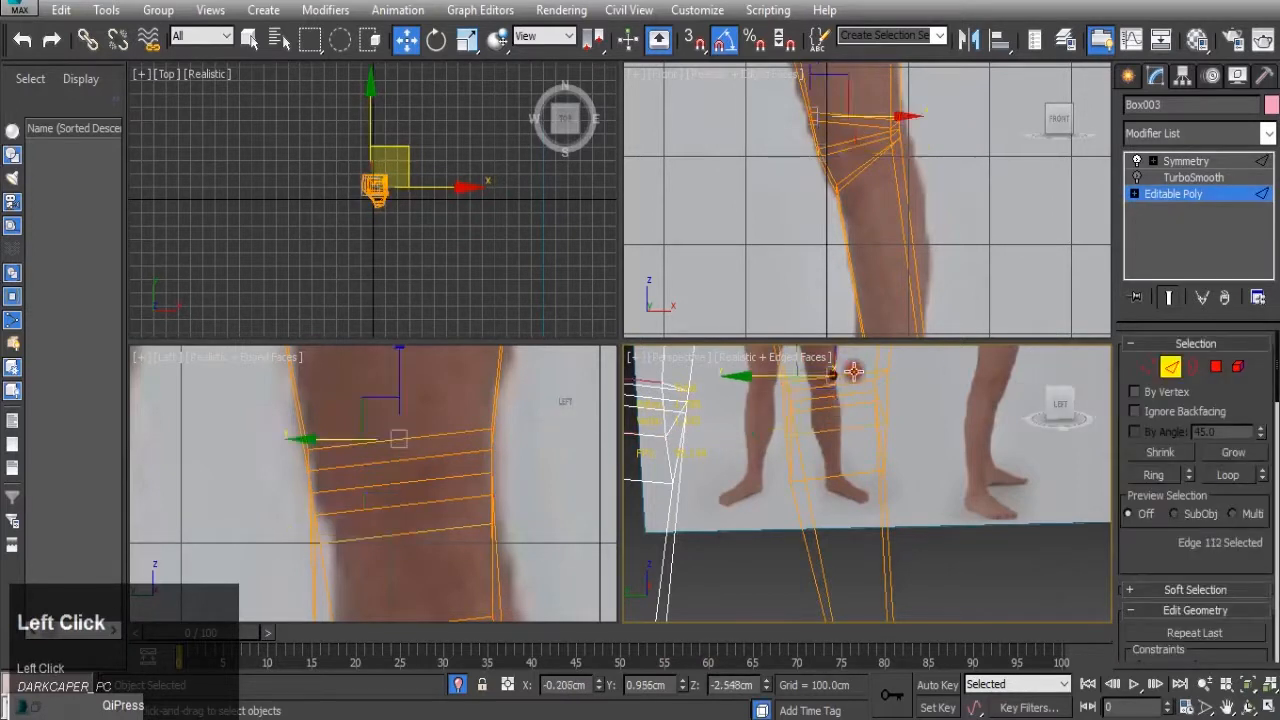
key("r")
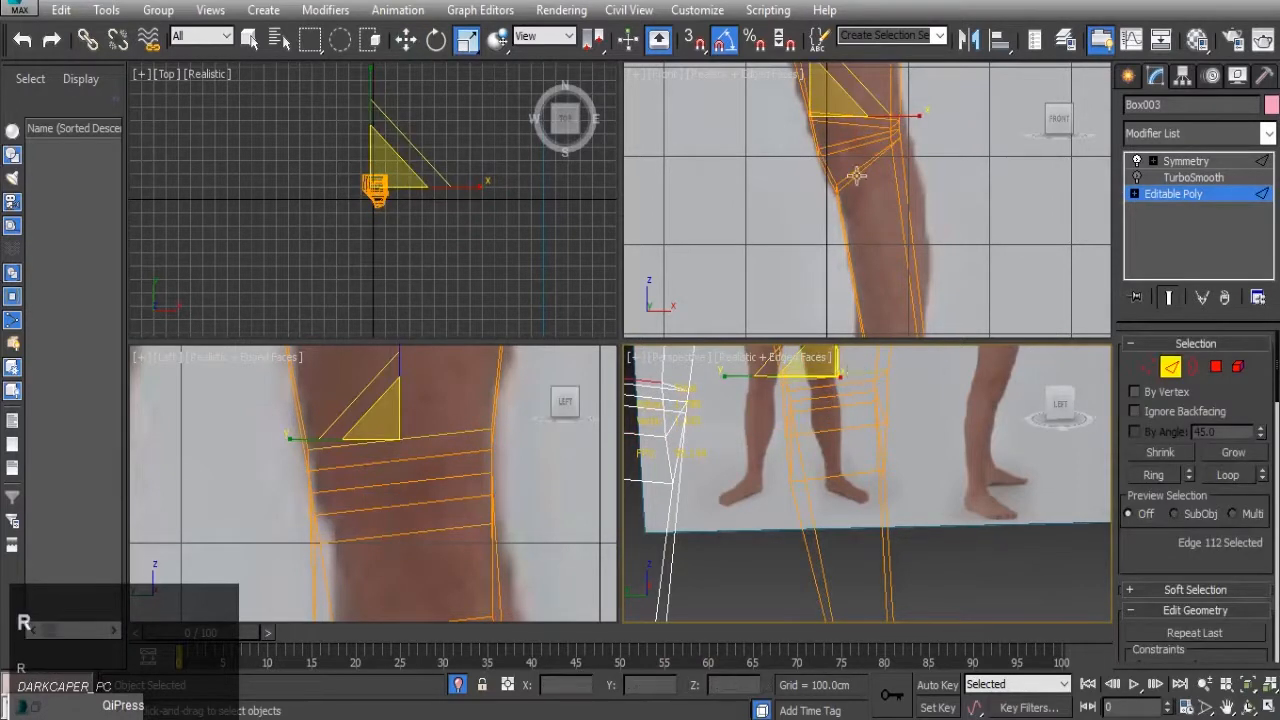
middle_click_drag(834, 343, 796, 424, "alt")
scroll(417, 449, "down", 3)
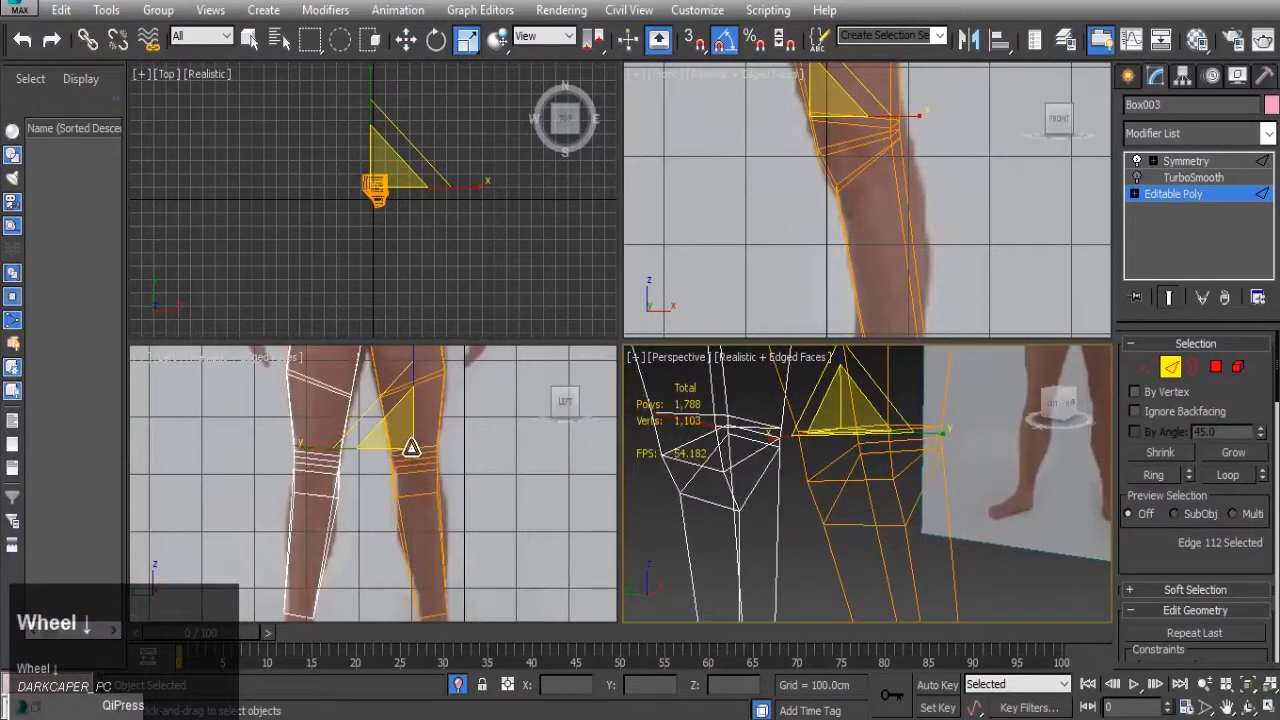
scroll(409, 449, "up", 3)
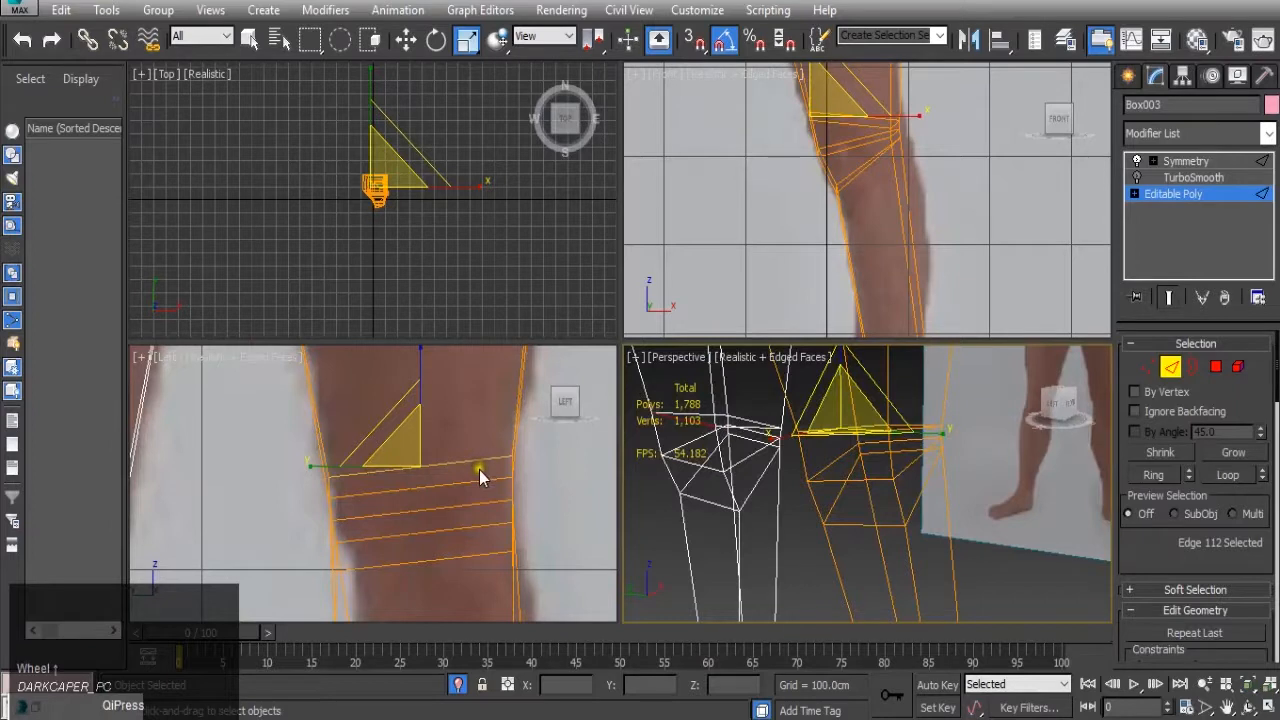
left_click(480, 460)
left_click_drag(523, 481, 511, 488)
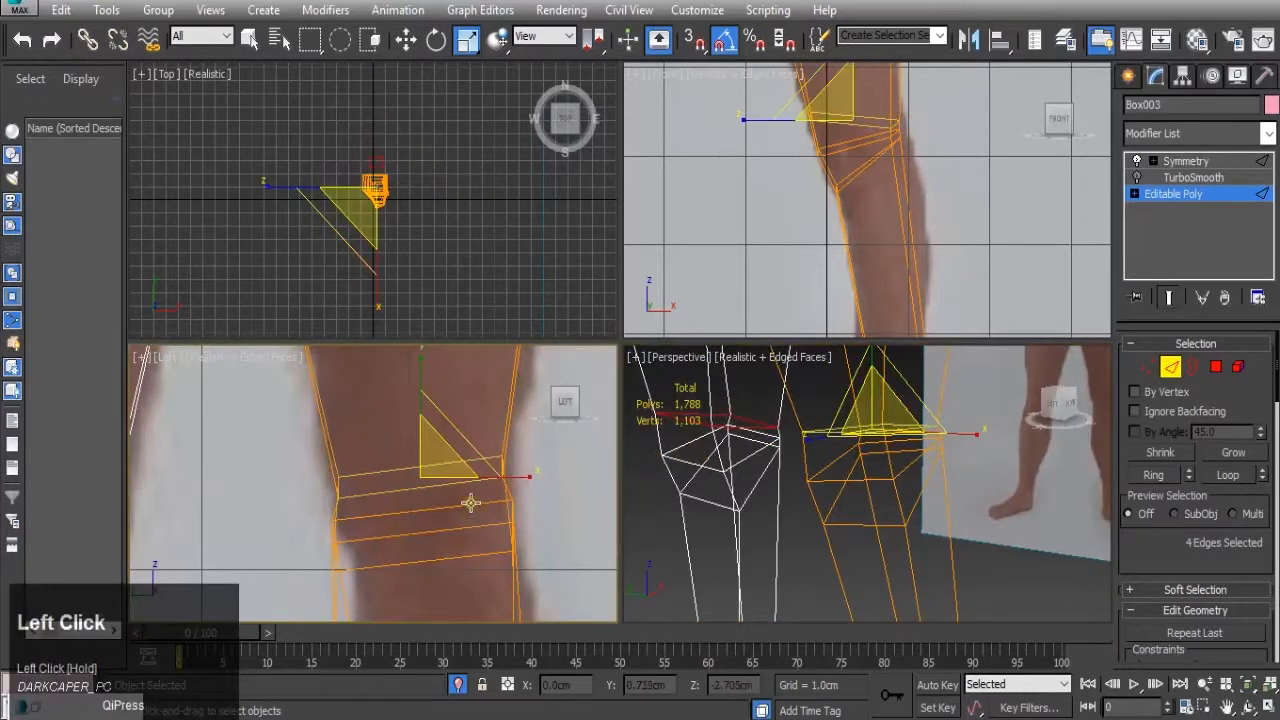
- Select the middle and lowest knee edge loops in turn and scale each slightly narrower in the Left view
double_click(856, 482)
middle_click(450, 508)
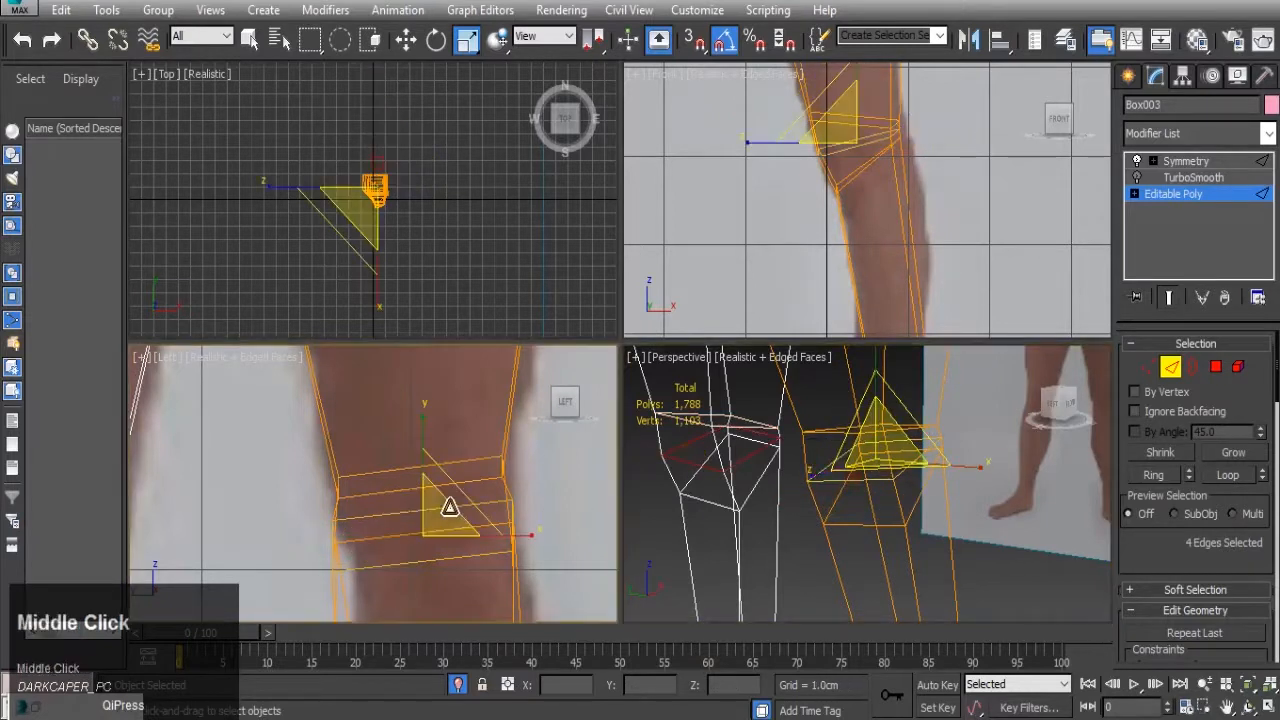
left_click_drag(529, 536, 494, 556)
double_click(856, 525)
middle_click_drag(409, 571, 432, 536)
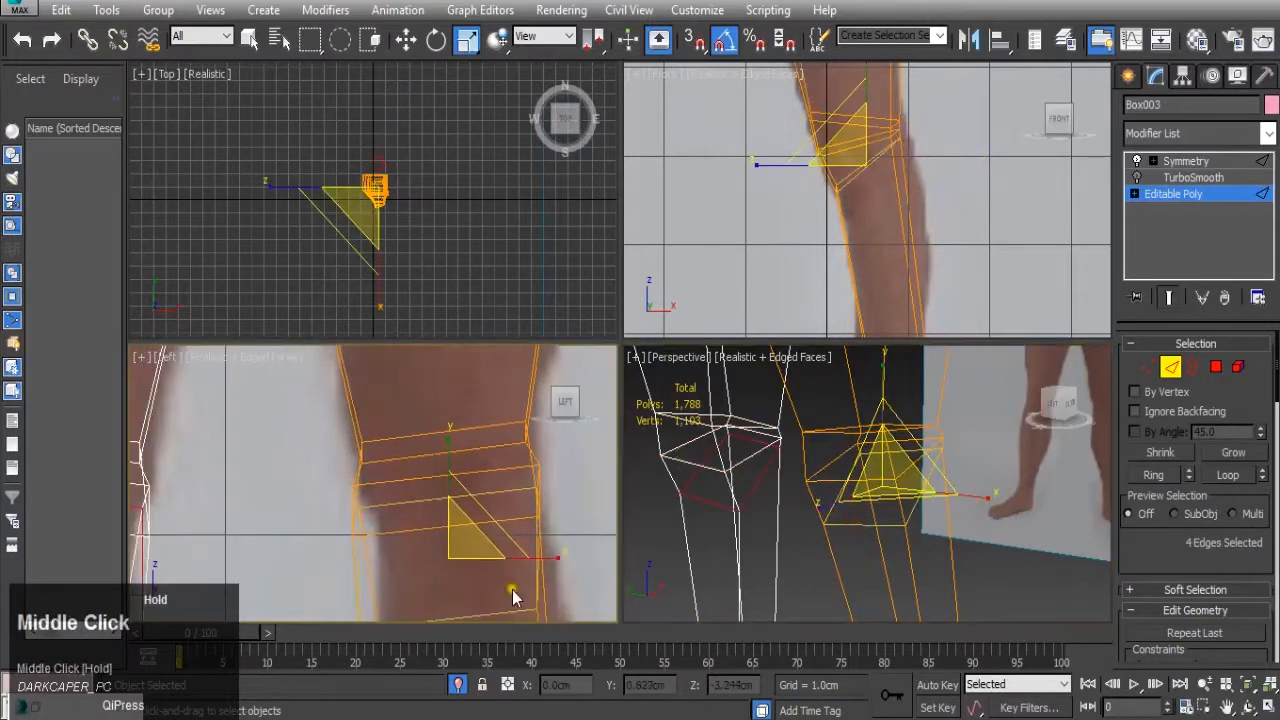
left_click_drag(552, 566, 550, 568)
scroll(494, 487, "down", 3)
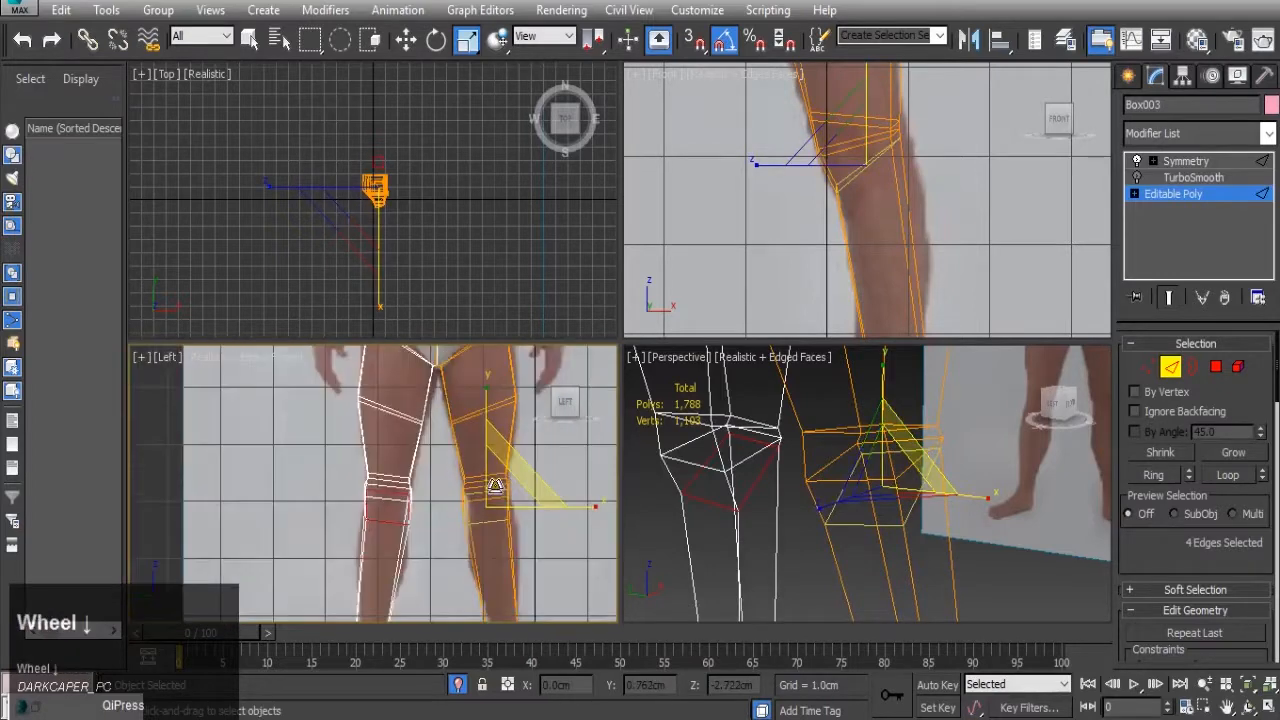
- Turn the TurboSmooth modifier back on and set the body material's opacity to 100
middle_click_drag(798, 516, 949, 563, "alt")
scroll(903, 573, "down", 1, "alt")
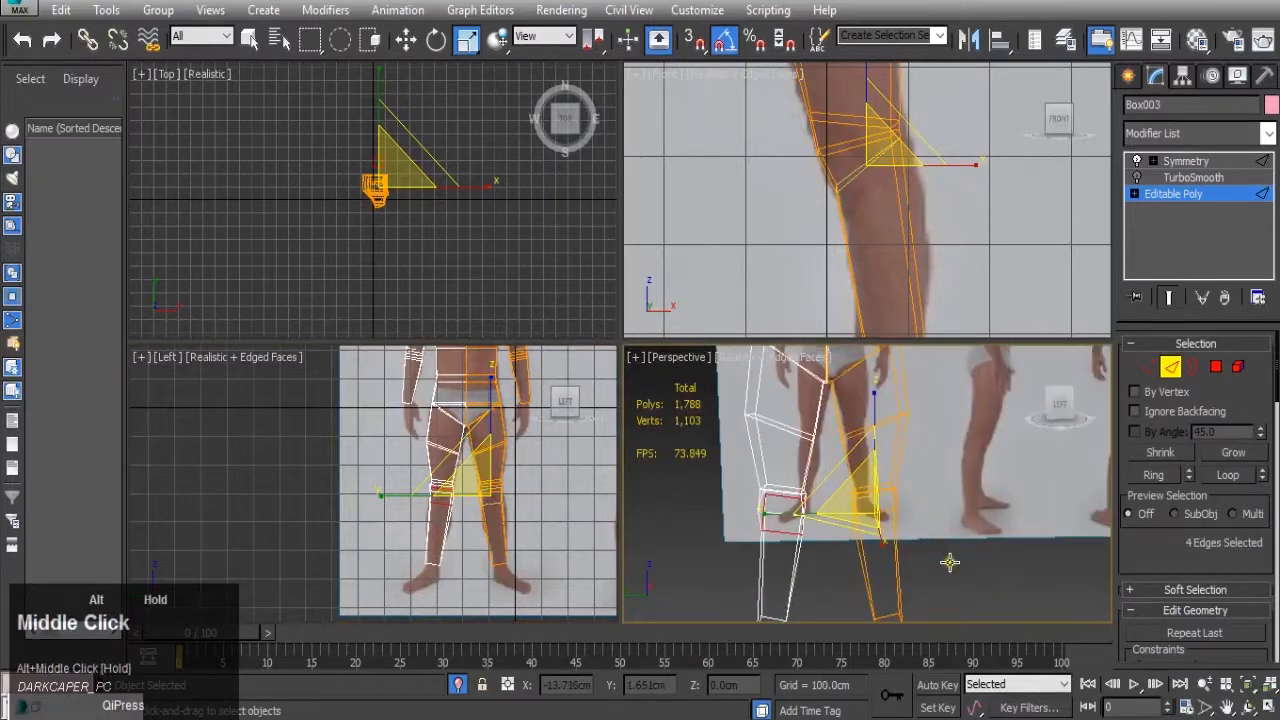
left_click(1136, 177)
middle_click_drag(846, 586, 855, 522, "alt")
scroll(900, 524, "down", 5)
scroll(900, 524, "up", 3)
key("m")
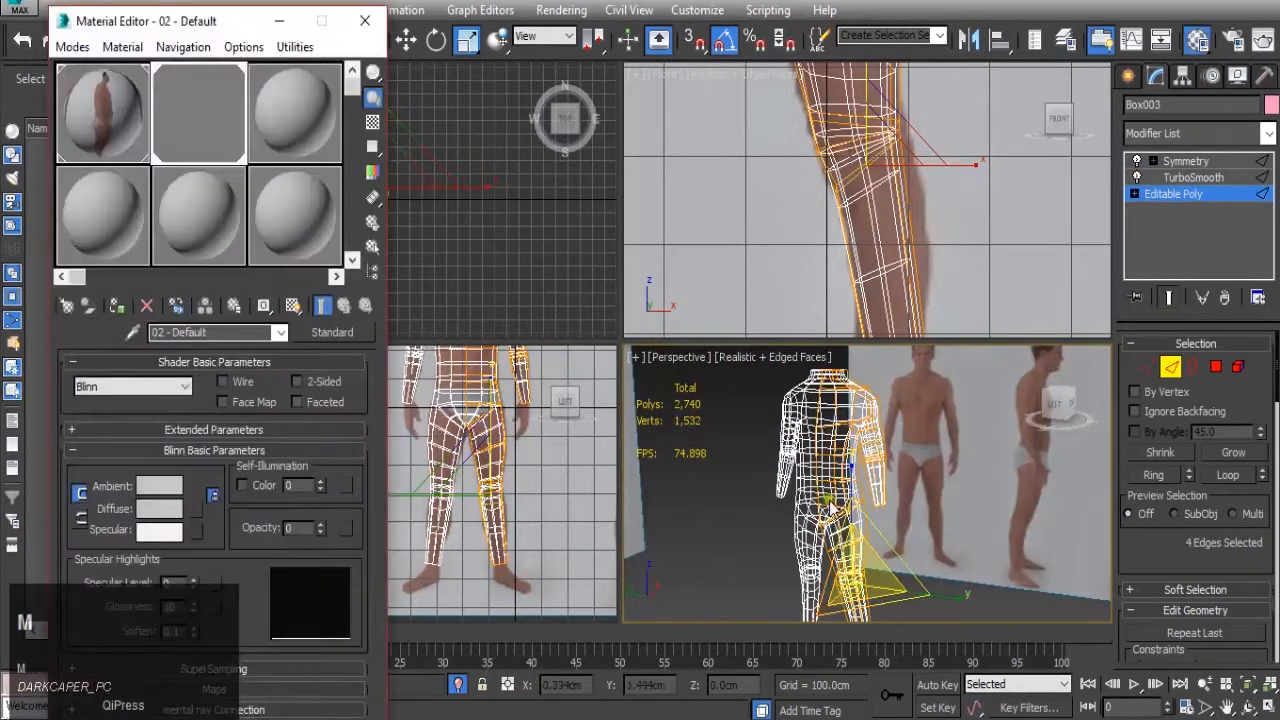
left_click_drag(322, 530, 315, 369)
- Examine the smoothed, shaded legs from several angles and compare them with the reference photo in the Front view
middle_click_drag(700, 552, 778, 549, "alt")
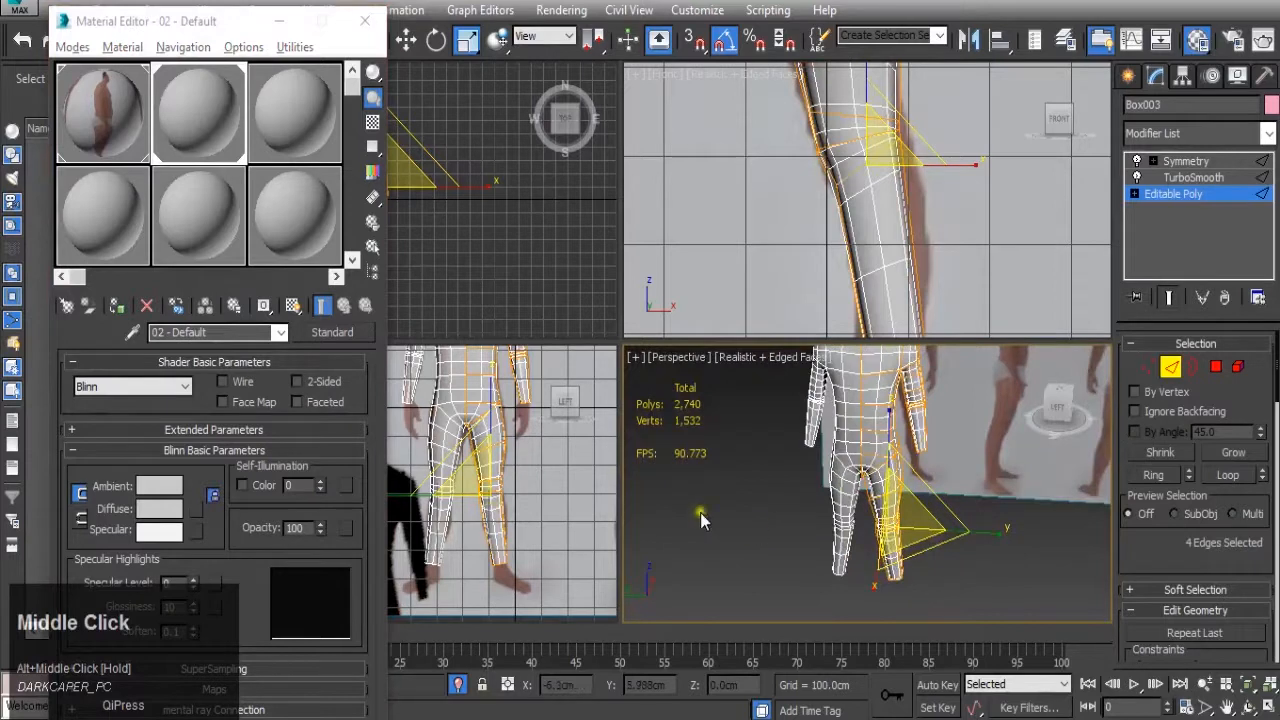
scroll(828, 240, "down", 4)
scroll(828, 250, "up", 4)
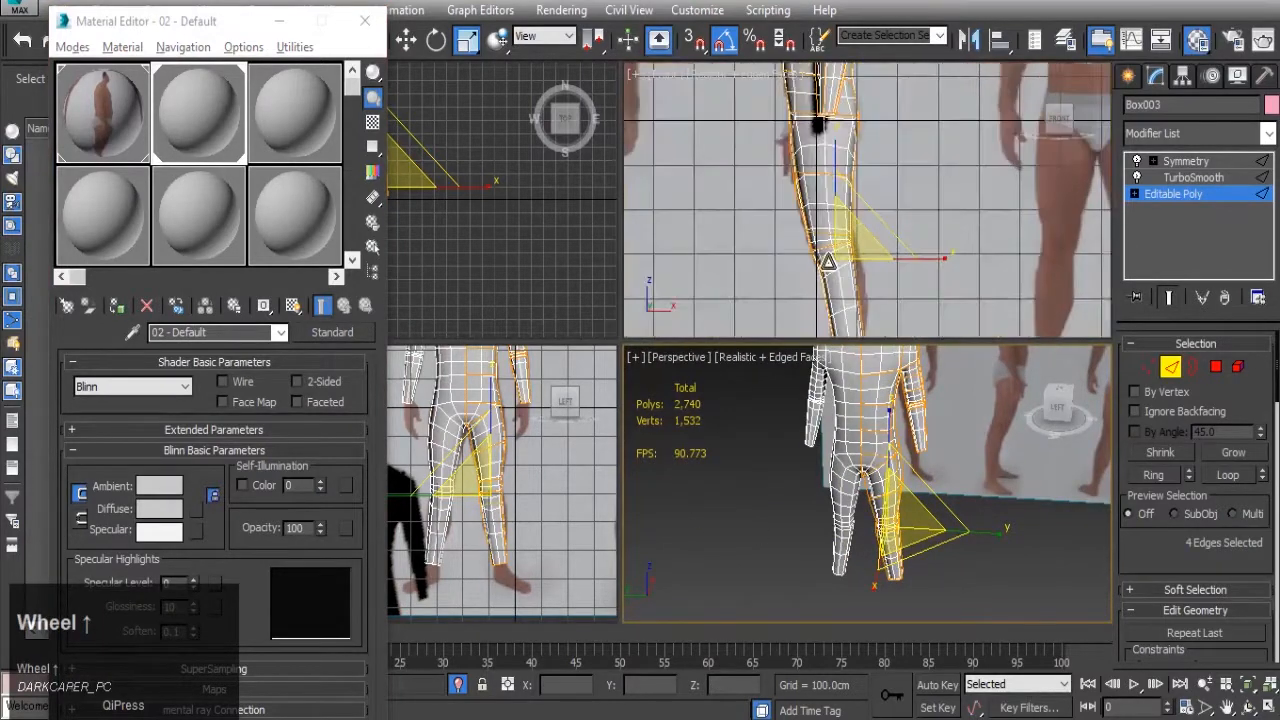
middle_click_drag(828, 262, 840, 209)
middle_click_drag(955, 463, 757, 457, "alt")
scroll(883, 536, "up", 3)
middle_click_drag(883, 537, 861, 510, "alt")
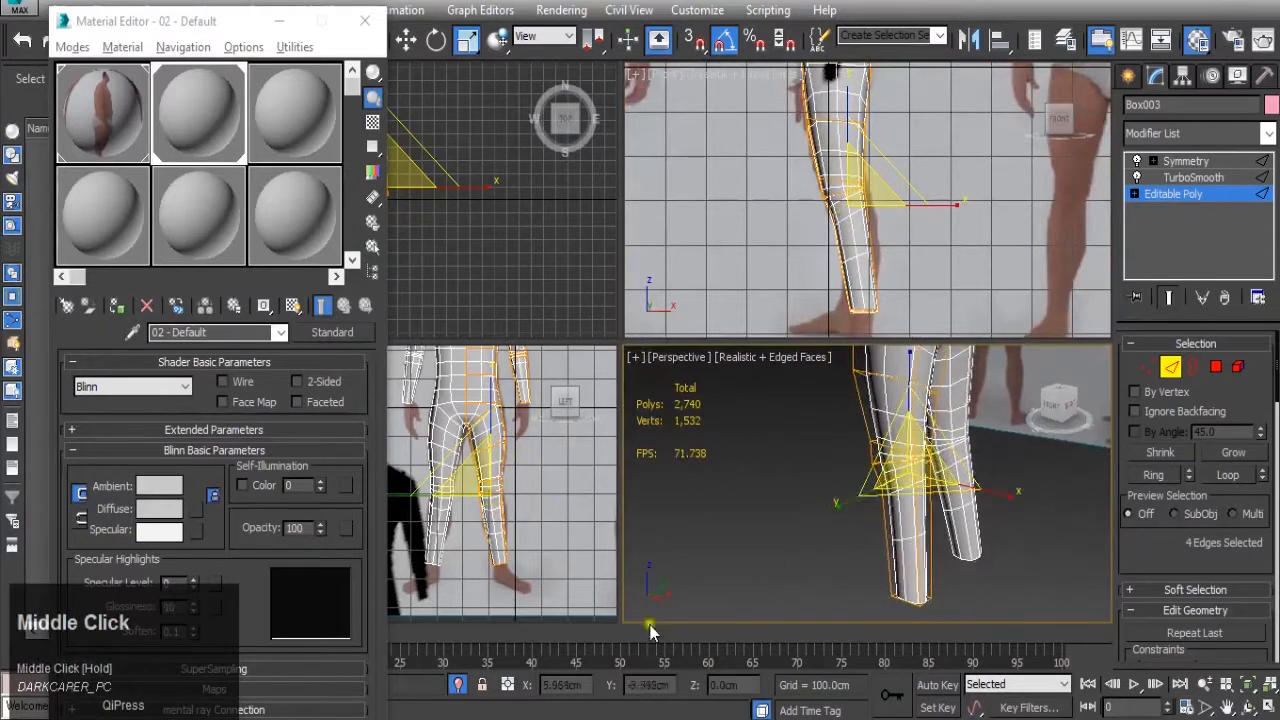
scroll(652, 590, "up", 2)
middle_click_drag(866, 310, 857, 263)
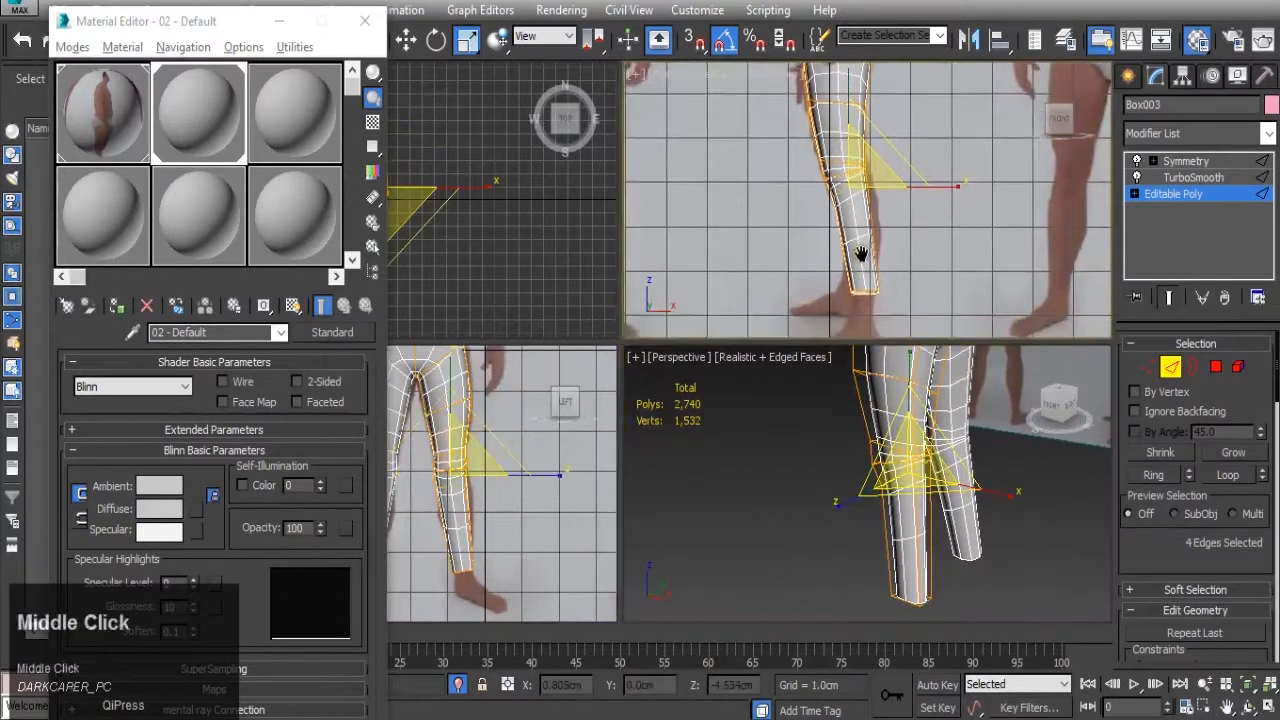
scroll(934, 509, "up", 4)
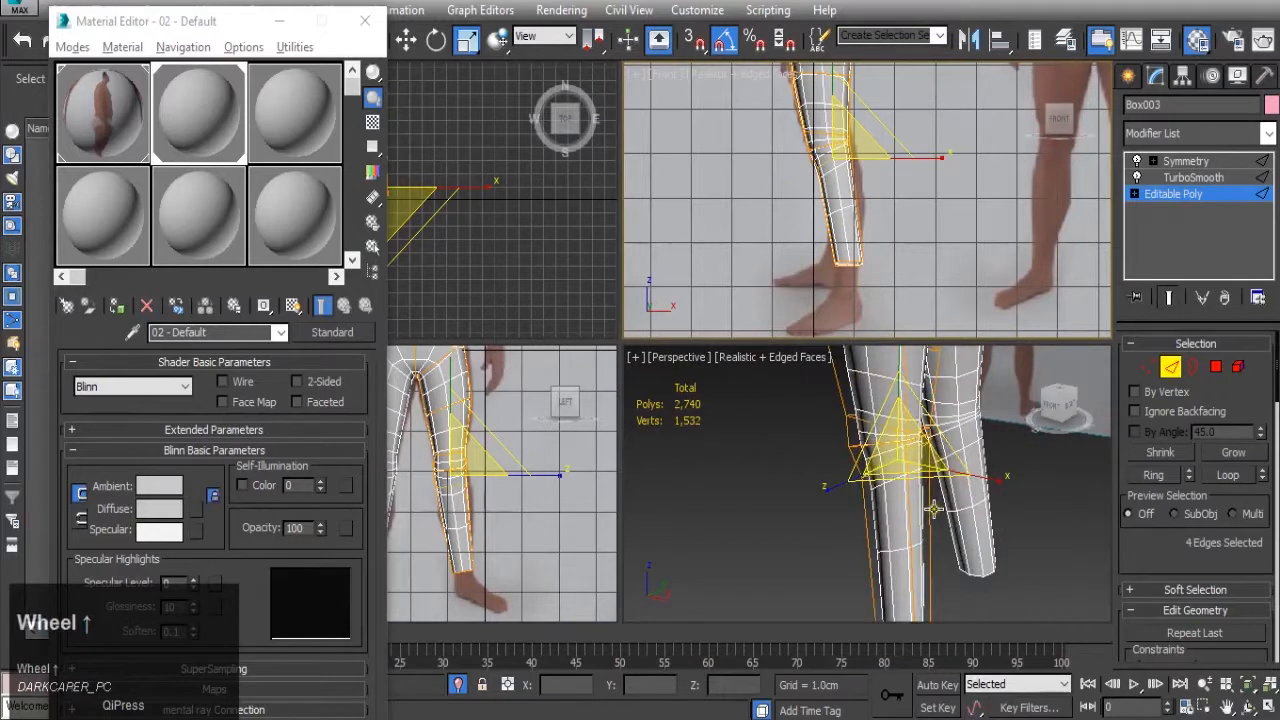
scroll(1010, 476, "down", 2)
- Select the rear polygon of the lower leg below the knee and extrude it 0.143 cm to form the calf
left_click(1215, 368)
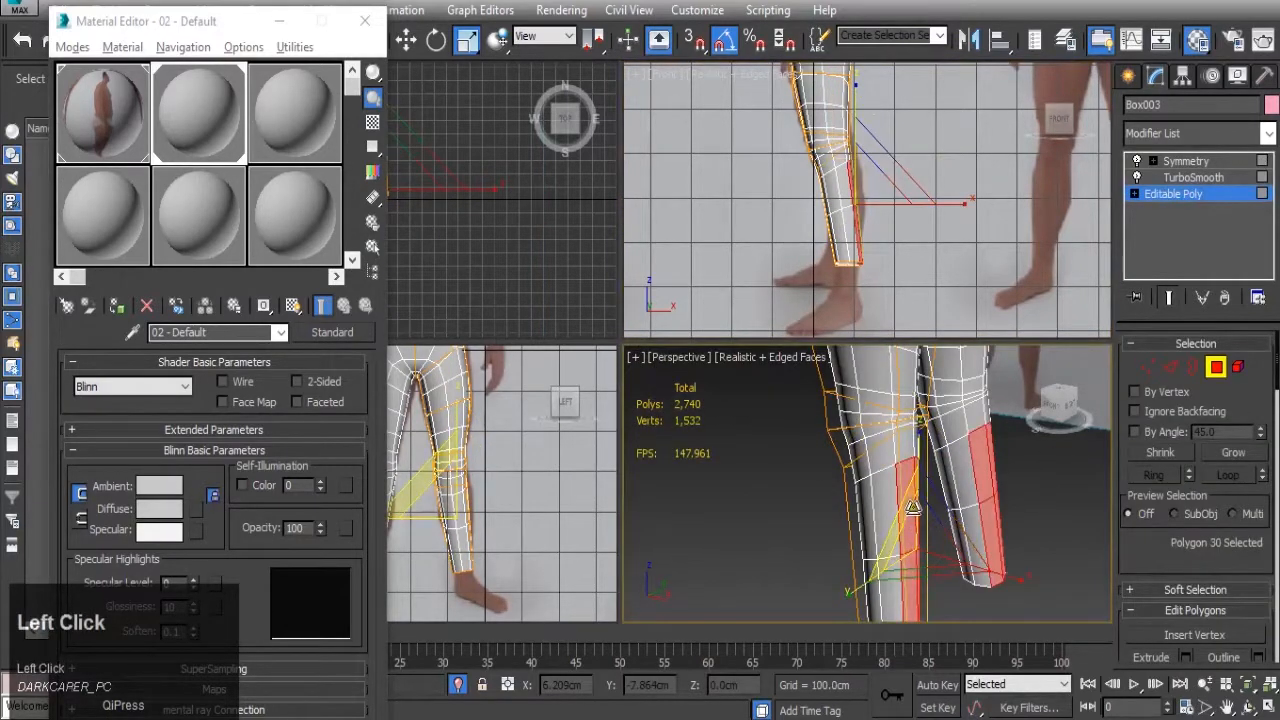
scroll(1135, 600, "down", 2)
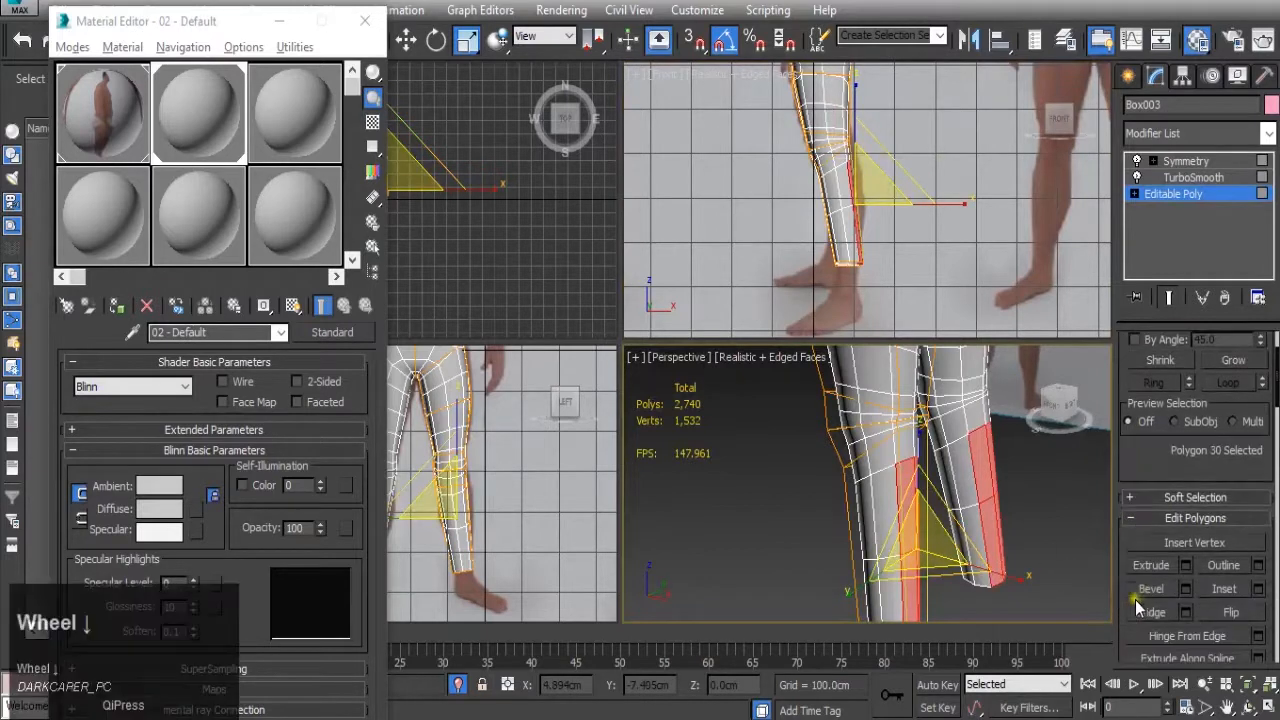
left_click(1186, 568)
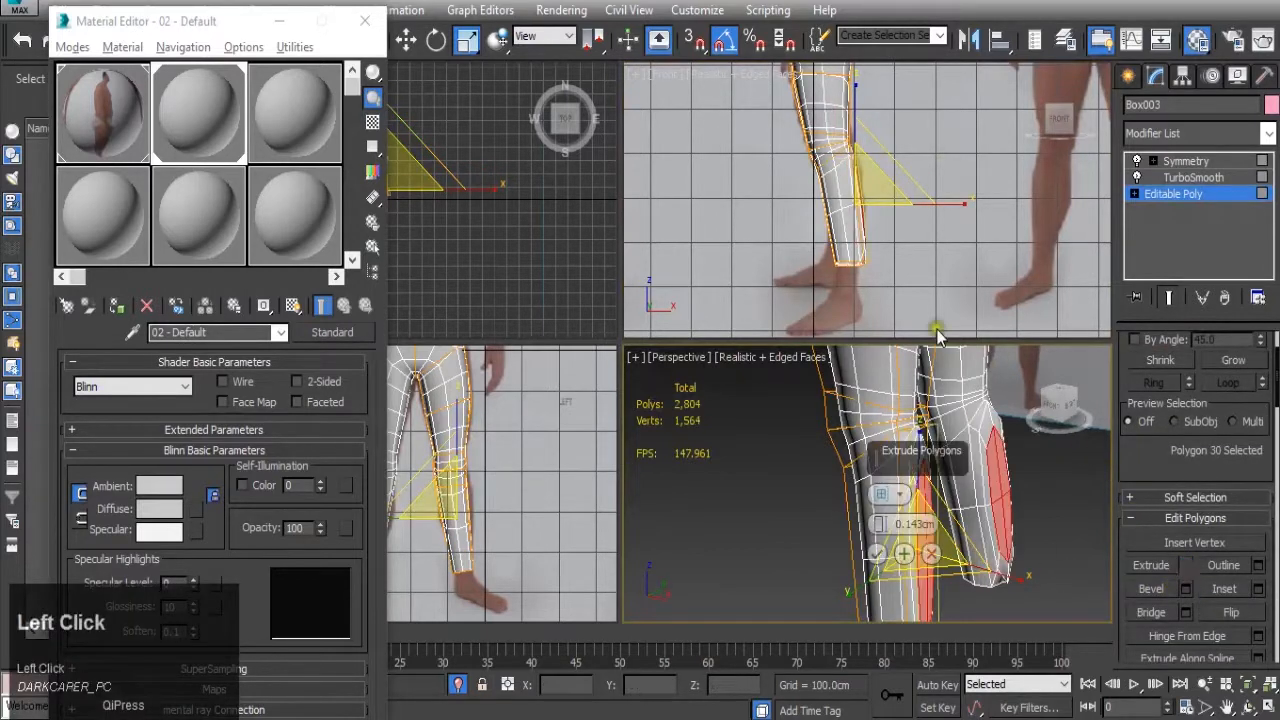
left_click(878, 553)
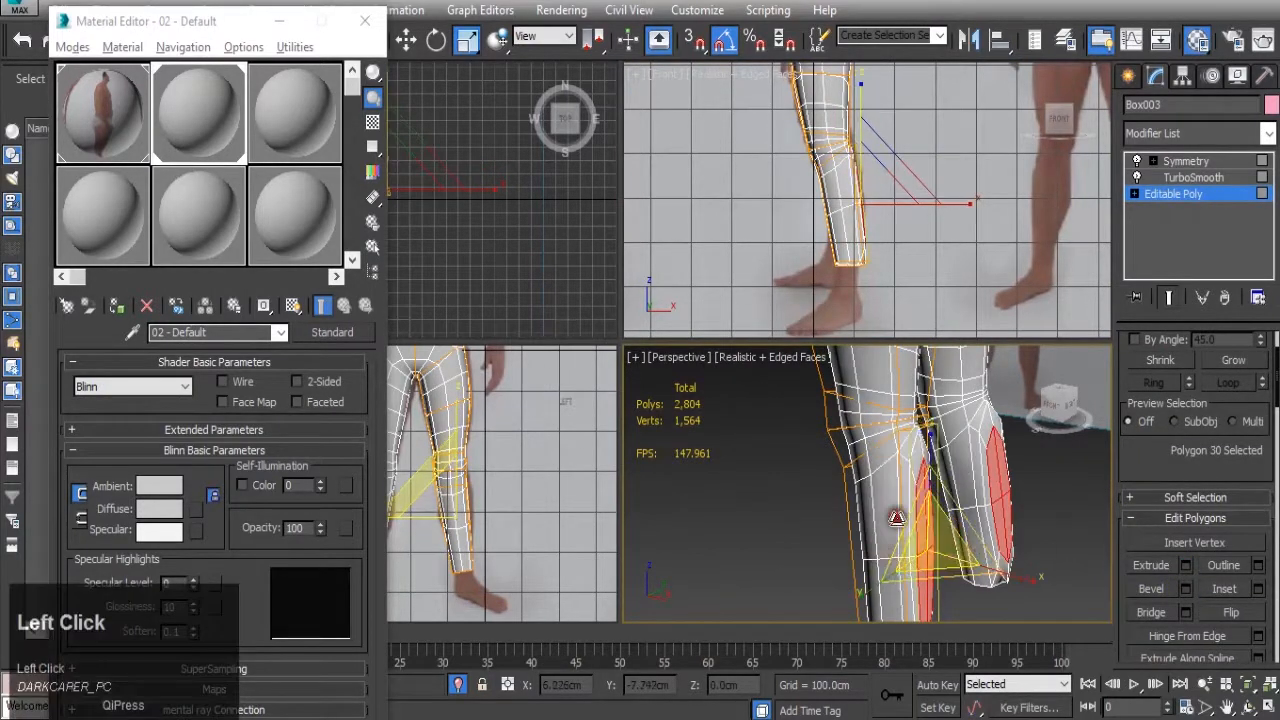
scroll(926, 478, "up", 2)
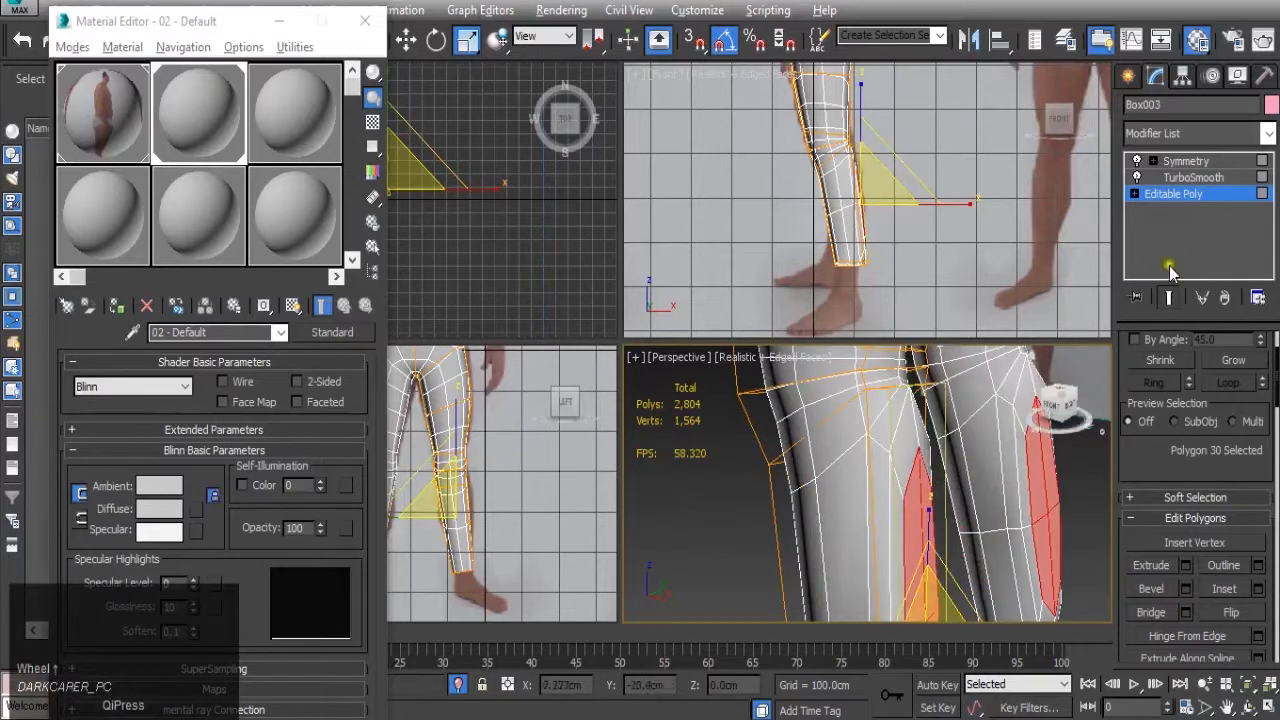
- Switch to edge editing and move the upper edge of the extruded calf downward in the Front view
left_click(1180, 196)
left_click(1171, 367)
middle_click_drag(794, 443, 918, 405, "alt")
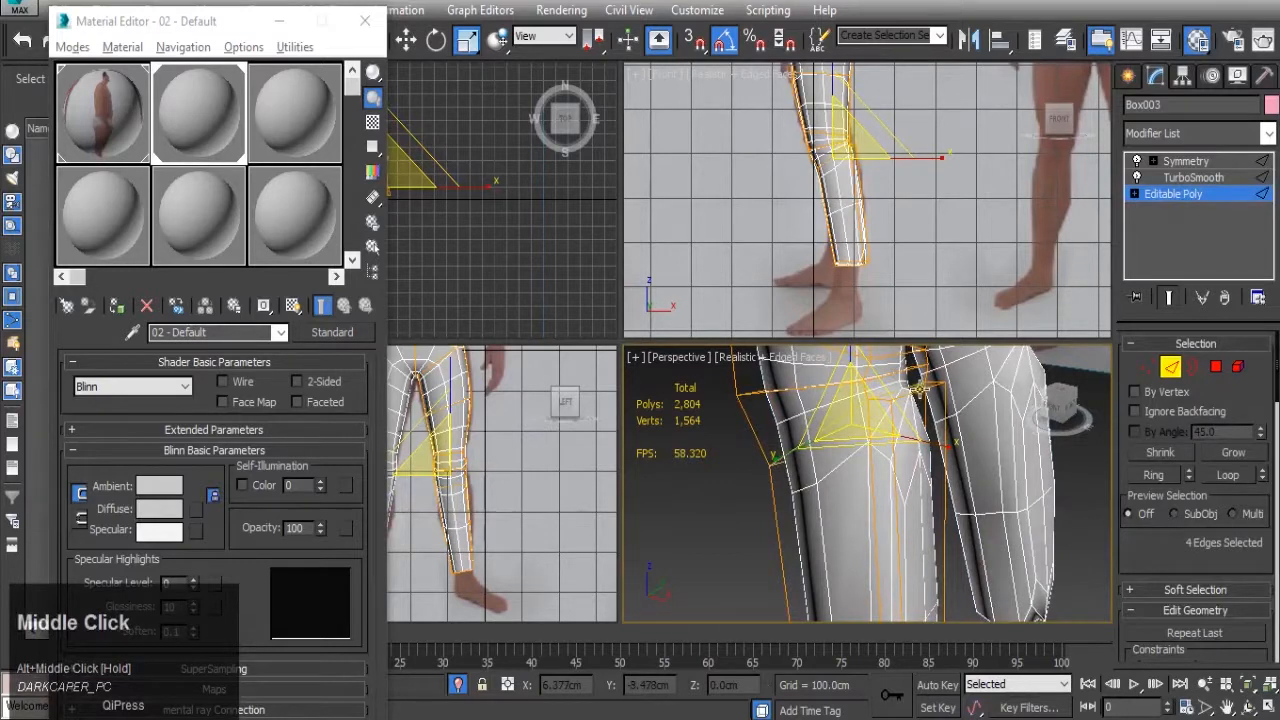
left_click(884, 214)
scroll(840, 127, "up", 1)
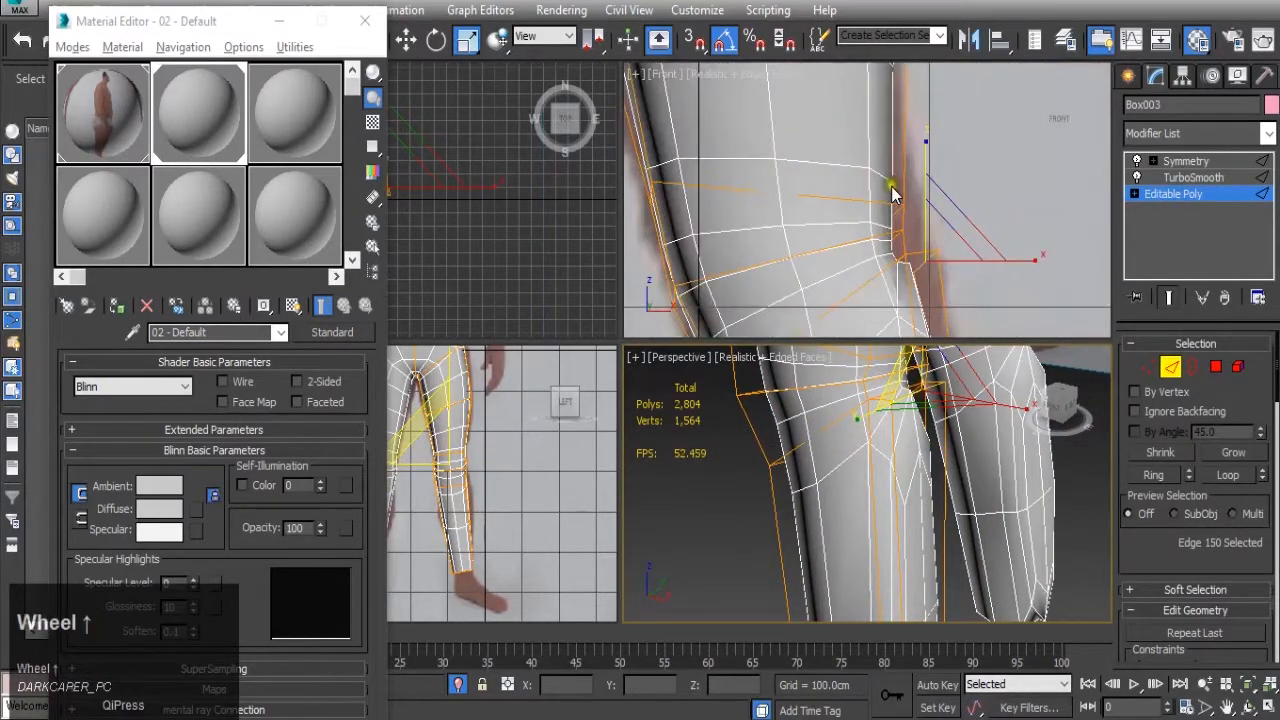
key("w")
middle_click_drag(893, 193, 868, 97)
left_click_drag(922, 137, 968, 225)
scroll(968, 225, "down", 2)
middle_click_drag(968, 225, 900, 194)
scroll(895, 240, "up", 3)
middle_click_drag(941, 457, 929, 415)
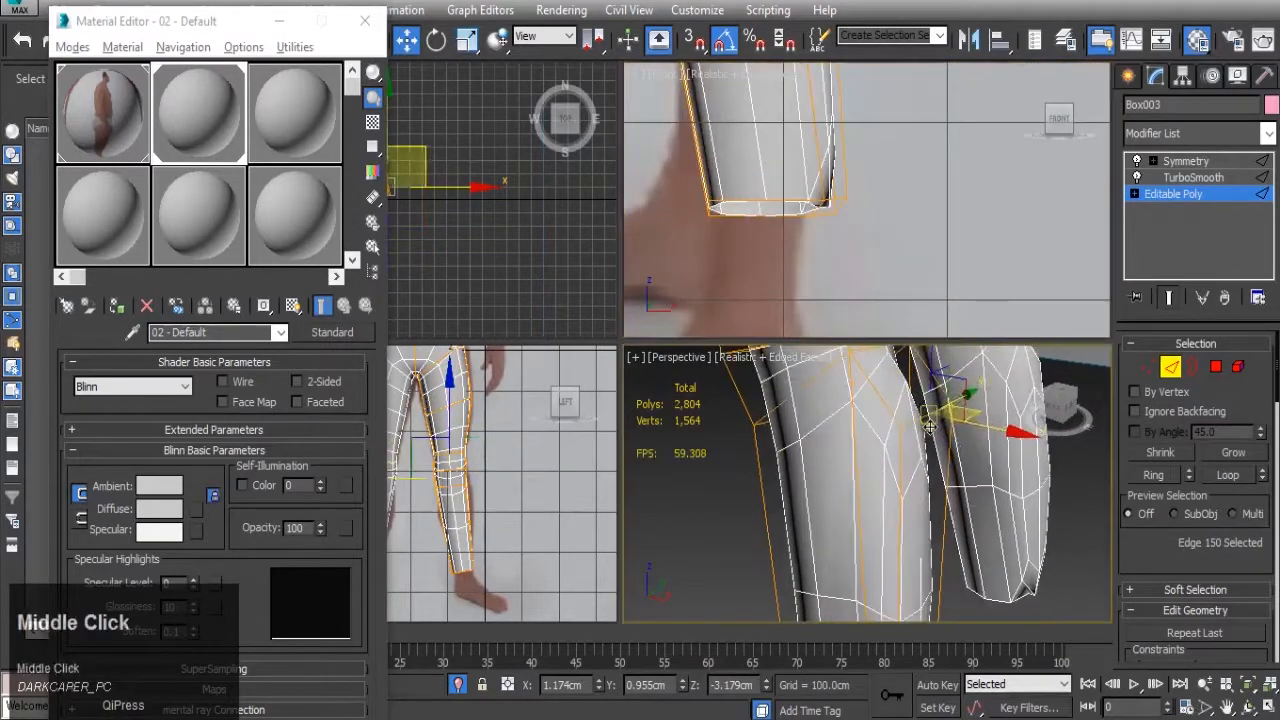
- Select the lower edge of the calf extrusion at the ankle and move it about 0.6 cm up in the Front view
scroll(929, 455, "down", 4)
scroll(929, 466, "up", 3)
left_click(926, 529)
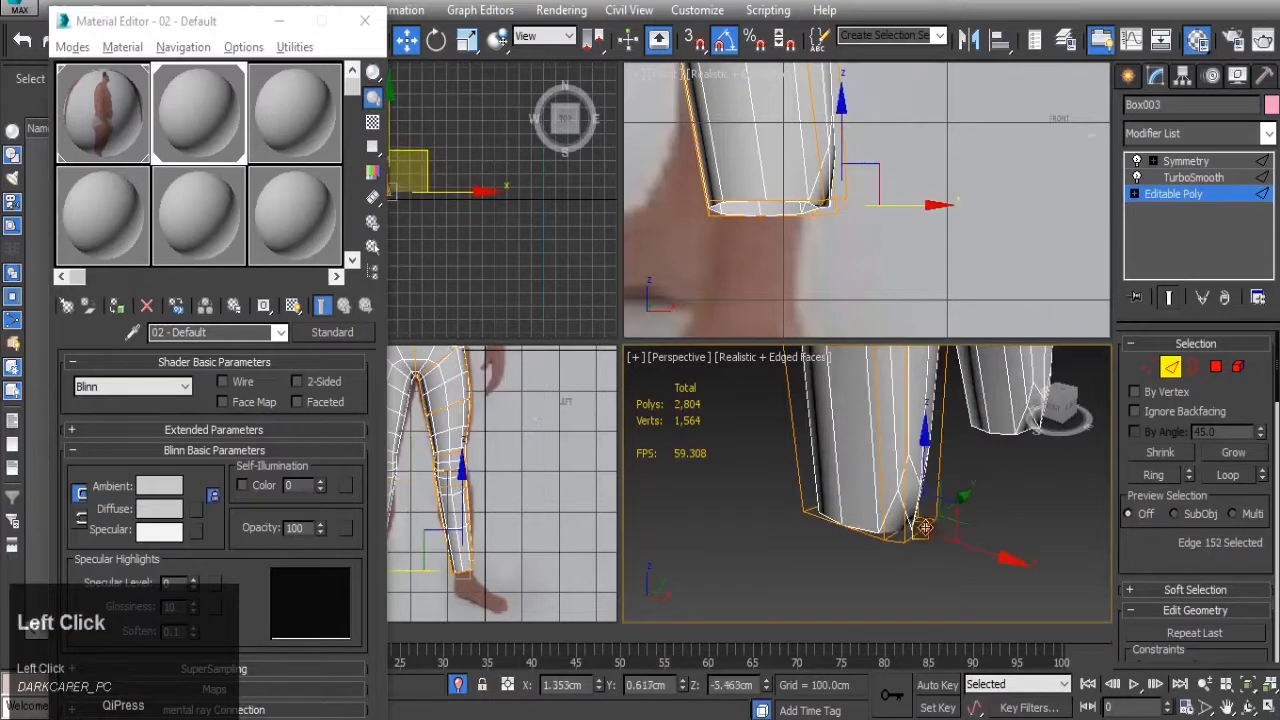
scroll(840, 143, "up", 2)
left_click_drag(855, 173, 849, 15)
scroll(847, 207, "down", 3)
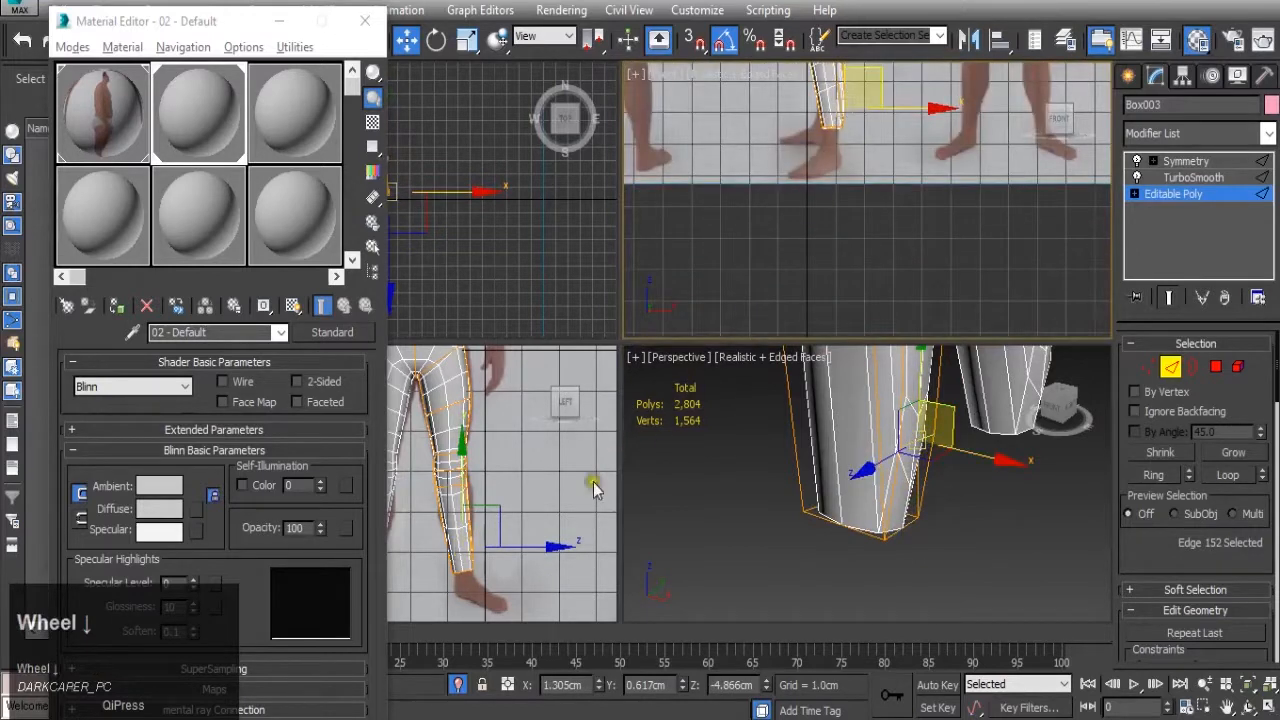
- Select the rear calf polygon and move it about 0.11 cm inward along the Y axis
middle_click_drag(664, 439, 841, 440, "alt")
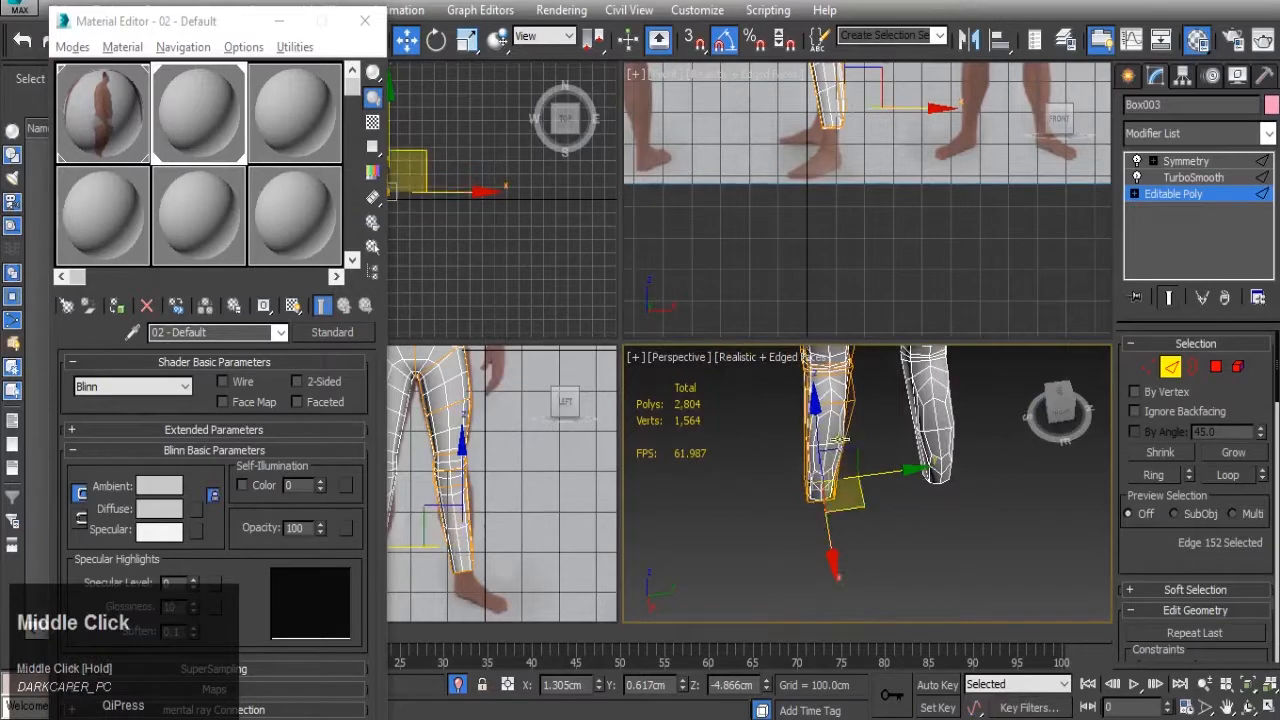
left_click(852, 427)
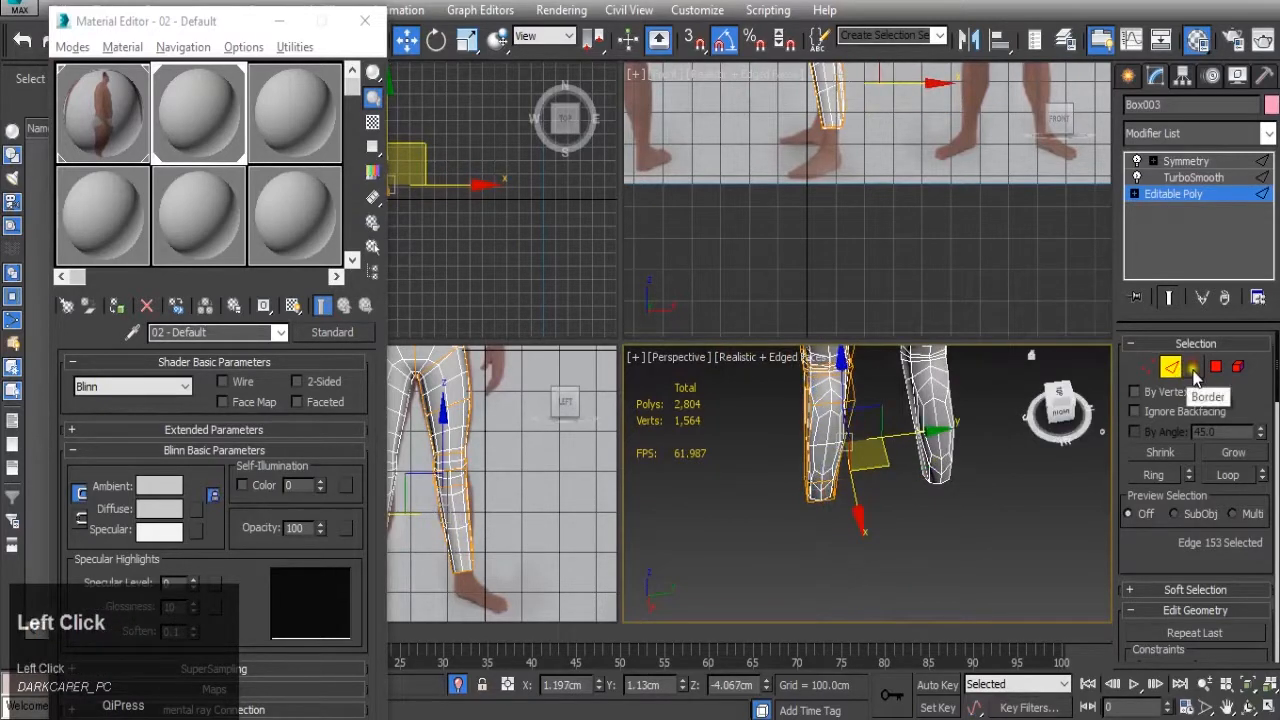
left_click(1215, 367)
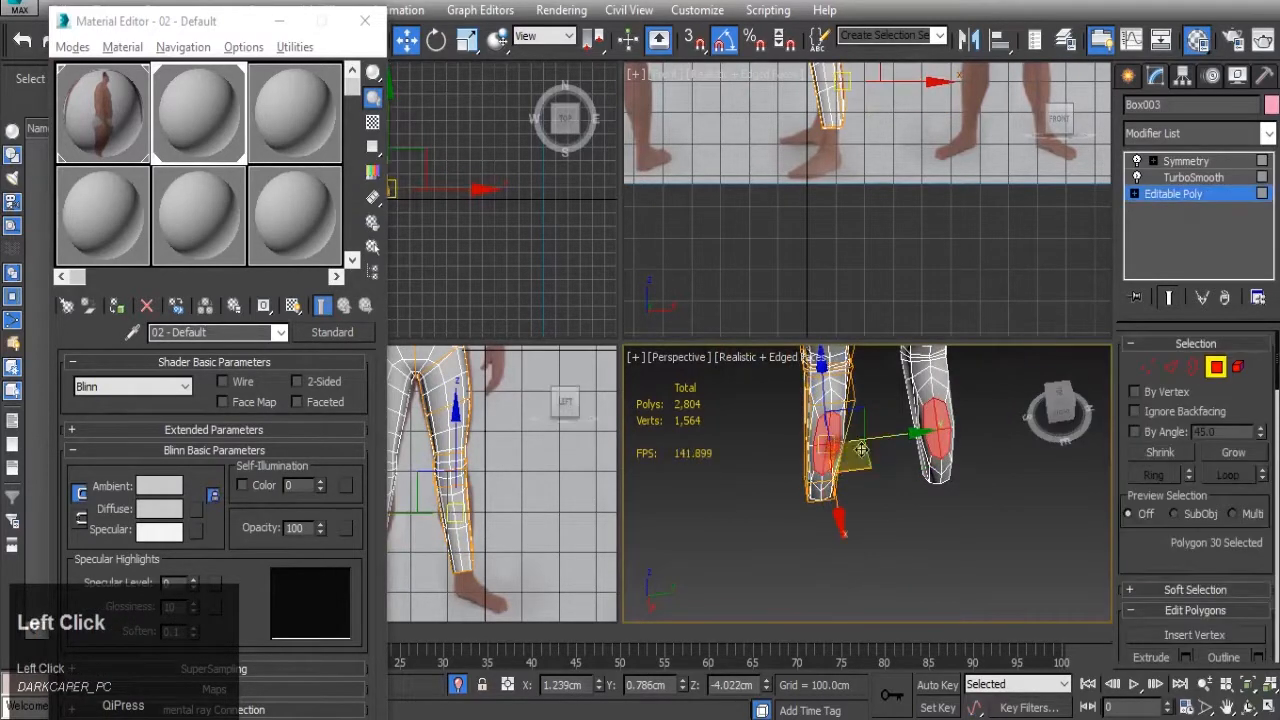
middle_click_drag(891, 440, 695, 452, "alt")
scroll(801, 388, "up", 4)
scroll(801, 388, "down", 3)
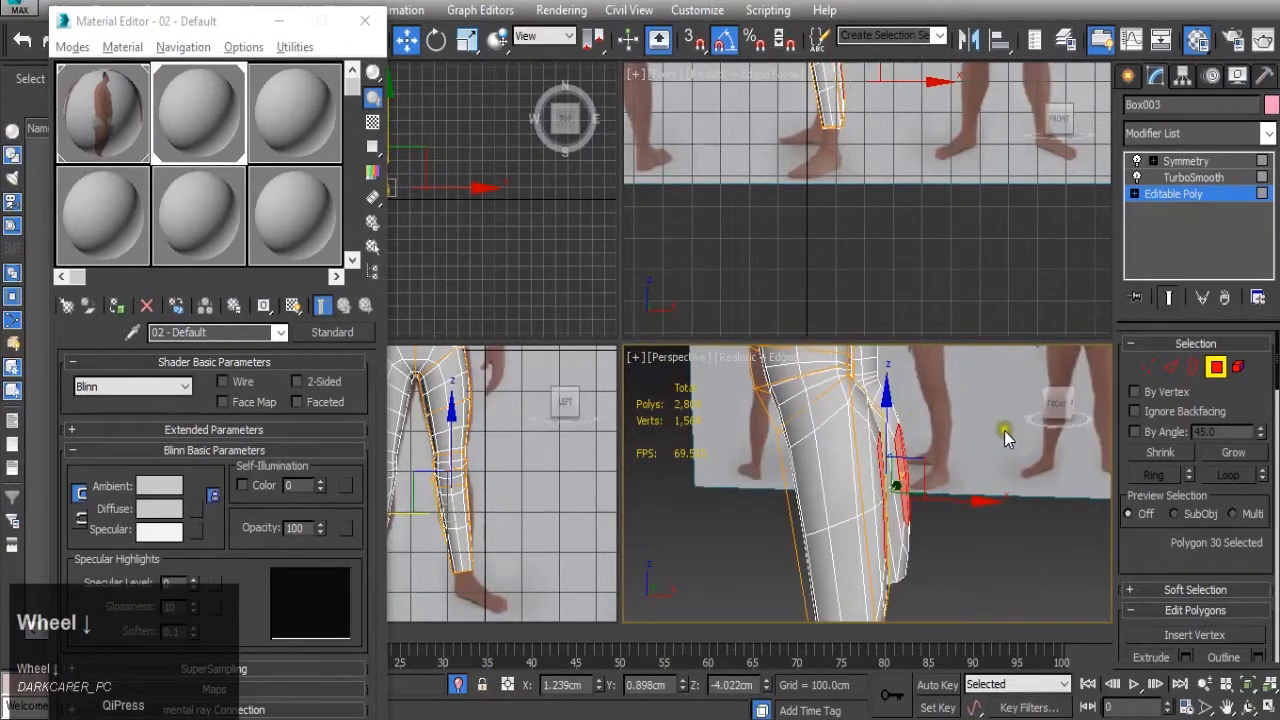
- Compare the calf's profile with the reference leg in the Front and Perspective views and return to edge editing
middle_click_drag(768, 210, 831, 163)
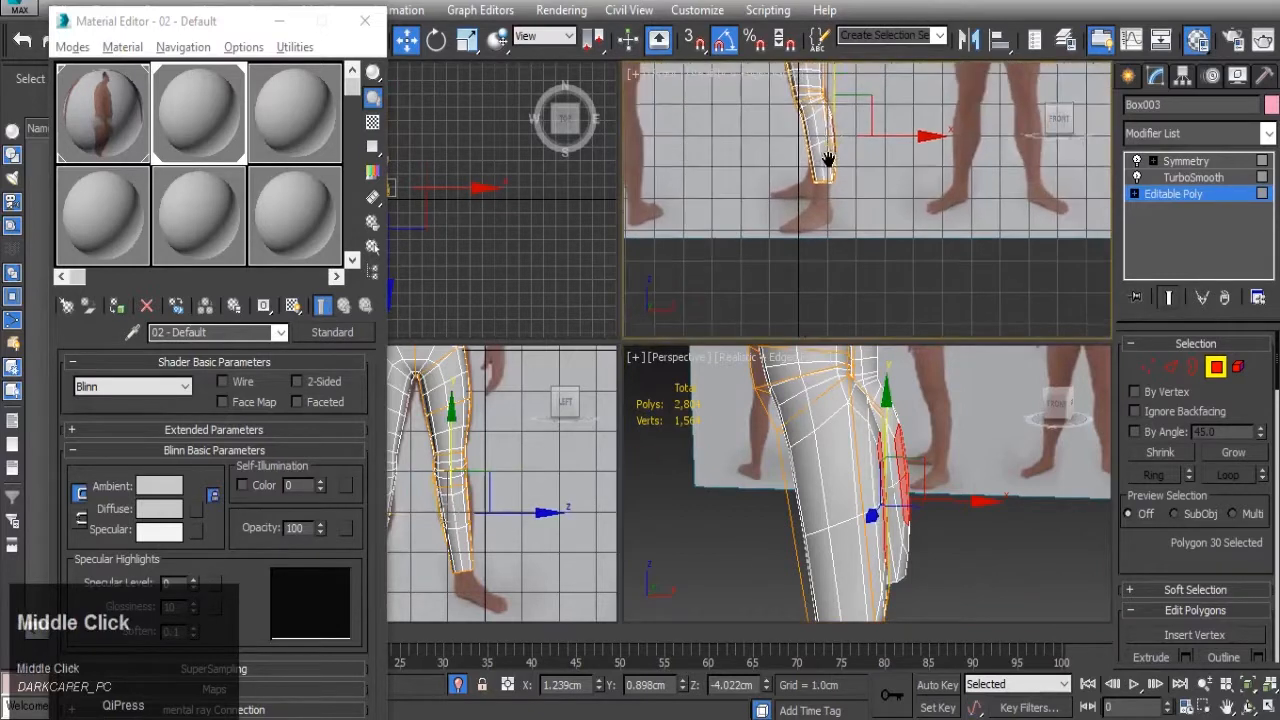
scroll(829, 120, "up", 4)
scroll(829, 116, "down", 2)
scroll(829, 116, "down", 2)
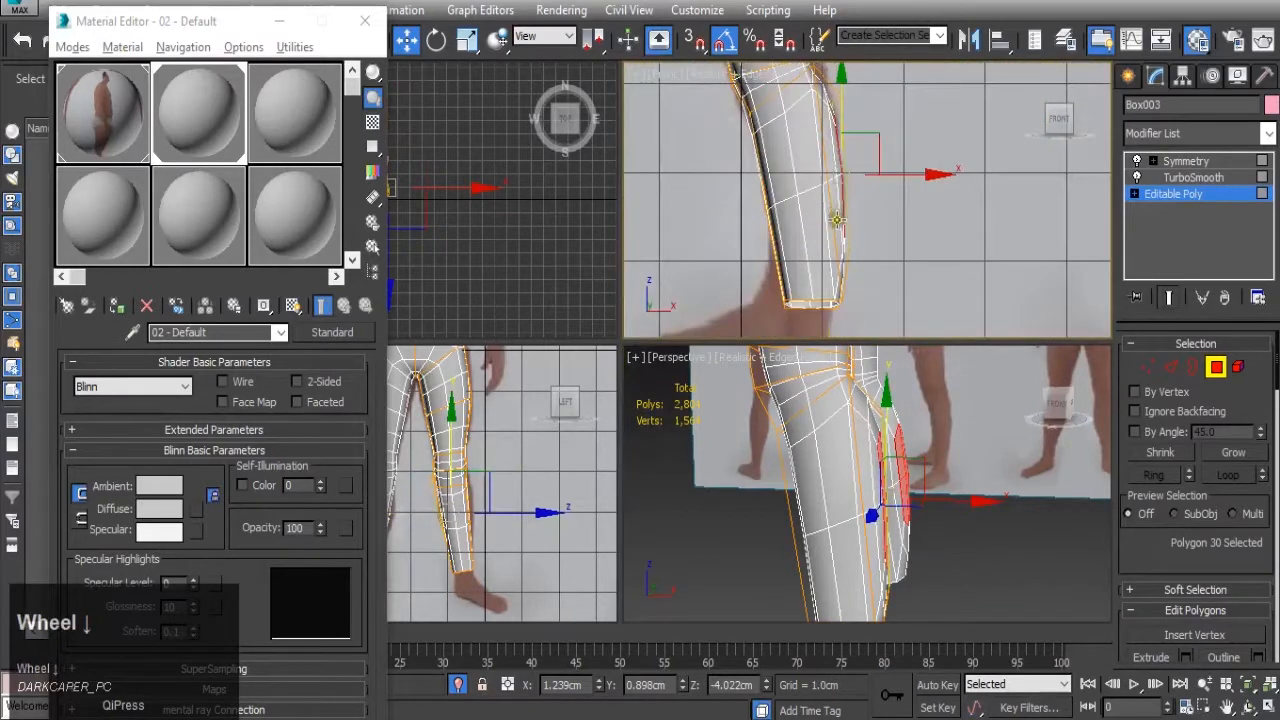
middle_click_drag(836, 218, 830, 205)
scroll(837, 233, "up", 1)
scroll(833, 240, "down", 3)
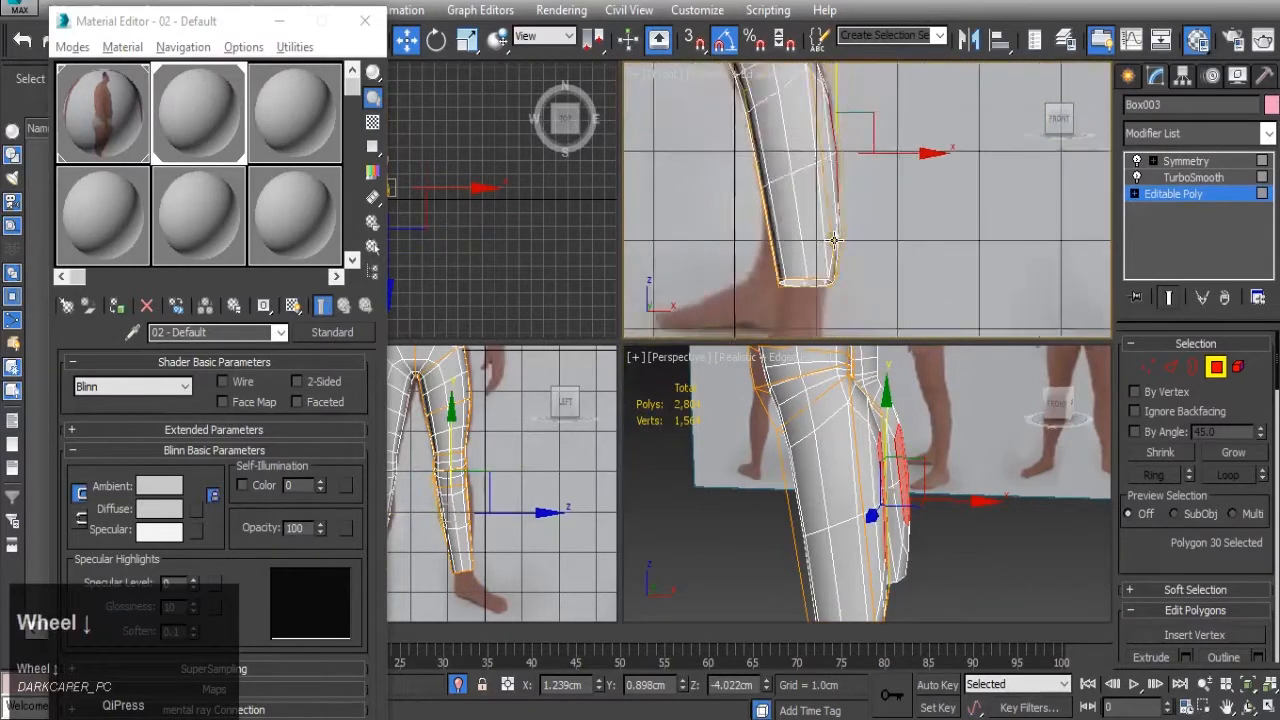
middle_click_drag(867, 388, 814, 478, "alt")
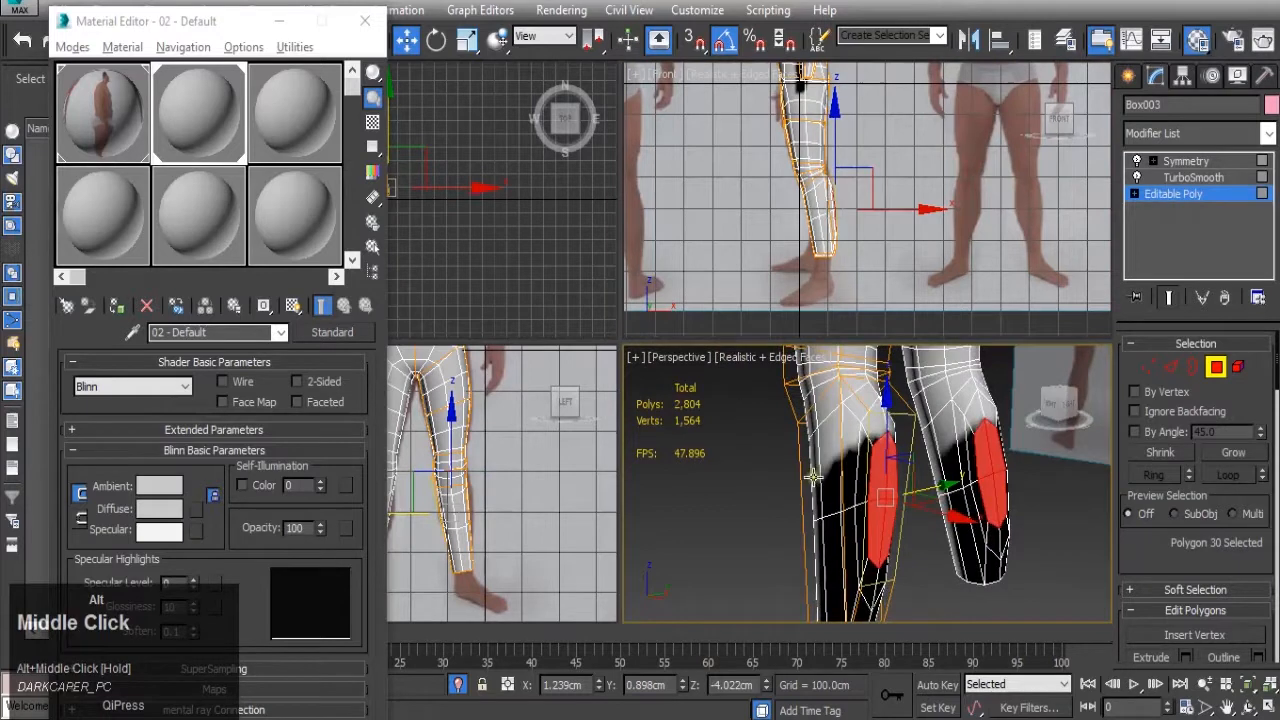
left_click(1174, 368)
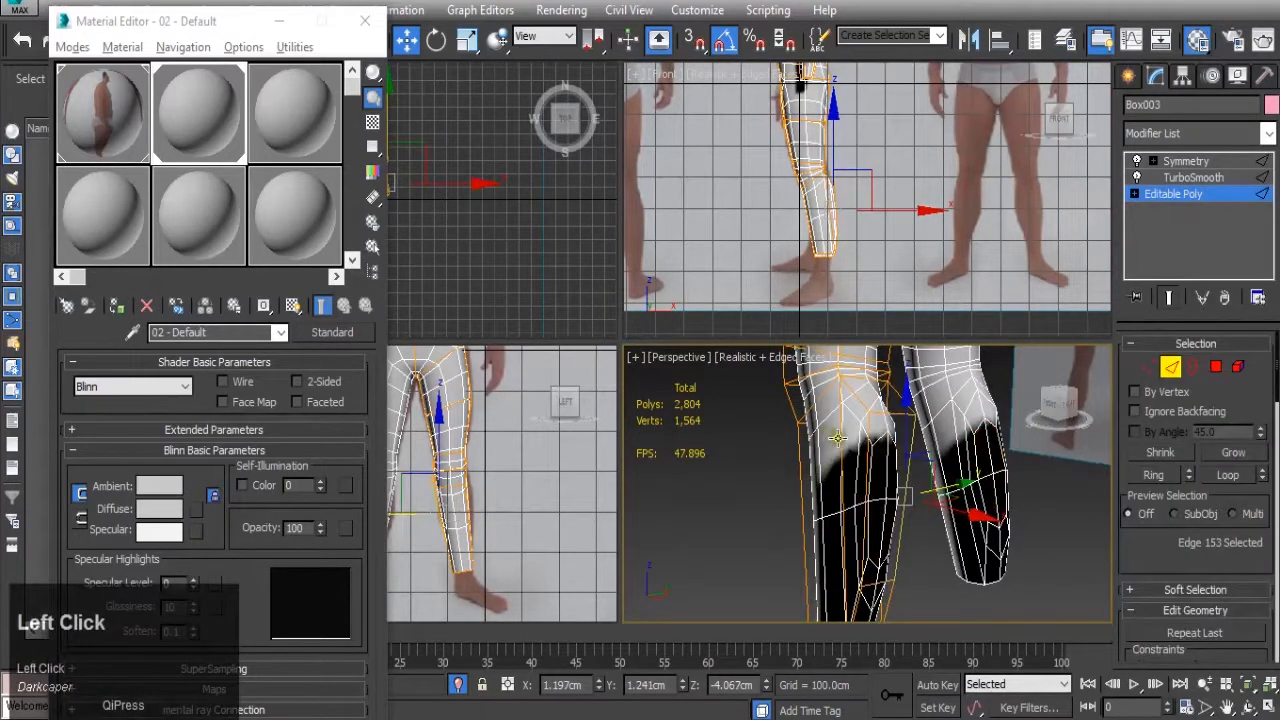
- Switch to vertex editing, select the two vertices at the upper rear of the calf and move them about 0.15 cm down in the Front view
left_click(882, 464)
middle_click_drag(921, 526, 814, 505, "alt")
scroll(914, 529, "down", 2)
scroll(802, 242, "up", 4)
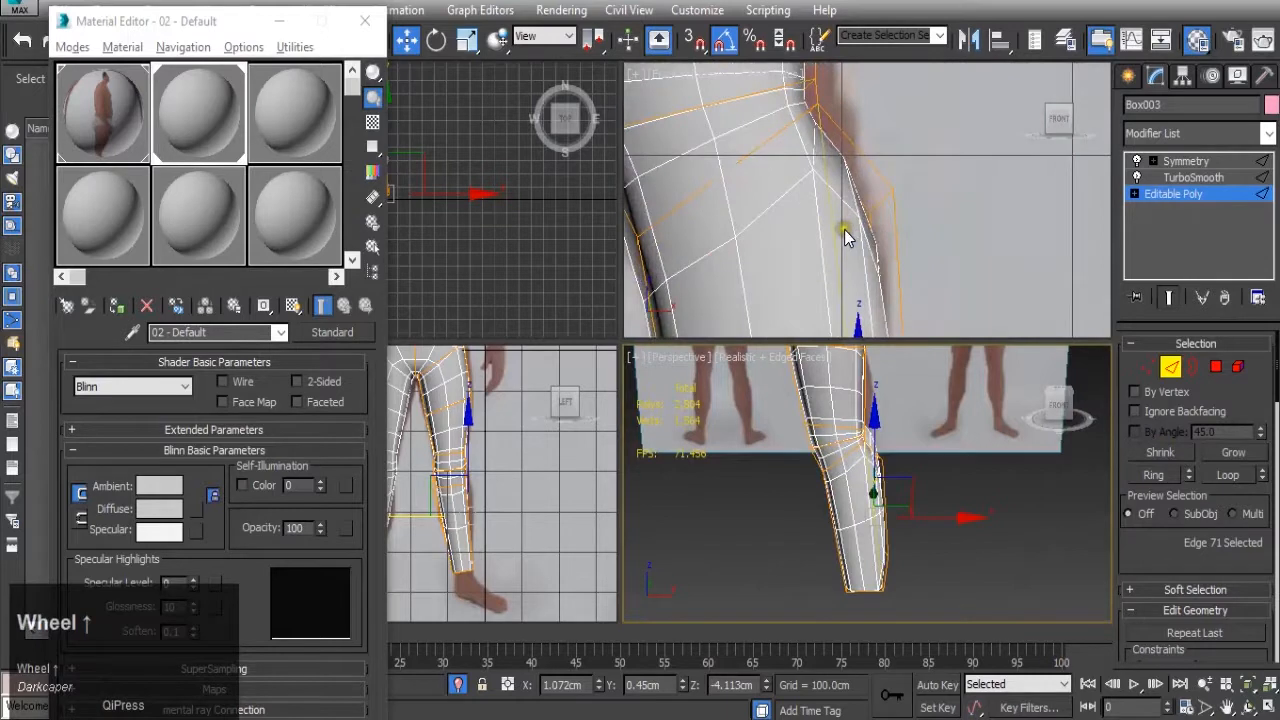
left_click(1170, 368)
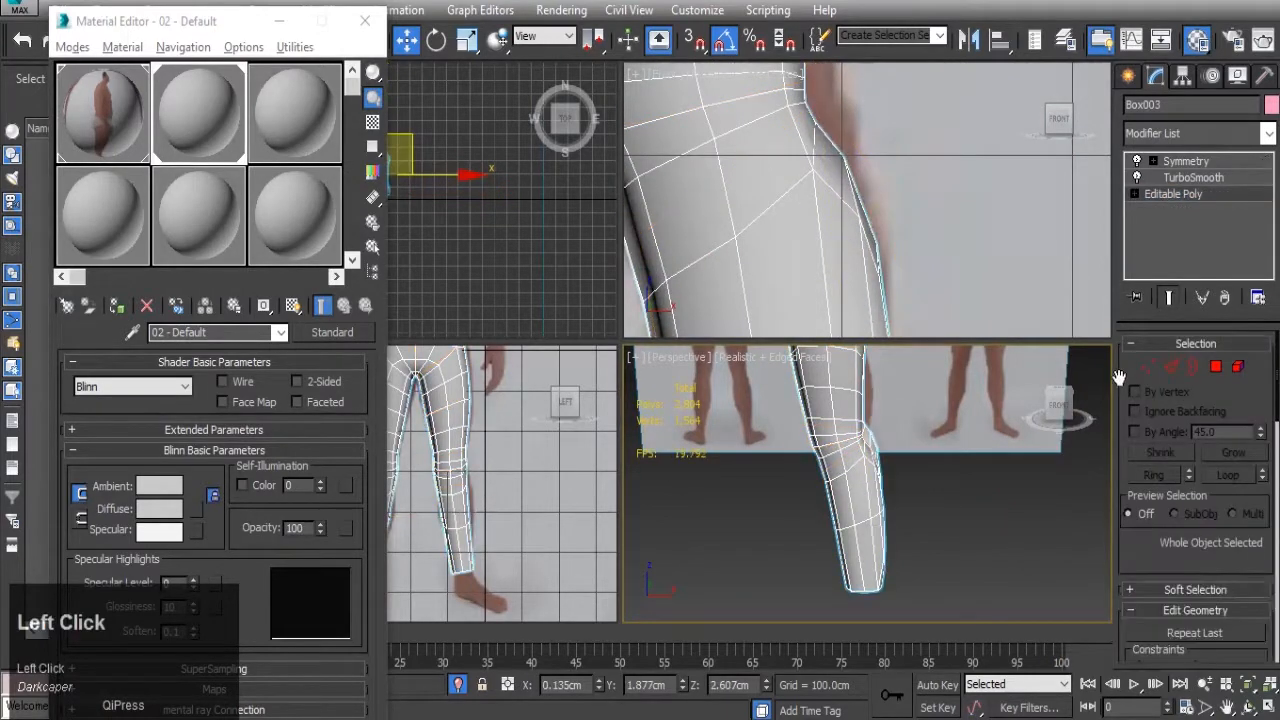
left_click(1148, 367)
left_click_drag(806, 192, 828, 172)
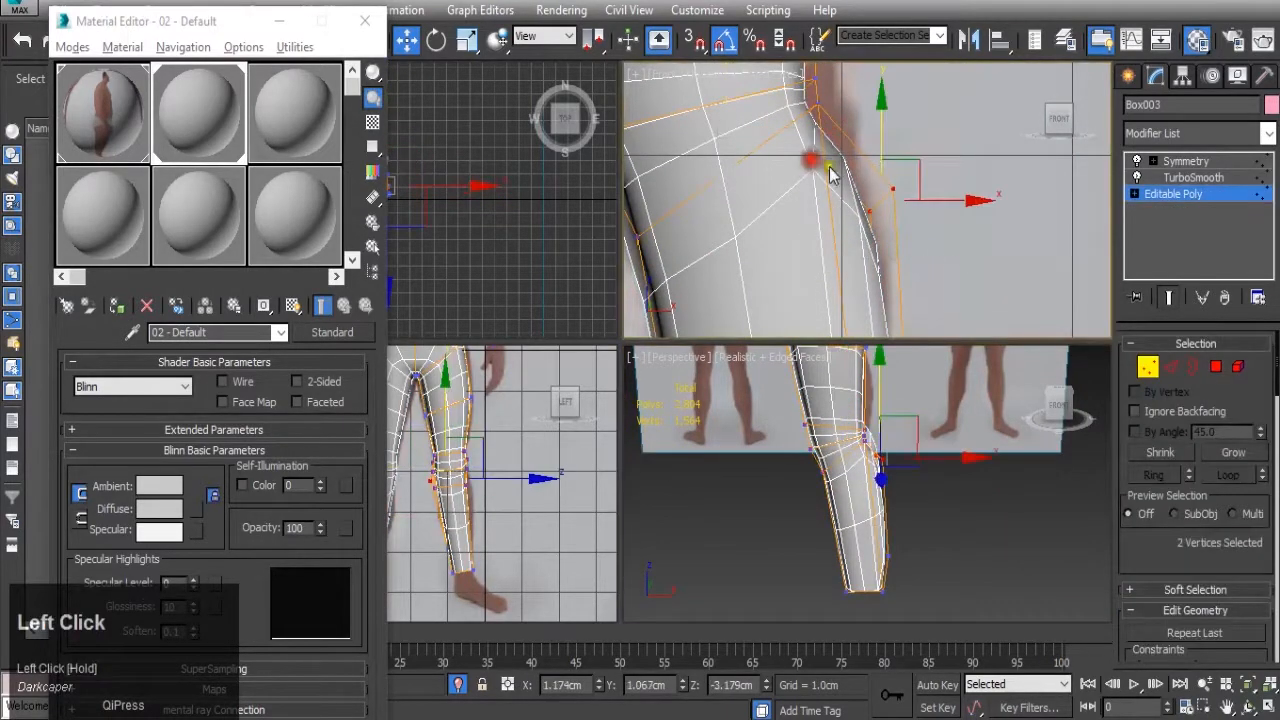
left_click_drag(902, 150, 906, 170)
key("ctrl+z")
left_click_drag(881, 119, 896, 155)
scroll(897, 158, "down", 4)
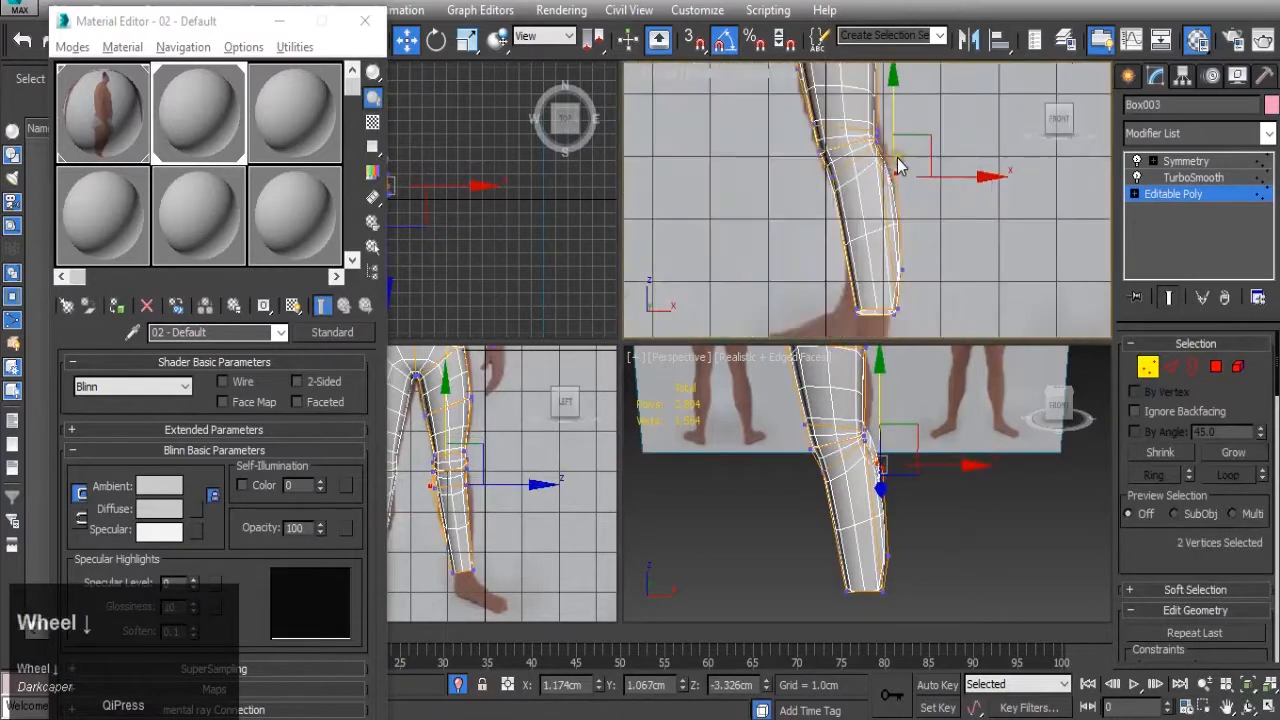
- Examine the calf's shape against the reference in the Front view and the whole body in the Perspective and Left views
scroll(900, 230, "up", 2)
middle_click_drag(903, 251, 870, 238)
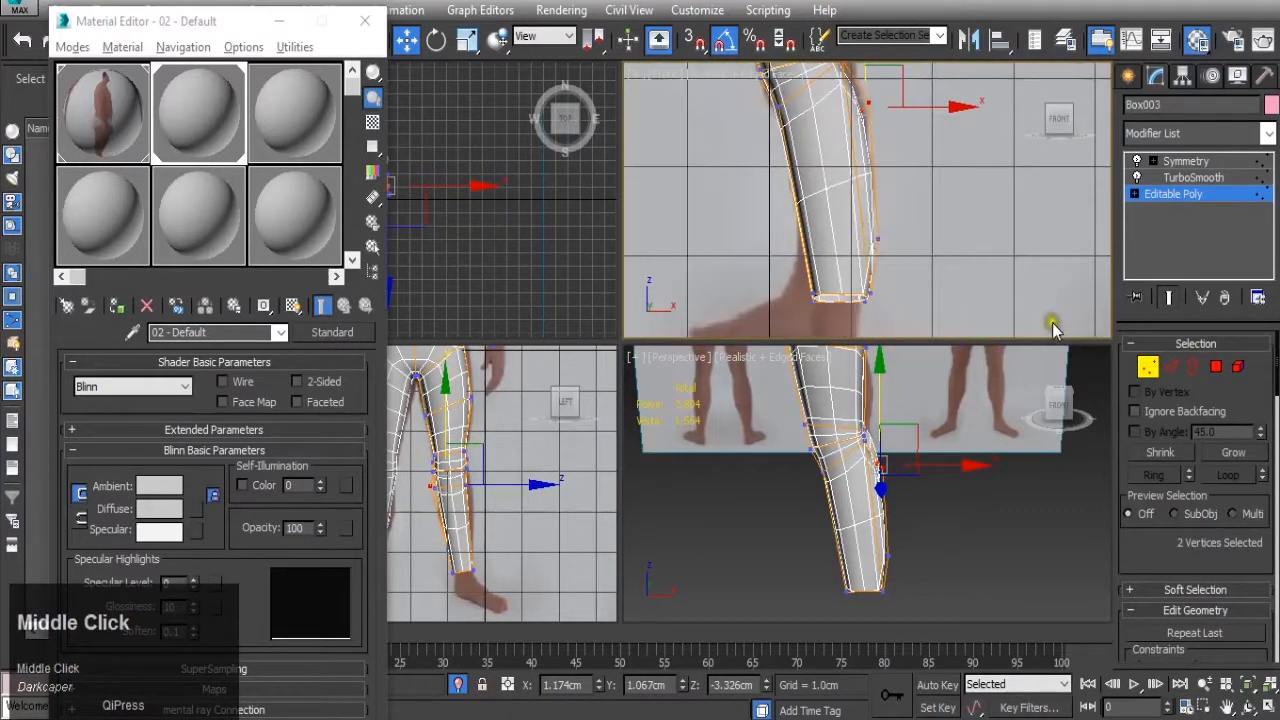
middle_click_drag(906, 535, 970, 578, "alt")
scroll(771, 557, "down", 3)
middle_click_drag(814, 470, 897, 427, "alt")
scroll(871, 362, "up", 3)
scroll(897, 427, "up", 2)
scroll(897, 427, "down", 3)
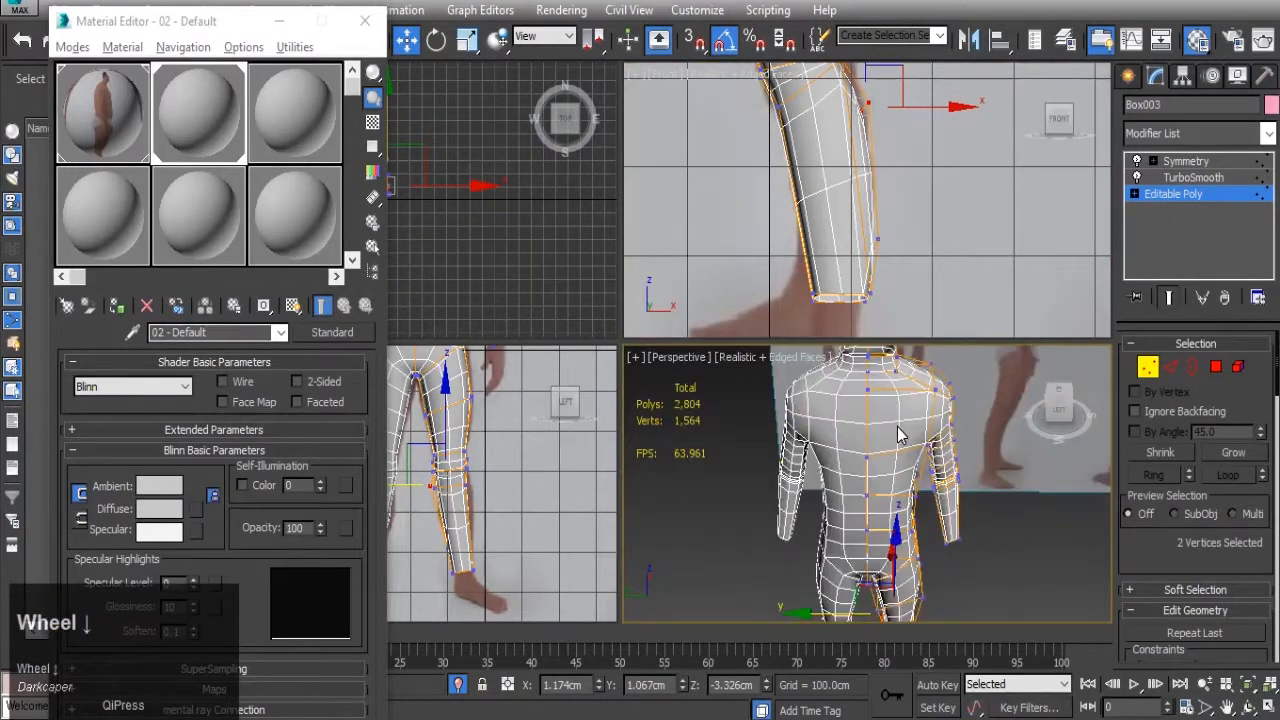
left_click(1267, 706)
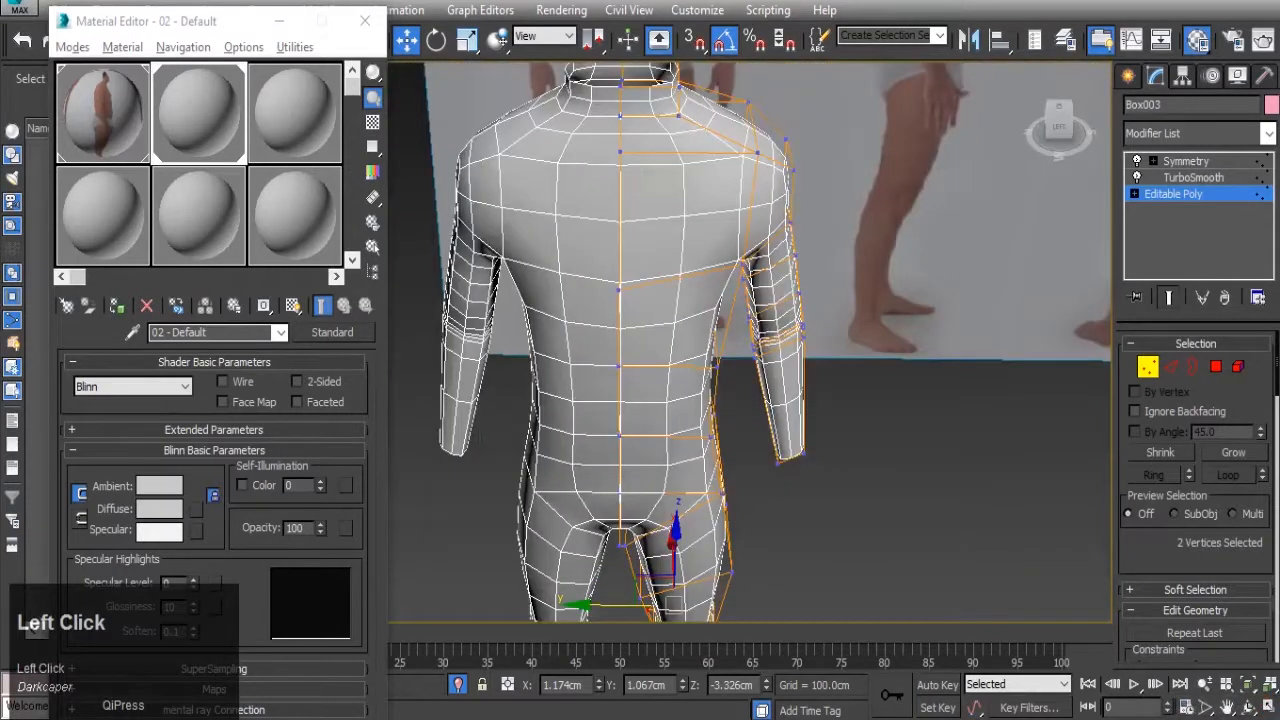
left_click(1267, 706)
middle_click_drag(432, 428, 524, 406)
scroll(504, 362, "down", 3)
scroll(524, 406, "up", 4)
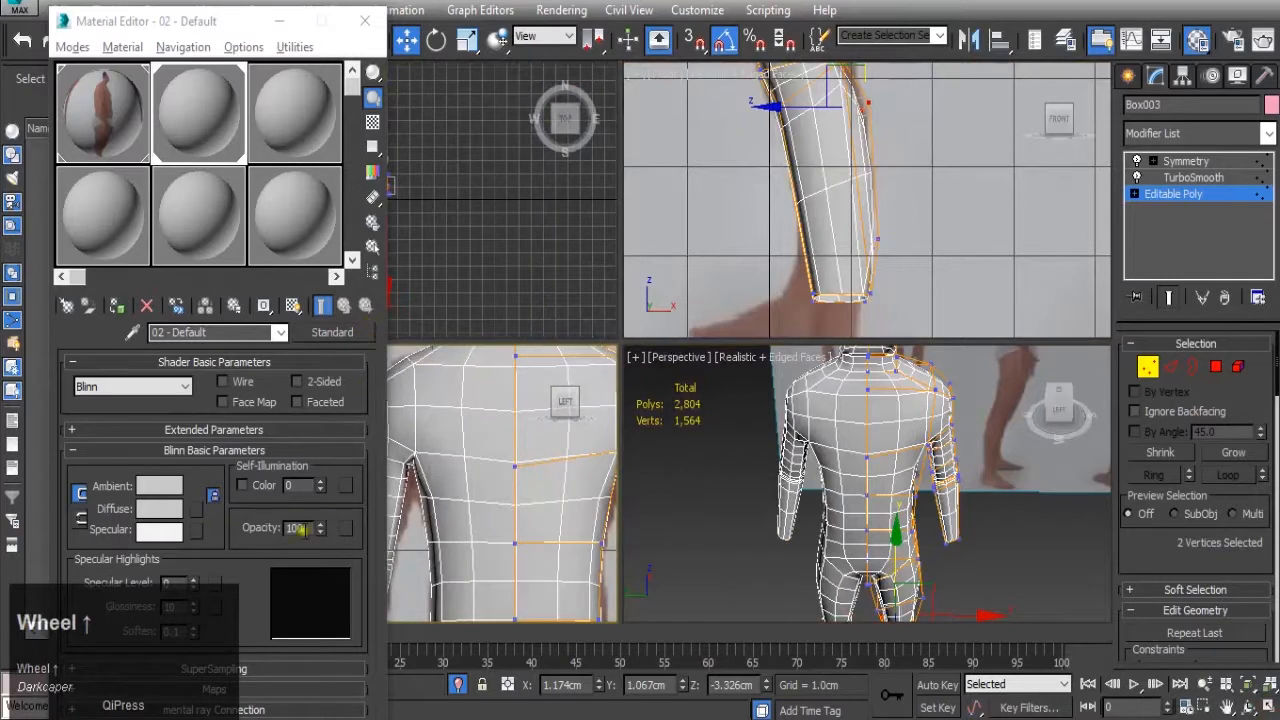
- Set the body material's opacity to 0 and clear the vertex selection with the chest reference in view
right_click(324, 521)
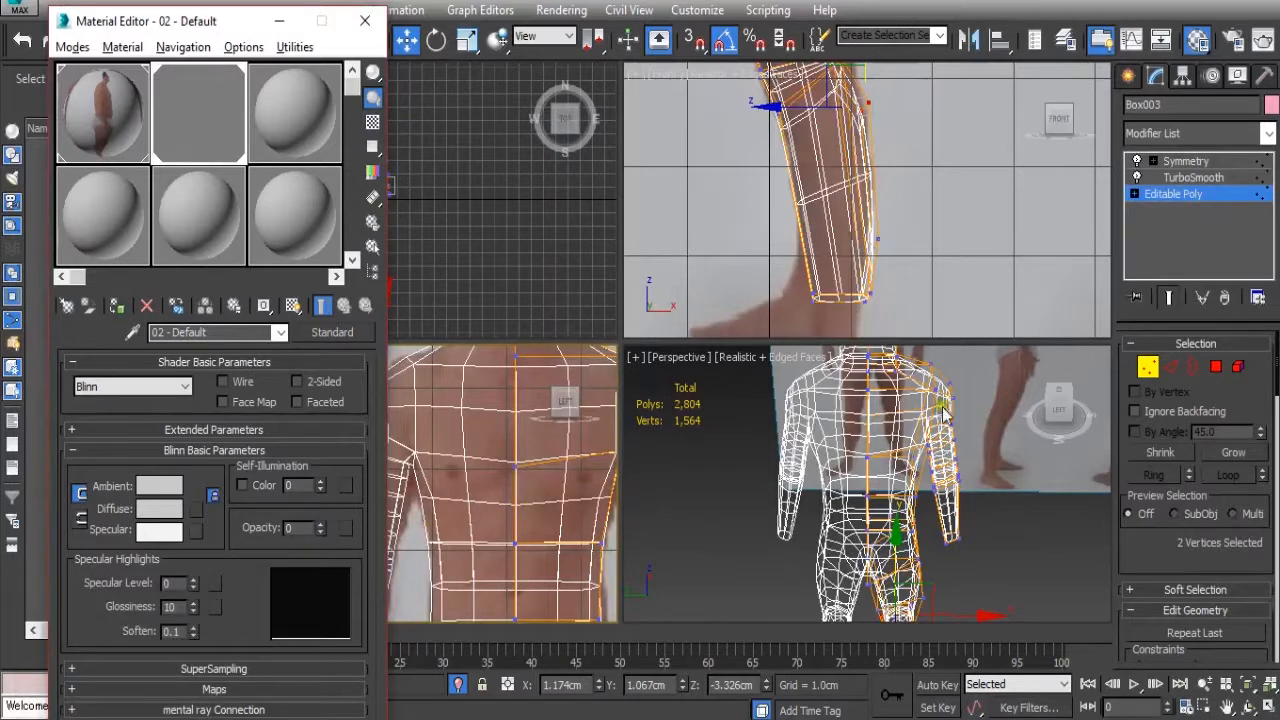
left_click(528, 462)
scroll(537, 543, "up", 1)
scroll(535, 543, "down", 2)
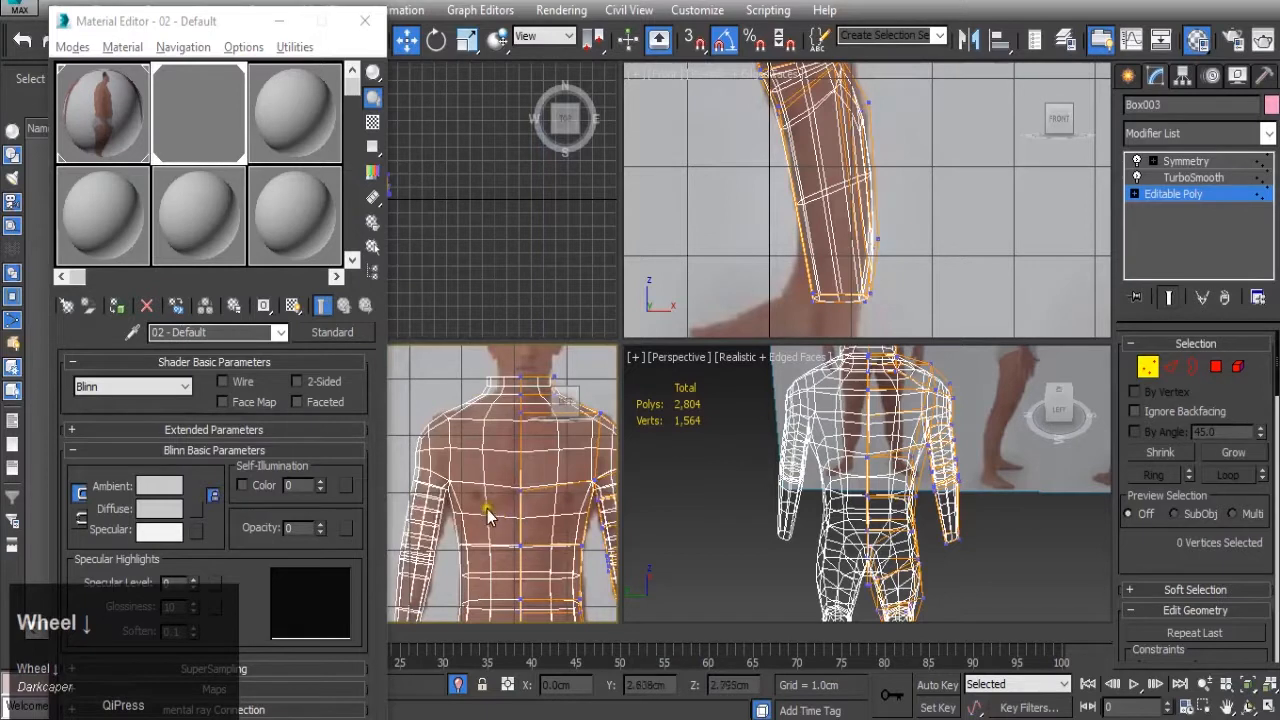
scroll(480, 505, "up", 1)
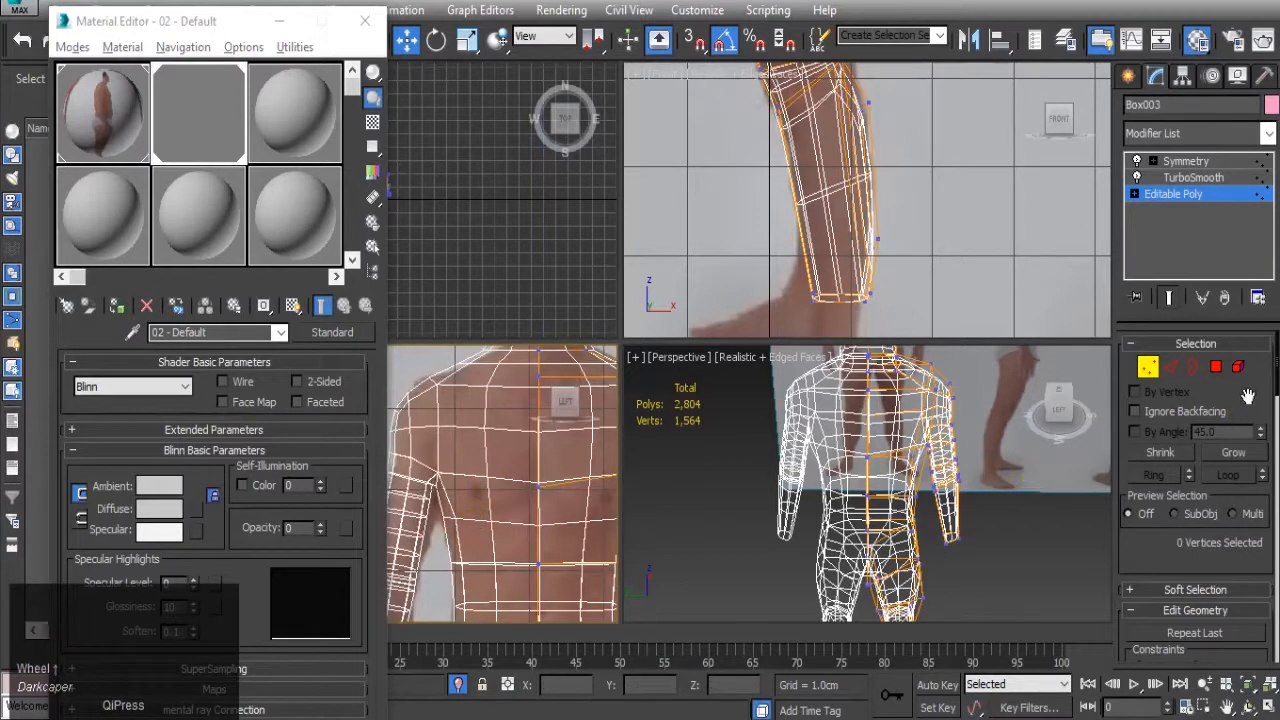
- Select the ring of vertical edges around the torso just below the chest and connect them with 1 segment
left_click(1172, 368)
left_click(548, 520)
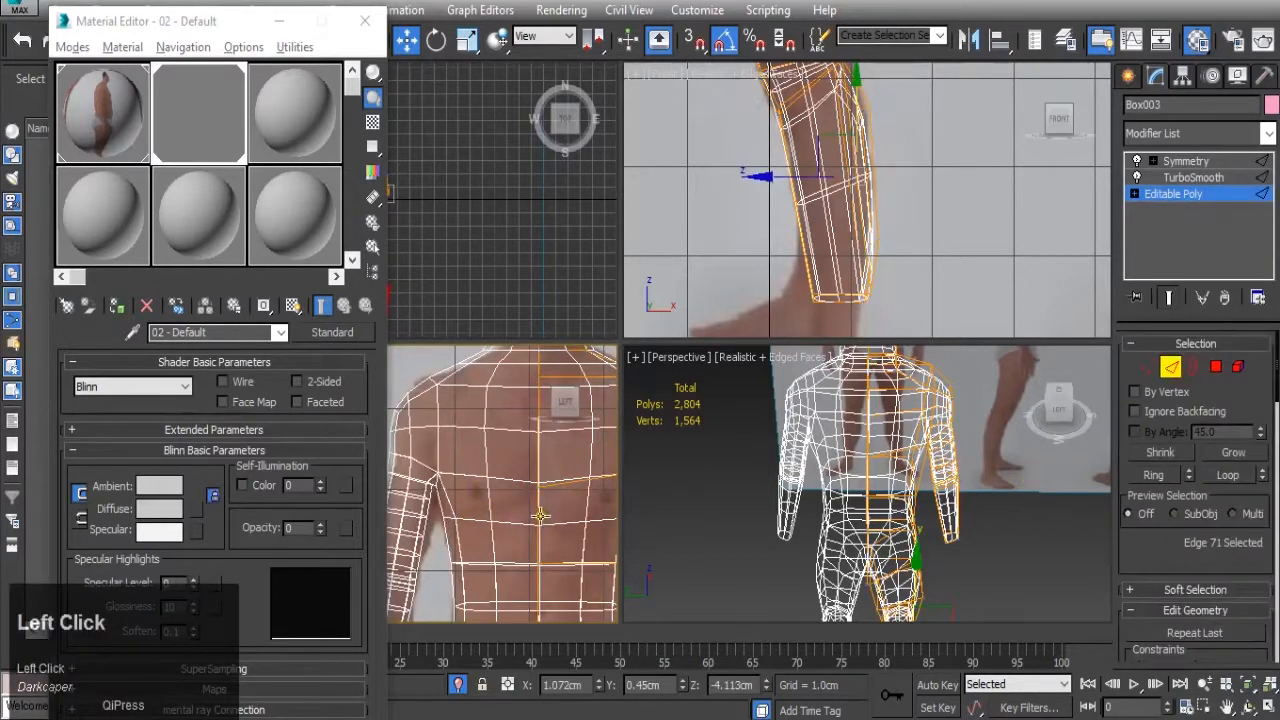
left_click(540, 515)
middle_click_drag(596, 540, 521, 537)
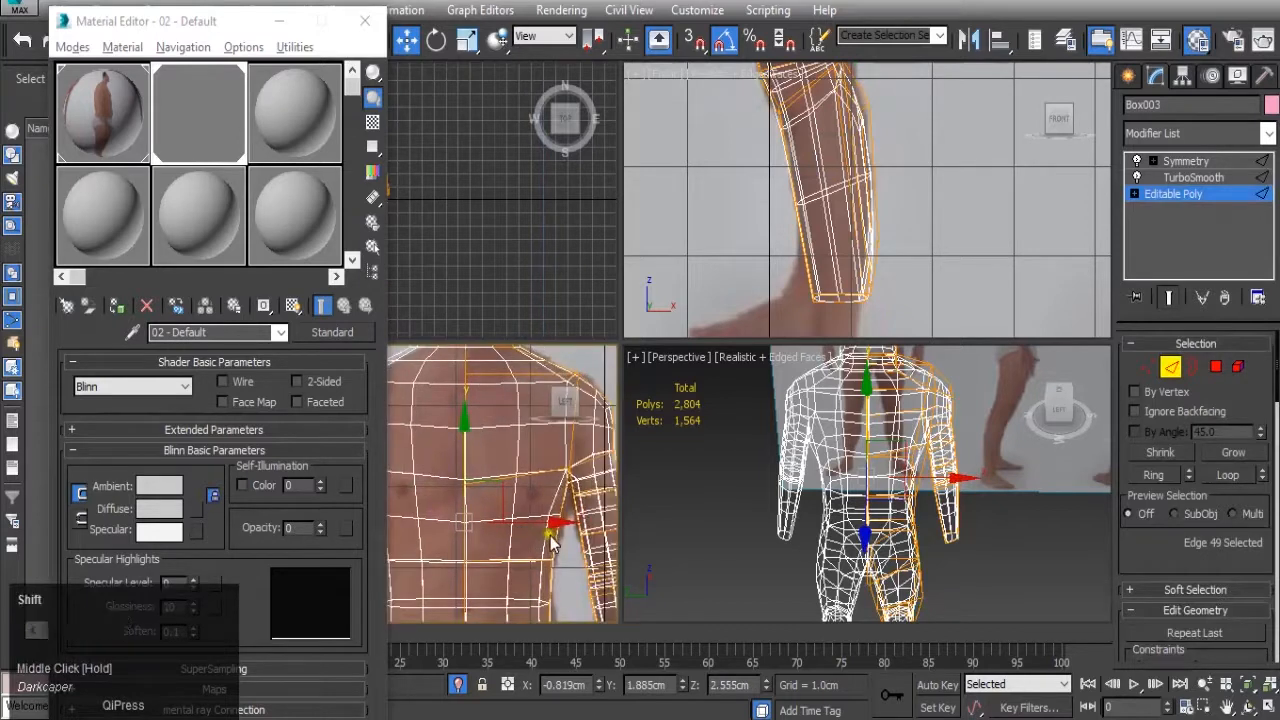
left_click(553, 533, "shift")
scroll(1212, 533, "down", 10)
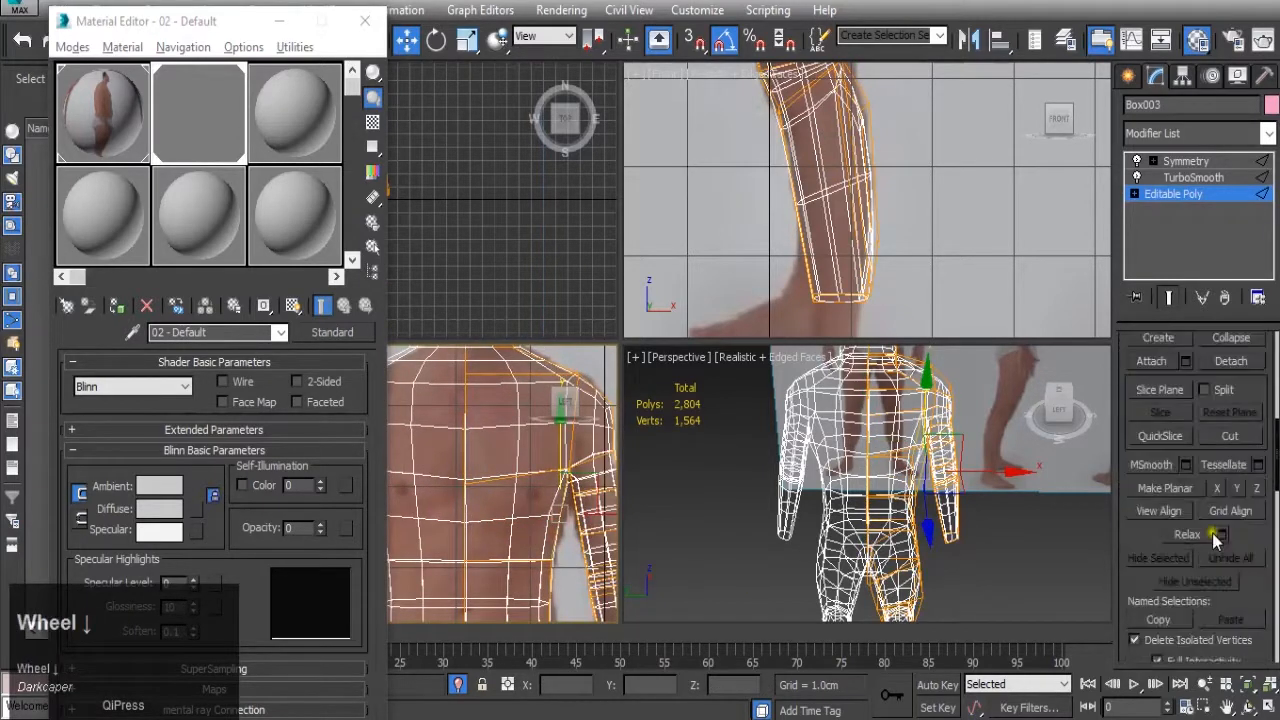
scroll(1211, 518, "down", 8)
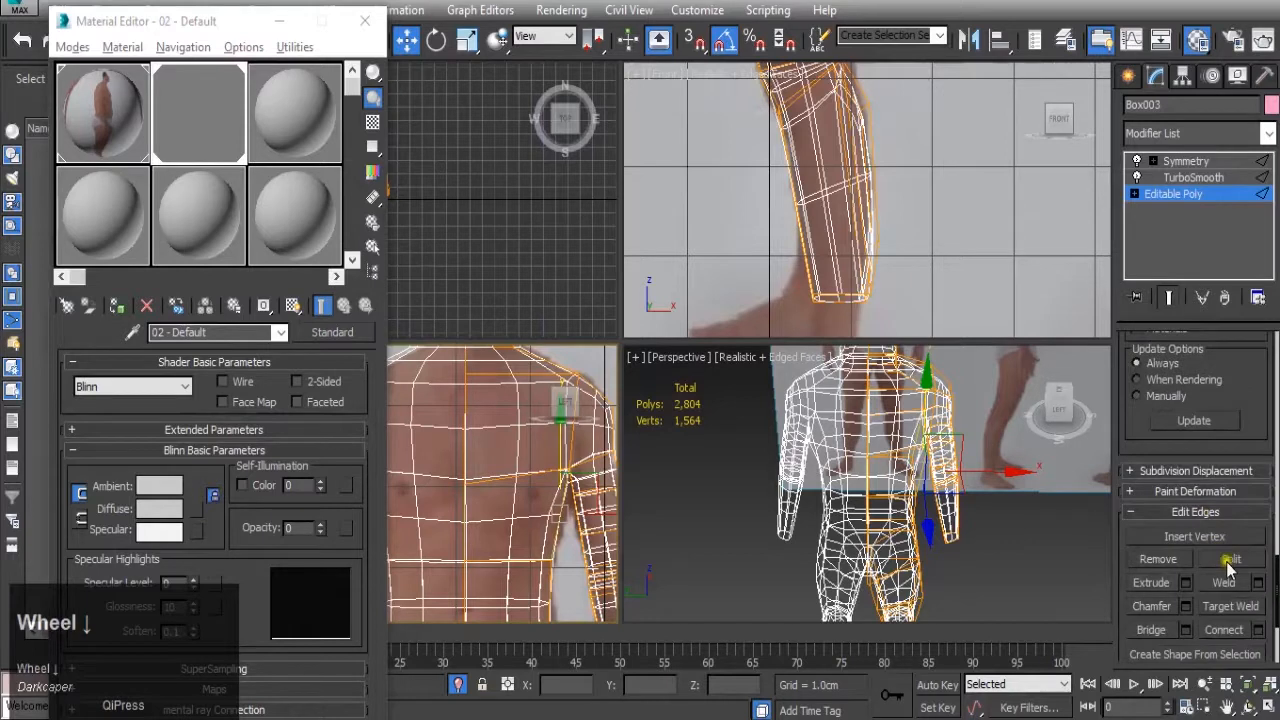
left_click(1259, 638)
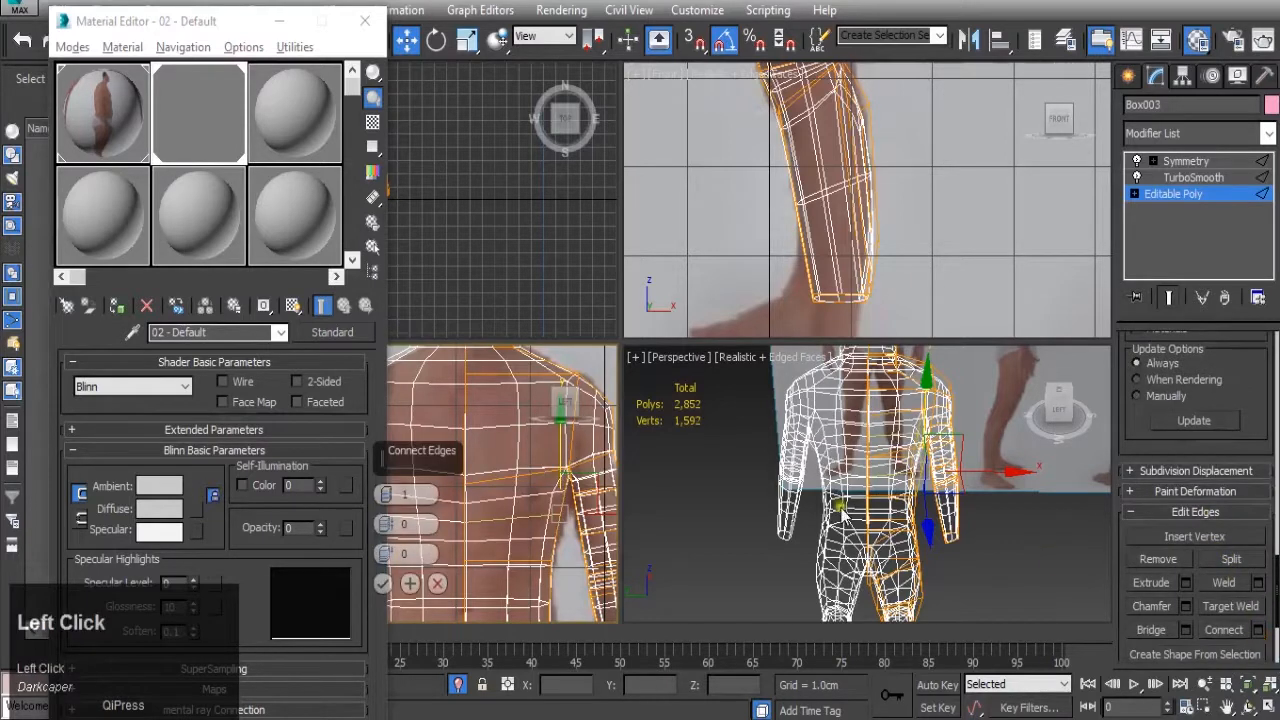
left_click(383, 583)
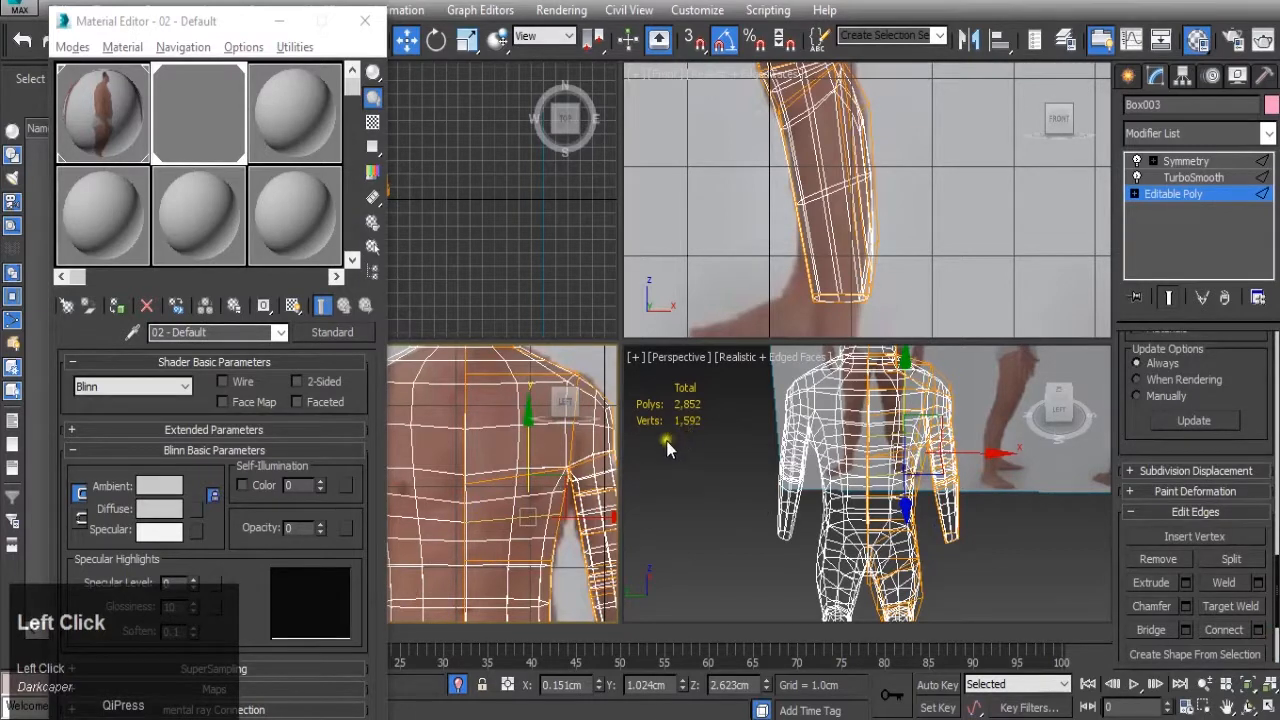
- Switch to polygon editing and select the two front chest polygons above the new edge loop
left_click(1202, 202)
left_click(1214, 367)
left_click(522, 444)
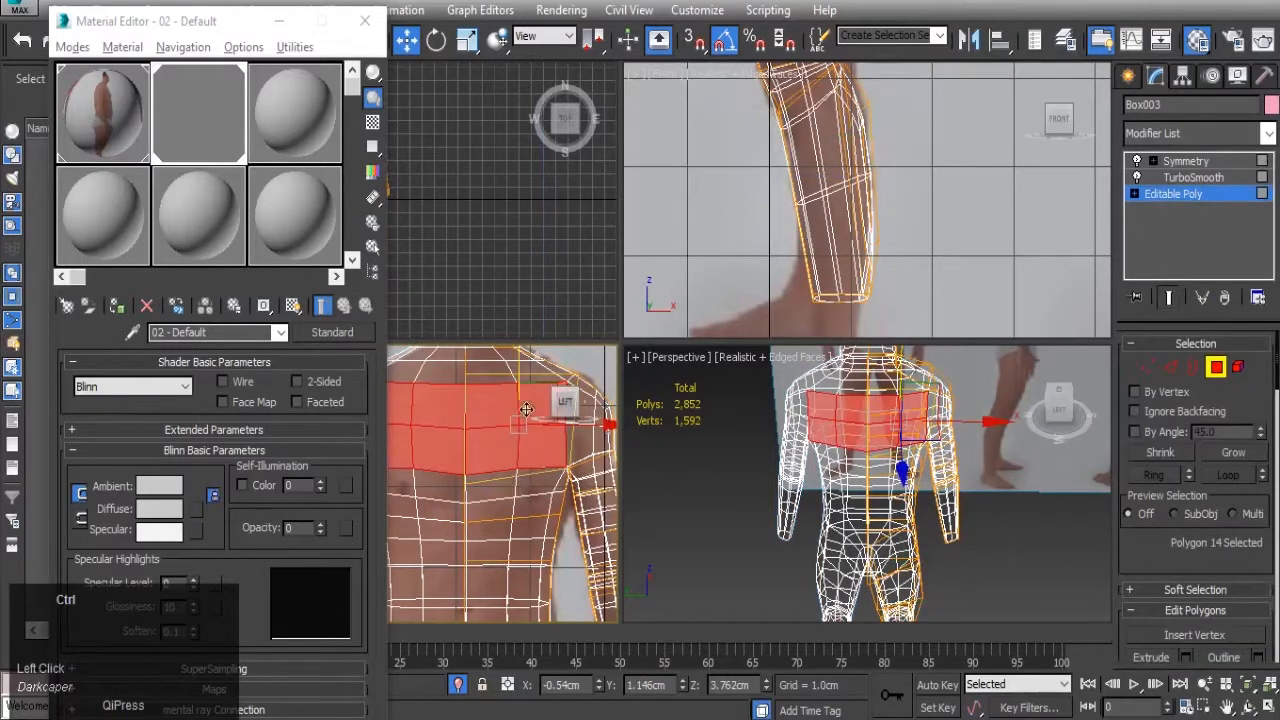
left_click(529, 494, "ctrl")
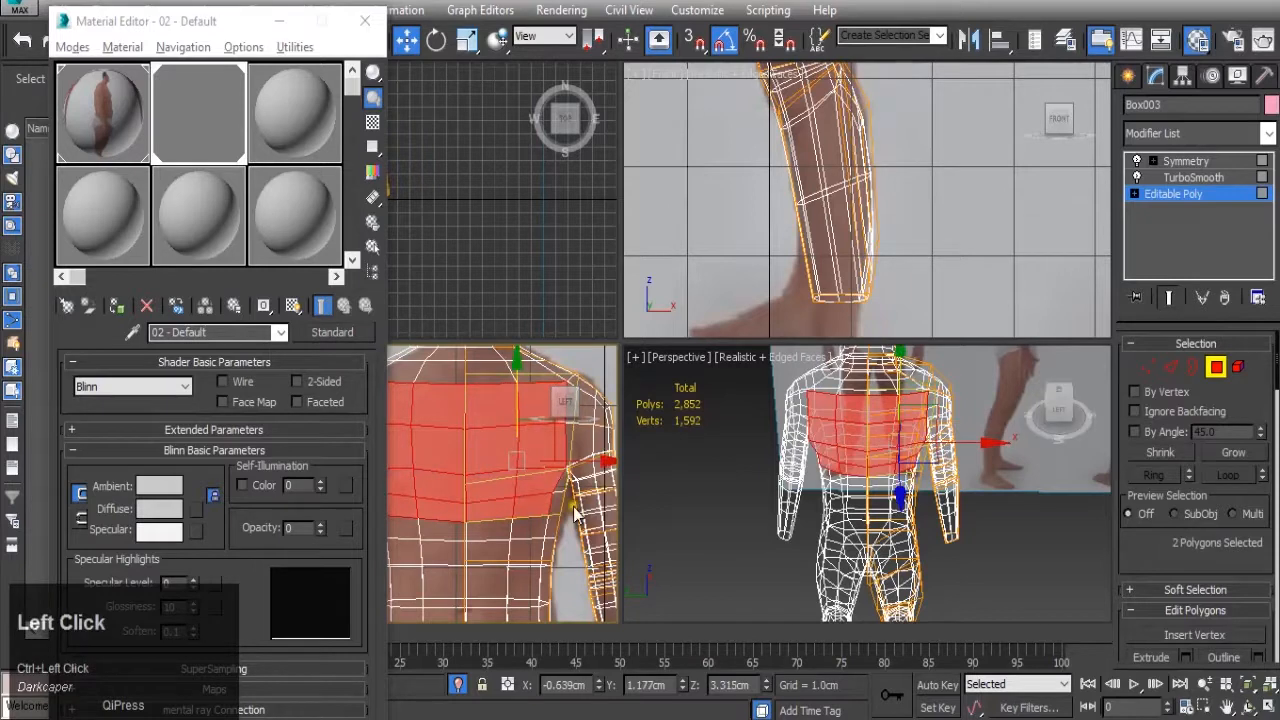
middle_click_drag(913, 415, 1098, 328, "alt")
scroll(897, 466, "up", 4)
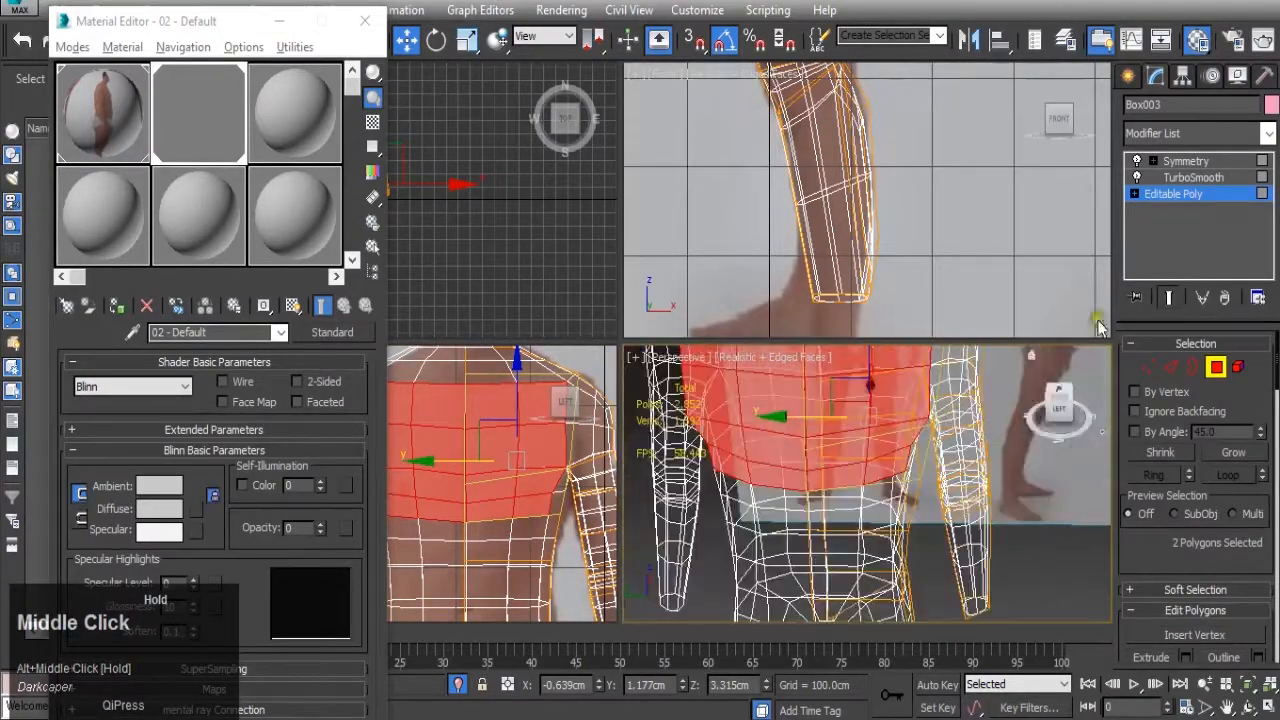
left_click(1157, 199)
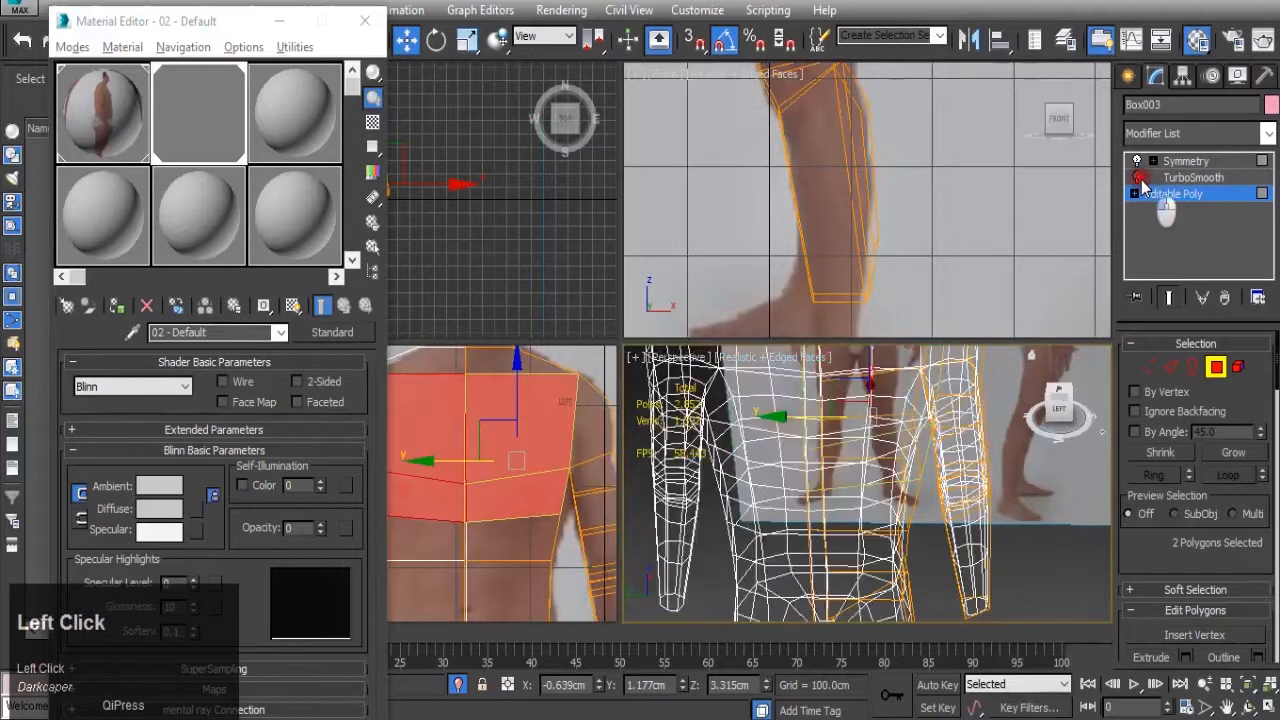
scroll(1207, 500, "down", 2)
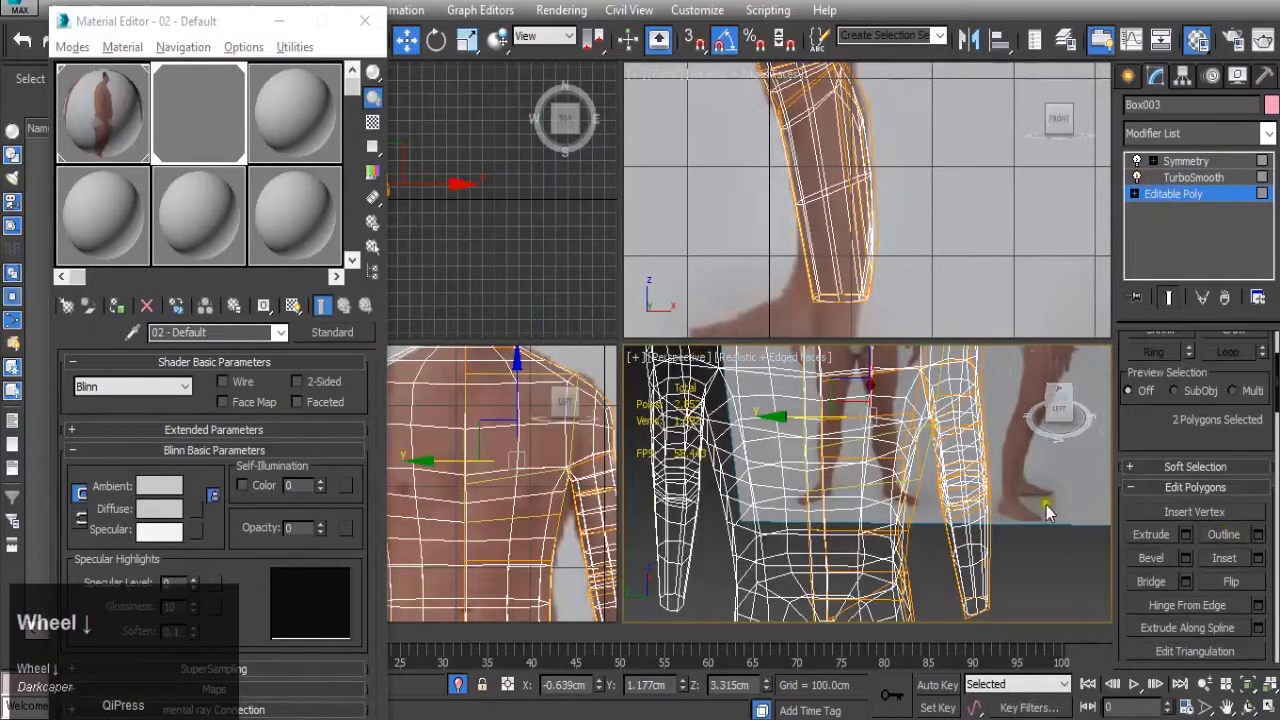
middle_click_drag(863, 421, 866, 421, "alt")
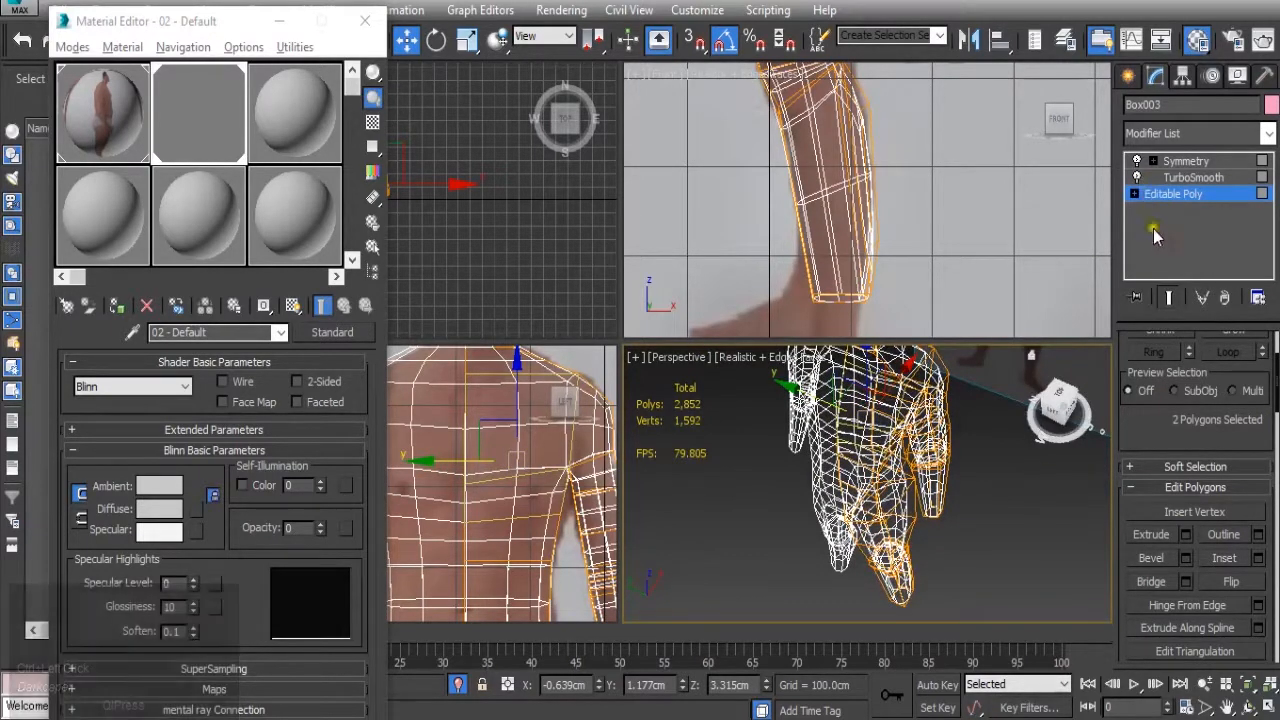
- Set the body material's opacity to 94 and extrude the two chest polygons by 0.143 cm
left_click_drag(328, 530, 326, 440)
scroll(1200, 385, "up", 3)
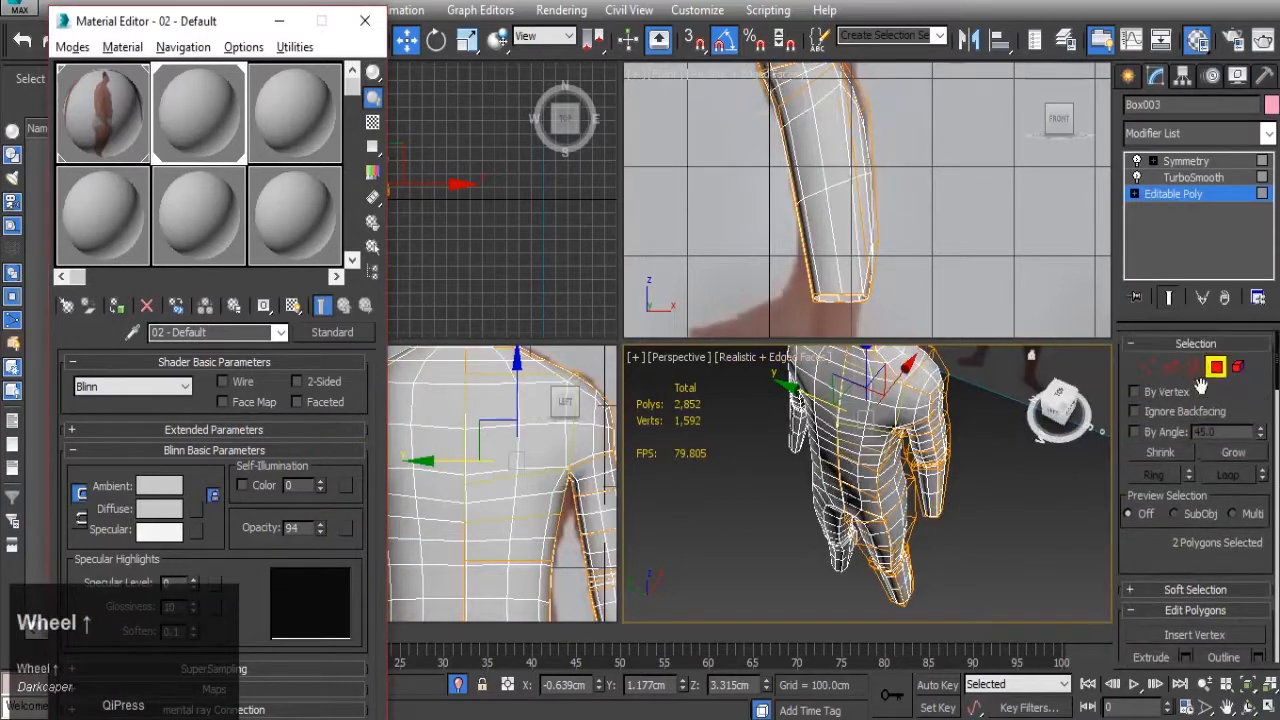
scroll(1193, 600, "down", 3)
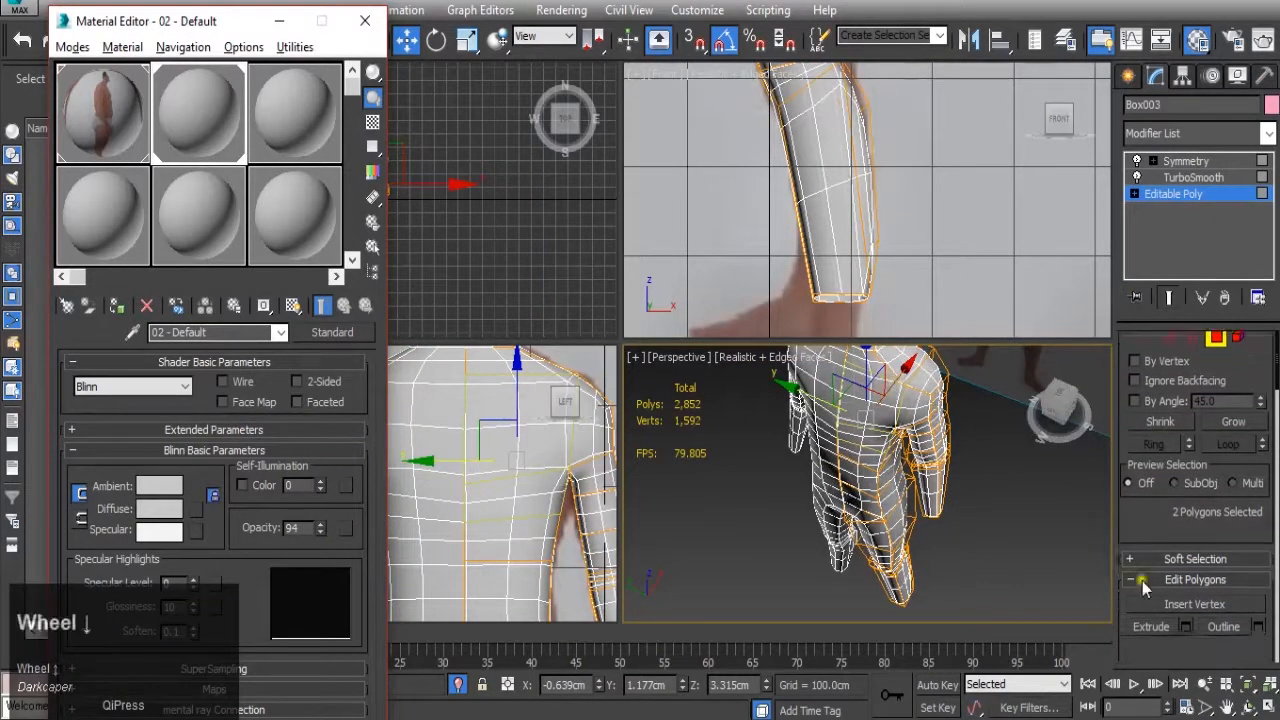
left_click(1188, 597)
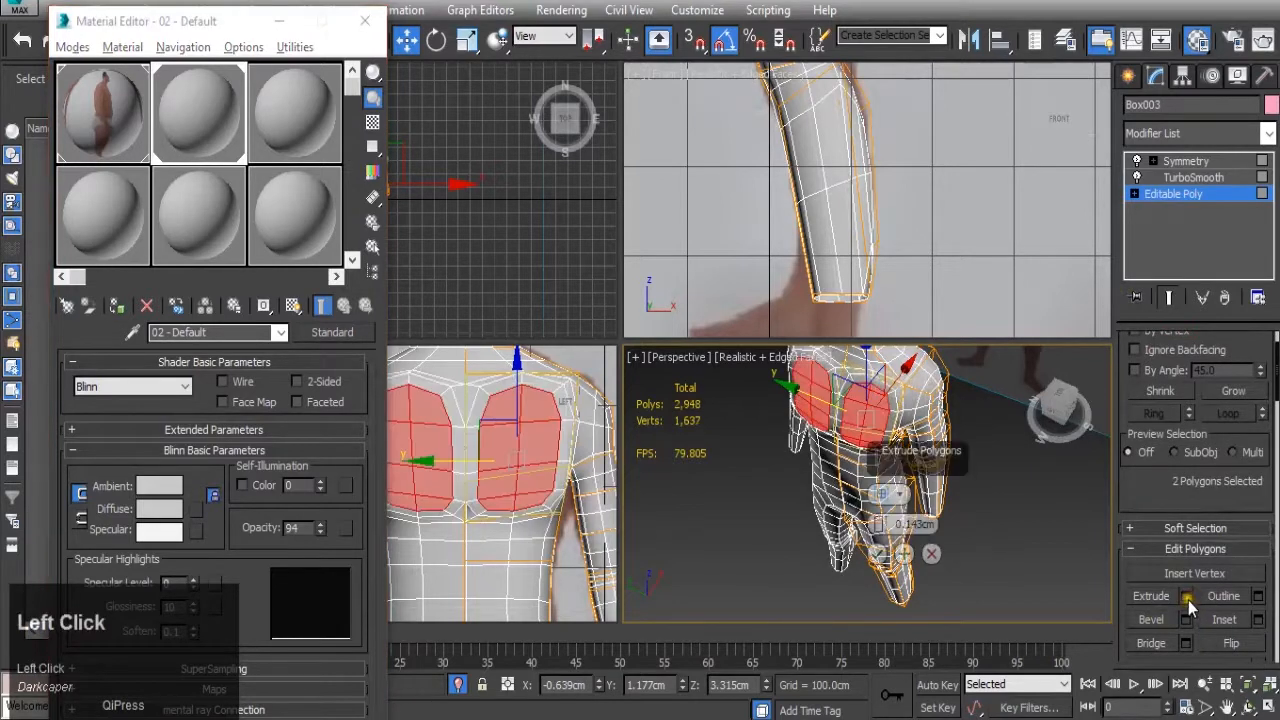
scroll(534, 481, "down", 2)
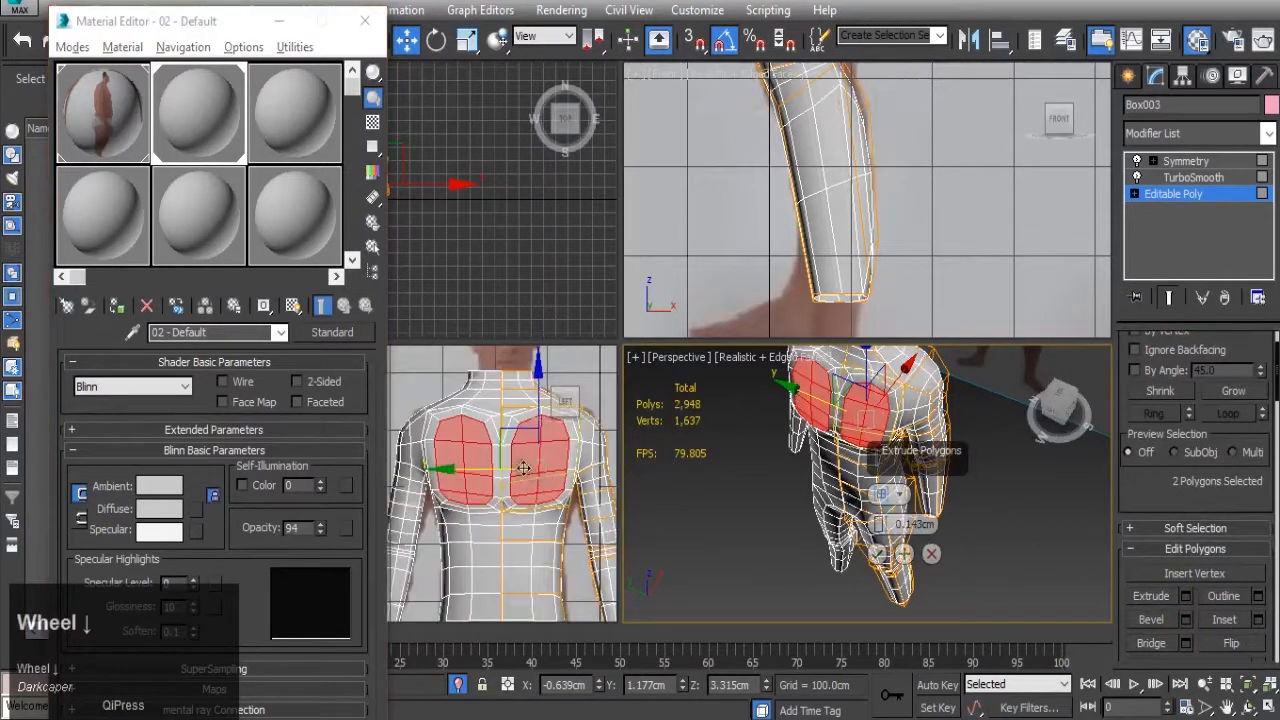
scroll(524, 468, "up", 2)
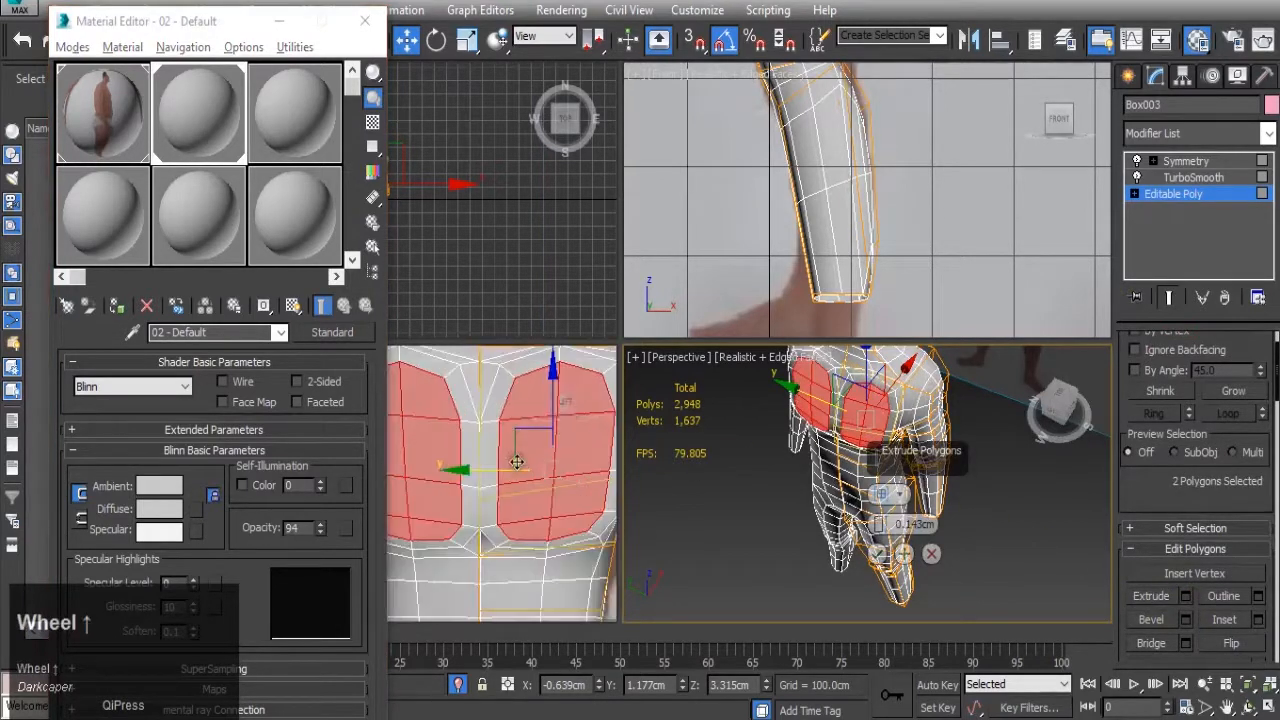
left_click(877, 553)
- Switch to edge editing, select the inner vertical edge of the extruded chest and move it away from the centre line along the Y axis
middle_click_drag(877, 545, 865, 449)
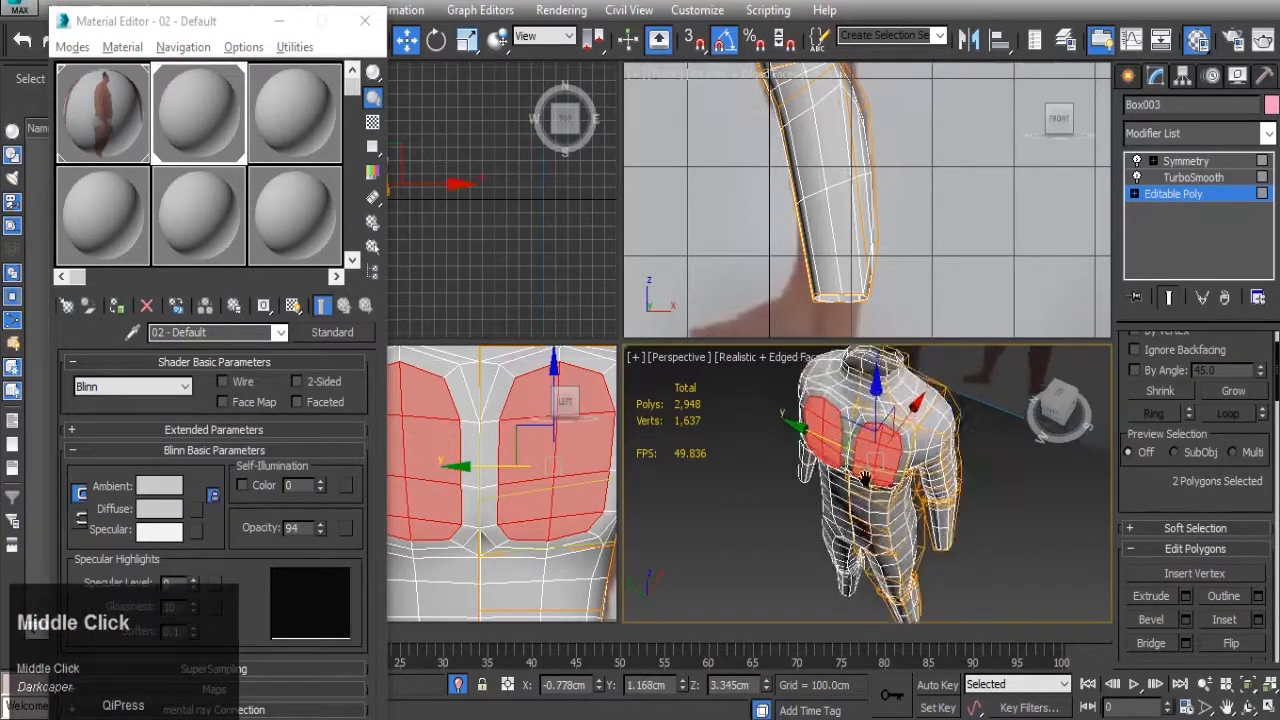
scroll(865, 449, "up", 3)
scroll(865, 449, "down", 1)
left_click(860, 450)
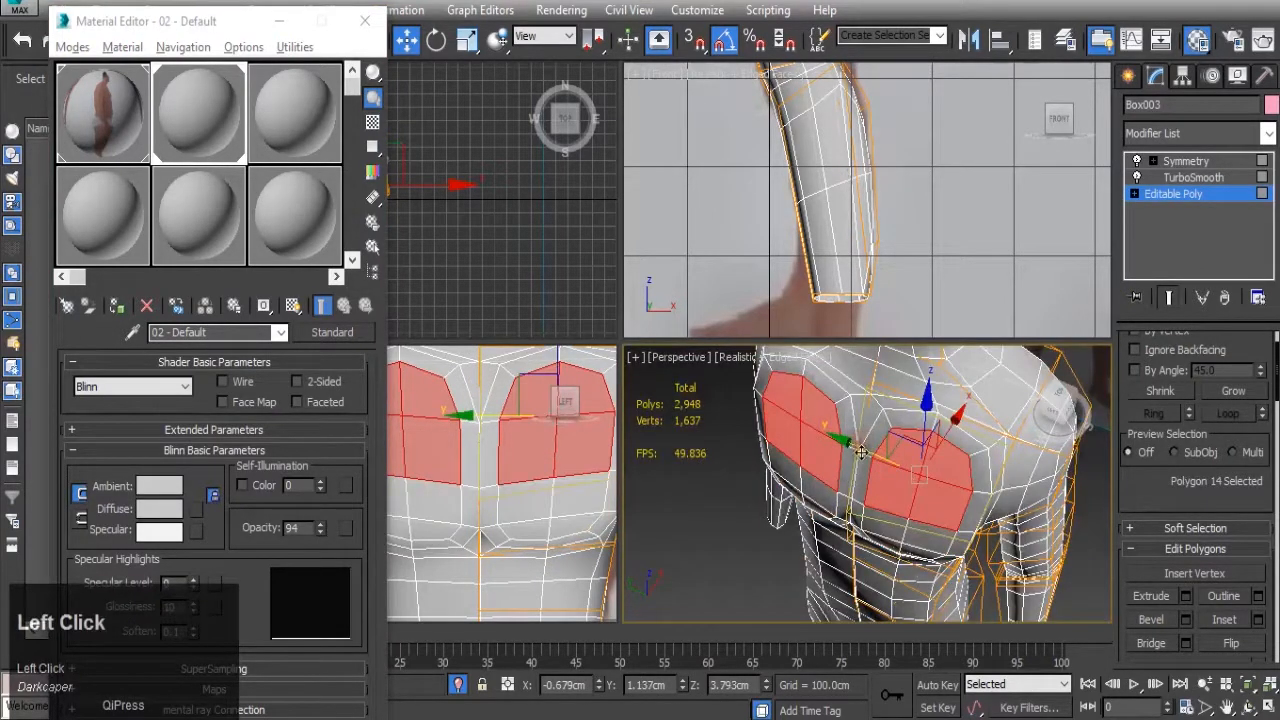
left_click(1186, 193)
scroll(1186, 345, "up", 1)
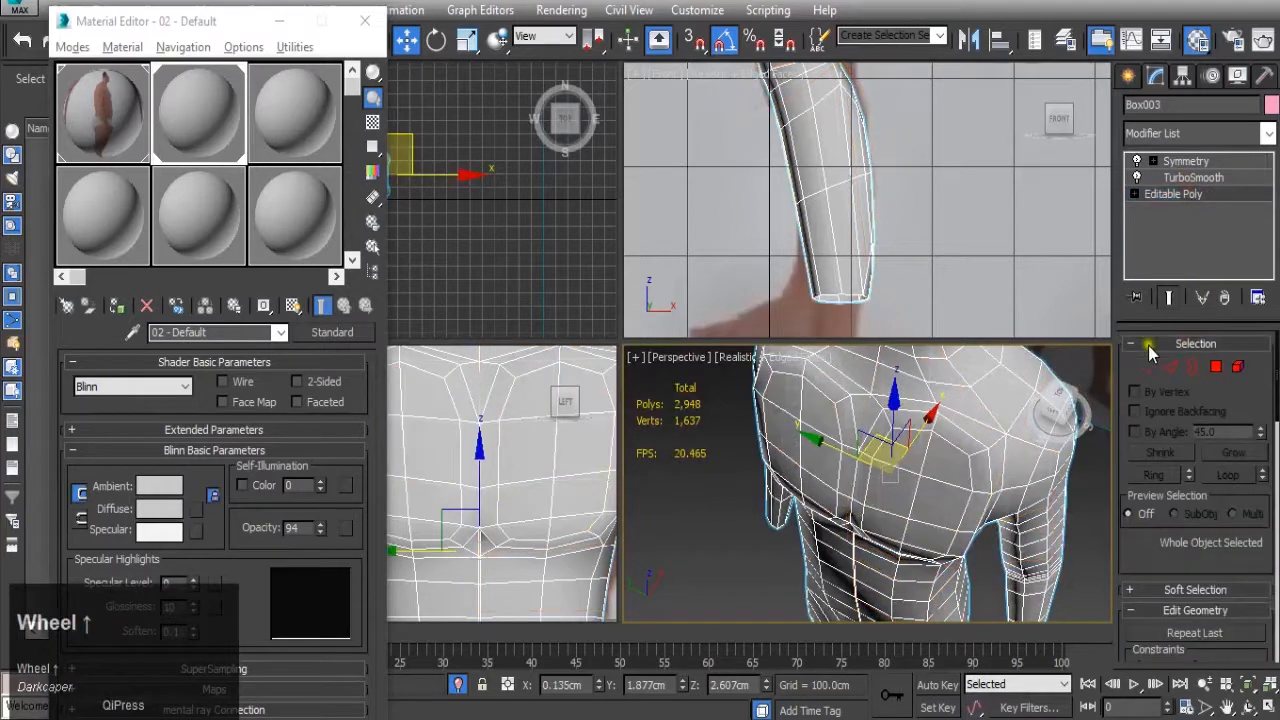
left_click(1166, 370)
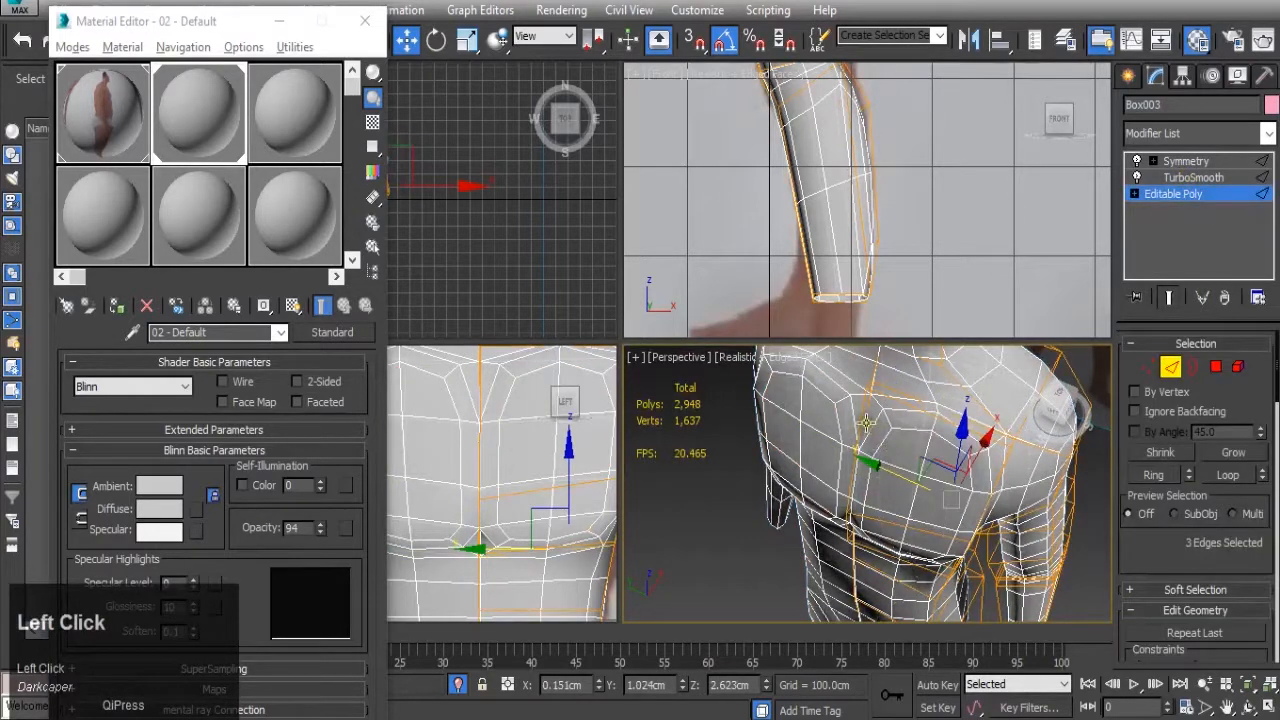
left_click(865, 422)
left_click_drag(820, 441, 863, 450)
- Select the upper edge of the extruded chest and move it downward in the Perspective view
middle_click_drag(889, 440, 959, 420, "alt")
left_click(948, 396)
left_click_drag(987, 410, 1000, 470)
- Examine the extruded chest's profile against the reference in the Front view and the torso's shape in the Perspective view
scroll(829, 243, "down", 5)
mouse_move(829, 250)
middle_mouse_down()
mouse_move(826, 274)
mouse_move(835, 236)
middle_mouse_up()
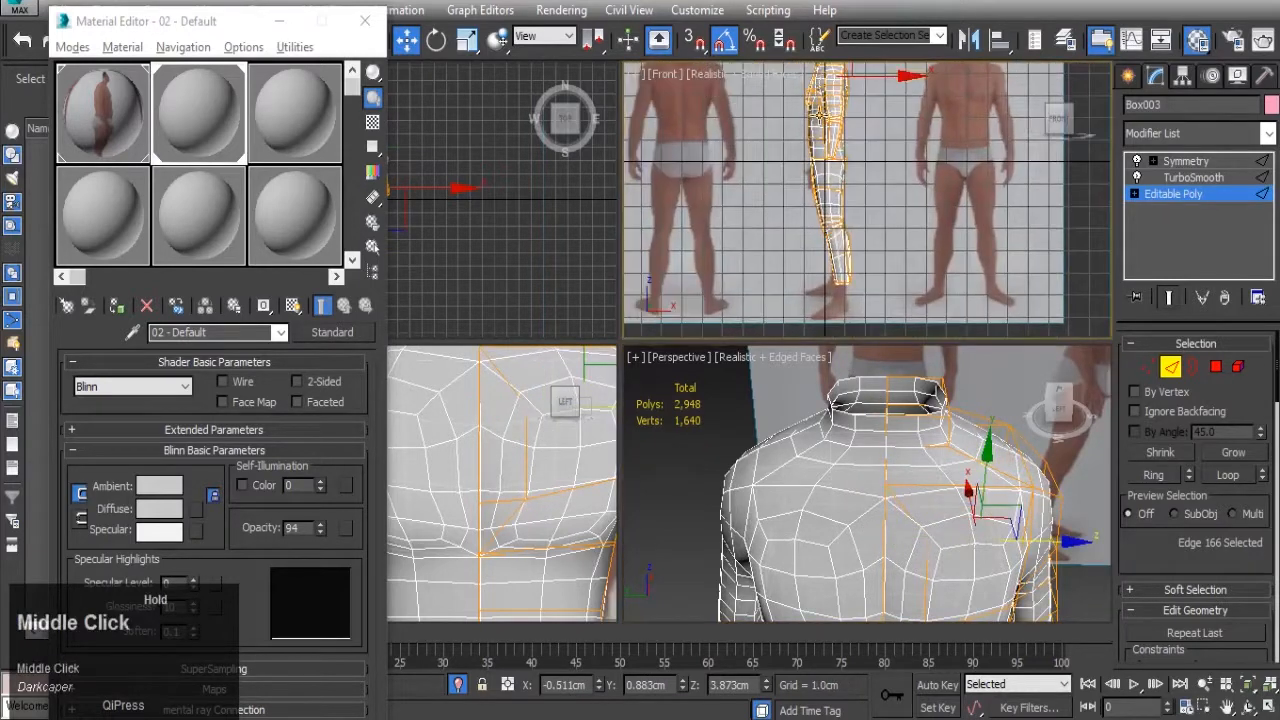
scroll(819, 115, "up", 8)
scroll(830, 285, "down", 1)
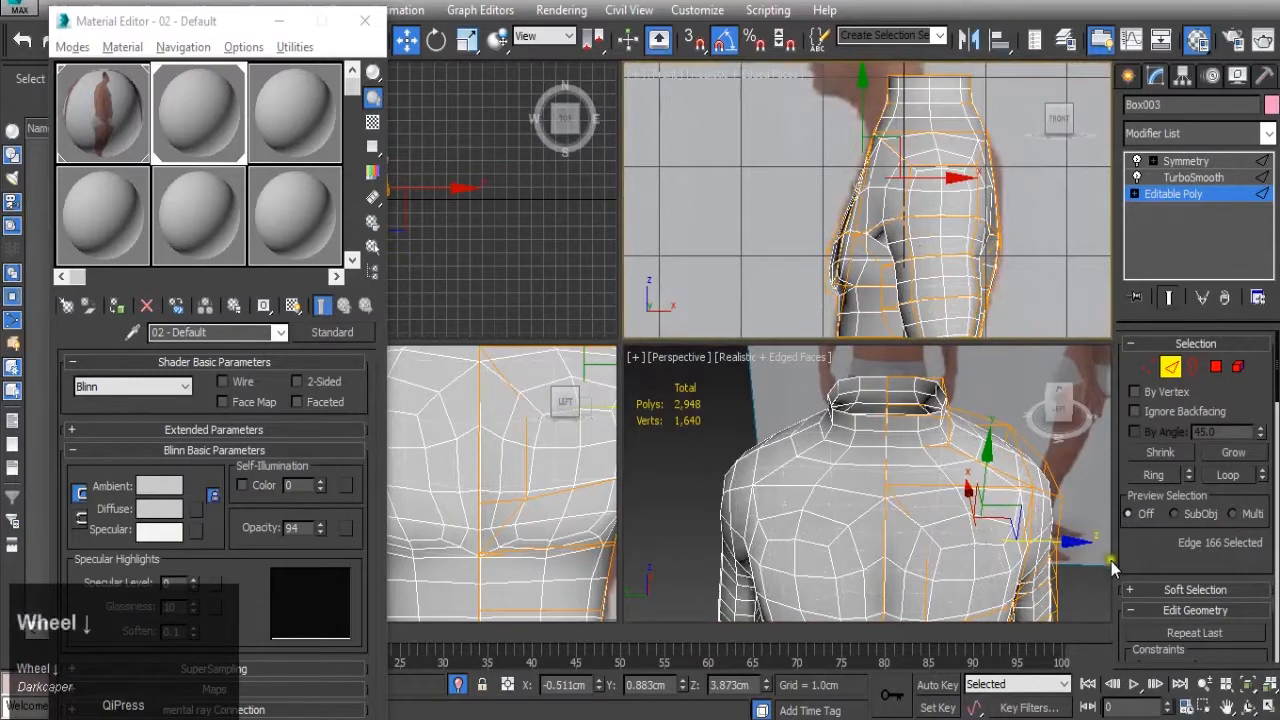
scroll(1010, 530, "down", 3)
middle_click_drag(1010, 530, 969, 449)
scroll(969, 452, "up", 4)
middle_click_drag(926, 556, 886, 510)
scroll(831, 511, "down", 5)
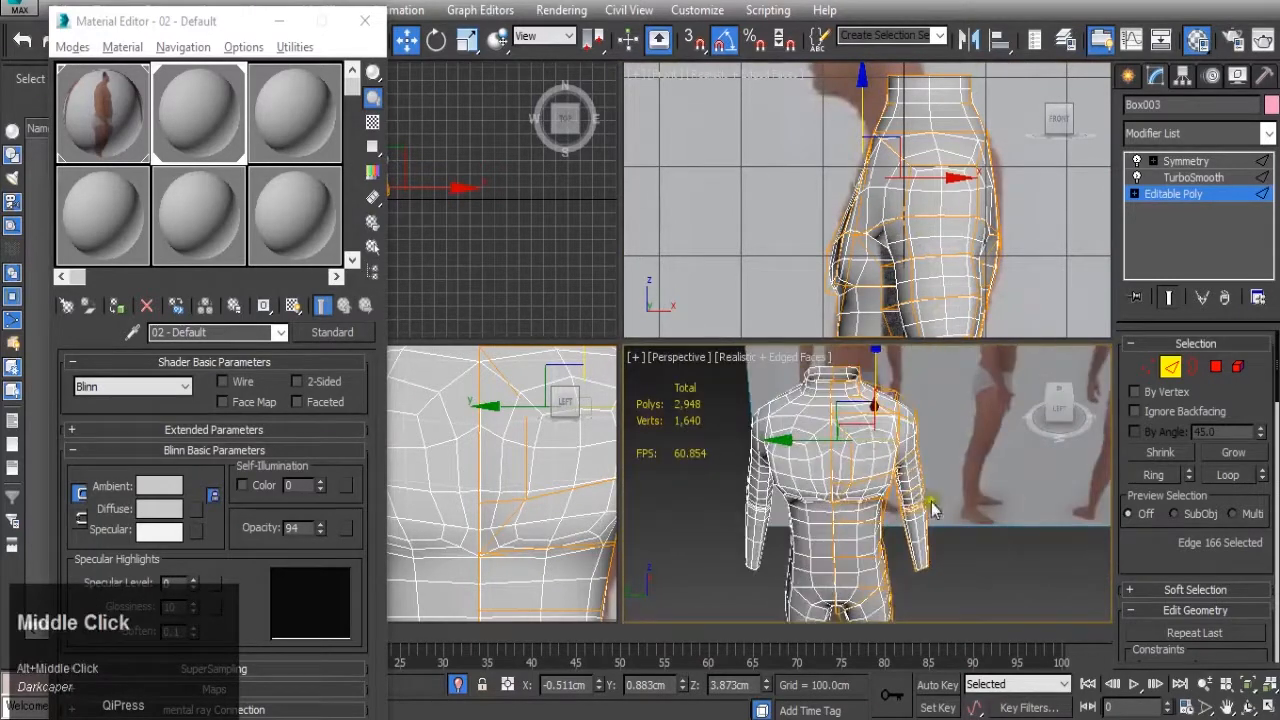
- Return to edge editing and move the upper chest edge forward along the X axis by about 0.11 cm
left_click(1186, 199)
middle_click_drag(915, 446, 837, 414, "alt")
scroll(837, 414, "up", 6)
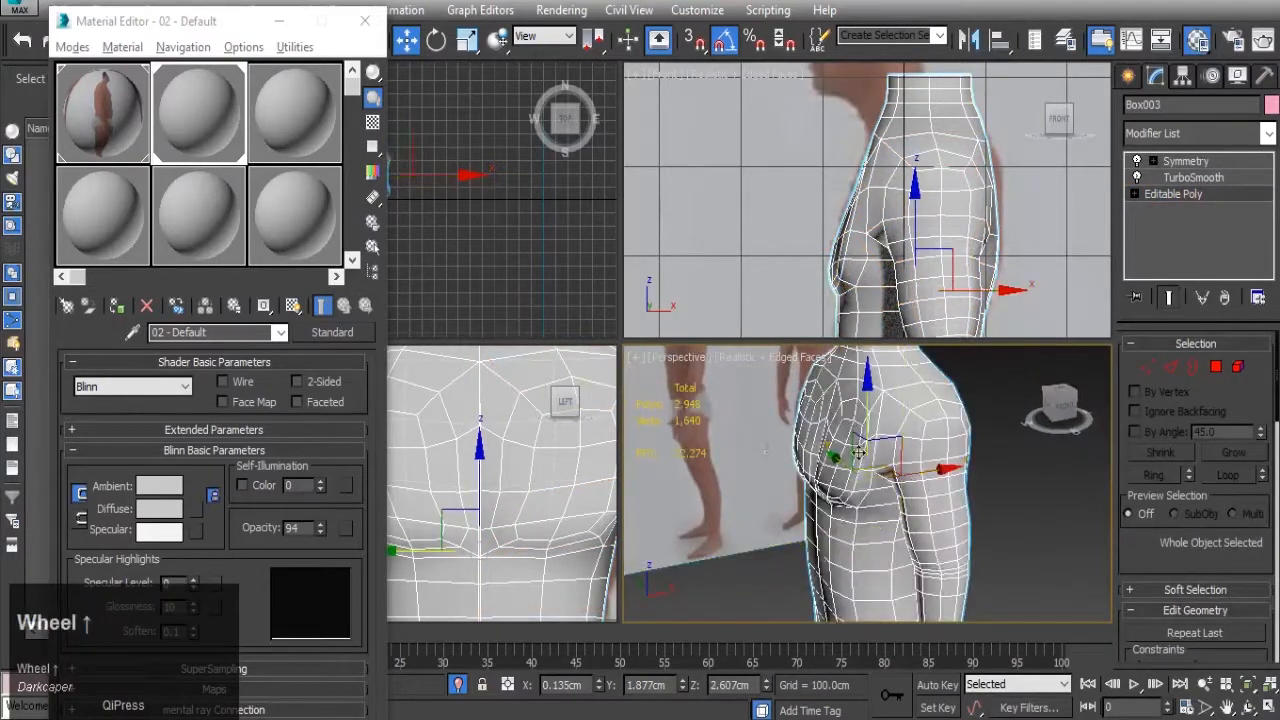
left_click(1169, 366)
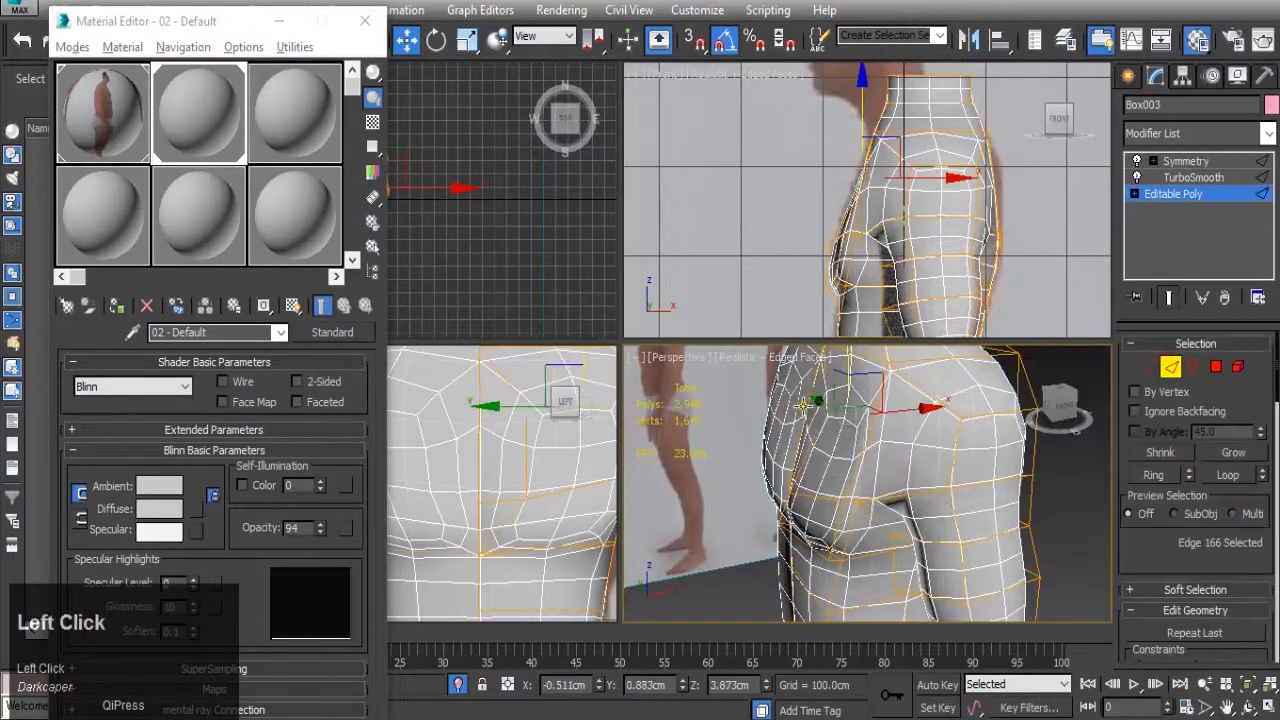
middle_click_drag(857, 453, 887, 399, "alt")
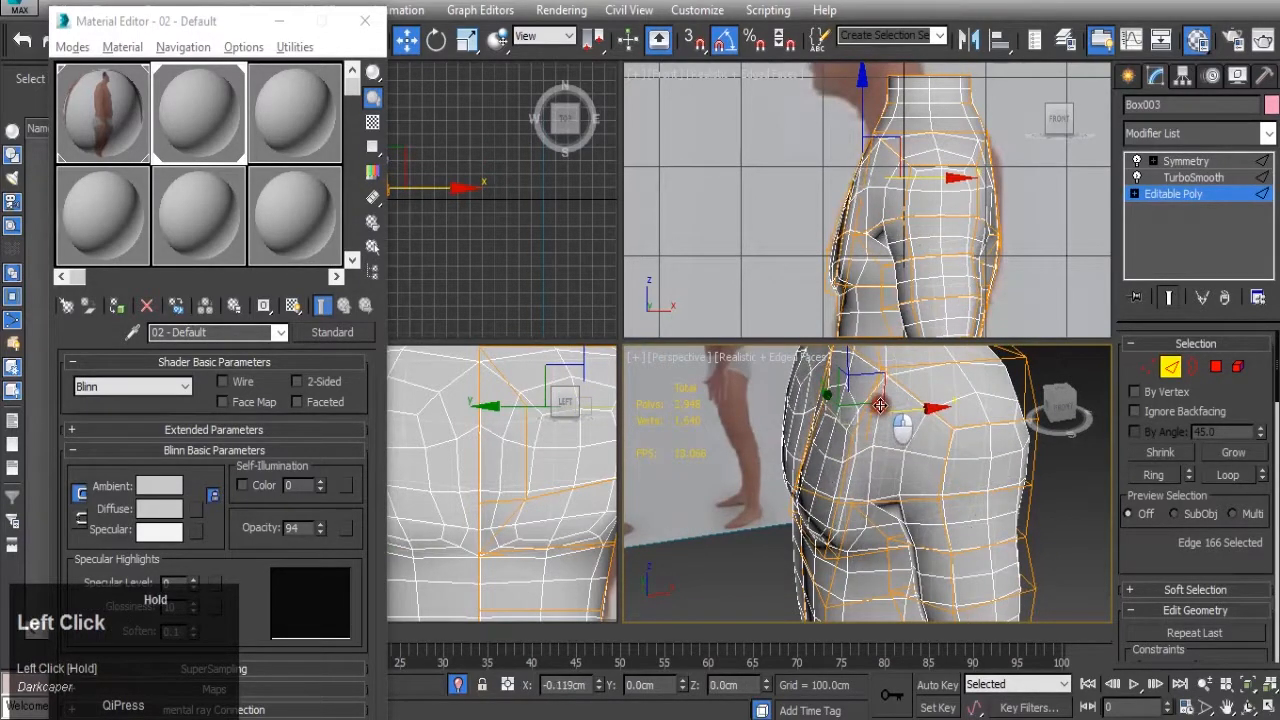
middle_click_drag(855, 508, 970, 375)
scroll(990, 400, "down", 3)
scroll(929, 517, "up", 5, "alt")
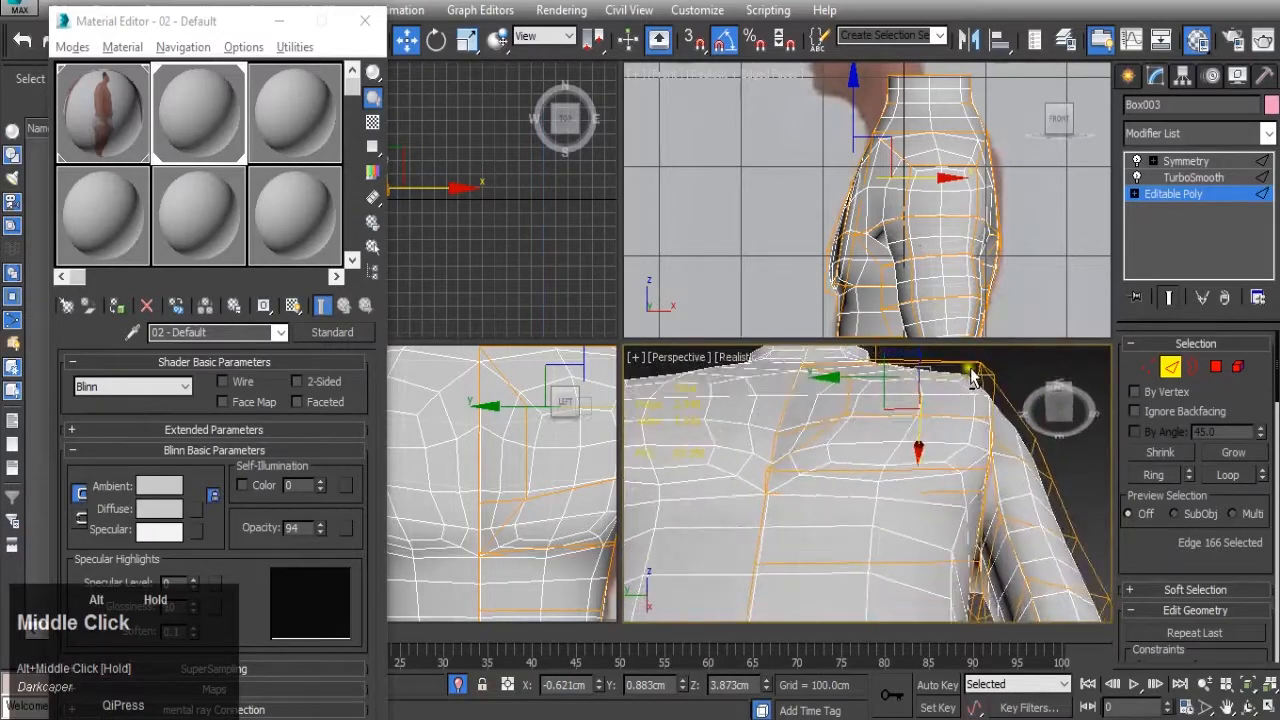
- Select the outer edge of the lower chest polygon and move it toward the centre line along the Y axis
scroll(990, 433, "up", 3)
scroll(1007, 448, "down", 3)
middle_click_drag(1007, 448, 998, 508, "alt")
left_click(986, 476)
left_click_drag(953, 487, 931, 487)
middle_click_drag(931, 487, 960, 507)
- Switch to vertex editing, select the upper outer corner vertex of the chest and move it toward the centre line along Y
left_click(1148, 367)
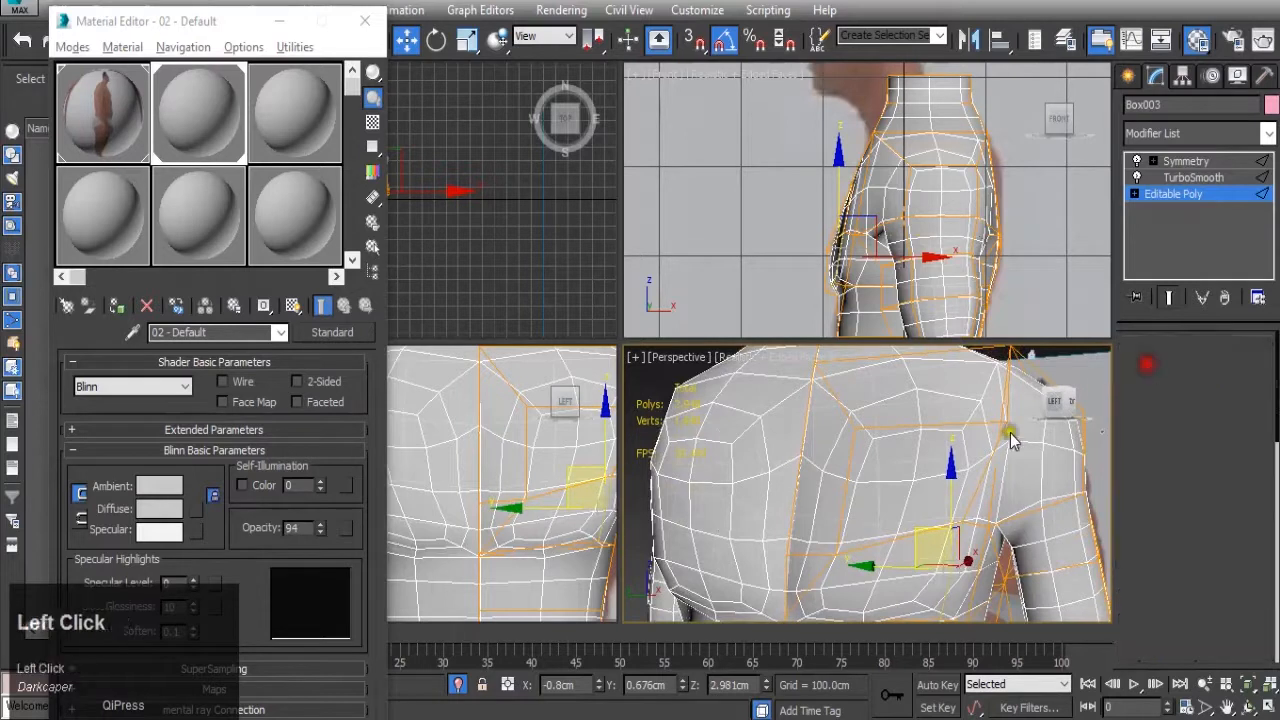
left_click(1004, 422)
left_click_drag(964, 426, 916, 432)
scroll(928, 433, "down", 4)
middle_click_drag(932, 434, 972, 505, "alt")
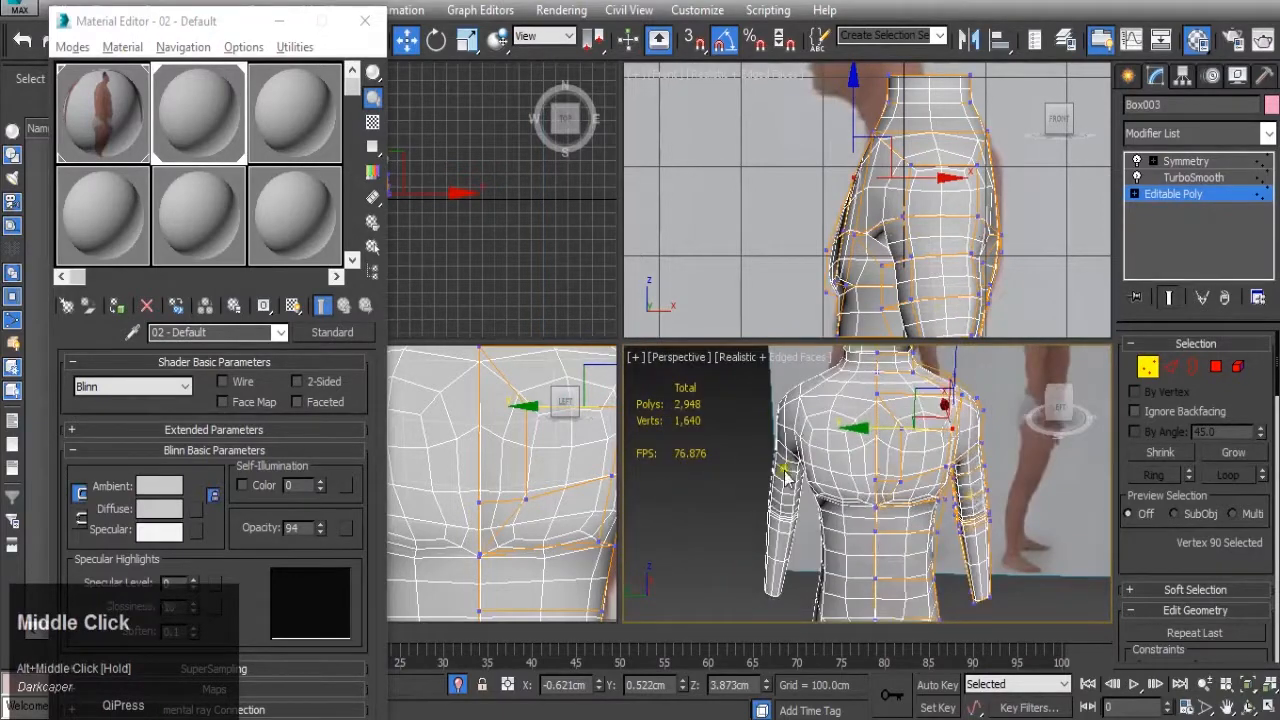
- With TurboSmooth disabled, move the chest's inner vertical edge toward the centre line along Y, and check the result smoothed
left_click(1135, 178)
middle_click_drag(990, 495, 930, 497)
scroll(930, 497, "up", 4)
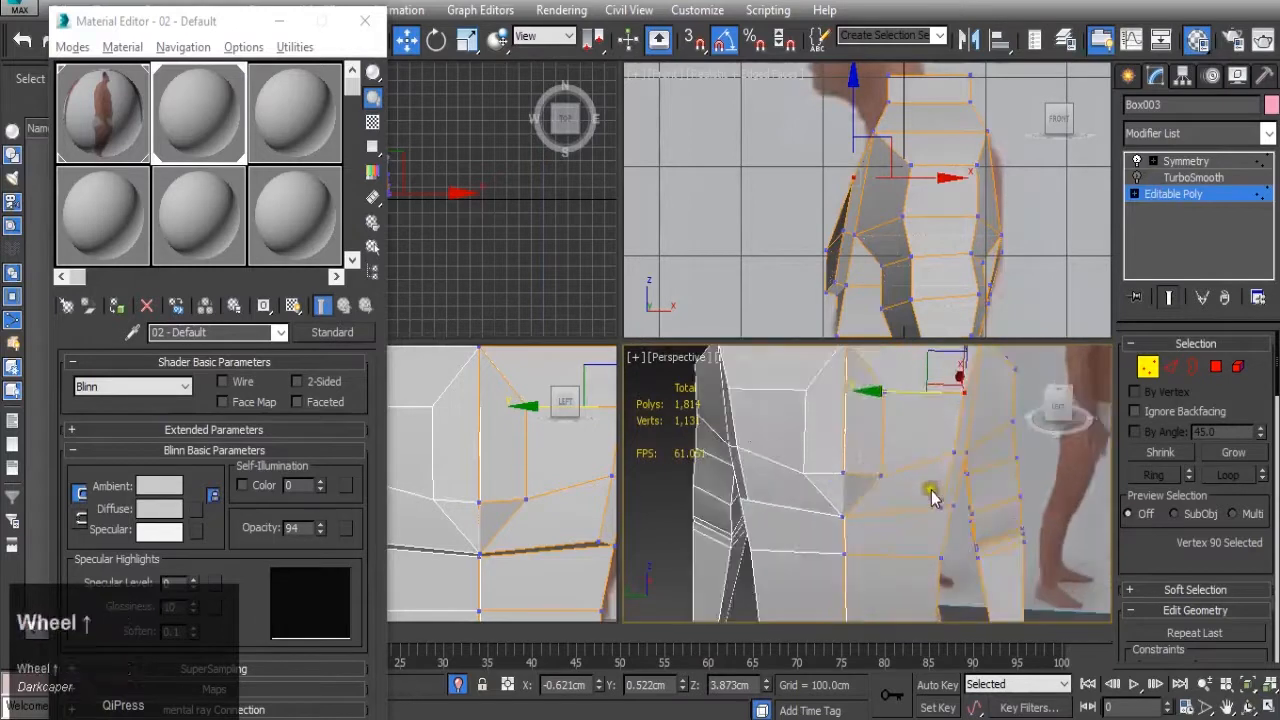
left_click(1168, 372)
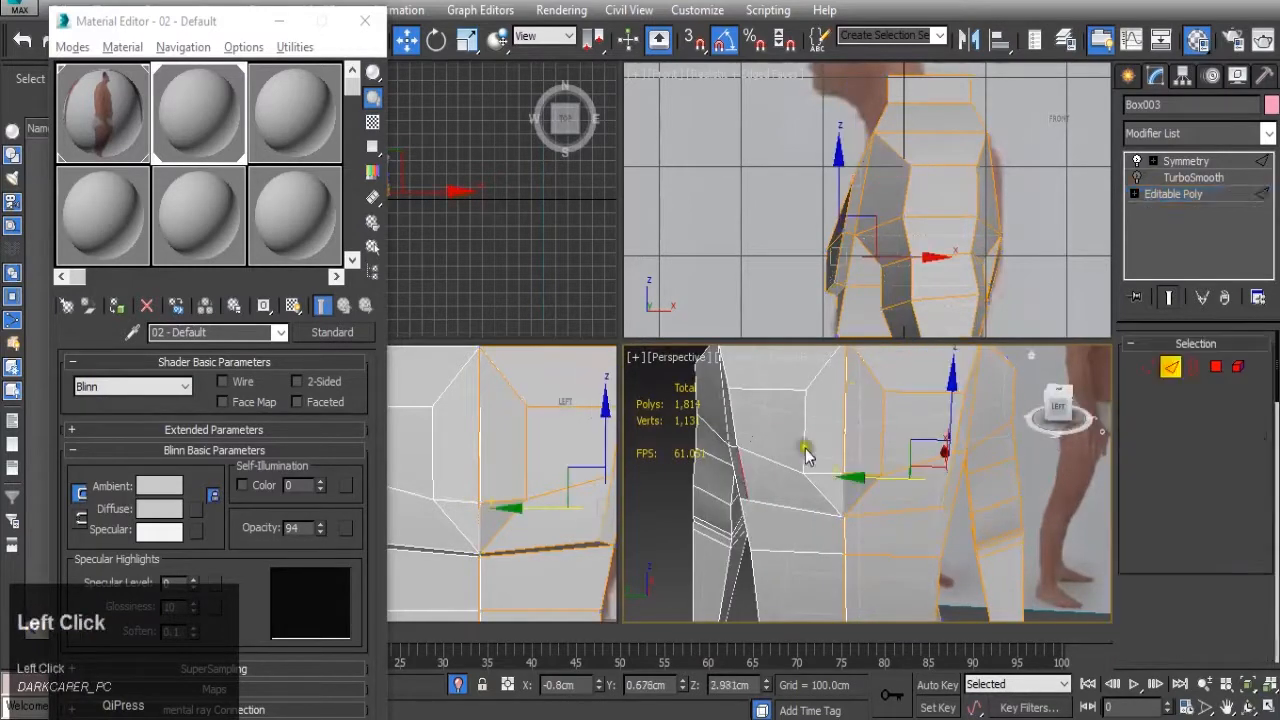
left_click(838, 435)
left_click_drag(836, 434, 811, 432)
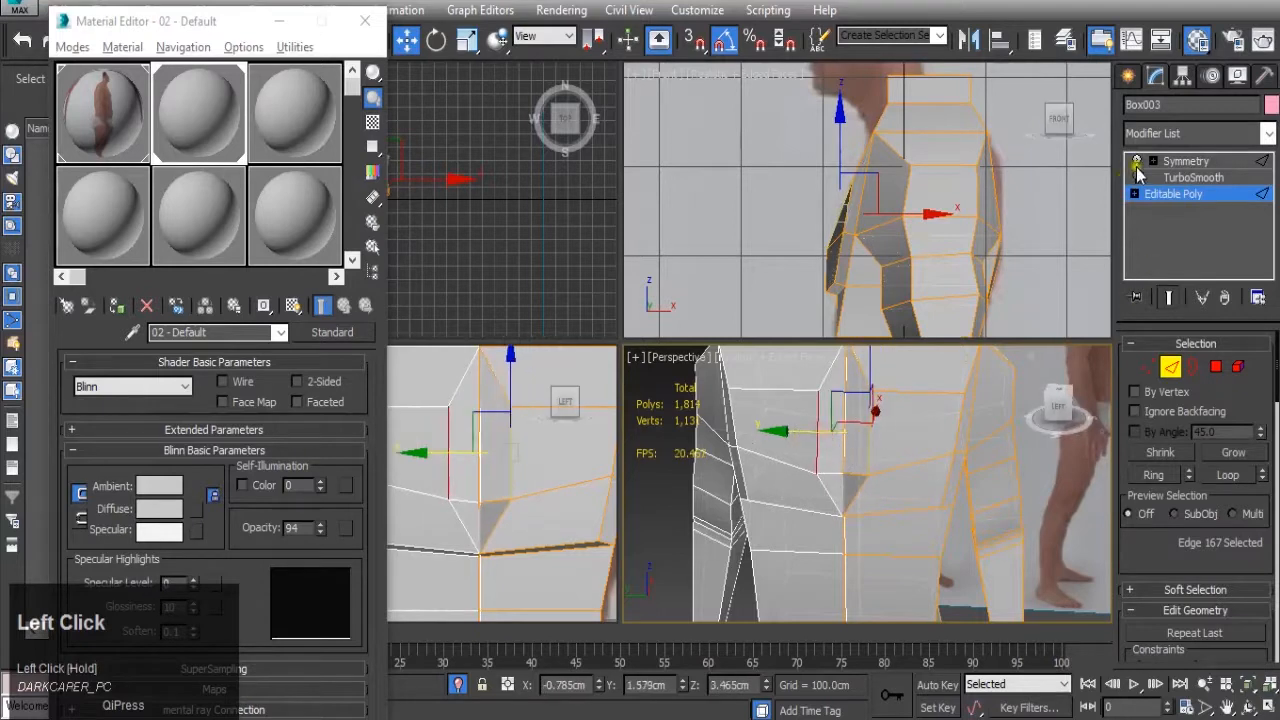
left_click(1137, 177)
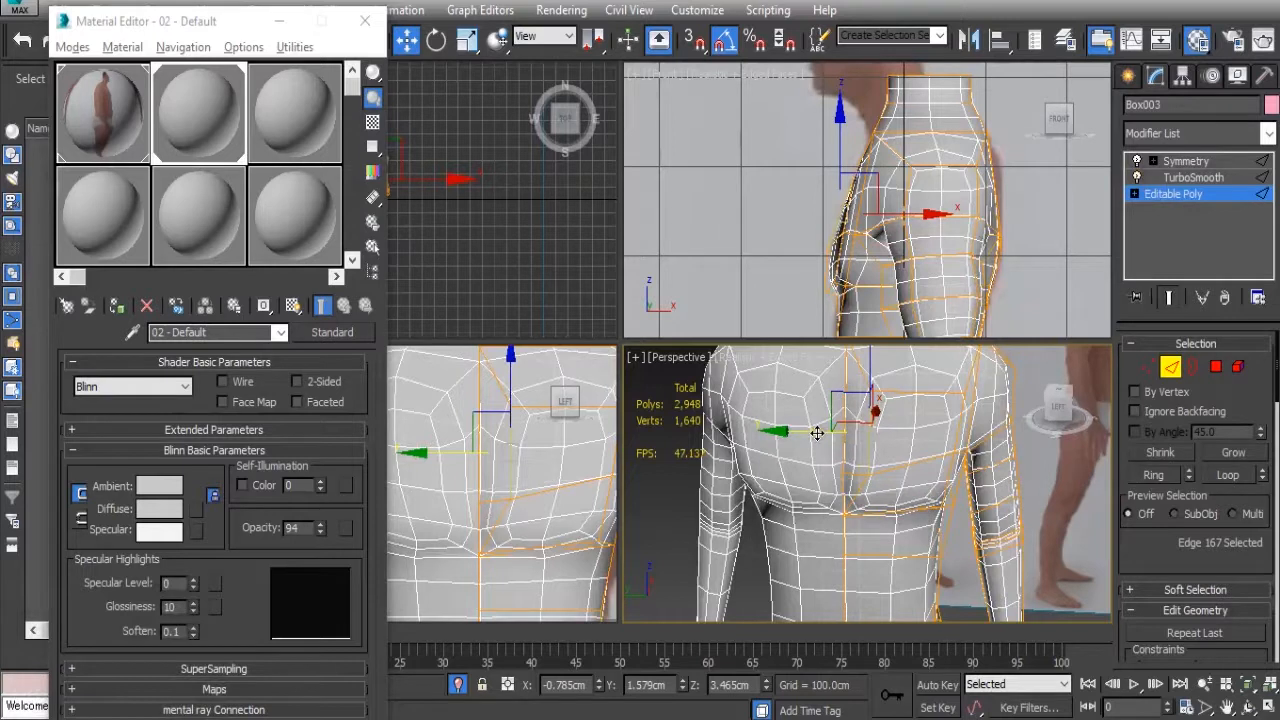
- With TurboSmooth disabled, move the chest's lower inner corner vertex away from the centre line along Y by about 0.16 cm
left_click(1137, 177)
middle_click_drag(906, 468, 843, 538, "alt")
scroll(946, 501, "up", 3)
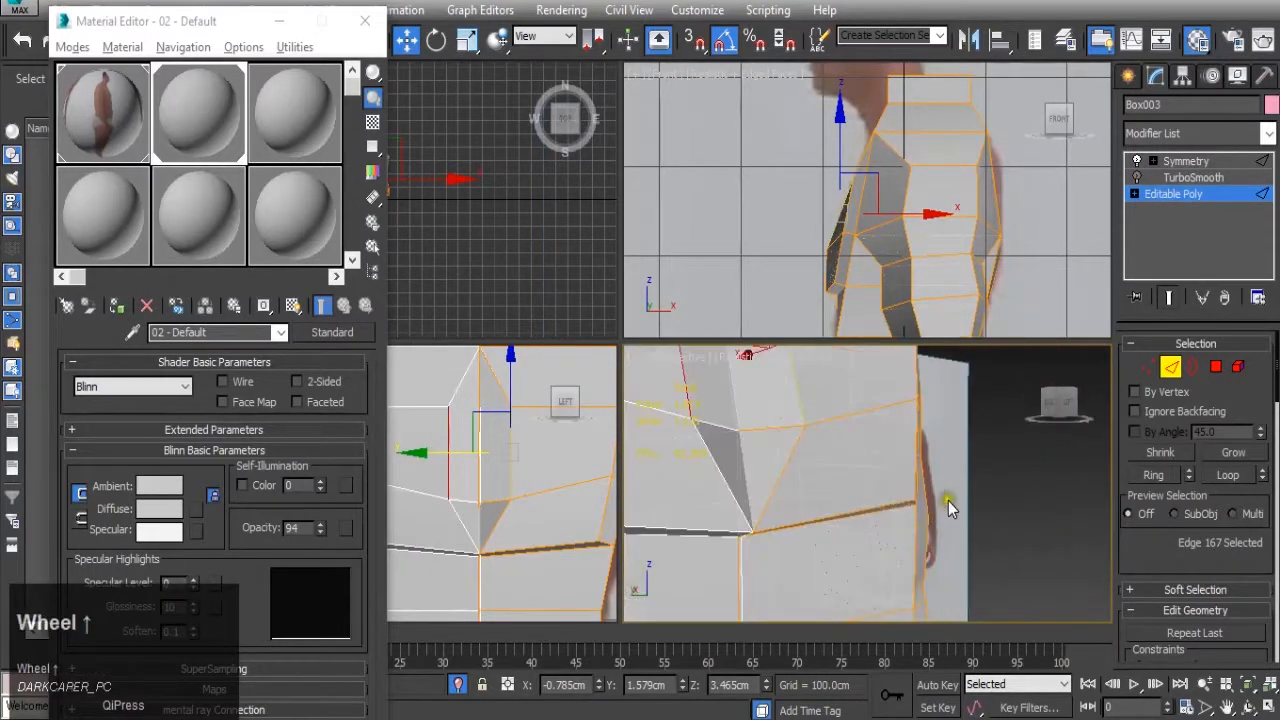
left_click(1146, 369)
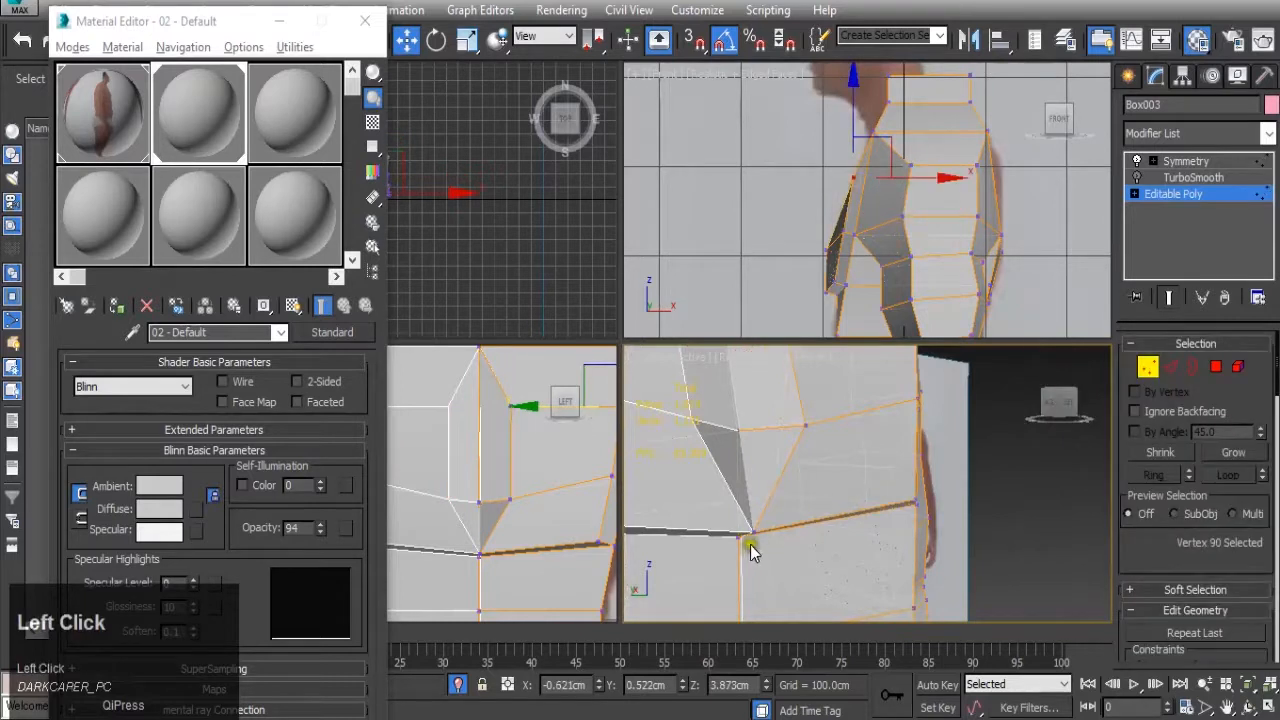
left_click(749, 533)
middle_click_drag(707, 530, 700, 568, "alt")
left_click_drag(704, 532, 736, 529)
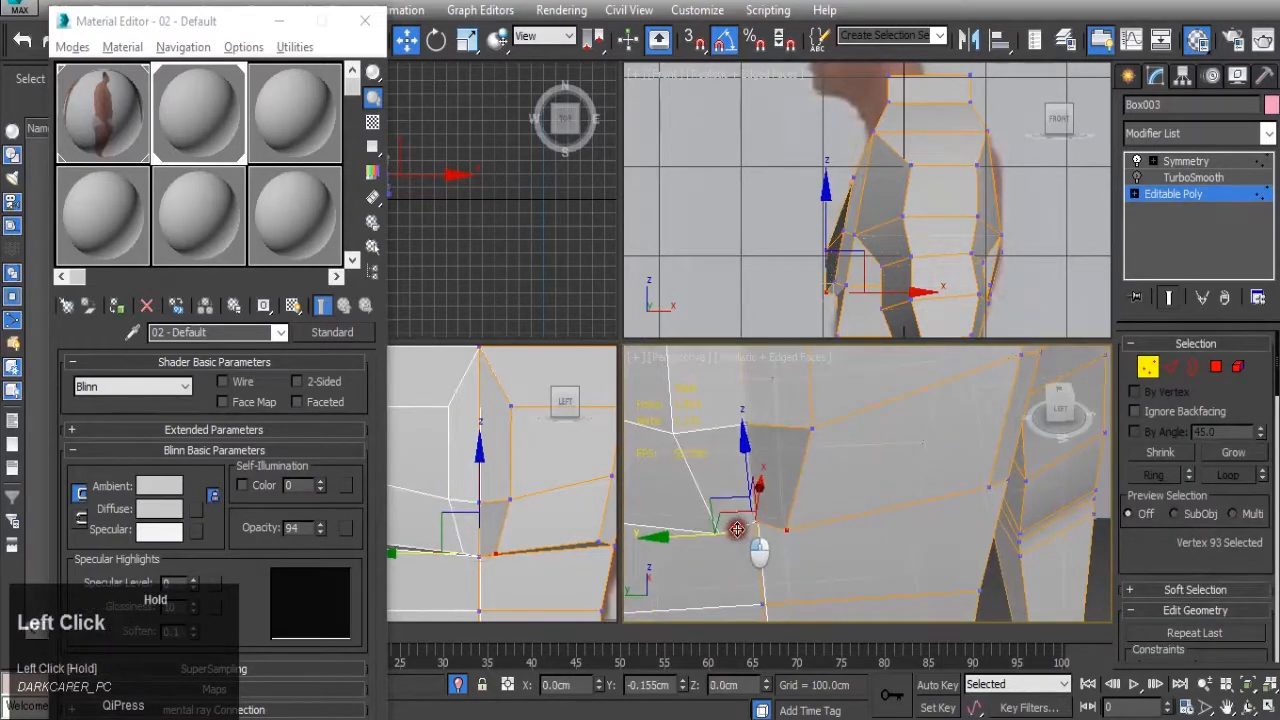
scroll(736, 529, "down", 5)
middle_click_drag(737, 523, 728, 450)
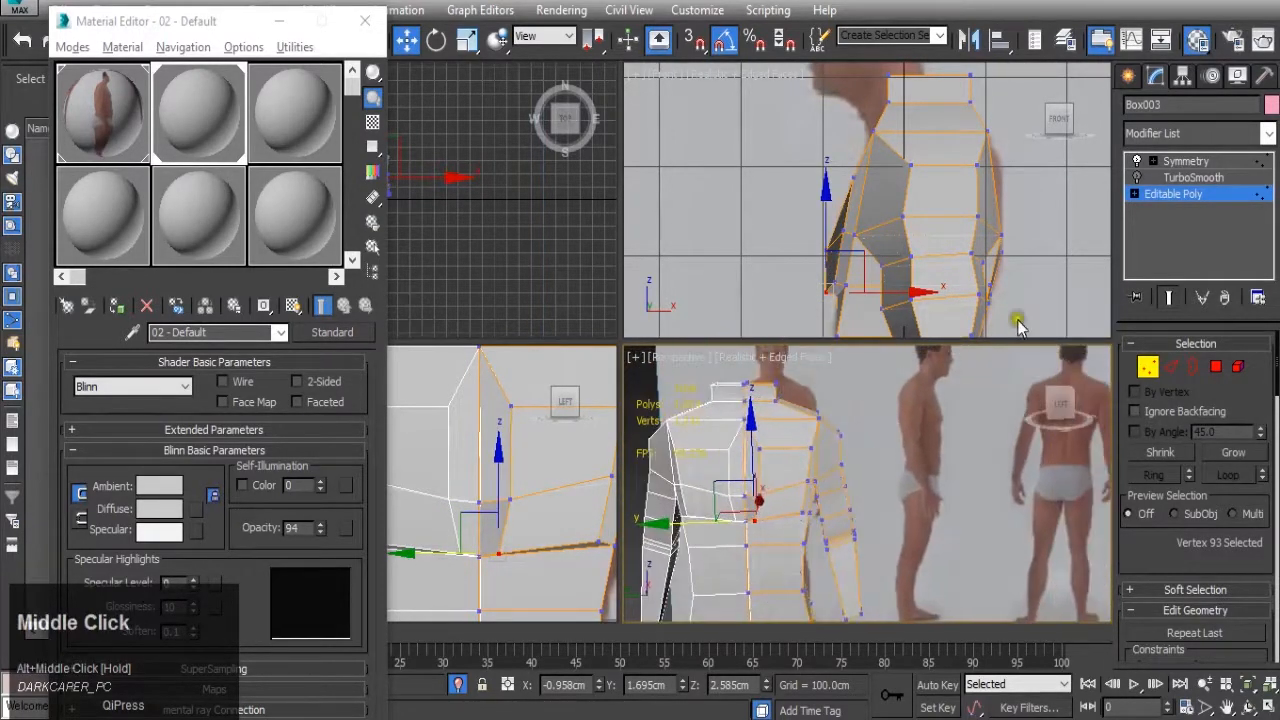
- Leave vertex editing, turn TurboSmooth back on and hide the edged faces in the Perspective view to inspect the torso
left_click(1155, 196)
left_click(1190, 177)
left_click(1135, 177)
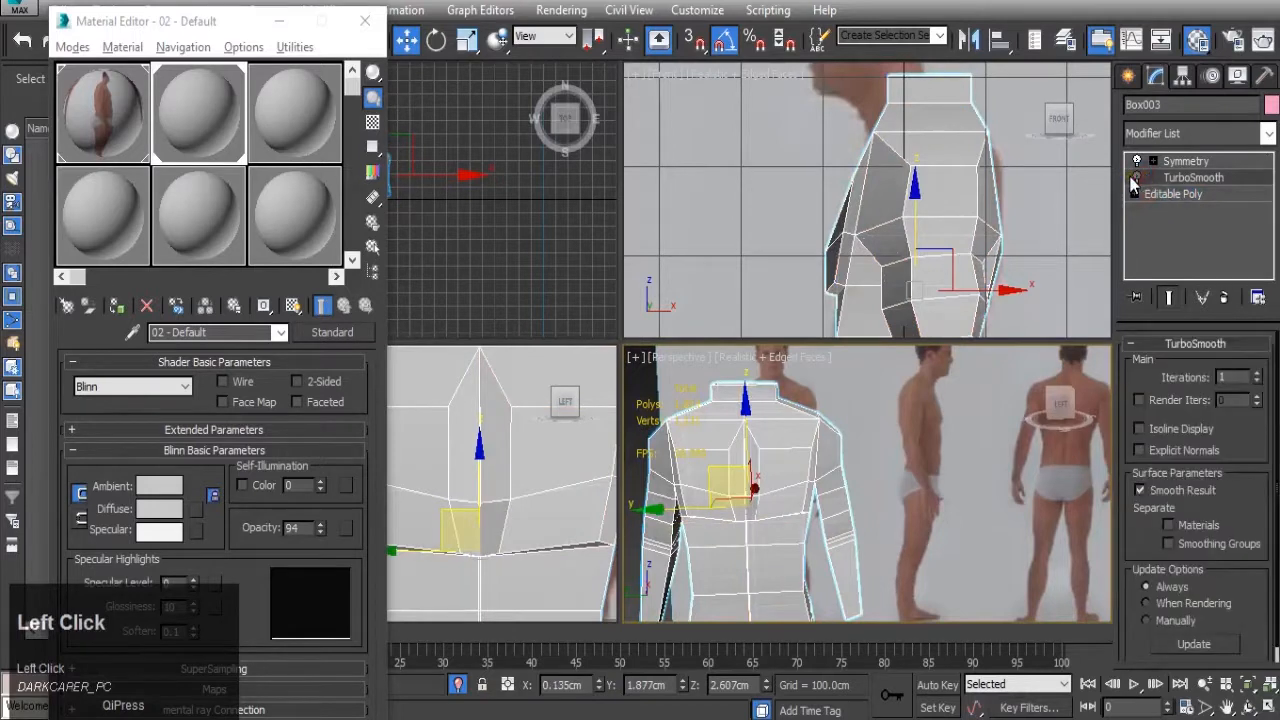
scroll(824, 473, "down", 5)
middle_click_drag(867, 478, 918, 486, "alt")
scroll(806, 450, "up", 5)
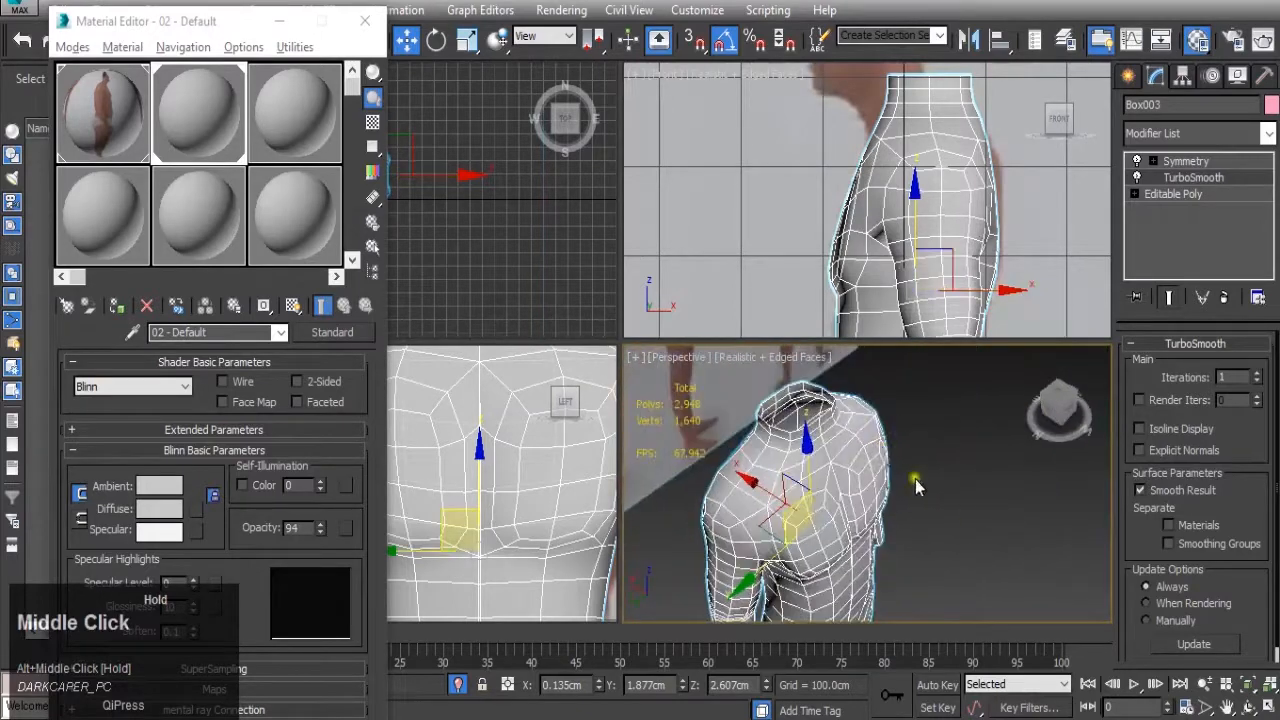
left_click(772, 358)
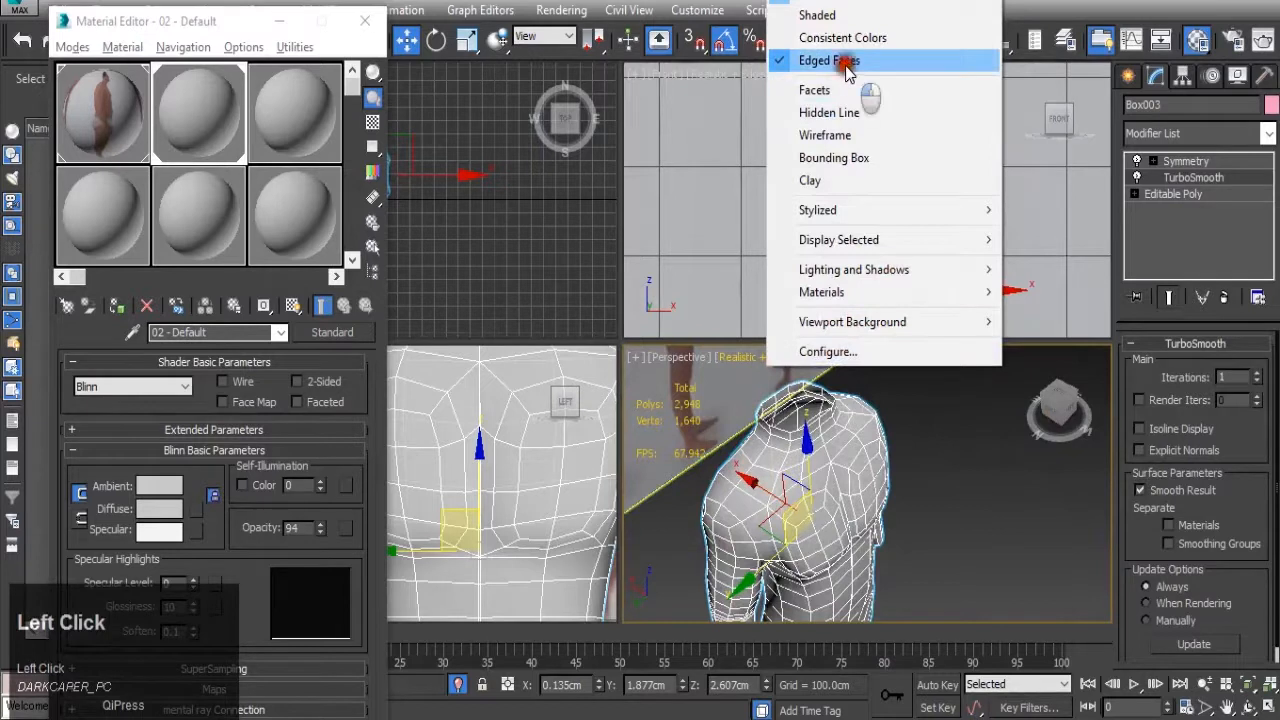
left_click(846, 64)
middle_click_drag(940, 489, 860, 452, "alt")
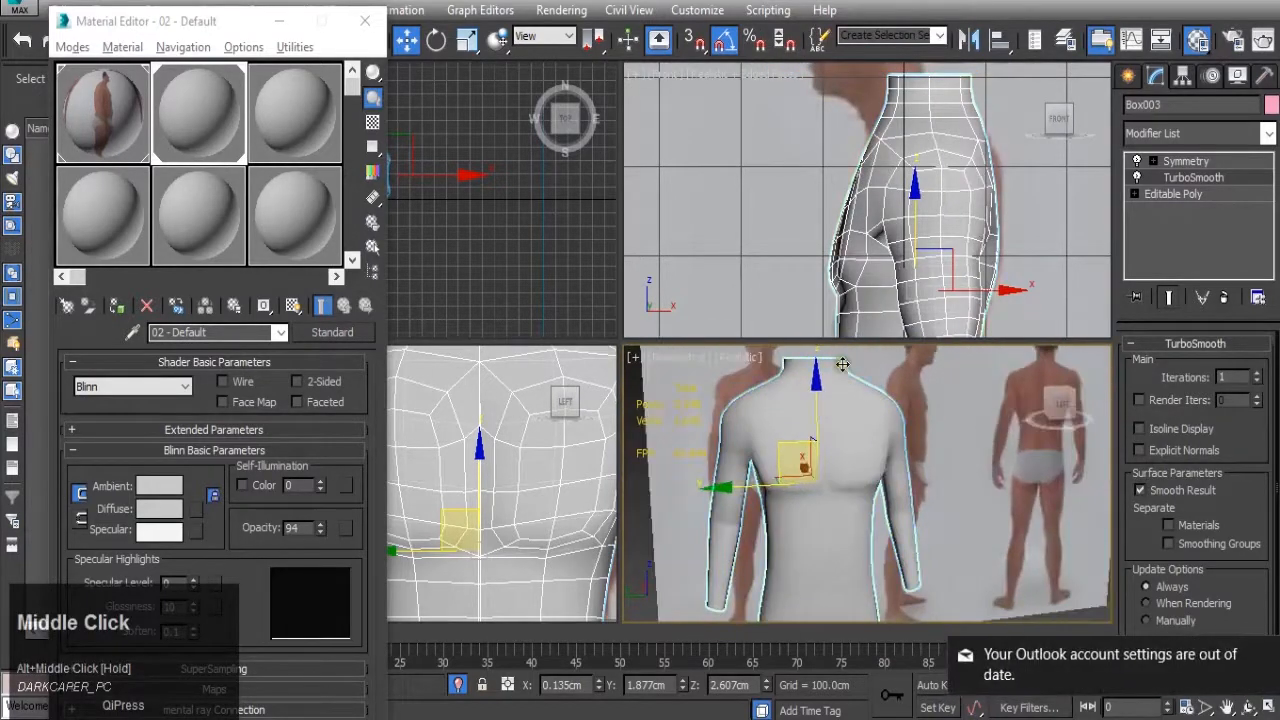
left_click(1266, 656)
middle_click_drag(738, 415, 773, 437, "alt")
scroll(794, 446, "up", 3)
scroll(766, 443, "down", 3)
- In the Left view, select the two outer vertices at the base of the neck and move them down by about 0.19 cm
middle_click(518, 497)
scroll(525, 530, "down", 2)
scroll(509, 420, "up", 1)
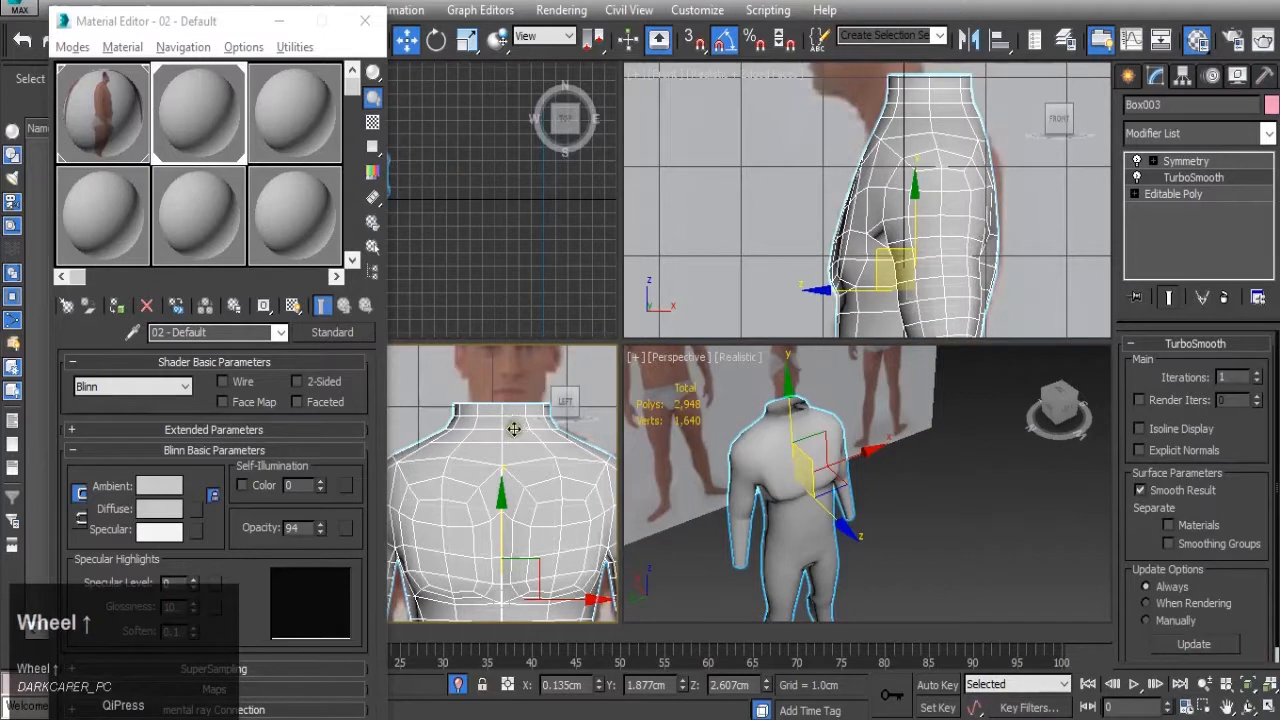
left_click(1175, 194)
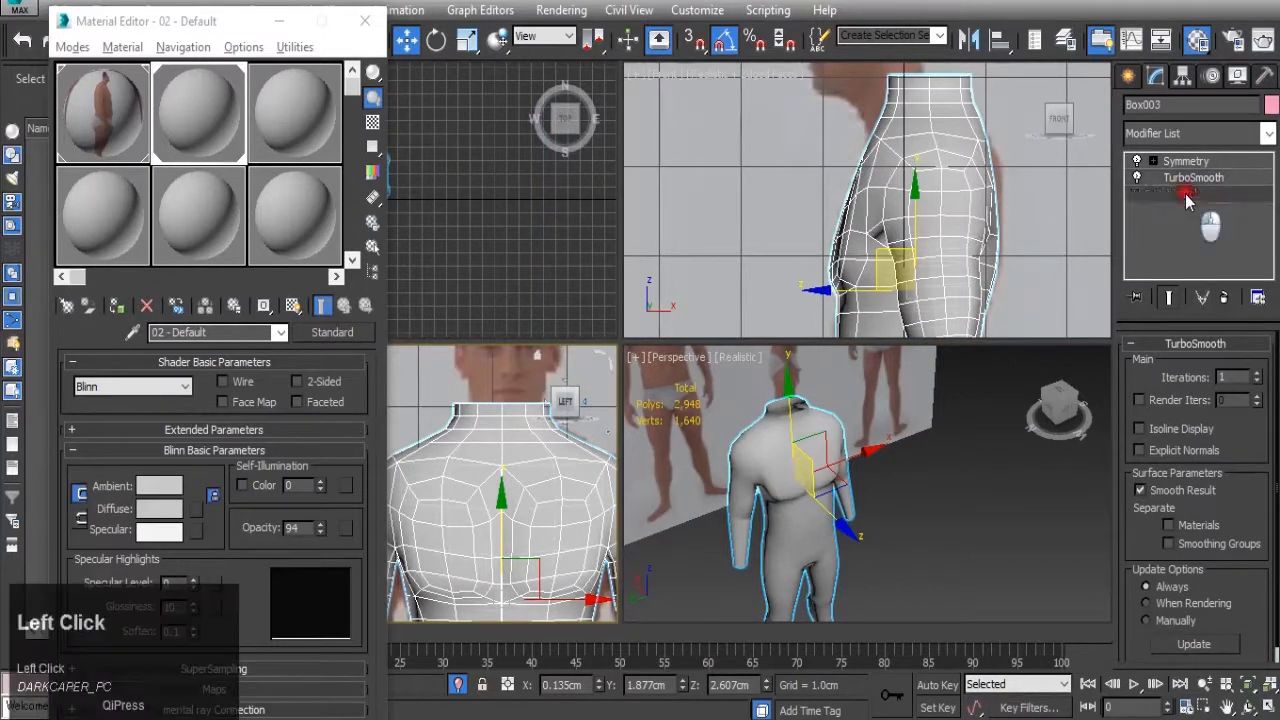
left_click(1150, 366)
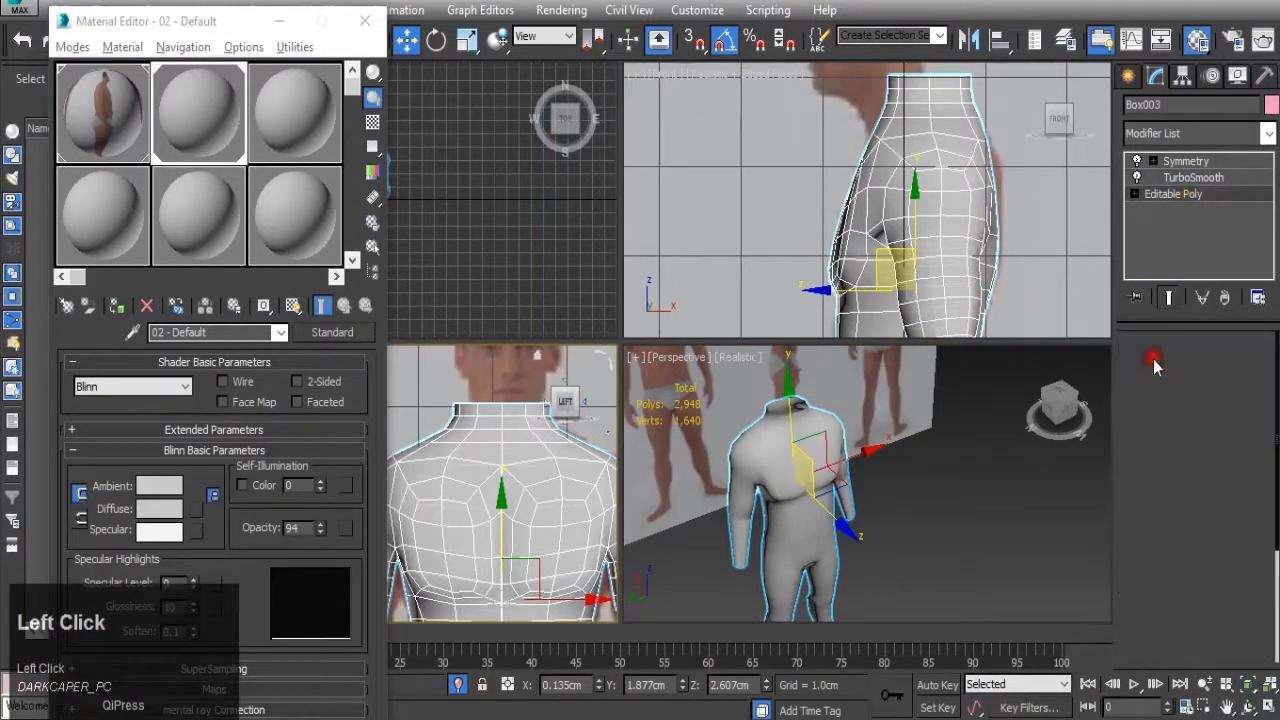
middle_click(518, 432)
scroll(516, 435, "up", 2)
left_click(514, 437)
left_click_drag(515, 420, 558, 454)
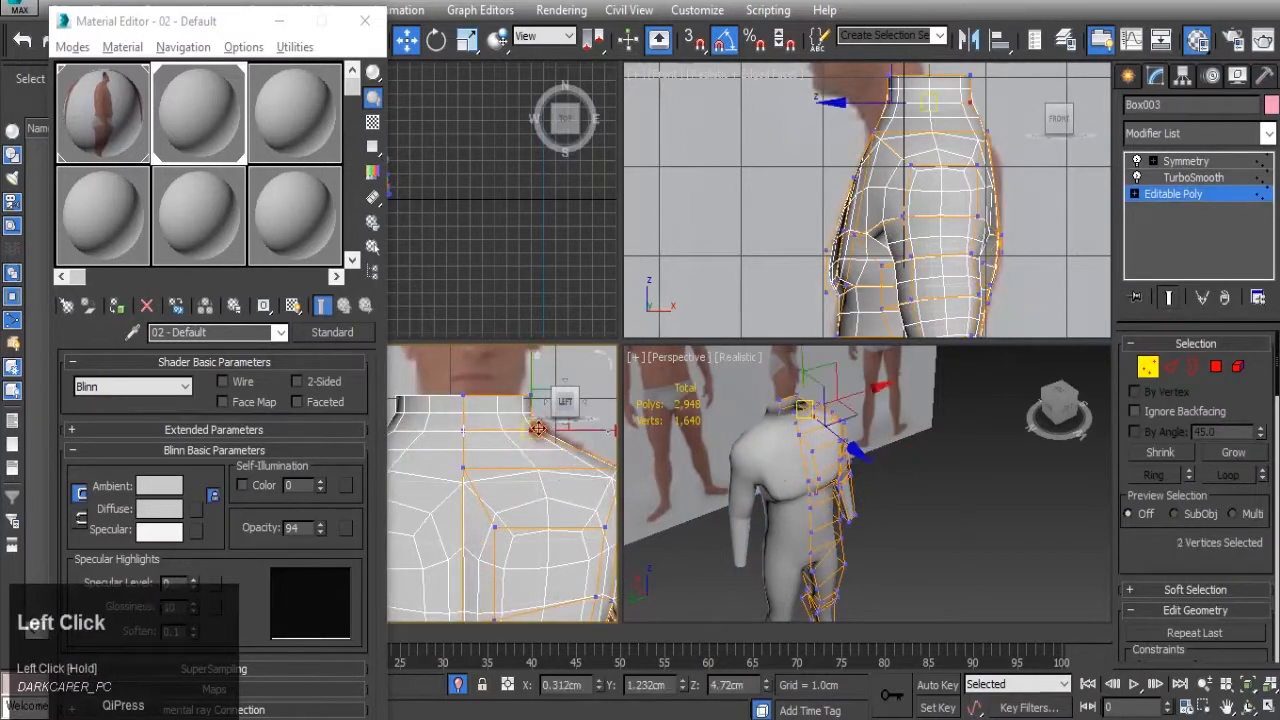
mouse_move(527, 402)
left_mouse_down()
mouse_move(537, 425)
mouse_move(520, 420)
left_mouse_up()
scroll(516, 418, "down", 2)
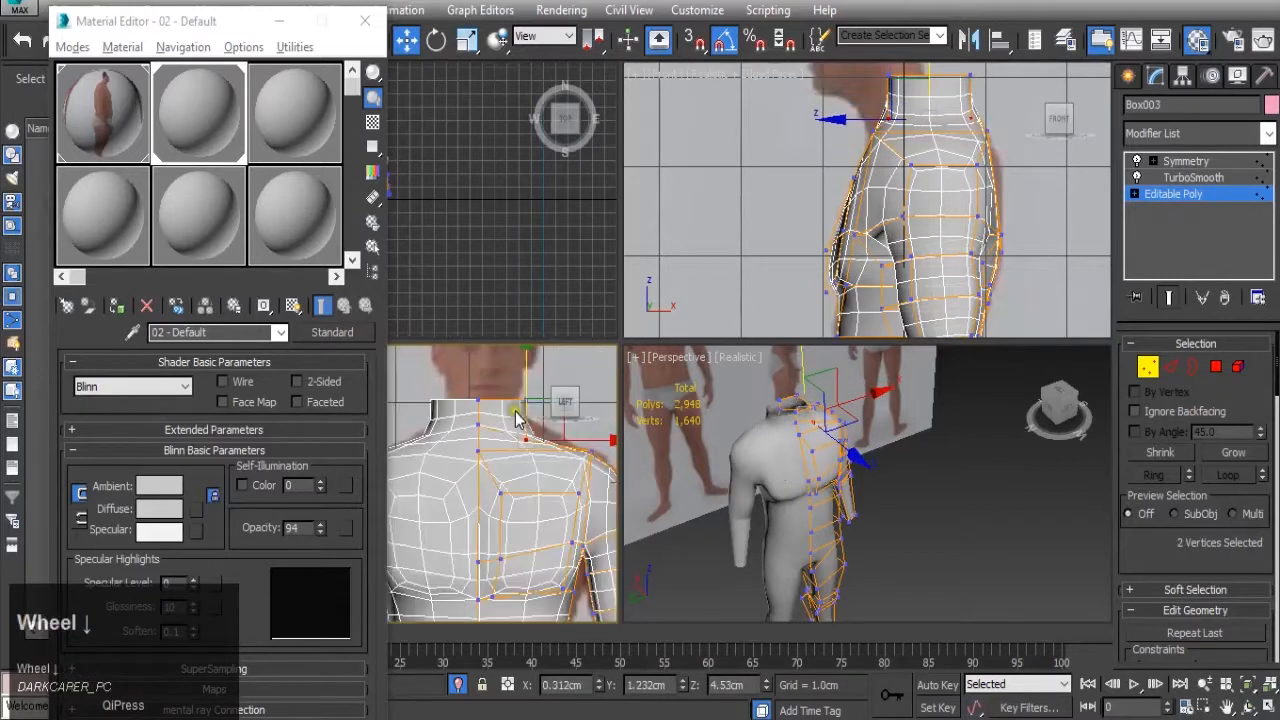
- Select the upper neck vertices in the Left view and move them slightly toward the centre line to narrow the neck
left_click_drag(408, 374, 543, 424)
middle_click_drag(546, 402, 507, 402)
left_click_drag(516, 401, 505, 401)
left_click_drag(497, 447, 482, 448)
- Examine the smoothed body from the shoulders down to the legs, front and back, in the Perspective view
middle_click_drag(757, 457, 791, 451, "alt")
scroll(770, 452, "down", 4)
scroll(791, 451, "up", 3)
scroll(817, 454, "down", 5)
middle_click_drag(858, 498, 757, 509, "alt")
scroll(867, 515, "up", 3)
scroll(831, 462, "up", 3)
mouse_move(831, 462)
middle_mouse_down("alt")
mouse_move(851, 466)
mouse_move(770, 478)
mouse_move(823, 466)
mouse_move(815, 459)
middle_mouse_up("alt")
scroll(873, 529, "up", 3)
middle_click_drag(873, 529, 869, 469, "alt")
scroll(869, 469, "down", 4)
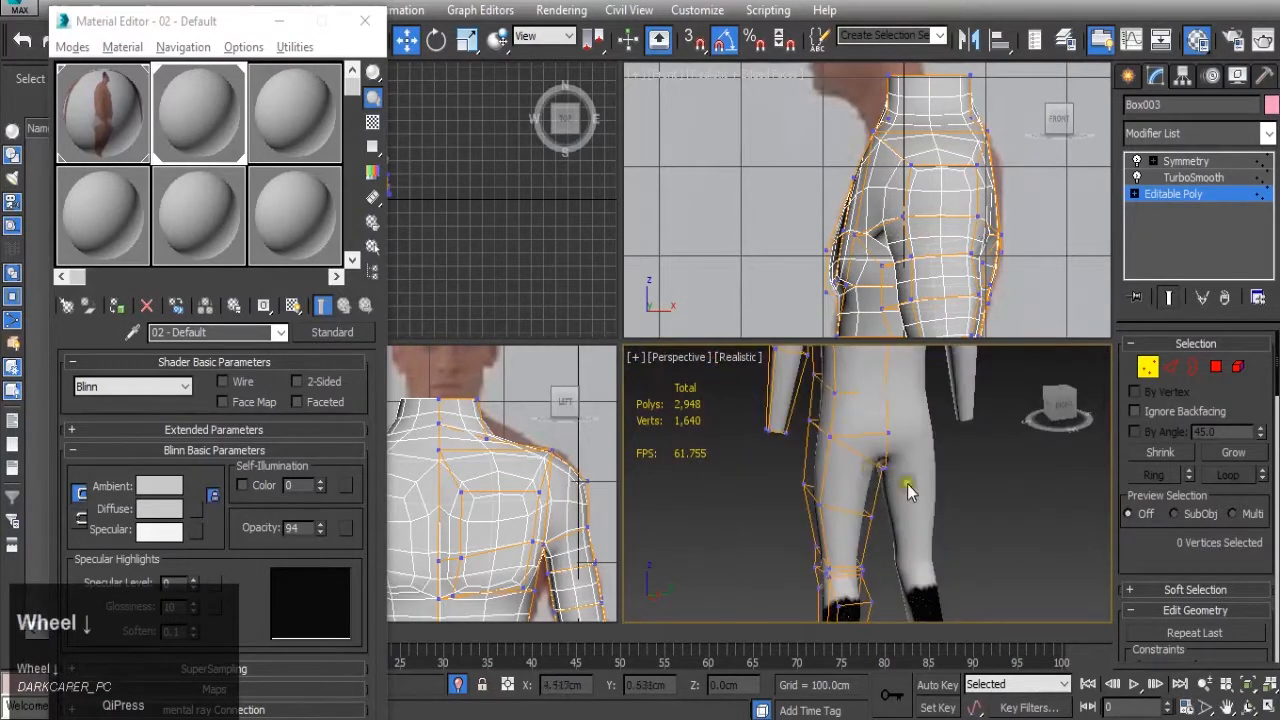
- Select the upper and lower buttock polygons in a maximized Perspective view and extrude them by 0.143 cm
left_click(1216, 368)
left_click(863, 415)
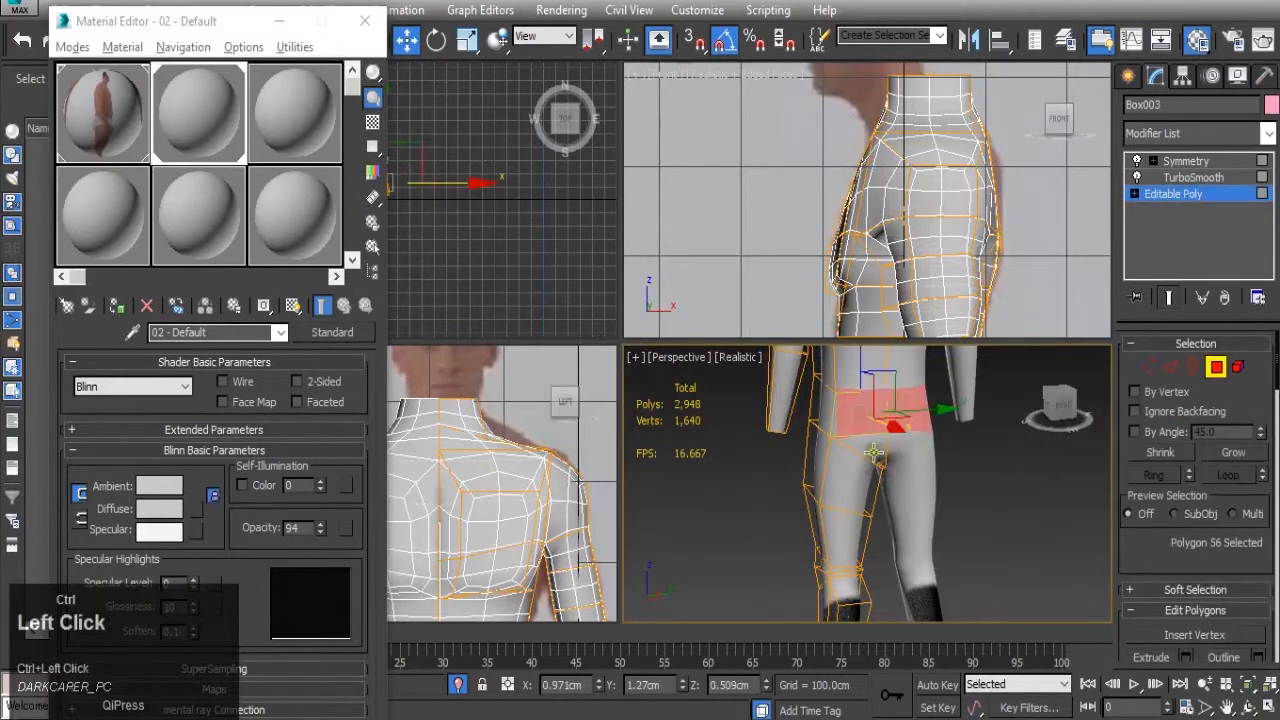
left_click(874, 453, "ctrl")
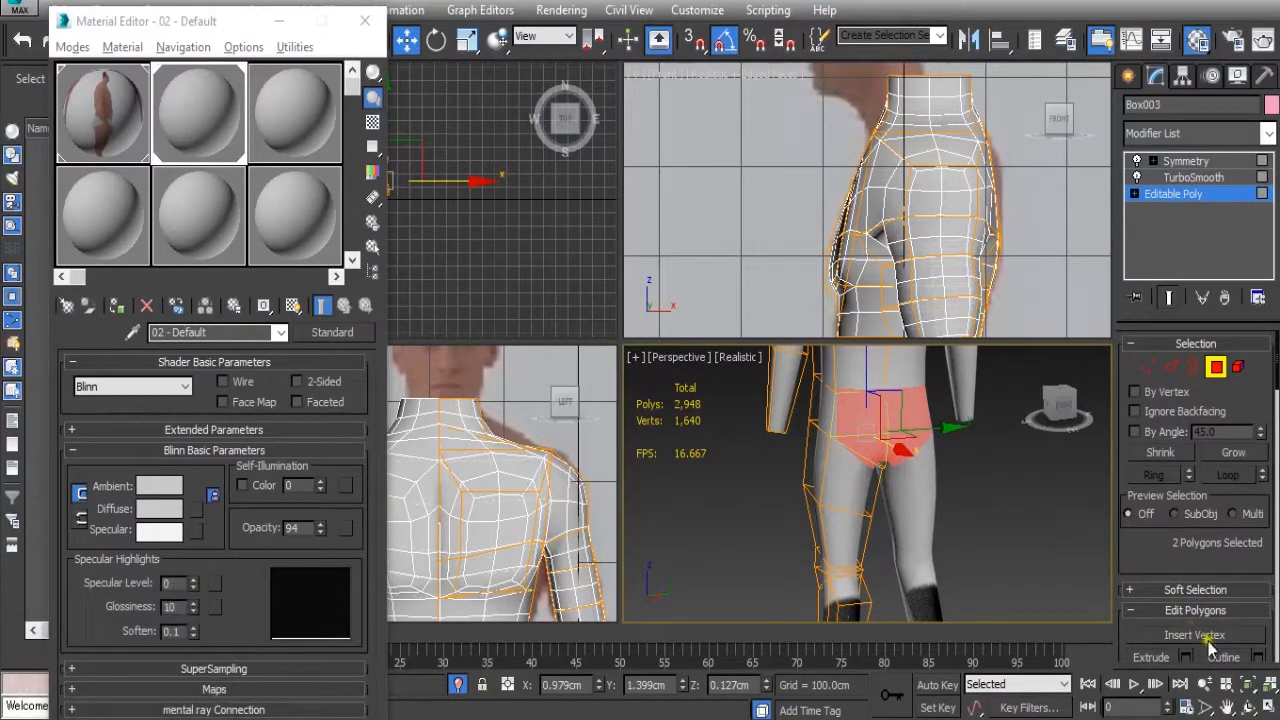
left_click(1266, 707)
middle_click_drag(791, 423, 851, 404, "alt")
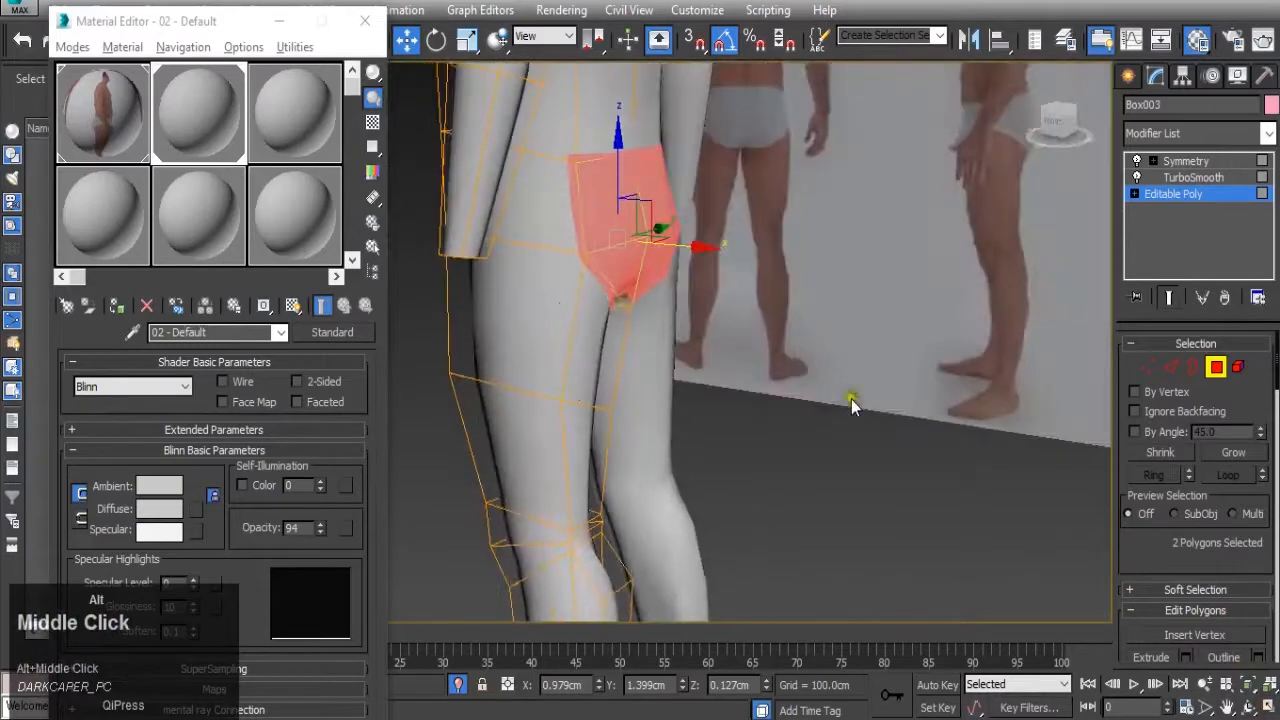
middle_click_drag(715, 375, 797, 287, "alt")
middle_click_drag(587, 336, 480, 370, "alt")
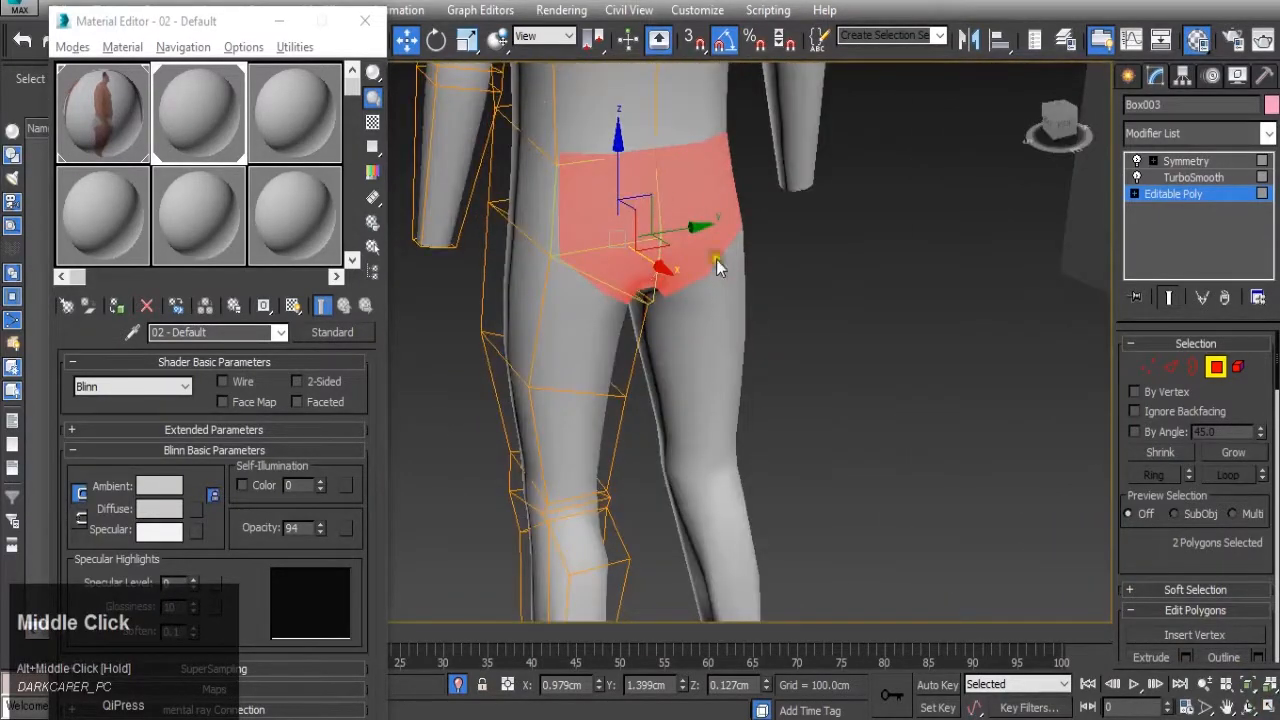
scroll(1232, 568, "down", 3)
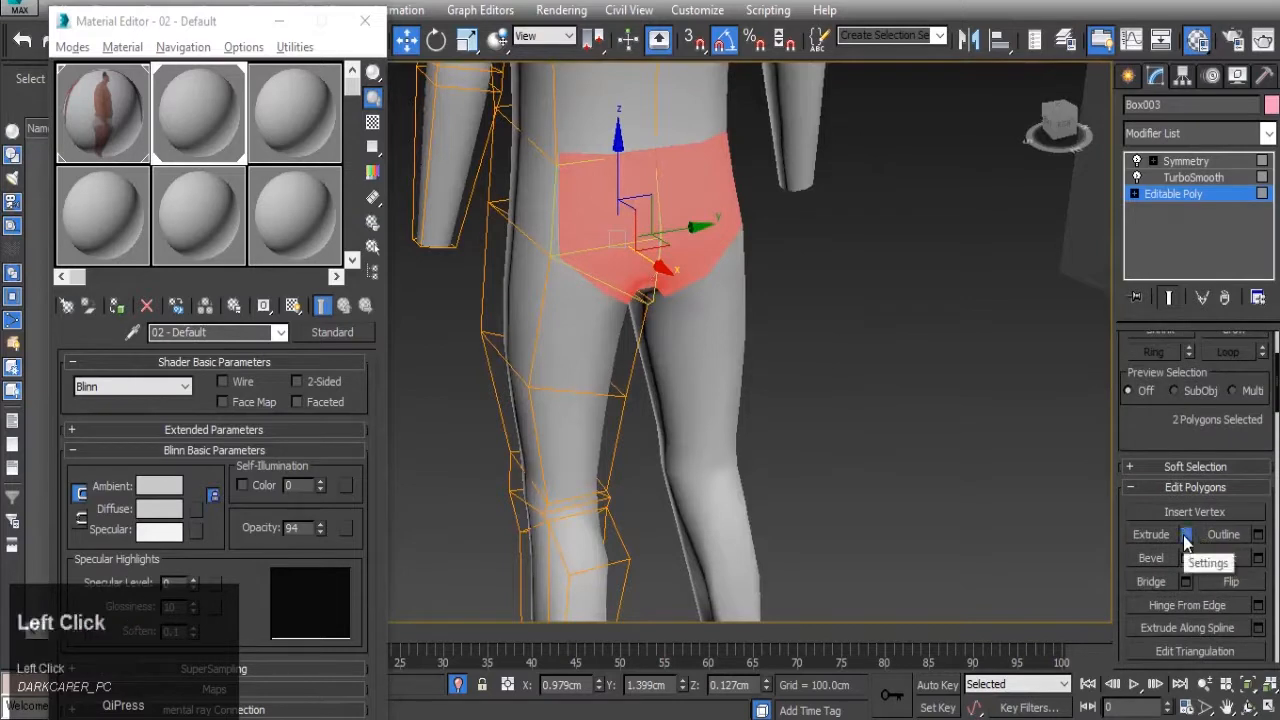
left_click(1186, 536)
middle_click_drag(728, 259, 644, 266, "alt")
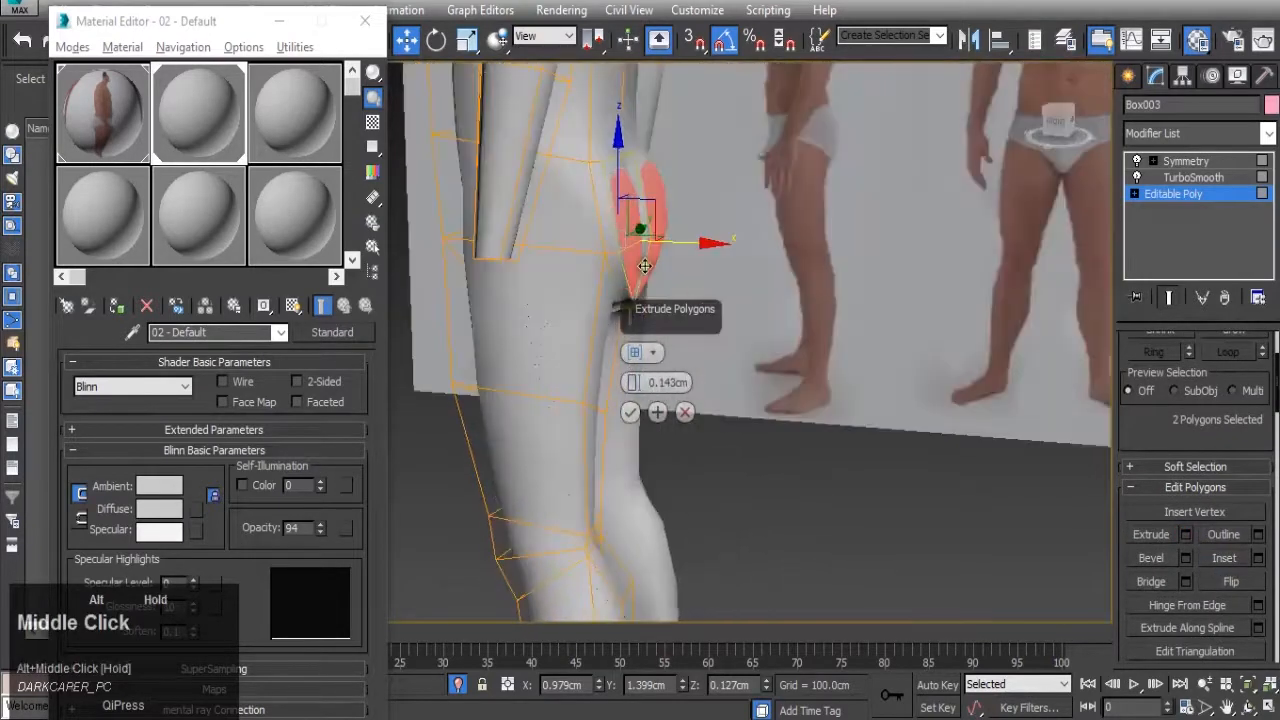
left_click(631, 412)
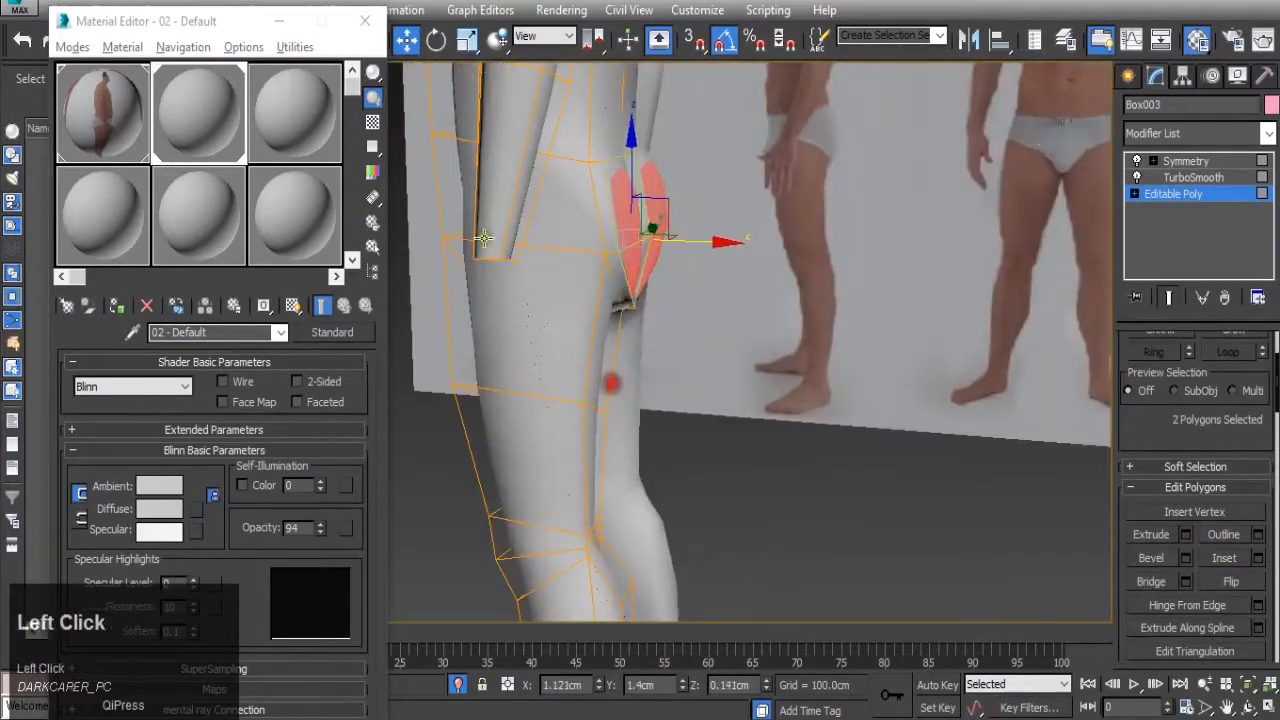
- Minimize the Material Editor and show edged faces in the Perspective view
left_click(280, 20)
left_click(243, 76)
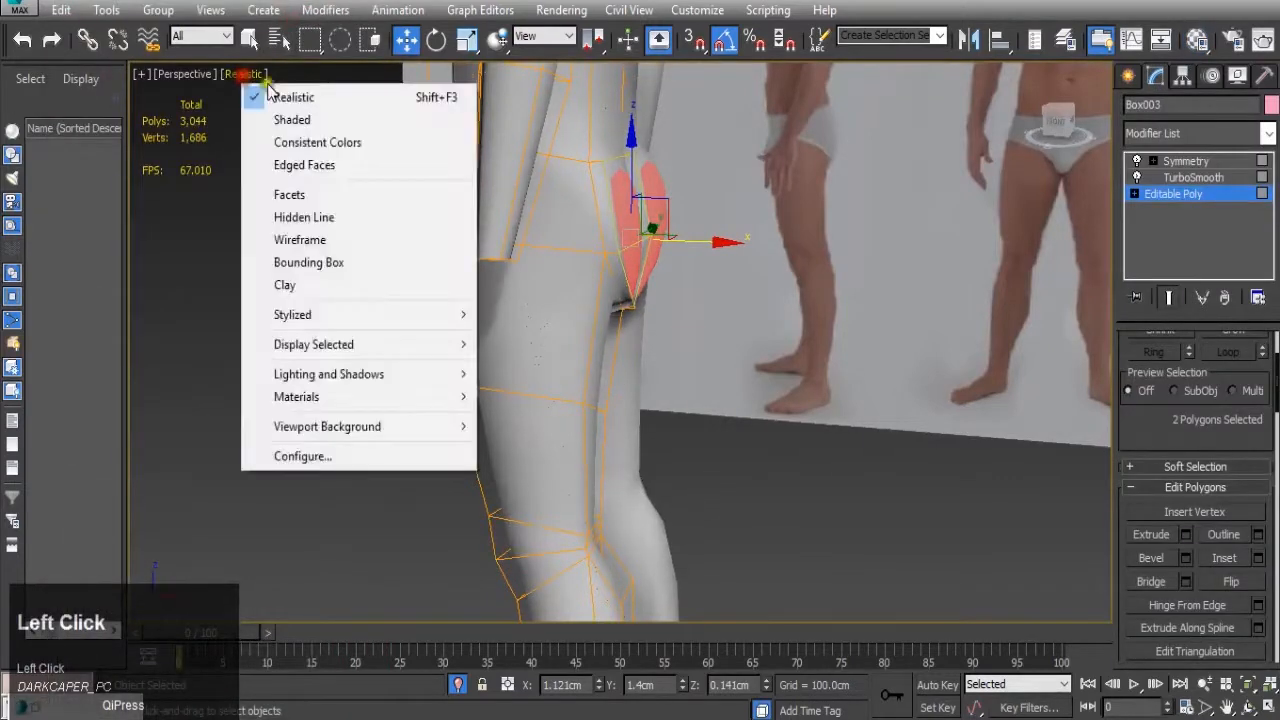
left_click(312, 165)
- Turn off the TurboSmooth modifier to expose the base mesh between the buttocks and the legs in the Perspective view
middle_click_drag(808, 350, 585, 288, "alt")
scroll(703, 303, "up", 3)
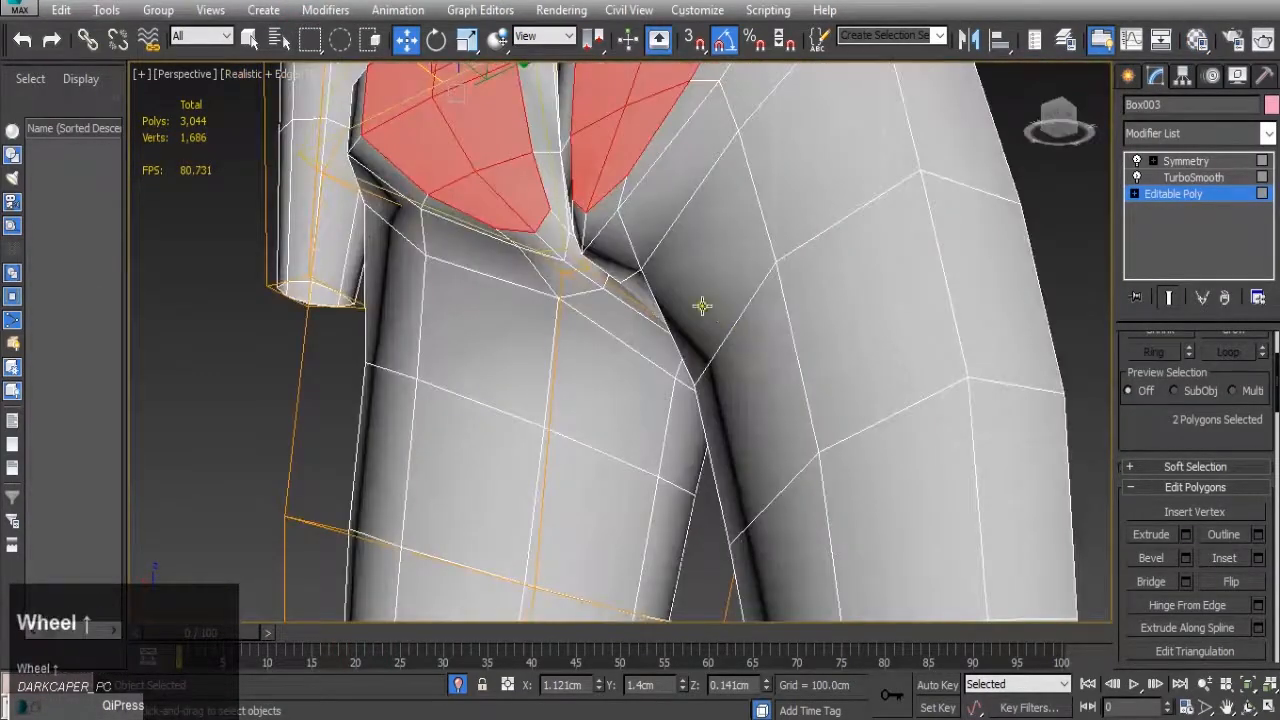
middle_click_drag(703, 303, 760, 277, "alt")
scroll(554, 277, "up", 4)
middle_click_drag(546, 248, 586, 277)
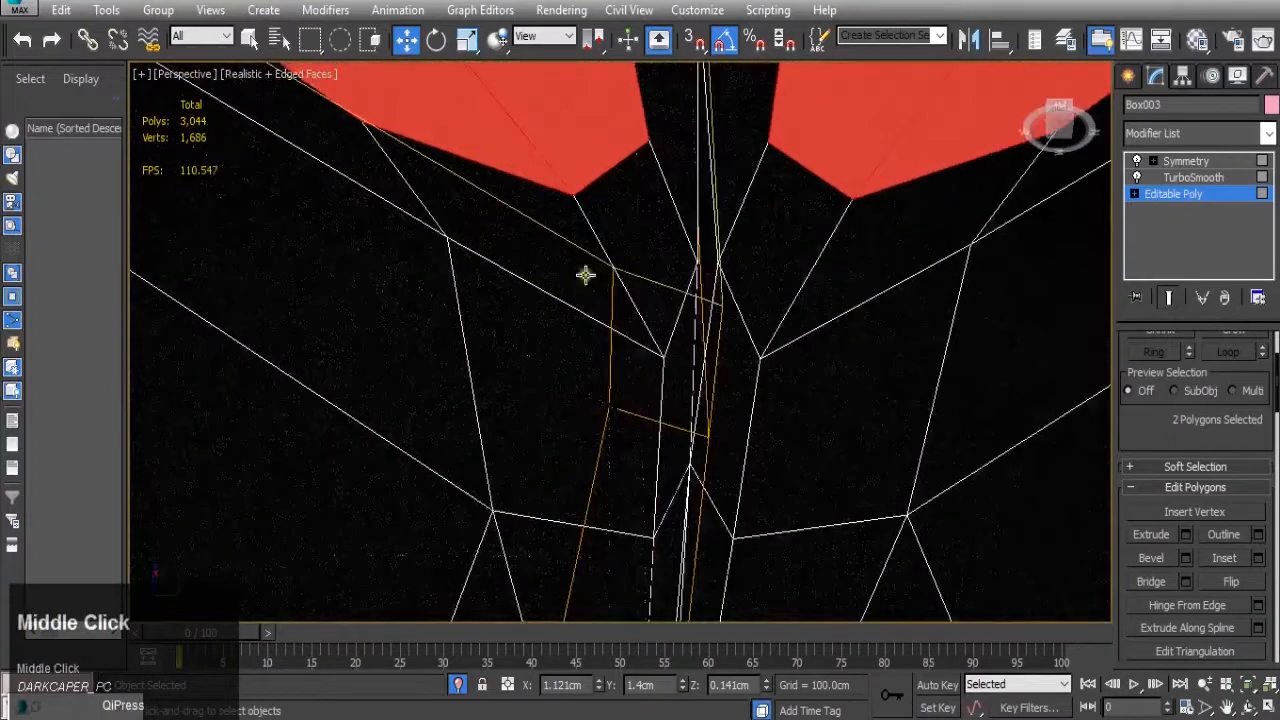
scroll(680, 316, "down", 2)
left_click(1190, 177)
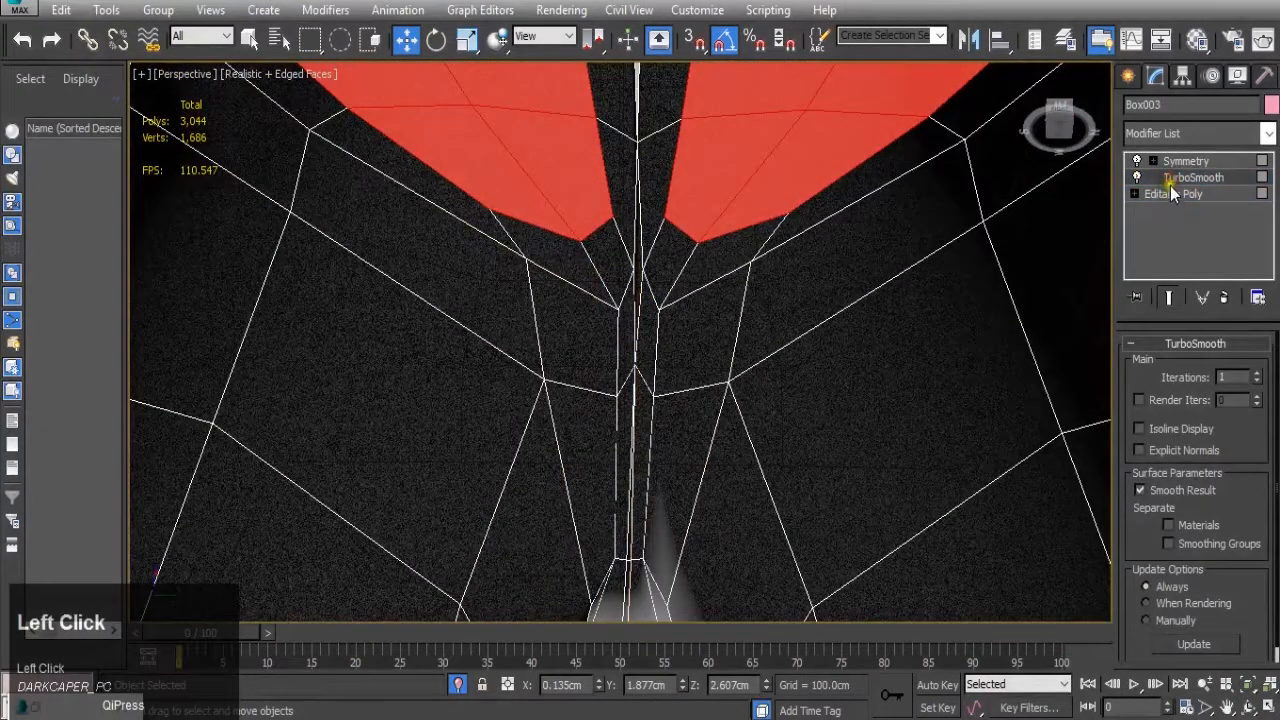
left_click(1140, 177)
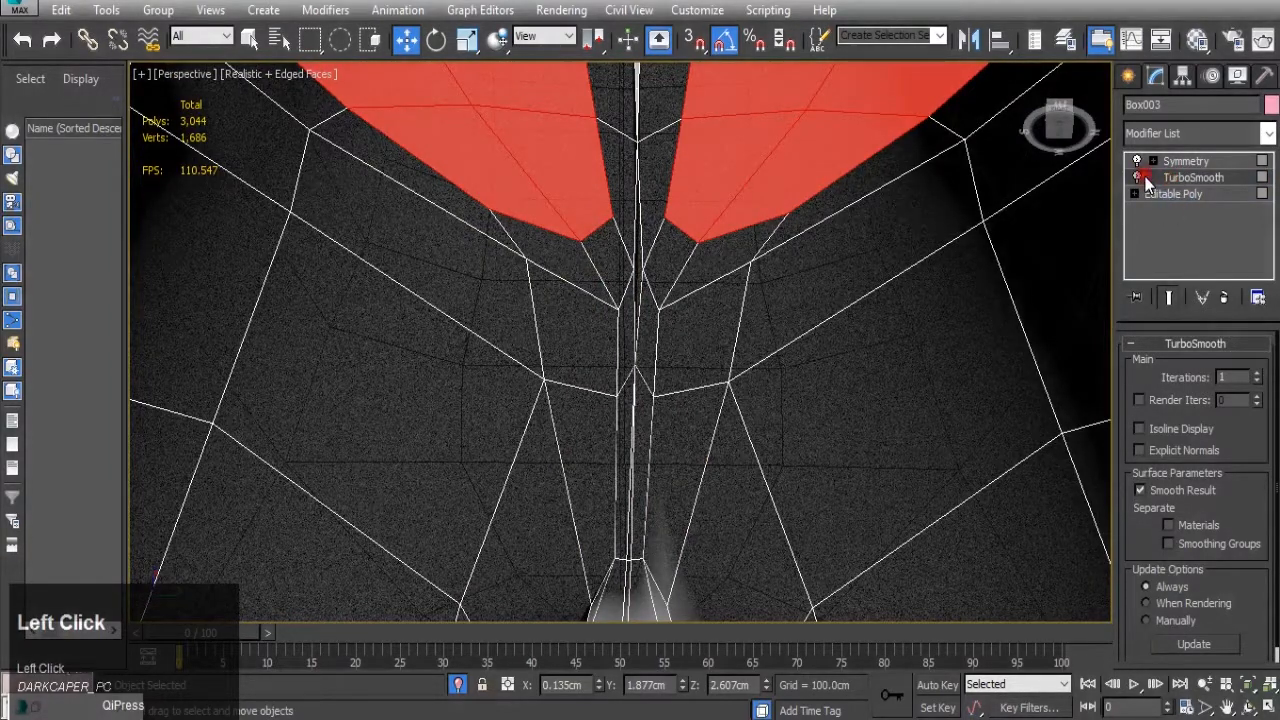
left_click(1138, 178)
scroll(868, 305, "down", 4)
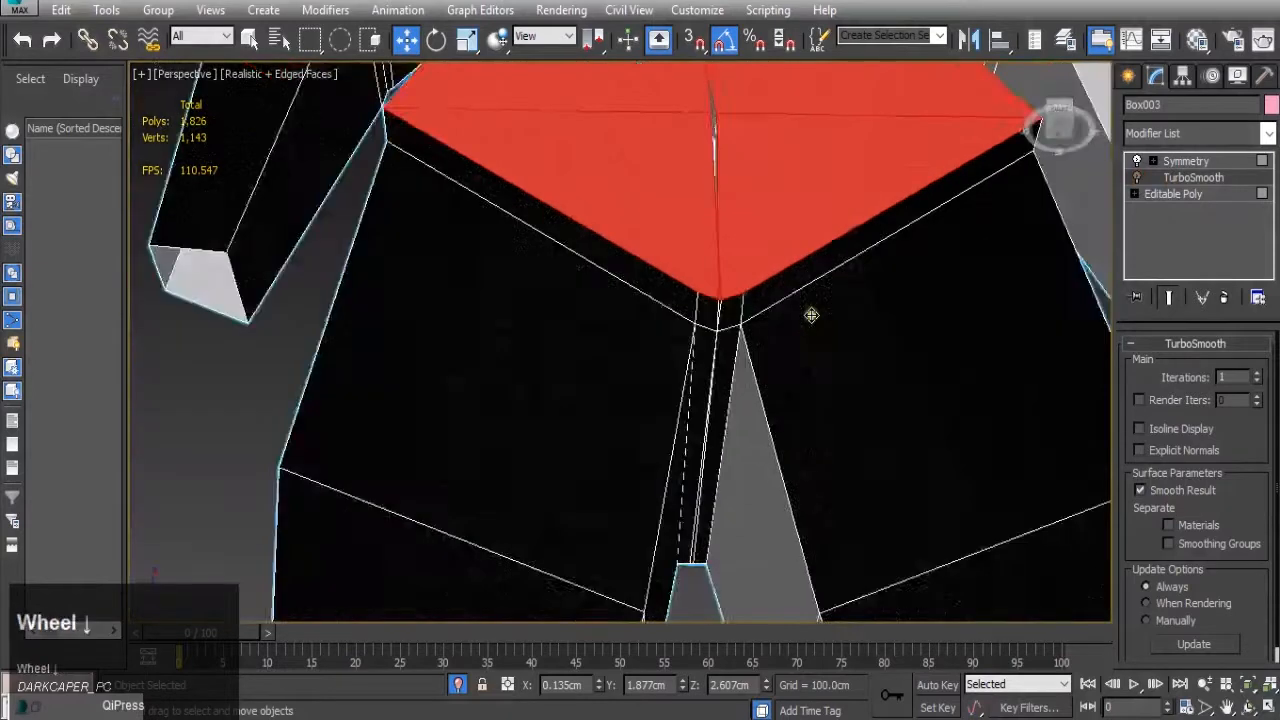
scroll(868, 313, "up", 3)
- In the Editable Poly's vertex level, move the centre-line vertex at the bottom of the buttocks next to the adjacent lower inner vertex
left_click(1226, 197)
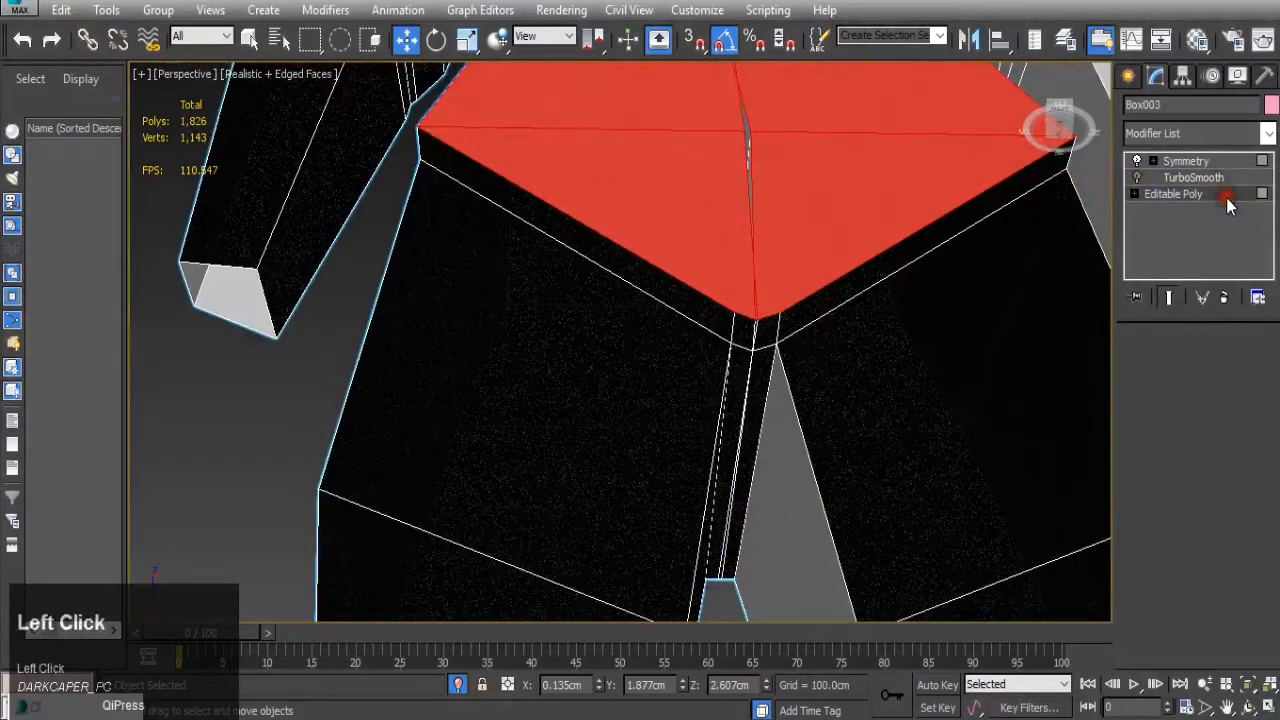
scroll(1201, 385, "up", 3)
left_click(1149, 366)
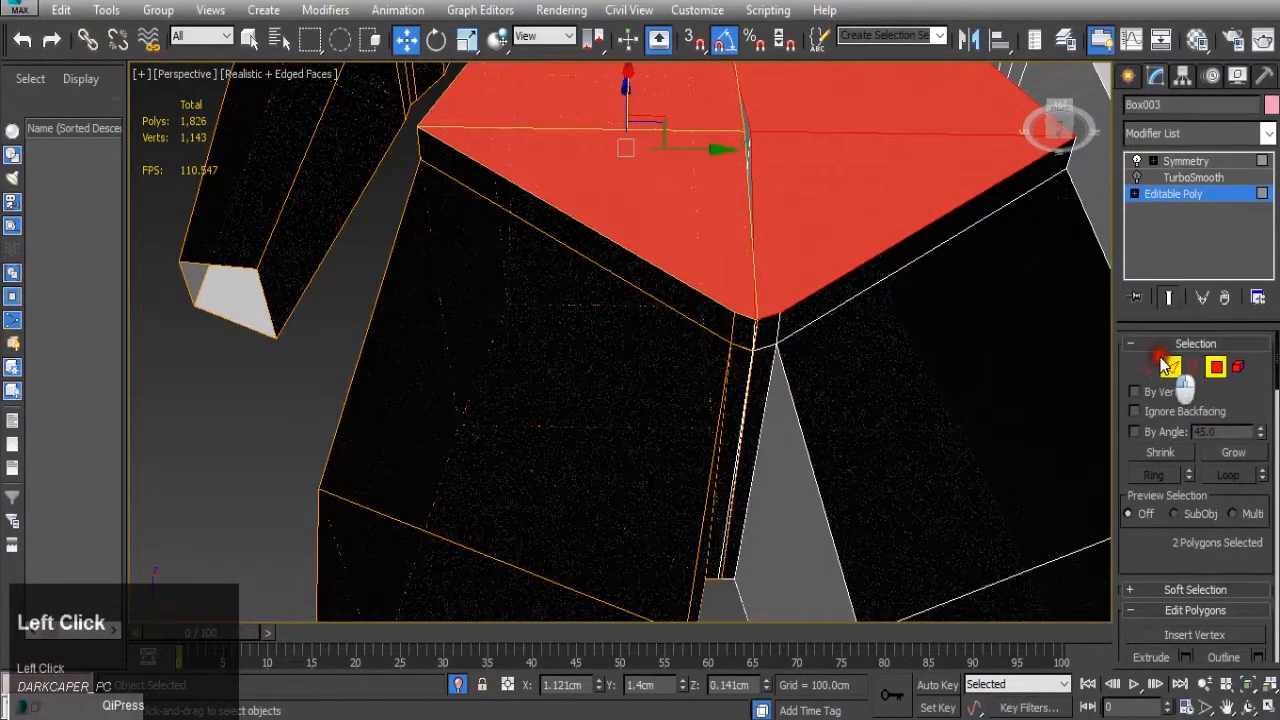
scroll(765, 320, "up", 2)
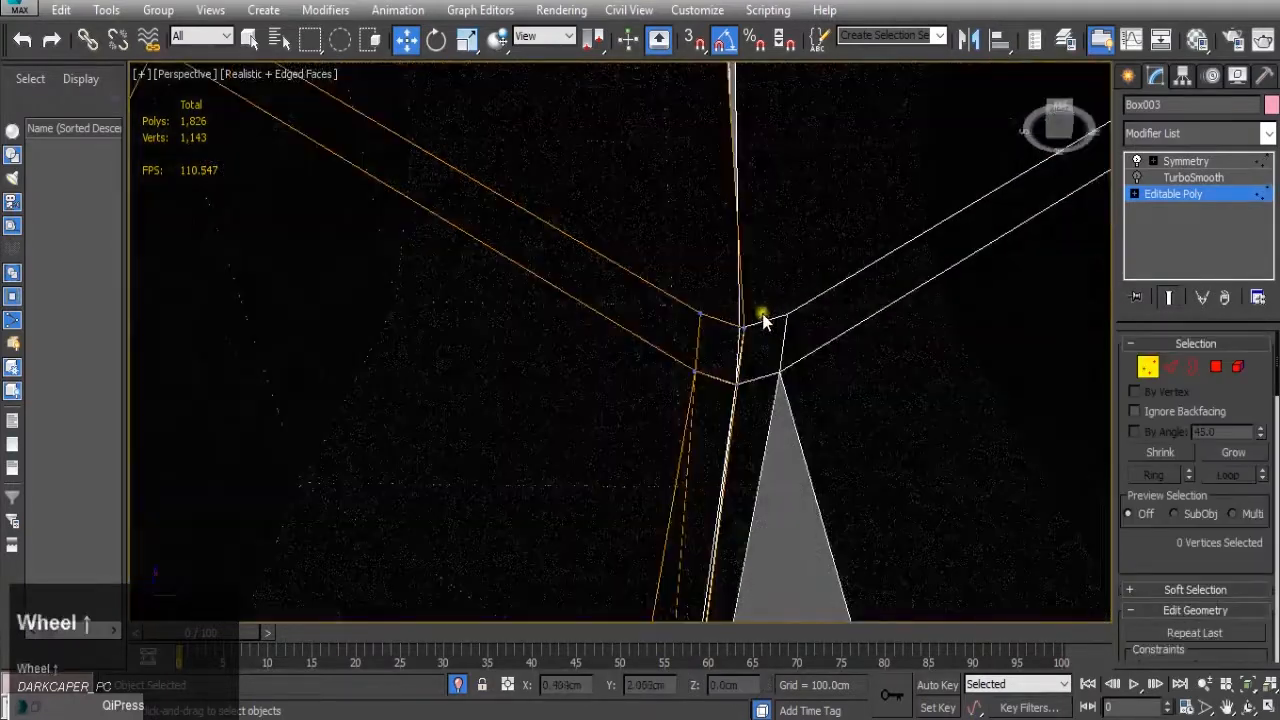
left_click(746, 327)
left_click_drag(797, 331, 762, 329)
- Add the adjacent lower inner buttock vertex to the selection and weld with a 0.185 cm threshold
left_click(702, 316, "ctrl")
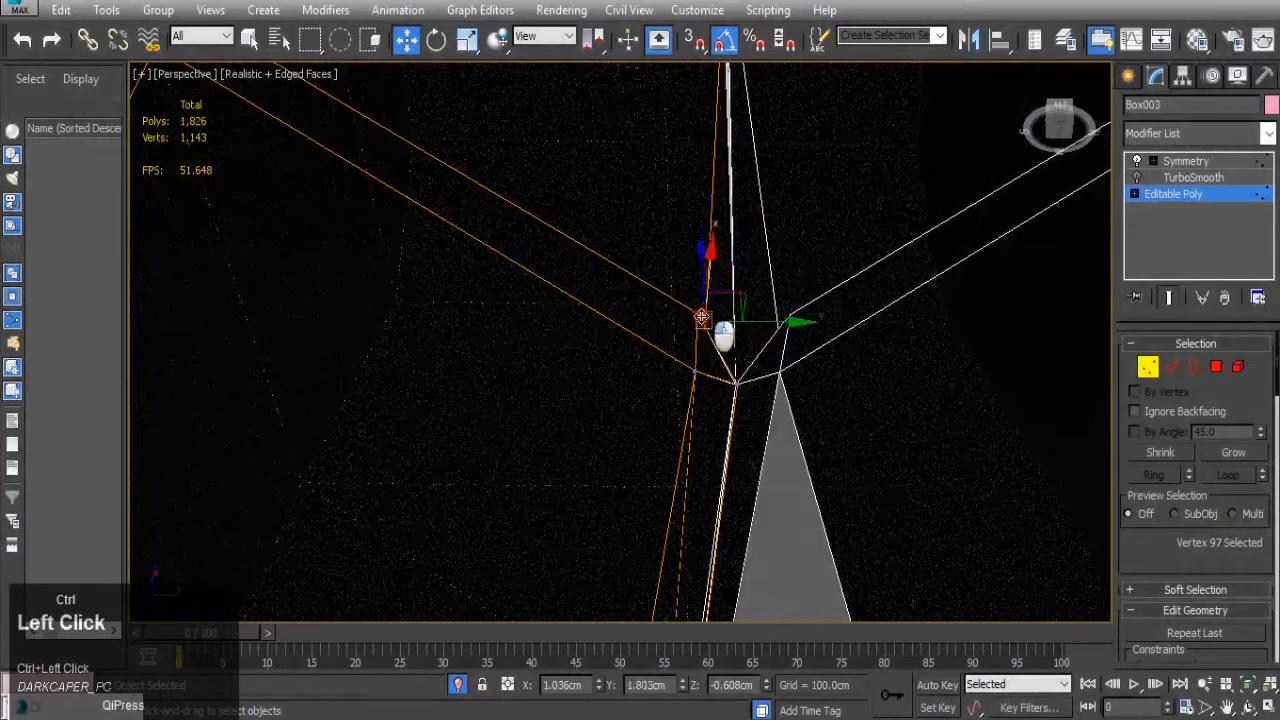
scroll(1187, 472, "down", 3)
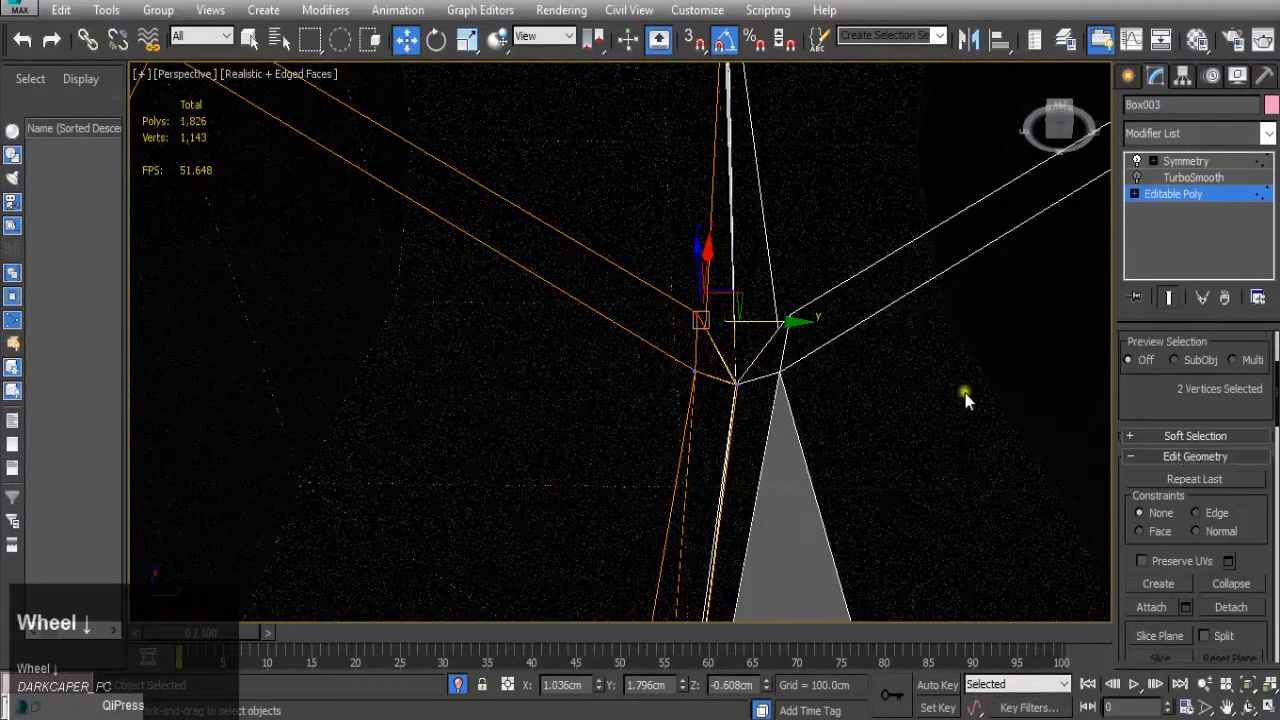
scroll(1224, 569, "down", 10)
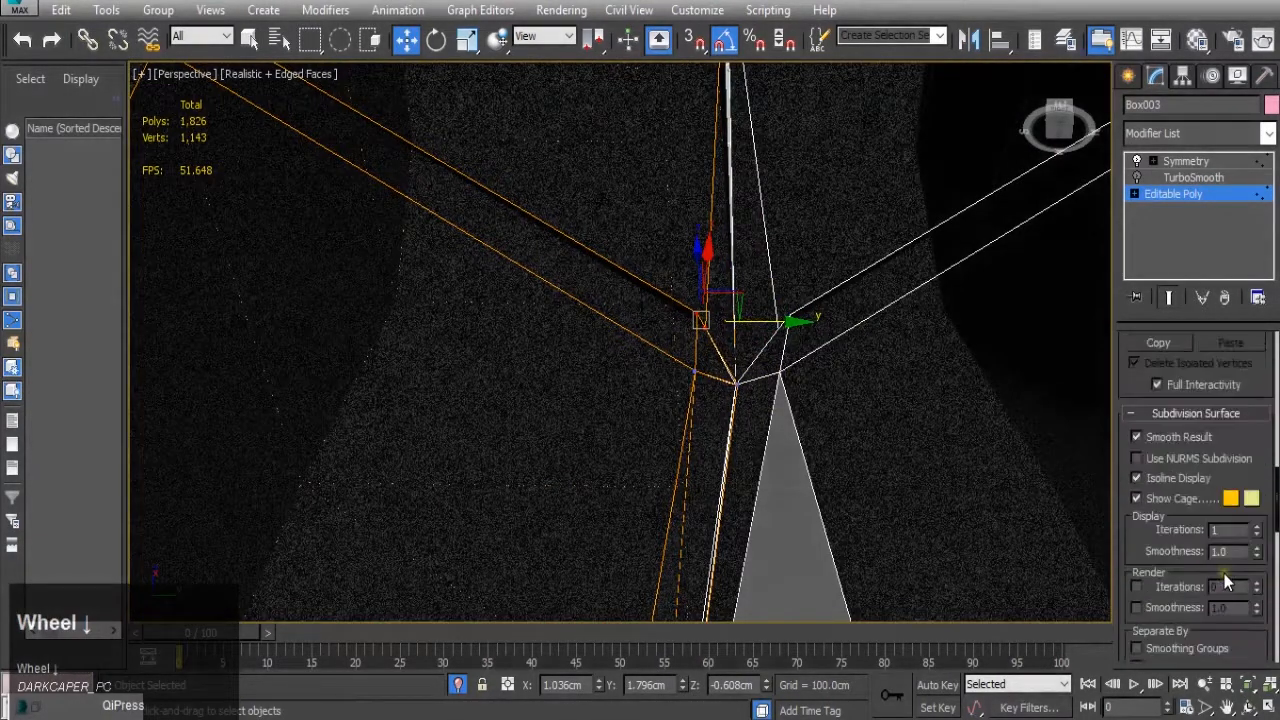
scroll(1222, 567, "down", 2)
left_click(1256, 559)
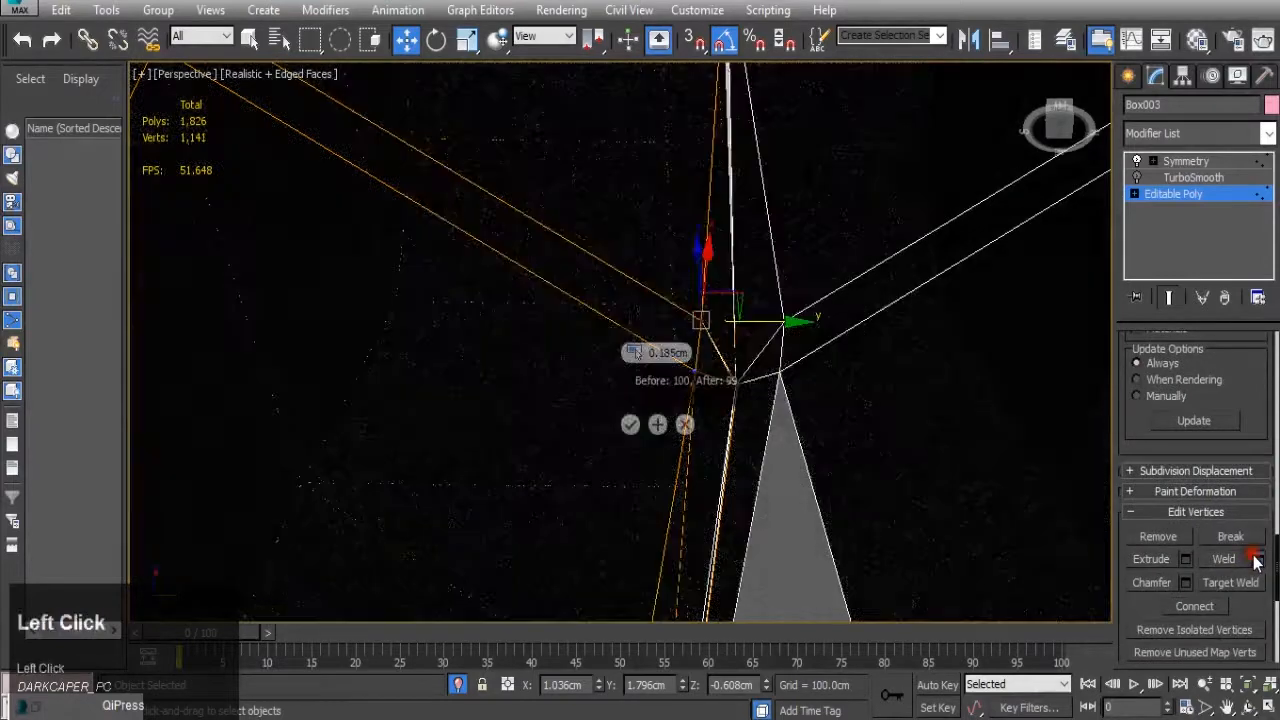
left_click(629, 424)
- Move the lower inner buttock vertex up and away from the centre line to widen the crease
scroll(630, 418, "down", 5)
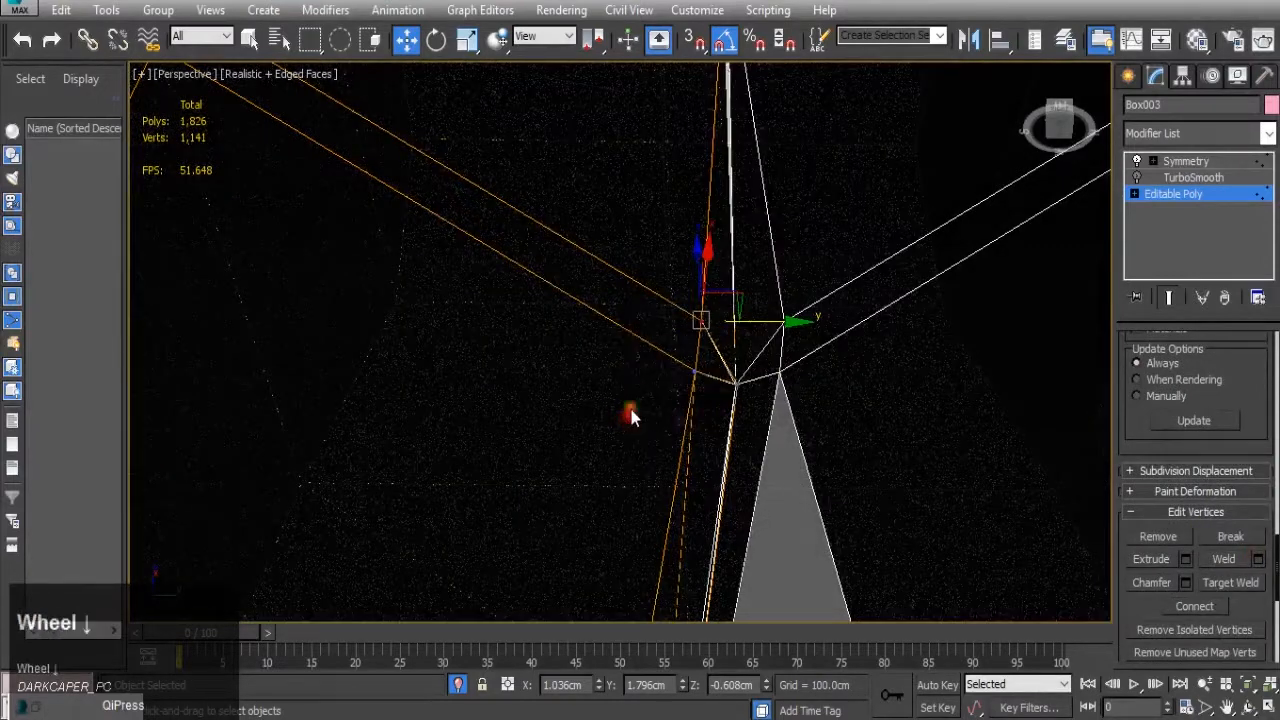
scroll(634, 410, "up", 6)
middle_click_drag(636, 420, 686, 456, "alt")
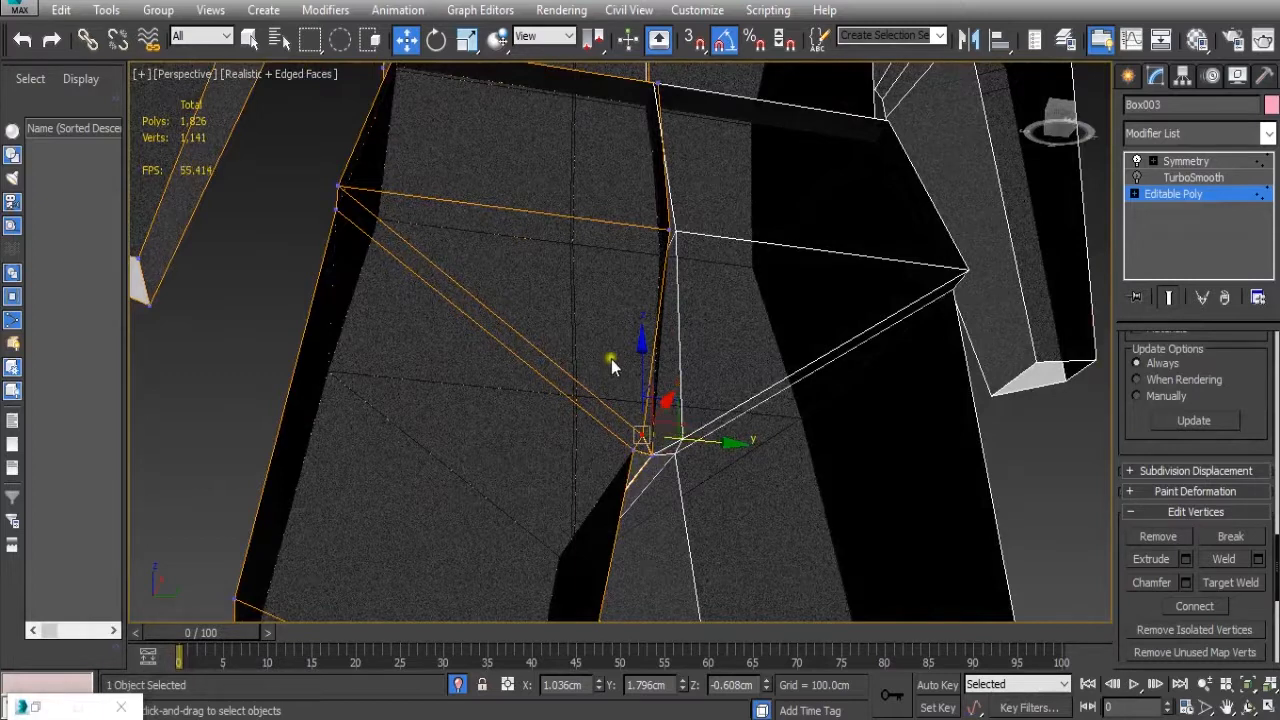
left_click_drag(640, 353, 666, 384)
left_click(720, 389)
key("ctrl+z")
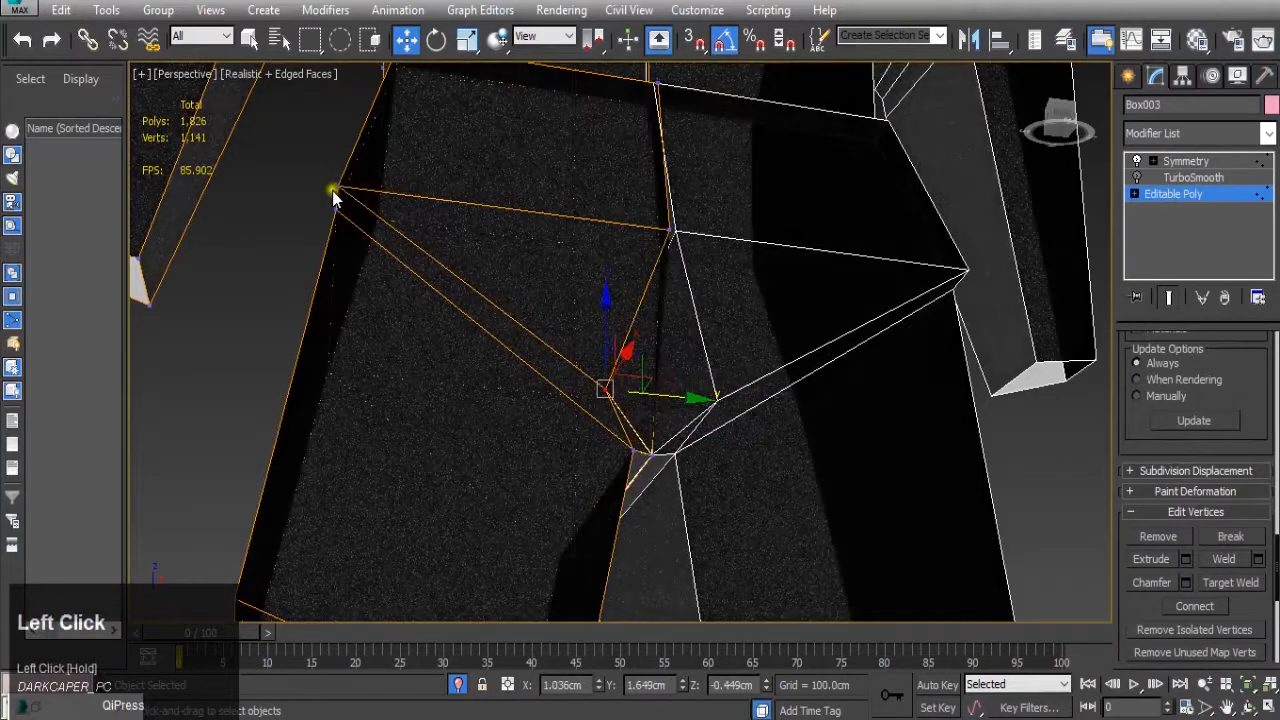
- Move the outer vertex of the buttock's lower edge inward toward the centre line
left_click(343, 185)
left_click_drag(366, 194, 474, 211)
scroll(474, 211, "down", 3)
middle_click_drag(474, 211, 522, 283, "alt")
scroll(522, 283, "up", 2)
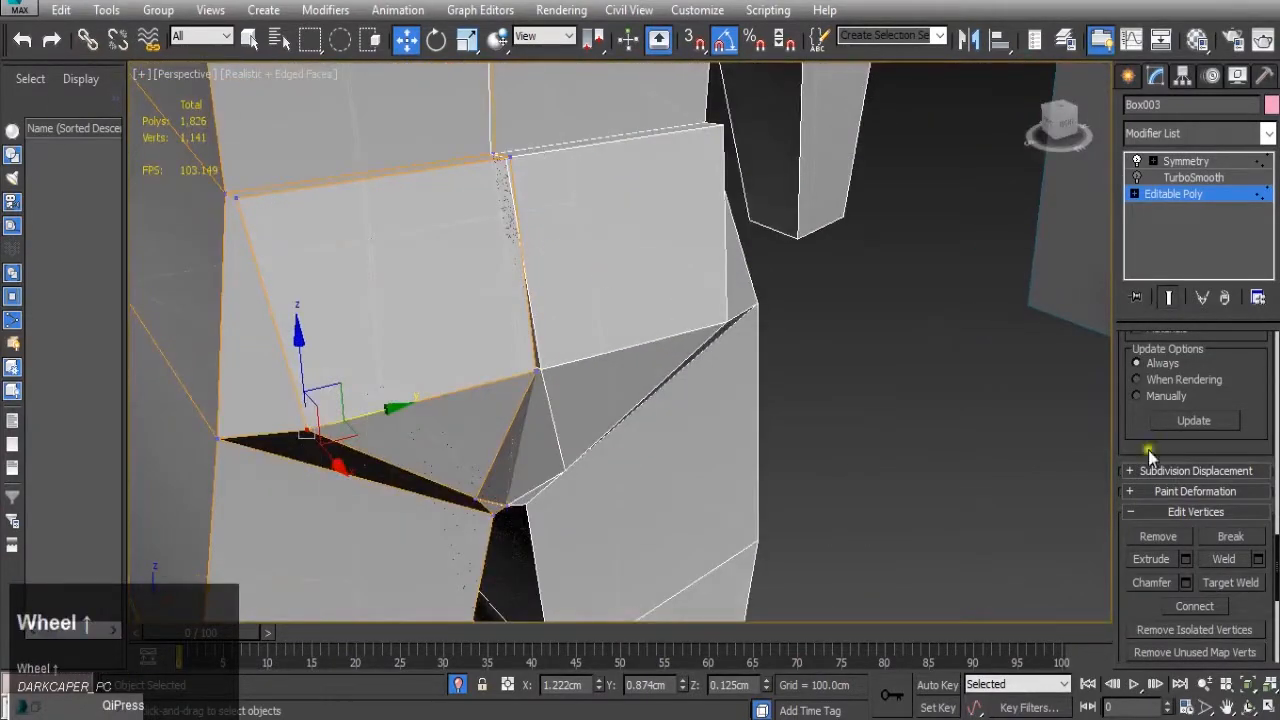
- In edge level, move the buttock's inner vertical edge away from the centre line and lower its upper horizontal edge
scroll(1149, 451, "down", 10)
scroll(1235, 416, "up", 5)
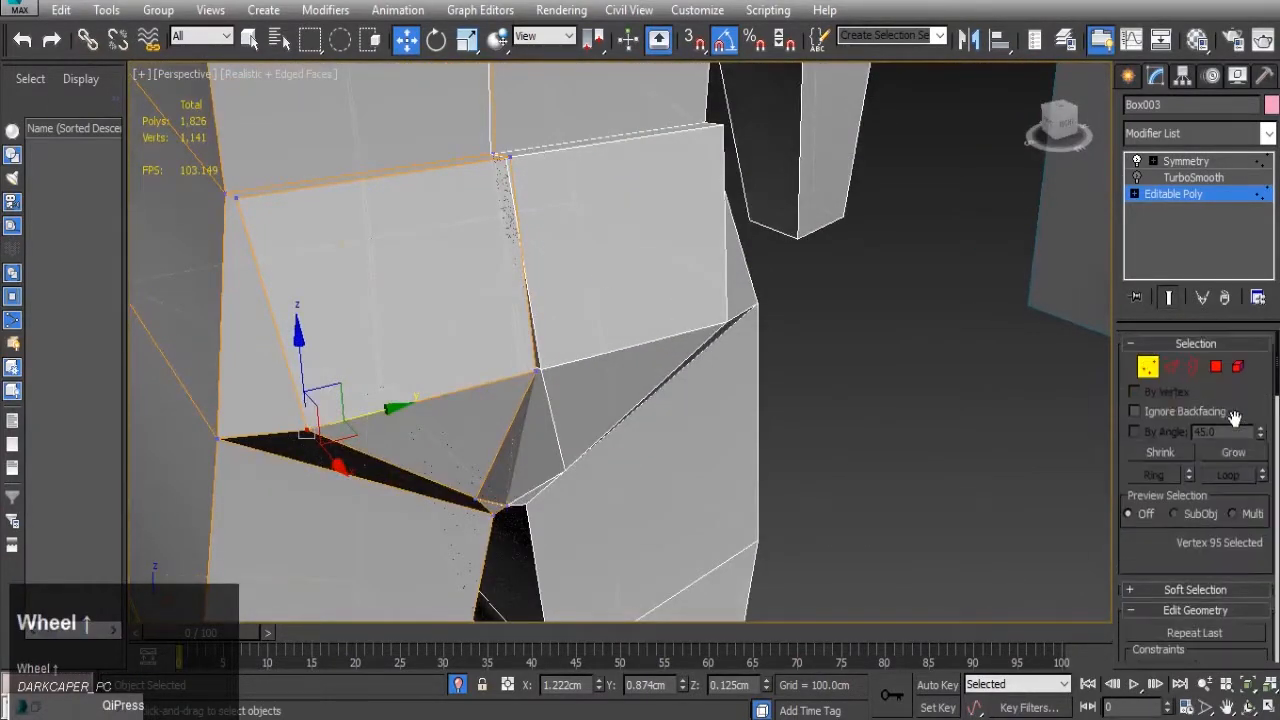
left_click(1171, 368)
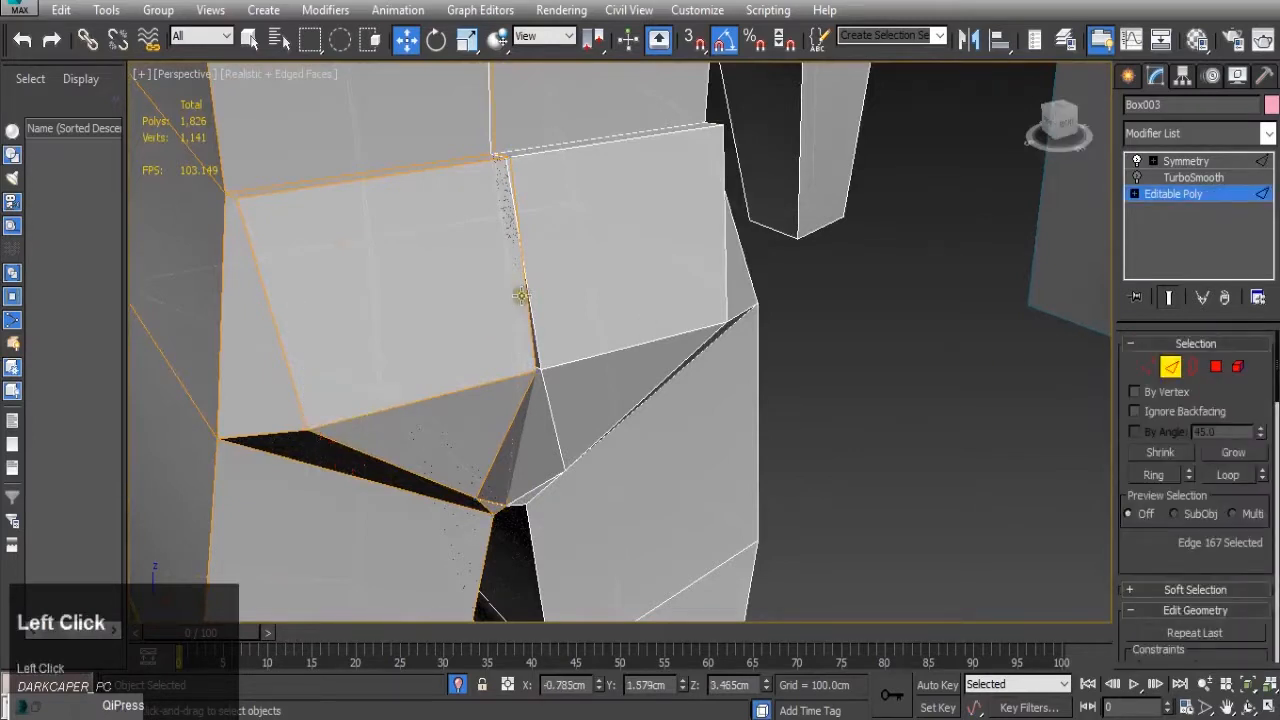
left_click(522, 288)
left_click_drag(570, 252, 485, 215)
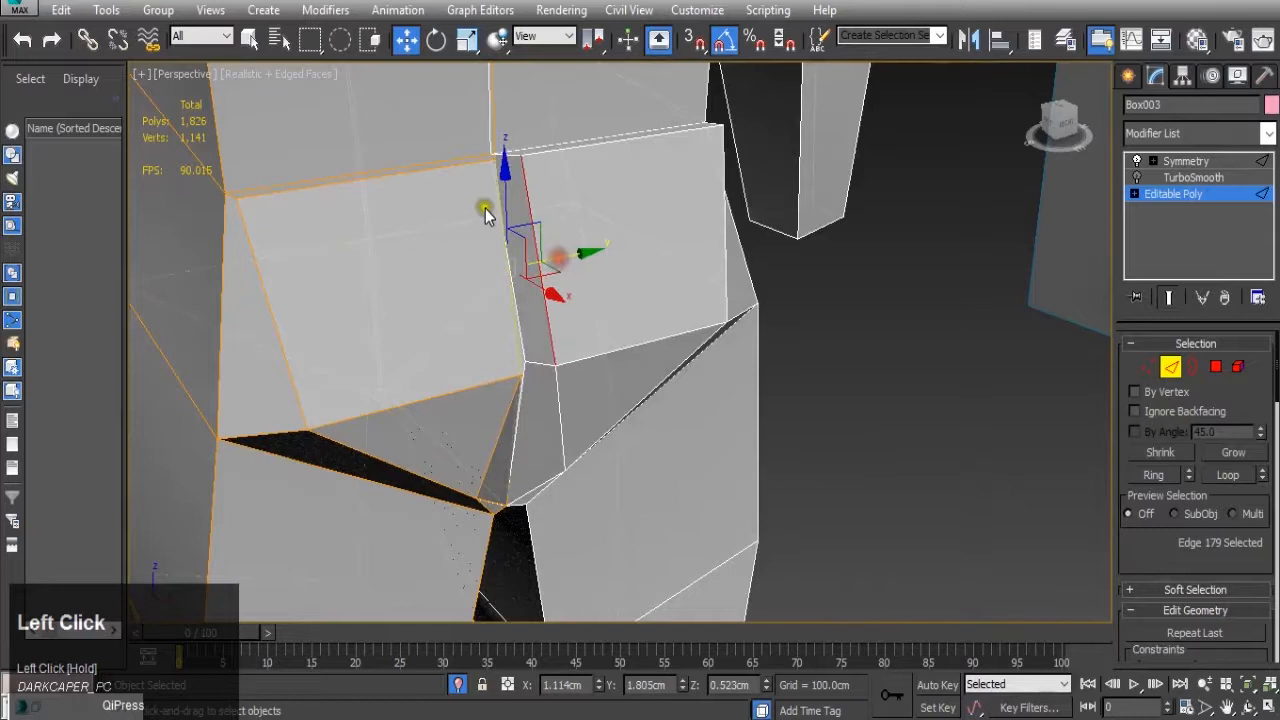
left_click(430, 163)
left_click_drag(375, 118, 384, 138)
- Turn the TurboSmooth modifier back on and check the rounded buttocks from behind
middle_click_drag(384, 138, 1049, 224, "alt")
left_click(1175, 176)
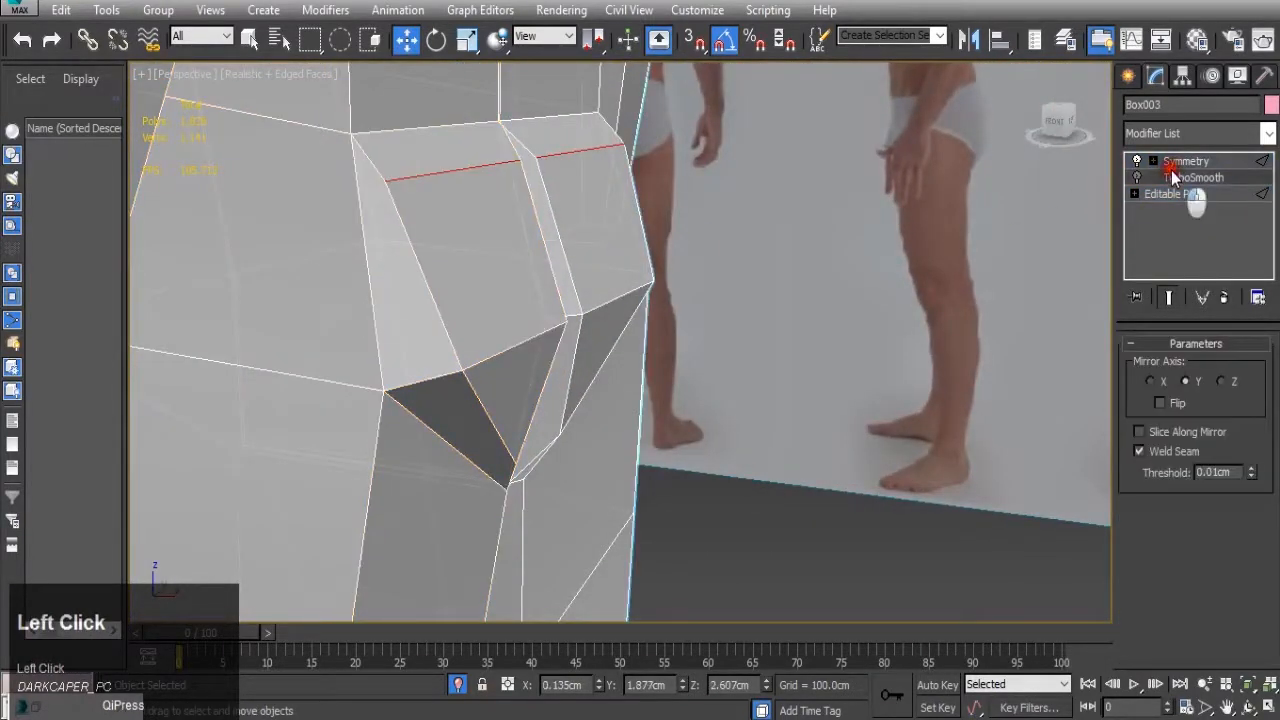
left_click(1137, 176)
middle_click_drag(860, 300, 694, 349, "alt")
scroll(603, 278, "up", 4)
scroll(603, 278, "down", 3)
middle_click_drag(939, 80, 966, 262)
- Return to the Editable Poly's vertex level and move the lower inner buttock vertex up and slightly toward the centre line
left_click(1174, 194)
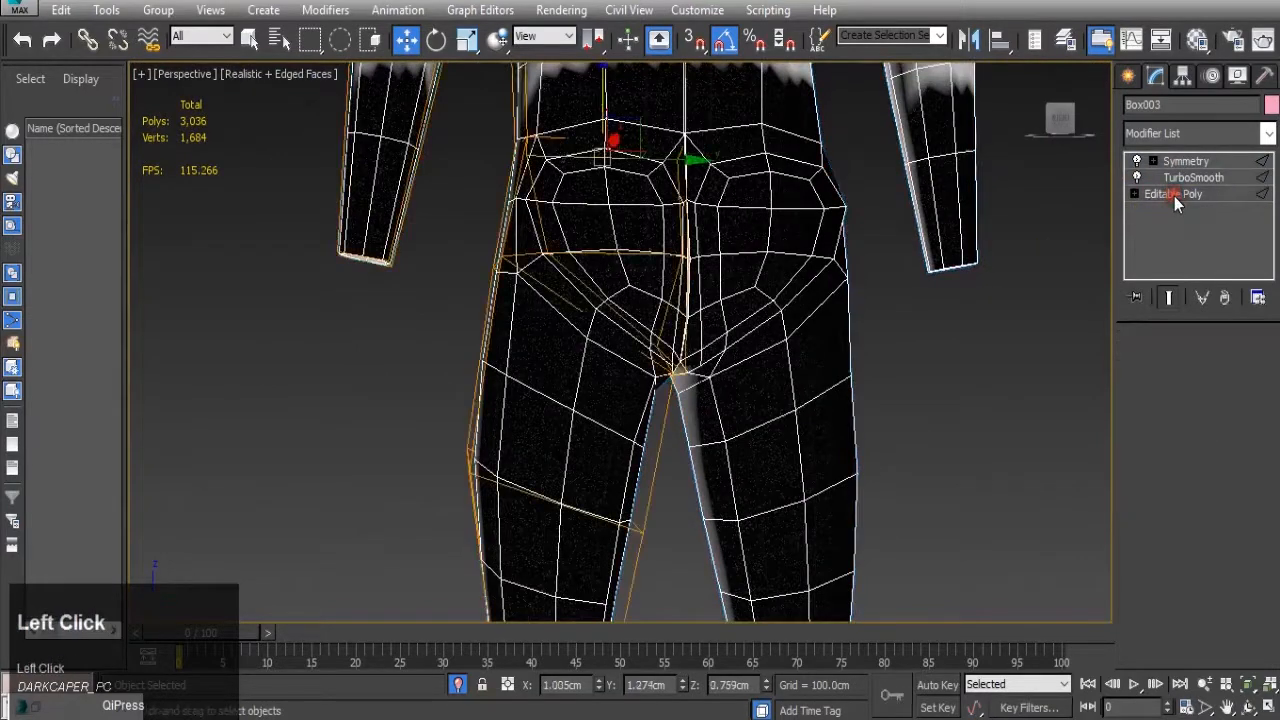
left_click(1147, 367)
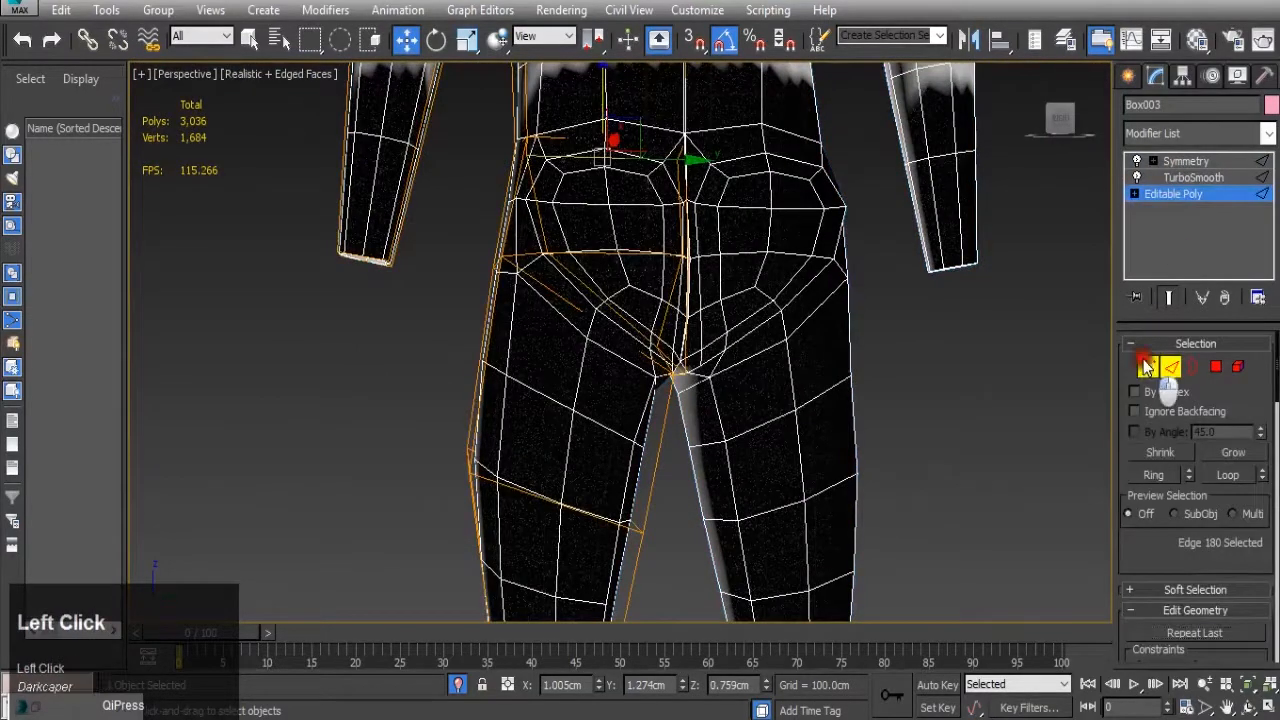
left_click(636, 352)
middle_click_drag(660, 350, 744, 337, "alt")
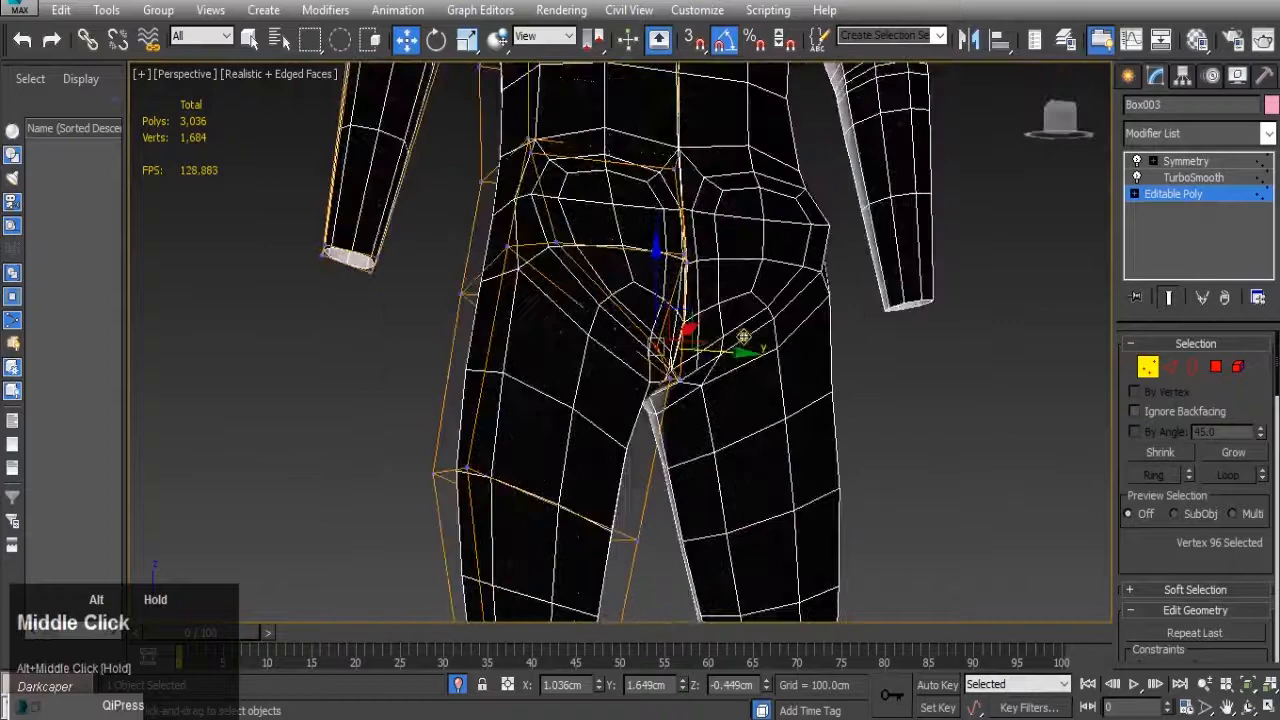
scroll(744, 337, "up", 4)
left_click_drag(683, 360, 602, 245)
left_click_drag(654, 321, 676, 347)
- Select the inner thigh vertex just below the buttock crease and move it away from the centre line
scroll(672, 322, "down", 3)
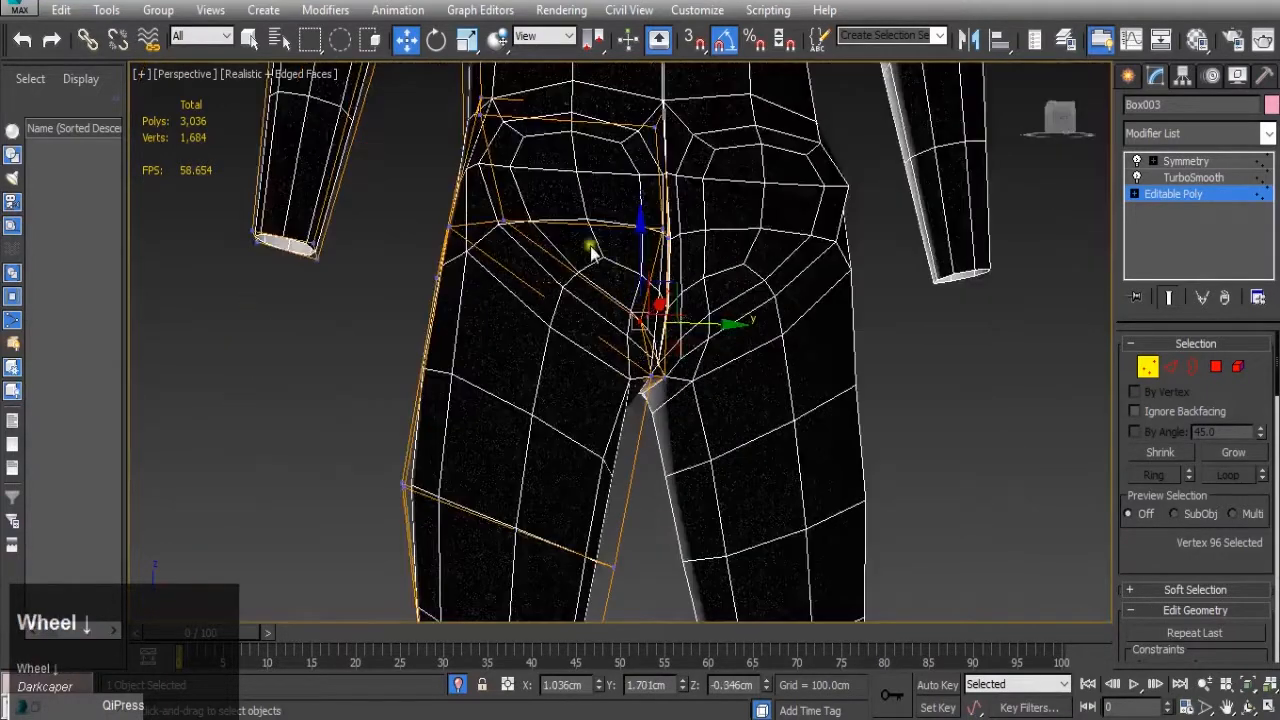
left_click(498, 223)
middle_click_drag(533, 253, 557, 291, "alt")
scroll(636, 398, "up", 3)
middle_click_drag(643, 405, 663, 380, "alt")
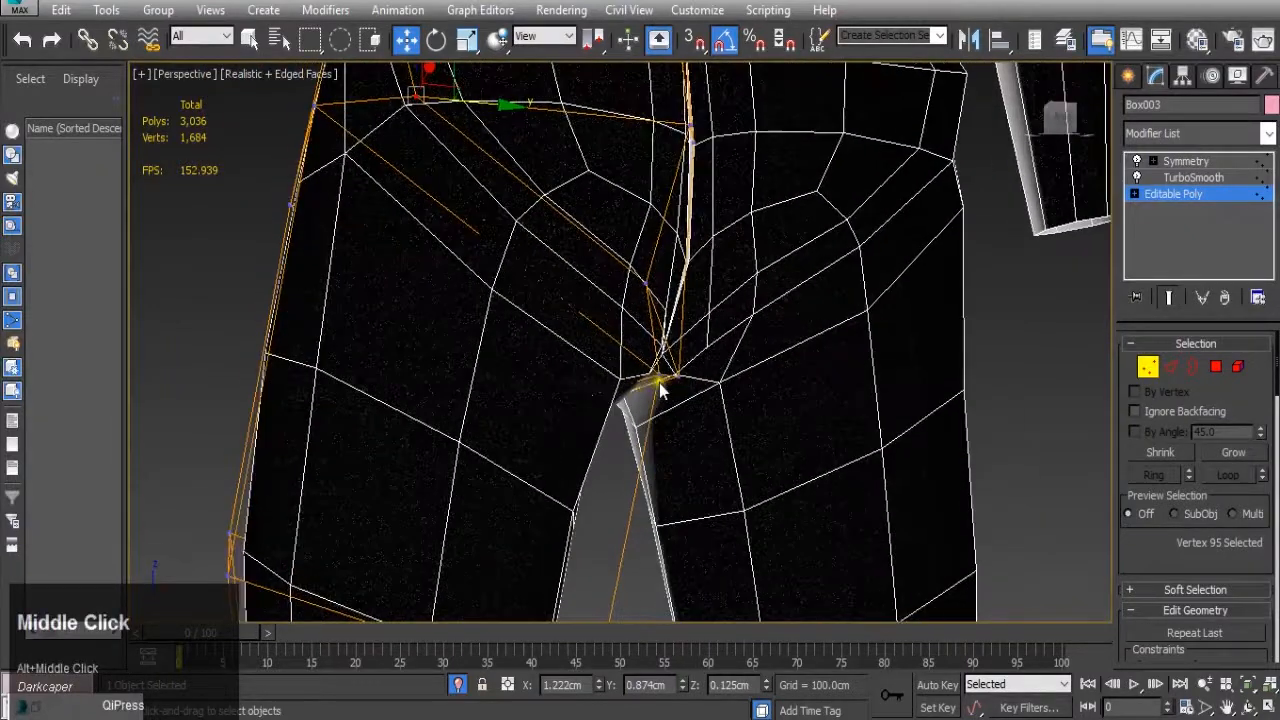
left_click(662, 378)
left_click_drag(697, 378, 650, 361)
- Move the upper outer buttock vertex inward toward the centre line
middle_click_drag(650, 361, 683, 420, "alt")
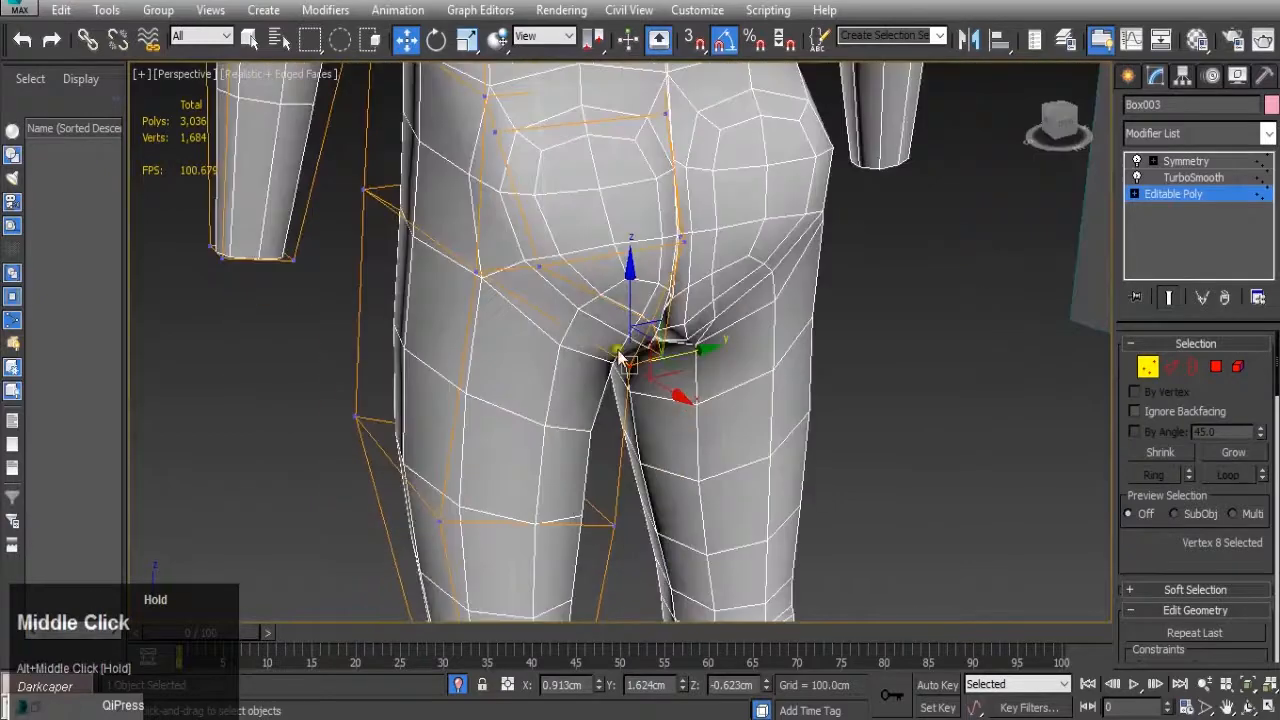
left_click(499, 126)
left_click_drag(532, 122, 571, 126)
middle_click_drag(571, 126, 659, 293, "alt")
- Reselect the lower inner buttock vertex, shift it away from the centre line and pull it slightly backward
left_click(671, 357)
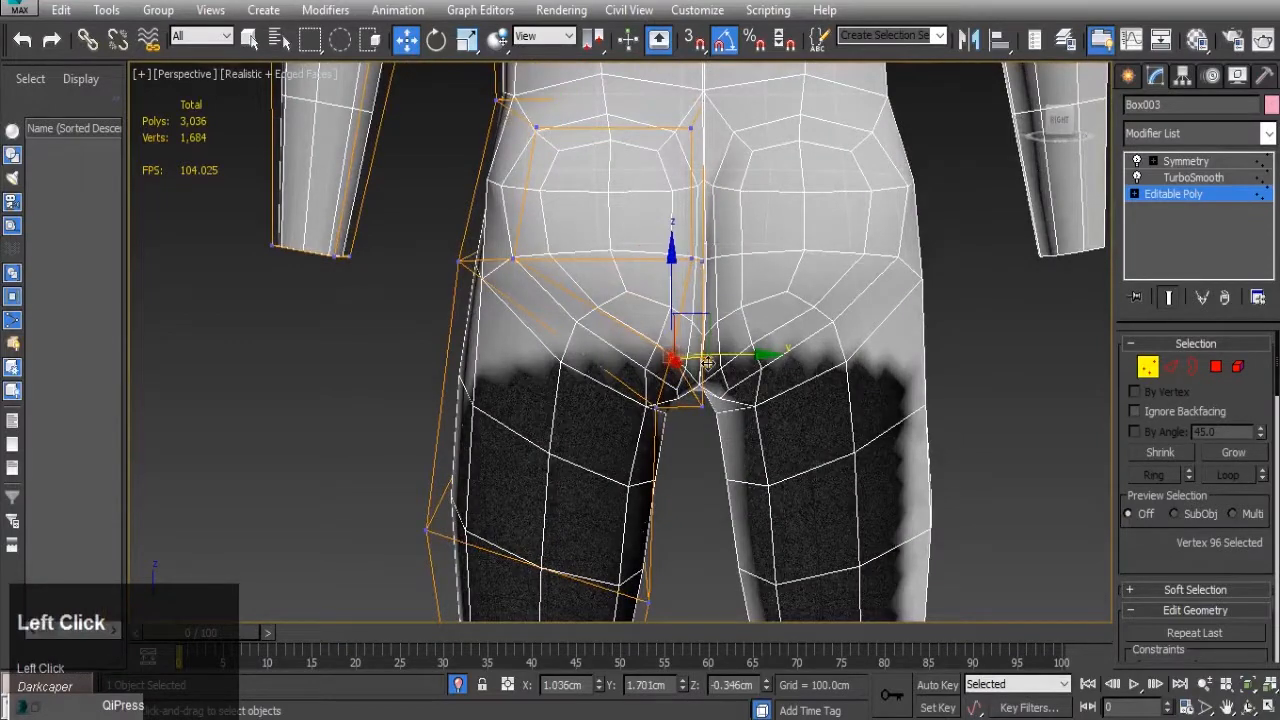
middle_click_drag(714, 371, 769, 344, "alt")
left_click_drag(754, 352, 843, 356)
middle_click_drag(843, 356, 634, 362, "alt")
scroll(634, 362, "down", 2)
- Leave vertex editing and examine the smoothed buttocks and thighs from several angles, including from behind
left_click(1158, 196)
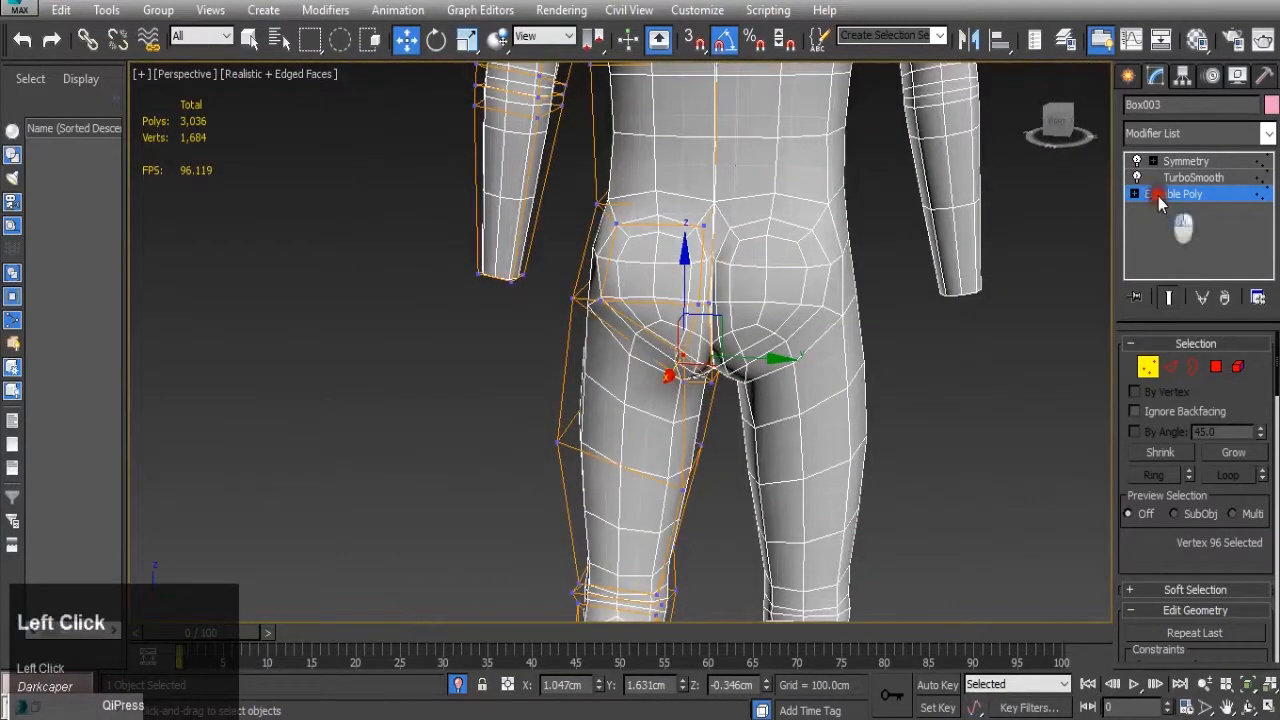
scroll(831, 303, "down", 3)
middle_click_drag(831, 303, 930, 320, "alt")
scroll(855, 380, "up", 3)
scroll(889, 269, "up", 2)
middle_click_drag(889, 269, 737, 406, "alt")
scroll(774, 303, "up", 3)
middle_click_drag(771, 306, 749, 248, "alt")
scroll(749, 248, "up", 3)
left_click(734, 243)
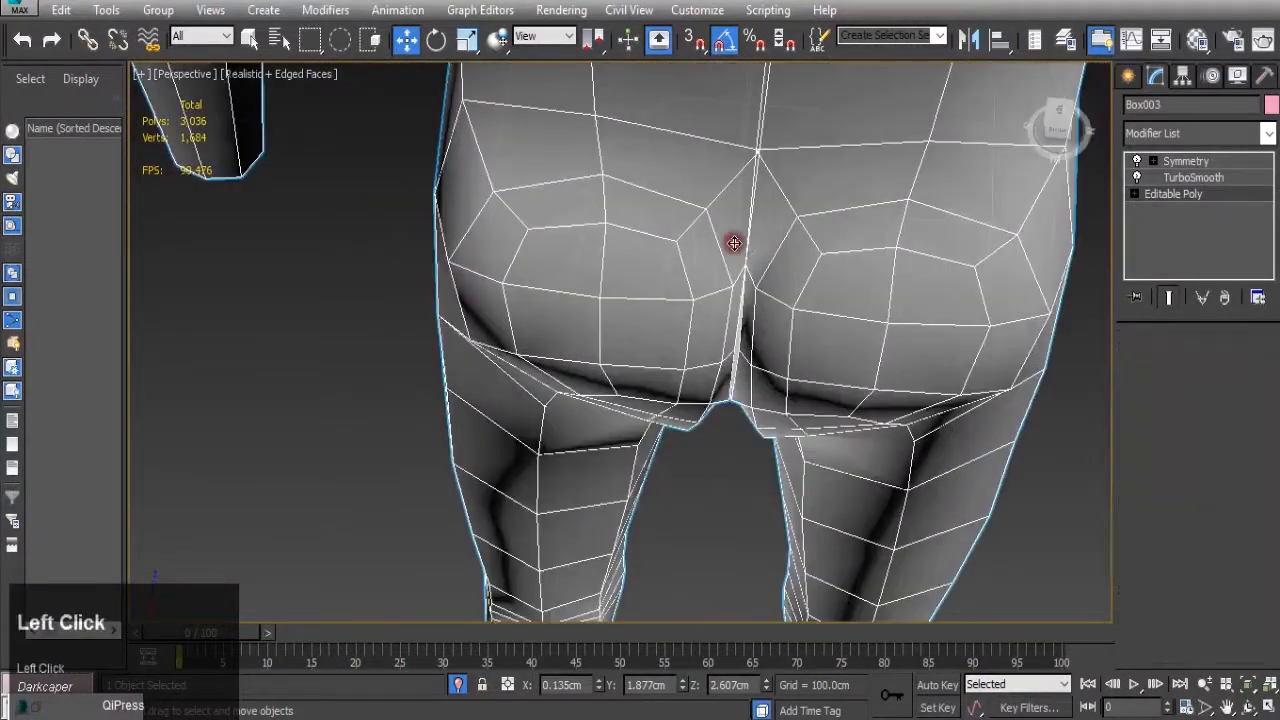
- In vertex level, move the upper inner buttock vertex away from the centre line to open the top of the crease
left_click(1172, 195)
left_click(1148, 369)
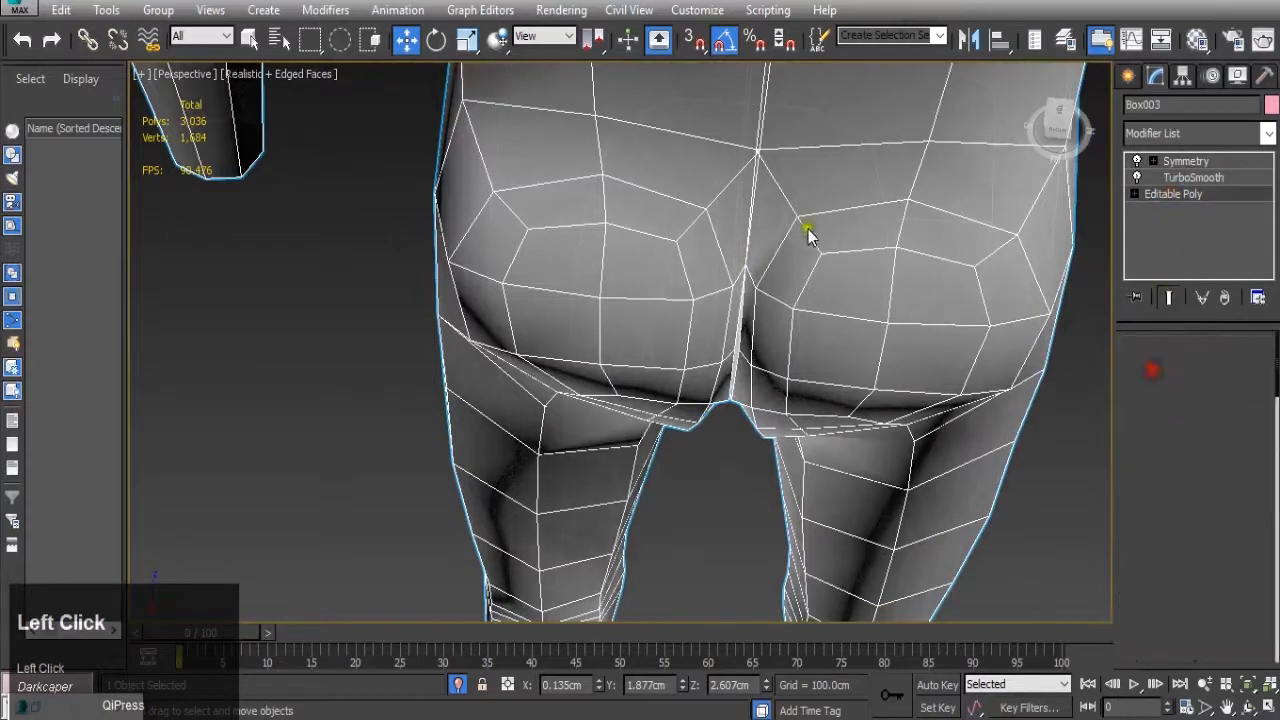
left_click_drag(769, 226, 752, 219)
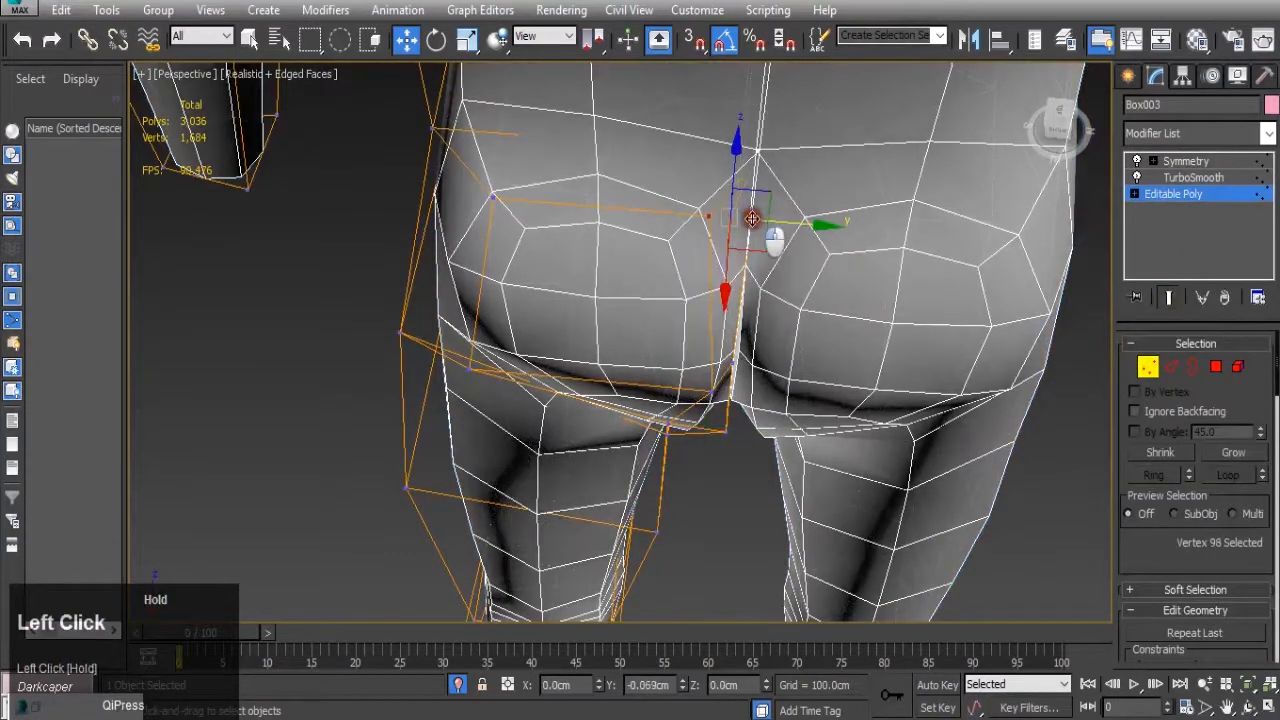
middle_click_drag(751, 217, 747, 226, "alt")
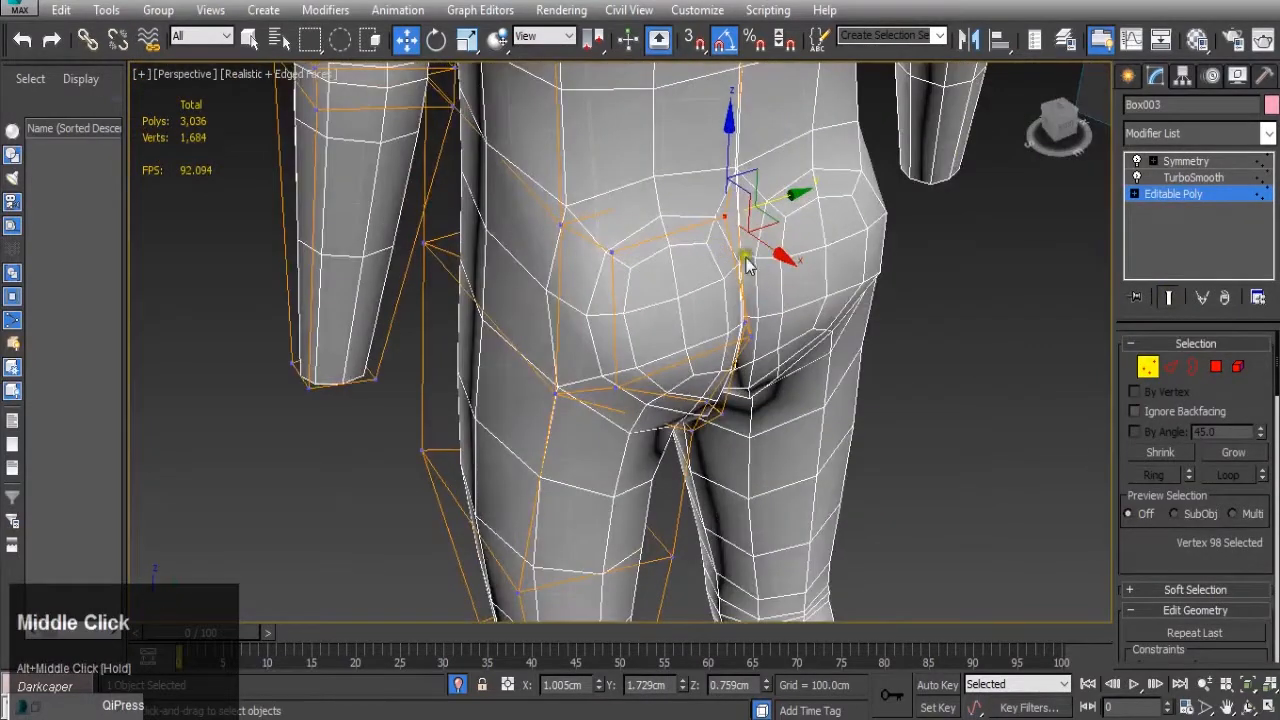
- Leave vertex editing, review the whole body from the front, and turn off the Symmetry modifier
scroll(649, 143, "down", 3)
middle_click_drag(649, 143, 712, 298, "alt")
scroll(801, 178, "down", 2)
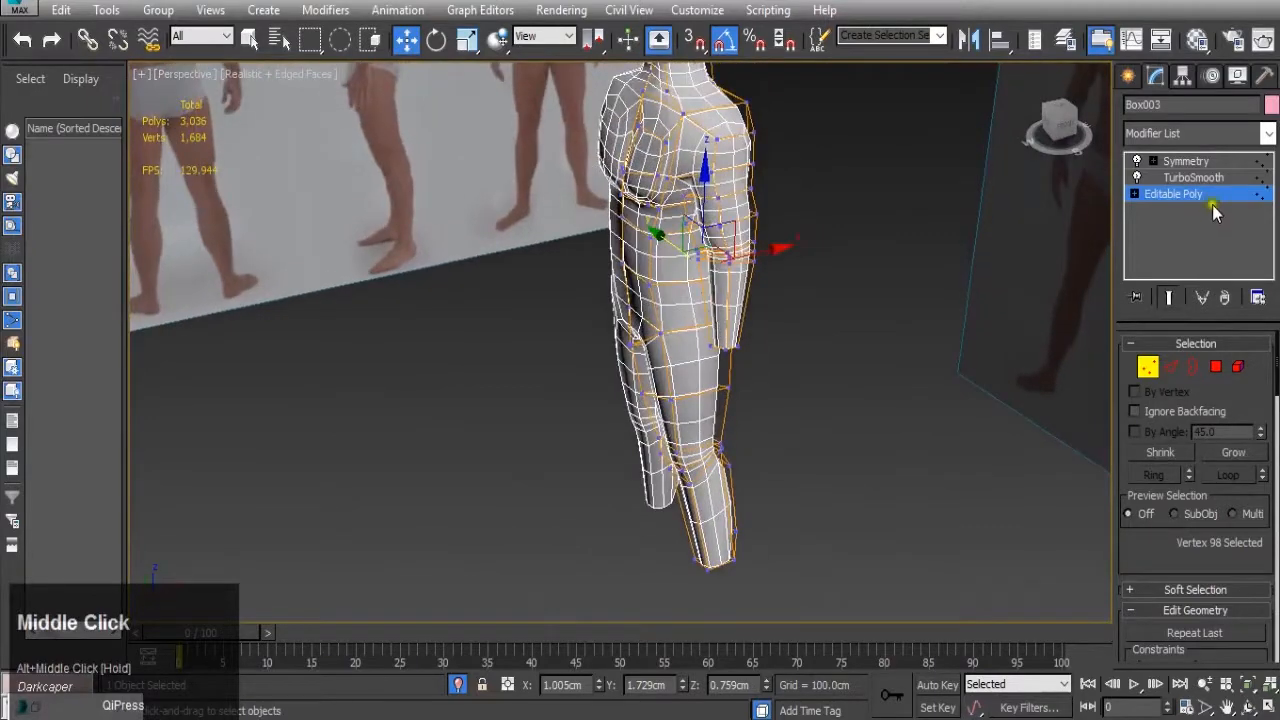
left_click(1130, 195)
scroll(861, 303, "down", 3)
middle_click_drag(861, 303, 430, 362, "alt")
middle_click_drag(838, 325, 820, 252, "alt")
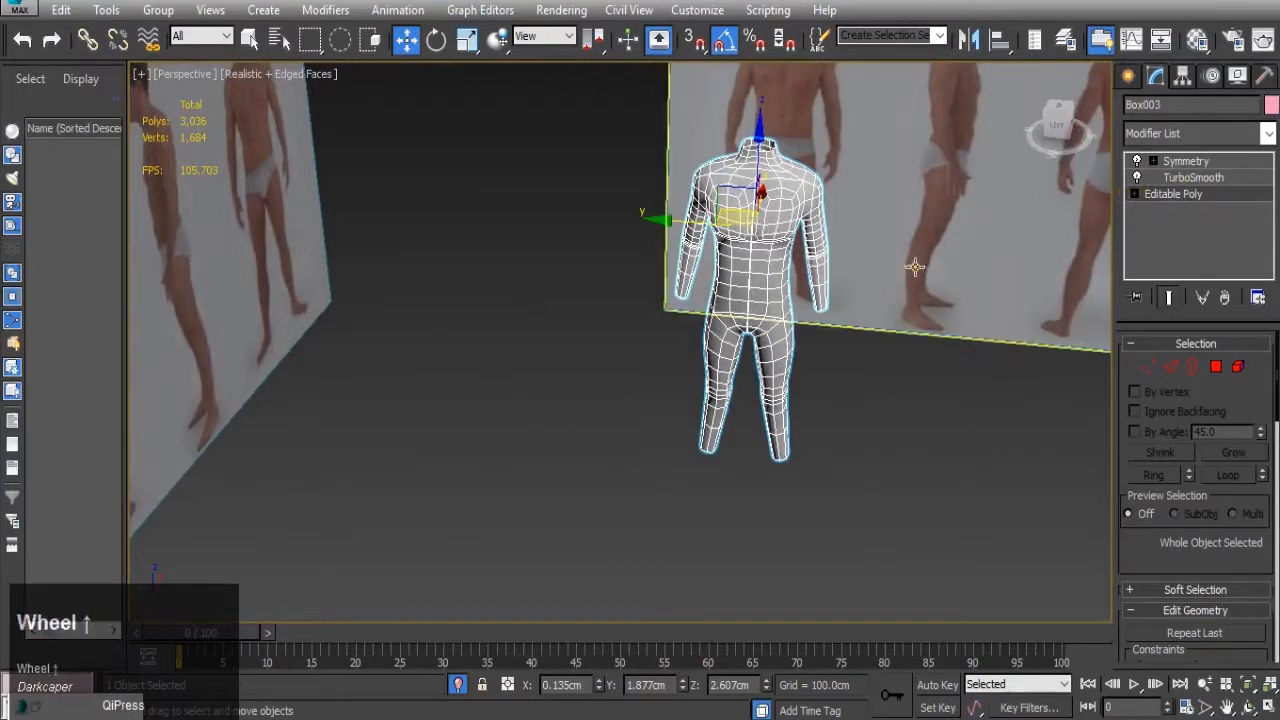
scroll(915, 267, "up", 2)
left_click(1137, 160)
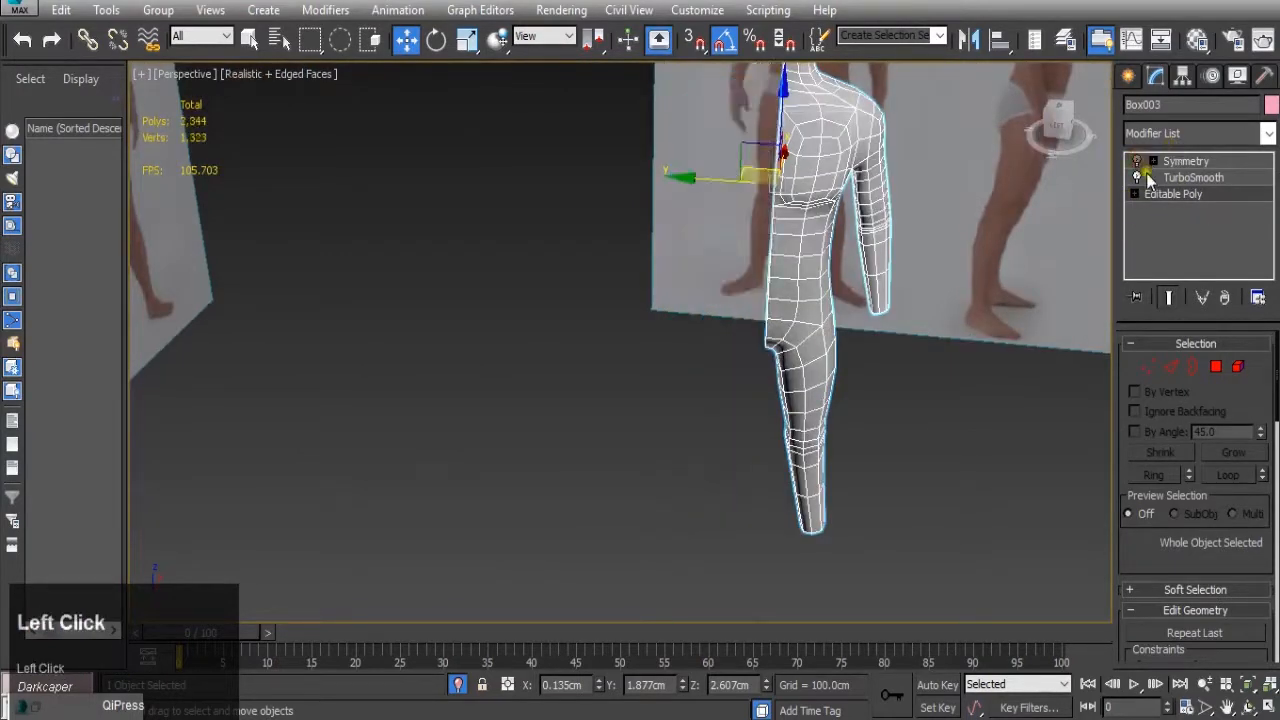
- Turn off TurboSmooth, turn Symmetry back on, and convert the whole body to an Editable Poly
left_click(1137, 177)
left_click(1145, 160)
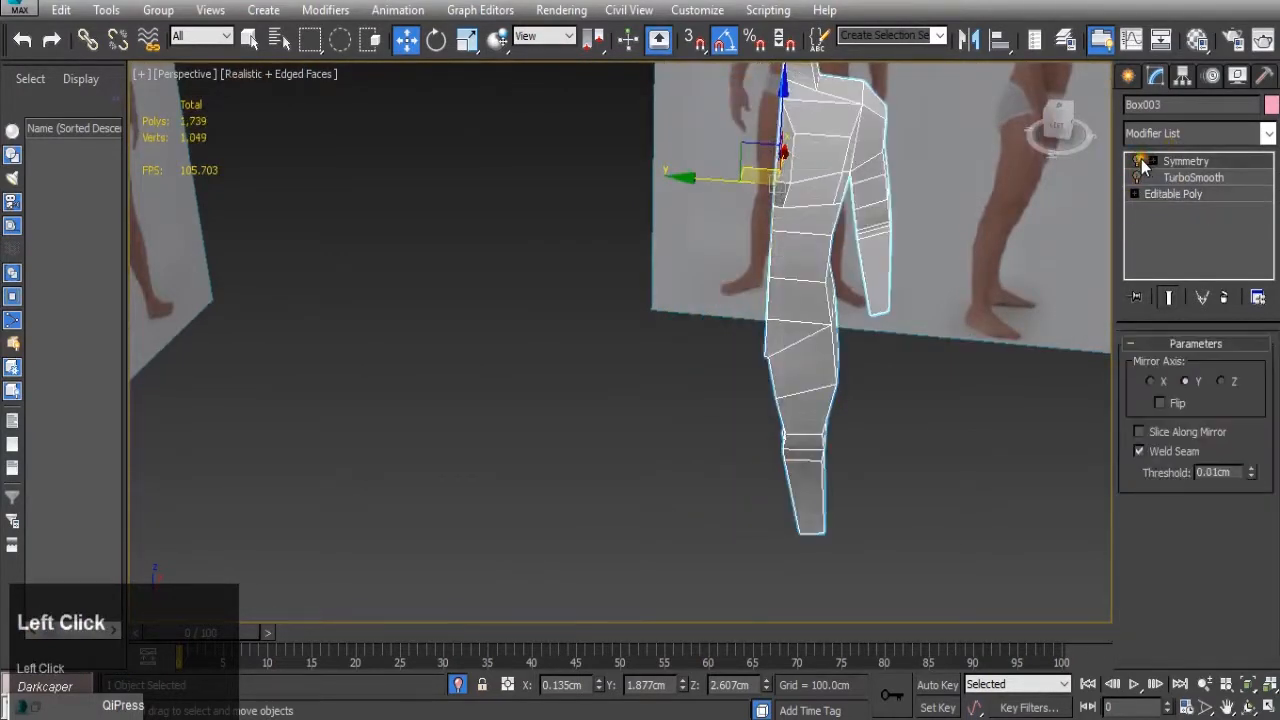
left_click(1135, 160)
right_click(791, 258)
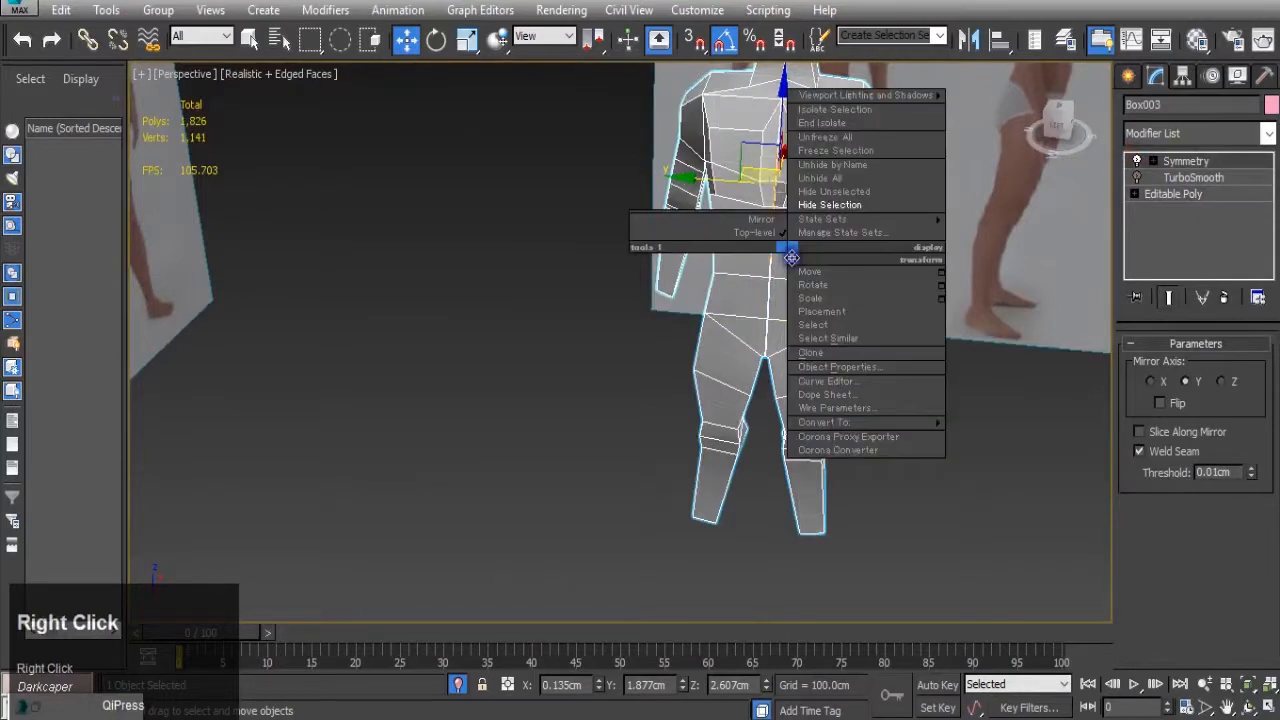
mouse_move(940, 424)
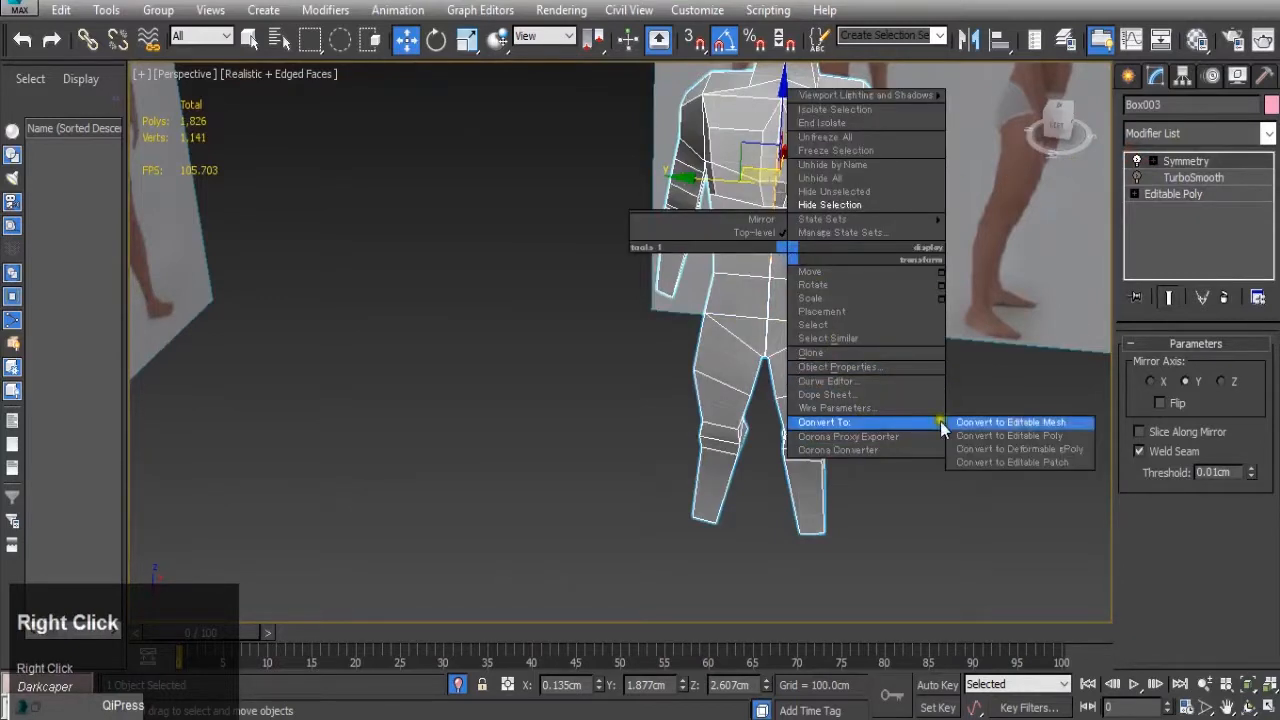
left_click(1005, 436)
- In vertex level, select all vertices along the body's centre line from neck to crotch and check the selection at the crotch
left_click(1148, 370)
scroll(903, 235, "down", 3)
middle_click_drag(853, 294, 871, 246, "alt")
middle_click_drag(852, 204, 832, 190, "alt")
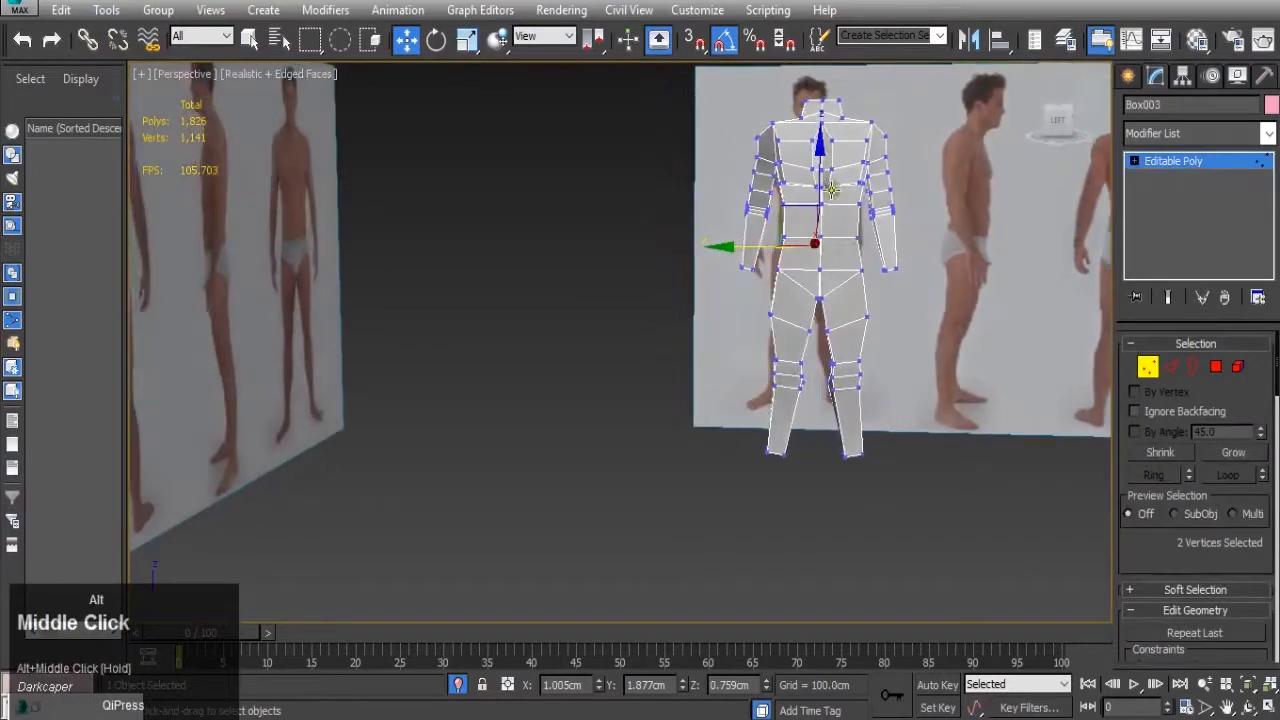
left_click_drag(815, 80, 842, 246, "alt")
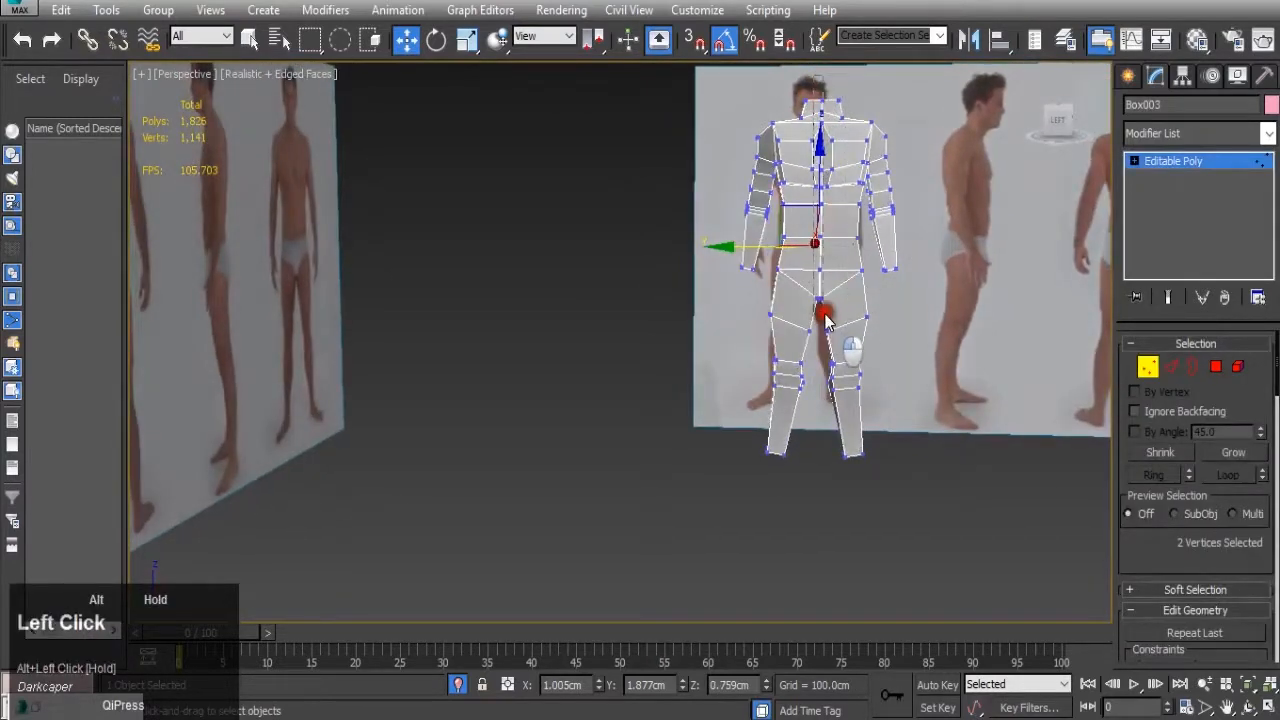
middle_click_drag(671, 258, 983, 274, "alt")
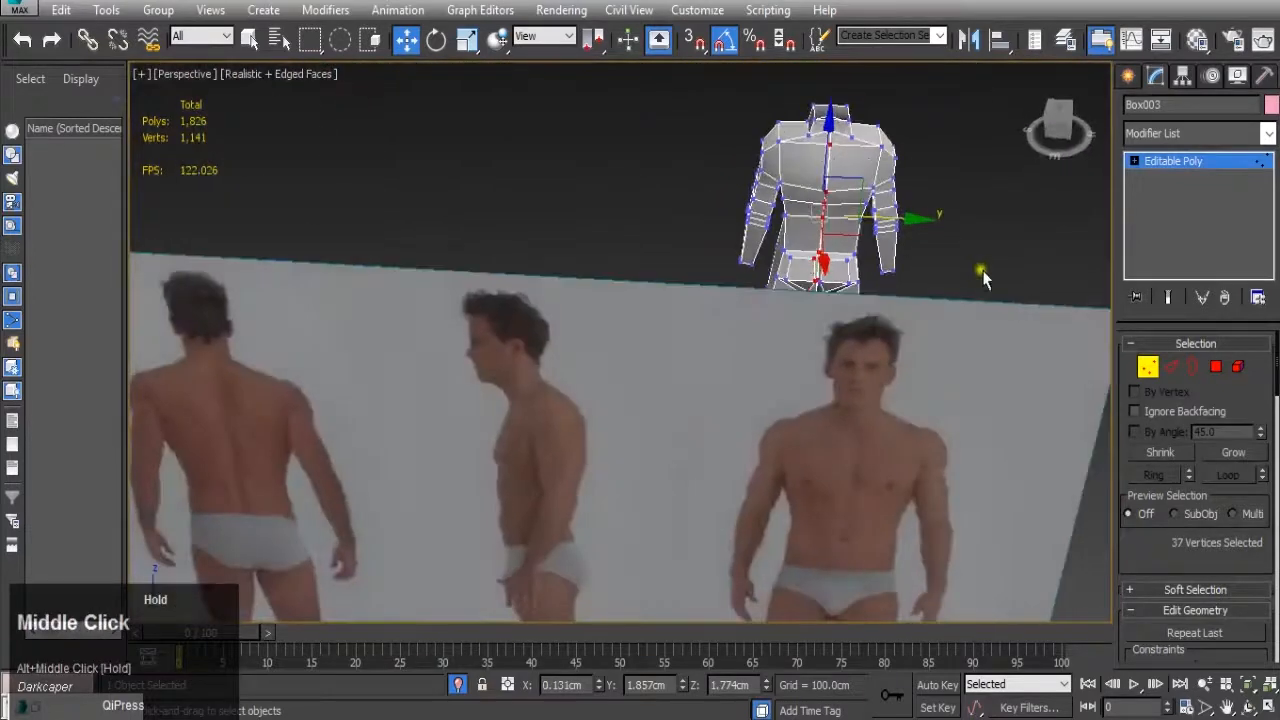
scroll(866, 370, "up", 4)
scroll(799, 264, "up", 5)
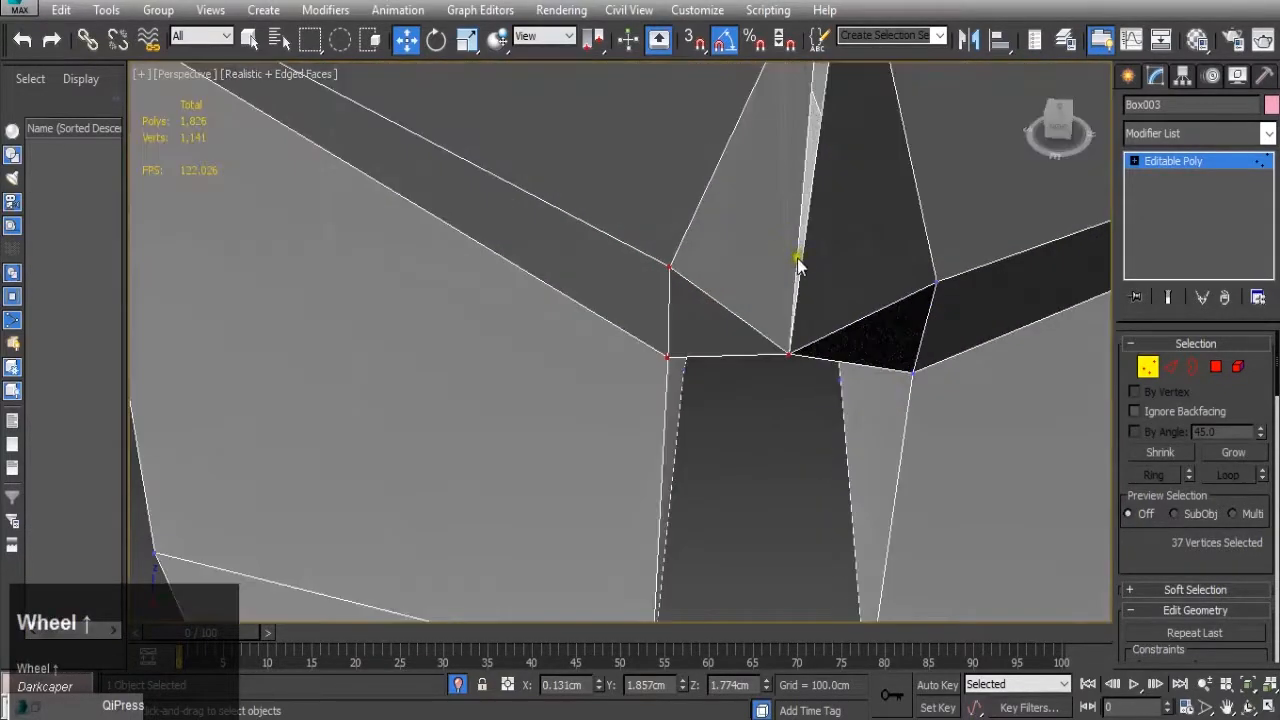
scroll(825, 297, "down", 2)
- Weld the selected centre-line vertices with a weld threshold of 0.058 cm, checking the seam on the torso before accepting
scroll(1203, 466, "down", 5)
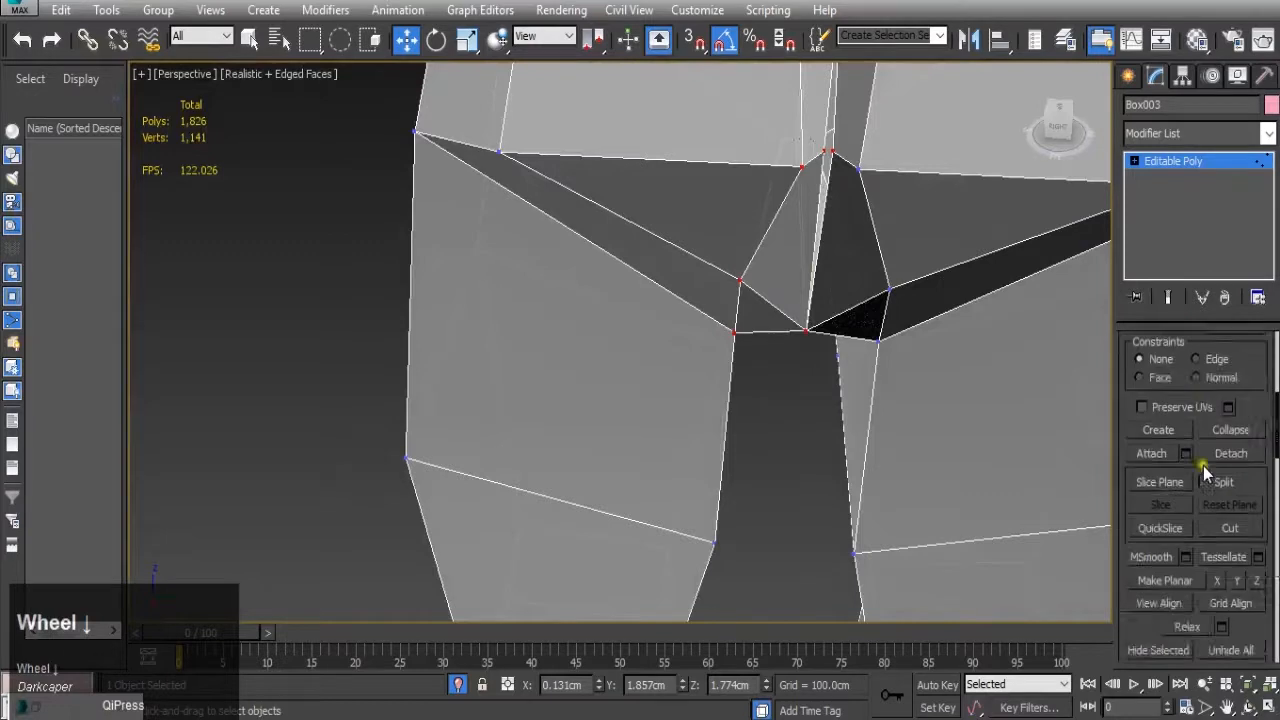
scroll(1203, 466, "down", 6)
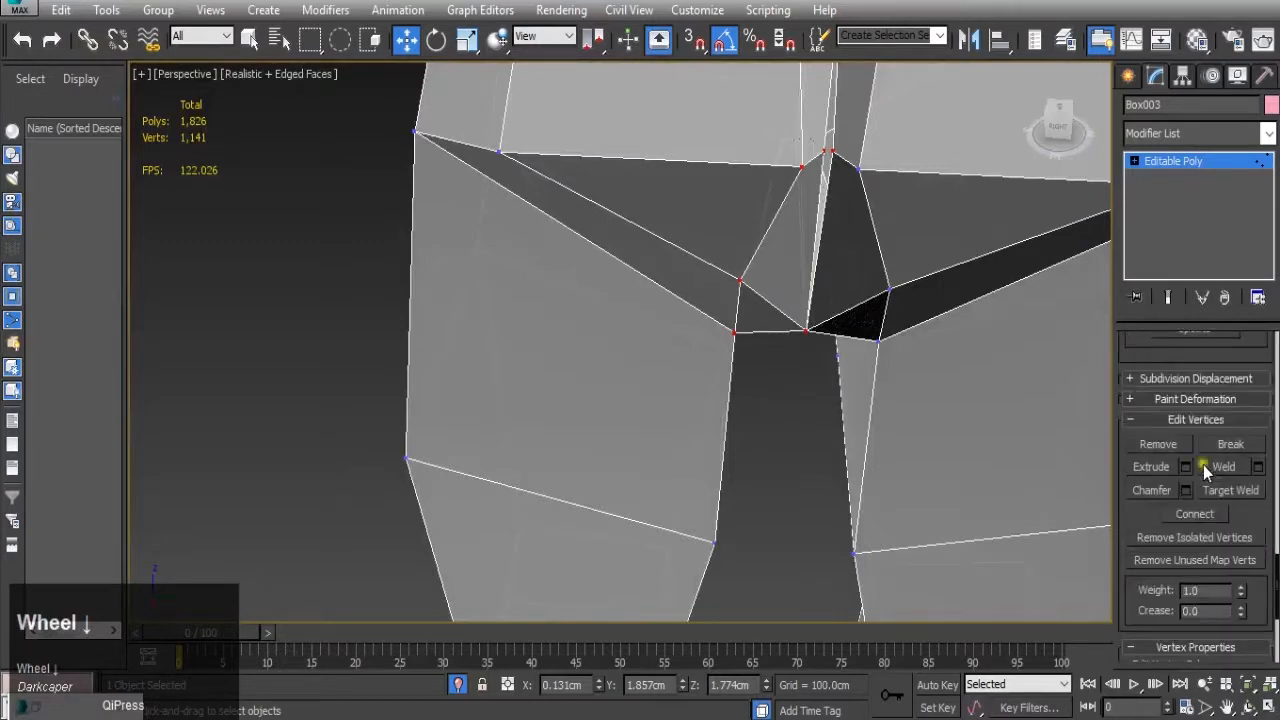
left_click(1256, 469)
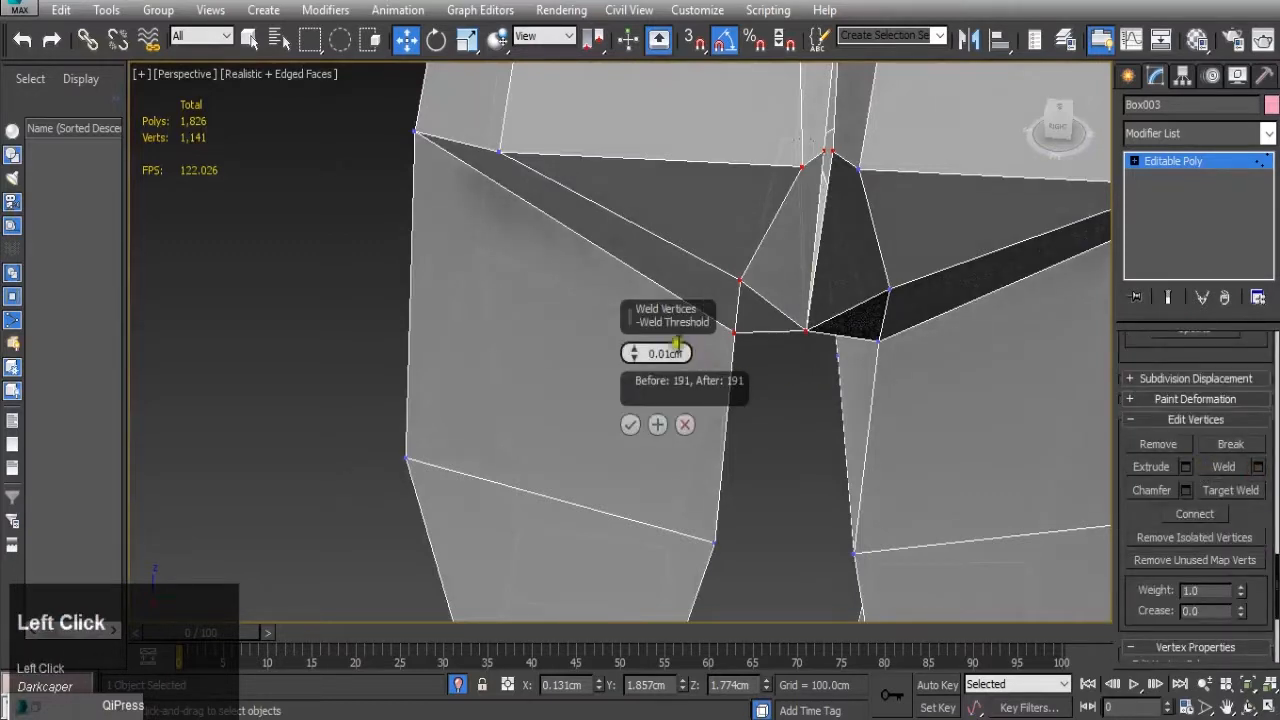
left_click_drag(640, 362, 636, 354)
scroll(851, 297, "down", 5)
middle_click_drag(851, 297, 557, 269, "alt")
scroll(860, 187, "up", 5)
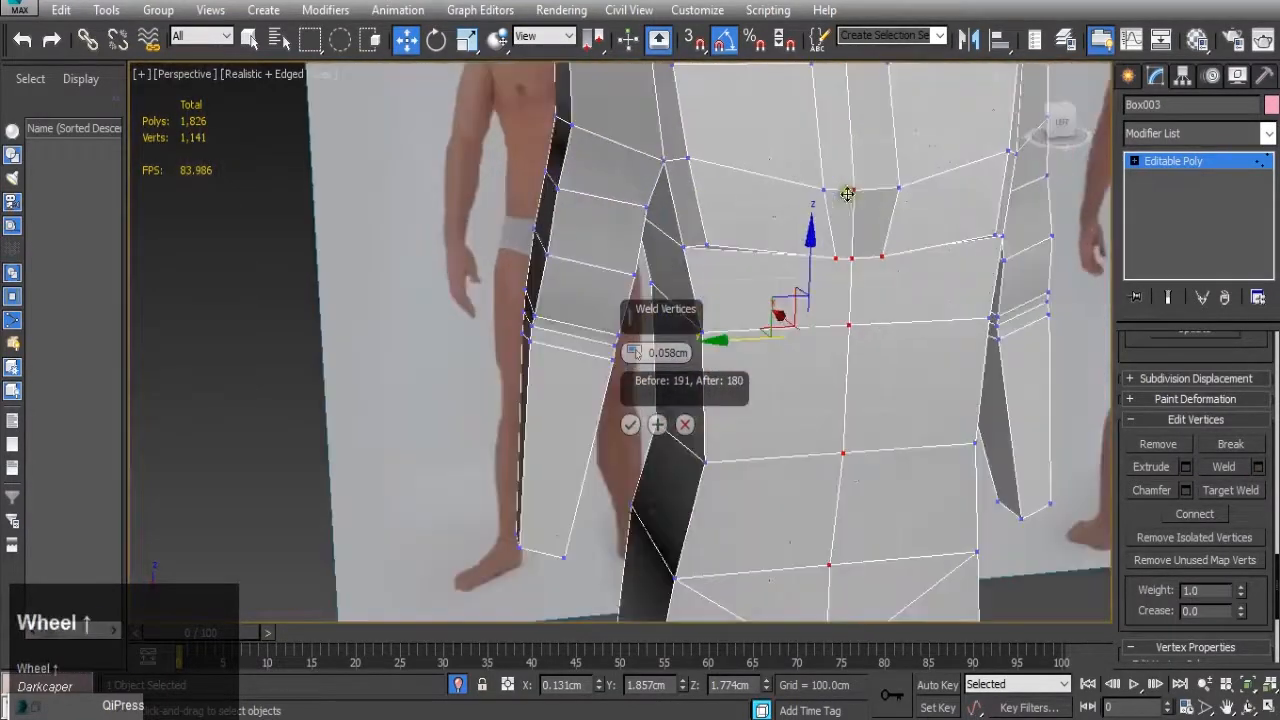
middle_click_drag(808, 372, 806, 329, "alt")
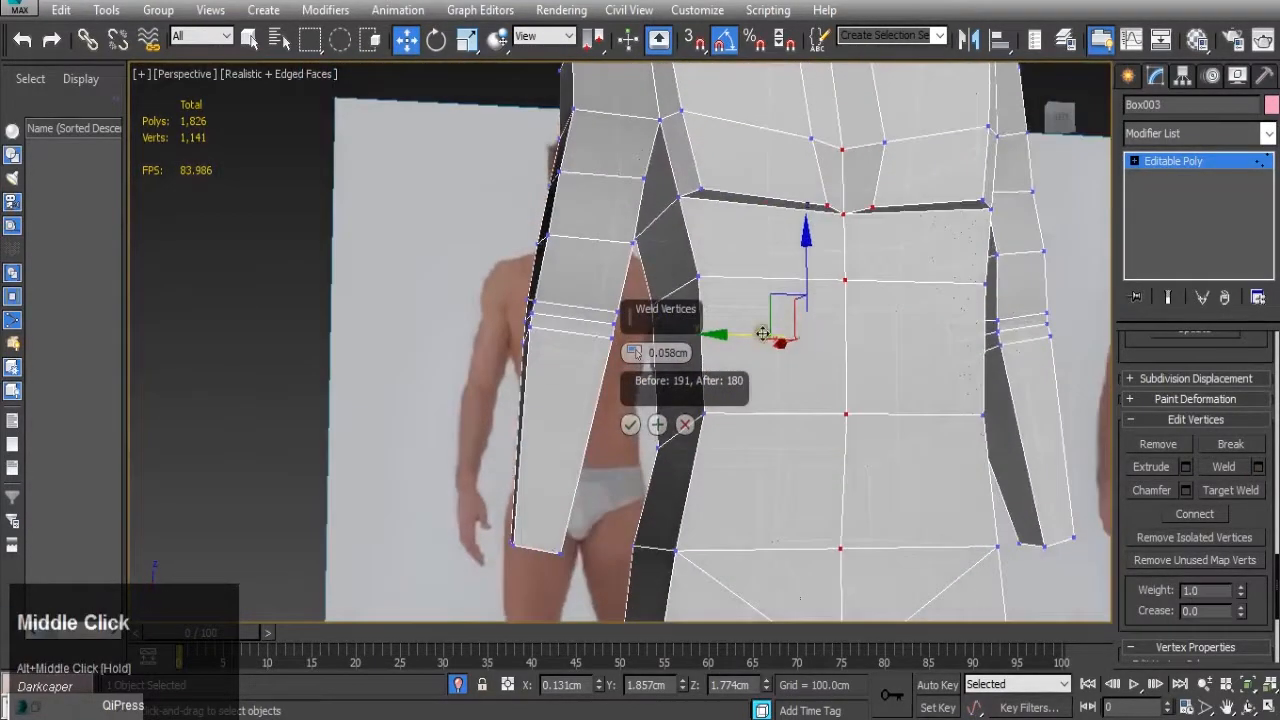
scroll(790, 387, "down", 3)
left_click(634, 423)
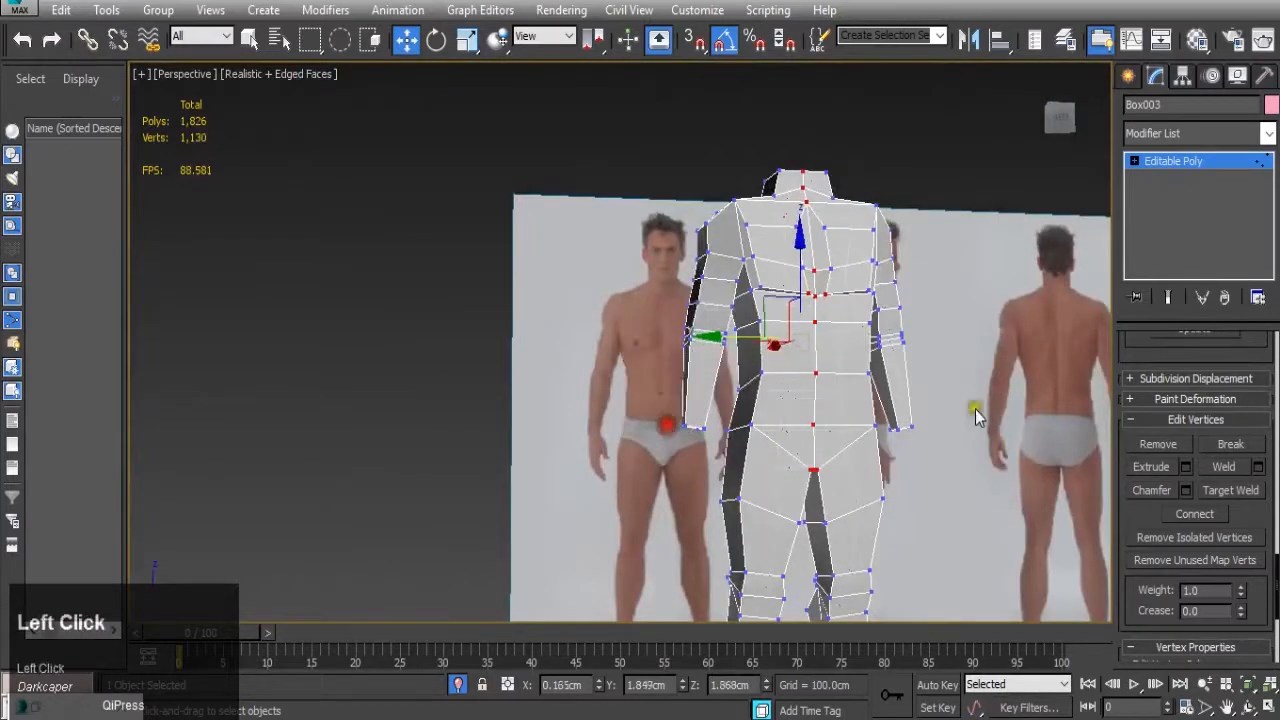
- Leave vertex editing, add a TurboSmooth modifier to the joined body, and view the smoothed result from another side
left_click(1175, 161)
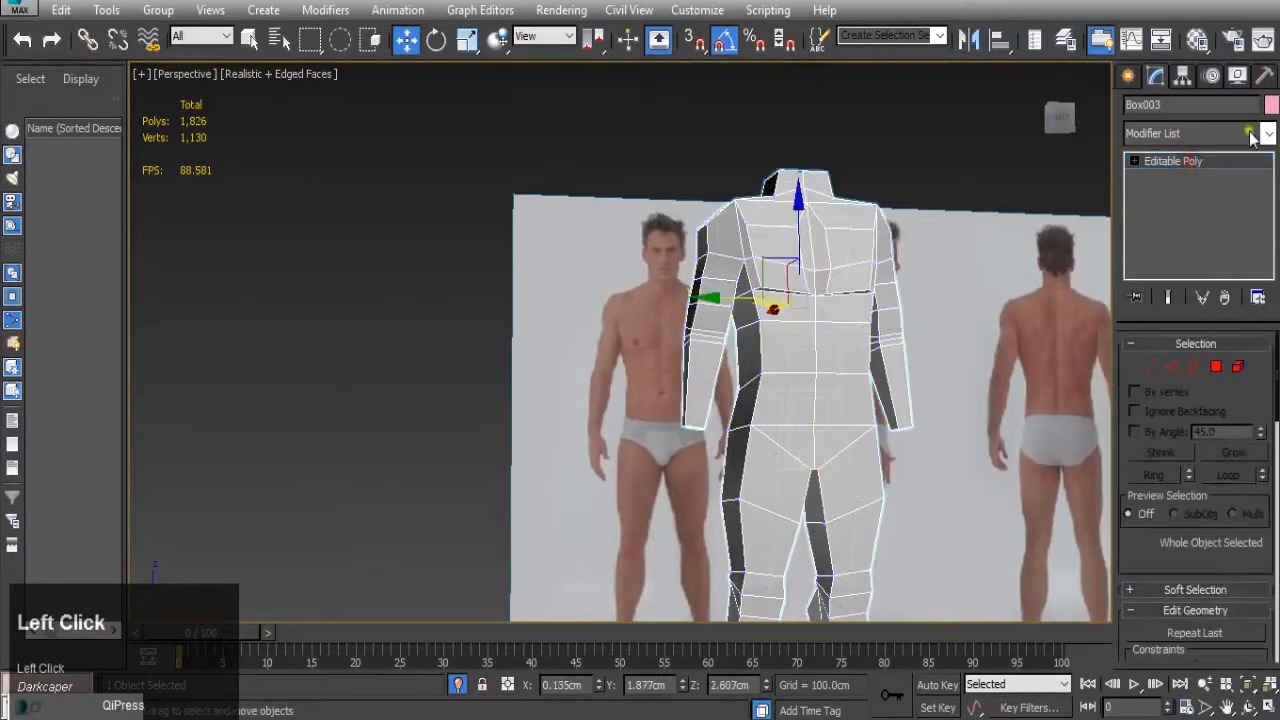
left_click(1266, 135)
left_click_drag(1270, 178, 1270, 588)
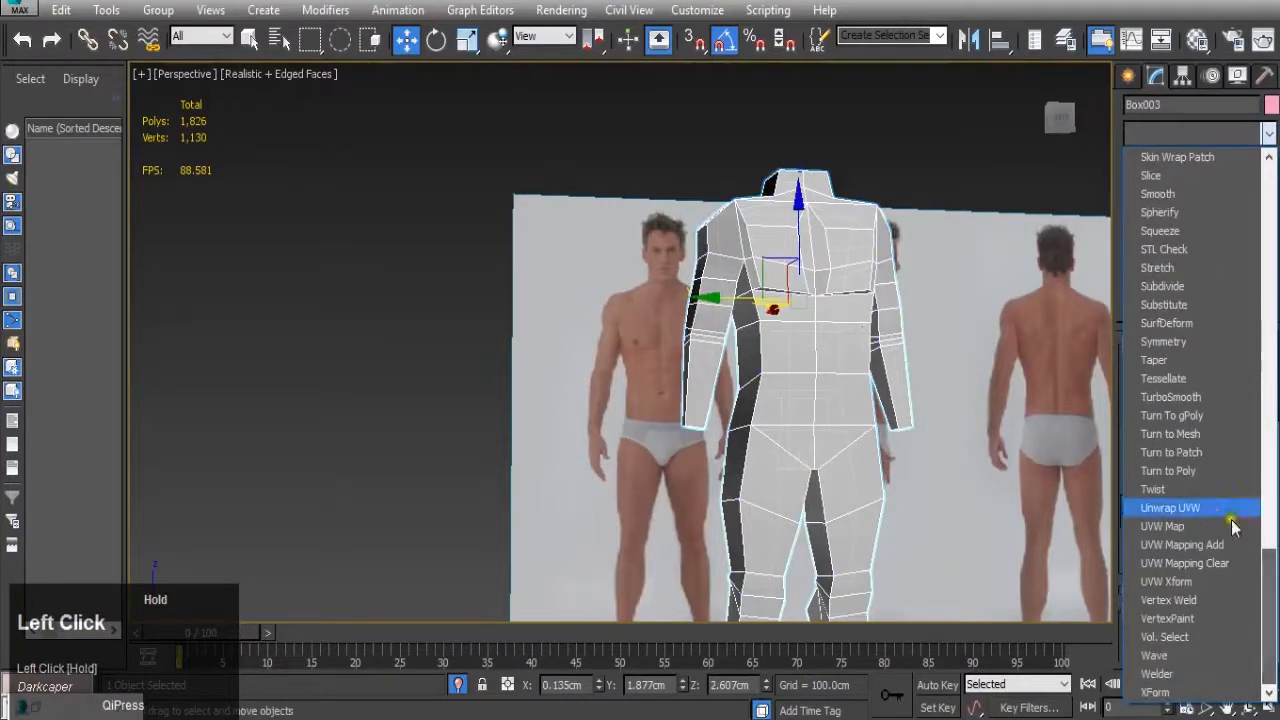
left_click(1177, 393)
scroll(990, 300, "down", 2)
middle_click_drag(990, 300, 737, 294, "alt")
scroll(730, 300, "down", 2)
middle_click_drag(722, 185, 695, 231)
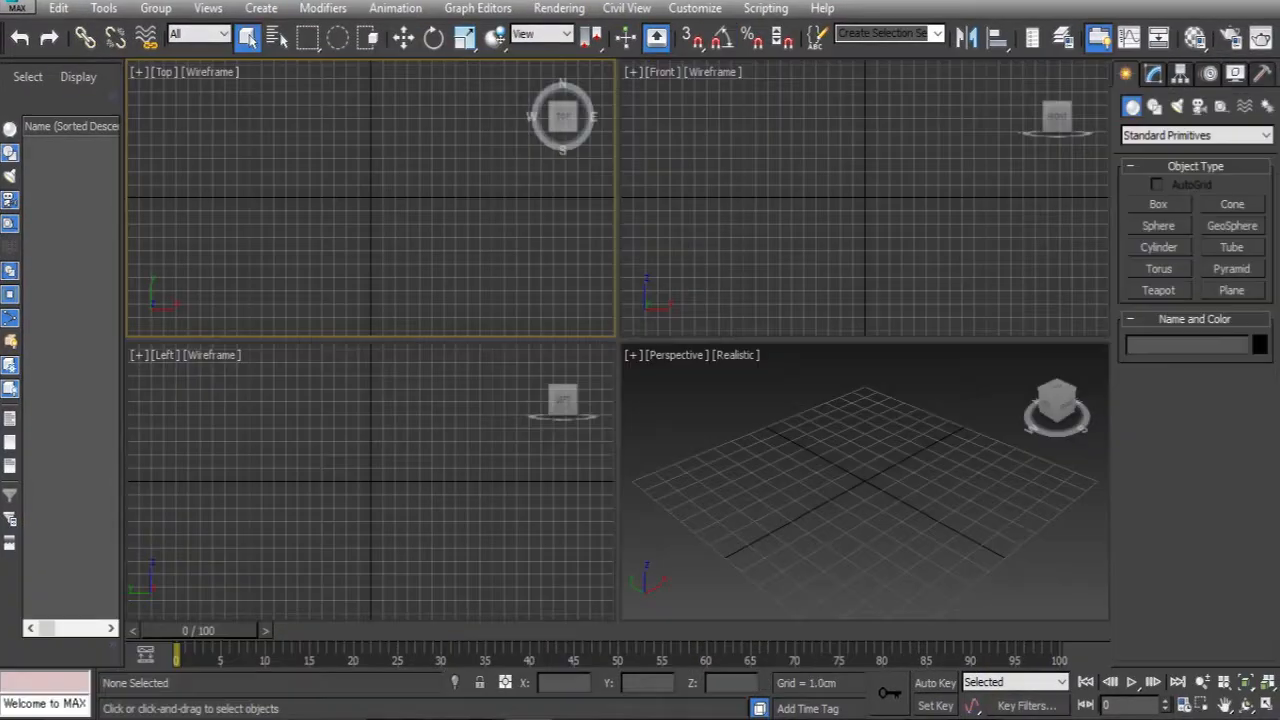